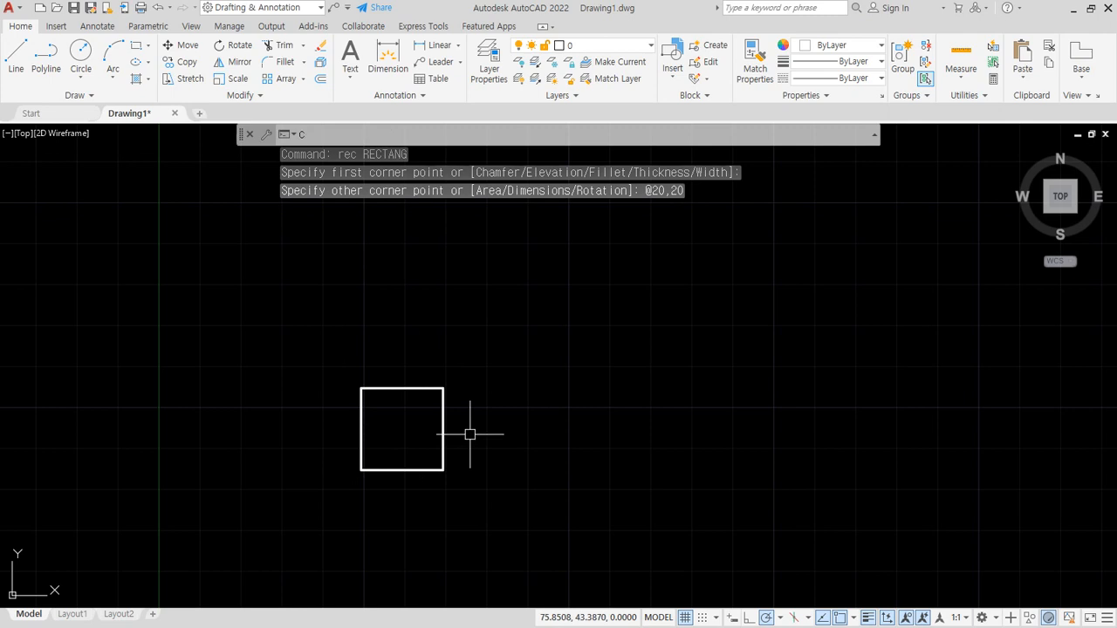
# - Copy the square diagonally so the copy's lower-left corner sits on the original's upper-right corner
pyautogui.press('Return')
pyautogui.click(480, 481)
pyautogui.click(374, 399)
pyautogui.press('Return')
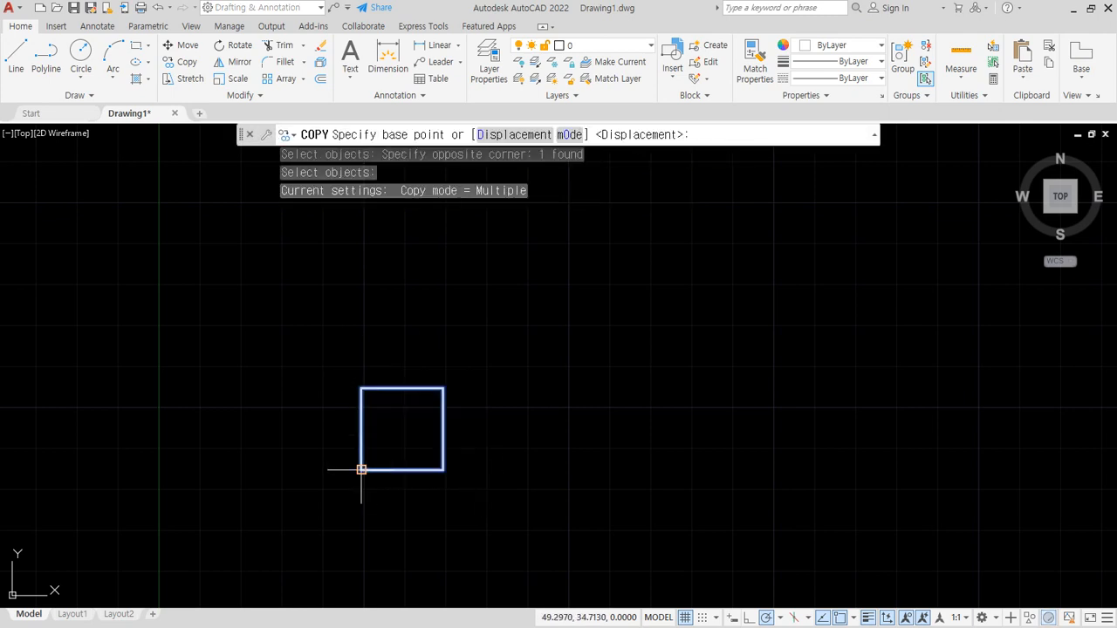
pyautogui.click(361, 470)
pyautogui.click(443, 388)
pyautogui.press('Return')
pyautogui.press('Return')
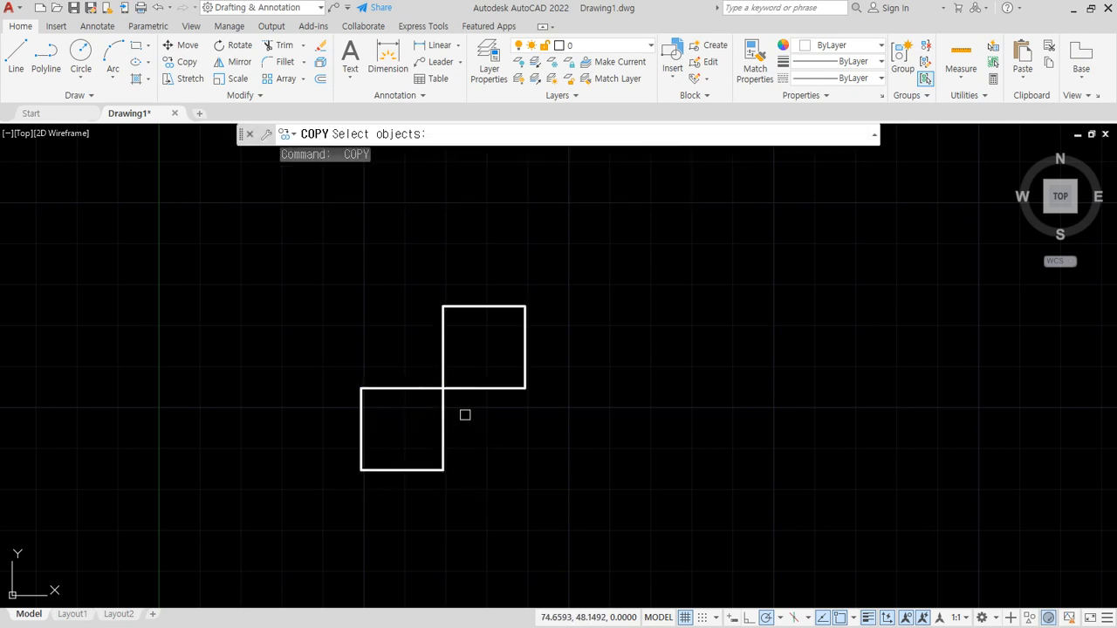
# - Copy the pair of squares straight up twice, stacking each copy on the previous pair to form a staggered column
pyautogui.click(463, 414)
pyautogui.click(395, 359)
pyautogui.press('Return')
pyautogui.click(443, 471)
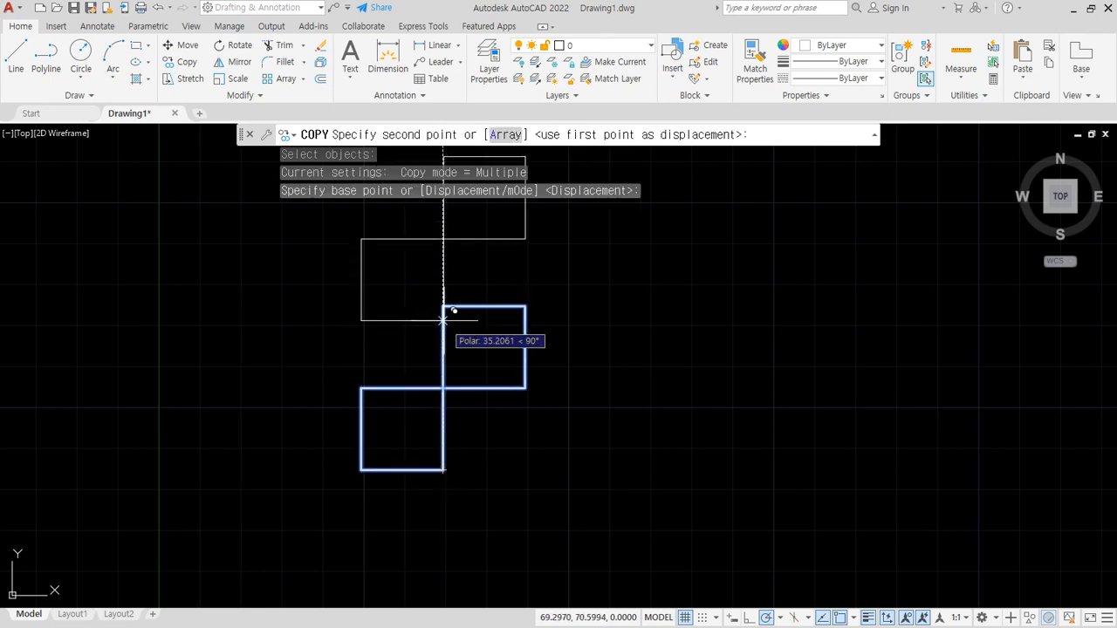
pyautogui.moveTo(454, 294); pyautogui.dragTo(439, 426, button='middle')
pyautogui.click(429, 274)
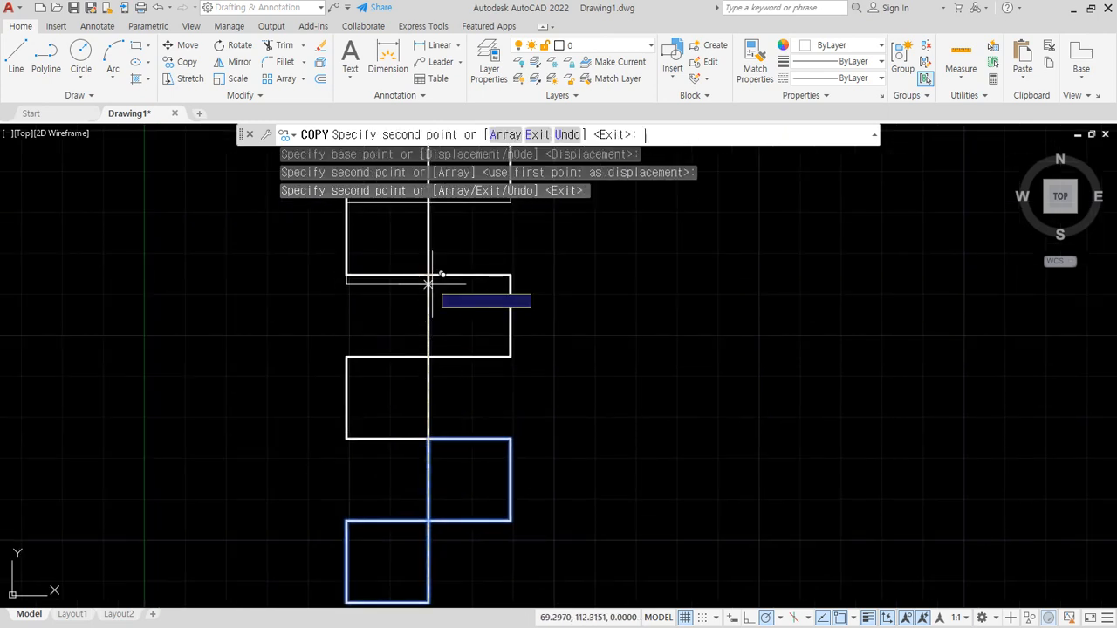
pyautogui.press('Return')
# - Erase the topmost square on the right side of the staggered column
pyautogui.scroll(-2, 519, 254)
pyautogui.click(527, 287)
pyautogui.click(497, 256)
pyautogui.write('e')
pyautogui.press('Return')
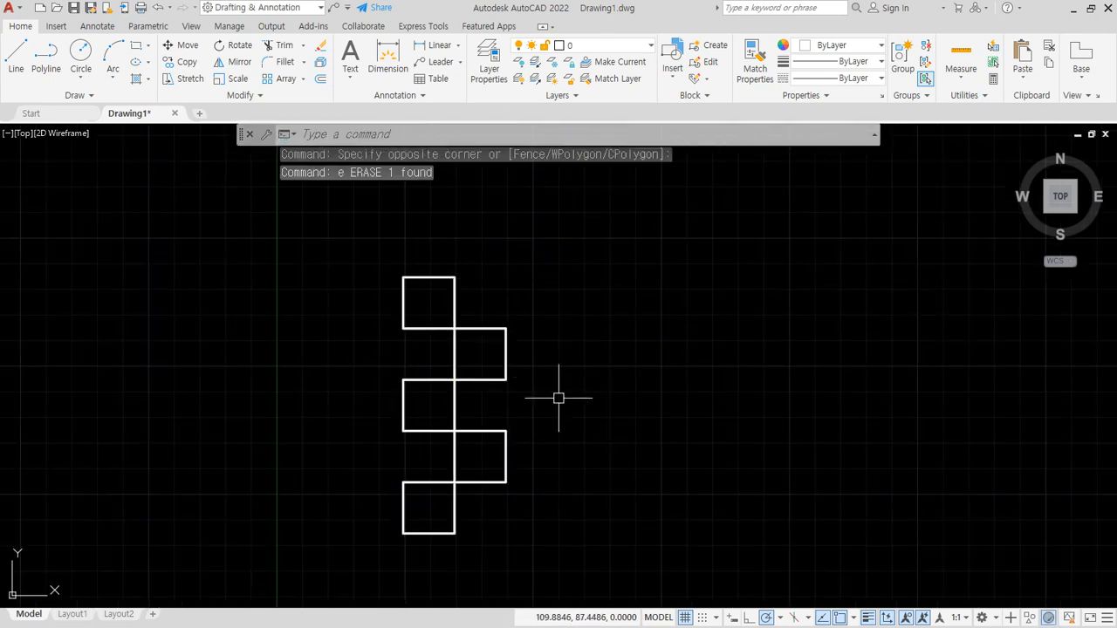
# - Copy the five-square column horizontally as an array of 4 items, spaced two square widths apart
pyautogui.press('Return')
pyautogui.click(551, 265)
pyautogui.click(379, 529)
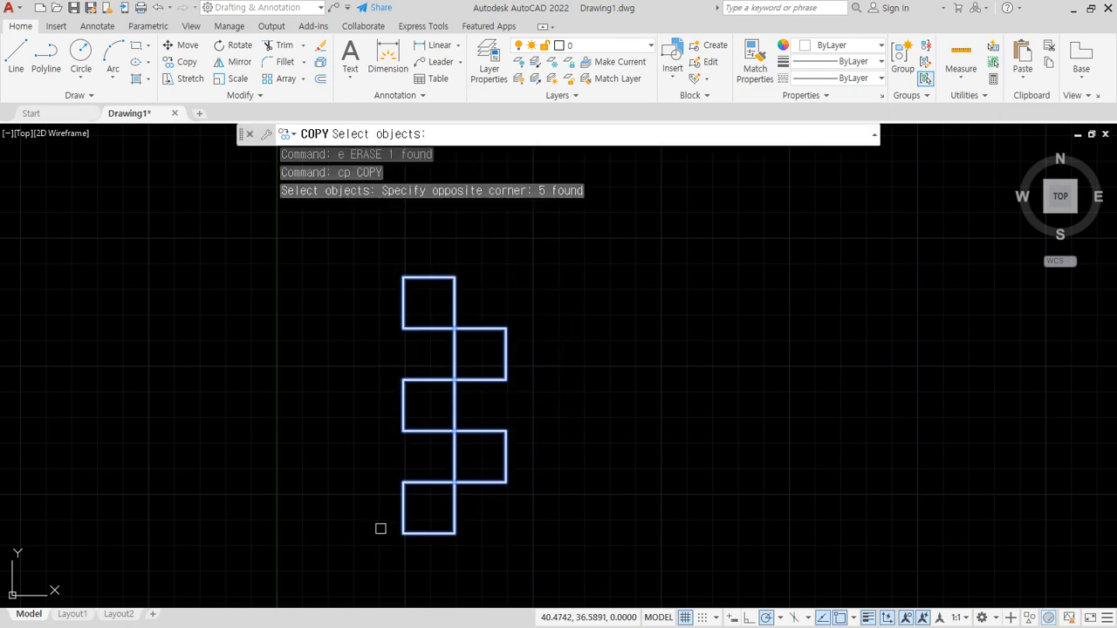
pyautogui.press('Return')
pyautogui.click(403, 482)
pyautogui.write('a')
pyautogui.press('Return')
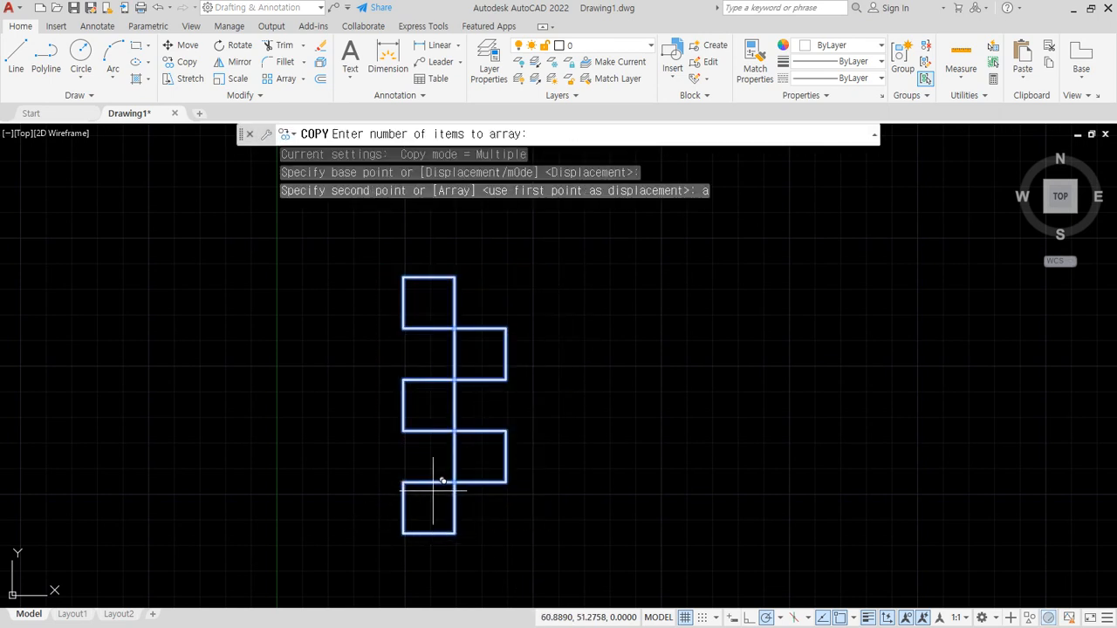
pyautogui.write('4')
pyautogui.press('Return')
pyautogui.click(506, 481)
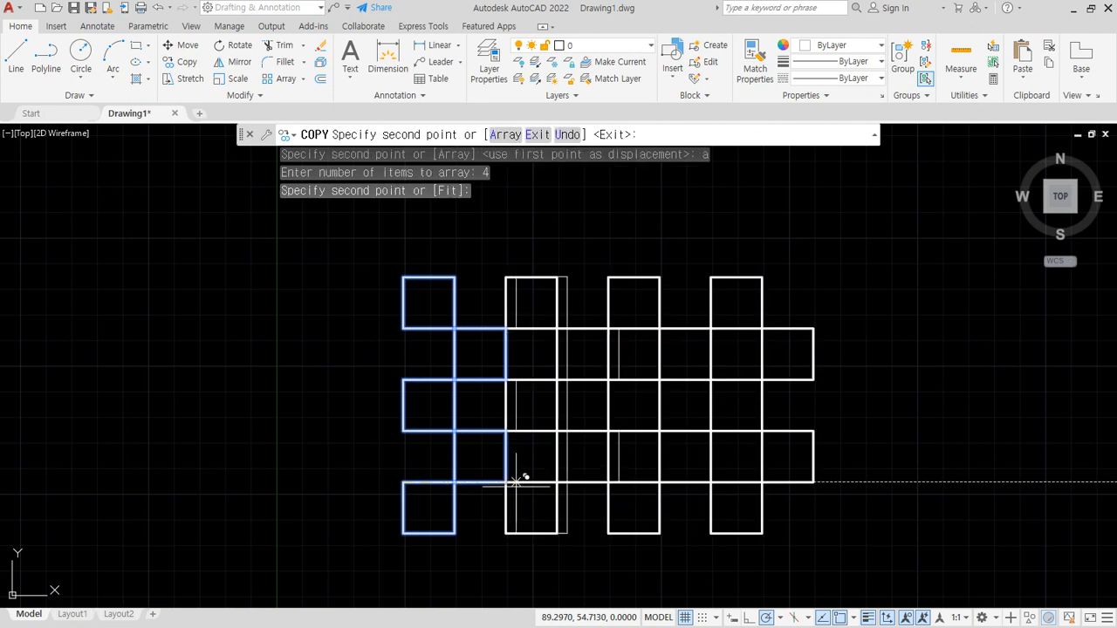
pyautogui.press('Return')
# - Erase the two squares protruding at the right end of the checkered pattern
pyautogui.click(832, 446)
pyautogui.click(809, 337)
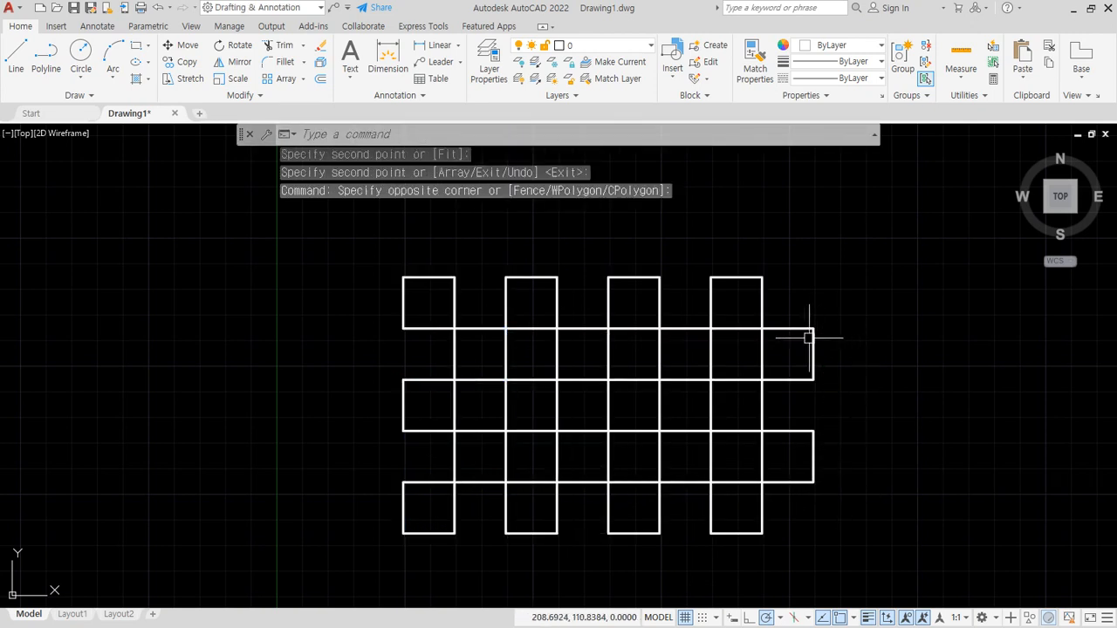
pyautogui.click(865, 450)
pyautogui.click(798, 361)
pyautogui.write('e')
pyautogui.press('Return')
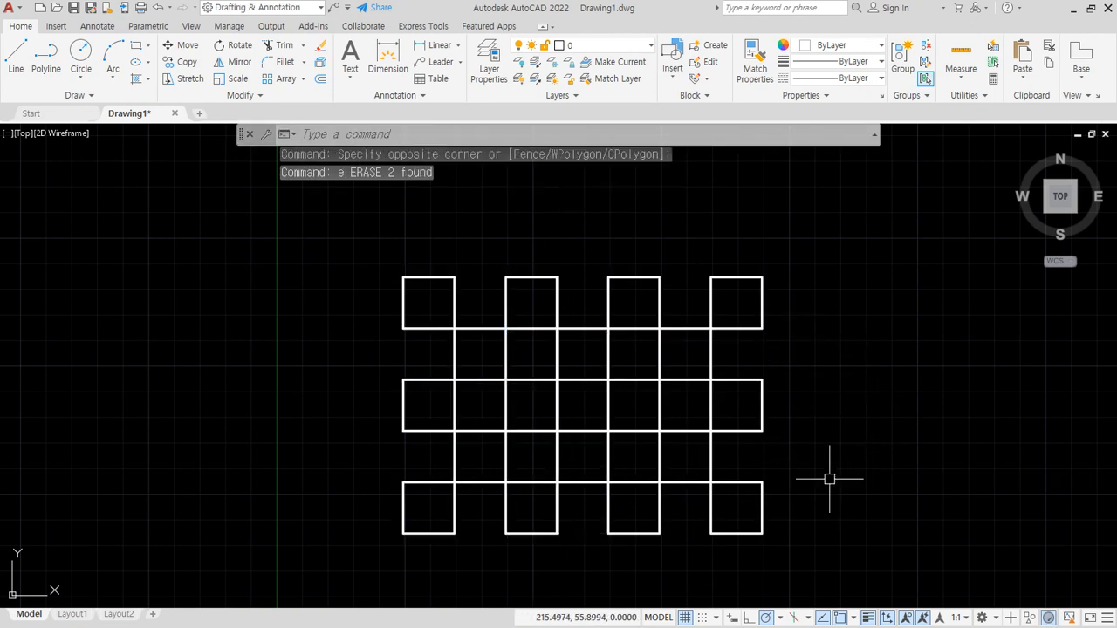
pyautogui.moveTo(551, 385); pyautogui.dragTo(525, 366, button='middle')
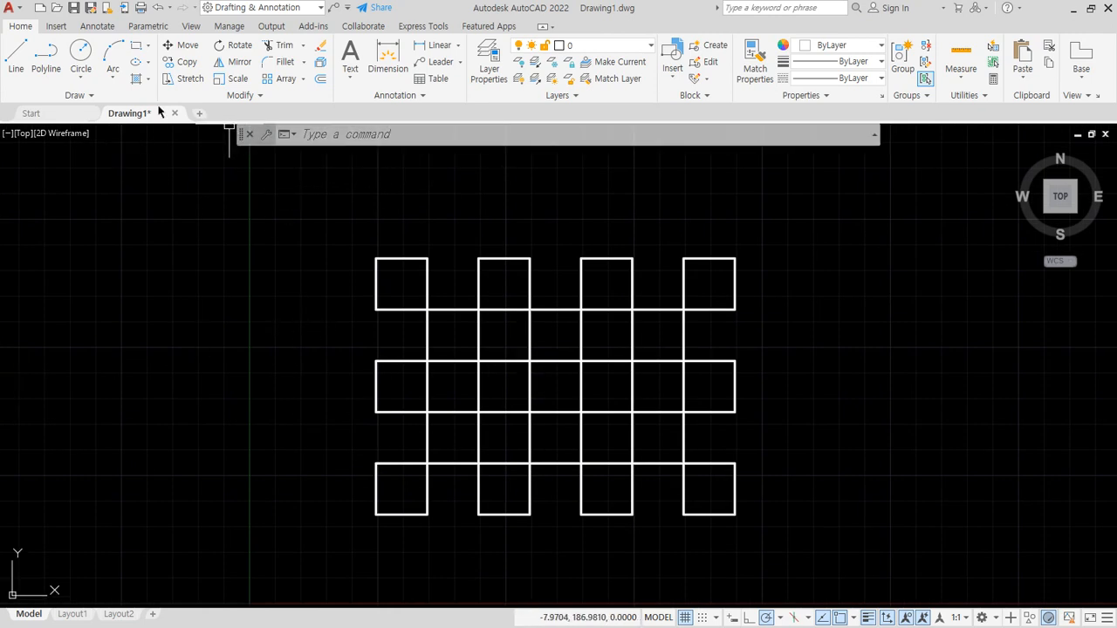
pyautogui.press('alt')
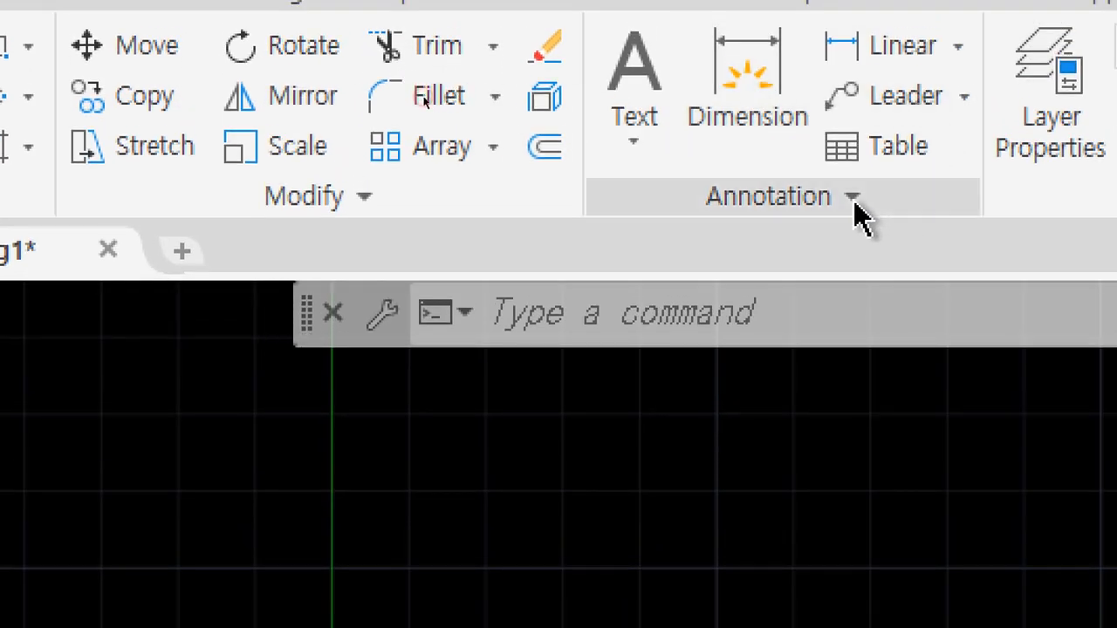
pyautogui.click(855, 212)
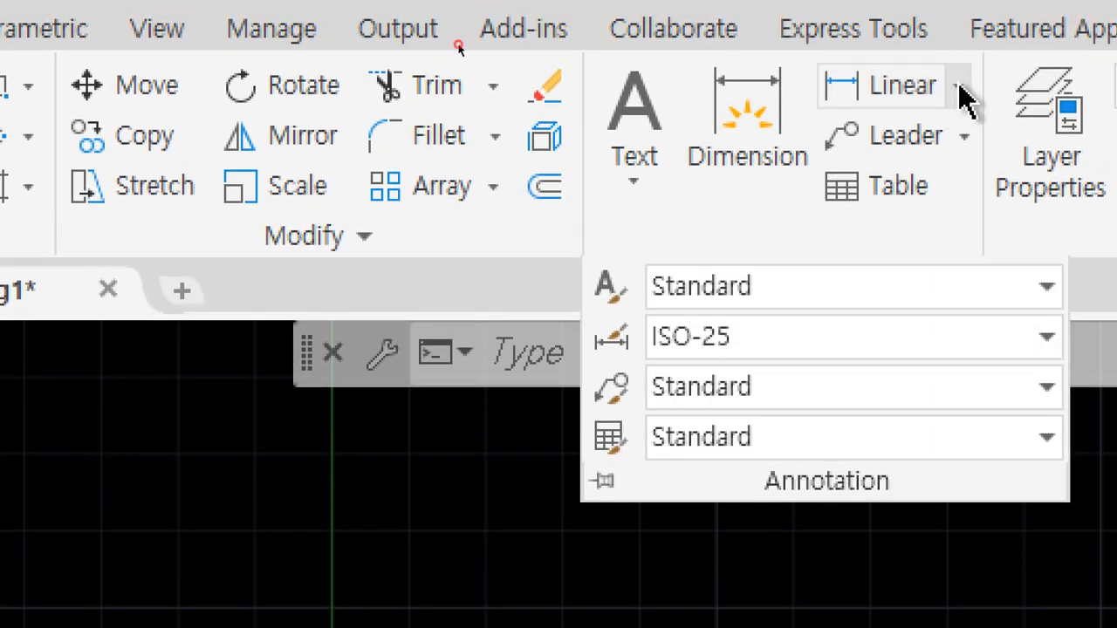
pyautogui.click(960, 90)
pyautogui.click(961, 94)
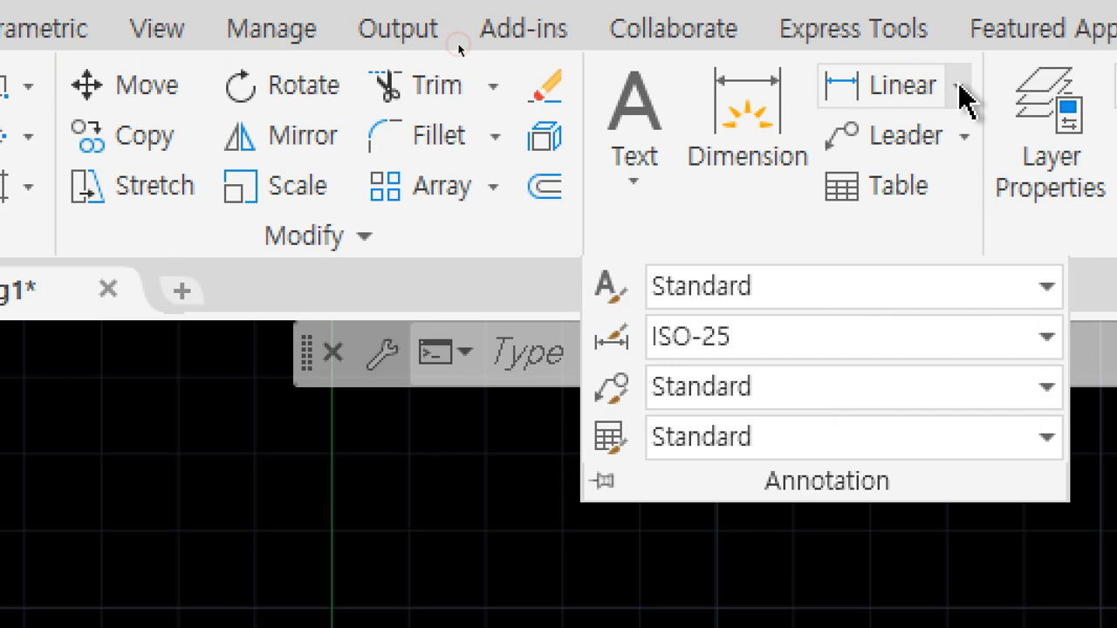
pyautogui.click(967, 137)
pyautogui.click(967, 137)
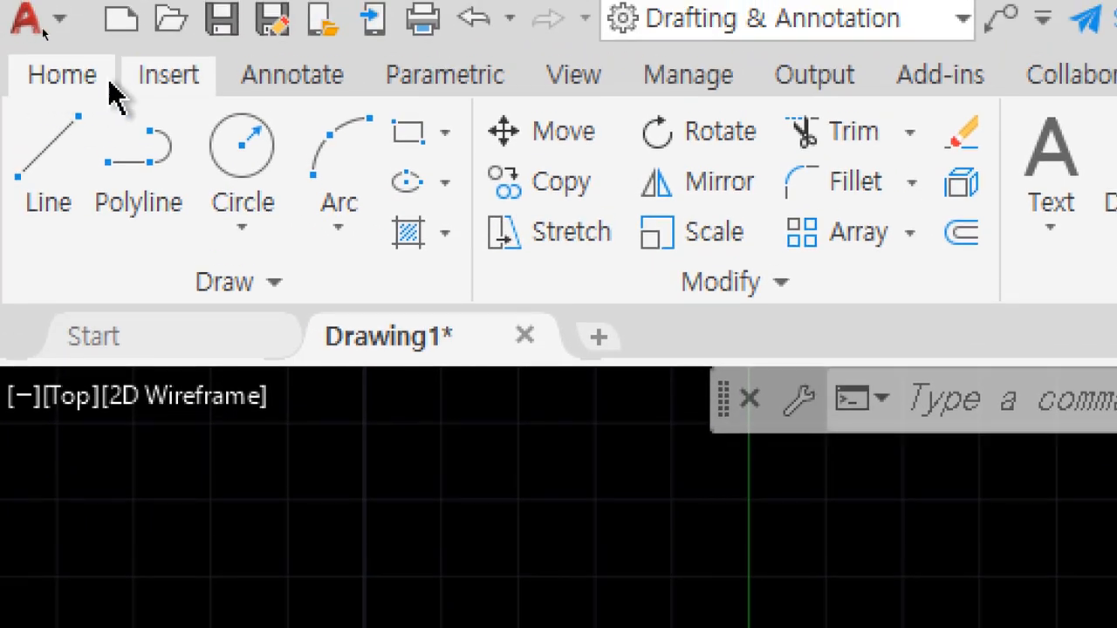
# - Add a horizontal linear dimension above the top-left square, measured between its two upper corners
pyautogui.click(293, 77)
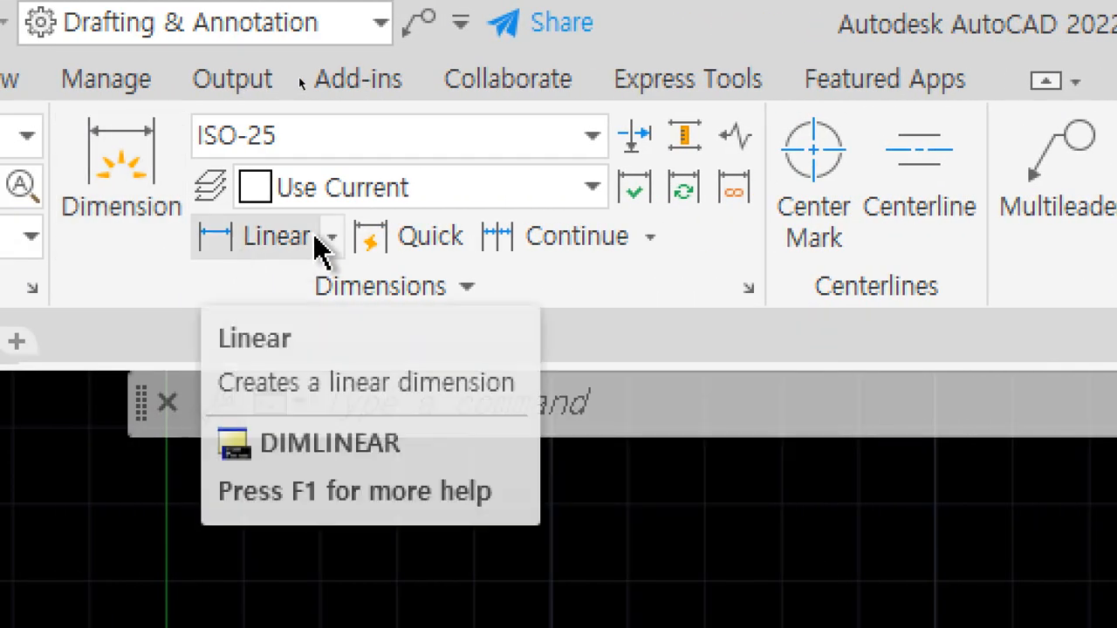
pyautogui.click(332, 236)
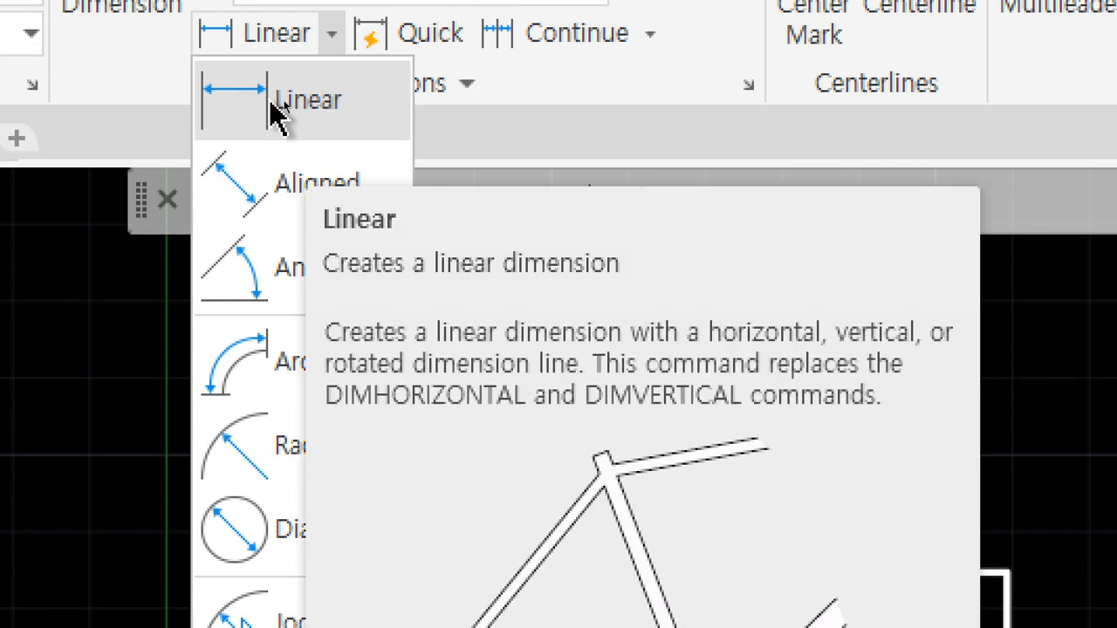
pyautogui.click(271, 109)
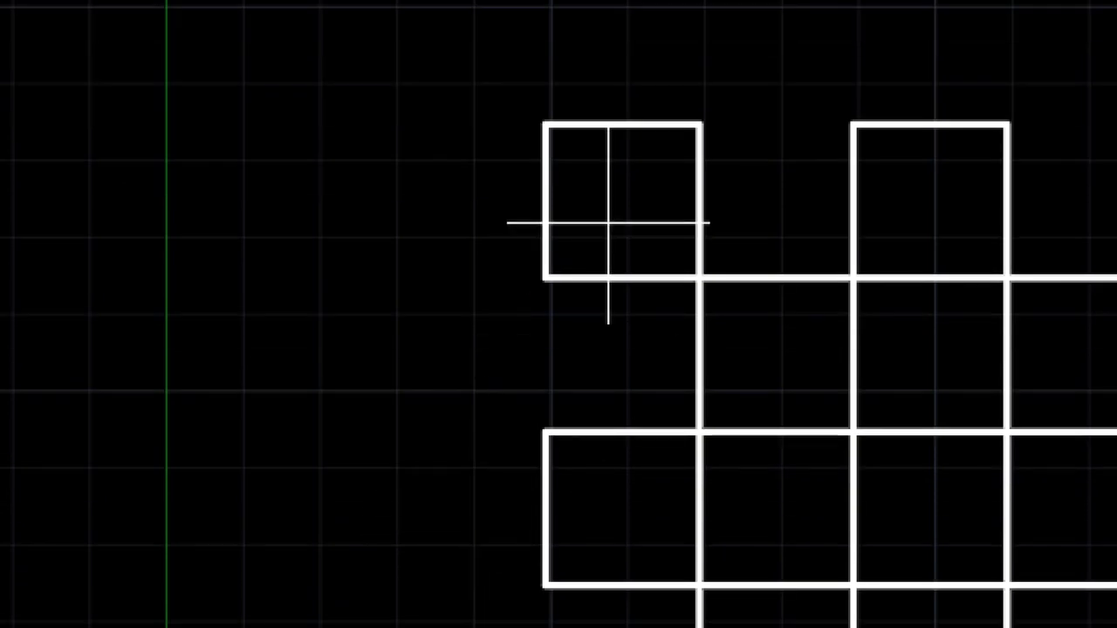
pyautogui.click(558, 137)
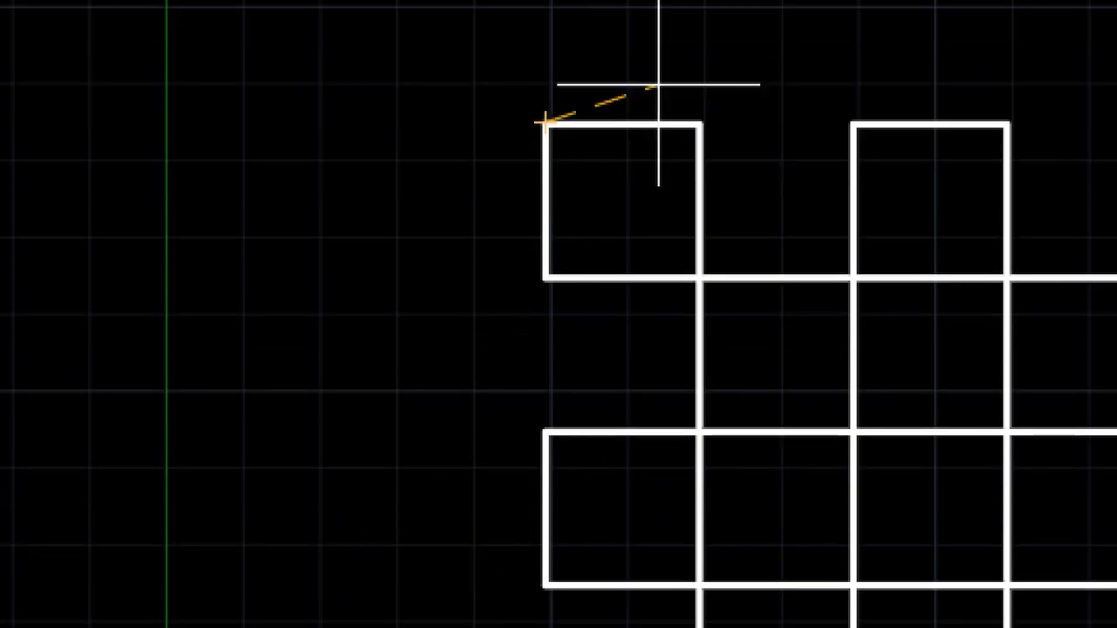
pyautogui.click(698, 120)
pyautogui.moveTo(643, 105); pyautogui.dragTo(611, 346, button='middle')
pyautogui.scroll(6, 611, 236)
pyautogui.scroll(-2, 612, 239)
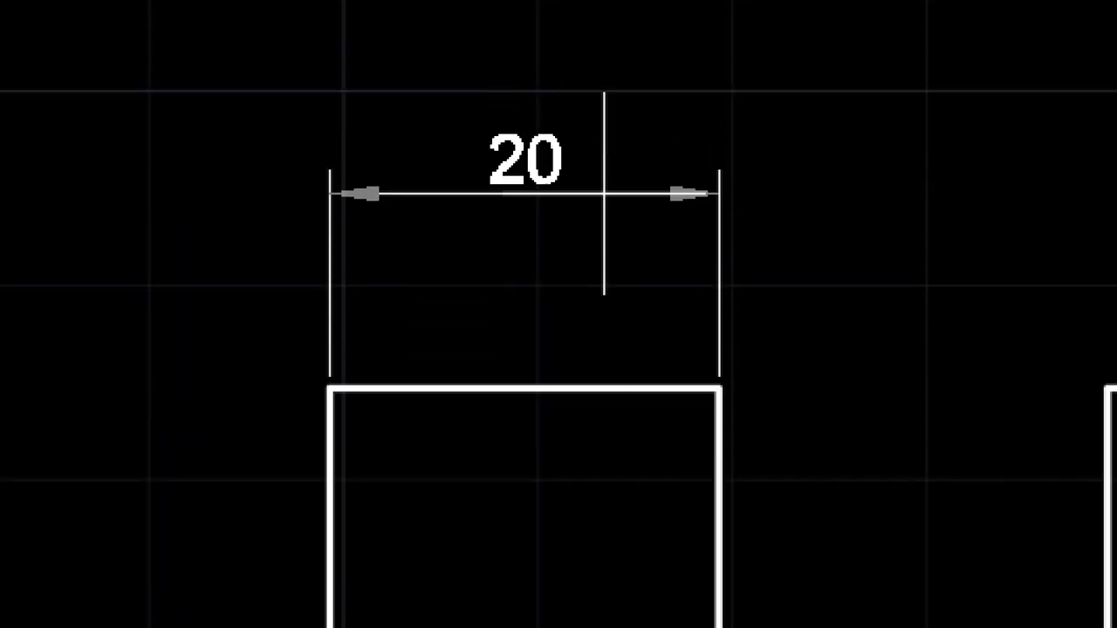
pyautogui.click(585, 196)
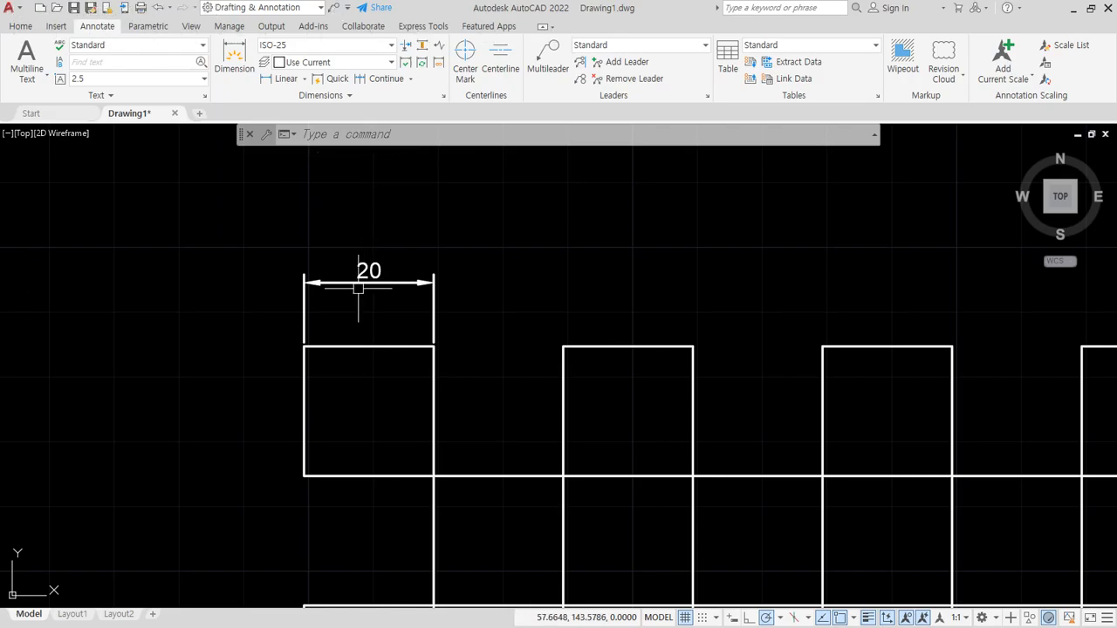
# - Delete the dimension above the top-left square and replace it with a linear dimension placed closer to the top edge
pyautogui.click(460, 197)
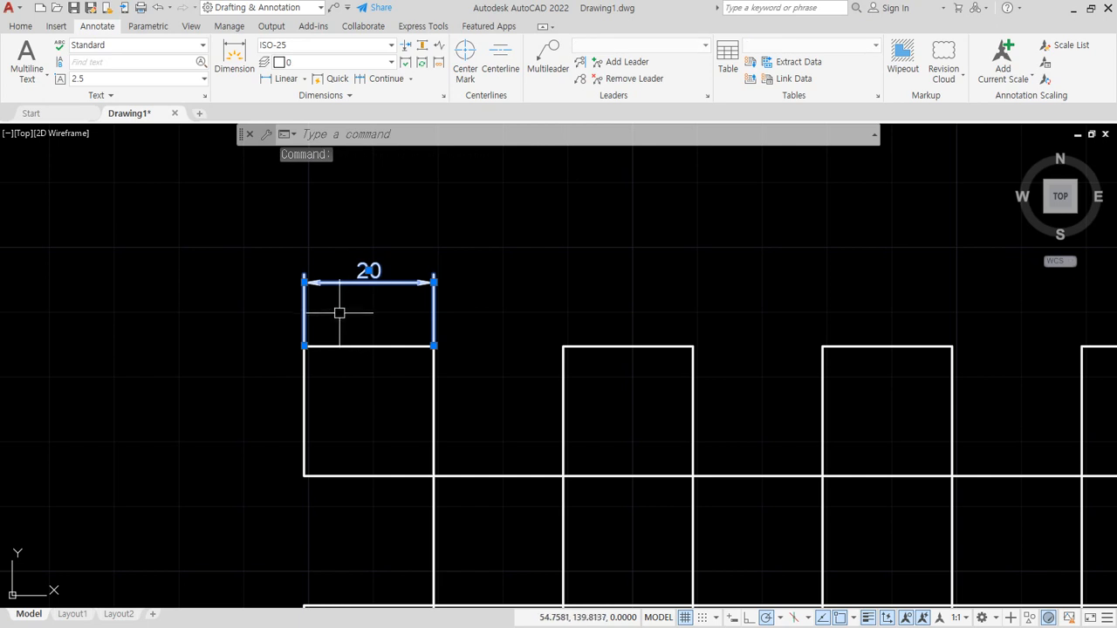
pyautogui.press('Delete')
pyautogui.click(304, 80)
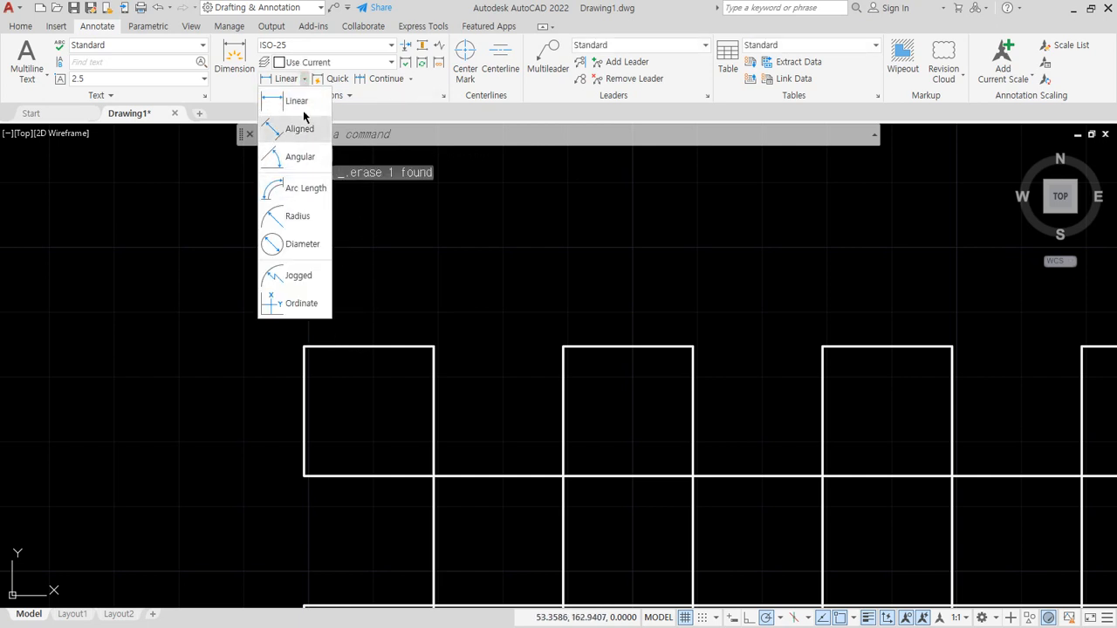
pyautogui.click(296, 102)
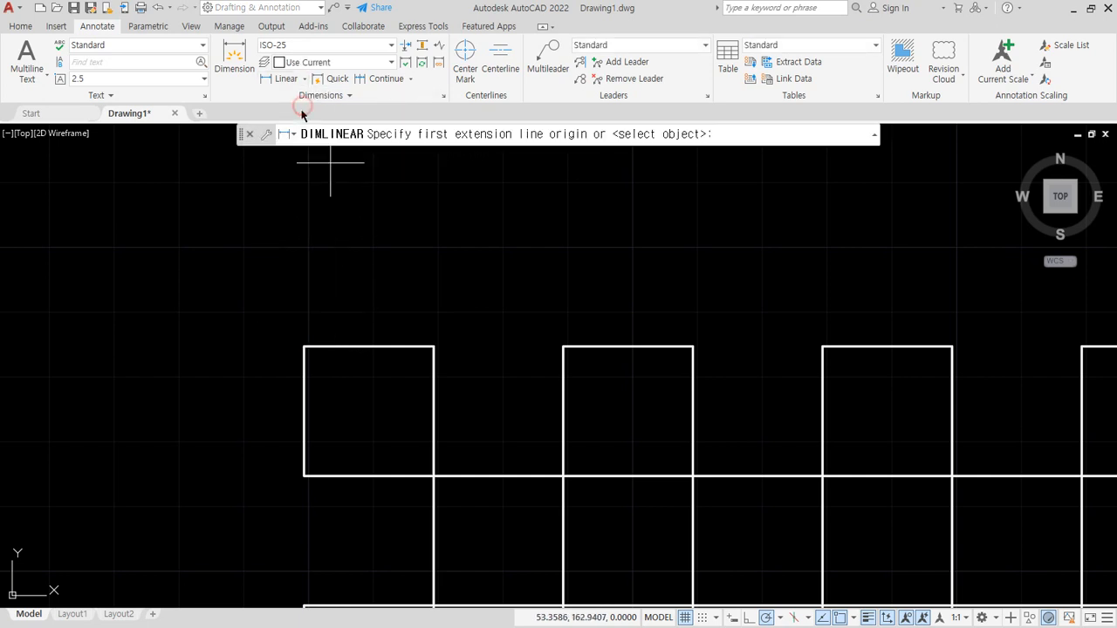
pyautogui.click(304, 346)
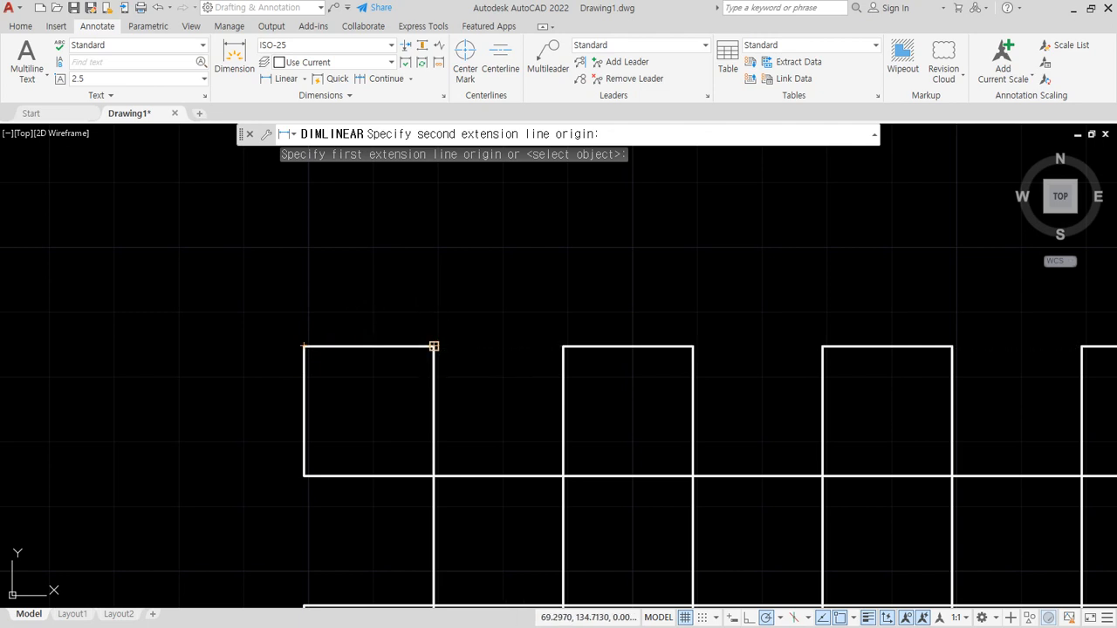
pyautogui.click(434, 347)
pyautogui.click(399, 303)
# - Add a linear dimension above the second square of the top row by selecting its top edge as the object
pyautogui.moveTo(479, 303); pyautogui.dragTo(417, 328, button='middle')
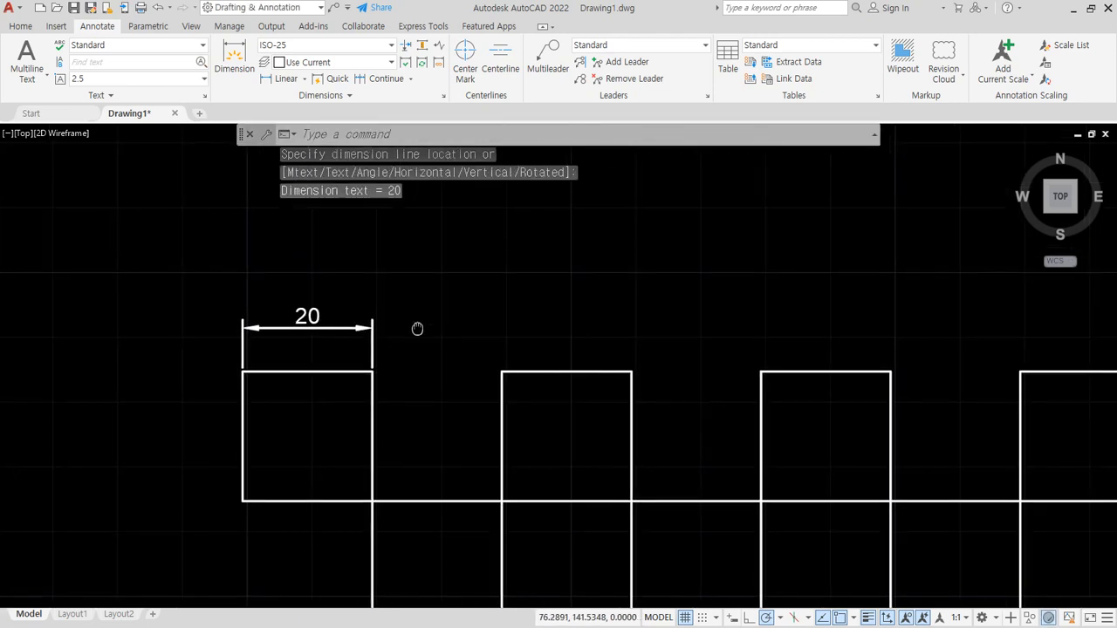
pyautogui.press('Return')
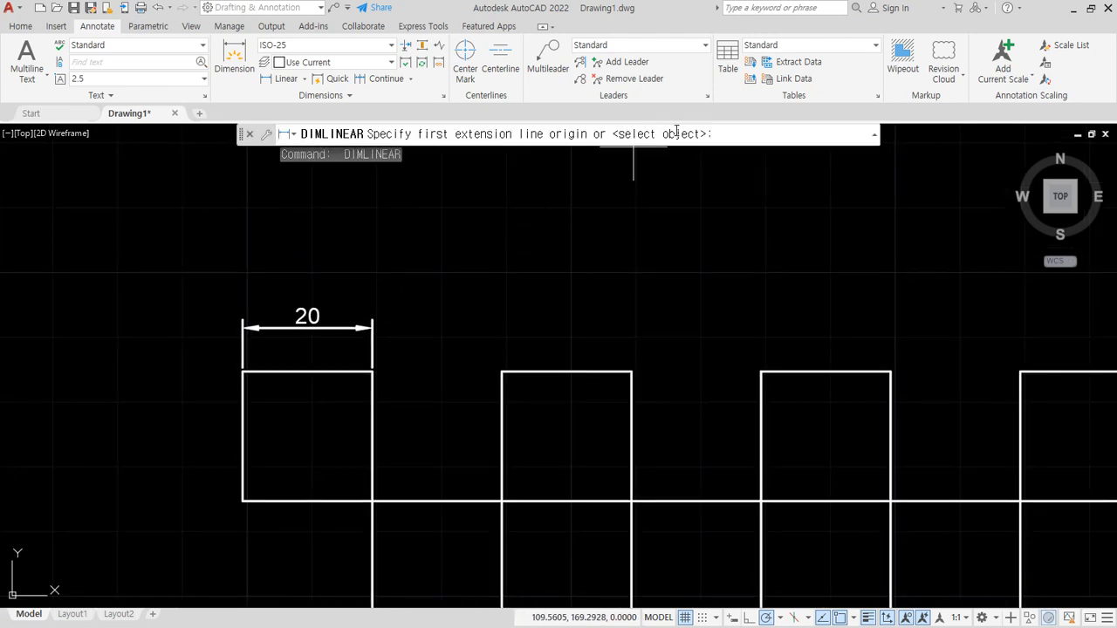
pyautogui.press('Return')
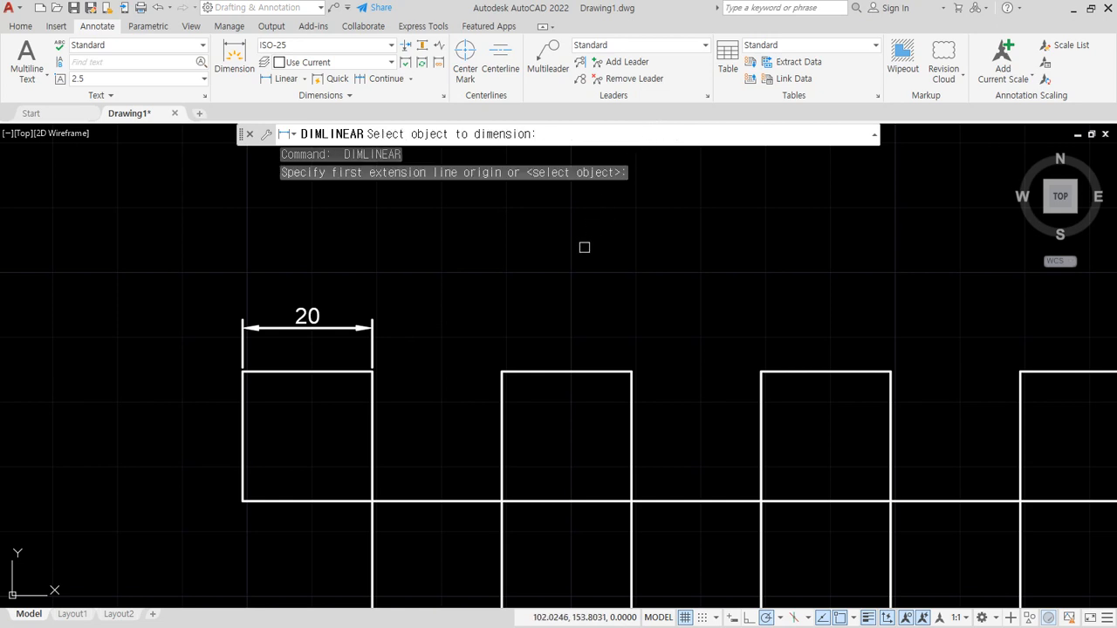
pyautogui.click(533, 371)
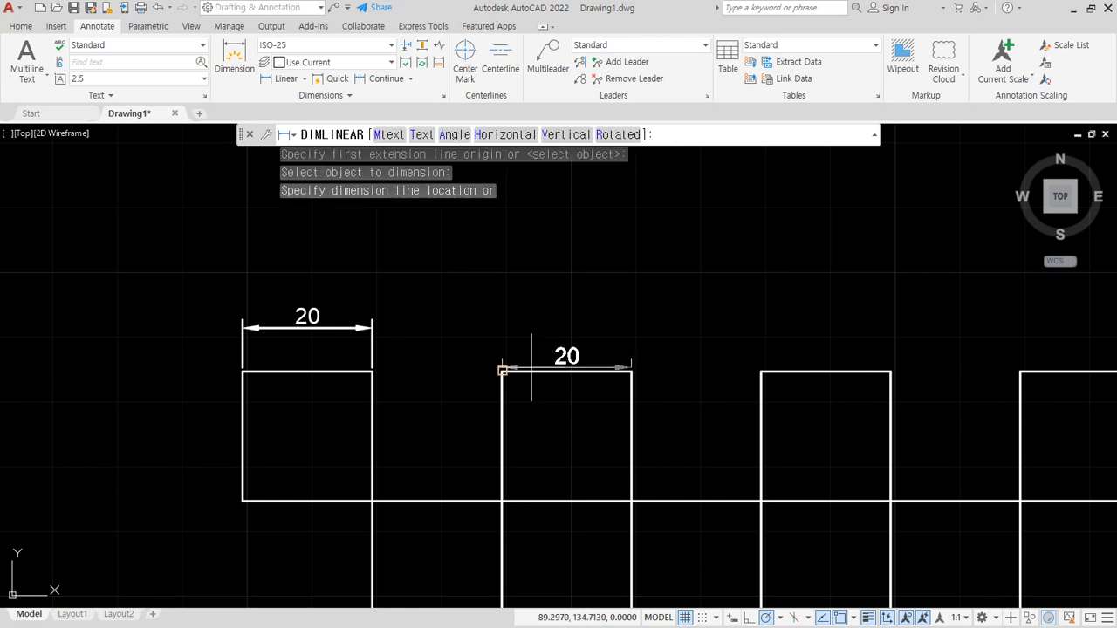
pyautogui.click(531, 329)
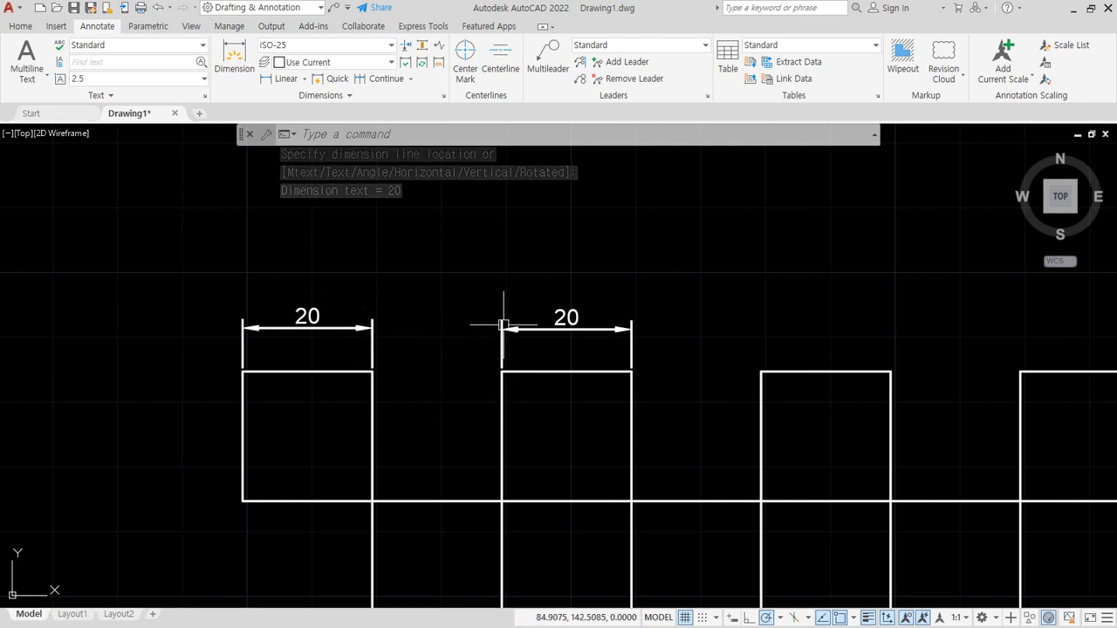
# - Add a linear dimension above the third square of the top row between its two upper corners
pyautogui.scroll(-2, 502, 349)
pyautogui.press('Return')
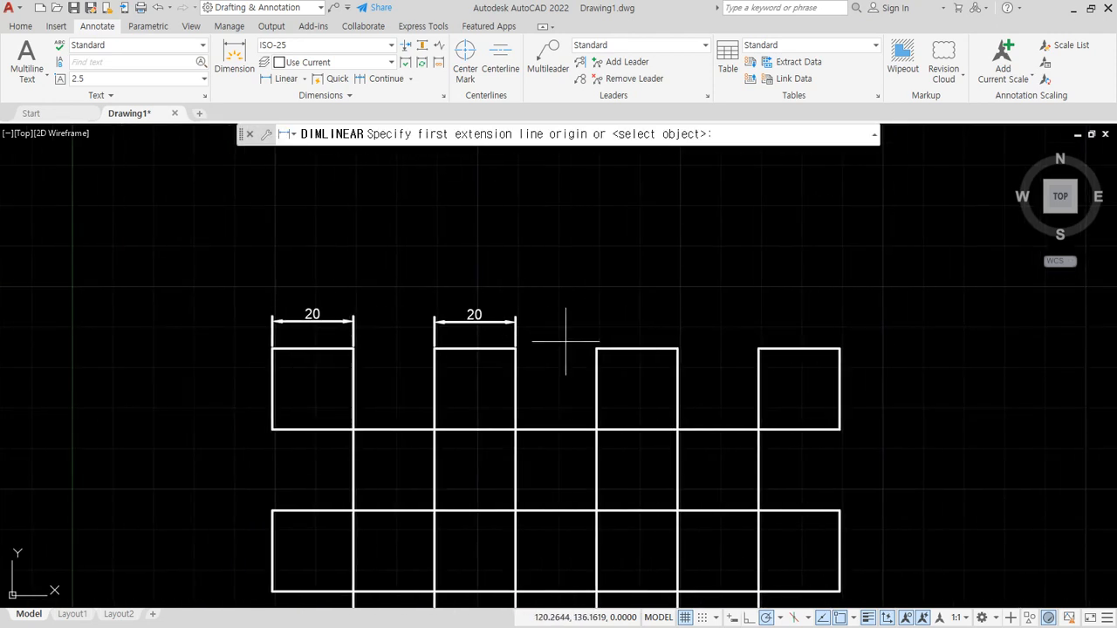
pyautogui.click(596, 348)
pyautogui.click(678, 348)
pyautogui.click(685, 309)
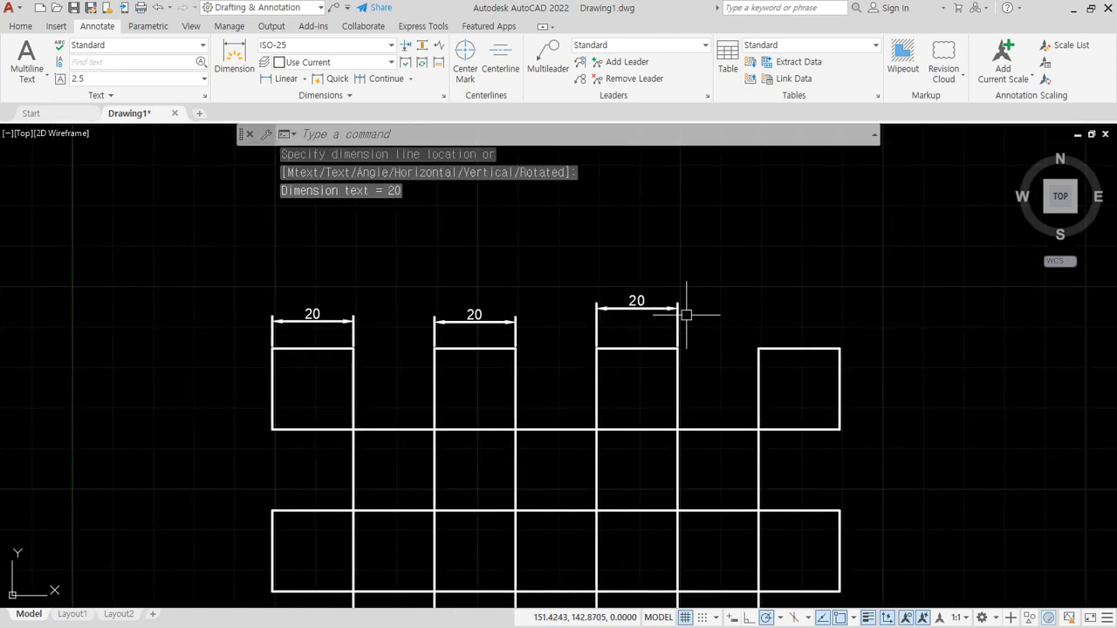
# - Add a linear dimension above the fourth square of the top row by selecting its top edge as the object
pyautogui.press('Return')
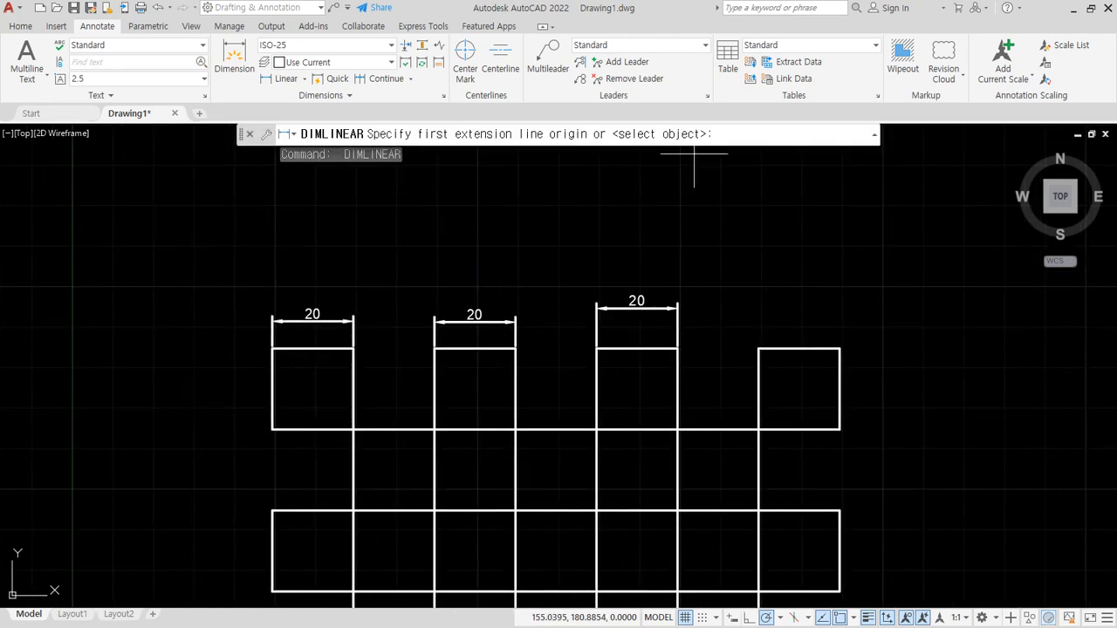
pyautogui.press('Return')
pyautogui.click(783, 348)
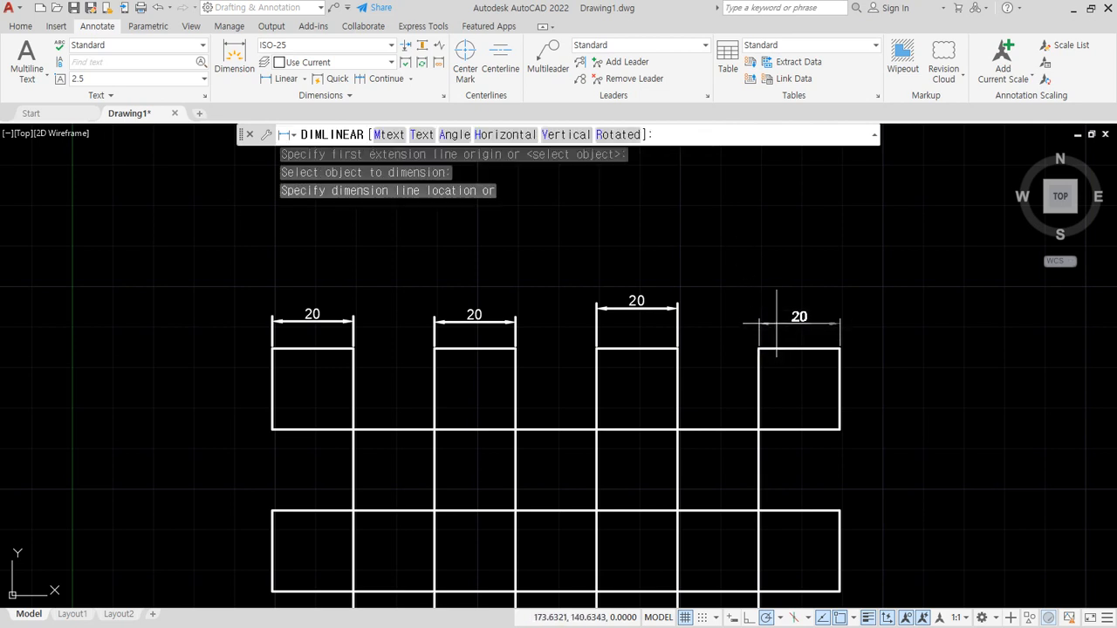
pyautogui.click(774, 311)
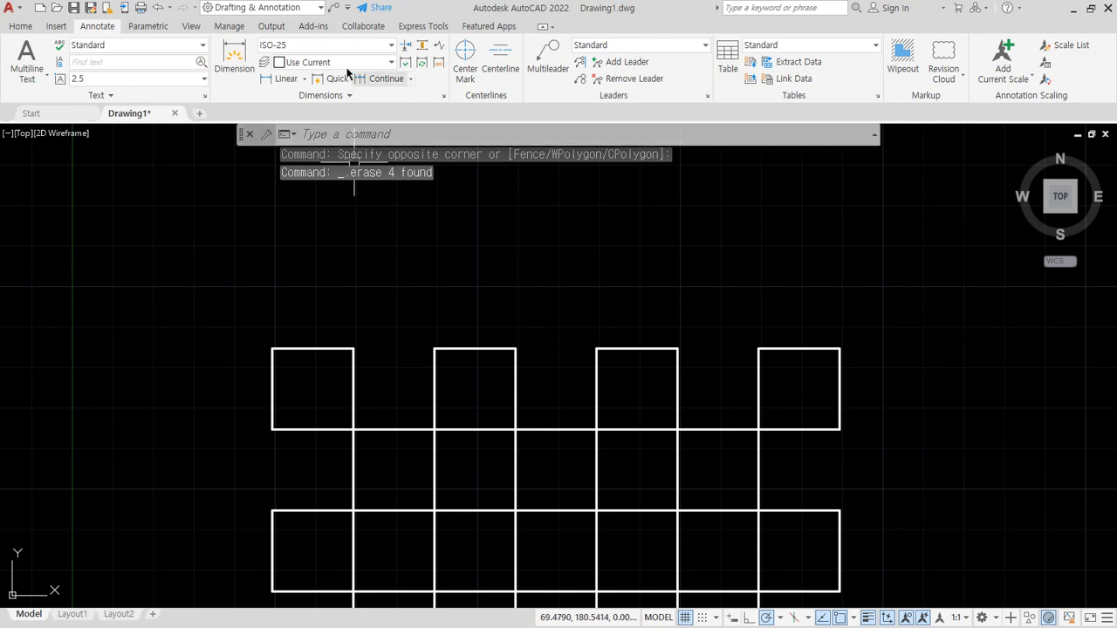
# - Start a linear dimension between the two upper corners of the top-left square
pyautogui.click(286, 79)
pyautogui.click(273, 348)
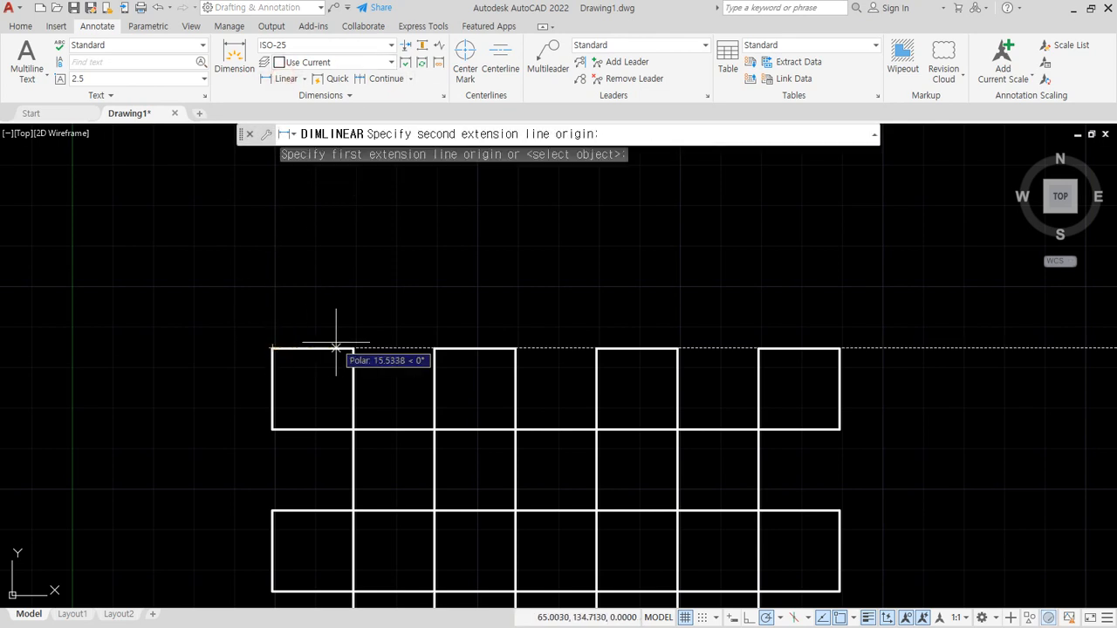
pyautogui.click(353, 348)
pyautogui.moveTo(341, 308); pyautogui.dragTo(358, 266, button='middle')
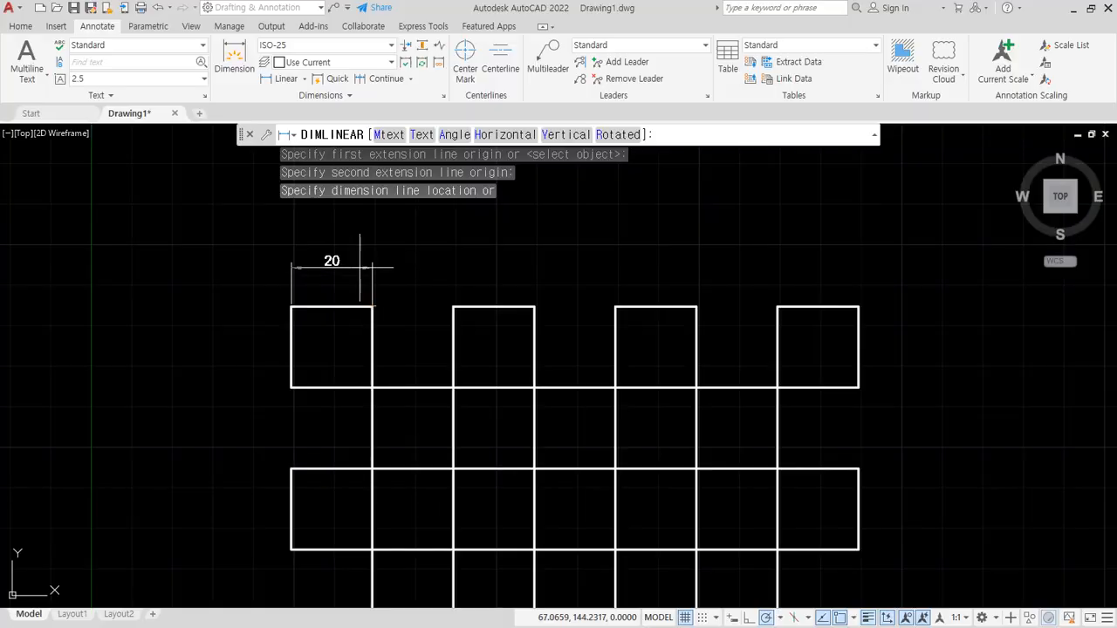
# - Replace the dimension's text through the Mtext option with "동해물과 백두산이 마르고 닳도록" and place it above the top-left square
pyautogui.press('Return')
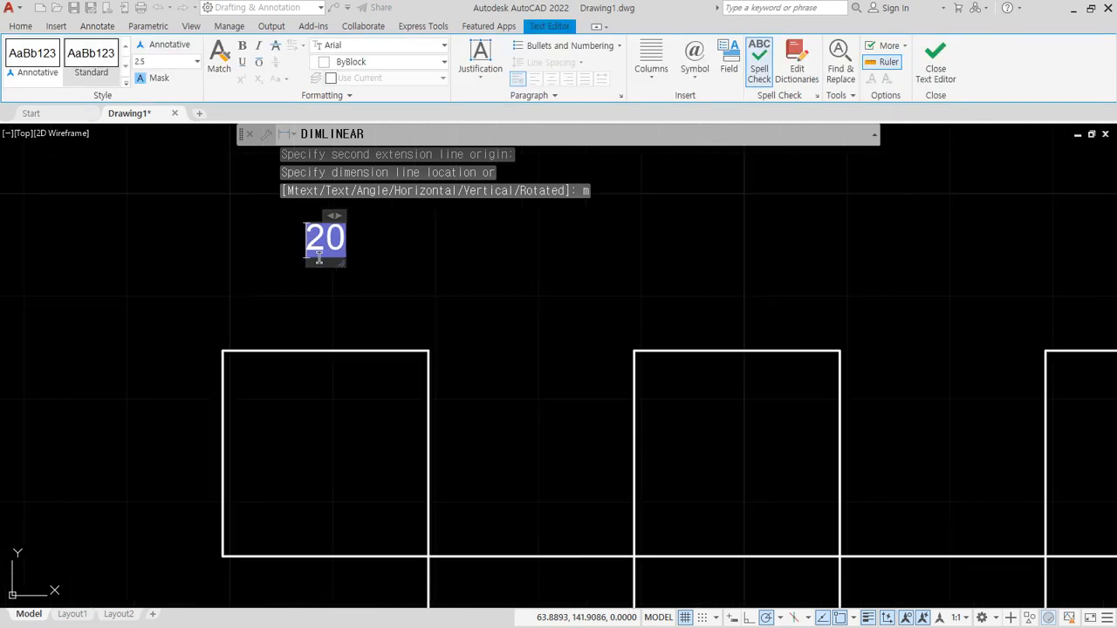
pyautogui.press('BackSpace')
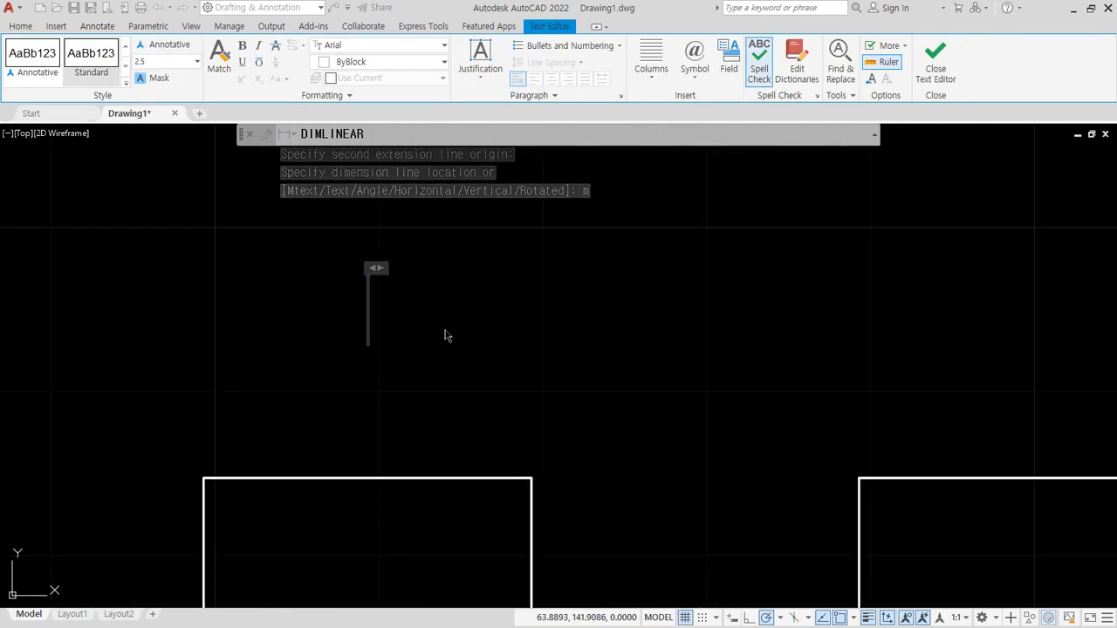
pyautogui.write('동해물과')
pyautogui.write(' 백두산이 말')
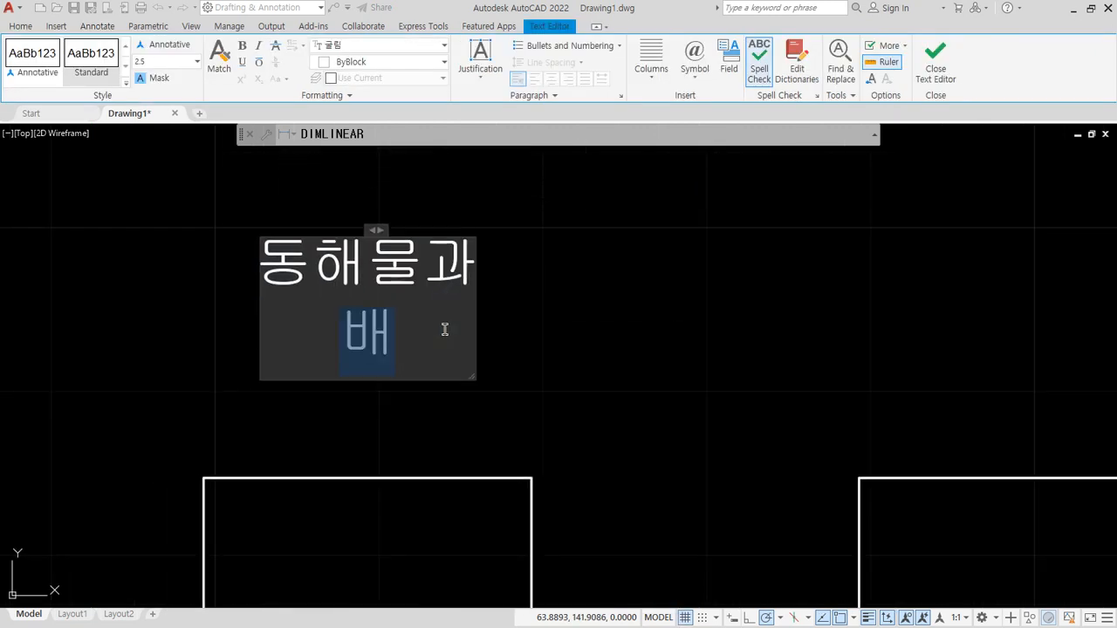
pyautogui.write('르고 ')
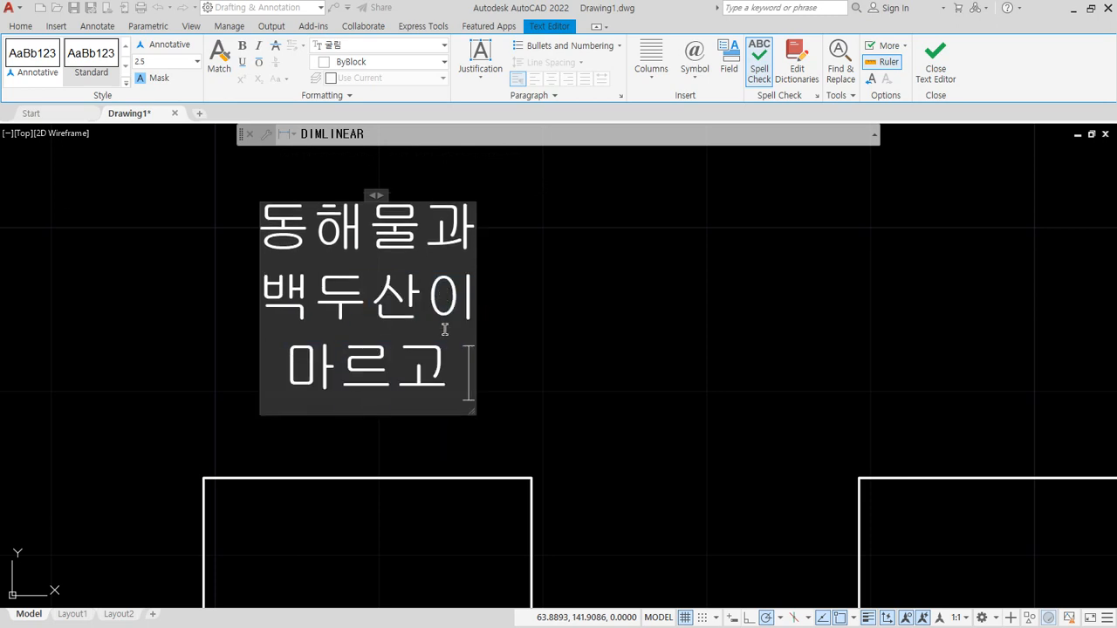
pyautogui.write('닳도록')
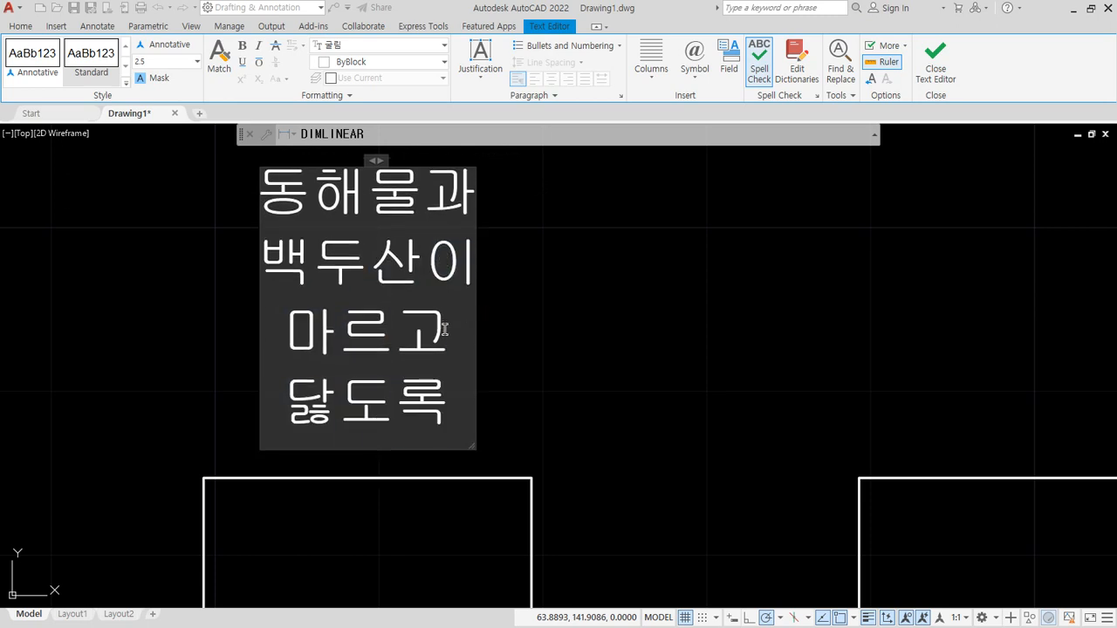
pyautogui.hotkey('ctrl', 'Return')
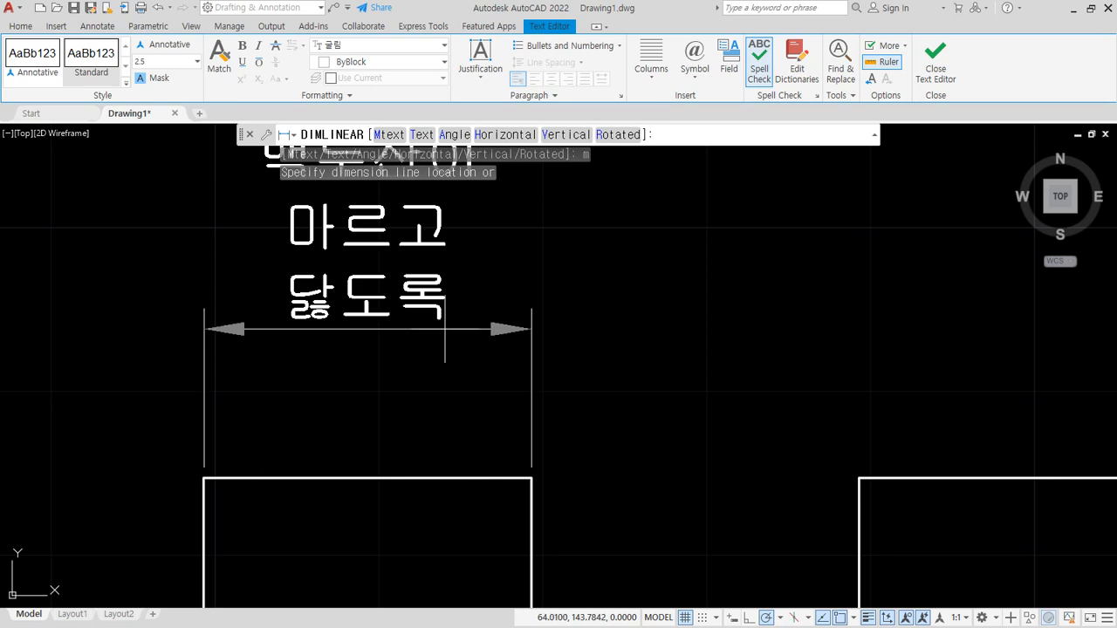
pyautogui.scroll(-2, 390, 293)
pyautogui.click(369, 340)
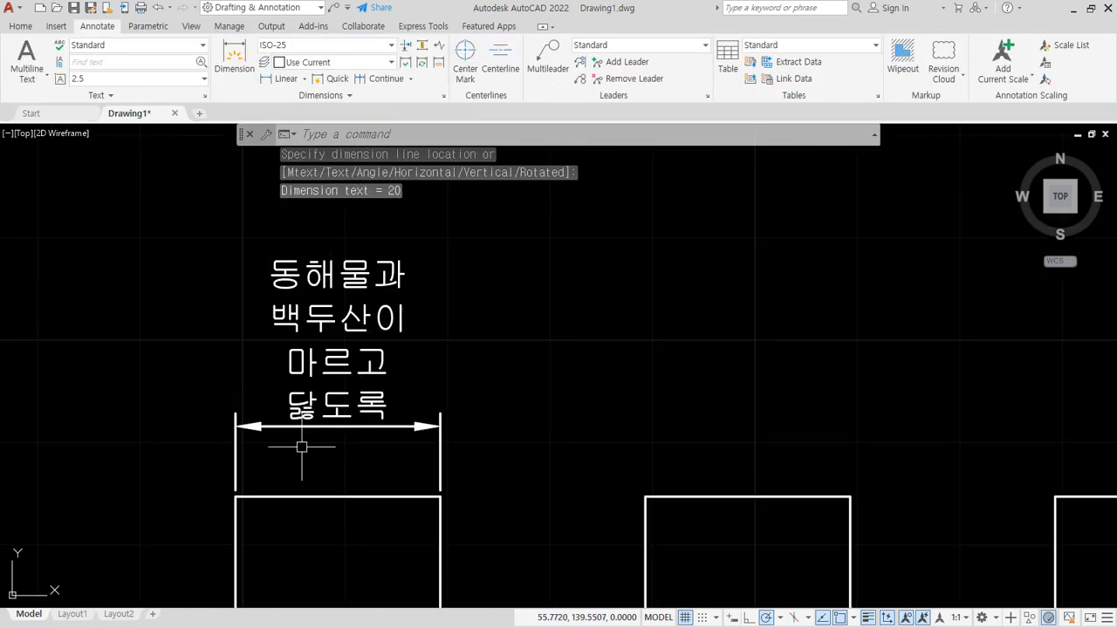
pyautogui.moveTo(534, 363); pyautogui.dragTo(495, 351, button='middle')
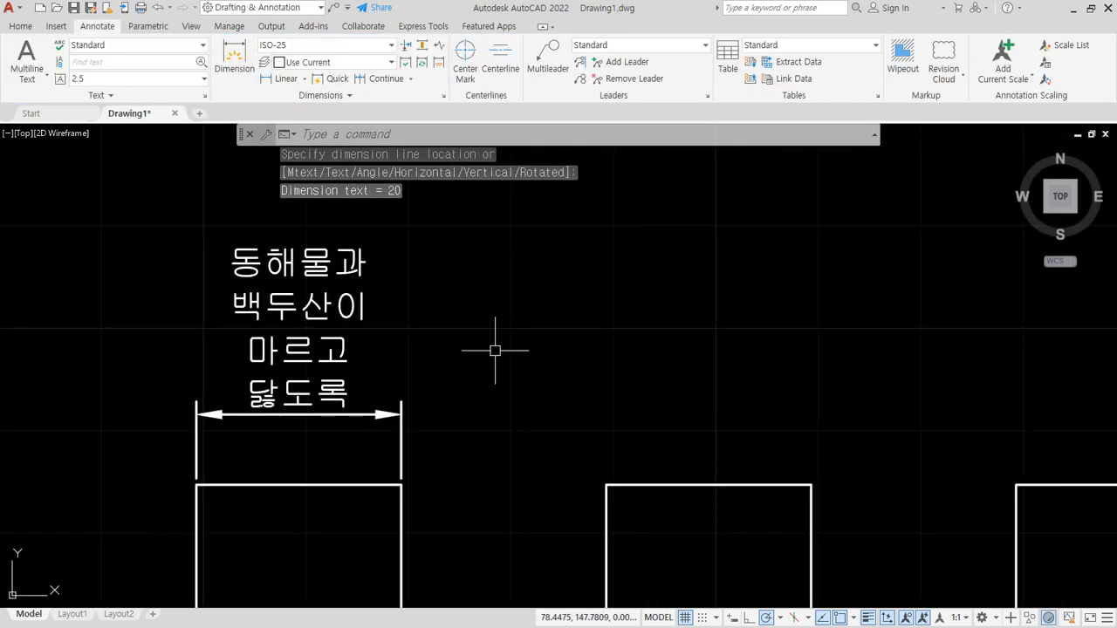
# - Add a linear dimension above the second square of the top row, using the Text option to enter "동해물과 백두산이"
pyautogui.press('Return')
pyautogui.click(608, 480)
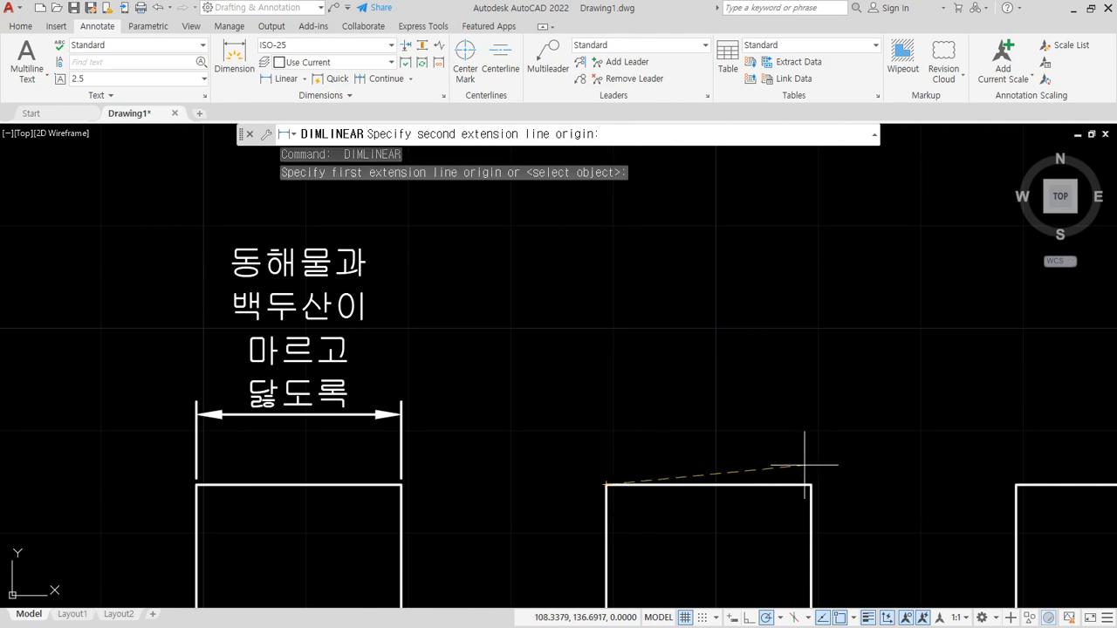
pyautogui.click(811, 484)
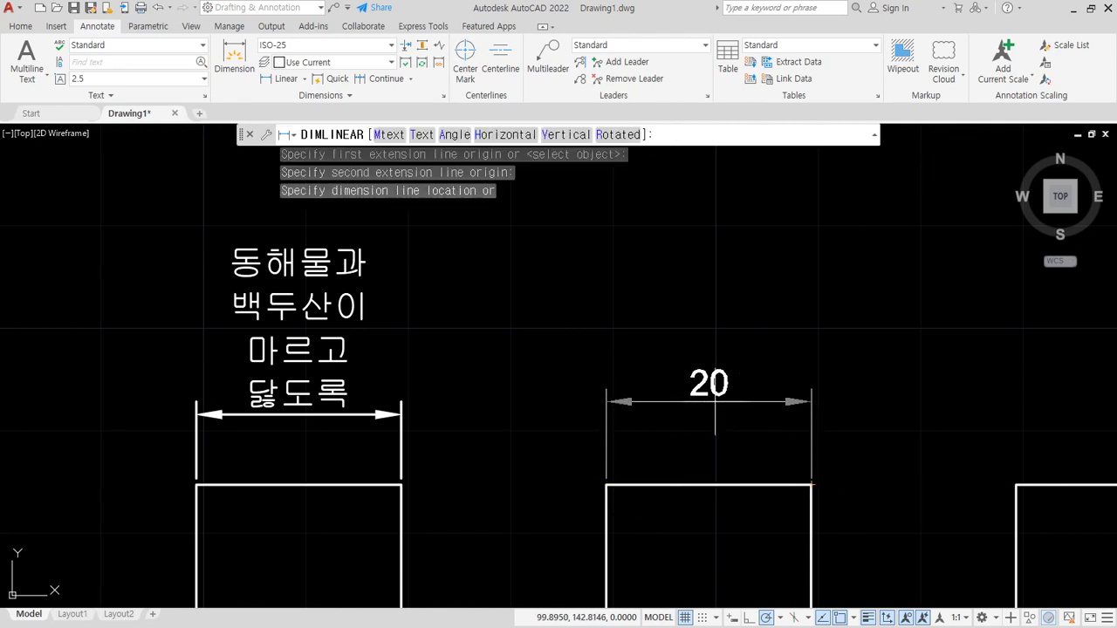
pyautogui.press('Return')
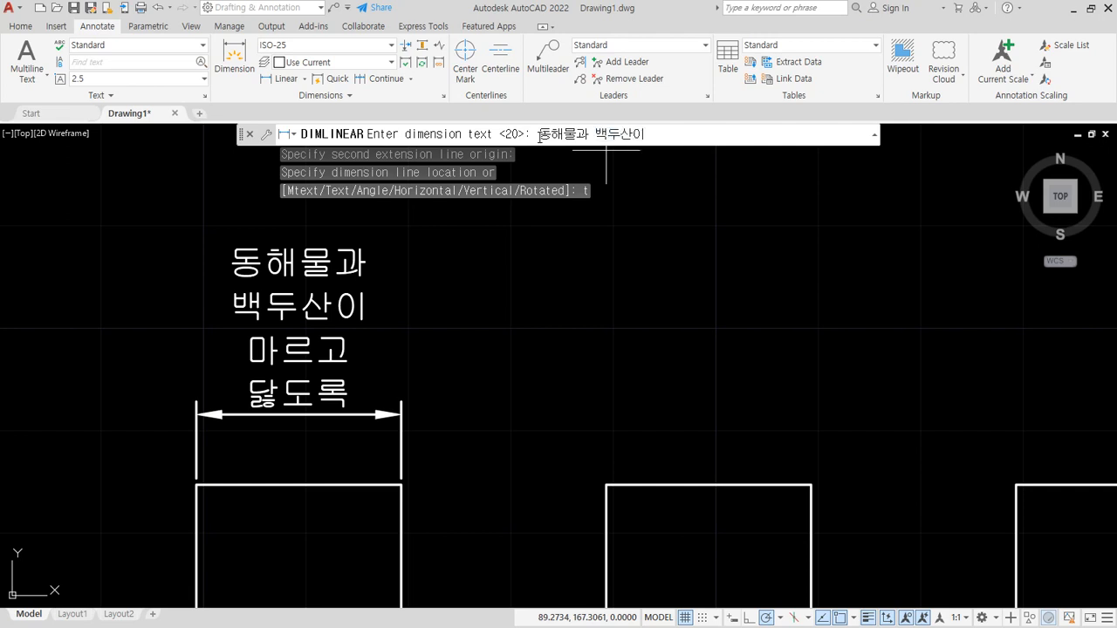
pyautogui.press('Return')
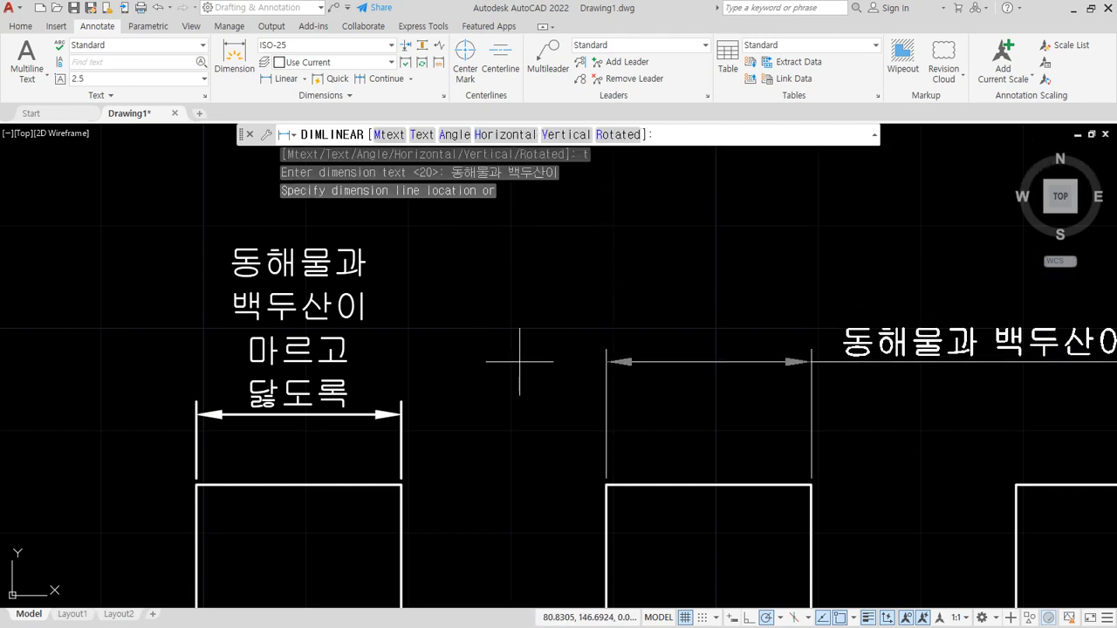
pyautogui.click(511, 393)
pyautogui.moveTo(599, 340)
pyautogui.mouseDown(button='middle')
pyautogui.moveTo(366, 317)
pyautogui.moveTo(504, 341)
pyautogui.mouseUp(button='middle')
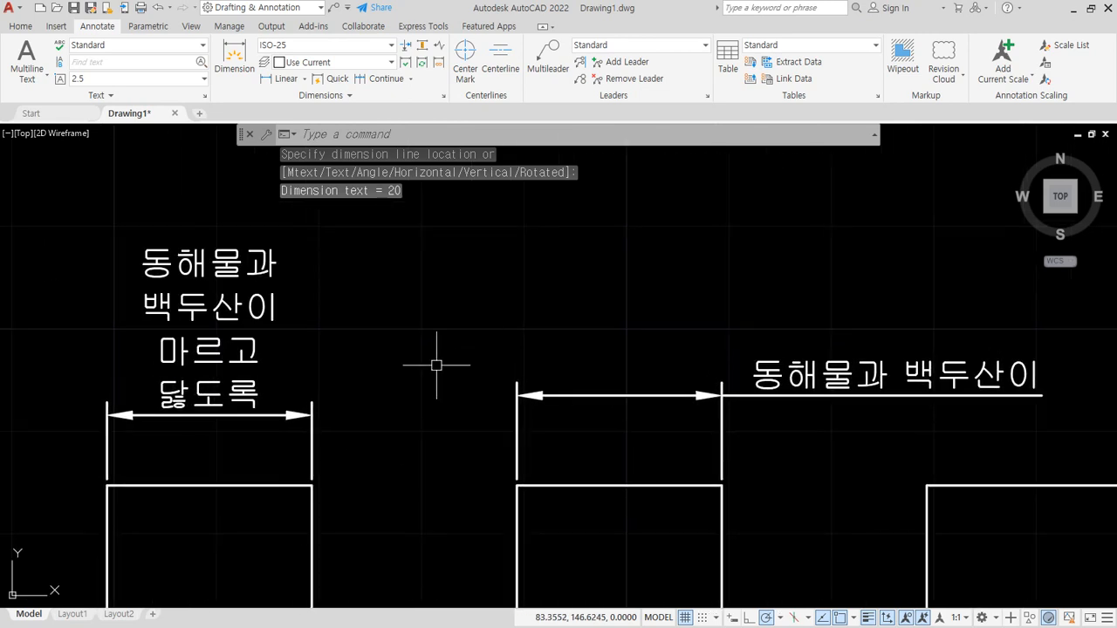
pyautogui.moveTo(197, 437); pyautogui.dragTo(328, 340)
pyautogui.moveTo(821, 412)
pyautogui.mouseDown()
pyautogui.moveTo(860, 282)
pyautogui.moveTo(823, 424)
pyautogui.mouseUp()
pyautogui.press('Escape')
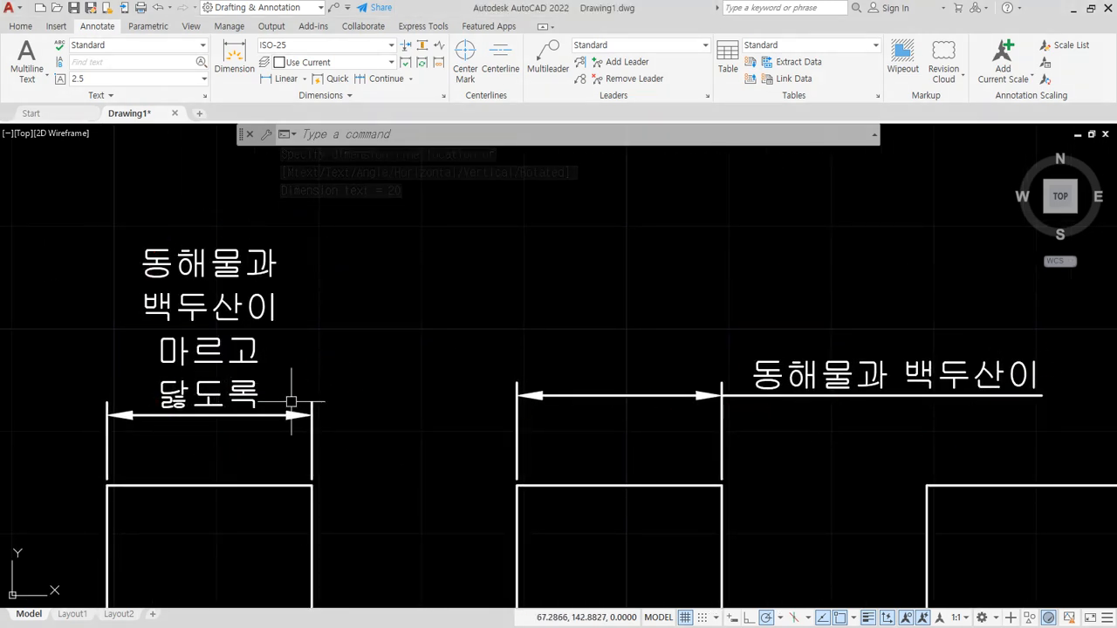
# - Switch to the Notepad course notes and add the line "textEDit" at the end, after a blank line
pyautogui.hotkey('ctrl', '2')
pyautogui.hotkey('alt', 'Tab')
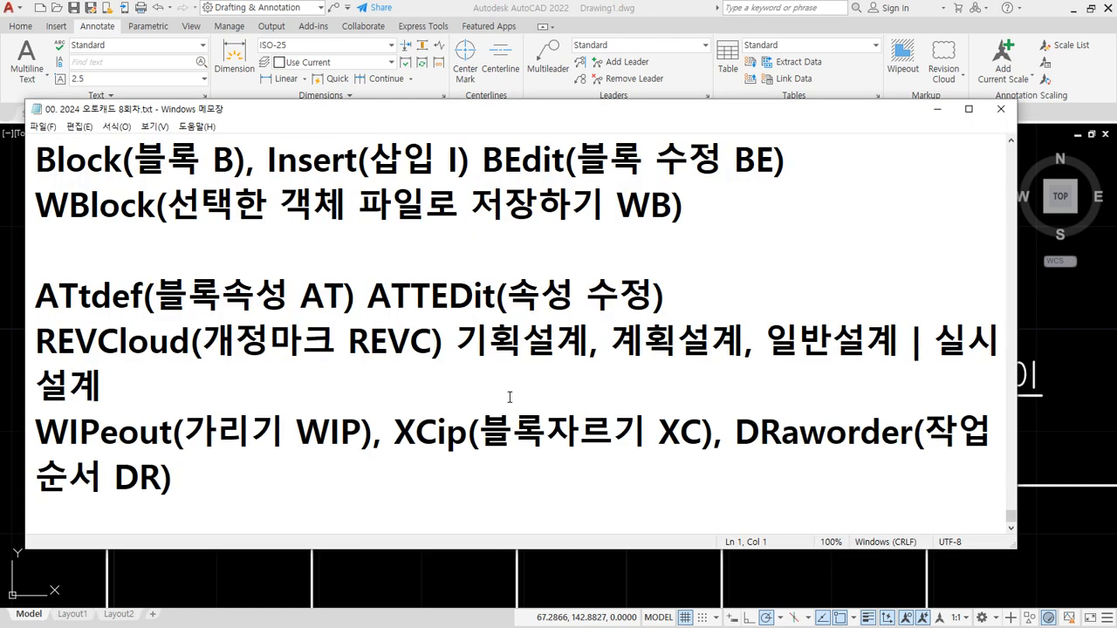
pyautogui.press('Return')
pyautogui.press('Return')
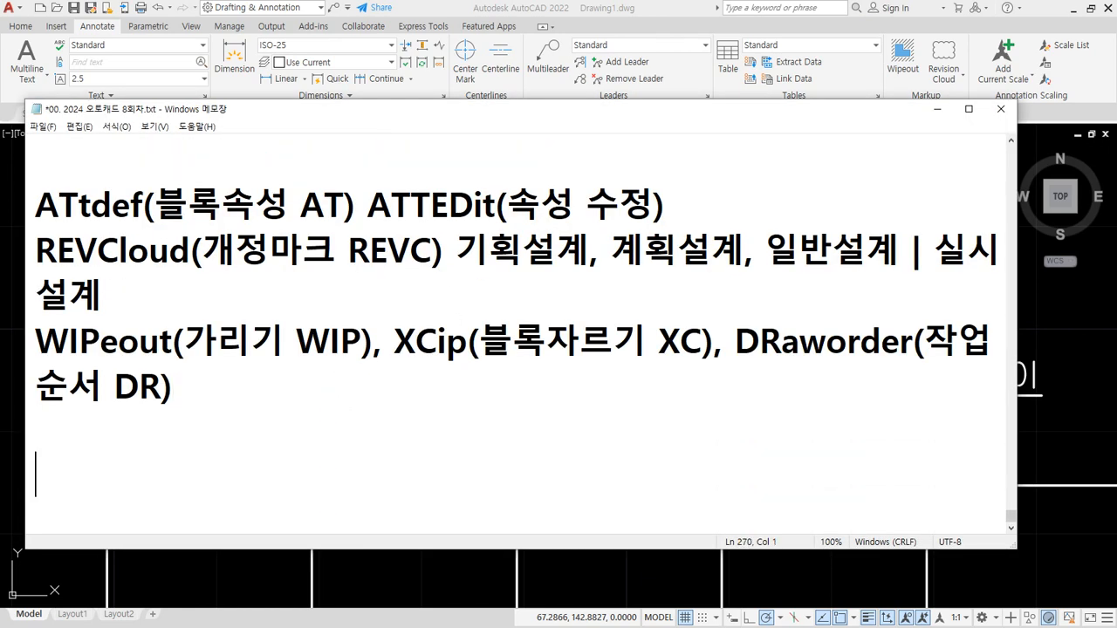
pyautogui.write('ed')
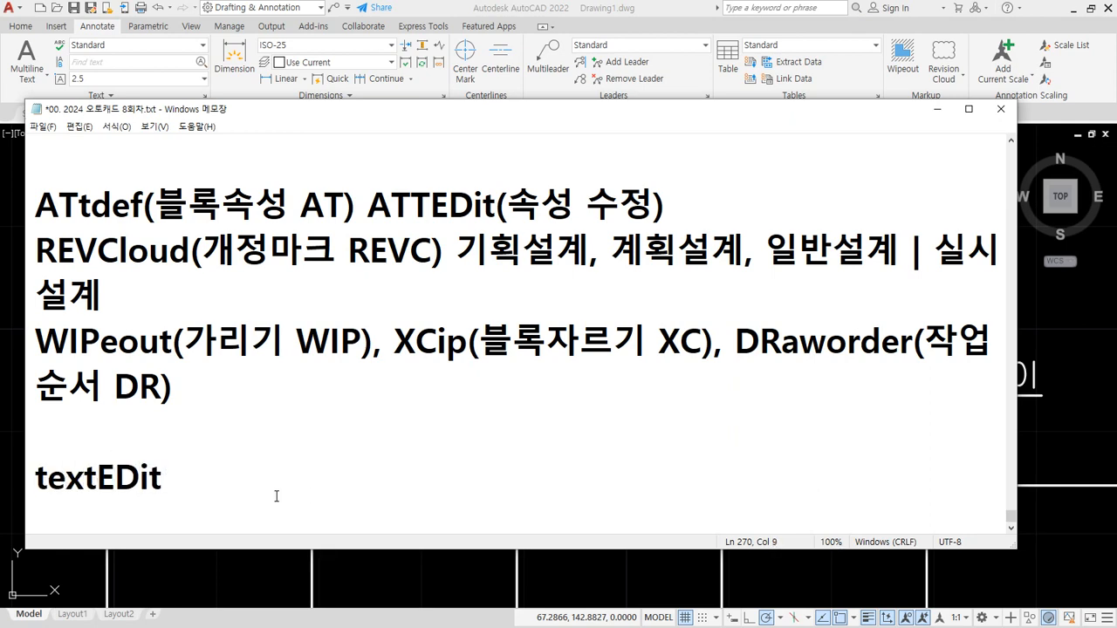
# - Look through the earlier notes on text commands, fonts and special characters, back to the newly added line
pyautogui.scroll(3, 277, 496)
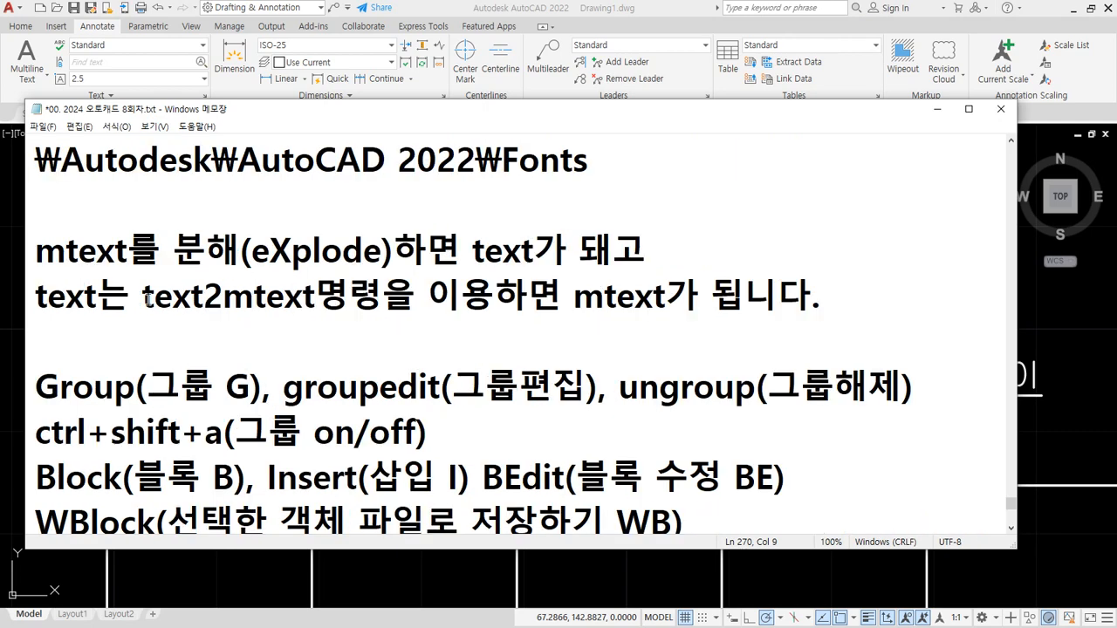
pyautogui.scroll(4, 149, 300)
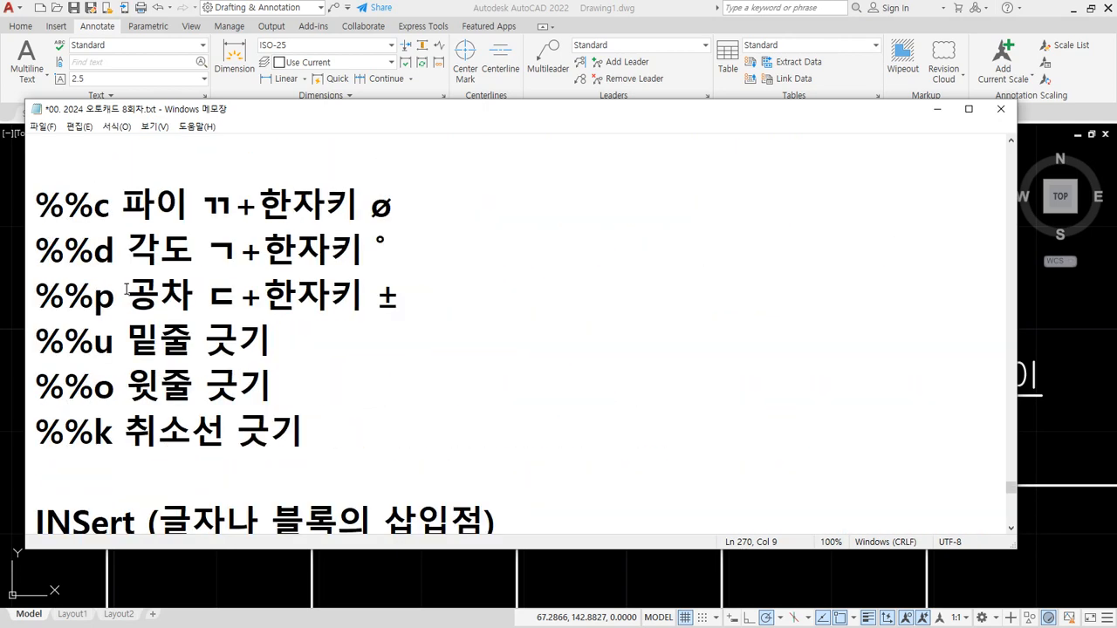
pyautogui.scroll(4, 126, 289)
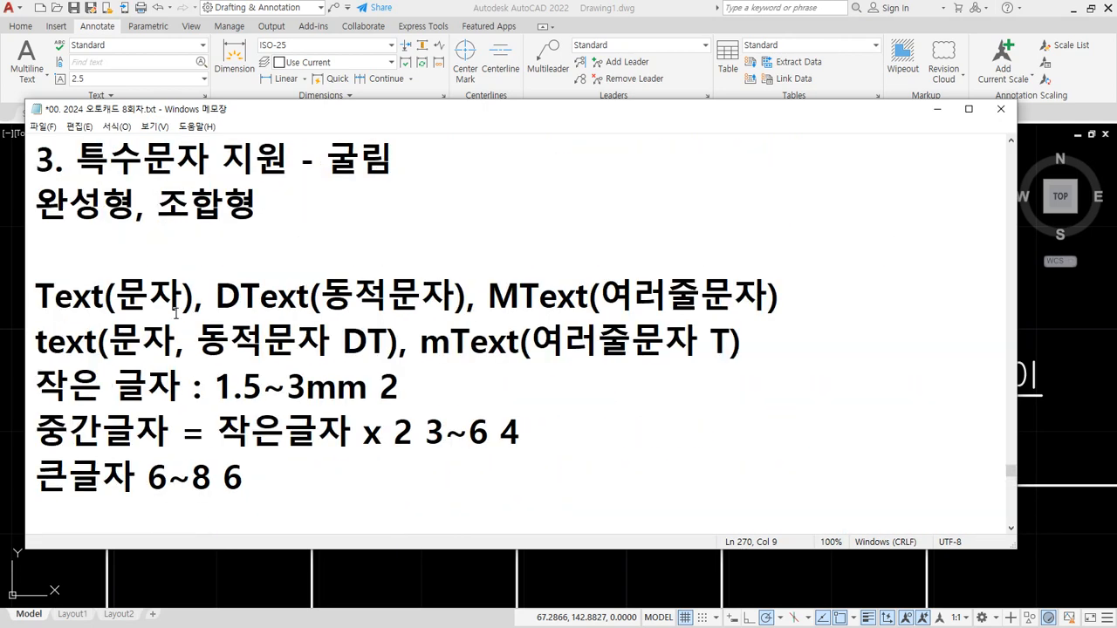
pyautogui.scroll(4, 339, 333)
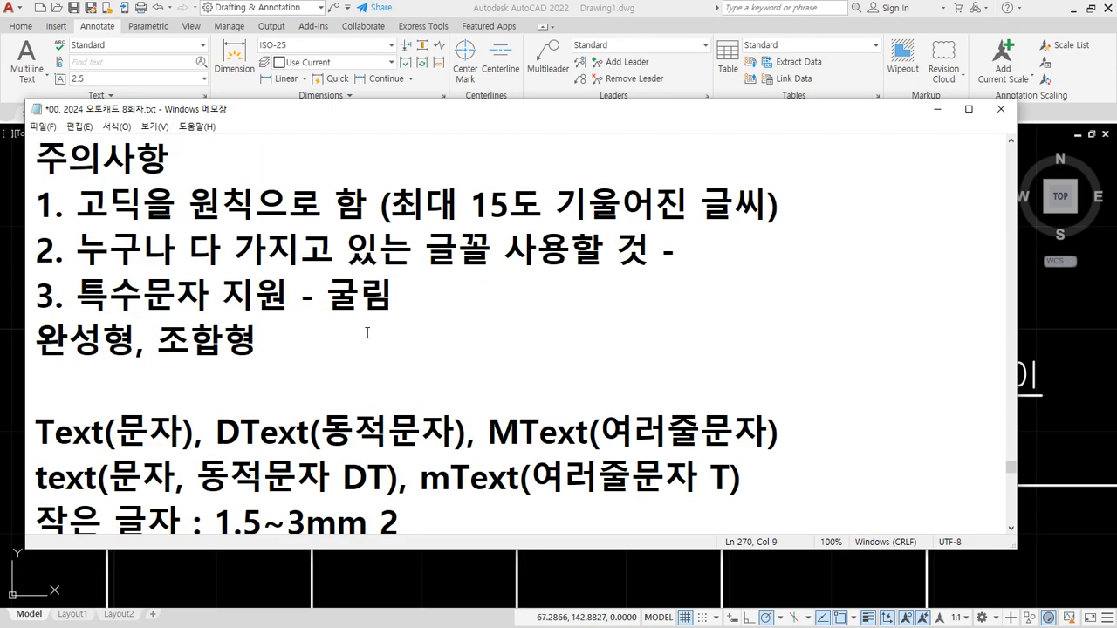
pyautogui.scroll(-10, 367, 333)
pyautogui.scroll(-6, 366, 336)
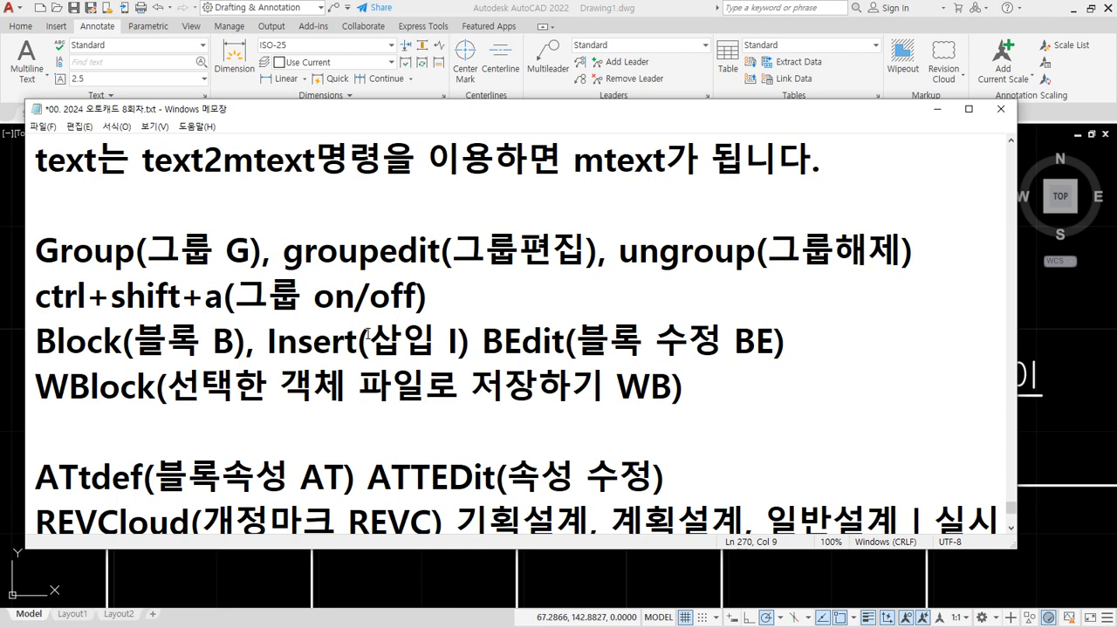
pyautogui.scroll(-2, 368, 332)
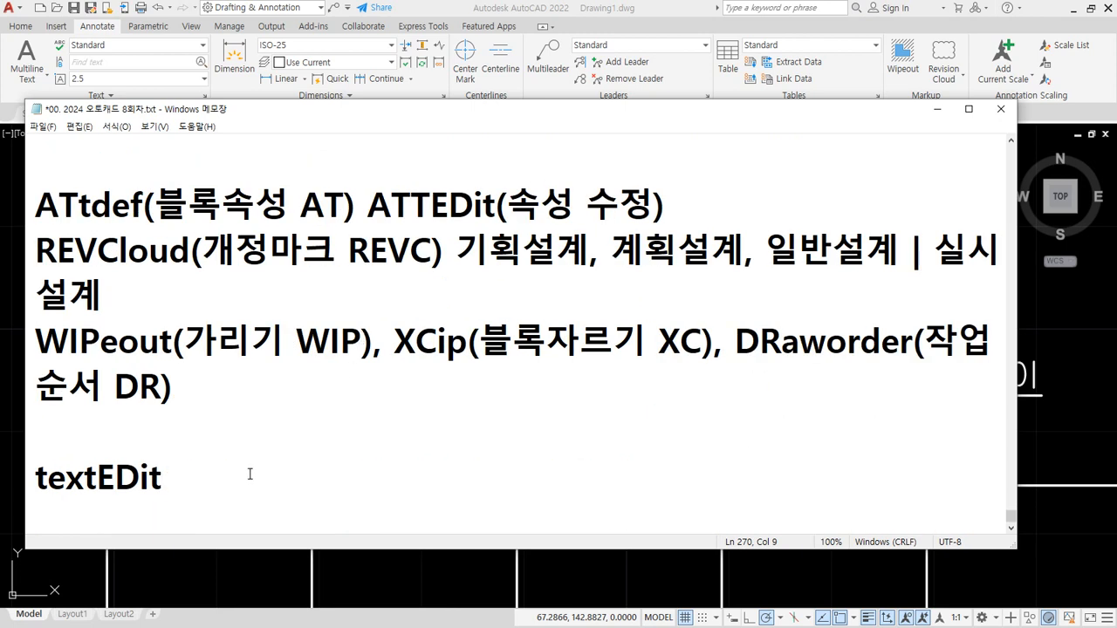
# - Switch back to AutoCAD and replace the text of the top-left square's dimension with 50 using TEXTEDIT
pyautogui.click(484, 6)
pyautogui.write('ed')
pyautogui.press('Return')
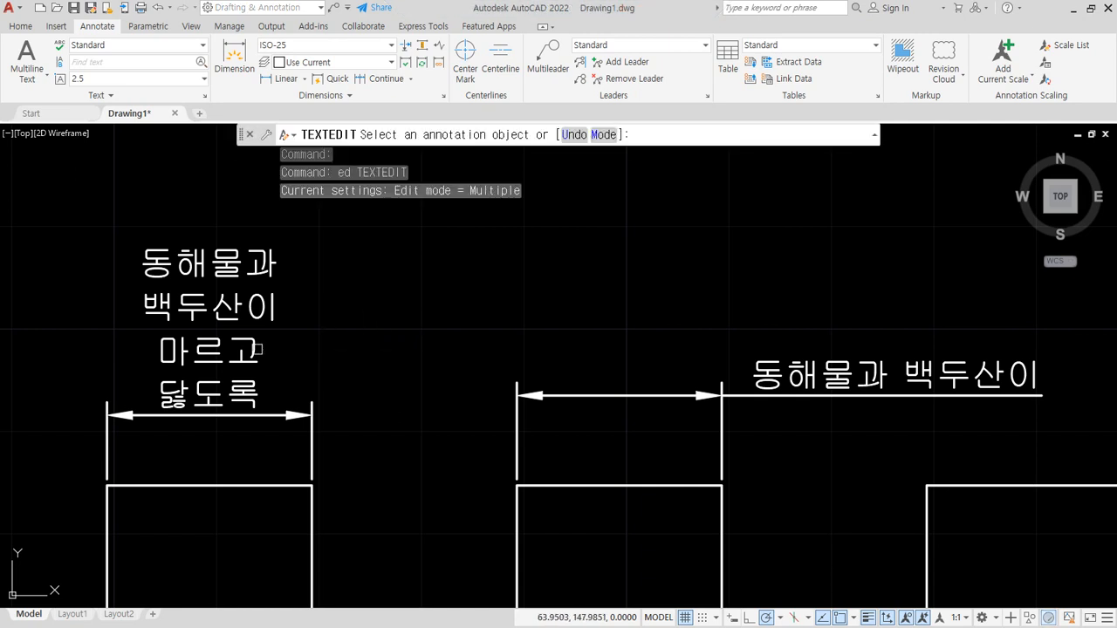
pyautogui.click(256, 349)
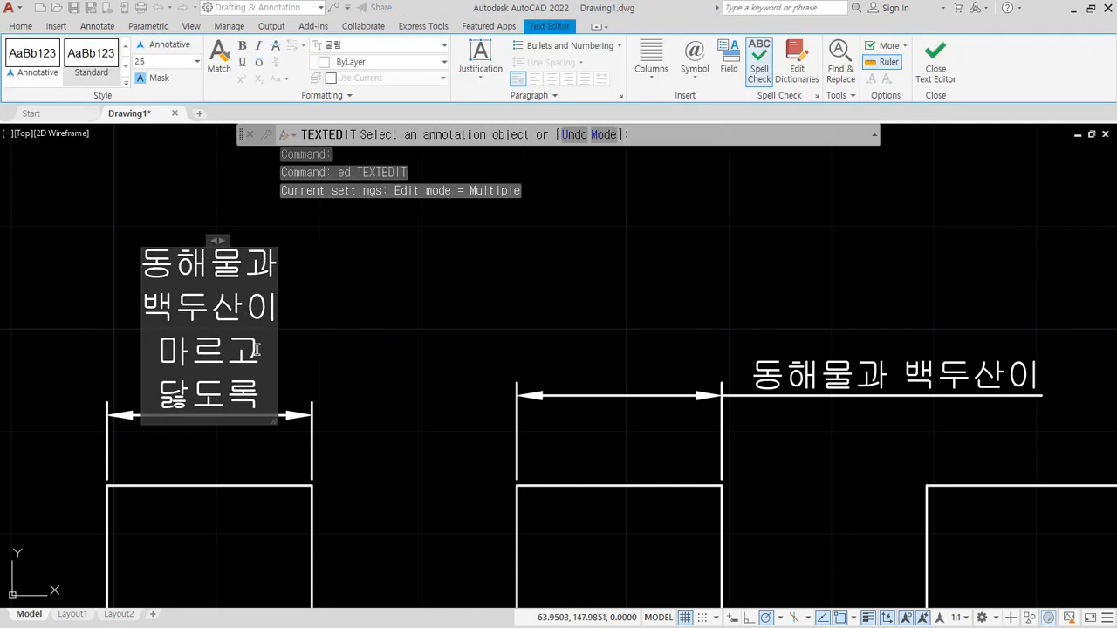
pyautogui.hotkey('shift', 'Down')
pyautogui.hotkey('shift', 'Down')
pyautogui.hotkey('shift', 'Down')
pyautogui.hotkey('shift', 'Down')
pyautogui.press('Delete')
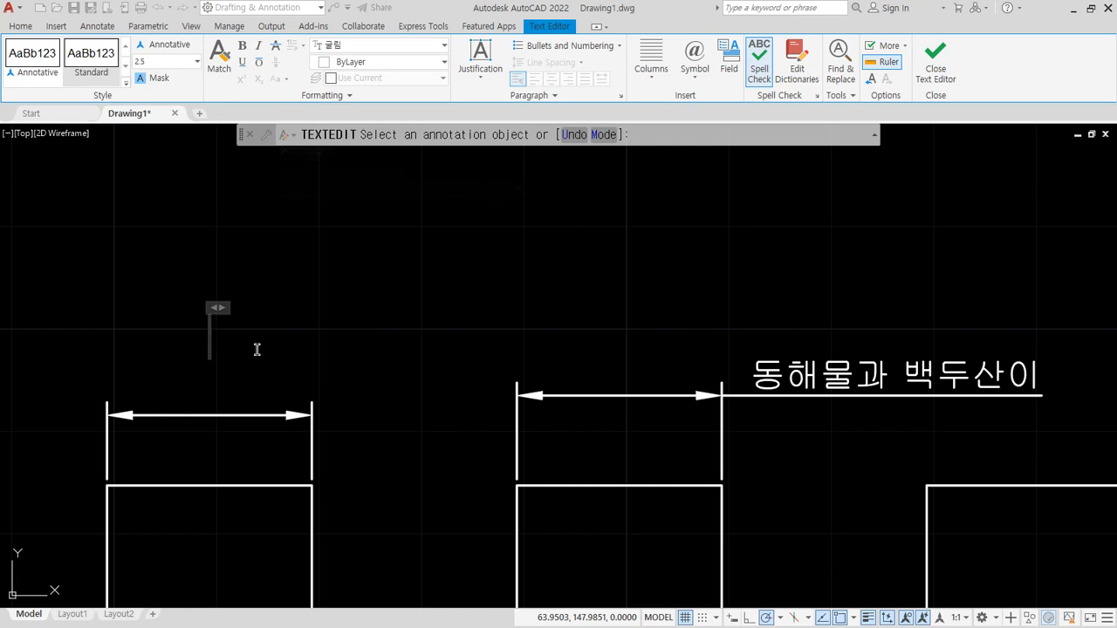
pyautogui.write('50')
pyautogui.click(257, 349)
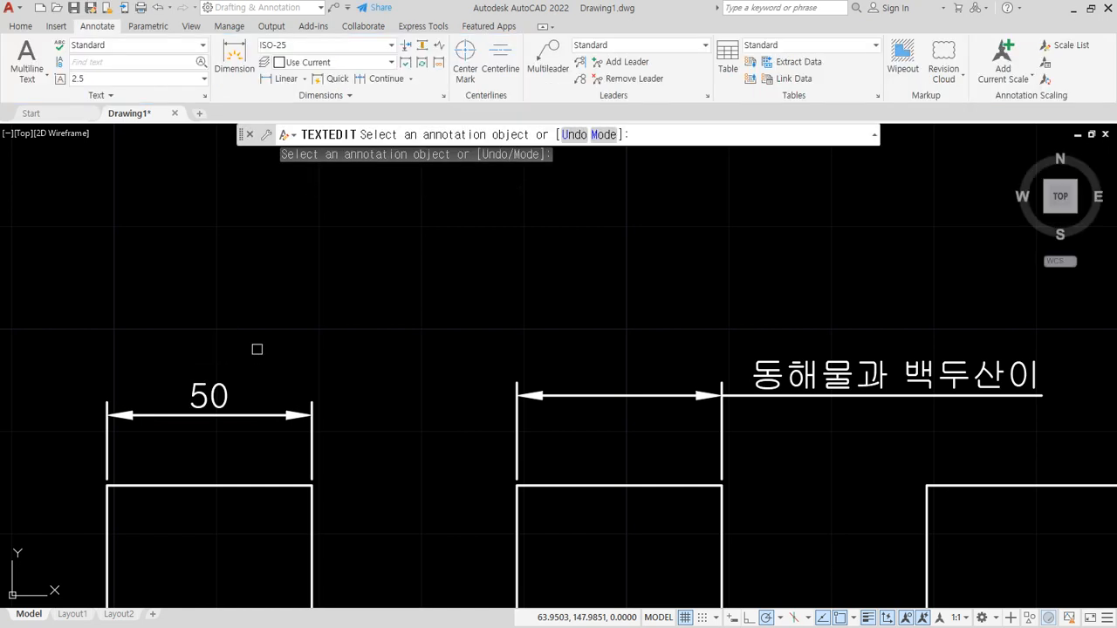
# - Replace the text of the second square's dimension with 60 and end the text editing command
pyautogui.click(781, 385)
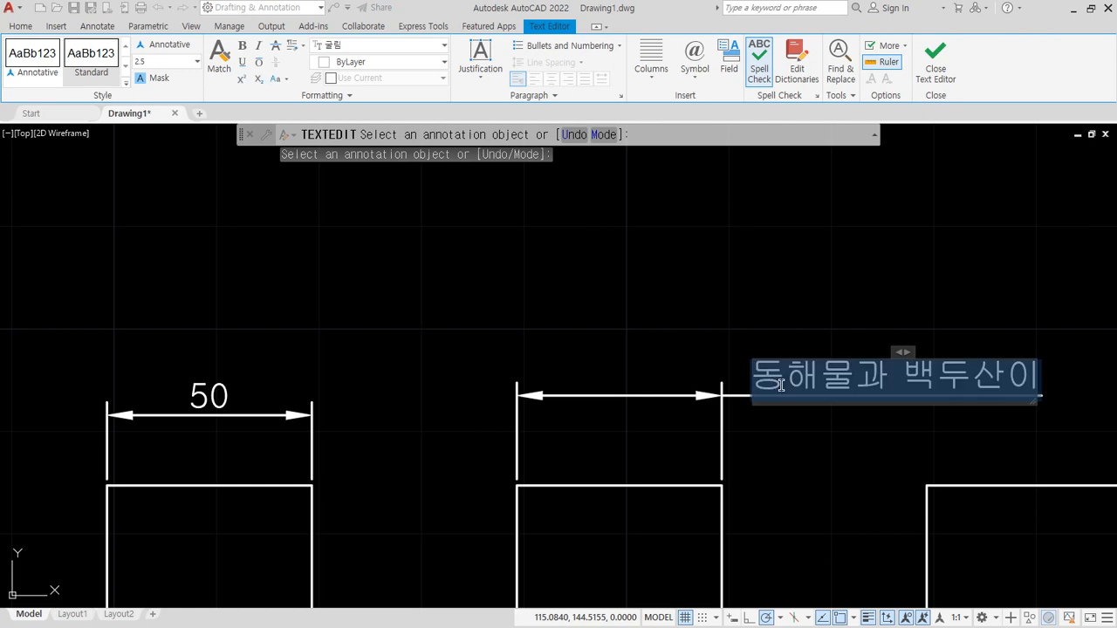
pyautogui.write('60')
pyautogui.click(781, 385)
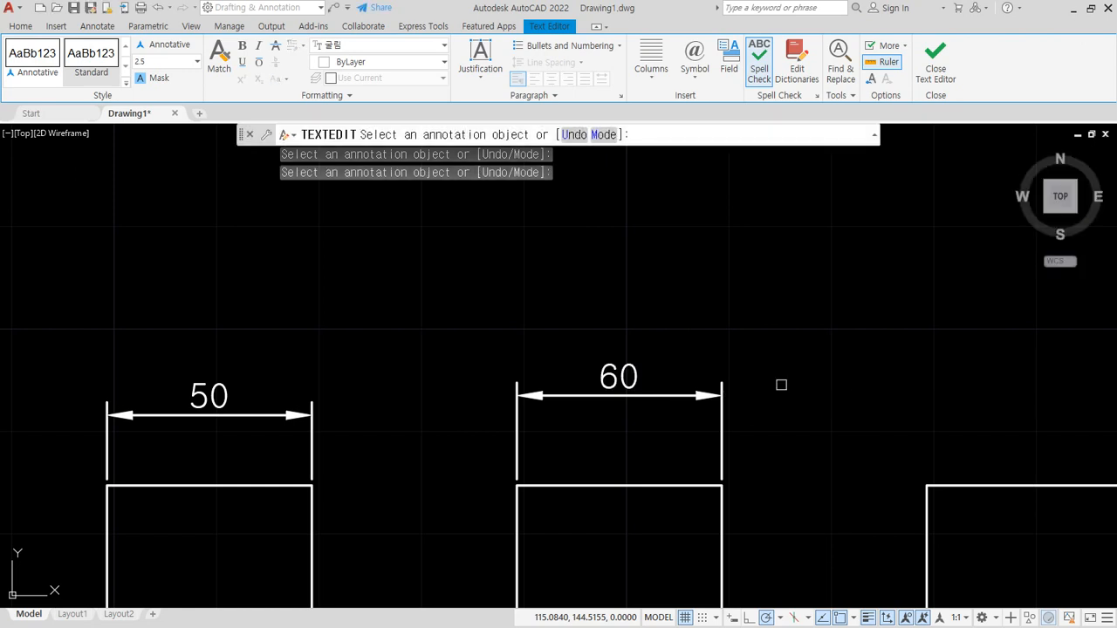
pyautogui.press('Escape')
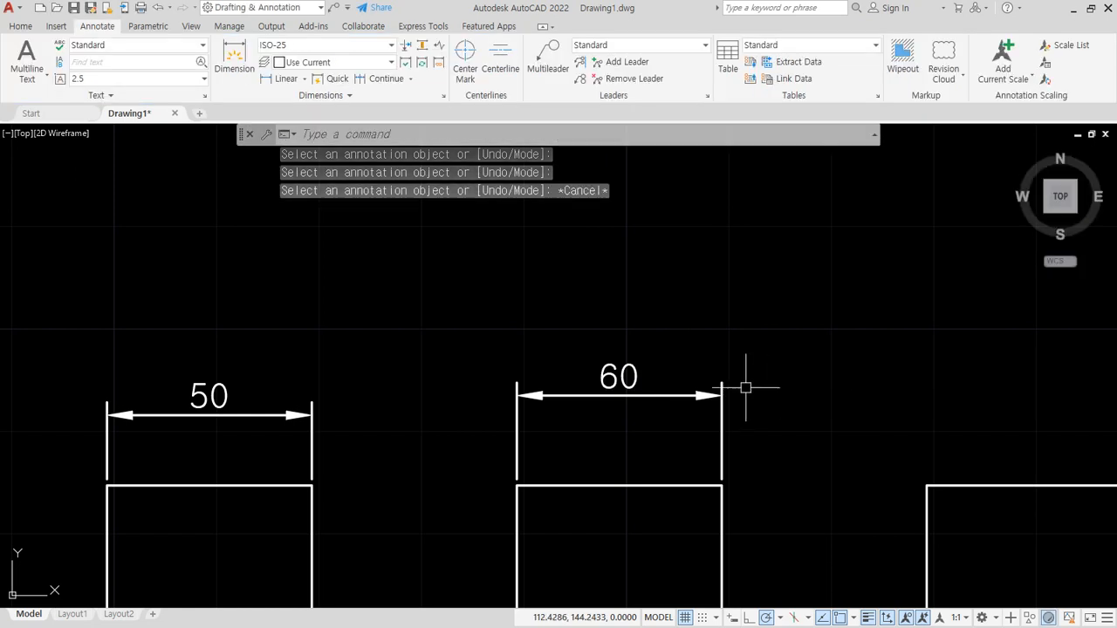
# - Open the second square's dimension text directly from the drawing and change it to 40
pyautogui.click(618, 377)
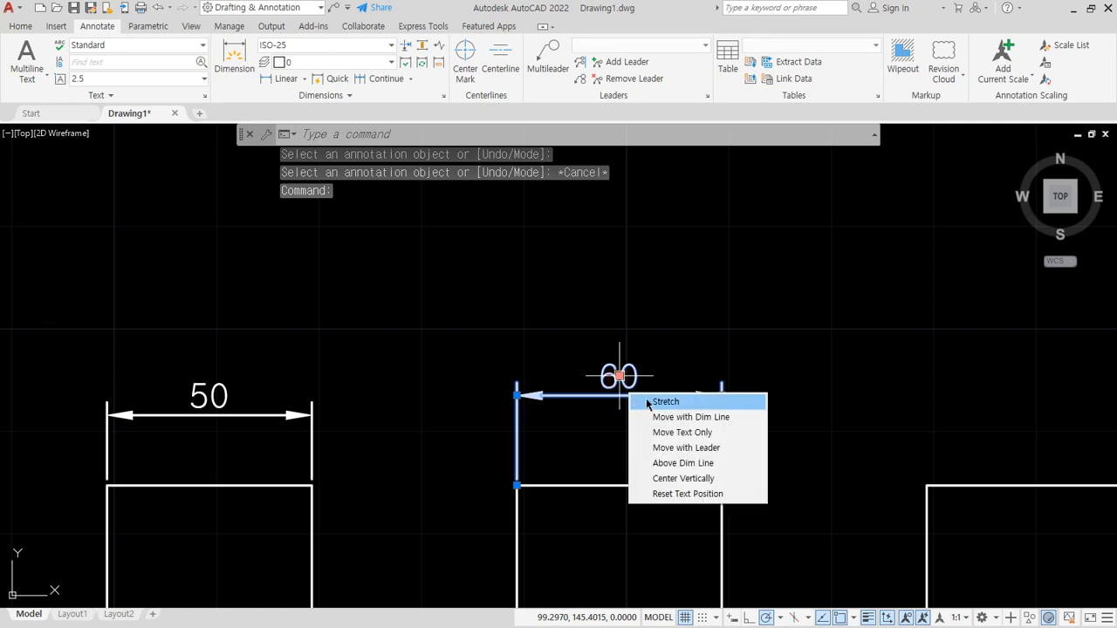
pyautogui.doubleClick(619, 377)
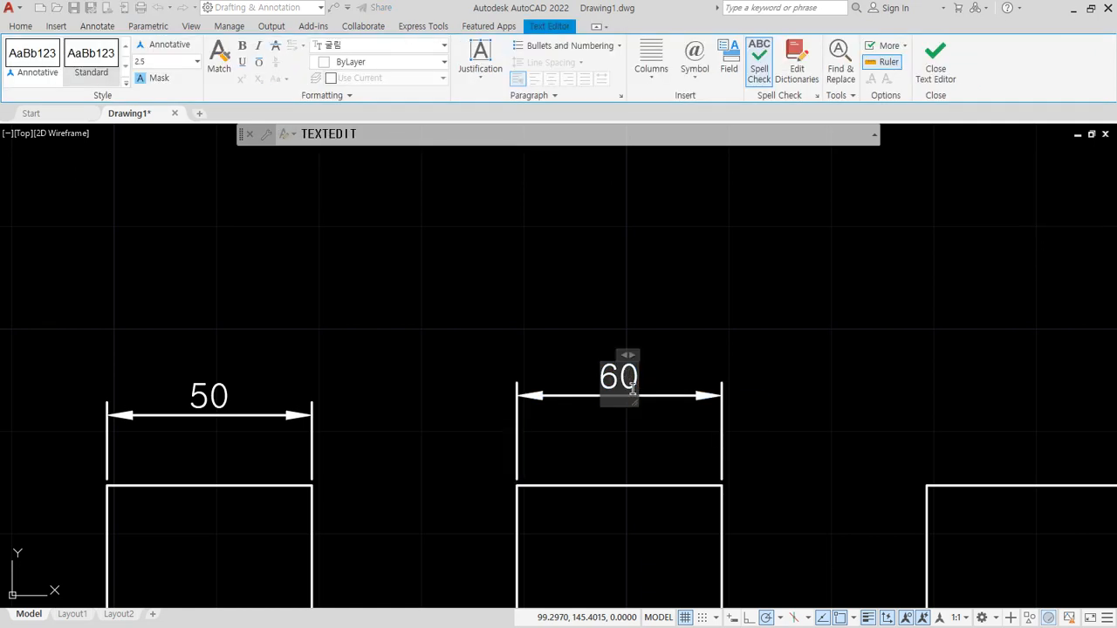
pyautogui.press('Delete')
pyautogui.write('40')
pyautogui.press('Return')
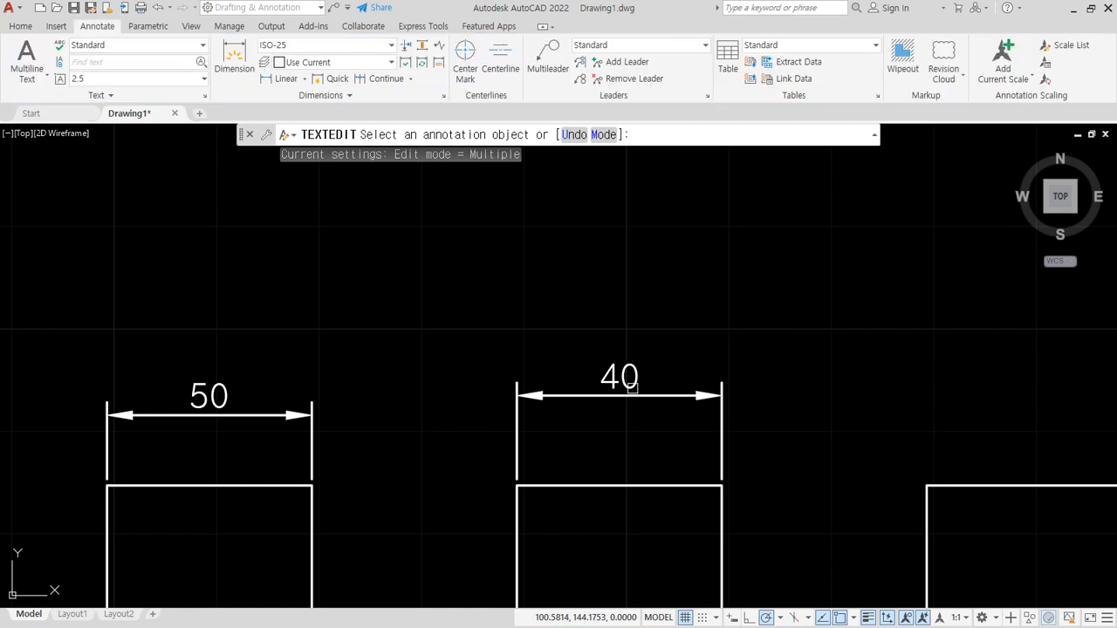
# - Check the notes, return to AutoCAD and restore the top-left square's dimension text to its measured value by entering <> with TEXTEDIT
pyautogui.press('Escape')
pyautogui.hotkey('alt', 'Tab')
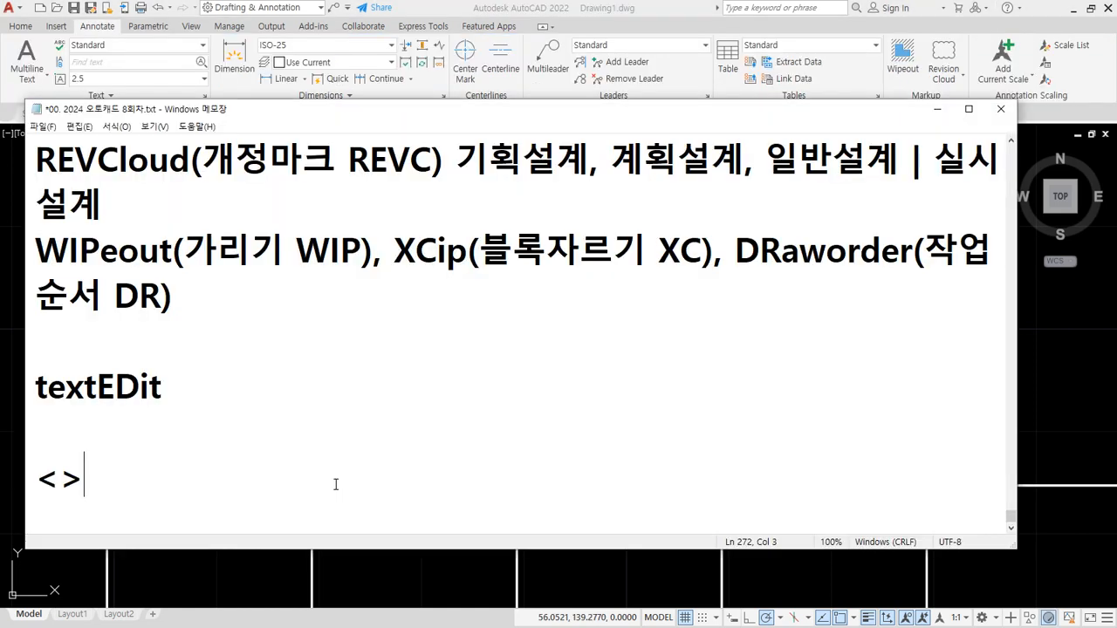
pyautogui.click(550, 5)
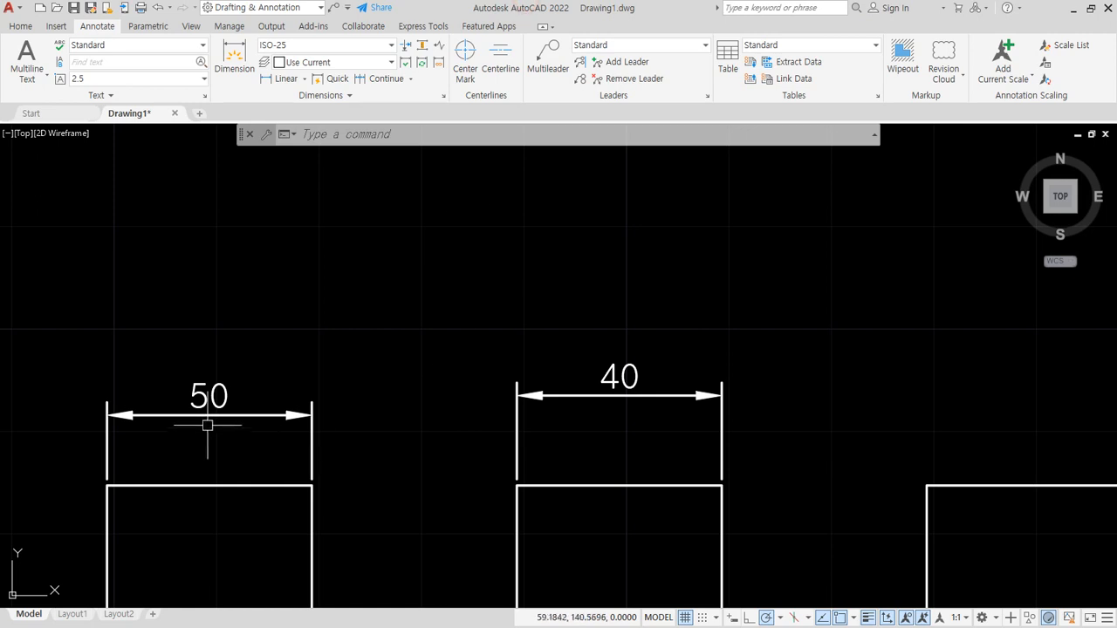
pyautogui.write('ed')
pyautogui.press('Return')
pyautogui.click(281, 413)
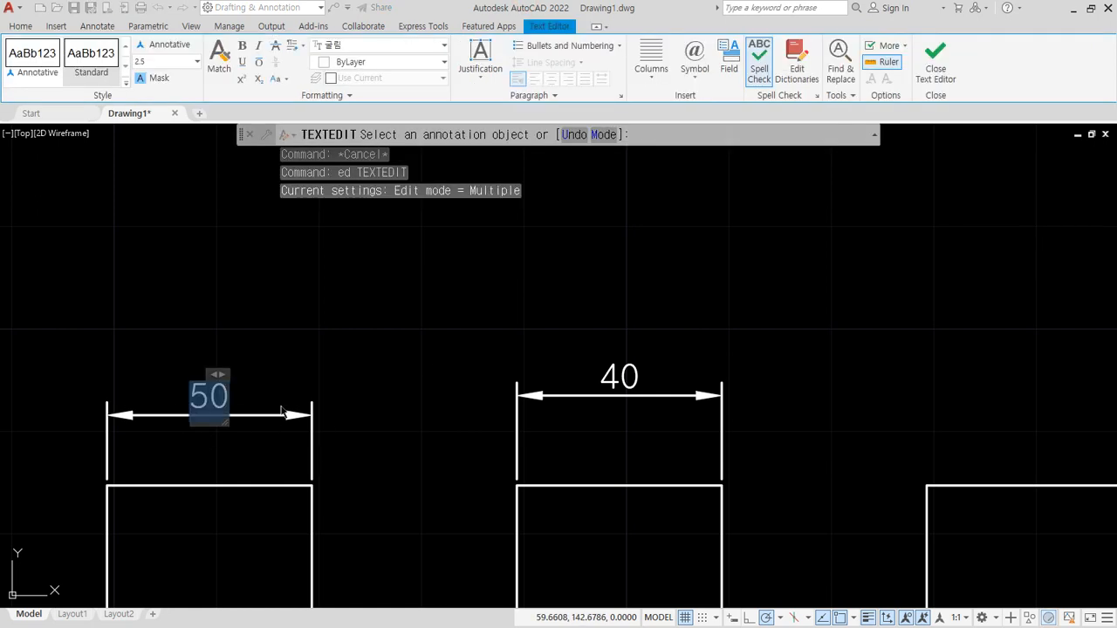
pyautogui.write('<>')
pyautogui.click(279, 406)
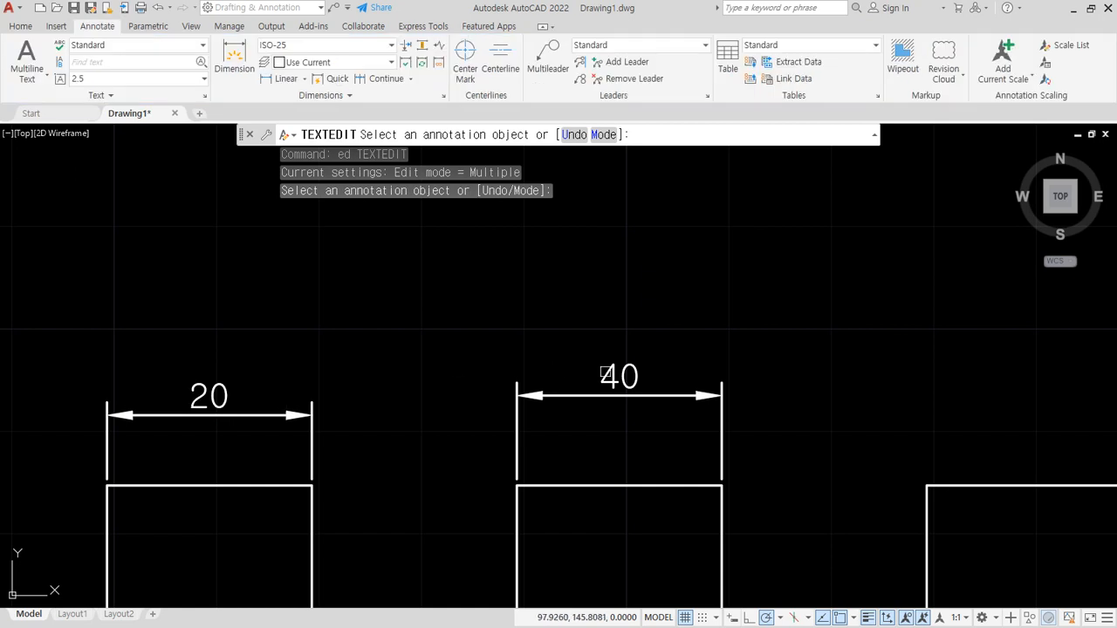
# - Restore the second square's dimension text to its measured value with <> and end the text editing command
pyautogui.click(678, 397)
pyautogui.write('<>')
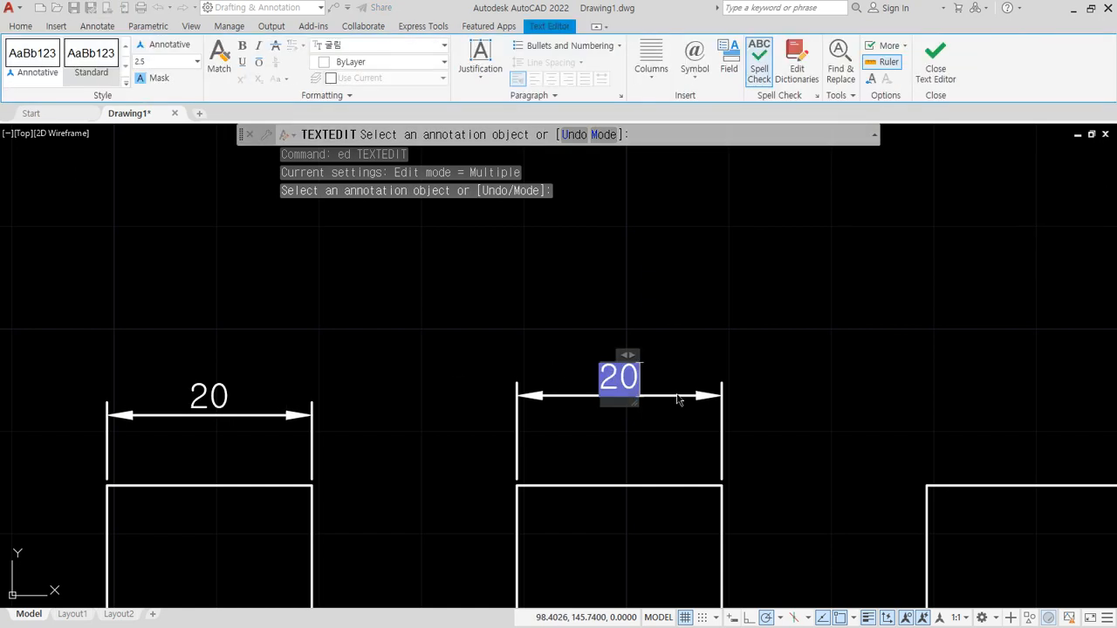
pyautogui.click(679, 399)
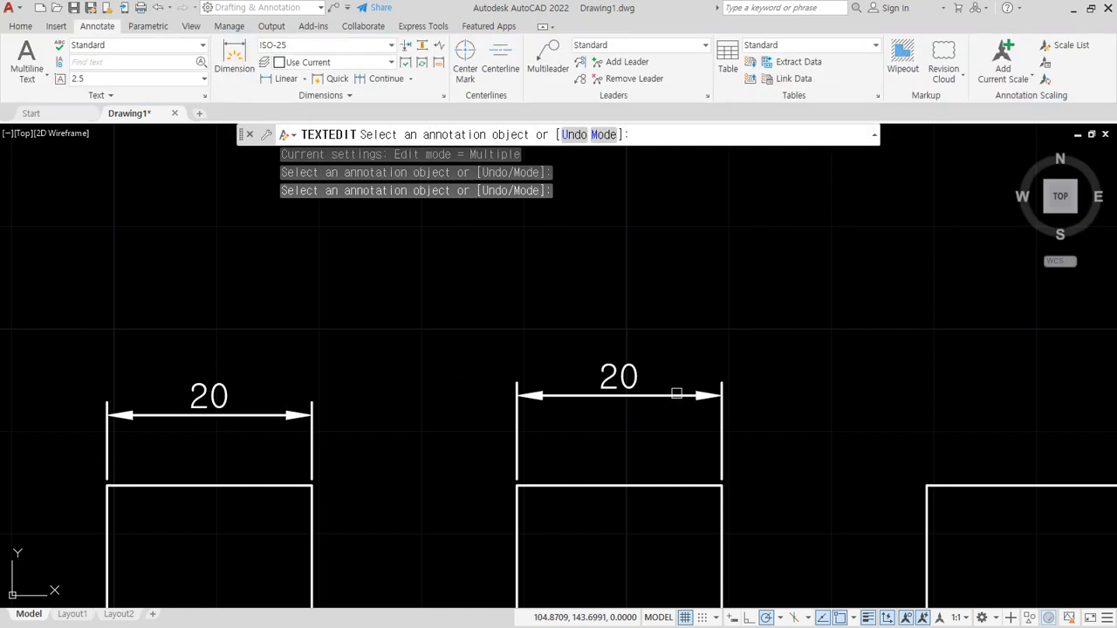
pyautogui.press('Escape')
# - Switch to the notes, add "원래 길이" after <> and remove the blank line below textEDit
pyautogui.hotkey('alt', 'Tab')
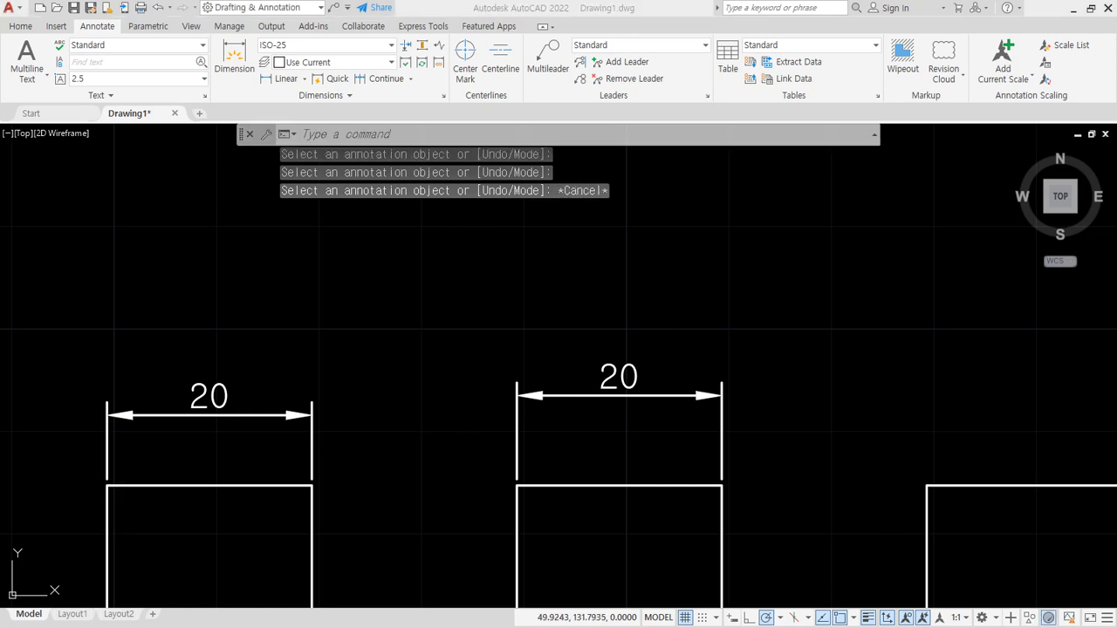
pyautogui.write('원래 길이')
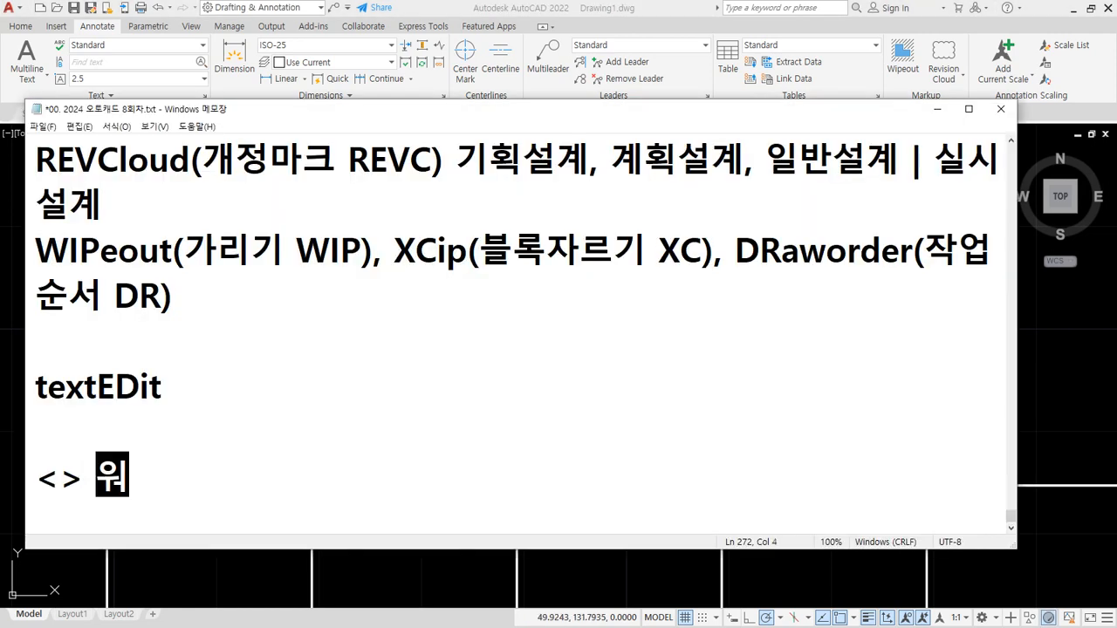
pyautogui.press('Hangul')
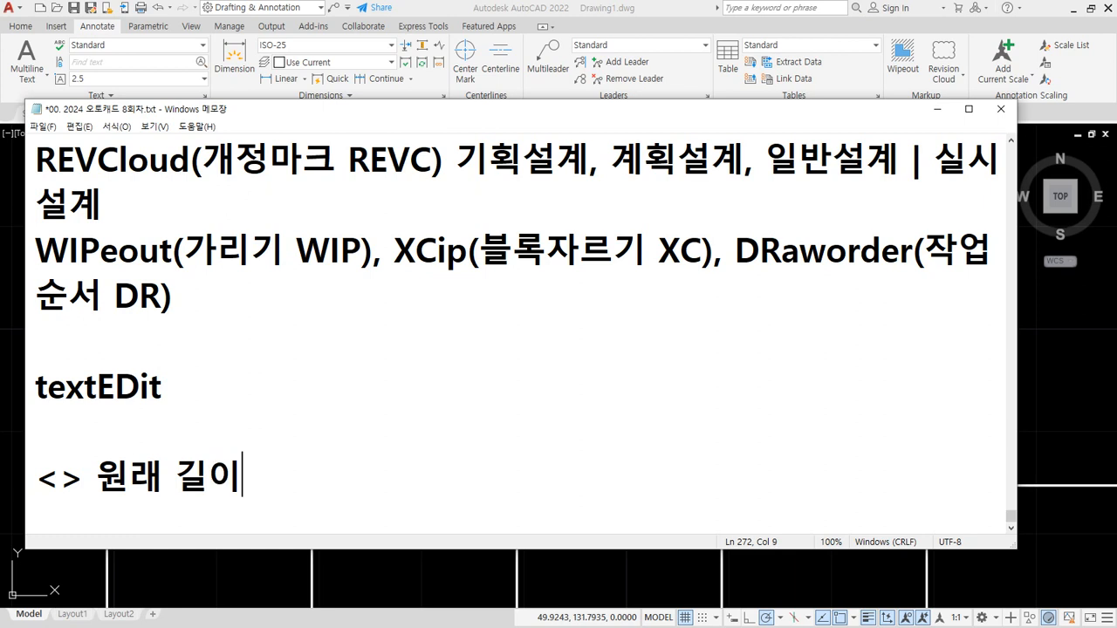
pyautogui.press('Delete')
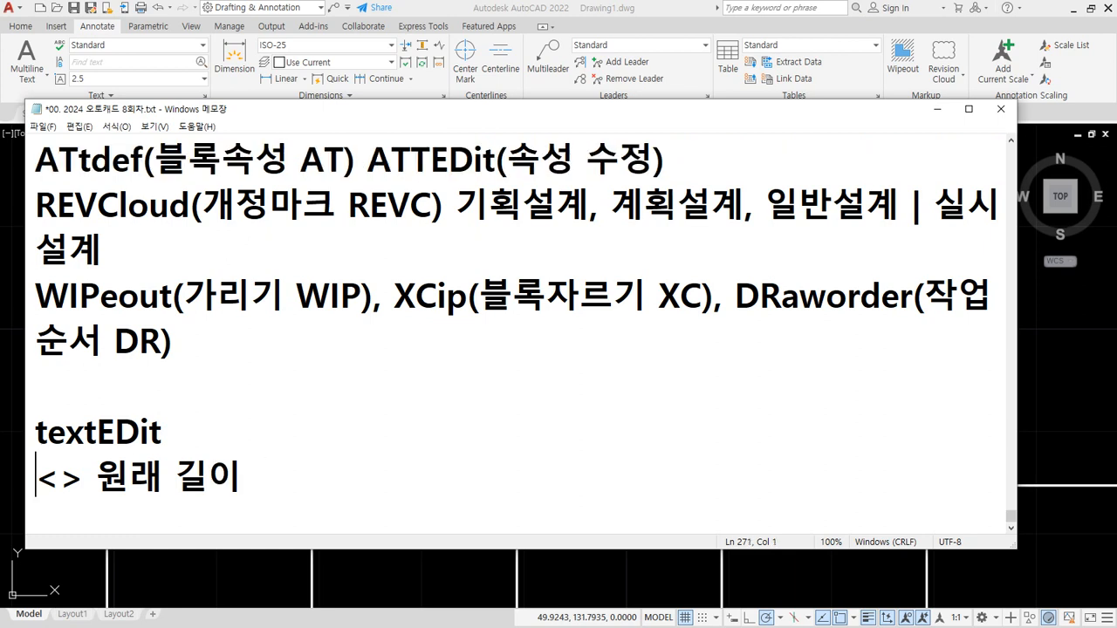
# - Switch back to AutoCAD and erase the linear dimensions above the first two squares
pyautogui.hotkey('alt', 'Tab')
pyautogui.click(578, 426)
pyautogui.click(274, 350)
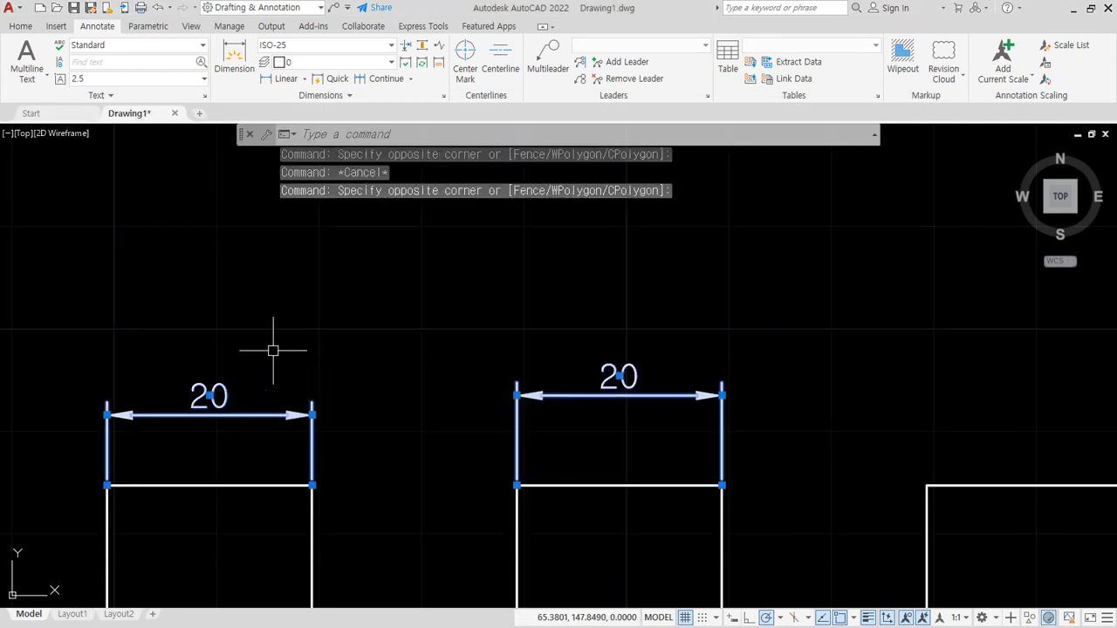
pyautogui.write('e')
pyautogui.press('Return')
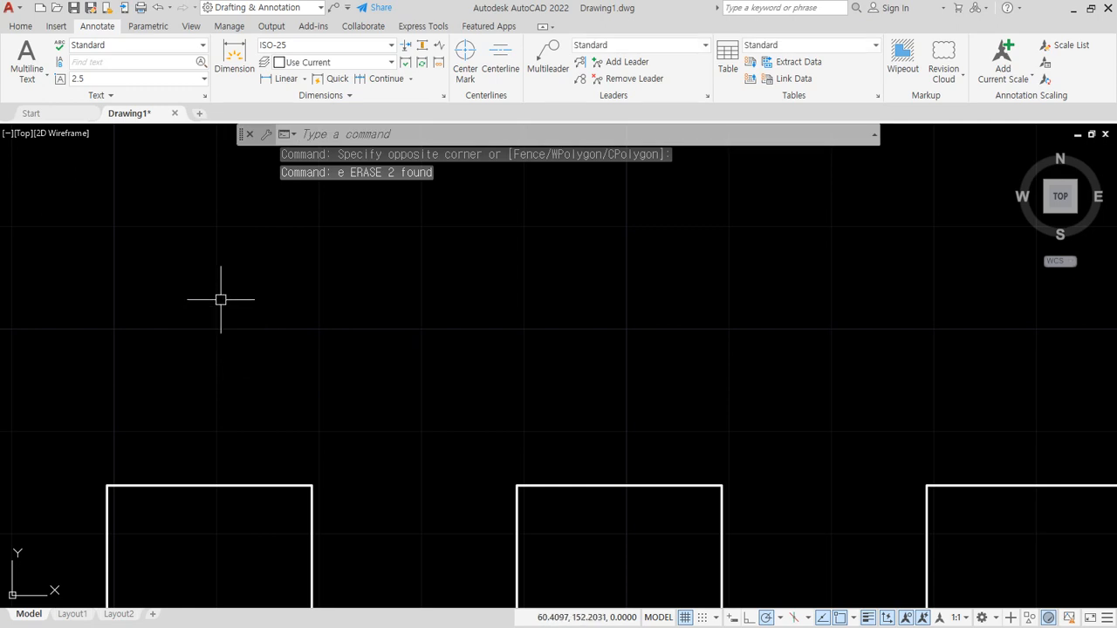
# - Add a linear dimension above the top-left square with its text angled at 45 degrees
pyautogui.click(281, 78)
pyautogui.click(129, 480)
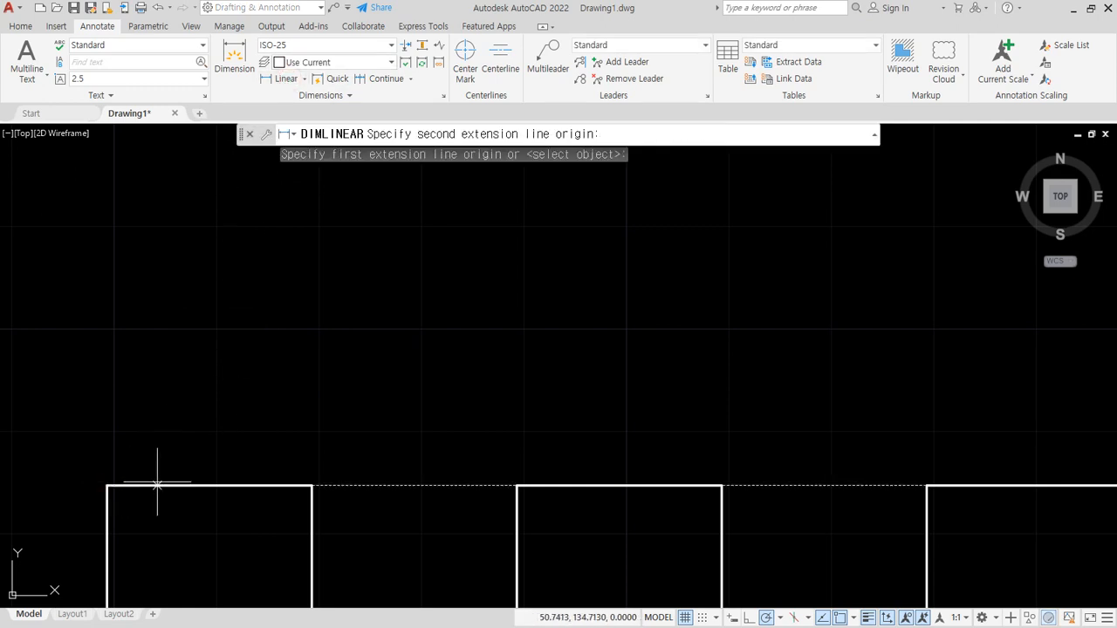
pyautogui.click(310, 476)
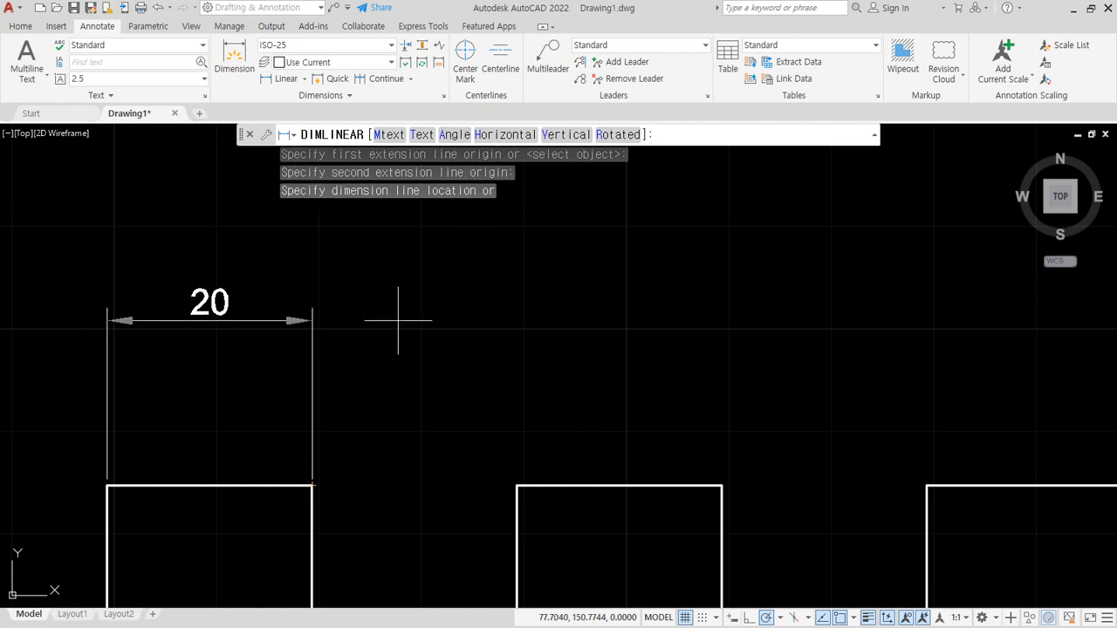
pyautogui.write('a')
pyautogui.press('Return')
pyautogui.write('45')
pyautogui.press('Return')
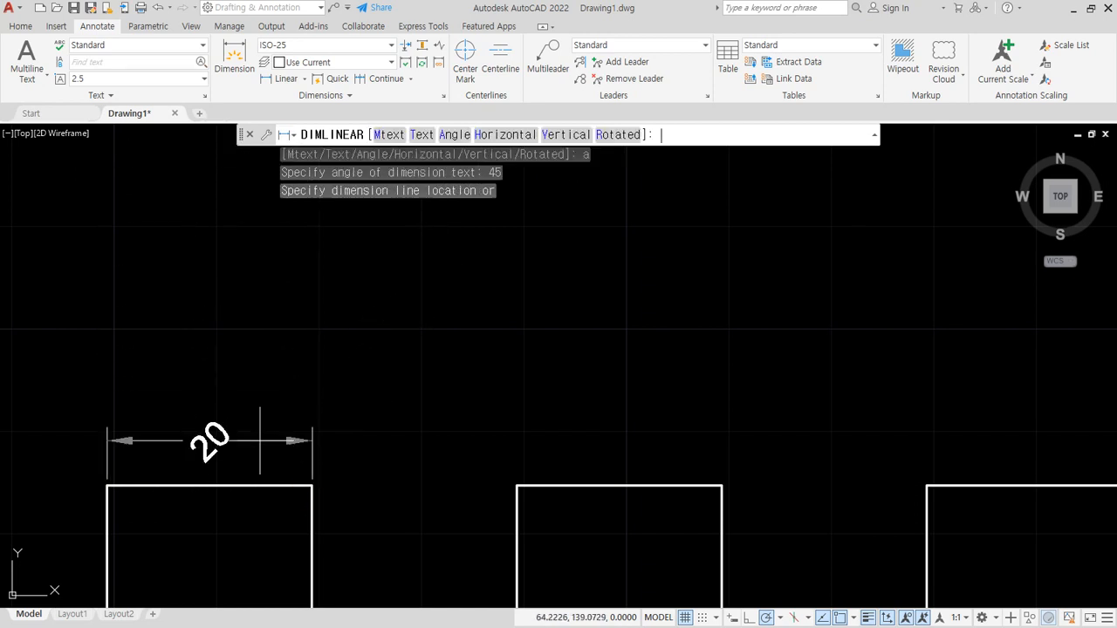
pyautogui.click(241, 424)
pyautogui.scroll(4, 219, 436)
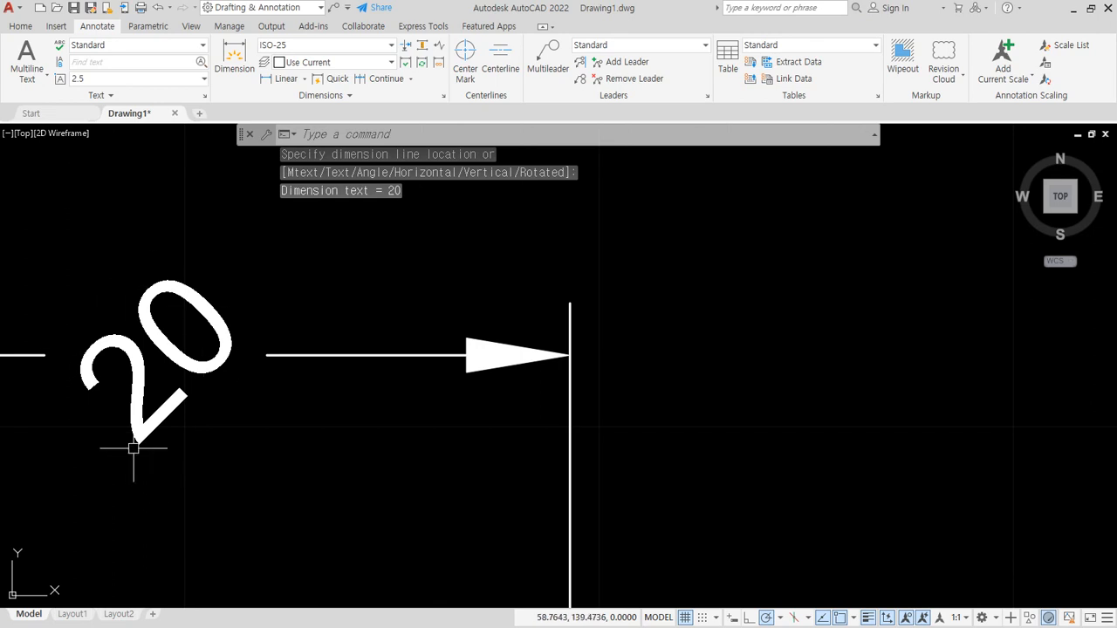
pyautogui.scroll(-4, 218, 397)
# - Add a linear dimension above the second square with its text angled at 45 degrees, and erase both angled-text dimensions
pyautogui.press('Return')
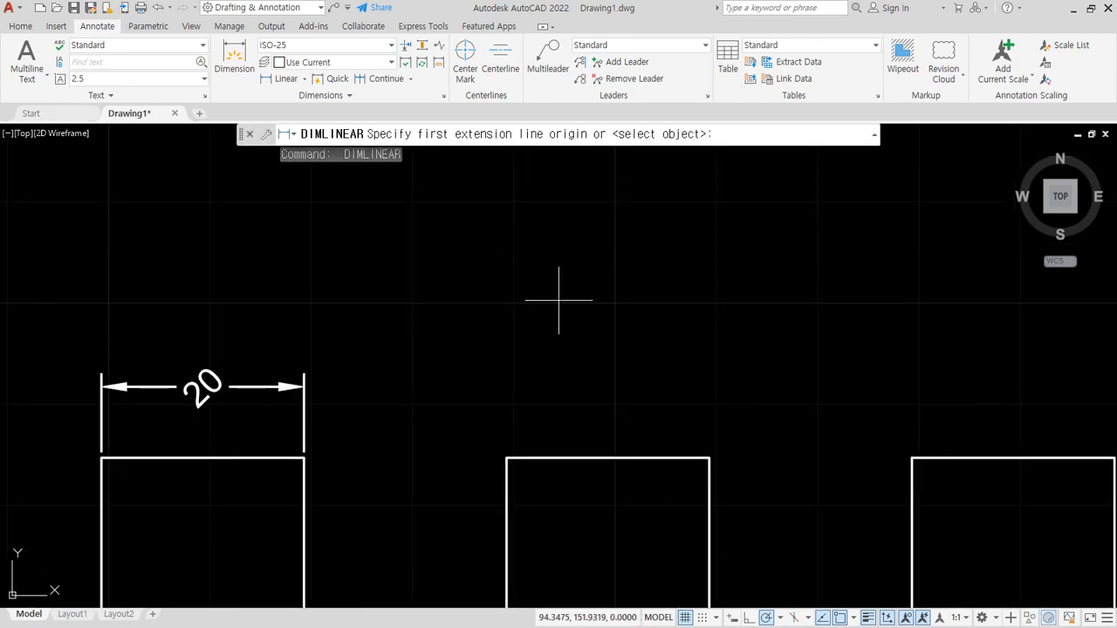
pyautogui.click(506, 458)
pyautogui.click(709, 457)
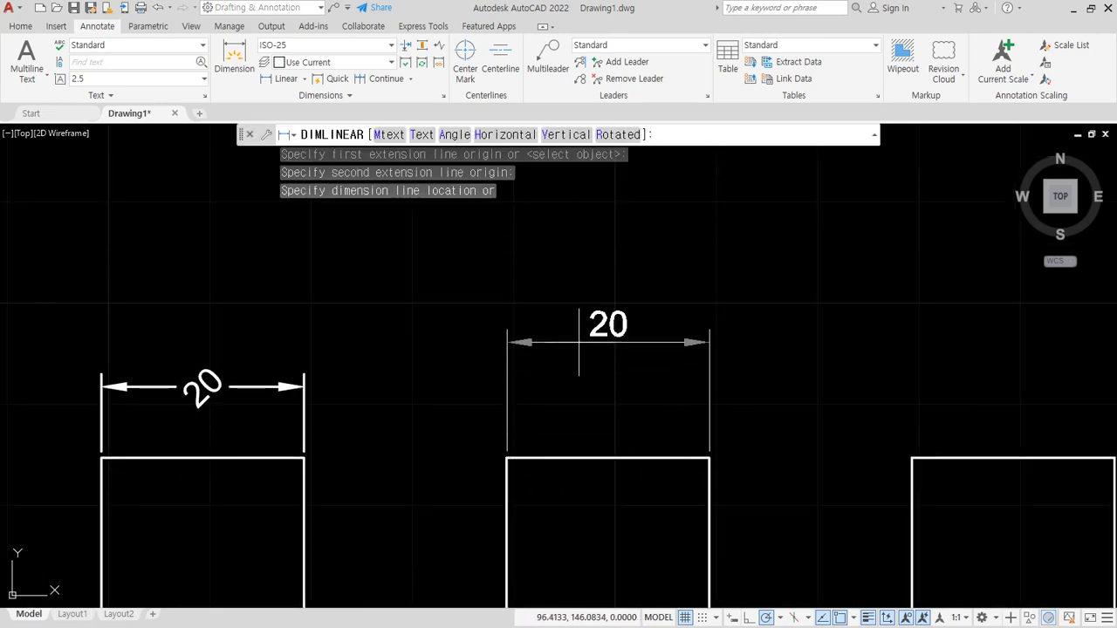
pyautogui.write('a')
pyautogui.press('Return')
pyautogui.write('4')
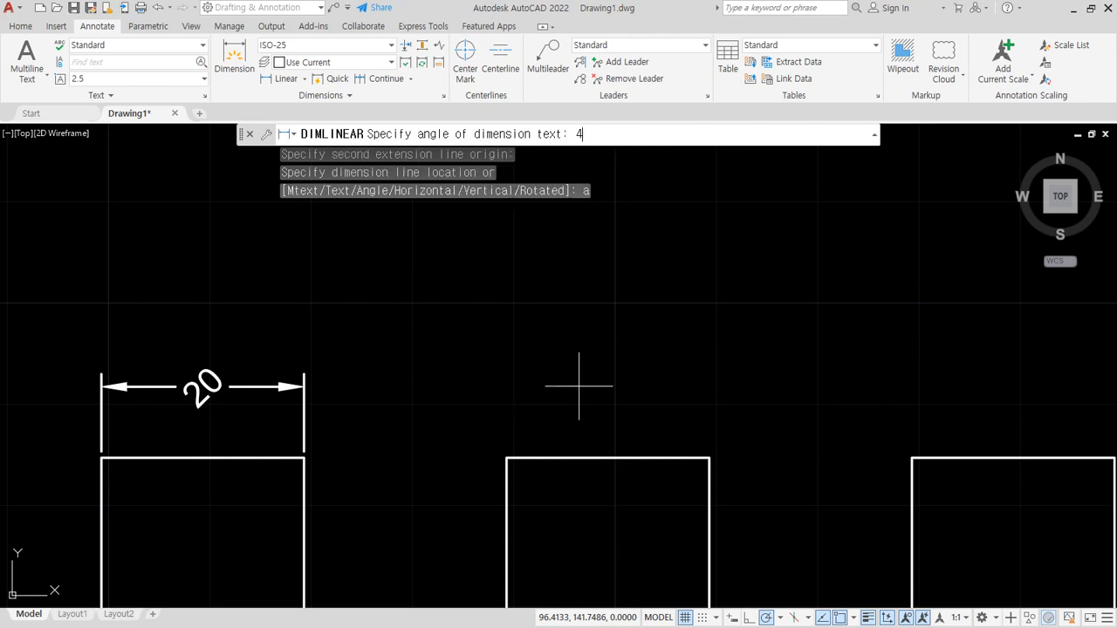
pyautogui.write('5')
pyautogui.press('Return')
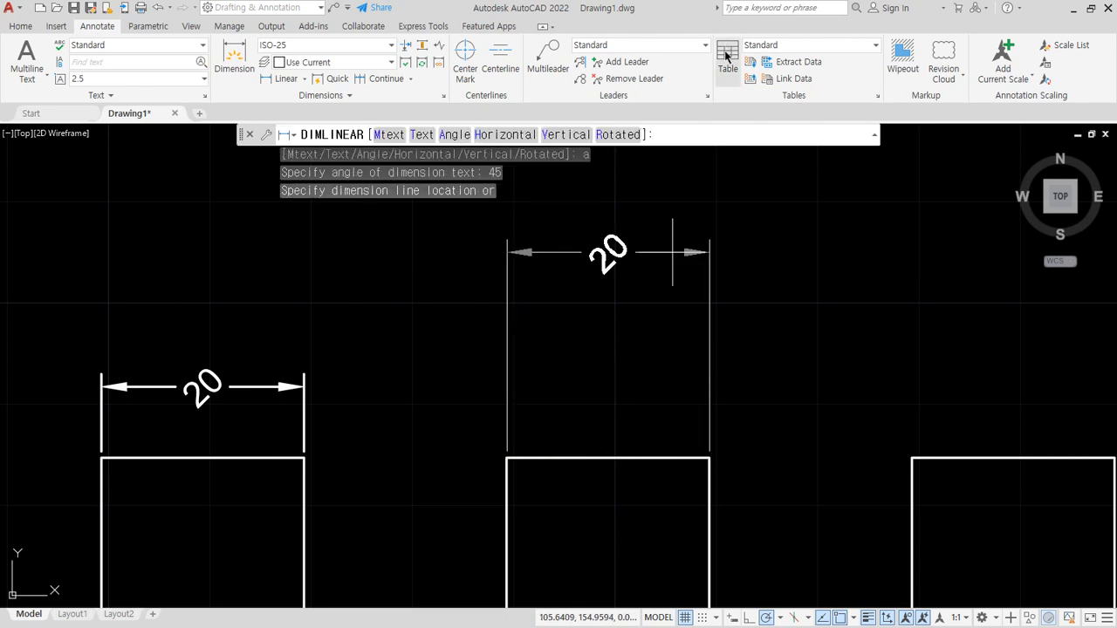
pyautogui.click(526, 386)
pyautogui.press('Escape')
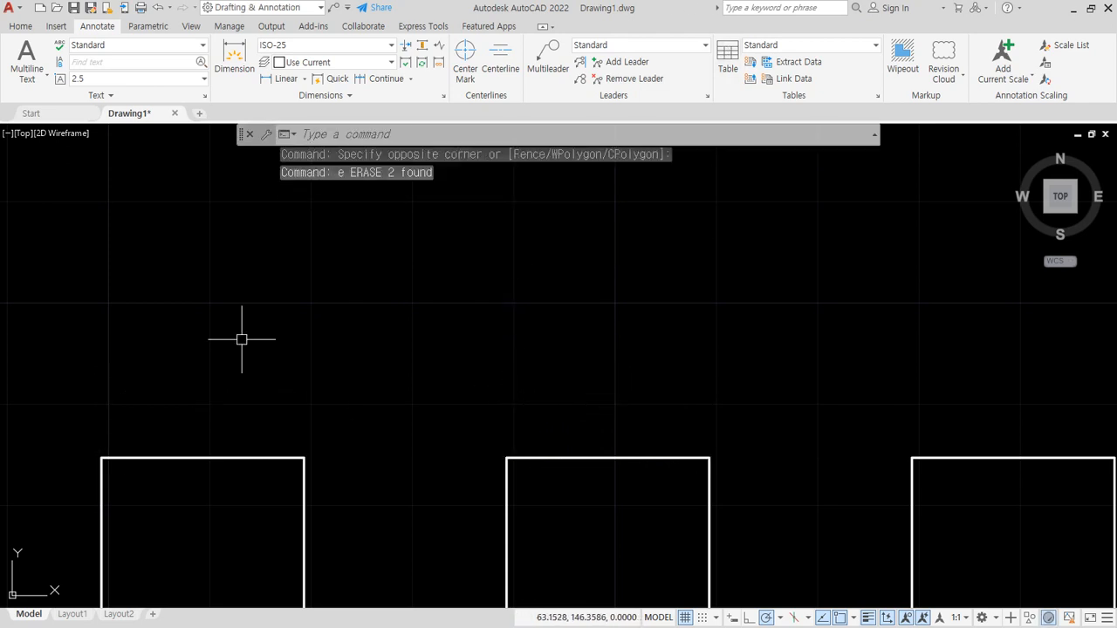
pyautogui.click(284, 78)
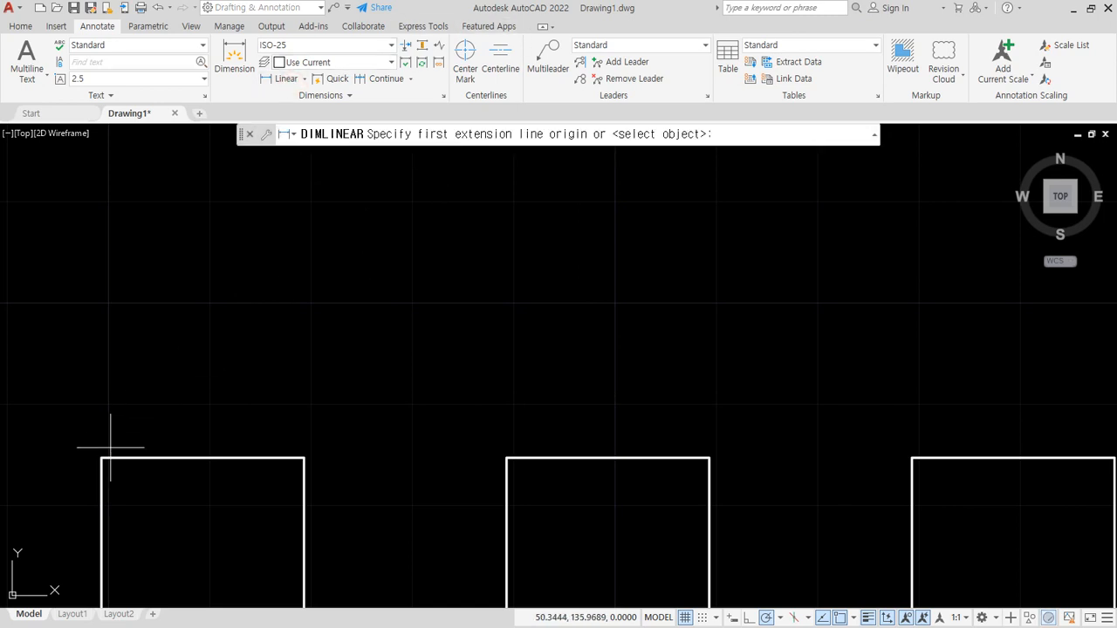
pyautogui.click(103, 458)
pyautogui.click(304, 459)
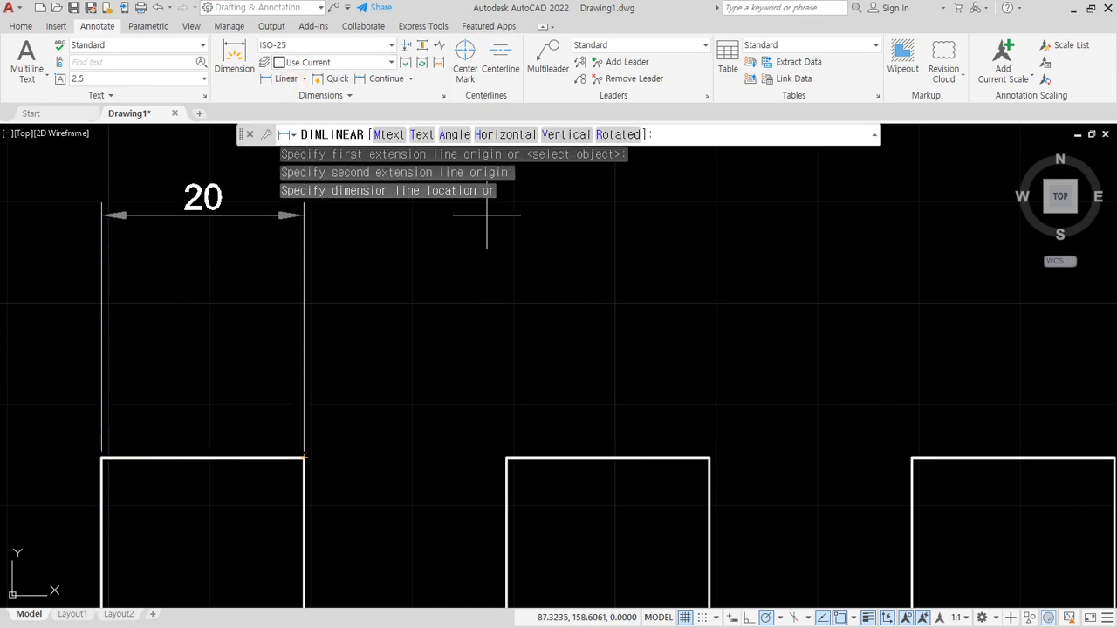
pyautogui.press('Escape')
# - Draw a diagonal line across the top-left square from its upper-right corner to its lower-left corner
pyautogui.scroll(-4, 317, 394)
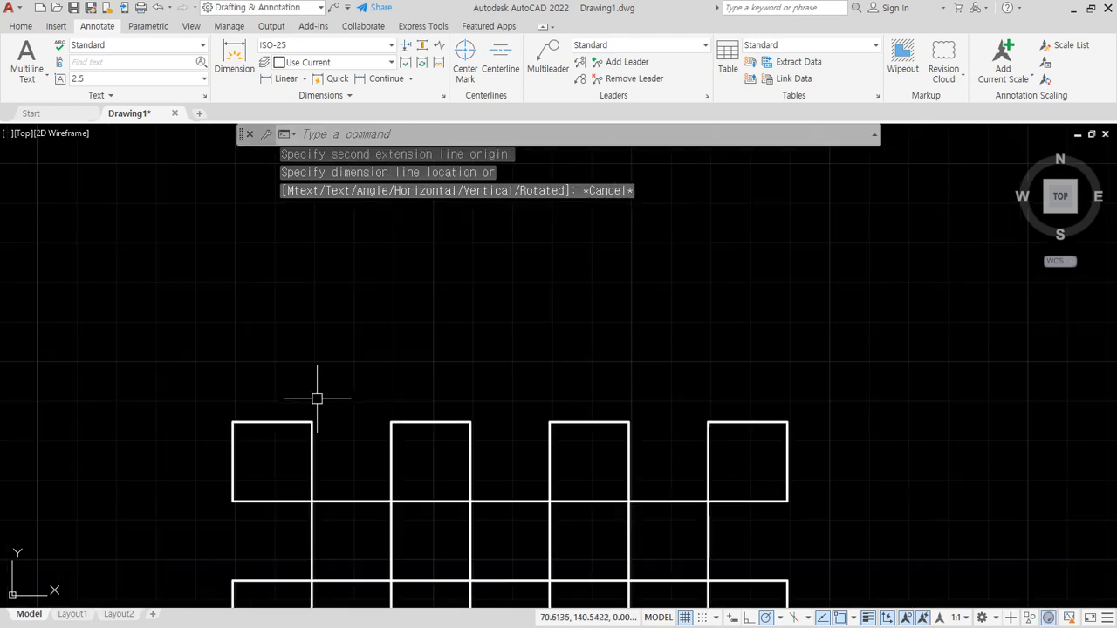
pyautogui.moveTo(317, 394); pyautogui.dragTo(369, 279, button='middle')
pyautogui.scroll(4, 361, 330)
pyautogui.write('l')
pyautogui.press('Return')
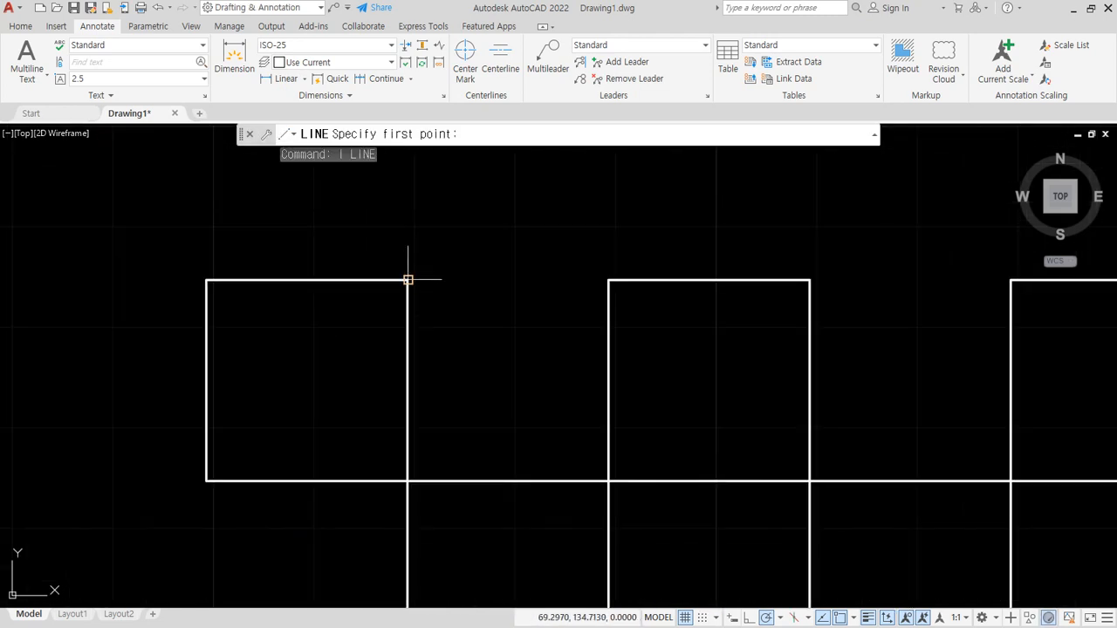
pyautogui.click(408, 280)
pyautogui.click(207, 480)
pyautogui.press('Return')
# - Trim away the top and left edges of the top-left square, leaving a triangle under the diagonal
pyautogui.write('tr')
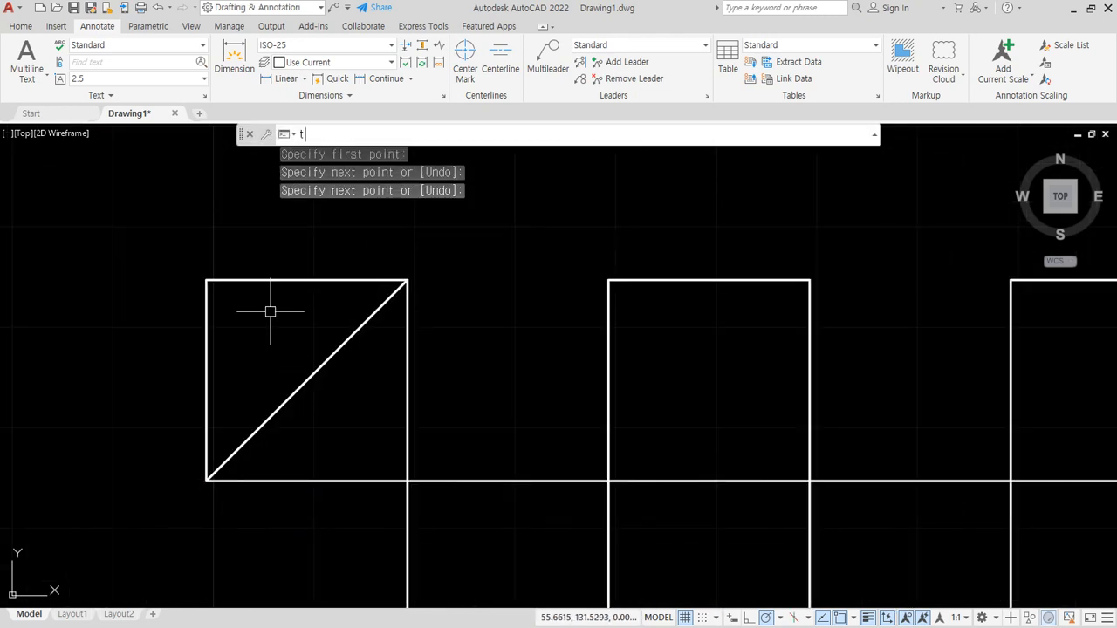
pyautogui.press('Return')
pyautogui.moveTo(289, 269); pyautogui.dragTo(148, 412)
pyautogui.press('Return')
# - Place a horizontal linear dimension above the triangle between the two endpoints of its diagonal
pyautogui.moveTo(416, 279); pyautogui.dragTo(411, 352, button='middle')
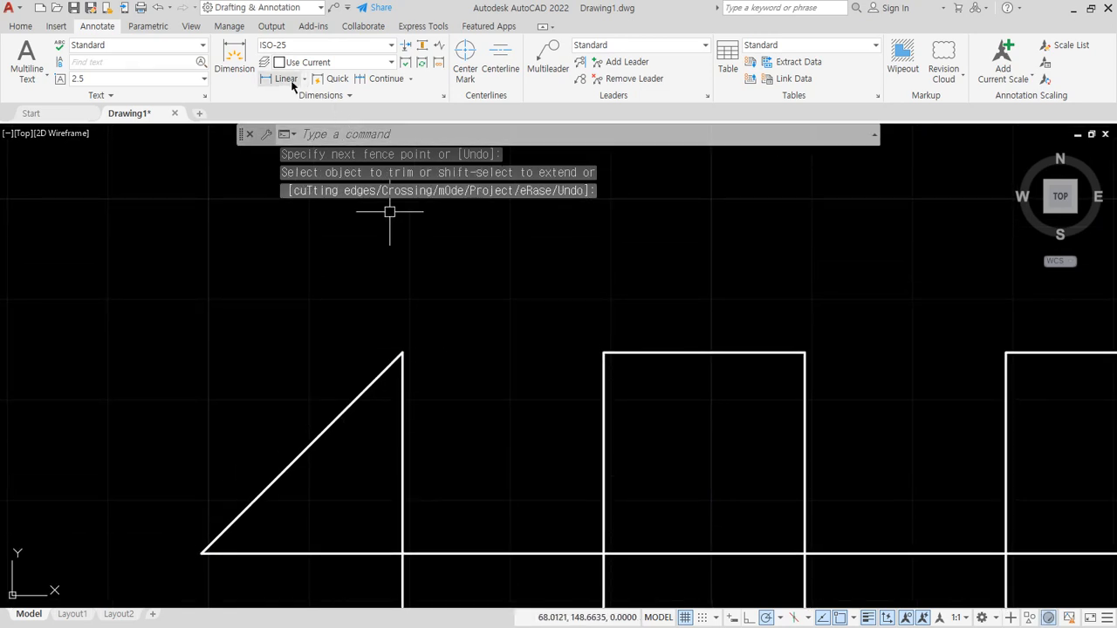
pyautogui.write('dli')
pyautogui.press('Return')
pyautogui.click(201, 552)
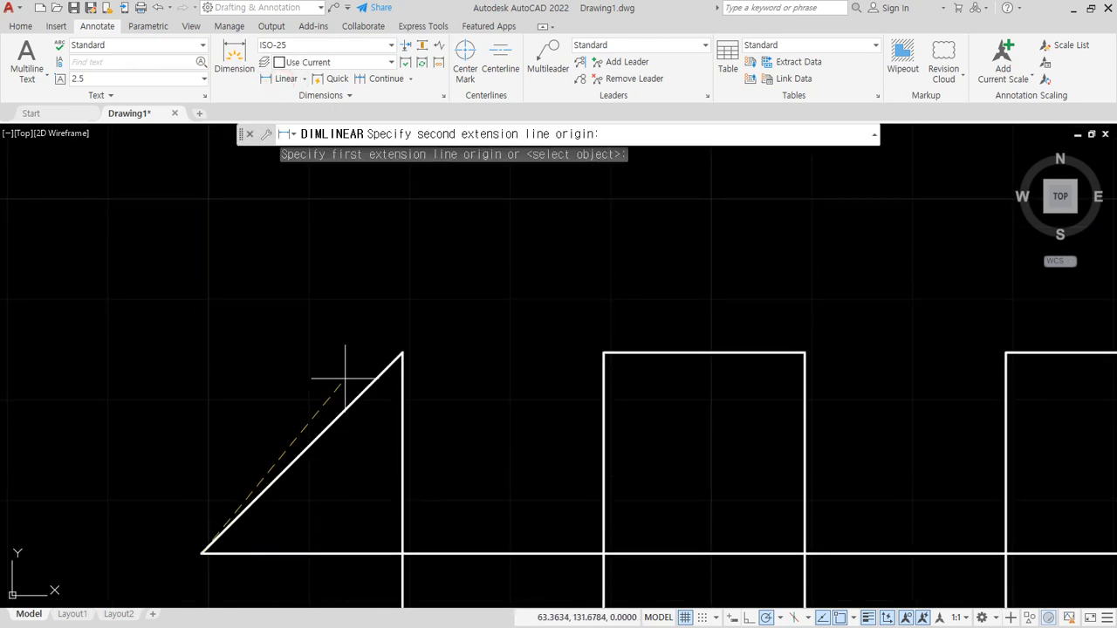
pyautogui.click(402, 353)
pyautogui.scroll(-2, 289, 308)
pyautogui.moveTo(289, 309); pyautogui.dragTo(382, 326, button='middle')
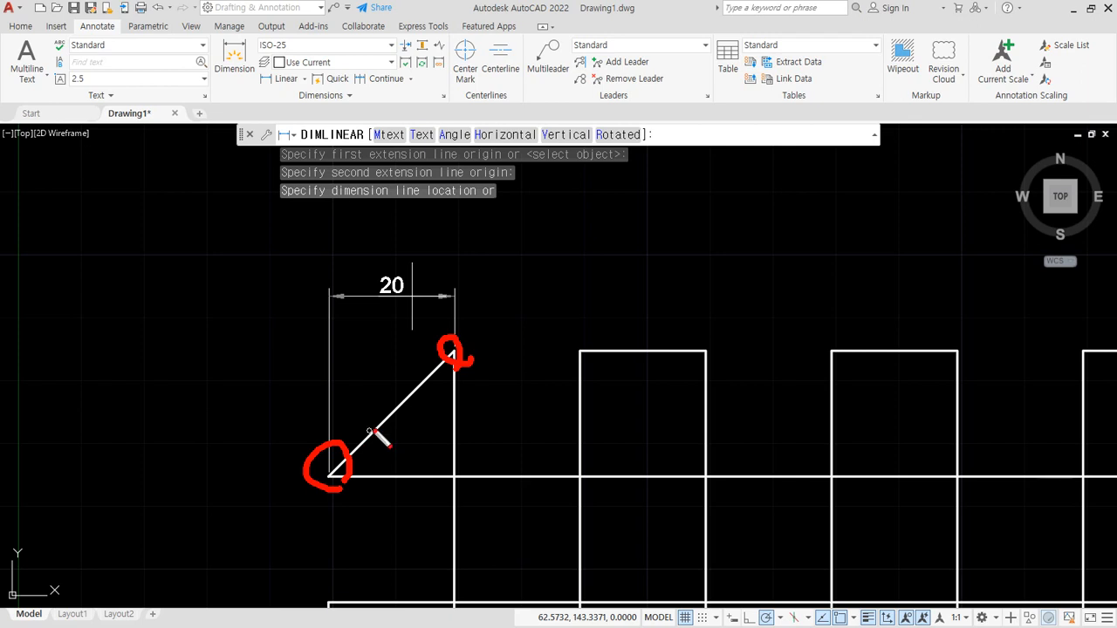
pyautogui.moveTo(371, 330); pyautogui.dragTo(355, 256)
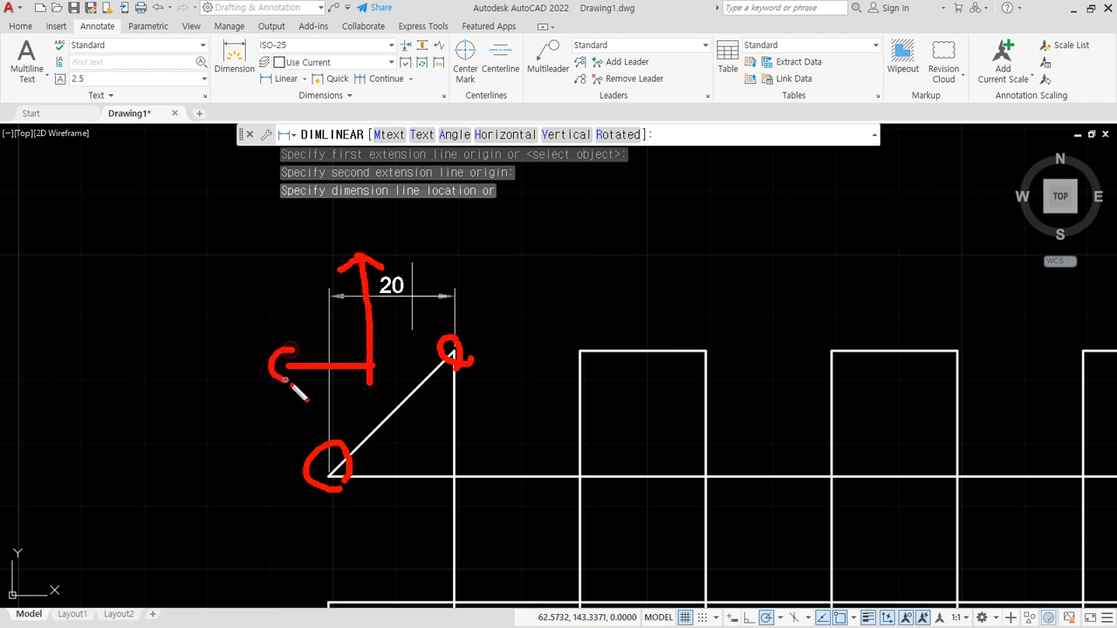
pyautogui.press('Escape')
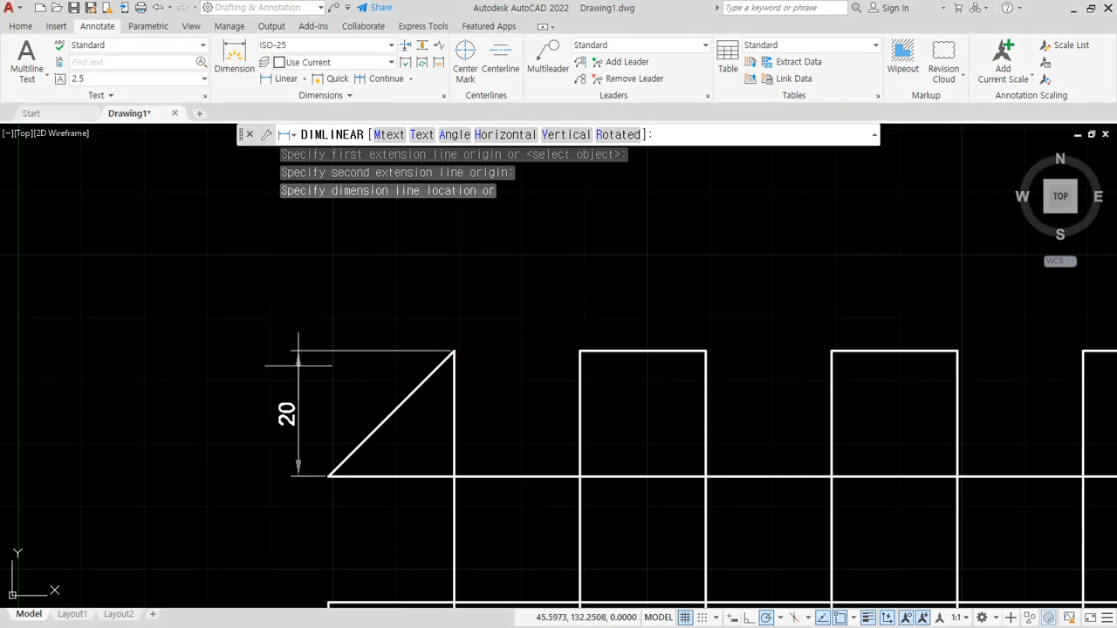
pyautogui.click(393, 299)
# - Place a vertical linear dimension to the left of the triangle between the same diagonal endpoints
pyautogui.press('Return')
pyautogui.click(454, 352)
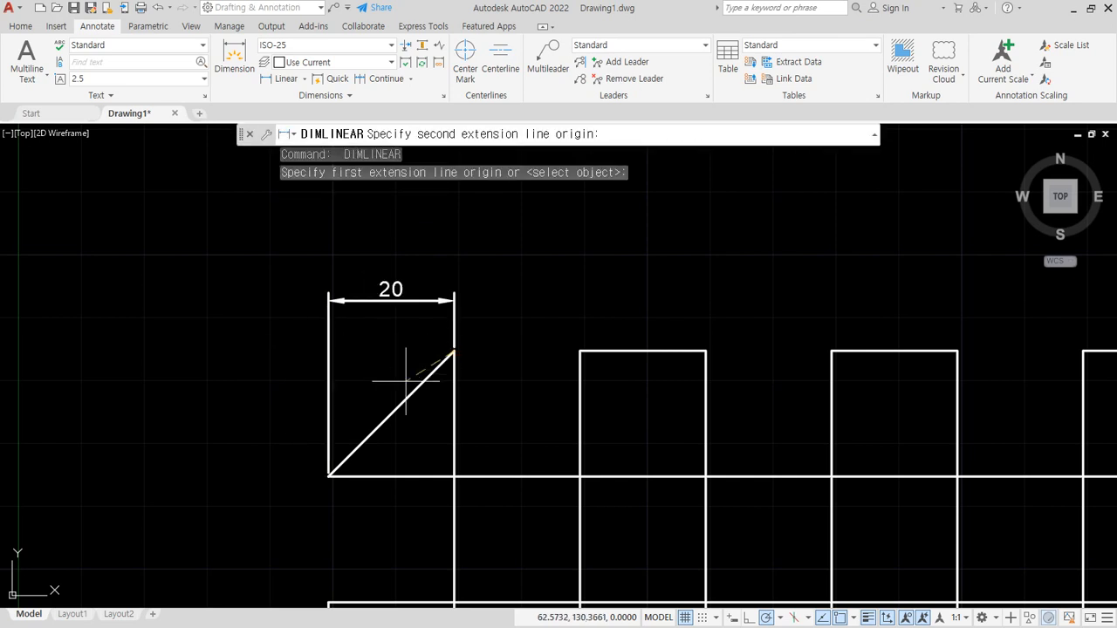
pyautogui.click(328, 475)
pyautogui.click(250, 461)
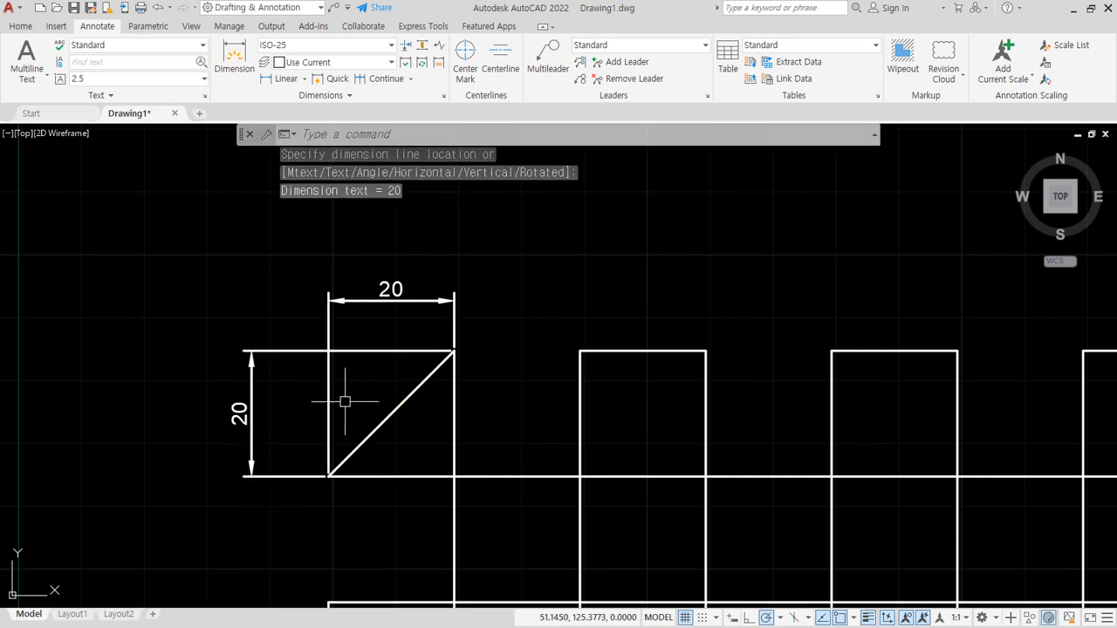
# - Erase the horizontal and vertical dimensions of the triangle's diagonal
pyautogui.click(345, 401)
pyautogui.click(270, 324)
pyautogui.write('e')
pyautogui.press('Return')
# - Place a linear dimension above the triangle between its diagonal's endpoints, forcing the Horizontal option
pyautogui.click(272, 82)
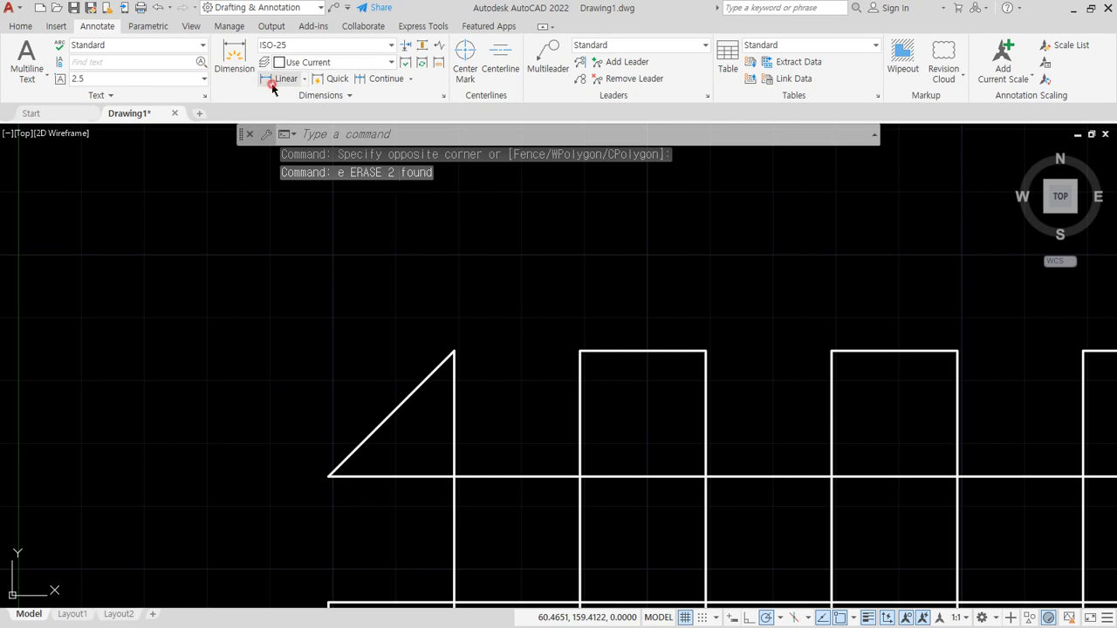
pyautogui.click(328, 476)
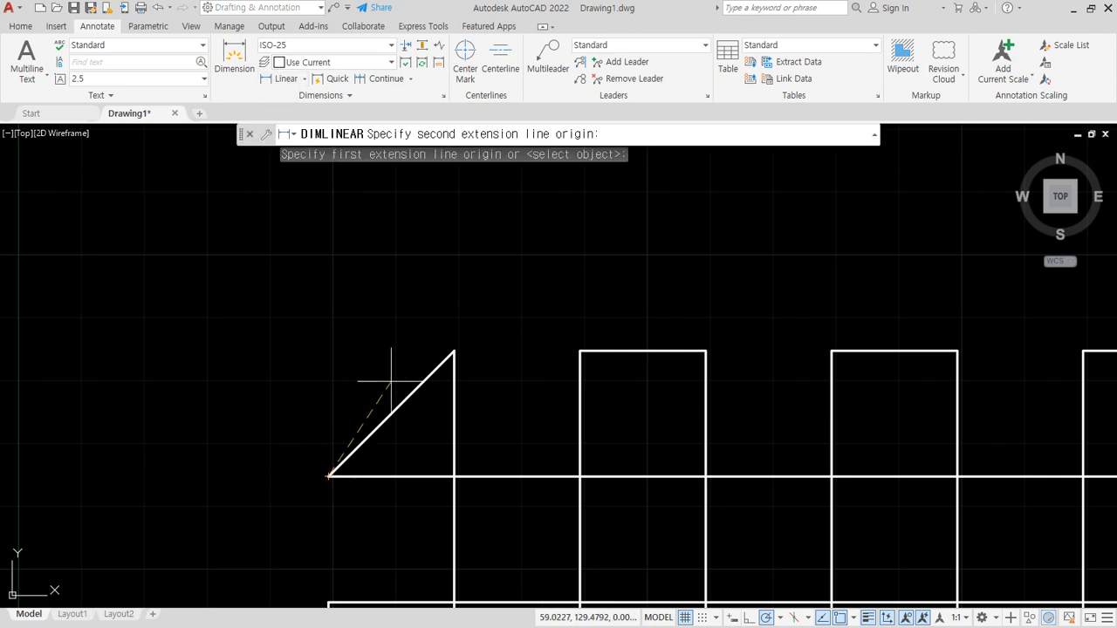
pyautogui.click(455, 351)
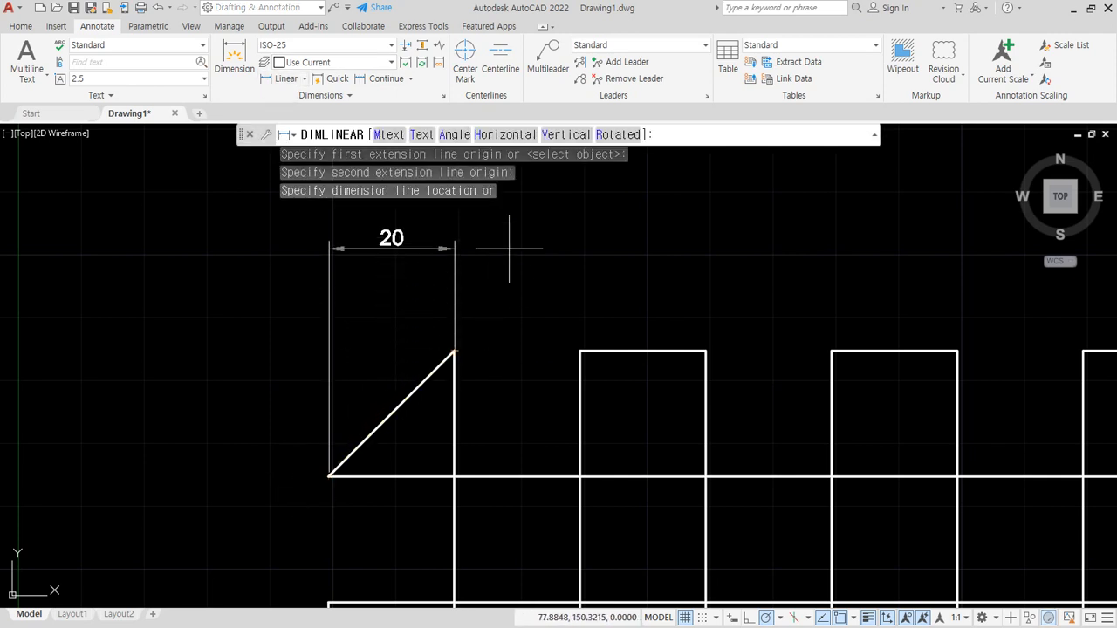
pyautogui.click(498, 136)
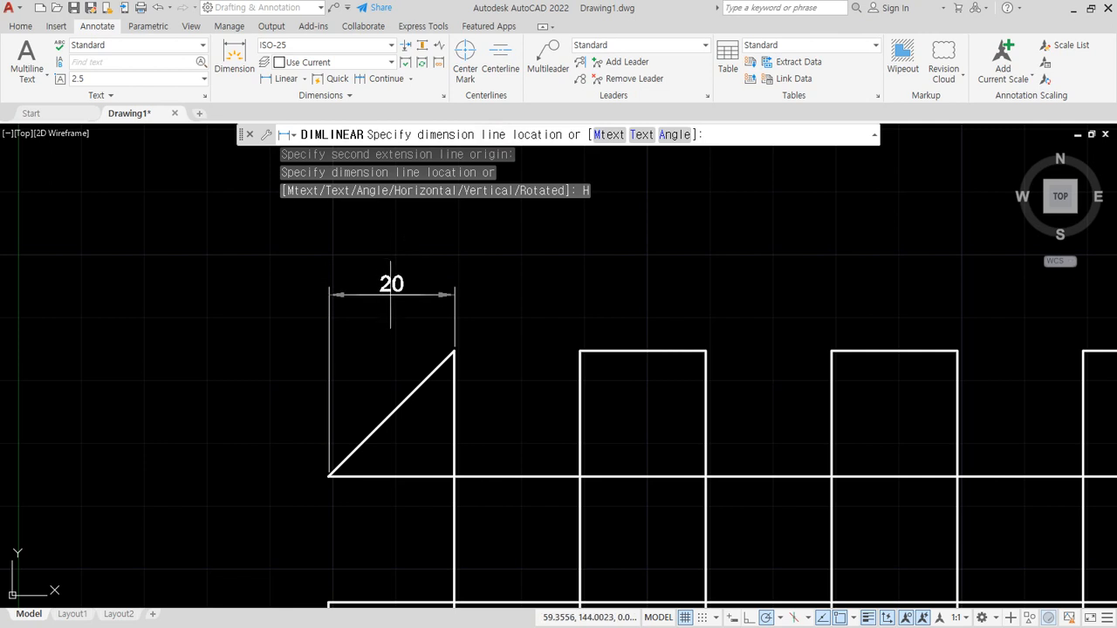
pyautogui.click(185, 327)
# - Place a linear dimension to the left of the triangle between its diagonal's endpoints, forcing the Vertical option
pyautogui.press('Return')
pyautogui.click(329, 474)
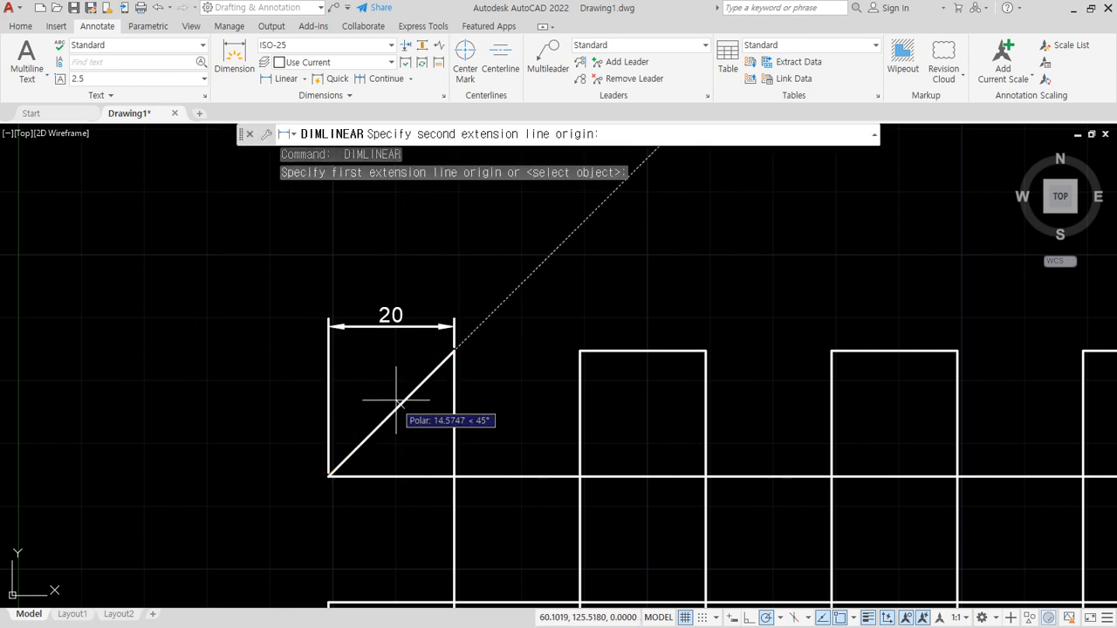
pyautogui.click(455, 350)
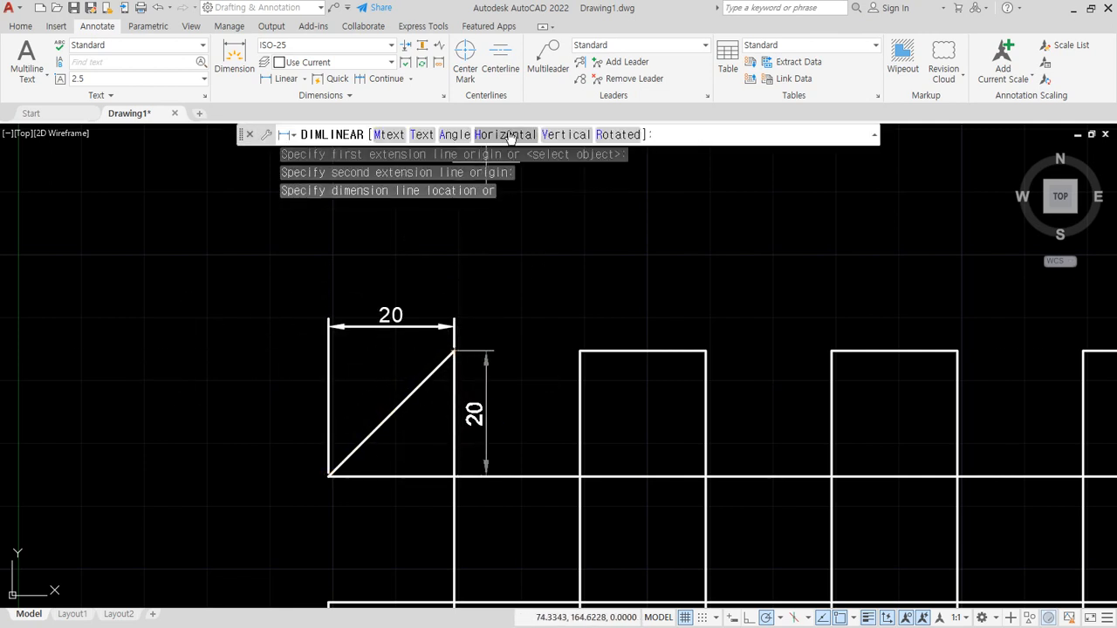
pyautogui.click(546, 136)
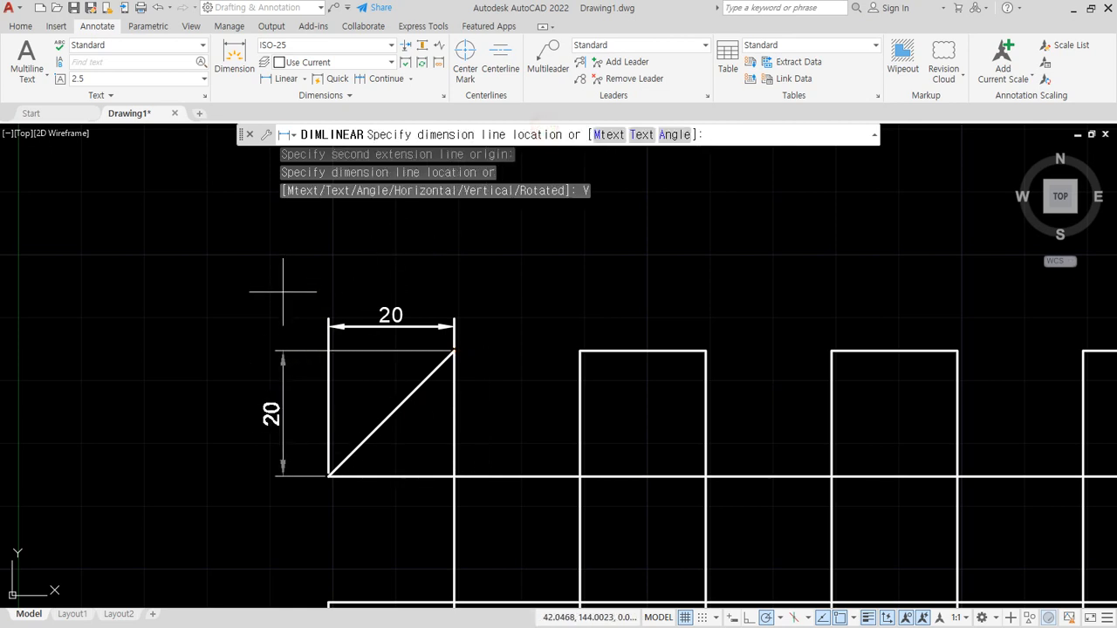
pyautogui.click(252, 333)
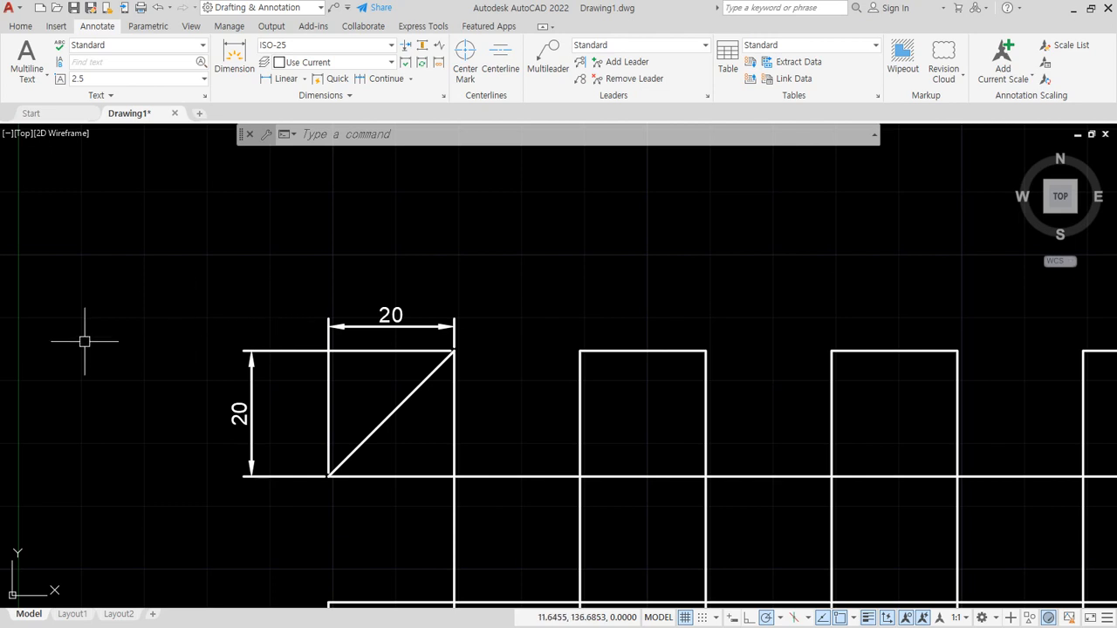
# - Erase the forced horizontal and vertical dimensions around the triangle
pyautogui.click(354, 367)
pyautogui.click(292, 326)
pyautogui.write('e')
pyautogui.press('Return')
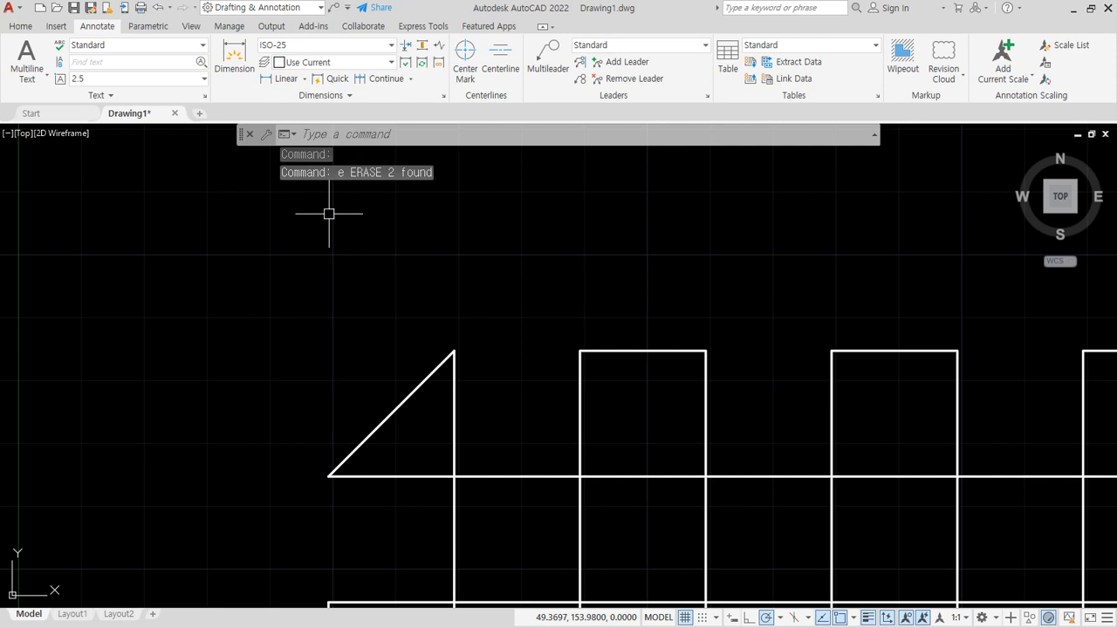
# - Place a rotated linear dimension at 45 degrees between the diagonal's endpoints, above and parallel to the diagonal
pyautogui.click(284, 78)
pyautogui.click(328, 476)
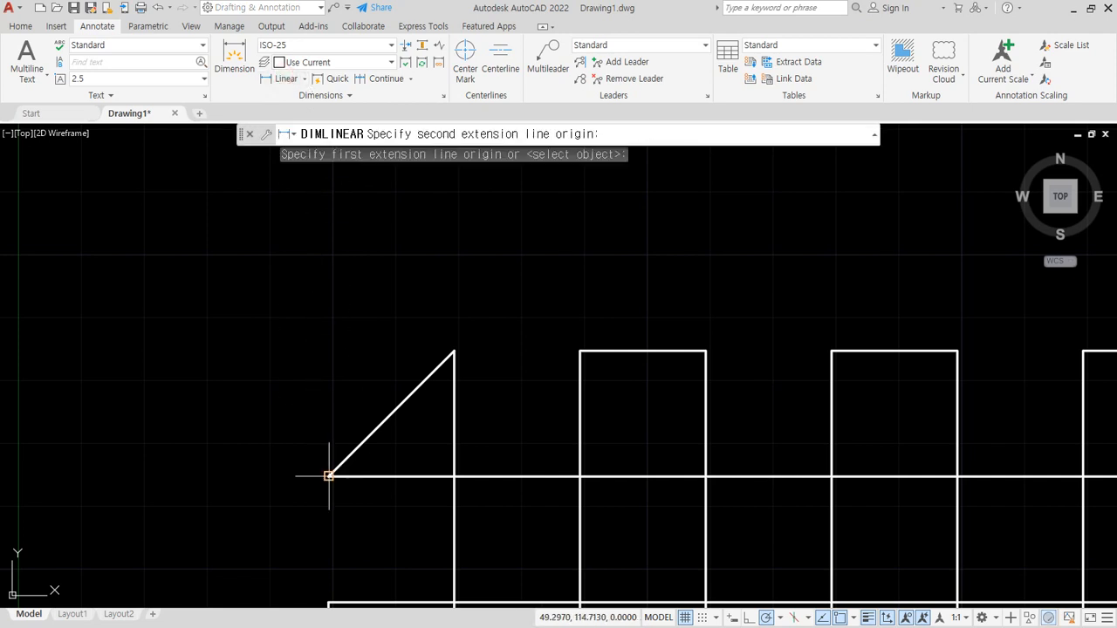
pyautogui.click(454, 351)
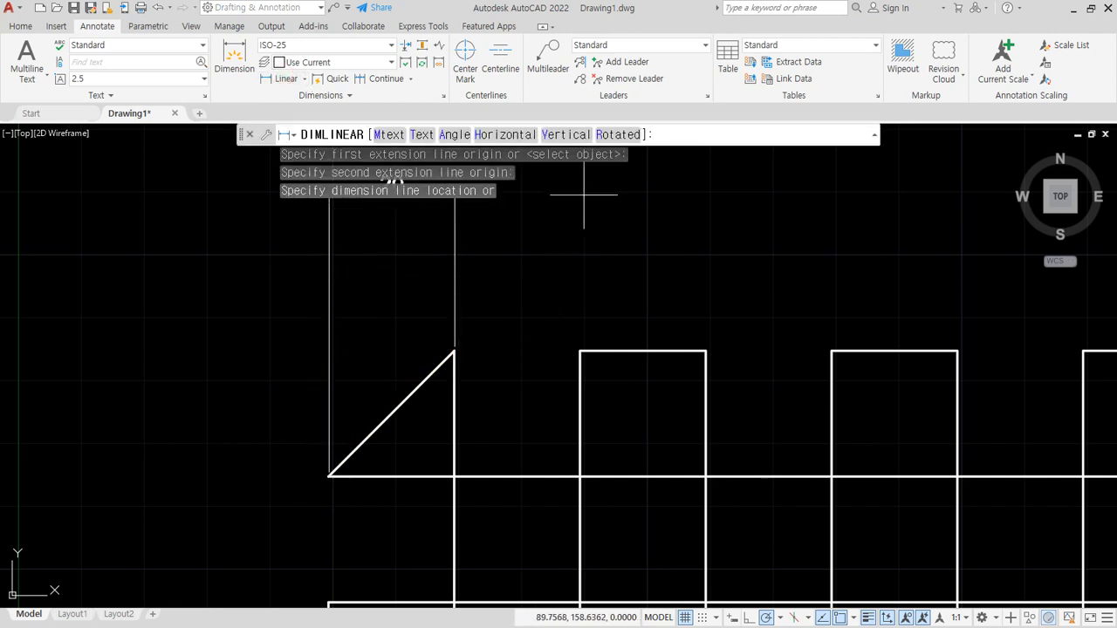
pyautogui.click(620, 135)
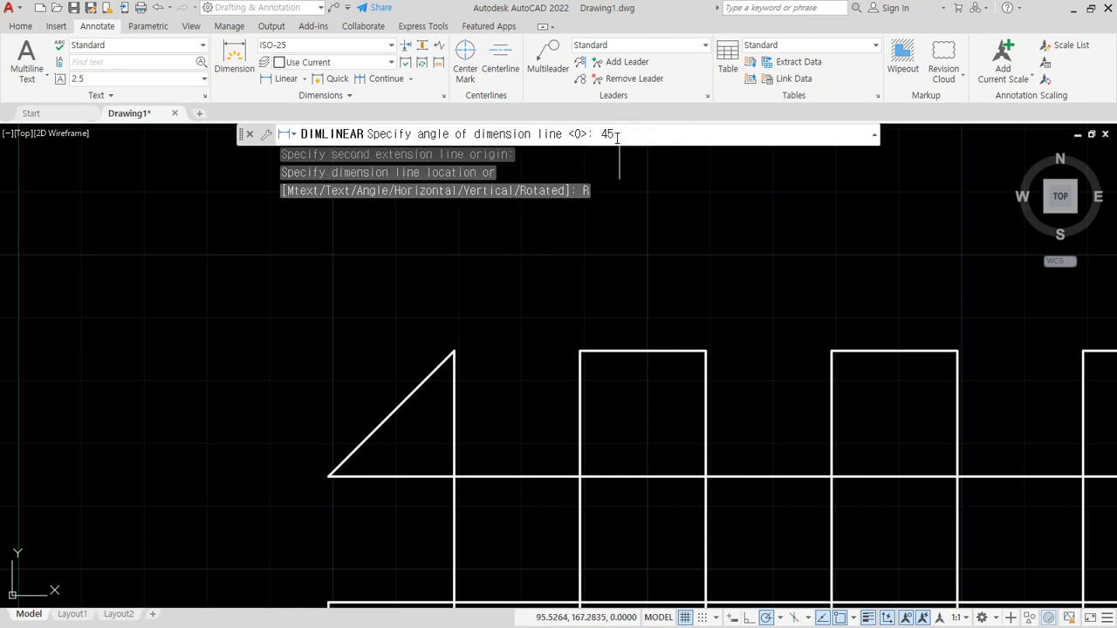
pyautogui.write('45')
pyautogui.press('Return')
pyautogui.click(345, 371)
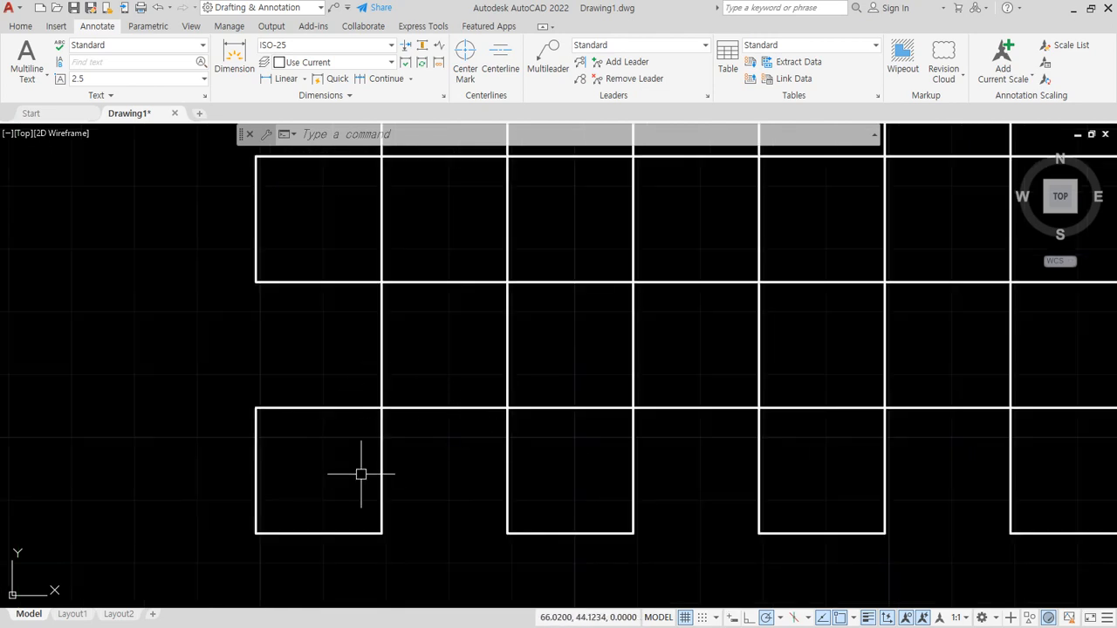
# - Draw a line from the lower-left corner of the middle-left square to the lower-right corner of the bottom-left square
pyautogui.write('l')
pyautogui.press('Return')
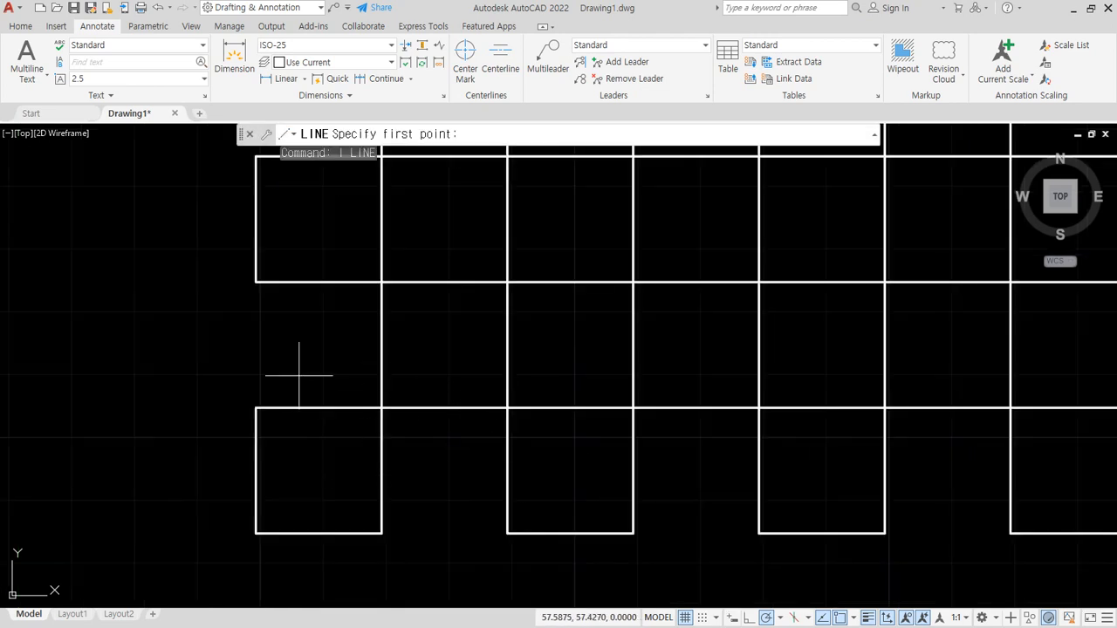
pyautogui.click(256, 282)
pyautogui.click(382, 532)
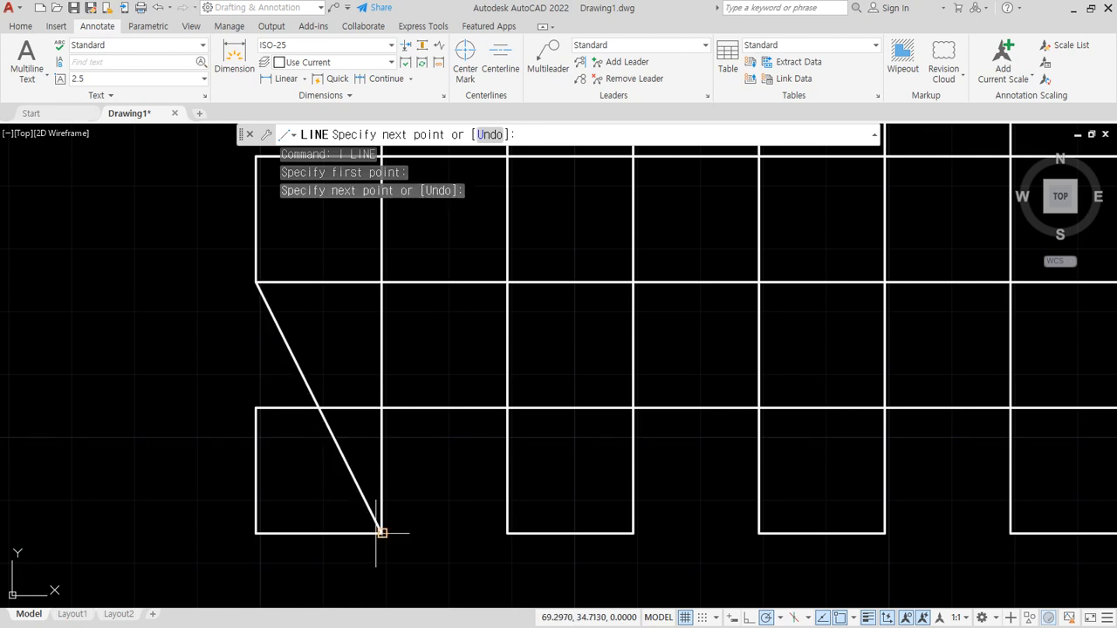
pyautogui.press('Return')
# - Trim the bottom-left square's bottom and left edges and the part of its top edge left of the slanted line
pyautogui.write('tr')
pyautogui.press('Return')
pyautogui.click(329, 556)
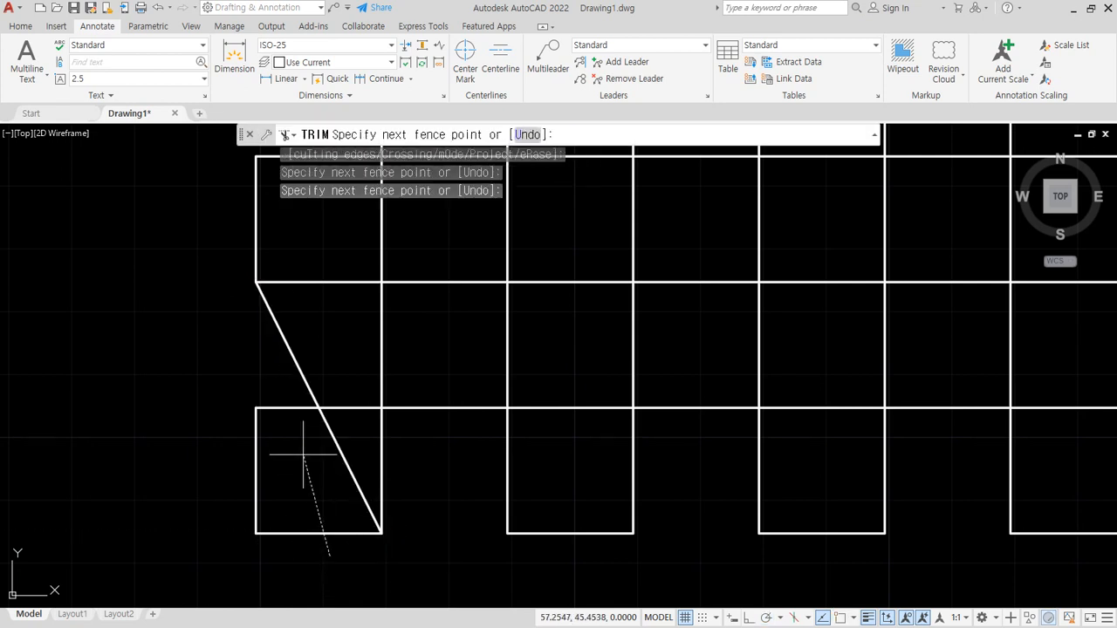
pyautogui.click(282, 373)
pyautogui.click(266, 465)
pyautogui.click(239, 466)
pyautogui.press('Return')
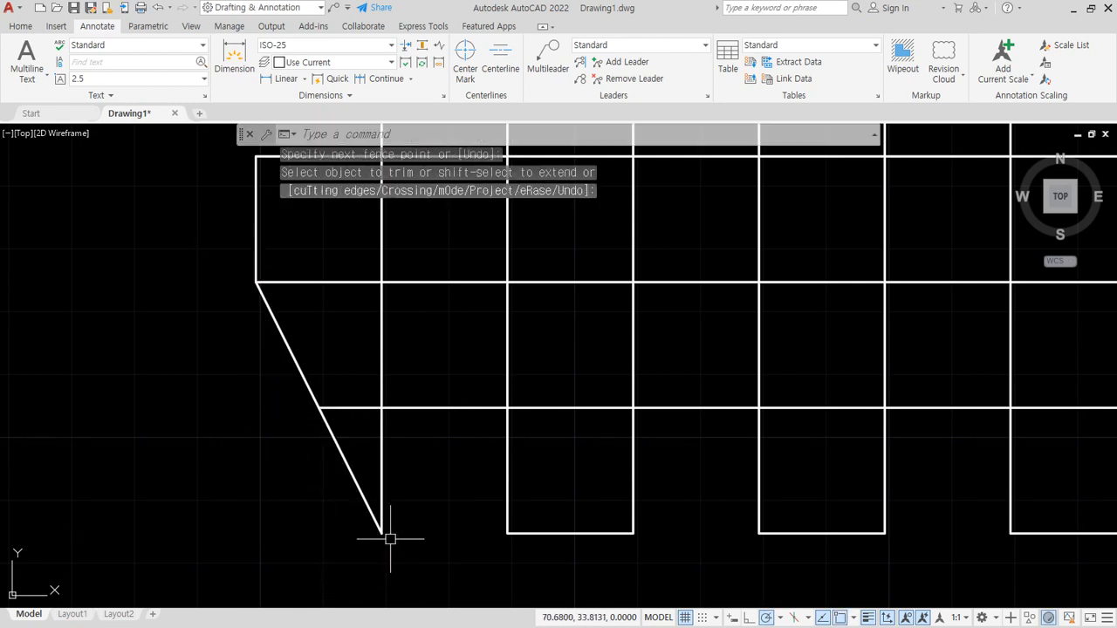
# - Place a rotated linear dimension left of the new slanted line, taking its angle from the line's two endpoints
pyautogui.click(283, 79)
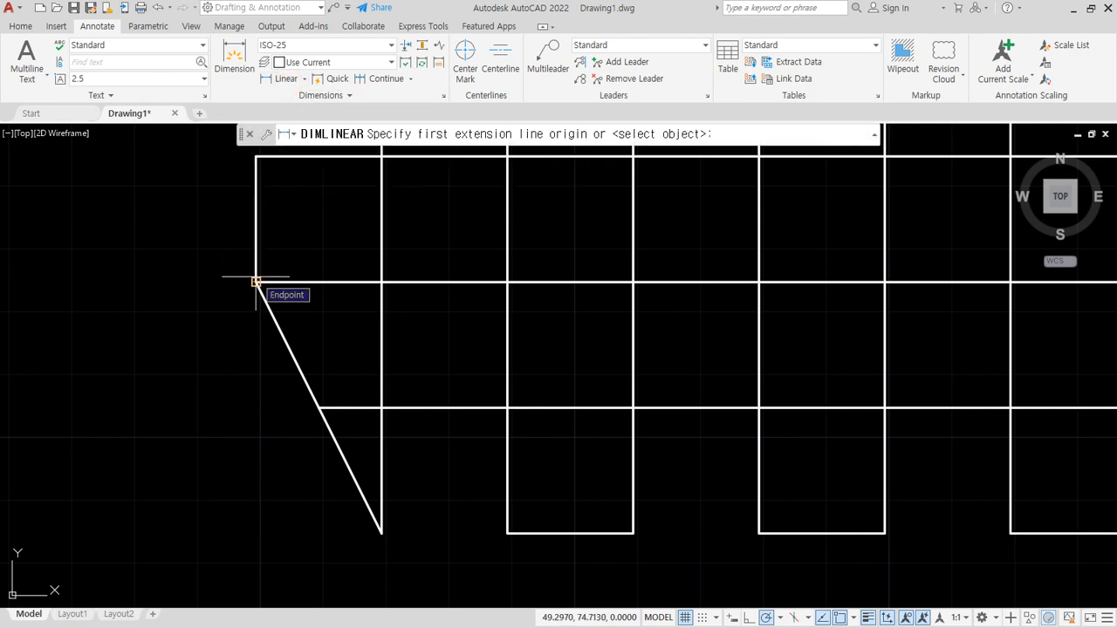
pyautogui.click(256, 282)
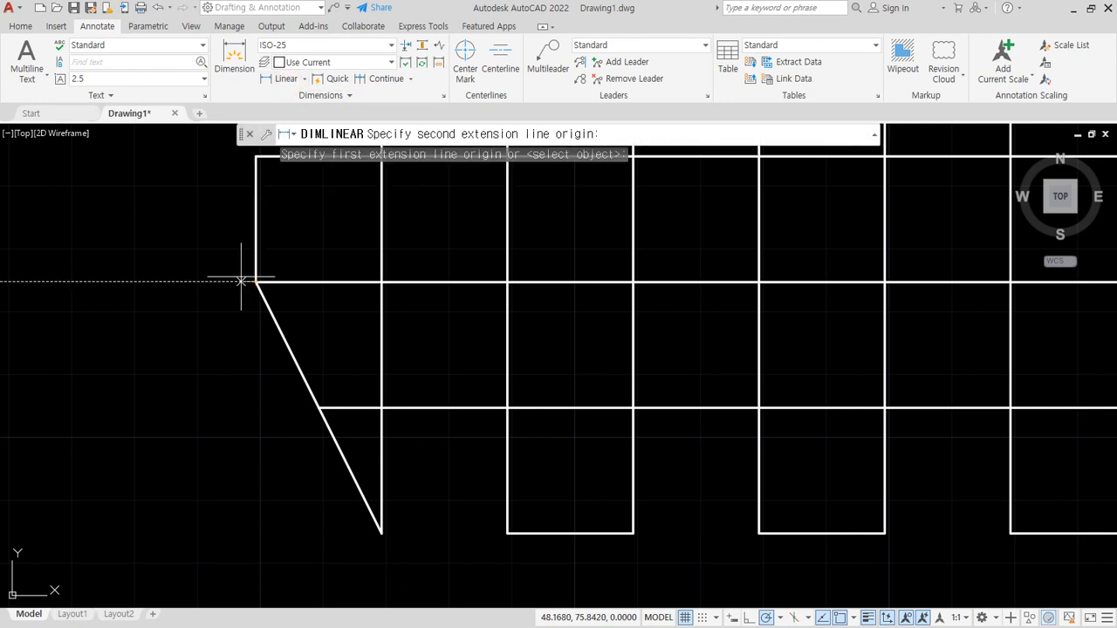
pyautogui.click(381, 532)
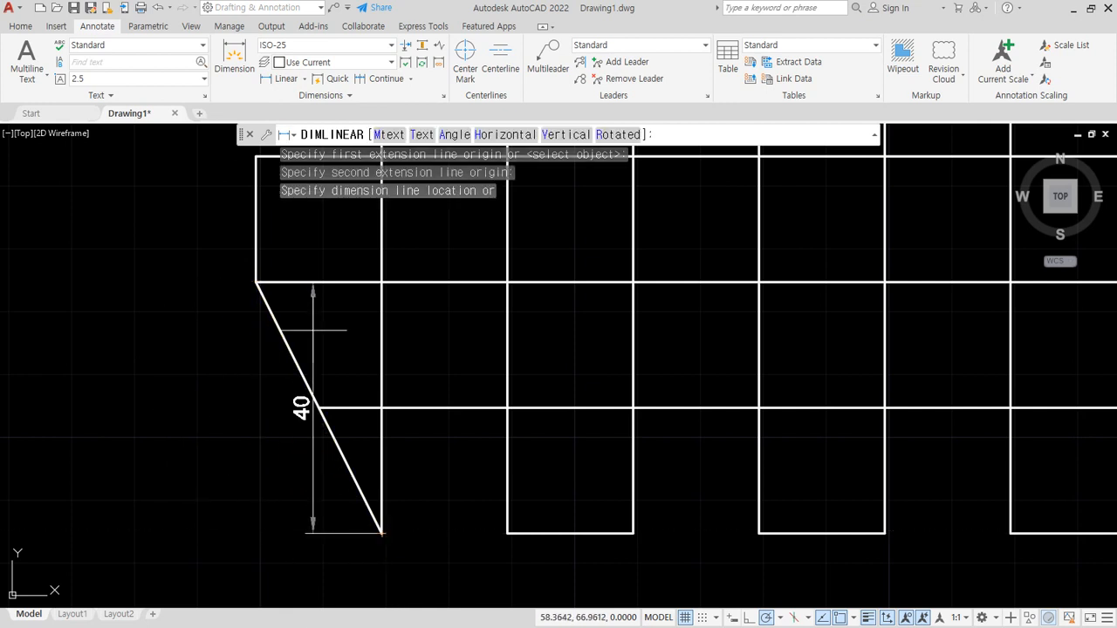
pyautogui.click(611, 135)
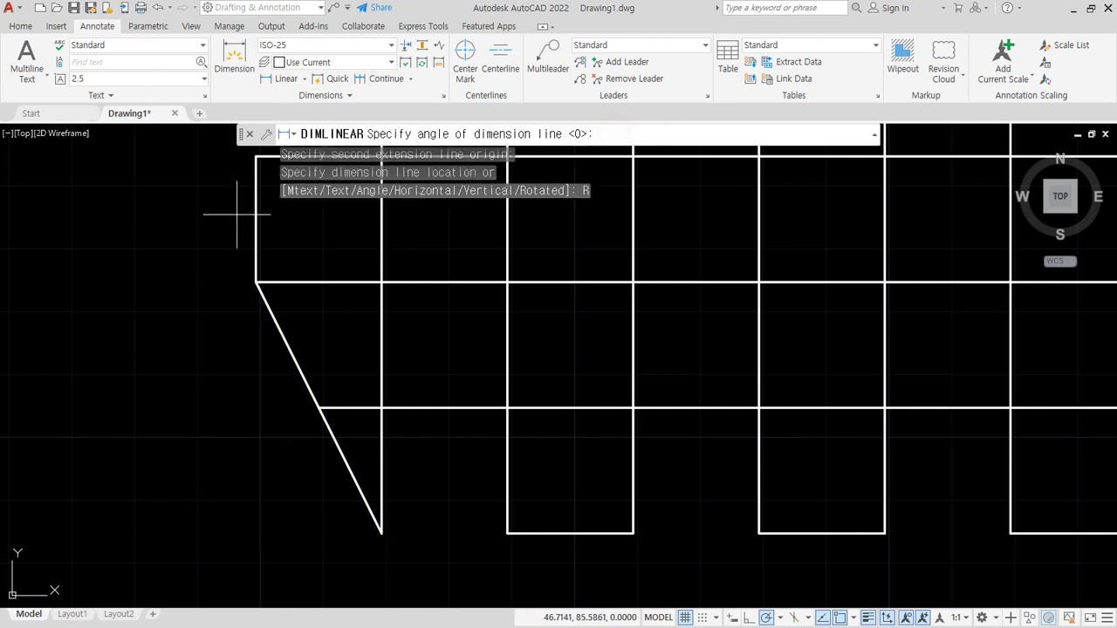
pyautogui.click(256, 282)
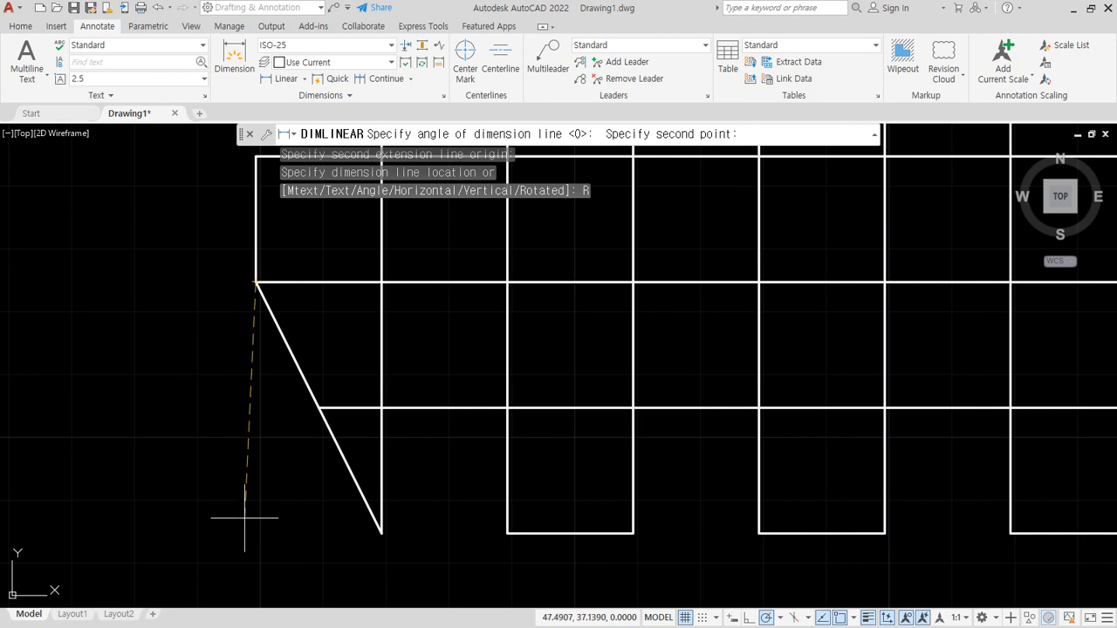
pyautogui.click(381, 532)
pyautogui.click(271, 529)
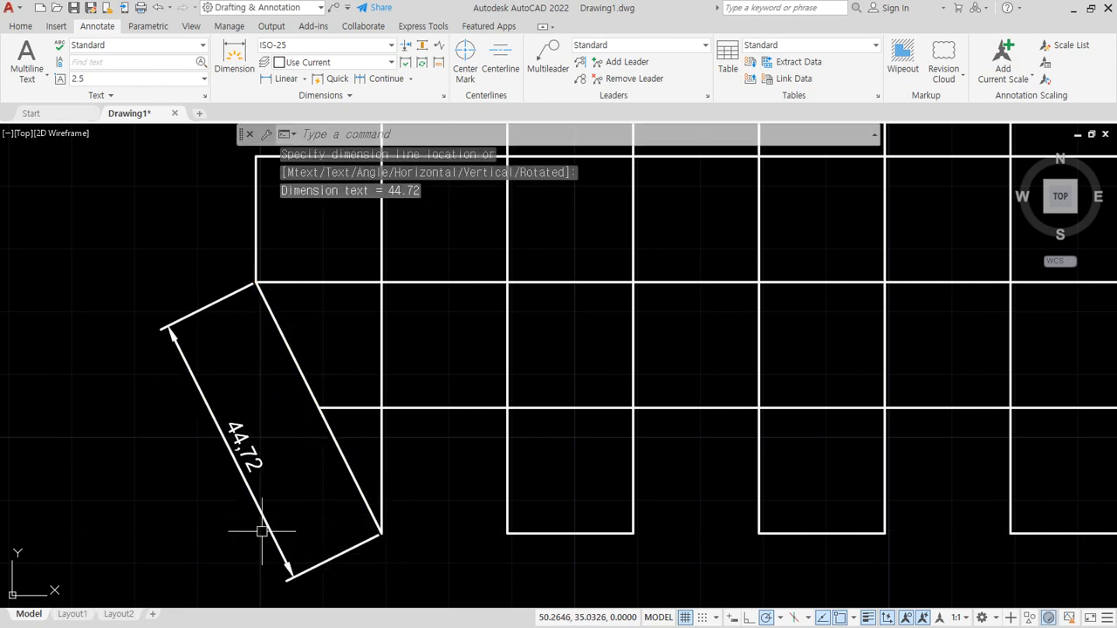
# - Erase the rotated dimension of the slanted line at the pattern's lower-left corner
pyautogui.click(258, 457)
pyautogui.click(120, 529)
pyautogui.write('e')
pyautogui.press('Return')
pyautogui.press('Escape')
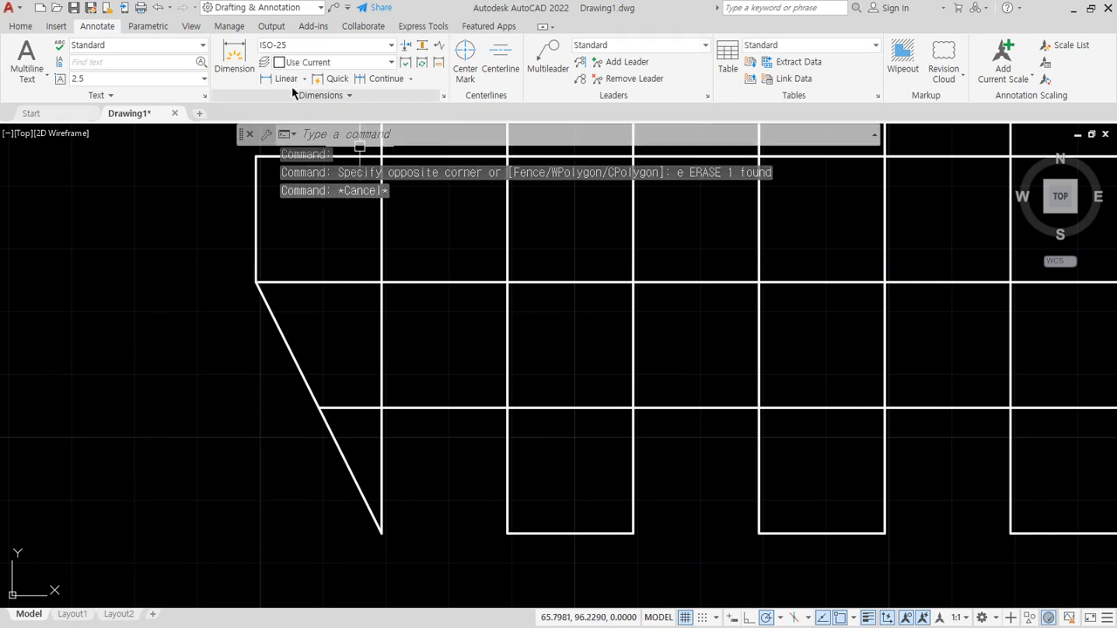
# - Dimension the lower-left slanted line again with the Rotated option, picking its endpoints to define the angle
pyautogui.click(288, 79)
pyautogui.click(256, 282)
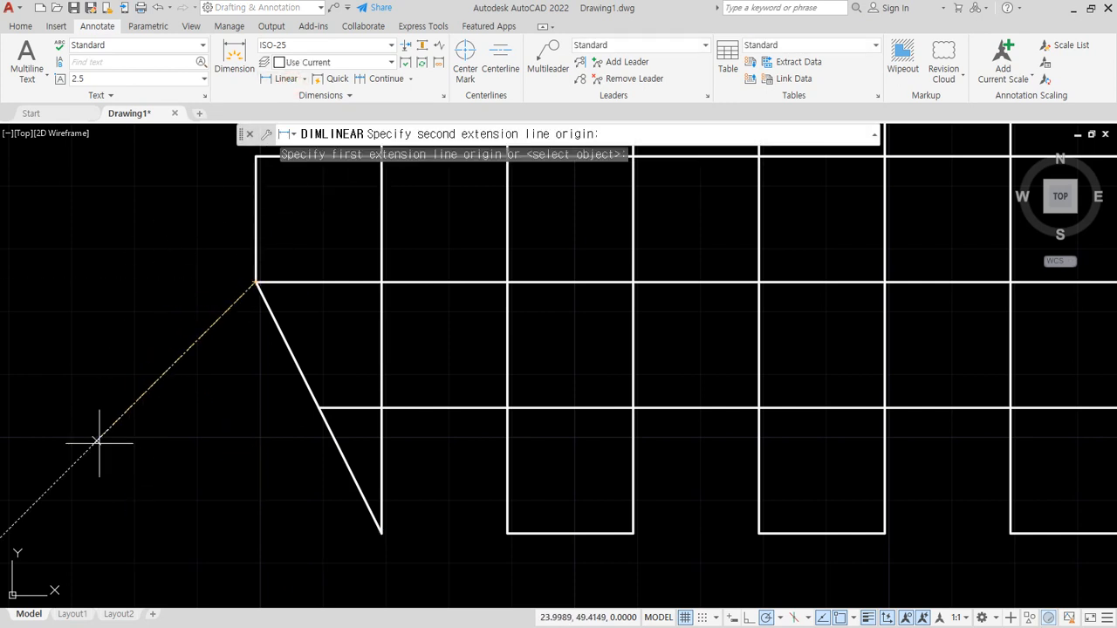
pyautogui.click(382, 532)
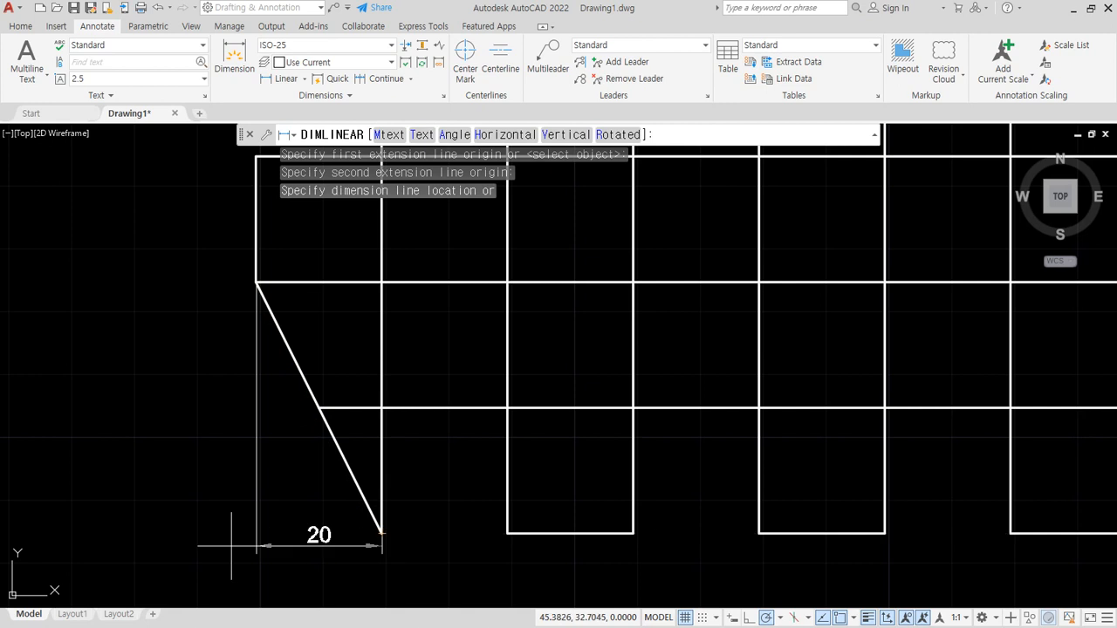
pyautogui.click(620, 135)
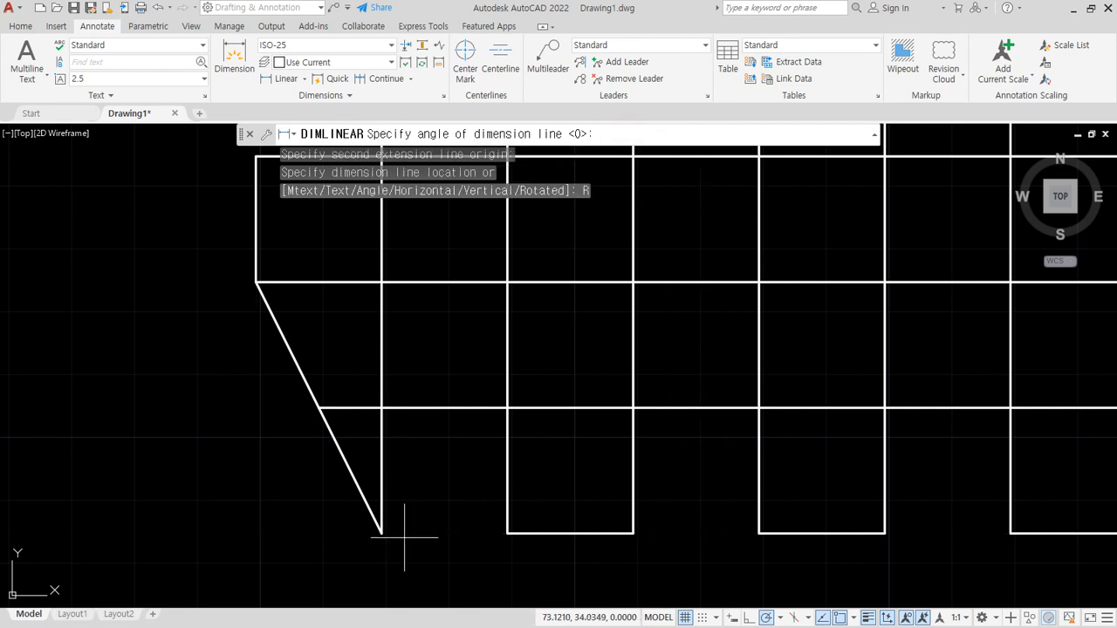
pyautogui.click(256, 282)
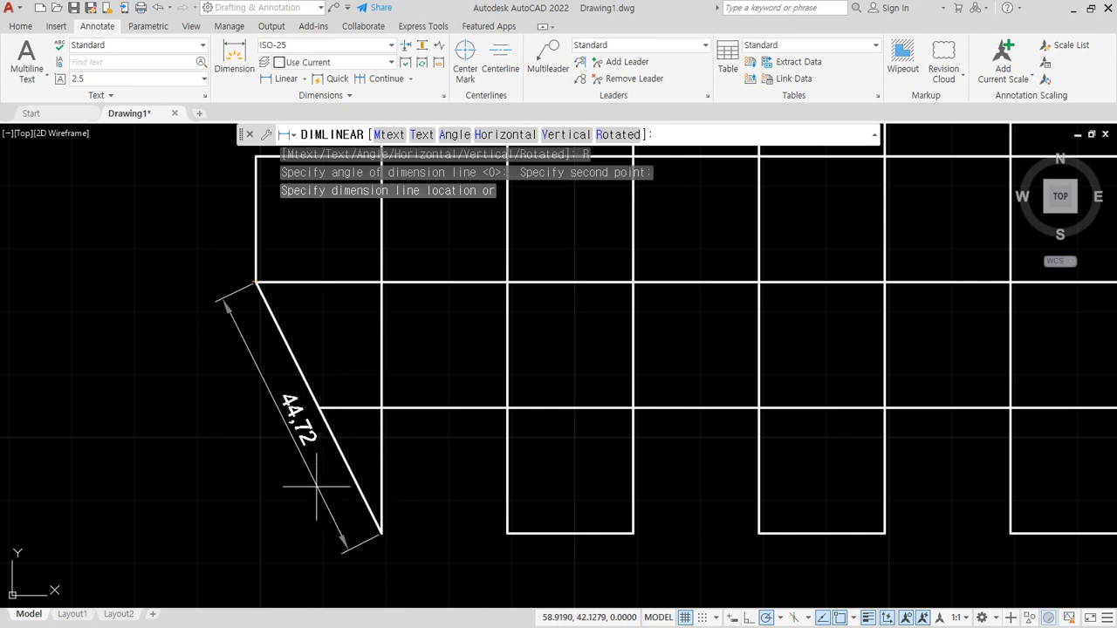
pyautogui.click(261, 492)
# - Switch to the browser and examine the dimensioned TOP view of the exercise drawing 2007. 3. 24 - 2
pyautogui.hotkey('alt', 'Tab')
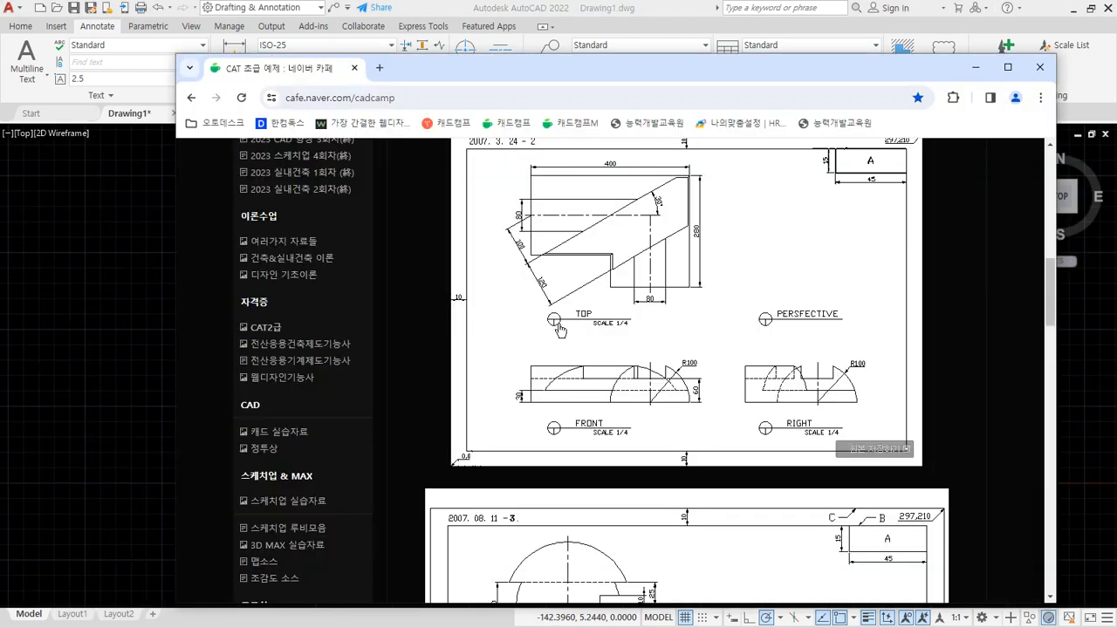
pyautogui.hotkey('ctrl', '2')
pyautogui.moveTo(529, 336)
pyautogui.mouseDown()
pyautogui.moveTo(486, 308)
pyautogui.moveTo(673, 145)
pyautogui.moveTo(585, 338)
pyautogui.mouseUp()
pyautogui.press('Escape')
pyautogui.scroll(1, 548, 348)
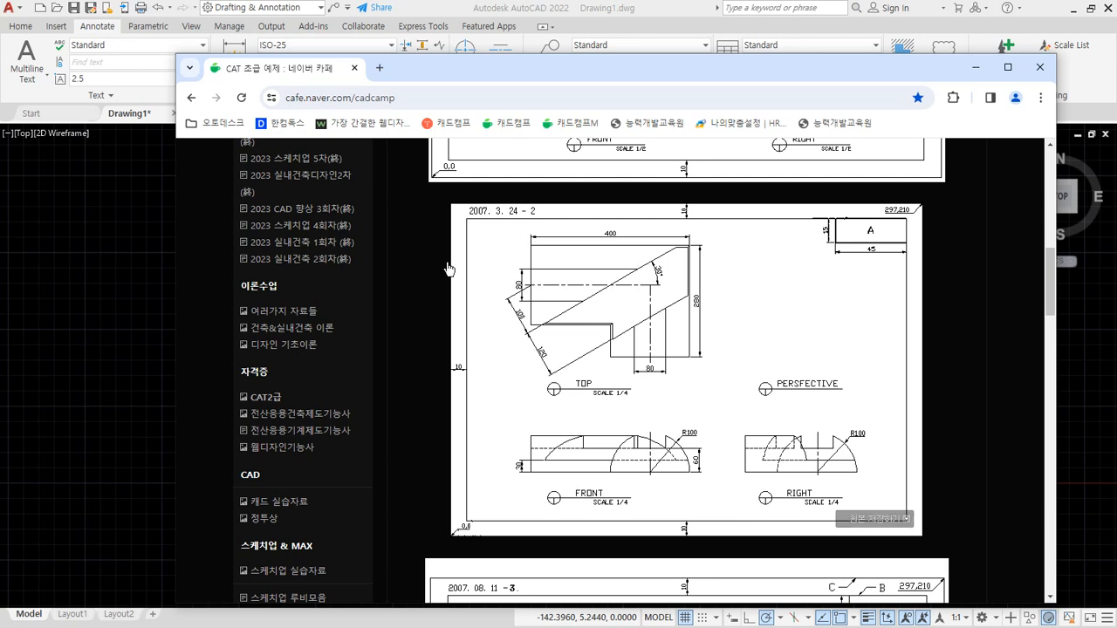
pyautogui.click(660, 71)
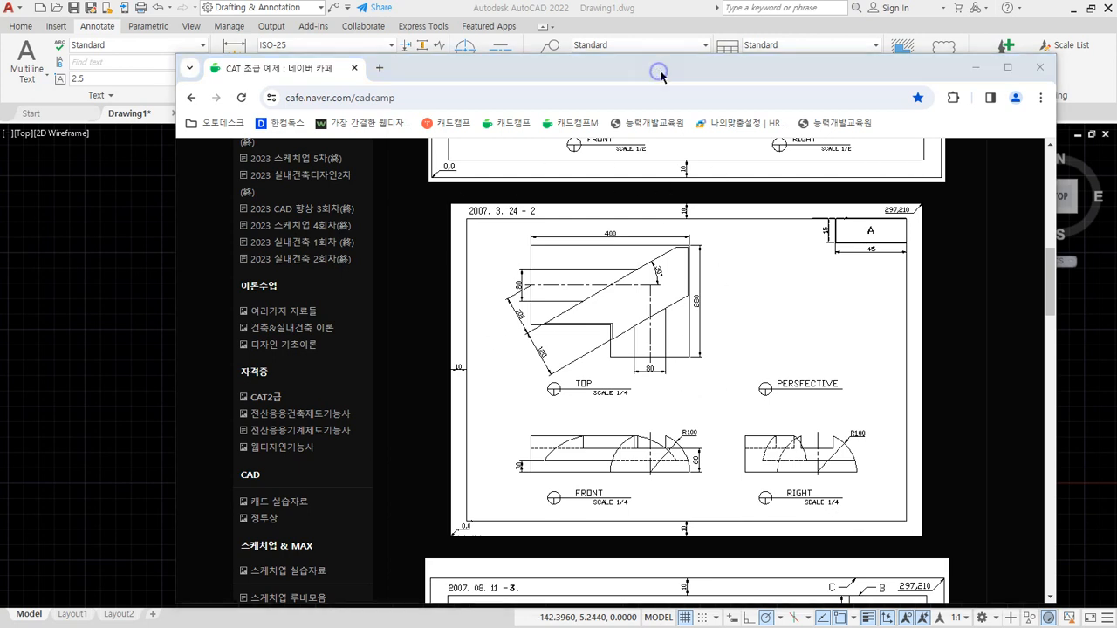
pyautogui.moveTo(611, 403)
pyautogui.mouseDown()
pyautogui.moveTo(471, 228)
pyautogui.moveTo(776, 318)
pyautogui.mouseUp()
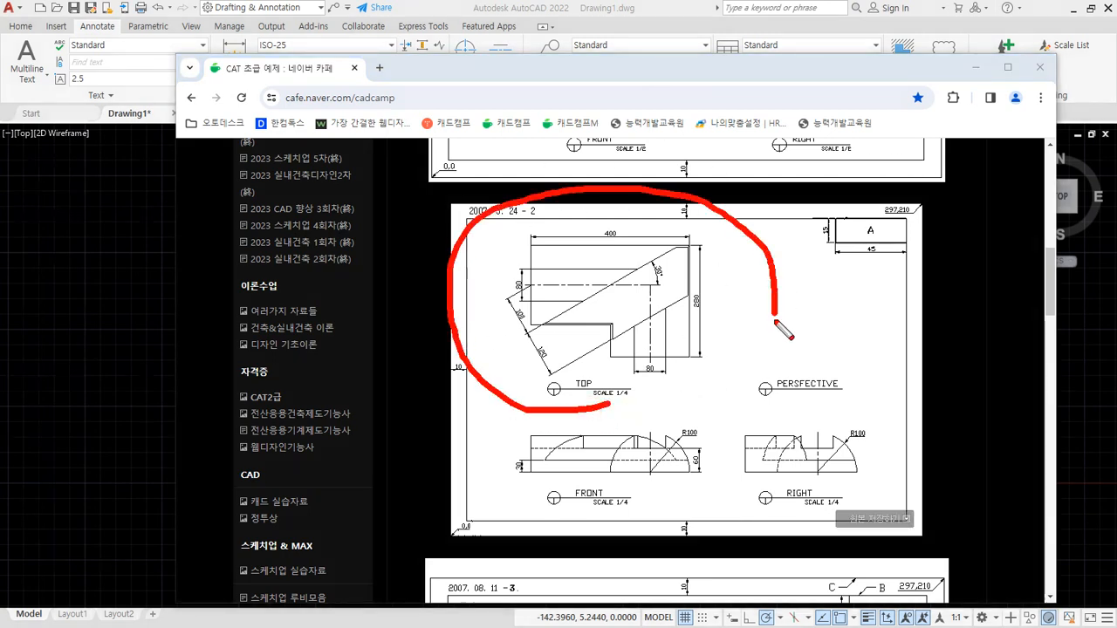
pyautogui.press('Escape')
pyautogui.moveTo(719, 68); pyautogui.dragTo(0, 85)
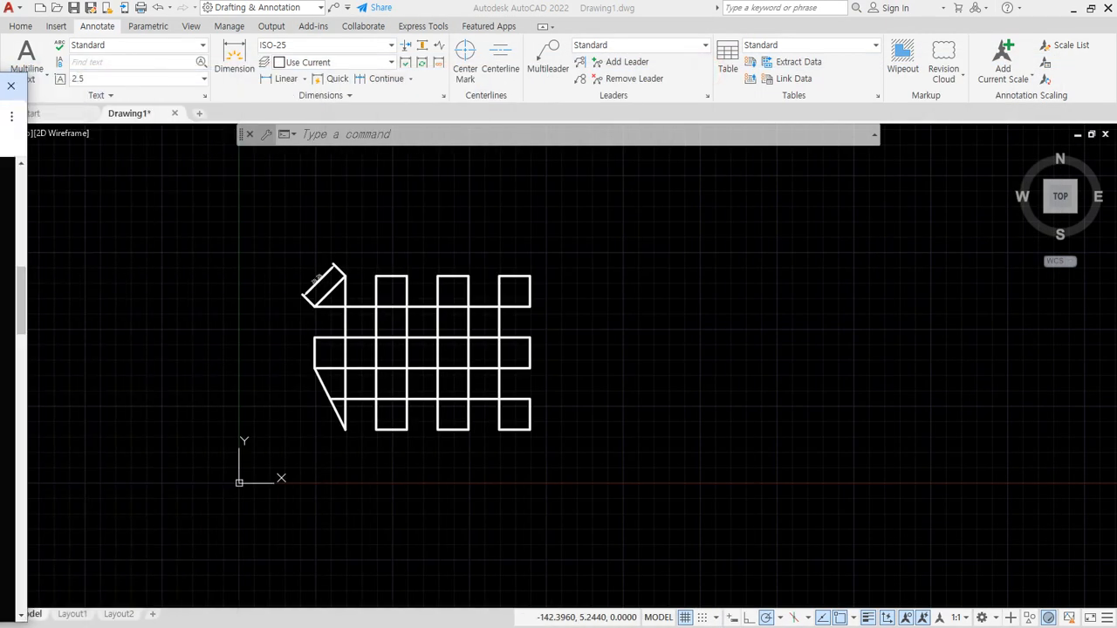
# - Draw one horizontal and one vertical construction line through a common point in the empty area right of the checkered pattern
pyautogui.moveTo(698, 387); pyautogui.dragTo(519, 369, button='middle')
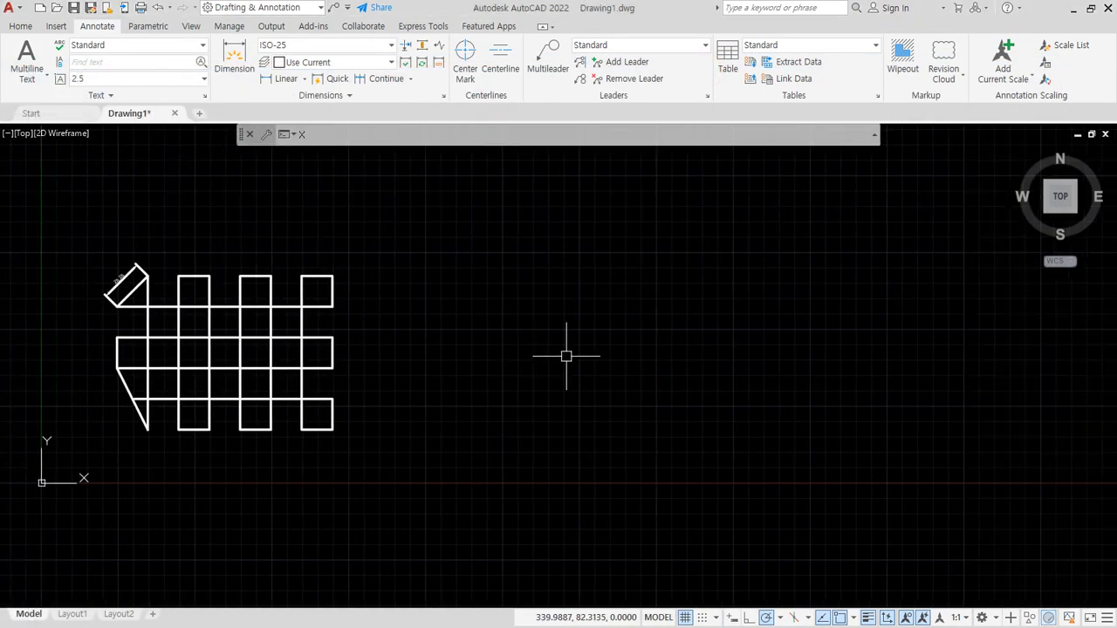
pyautogui.write('xl')
pyautogui.press('Return')
pyautogui.click(696, 321)
pyautogui.click(718, 321)
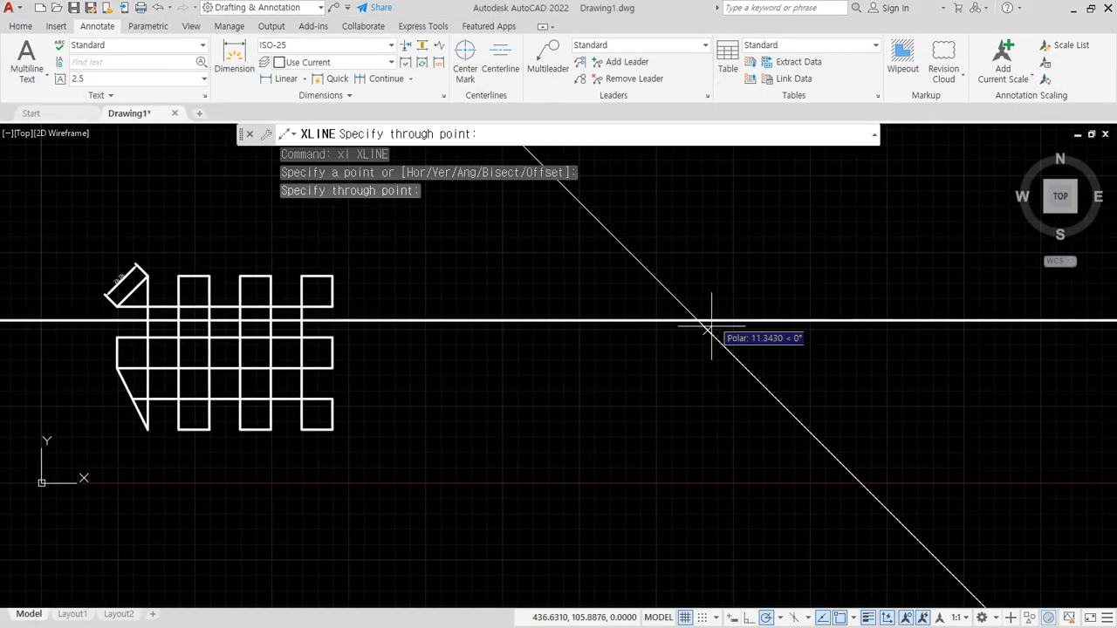
pyautogui.click(697, 390)
pyautogui.press('Return')
# - Offset the vertical construction line 100 to the right
pyautogui.write('o')
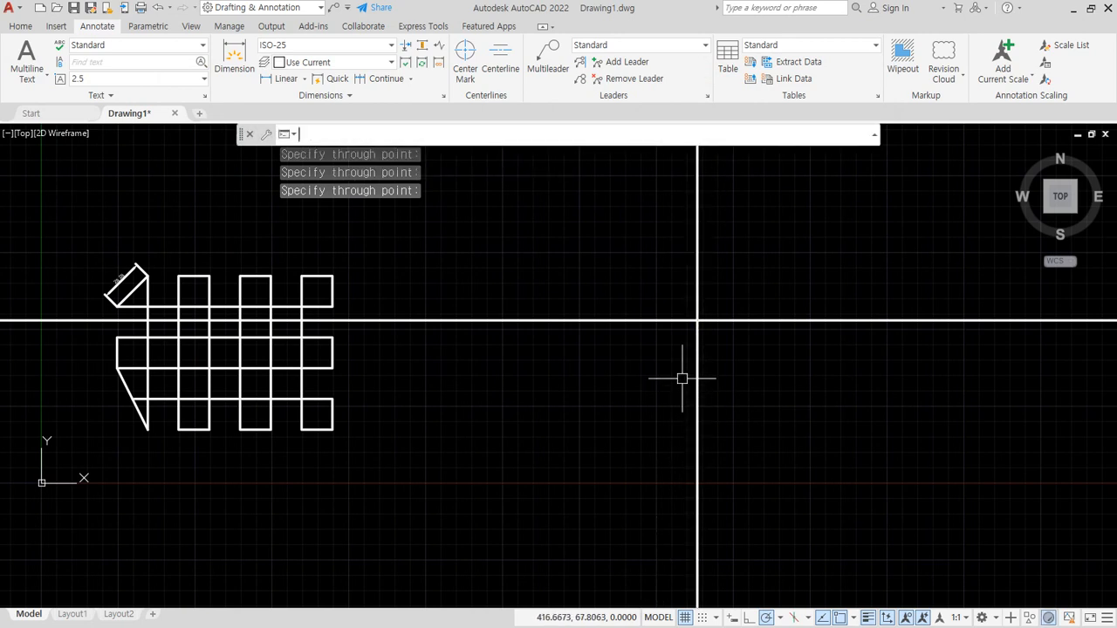
pyautogui.press('Return')
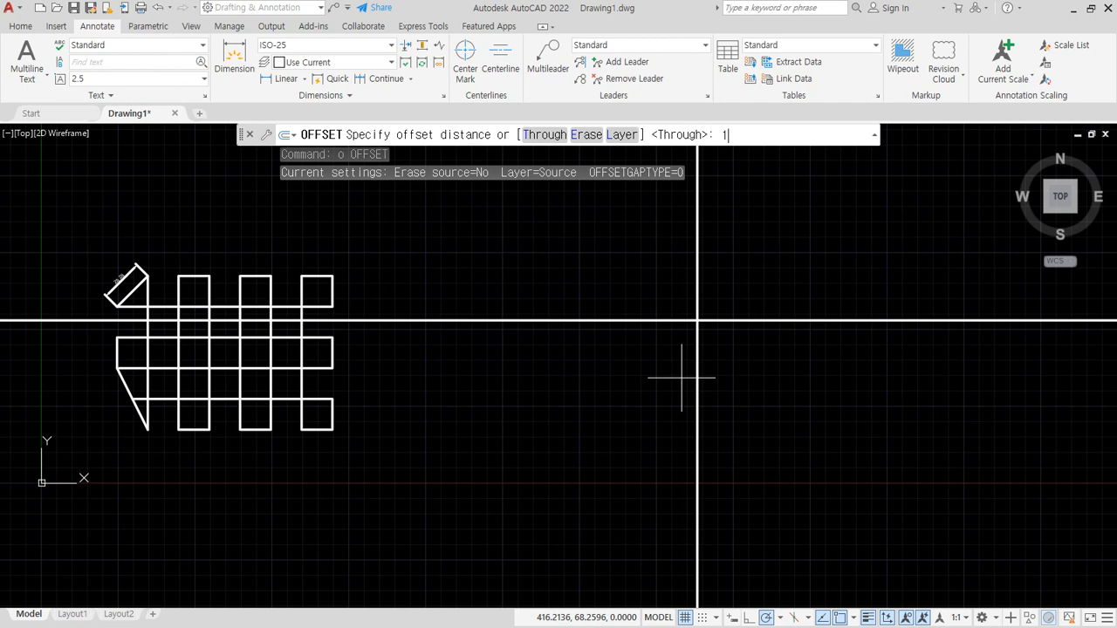
pyautogui.write('100')
pyautogui.press('Return')
pyautogui.click(697, 368)
pyautogui.click(766, 360)
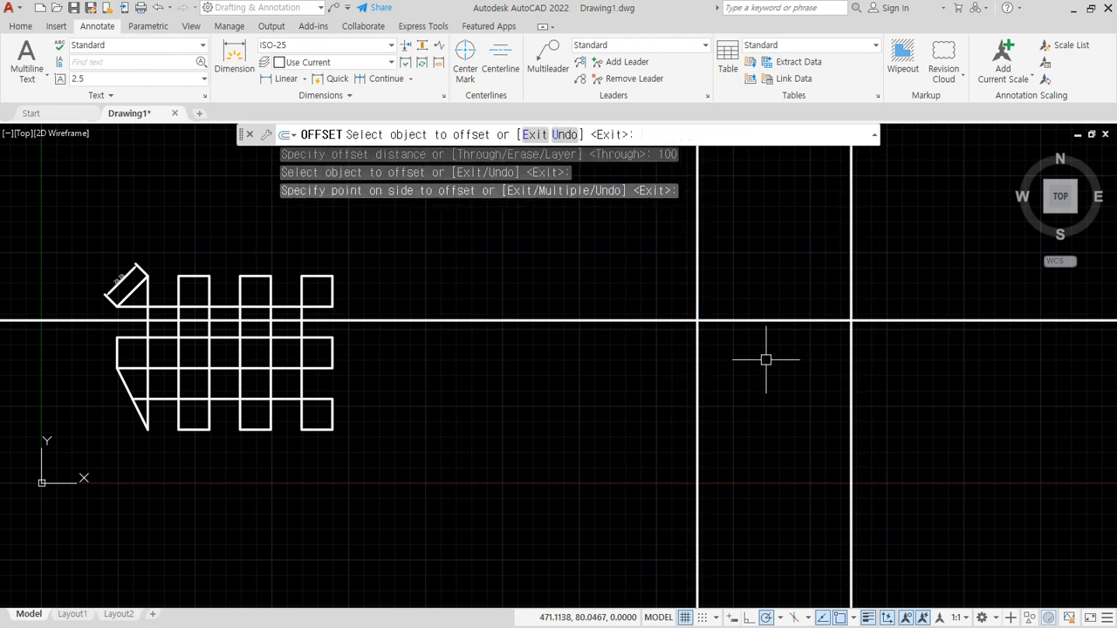
pyautogui.press('Return')
pyautogui.press('Return')
pyautogui.press('Return')
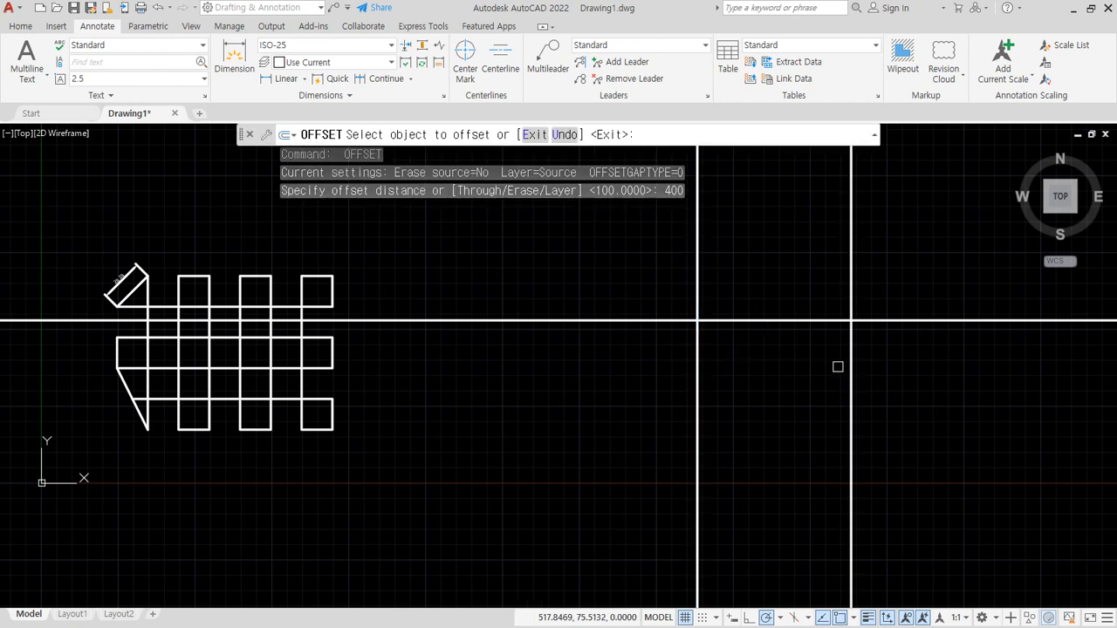
# - Offset the rightmost vertical construction line 400 to the left
pyautogui.click(853, 377)
pyautogui.click(581, 398)
pyautogui.scroll(-5, 574, 419)
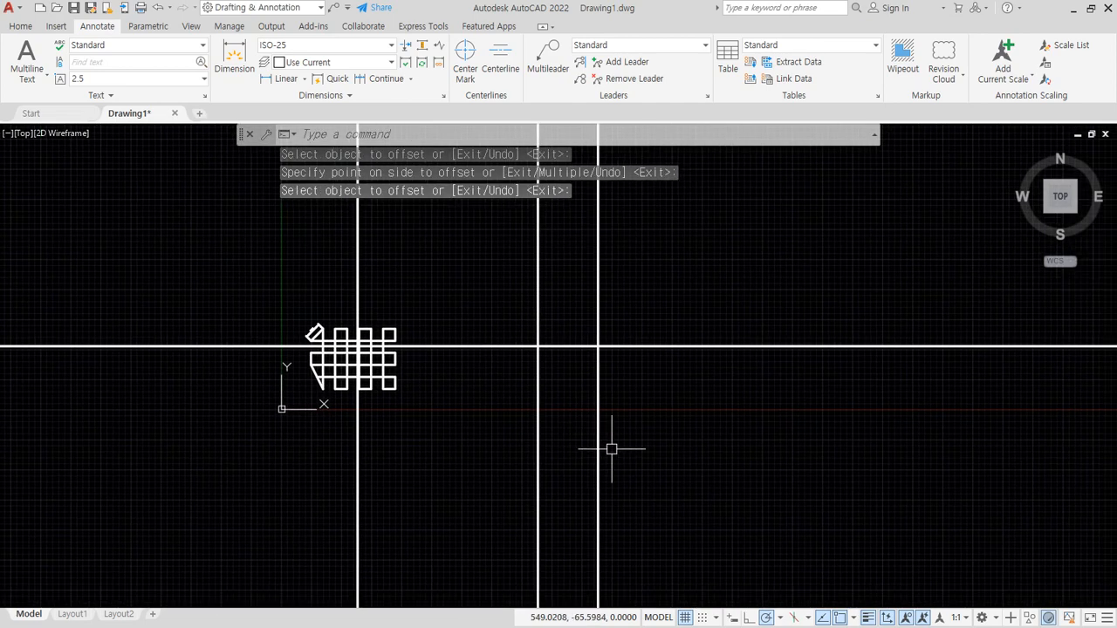
# - Move the three vertical construction lines and the horizontal one up and right, clear of the checkered pattern
pyautogui.write('m')
pyautogui.press('Return')
pyautogui.click(740, 519)
pyautogui.click(289, 464)
pyautogui.click(706, 346)
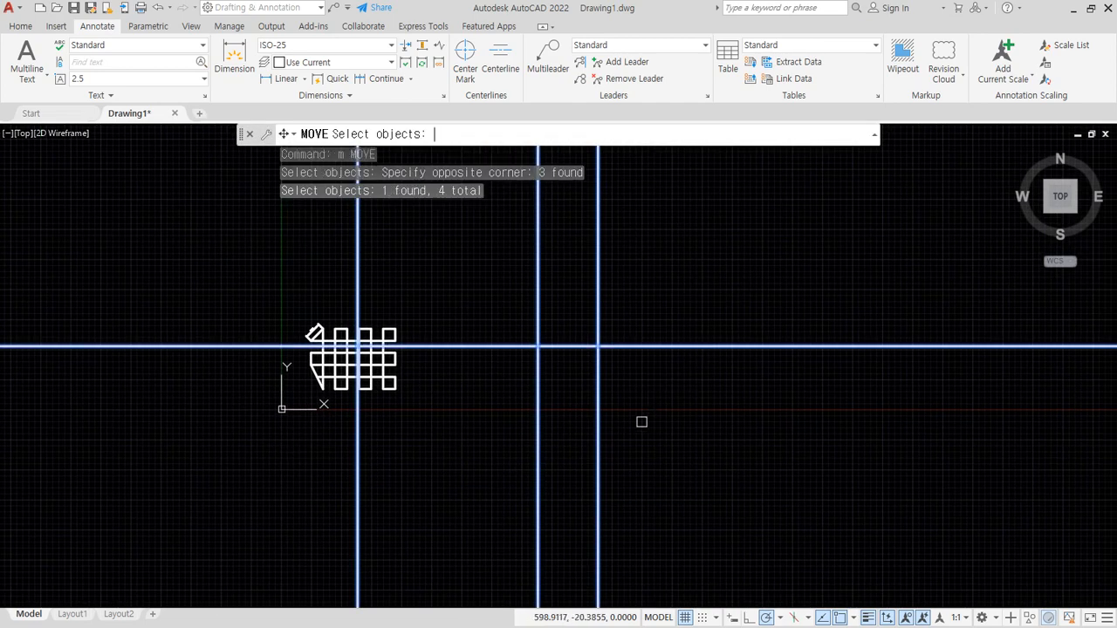
pyautogui.press('Return')
pyautogui.click(623, 425)
pyautogui.scroll(-1, 666, 366)
pyautogui.moveTo(666, 366); pyautogui.dragTo(535, 491, button='middle')
pyautogui.click(749, 294)
pyautogui.moveTo(605, 342); pyautogui.dragTo(454, 506, button='middle')
# - Offset the horizontal construction line 100 upward
pyautogui.write('o')
pyautogui.press('Return')
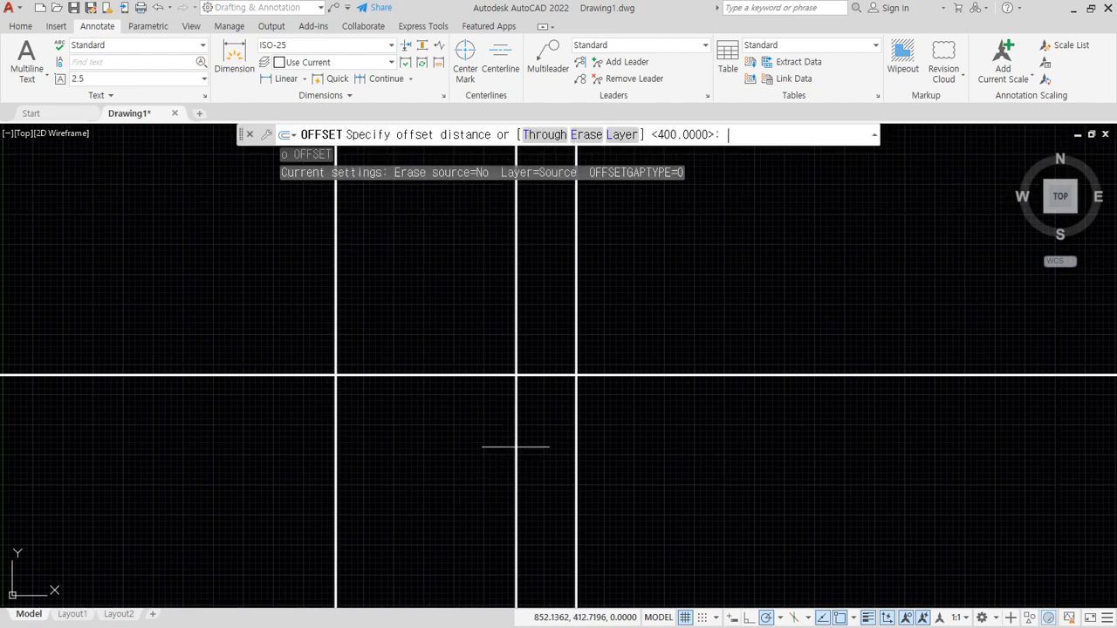
pyautogui.write('100')
pyautogui.press('Return')
pyautogui.click(601, 374)
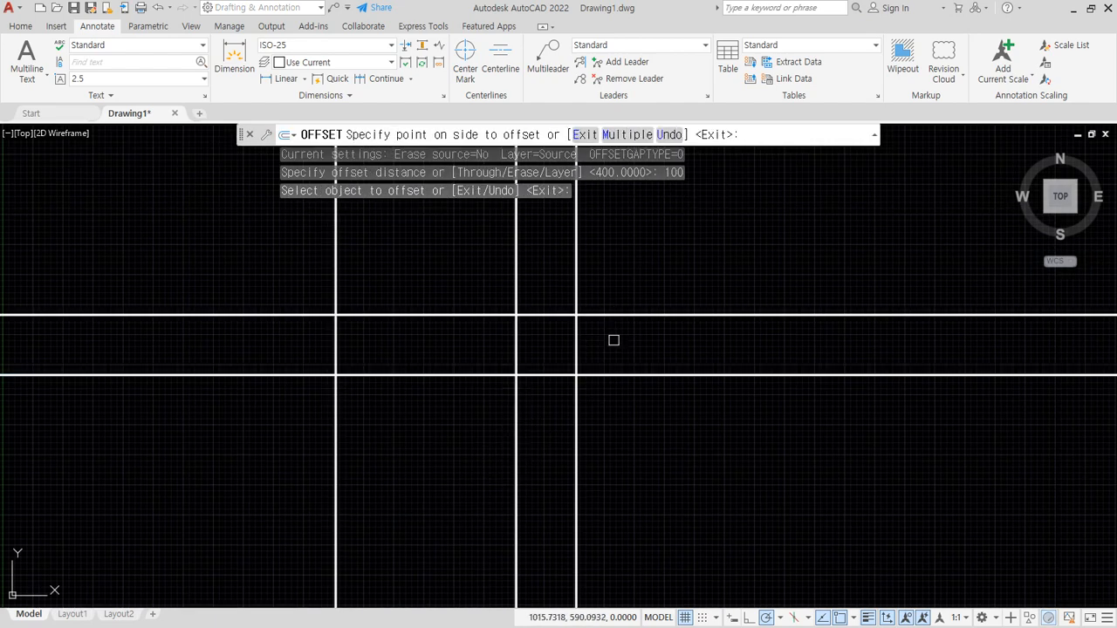
pyautogui.click(612, 337)
pyautogui.press('Return')
pyautogui.press('Return')
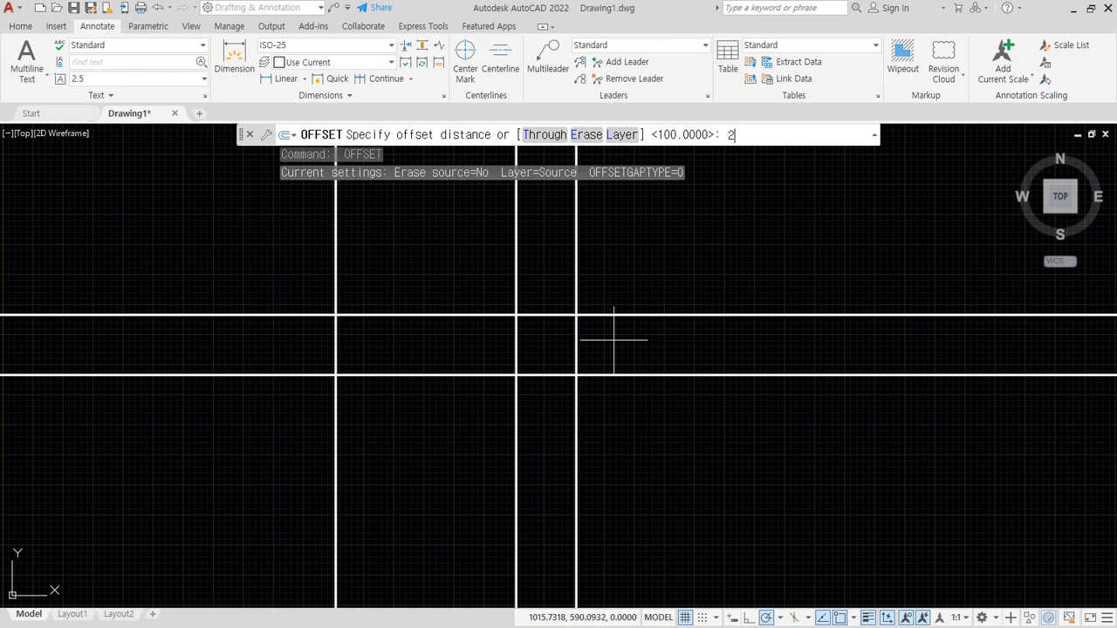
# - Offset the upper horizontal construction line 280 downward
pyautogui.write('280')
pyautogui.press('Return')
pyautogui.click(611, 316)
pyautogui.click(591, 462)
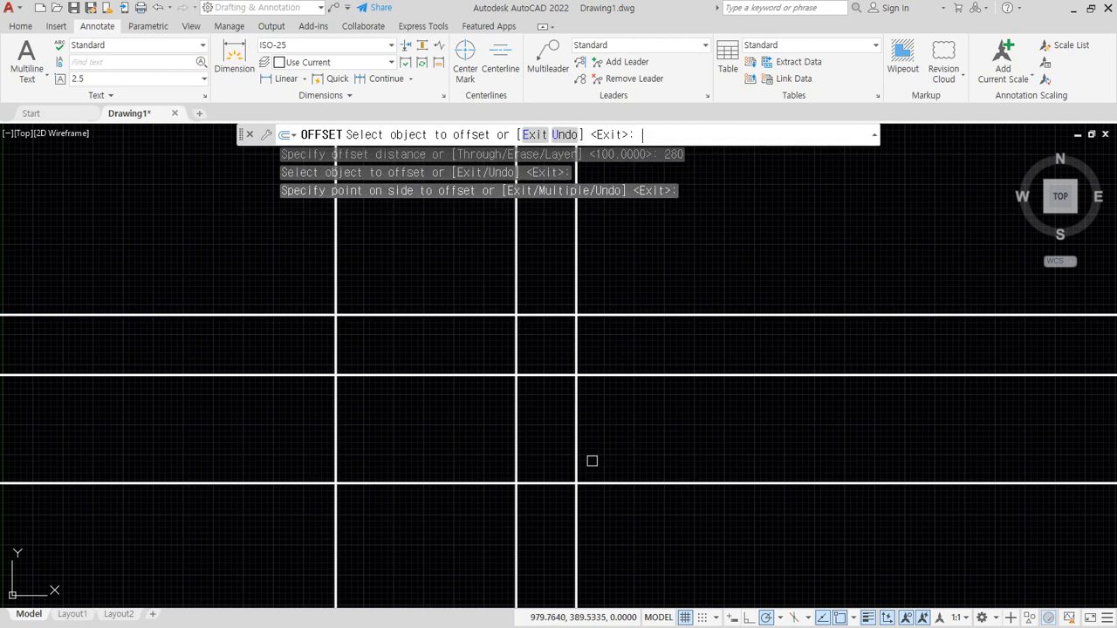
pyautogui.press('Return')
# - Offset the middle vertical line 100 to the left and the middle horizontal line 100 downward
pyautogui.write('o')
pyautogui.press('Return')
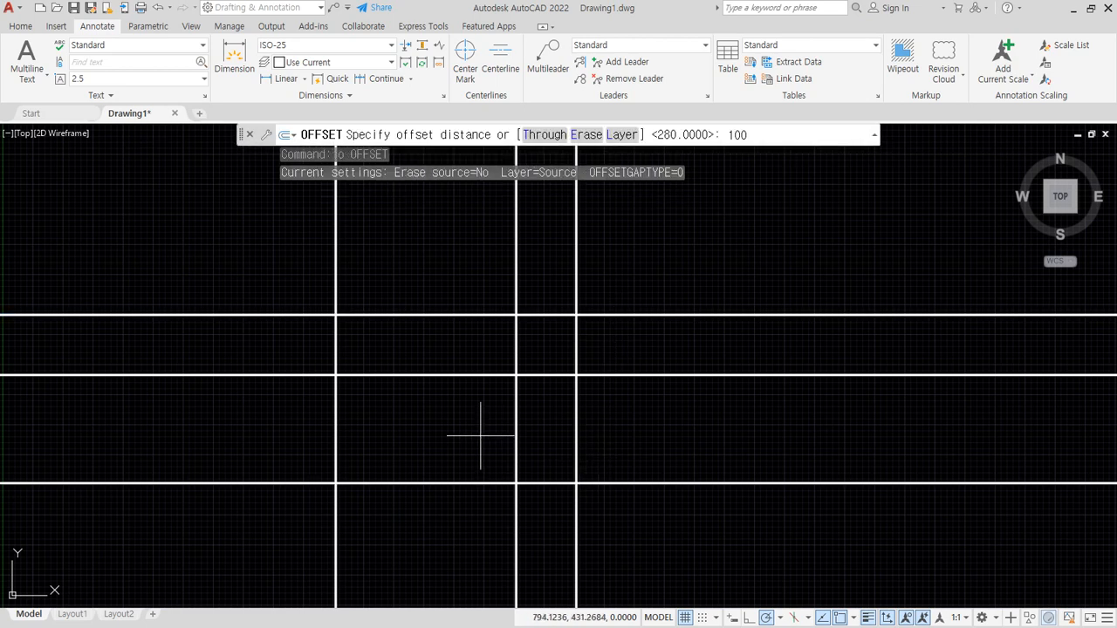
pyautogui.write('100')
pyautogui.press('Return')
pyautogui.click(516, 416)
pyautogui.click(472, 401)
pyautogui.click(418, 377)
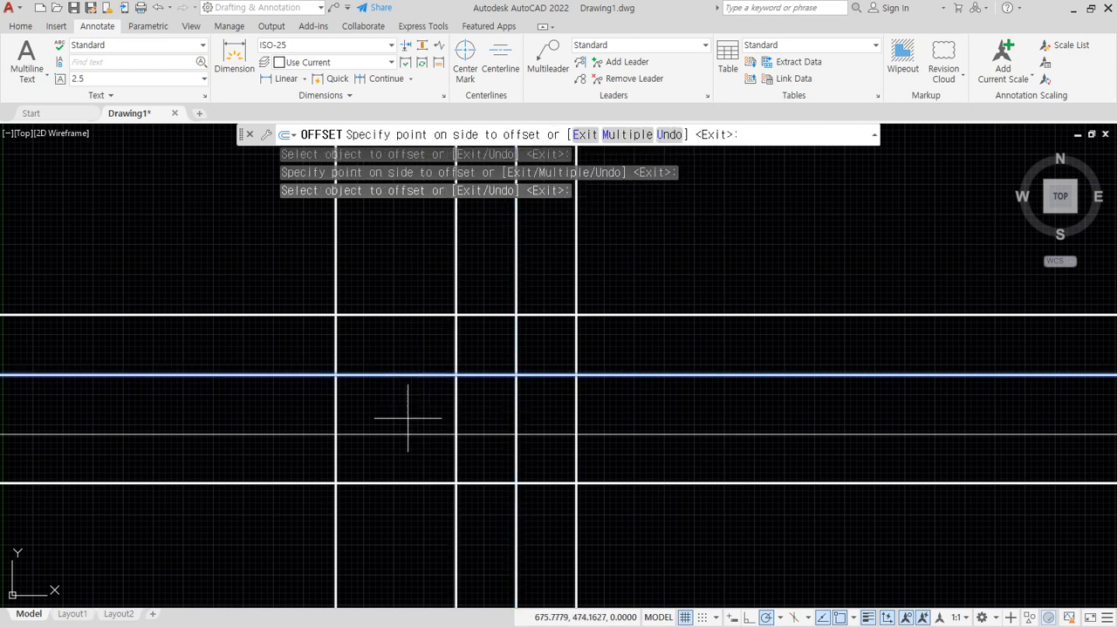
pyautogui.click(407, 418)
pyautogui.press('Return')
# - Fillet the outer construction lines into sharp corners at the outline's lower right, upper right and upper left
pyautogui.write('f')
pyautogui.press('Return')
pyautogui.click(563, 483)
pyautogui.click(576, 462)
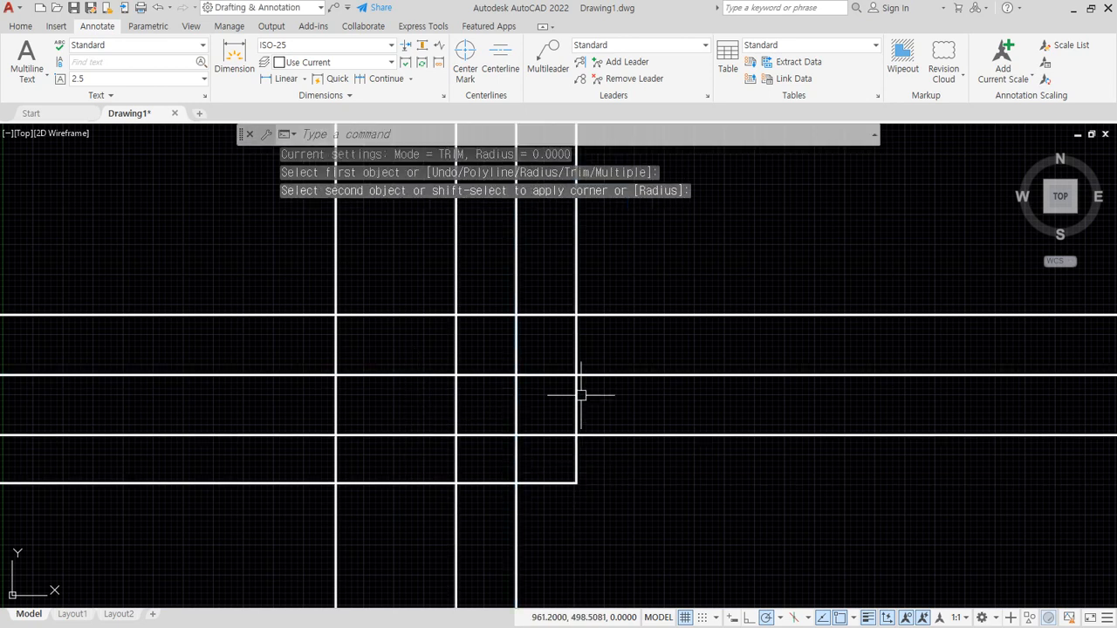
pyautogui.press('Return')
pyautogui.click(578, 353)
pyautogui.click(567, 314)
pyautogui.press('Return')
pyautogui.click(377, 313)
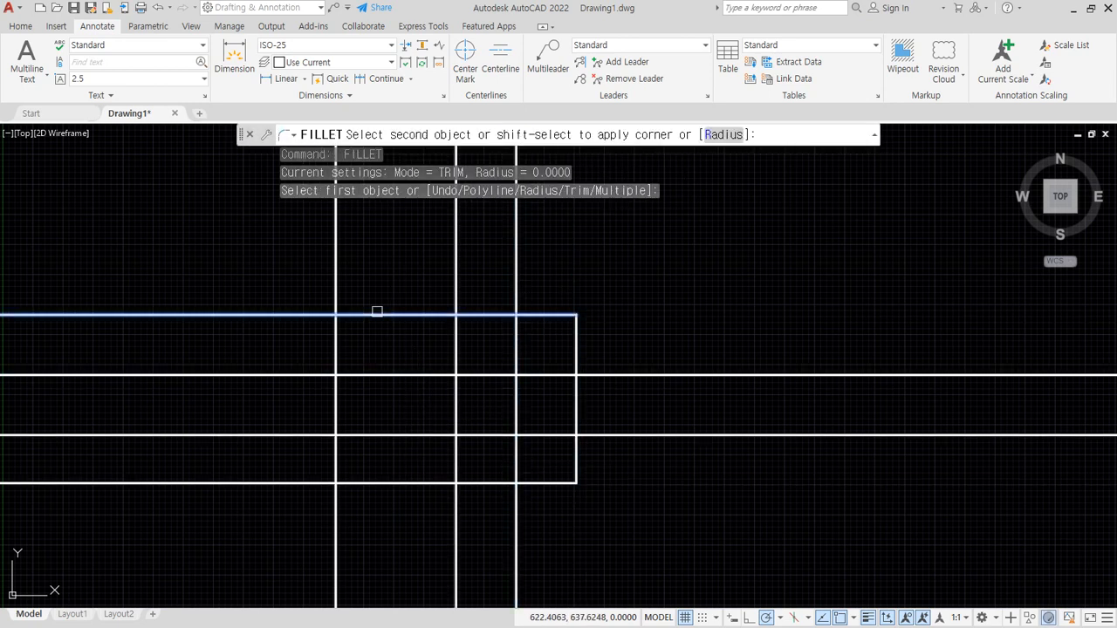
pyautogui.click(337, 332)
# - Fillet the remaining outline lines into sharp corners to form the step at the shape's lower left
pyautogui.press('Return')
pyautogui.click(336, 399)
pyautogui.click(370, 434)
pyautogui.press('Return')
pyautogui.click(444, 435)
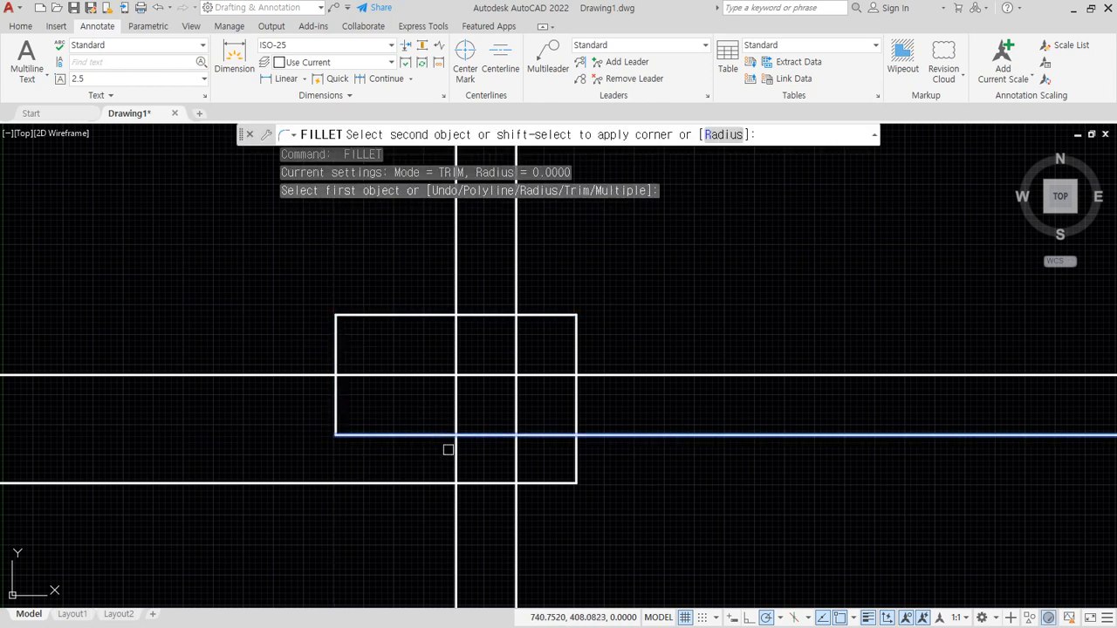
pyautogui.click(456, 461)
pyautogui.press('Return')
pyautogui.click(456, 475)
pyautogui.click(486, 483)
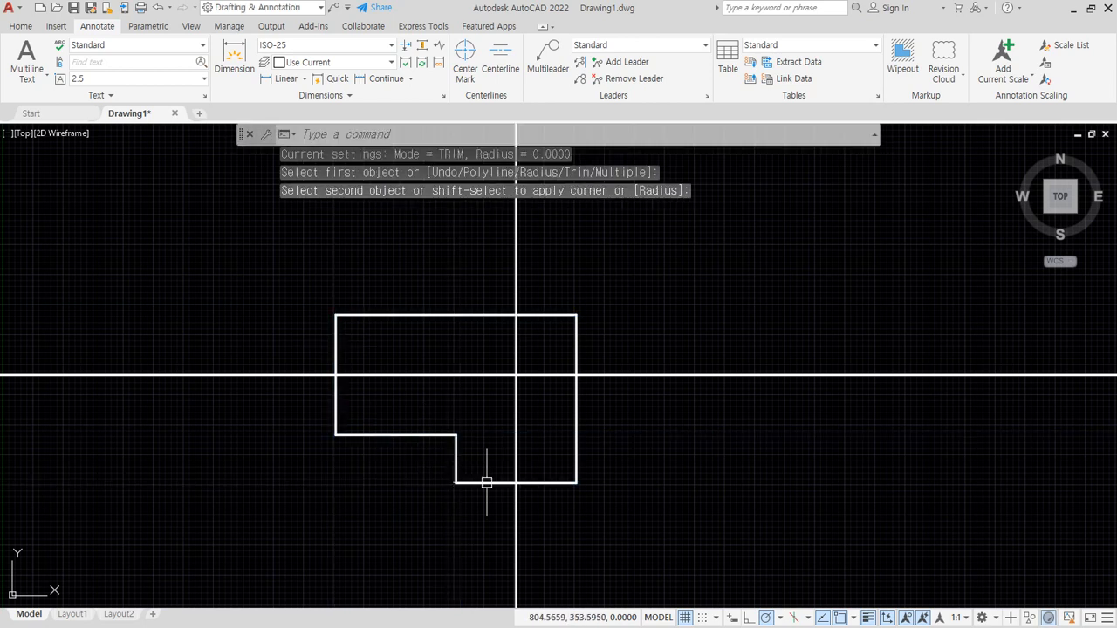
# - Draw a diagonal line from the outline's inner step corner to its upper-right corner
pyautogui.write('l')
pyautogui.press('Return')
pyautogui.click(455, 434)
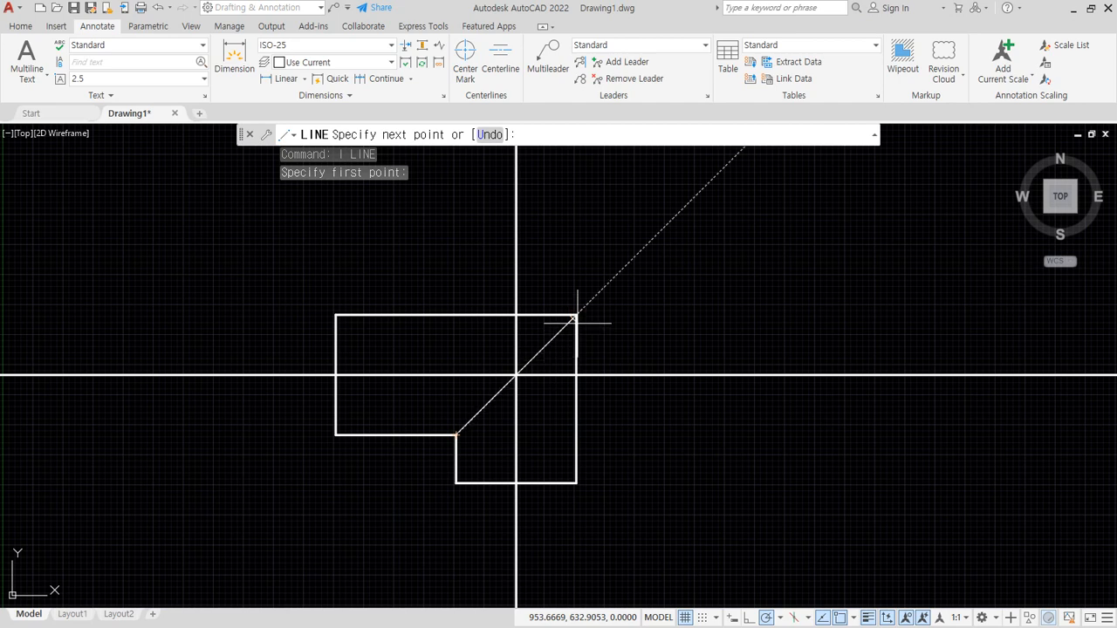
pyautogui.click(576, 315)
pyautogui.hotkey('ctrl', 'z')
pyautogui.click(577, 315)
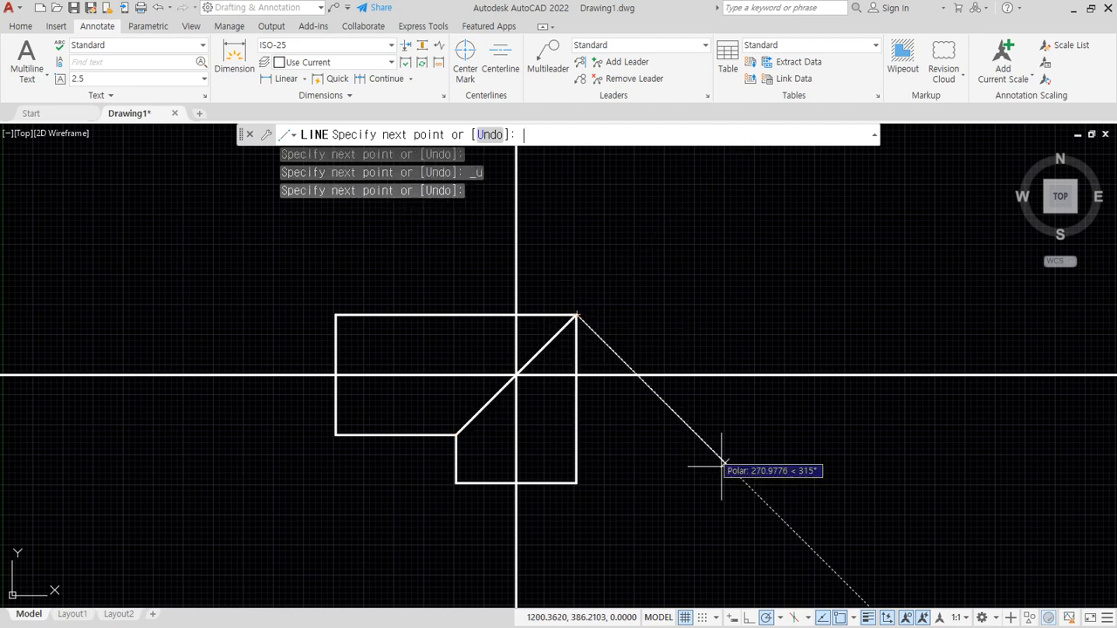
pyautogui.press('Return')
# - Draw a construction line at 30 degrees through the point where the horizontal construction line meets the outline's left edge
pyautogui.scroll(2, 430, 364)
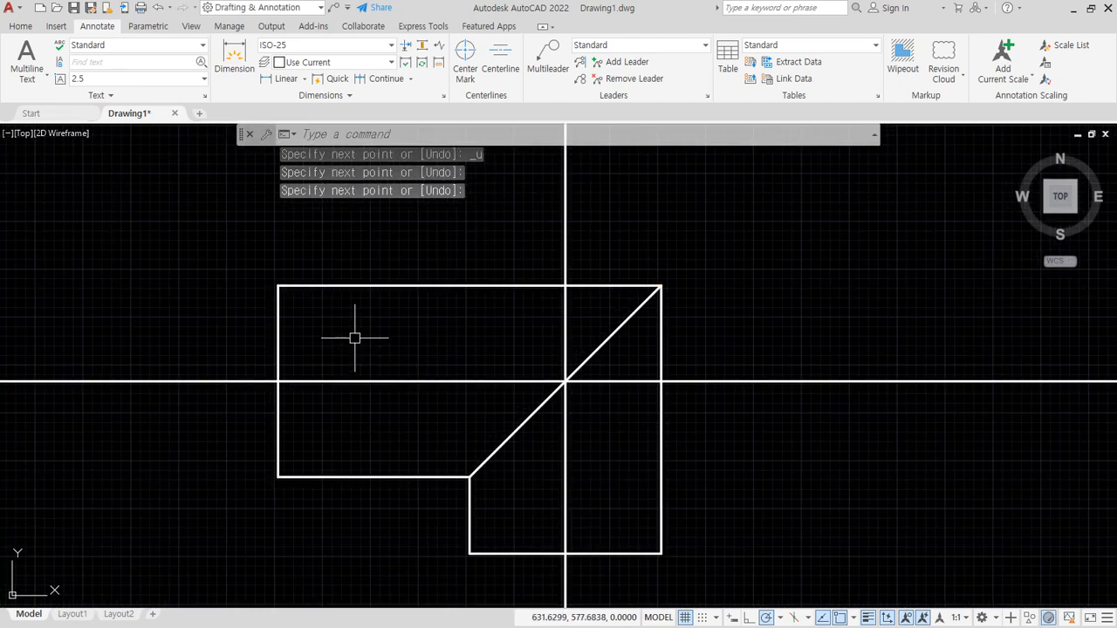
pyautogui.write('XL')
pyautogui.press('Return')
pyautogui.write('a')
pyautogui.press('Return')
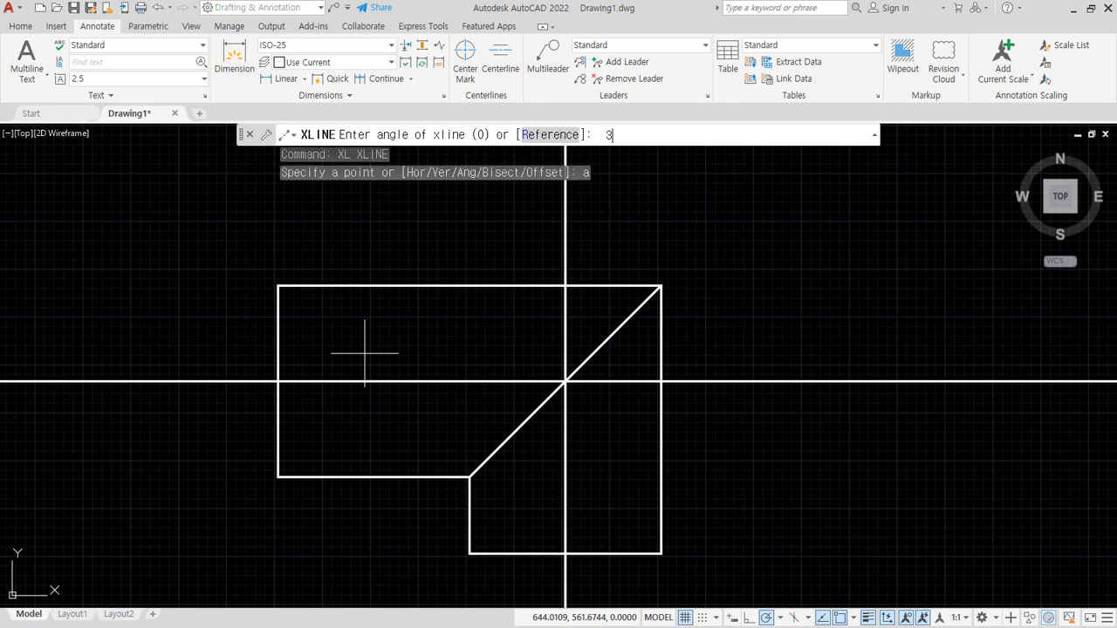
pyautogui.write('30')
pyautogui.press('Return')
pyautogui.click(278, 382)
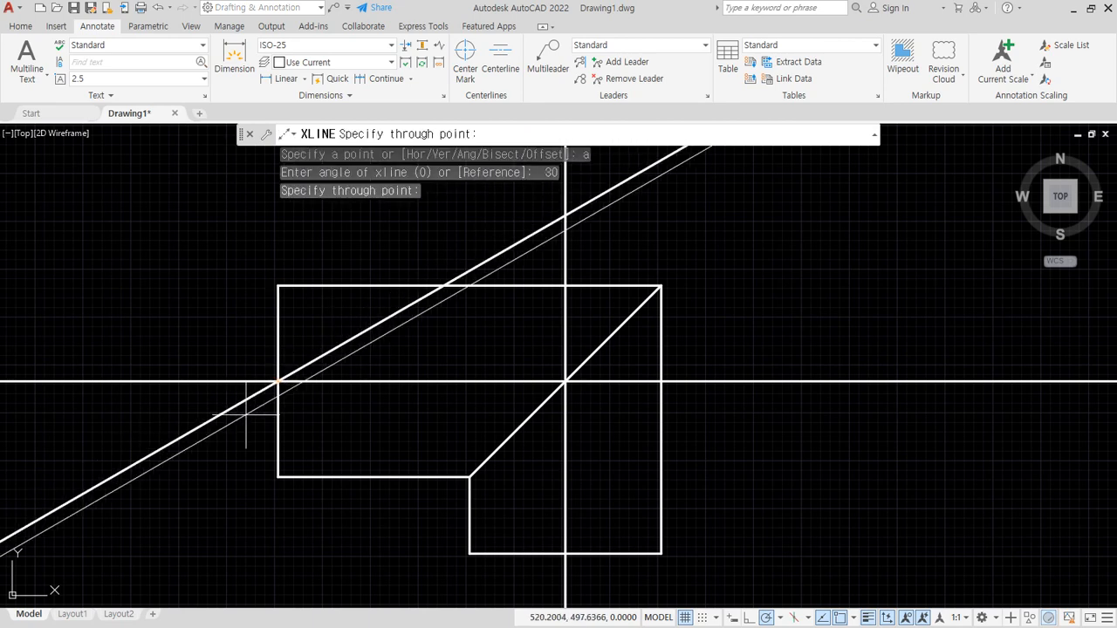
pyautogui.press('Return')
# - Offset the 30-degree construction line 100 toward the lower right
pyautogui.write('o')
pyautogui.press('Return')
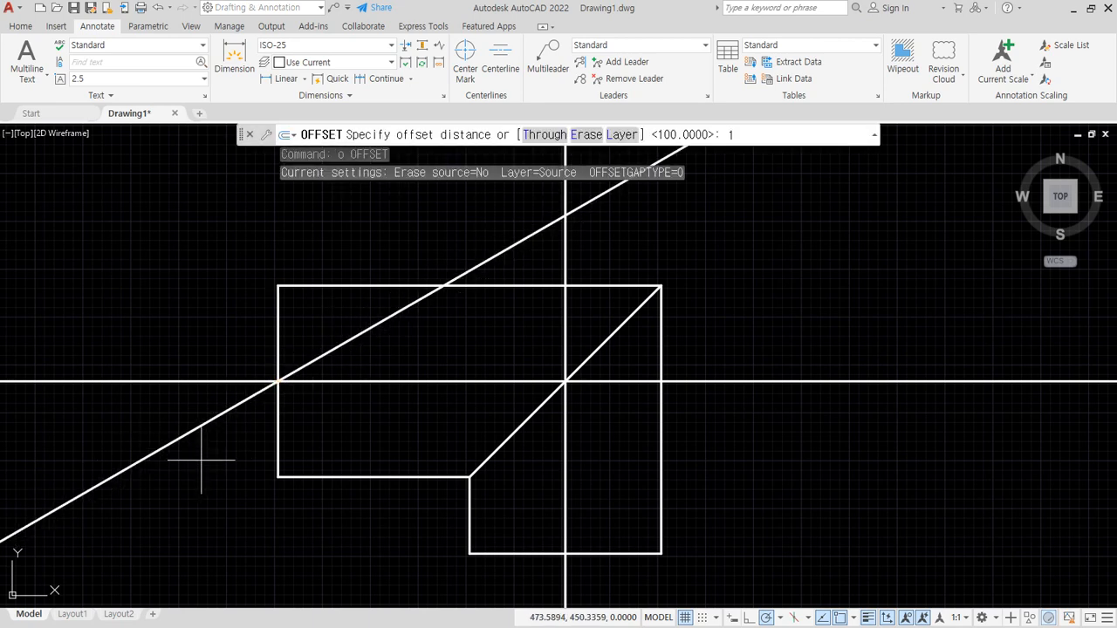
pyautogui.write('100')
pyautogui.press('Return')
pyautogui.click(362, 333)
pyautogui.click(407, 339)
pyautogui.press('Return')
pyautogui.press('Return')
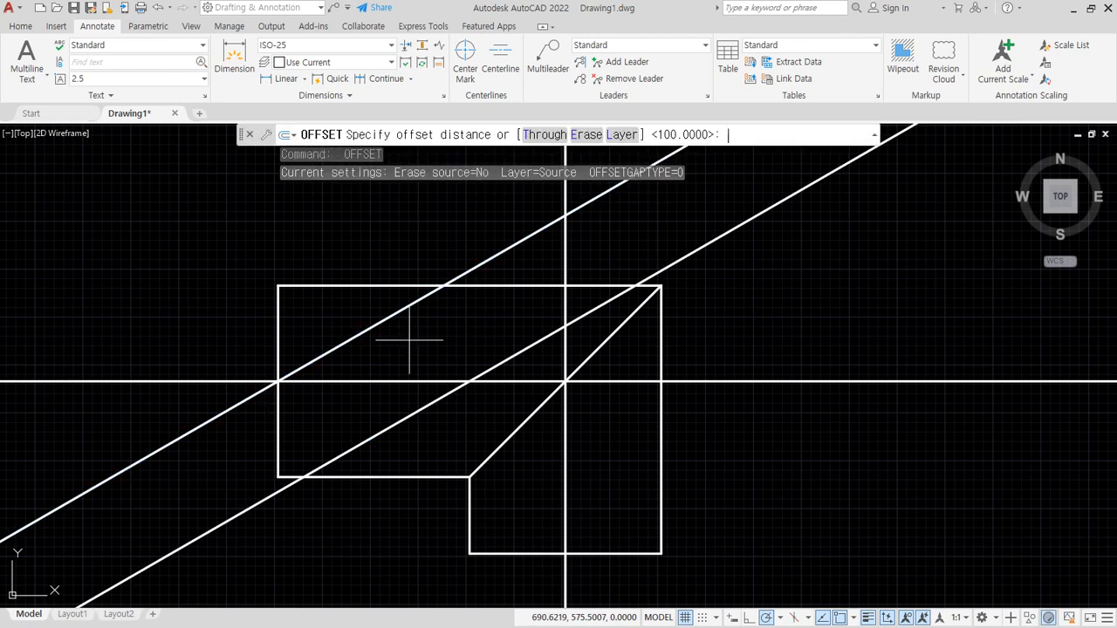
# - Offset the new slanted line 120 toward the lower right and erase the original 30-degree line
pyautogui.write('120')
pyautogui.press('Return')
pyautogui.click(513, 358)
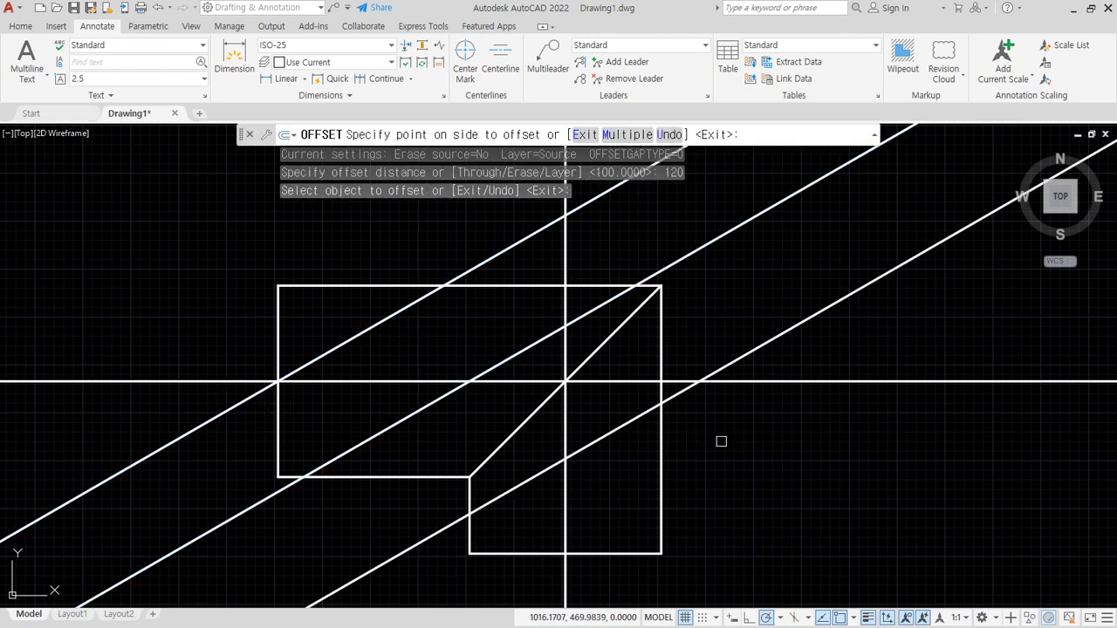
pyautogui.click(721, 441)
pyautogui.press('Return')
pyautogui.click(518, 248)
pyautogui.press('Delete')
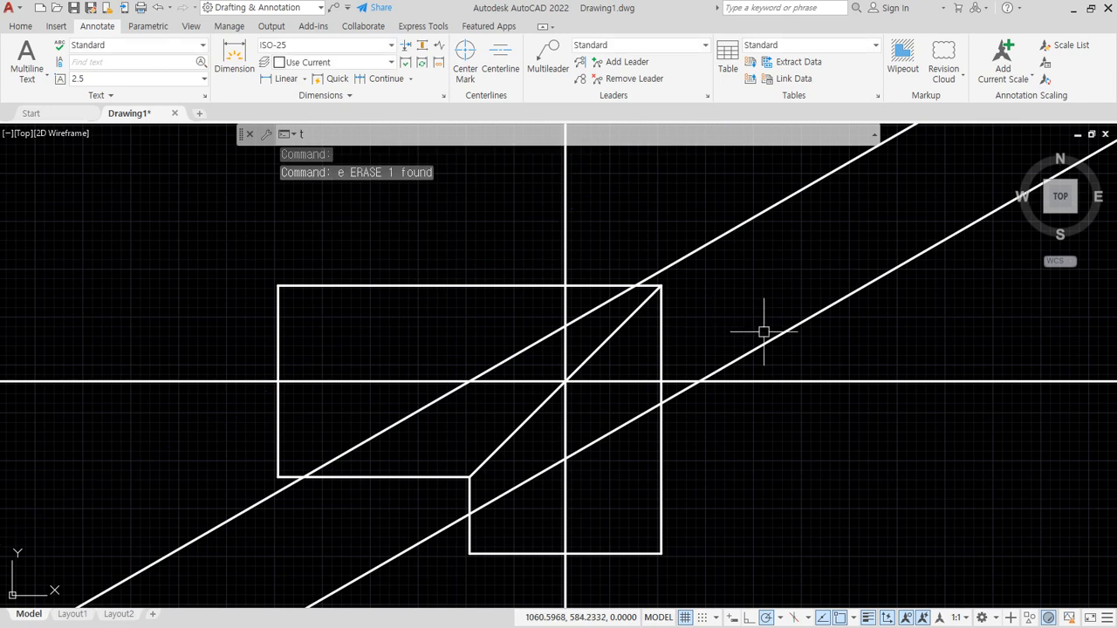
# - Trim both ends of the two remaining slanted lines outside the outline, using fence lines
pyautogui.write('tr')
pyautogui.press('Return')
pyautogui.click(685, 184)
pyautogui.click(917, 314)
pyautogui.press('Return')
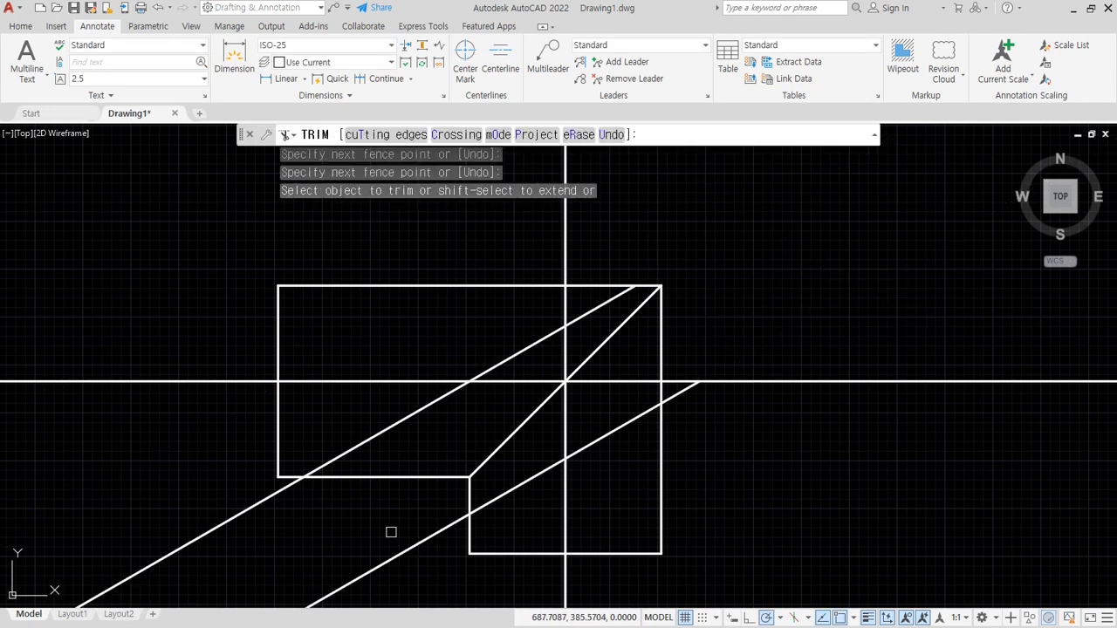
pyautogui.click(414, 585)
pyautogui.click(169, 499)
pyautogui.press('Return')
pyautogui.press('Return')
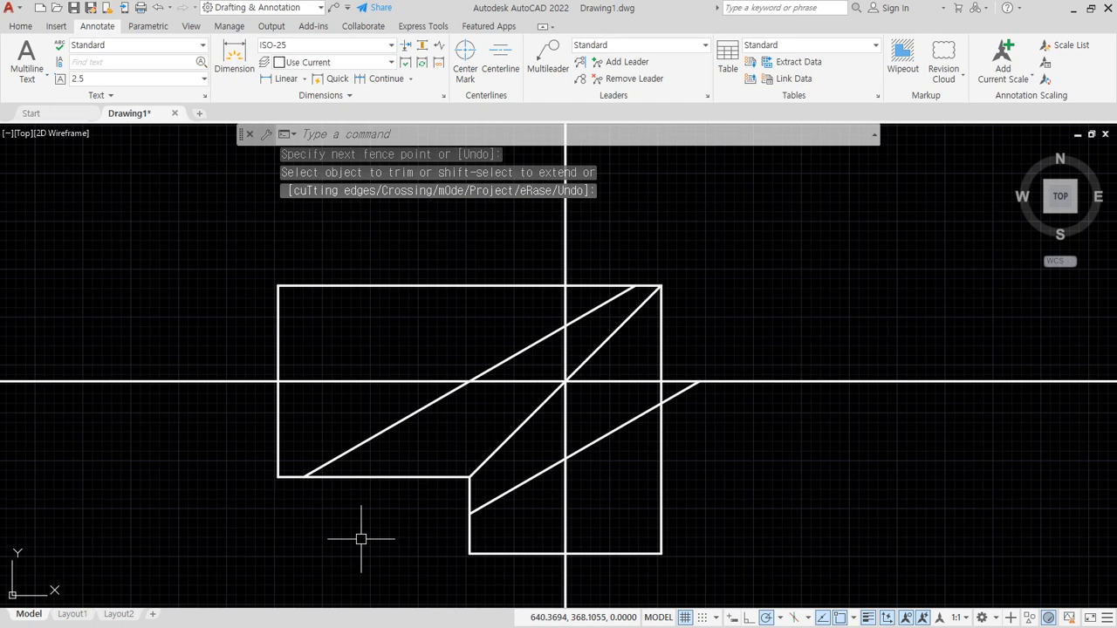
# - Fillet the remaining horizontal and vertical construction lines into a sharp corner on the diagonal
pyautogui.moveTo(361, 538); pyautogui.dragTo(389, 504, button='middle')
pyautogui.write('f')
pyautogui.press('Return')
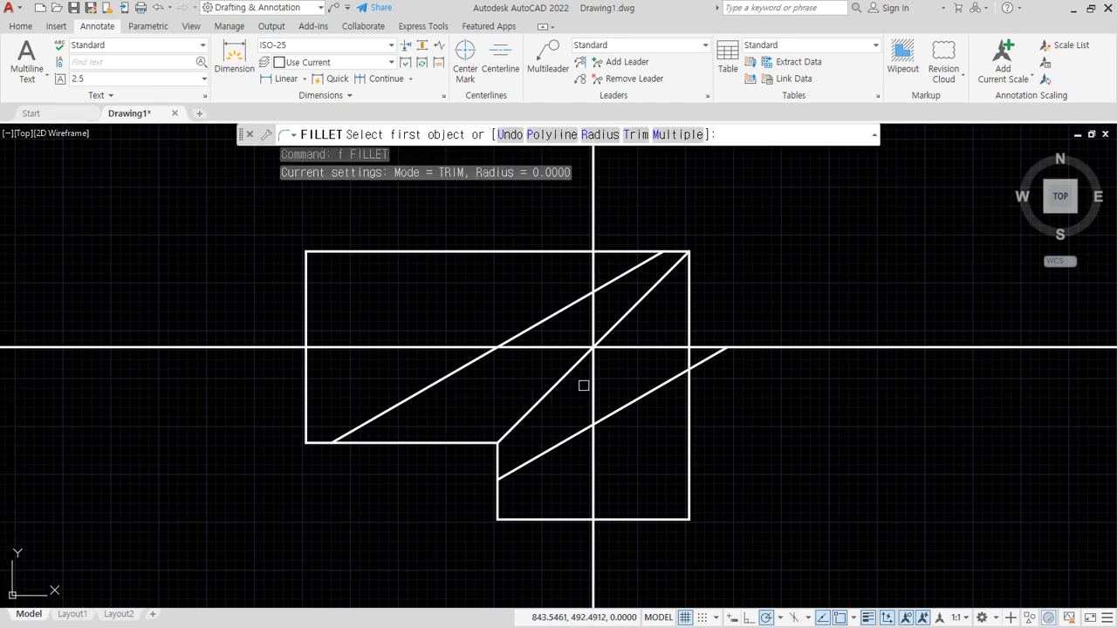
pyautogui.click(592, 385)
pyautogui.click(569, 348)
# - Trim the lower slanted line's stub that extends past the outline's right edge
pyautogui.moveTo(400, 562); pyautogui.dragTo(398, 516, button='middle')
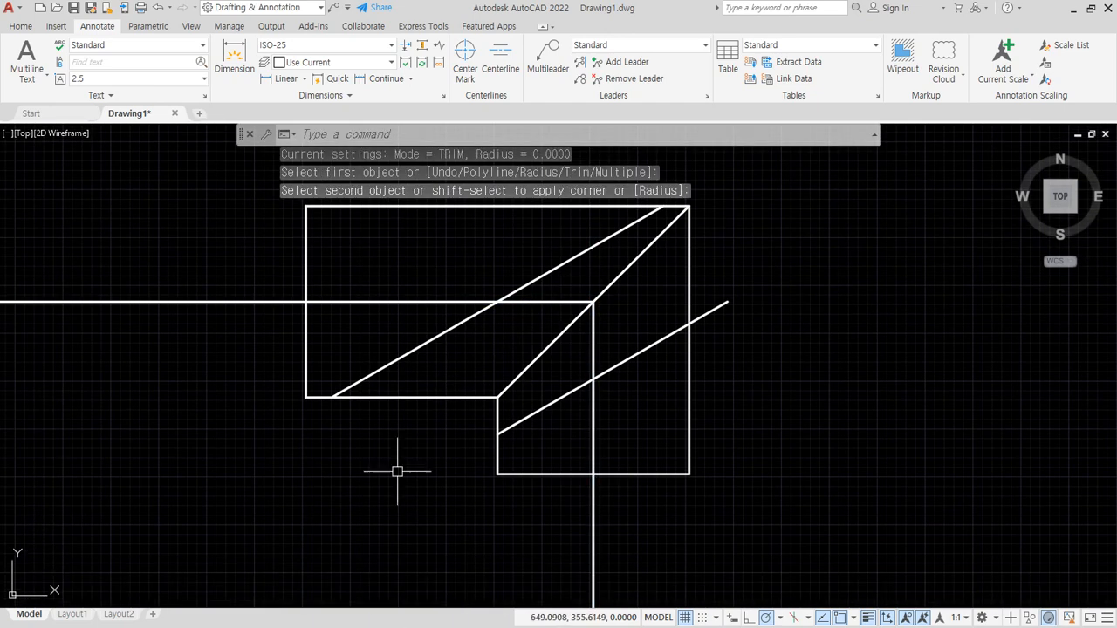
pyautogui.write('tr')
pyautogui.press('Return')
pyautogui.click(717, 308)
pyautogui.press('Return')
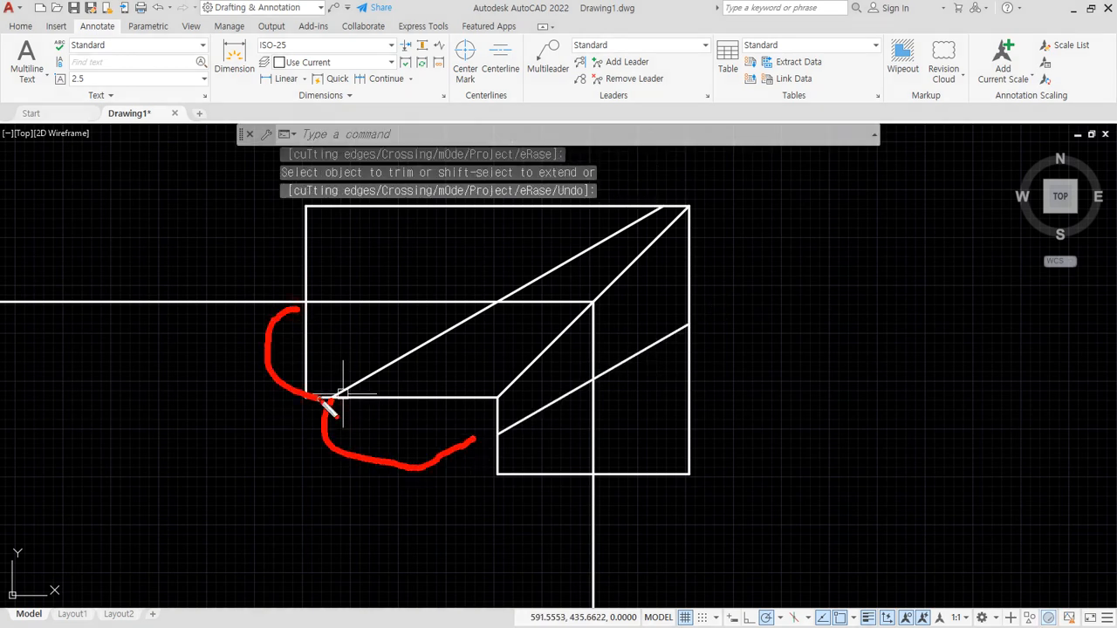
# - Add a linear dimension rotated 30 degrees from the outline's left-edge intersection with the horizontal construction line to the upper slanted line's lower end
pyautogui.moveTo(340, 394); pyautogui.dragTo(339, 397)
pyautogui.click(285, 78)
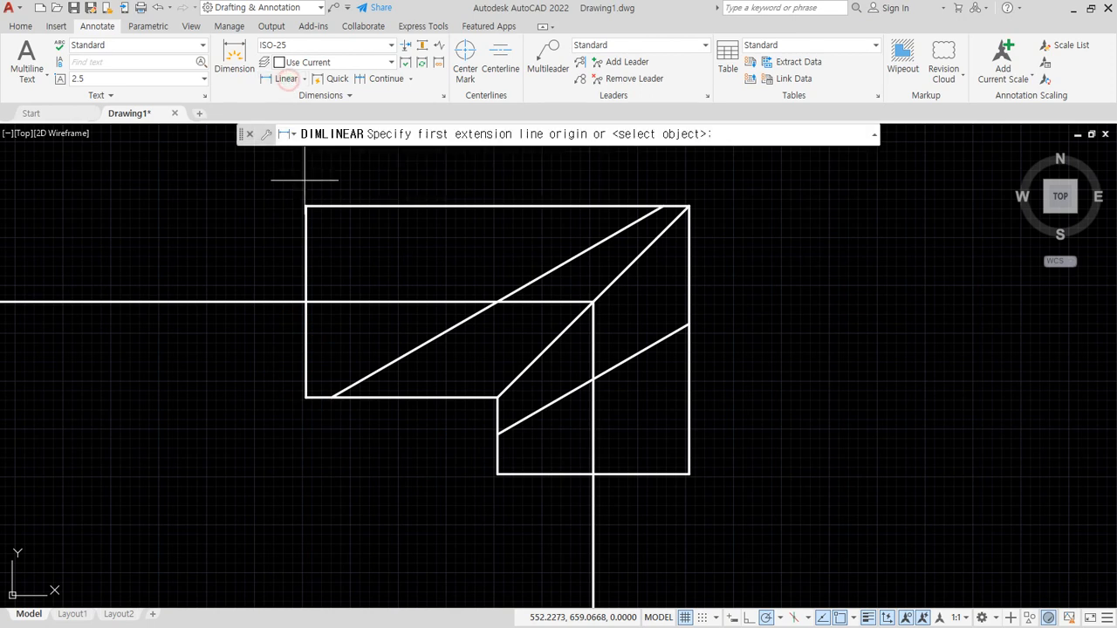
pyautogui.click(306, 302)
pyautogui.click(331, 397)
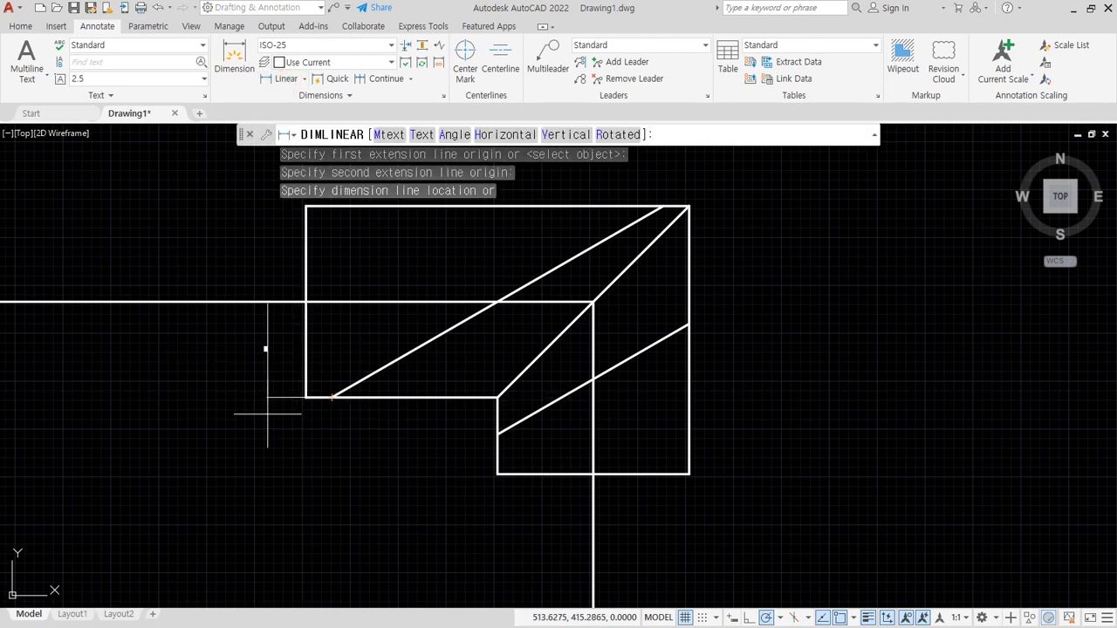
pyautogui.click(617, 132)
pyautogui.write('300')
pyautogui.press('Return')
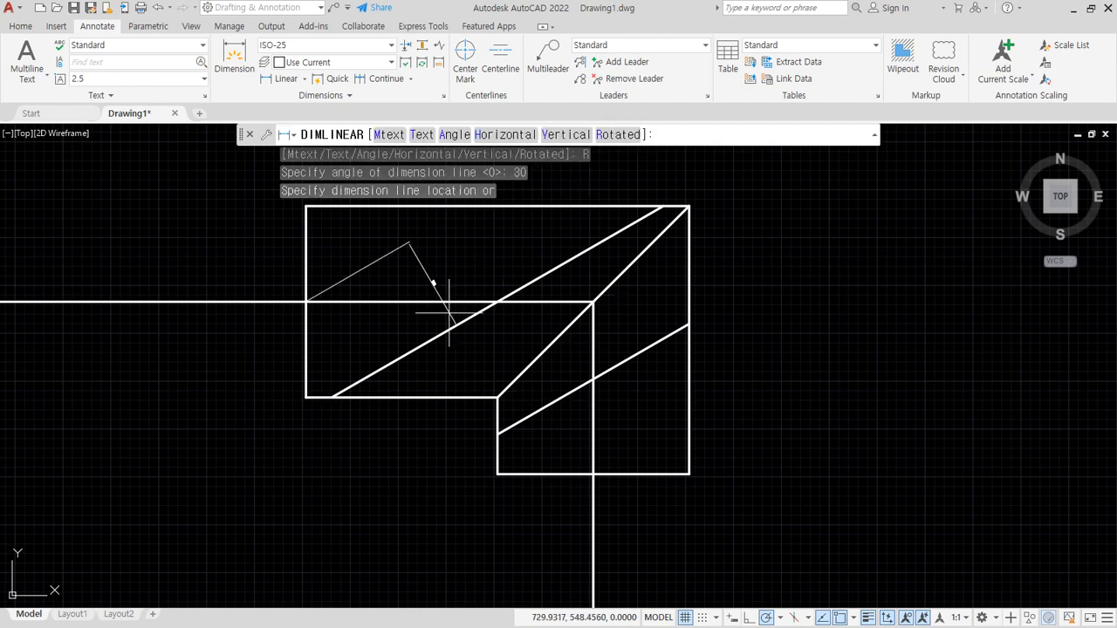
pyautogui.click(277, 423)
pyautogui.scroll(6, 265, 373)
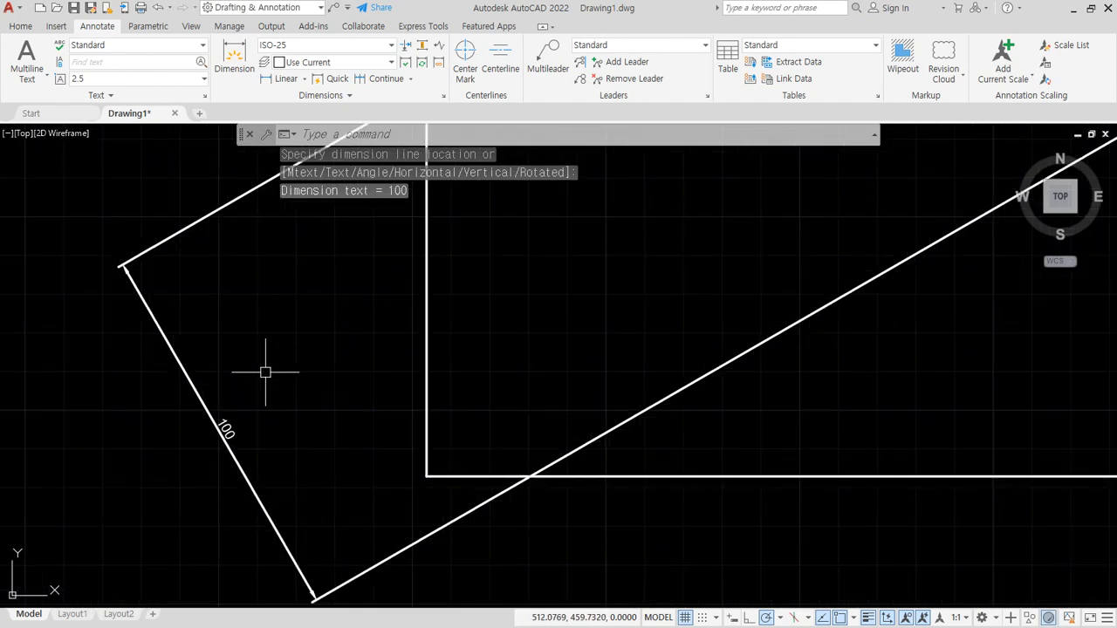
pyautogui.scroll(-4, 265, 372)
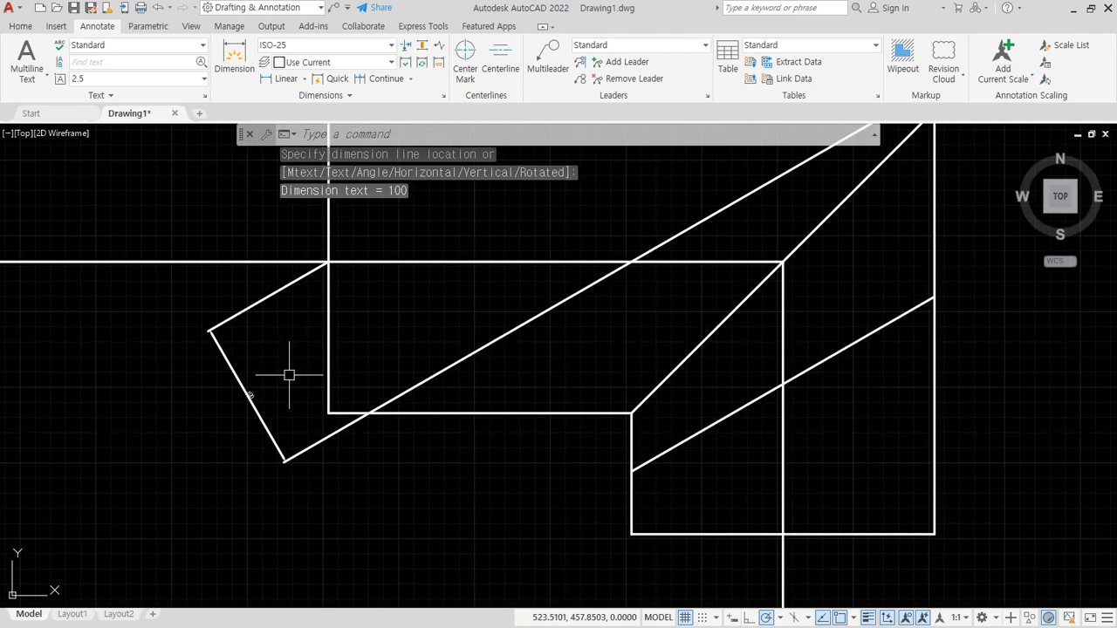
# - Add a linear dimension rotated 30 degrees between the lower ends of both slanted lines, its dimension line aligned with the existing rotated one
pyautogui.click(285, 81)
pyautogui.click(371, 413)
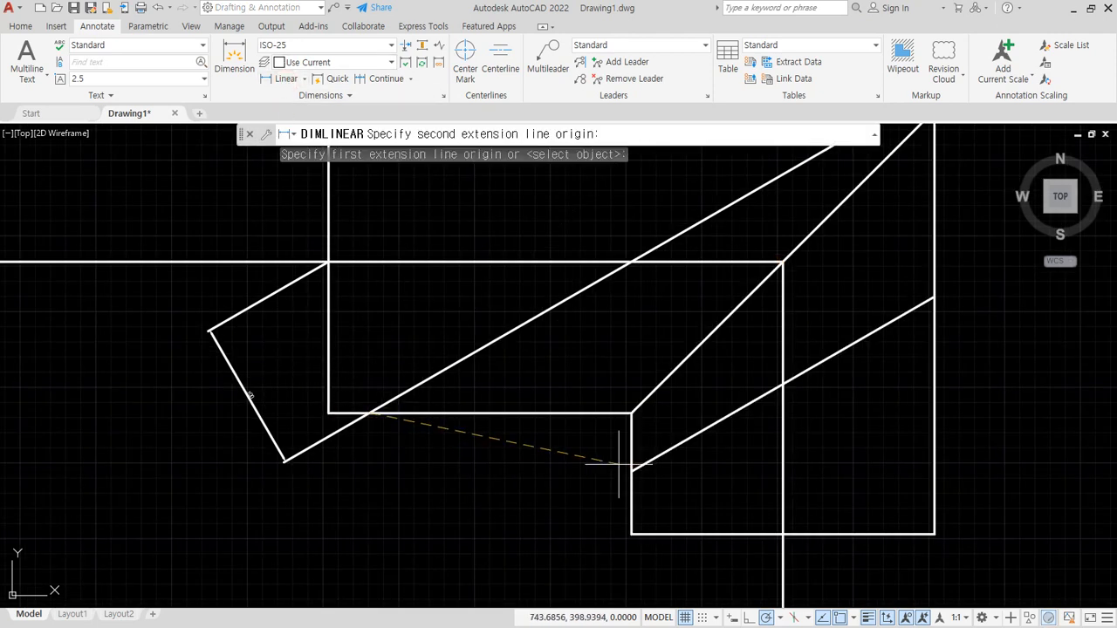
pyautogui.click(632, 470)
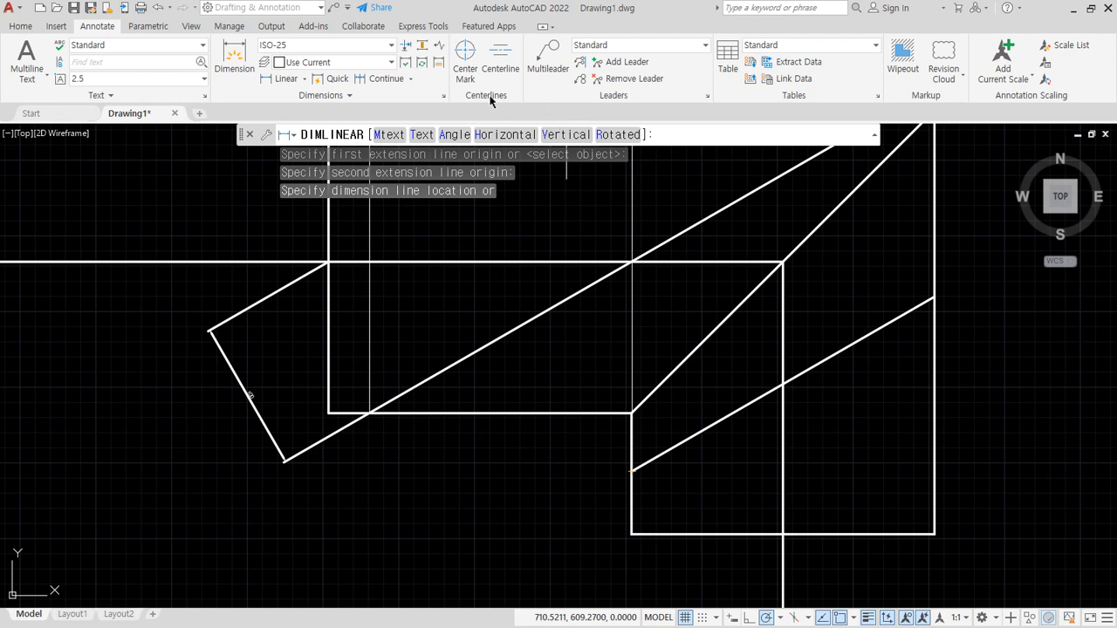
pyautogui.click(605, 137)
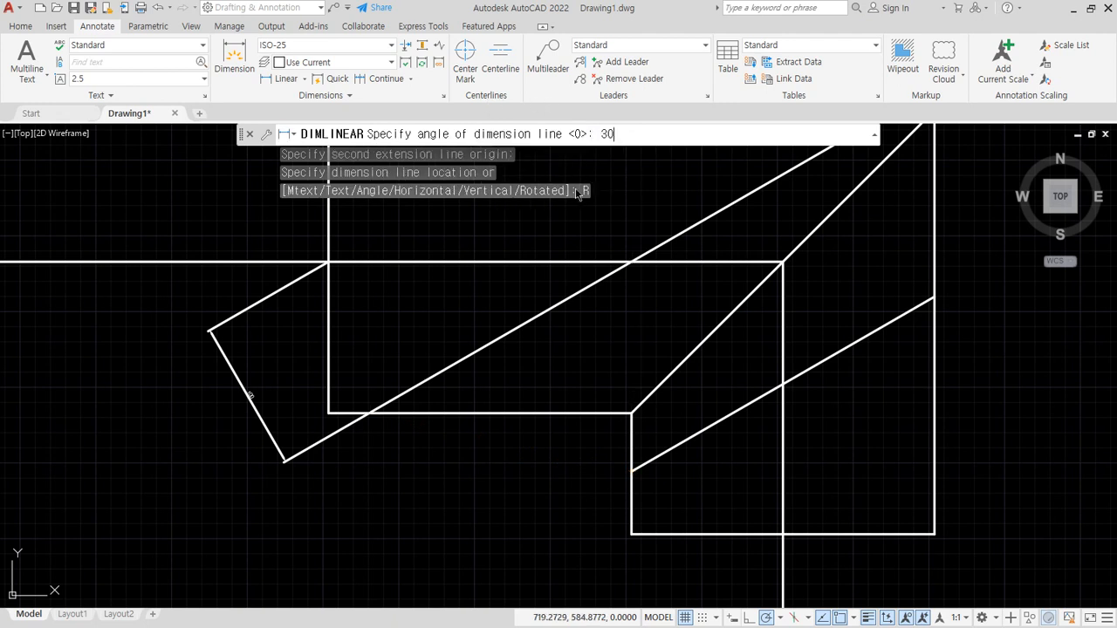
pyautogui.write('30')
pyautogui.press('Return')
pyautogui.scroll(3, 280, 480)
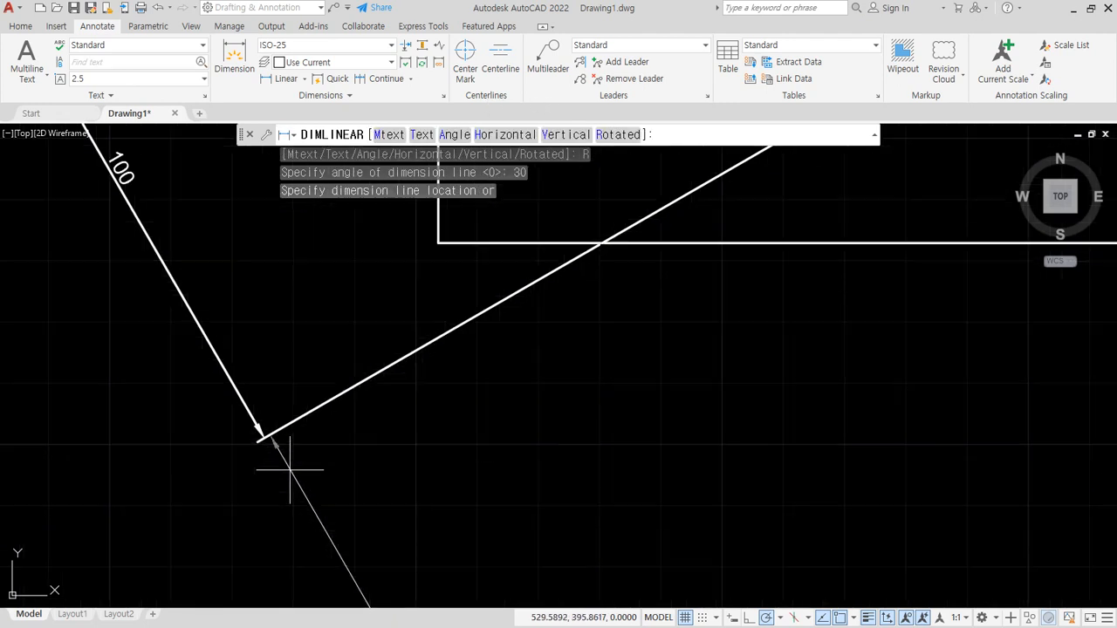
pyautogui.scroll(2, 290, 469)
pyautogui.click(247, 419)
pyautogui.scroll(-4, 267, 434)
pyautogui.moveTo(373, 509); pyautogui.dragTo(342, 436, button='middle')
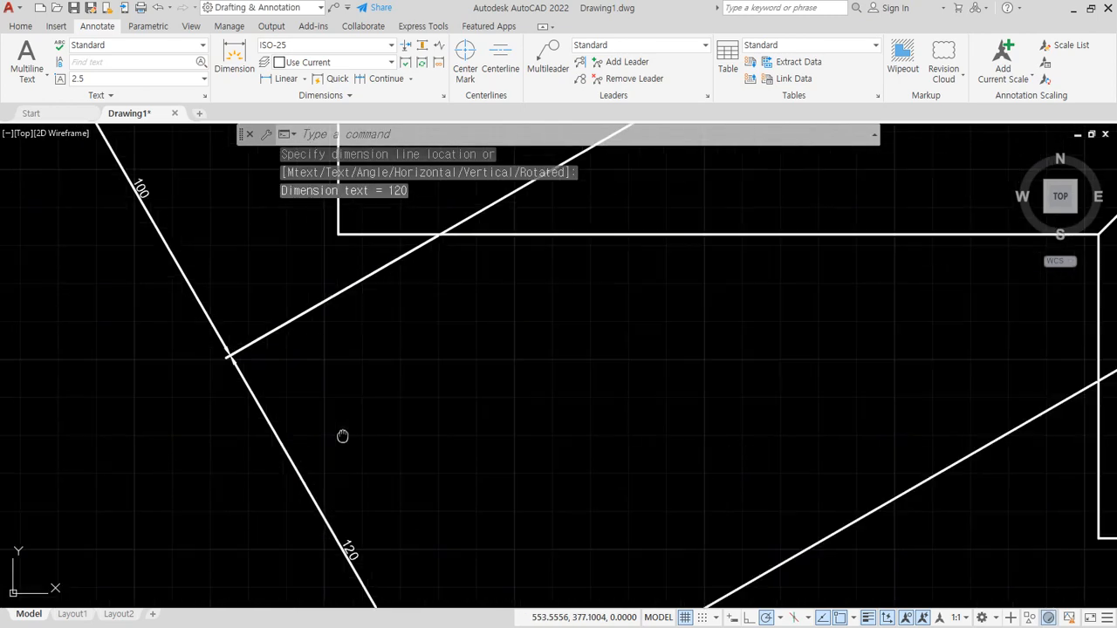
pyautogui.scroll(3, 336, 487)
pyautogui.scroll(-3, 334, 528)
pyautogui.moveTo(368, 533)
pyautogui.mouseDown(button='middle')
pyautogui.moveTo(376, 422)
pyautogui.moveTo(394, 434)
pyautogui.mouseUp(button='middle')
pyautogui.scroll(2, 342, 473)
pyautogui.scroll(-4, 339, 474)
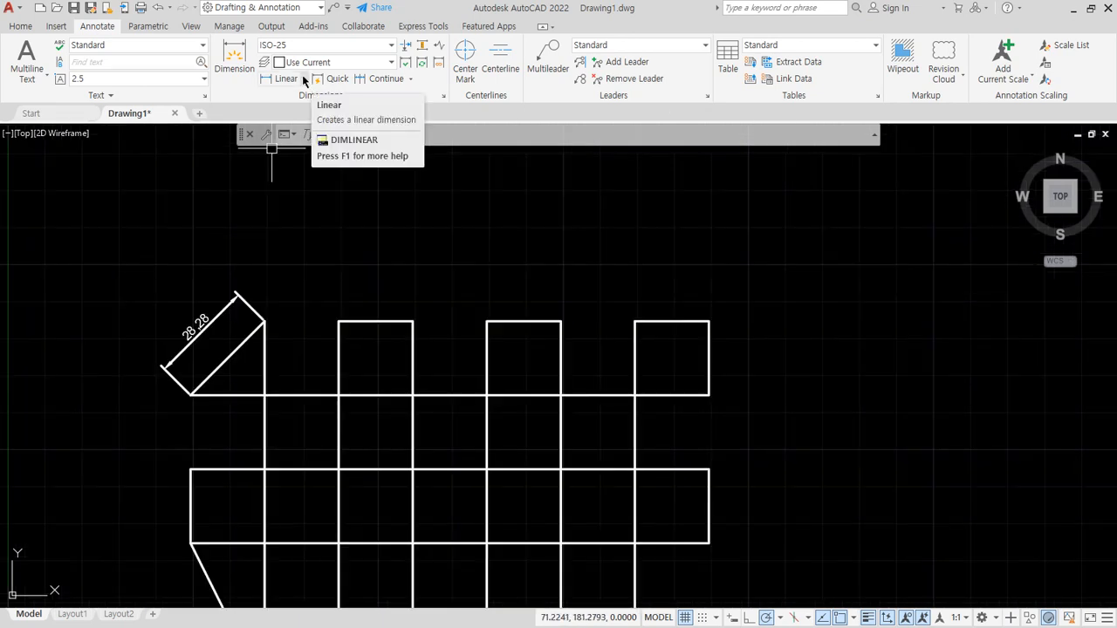
# - Add aligned dimensions to the top and right edges of the grid figure's upper-right square, placed outside the figure
pyautogui.click(304, 78)
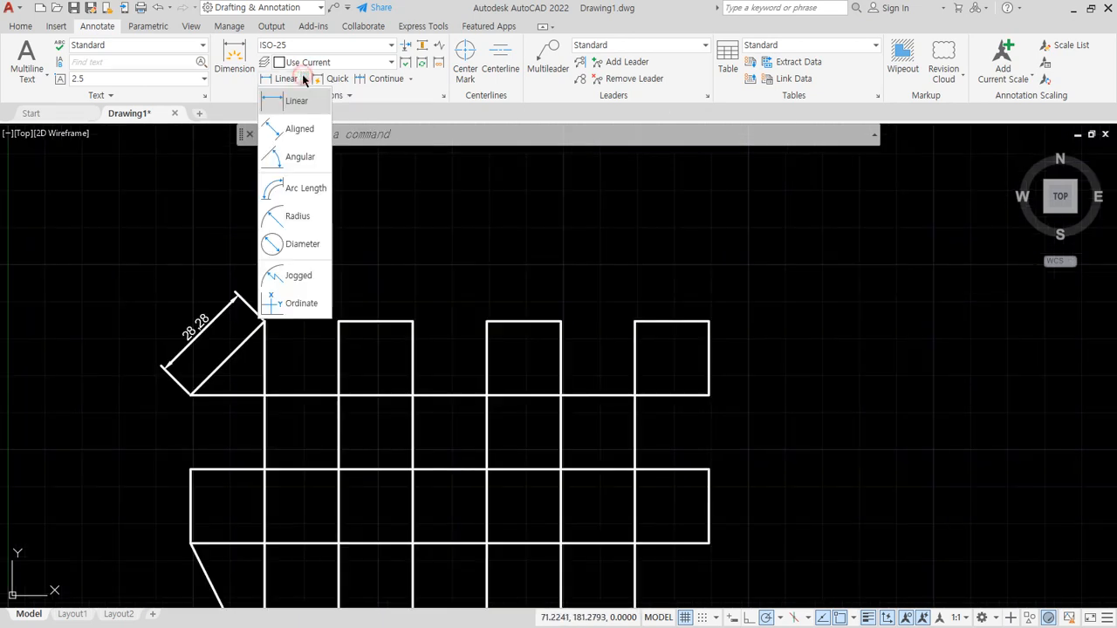
pyautogui.click(302, 130)
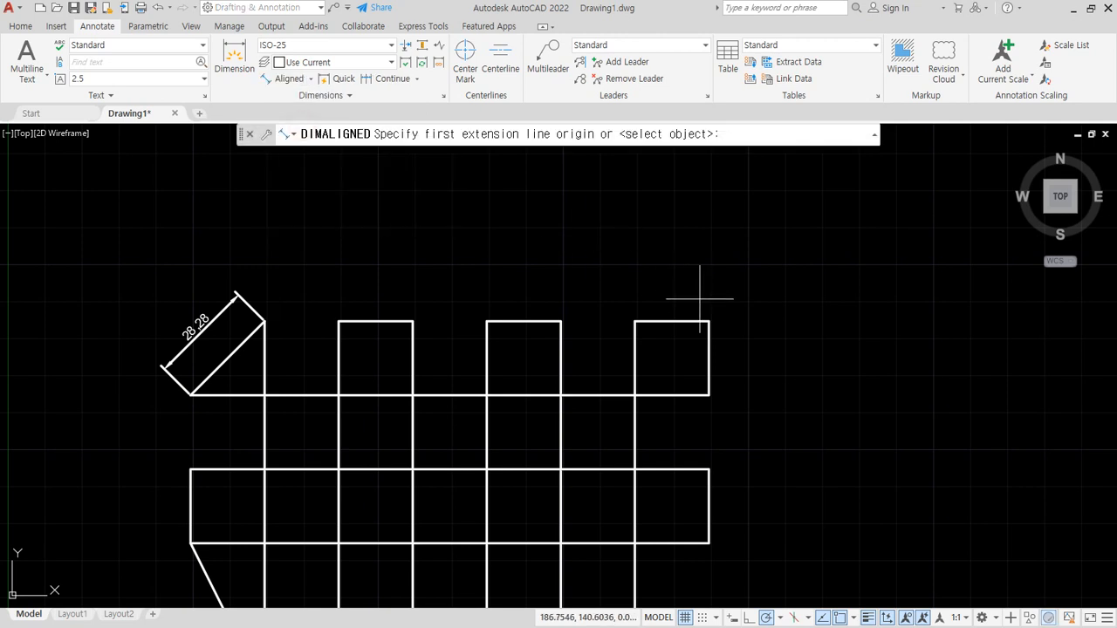
pyautogui.scroll(2, 703, 300)
pyautogui.moveTo(672, 332); pyautogui.dragTo(552, 322, button='middle')
pyautogui.click(447, 324)
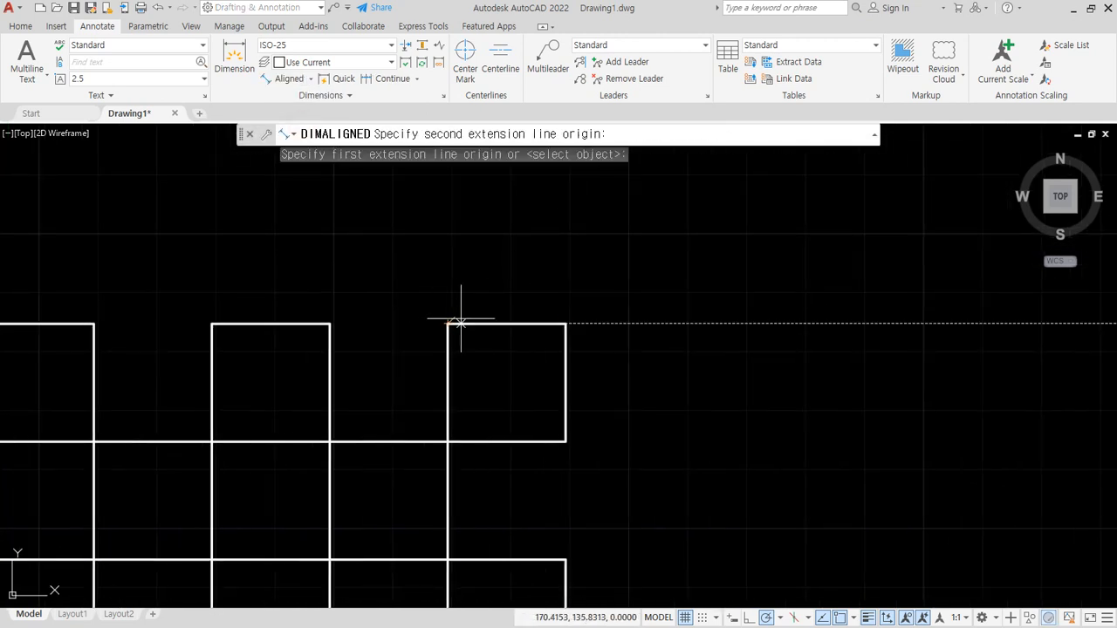
pyautogui.click(565, 324)
pyautogui.click(550, 272)
pyautogui.press('Return')
pyautogui.click(565, 323)
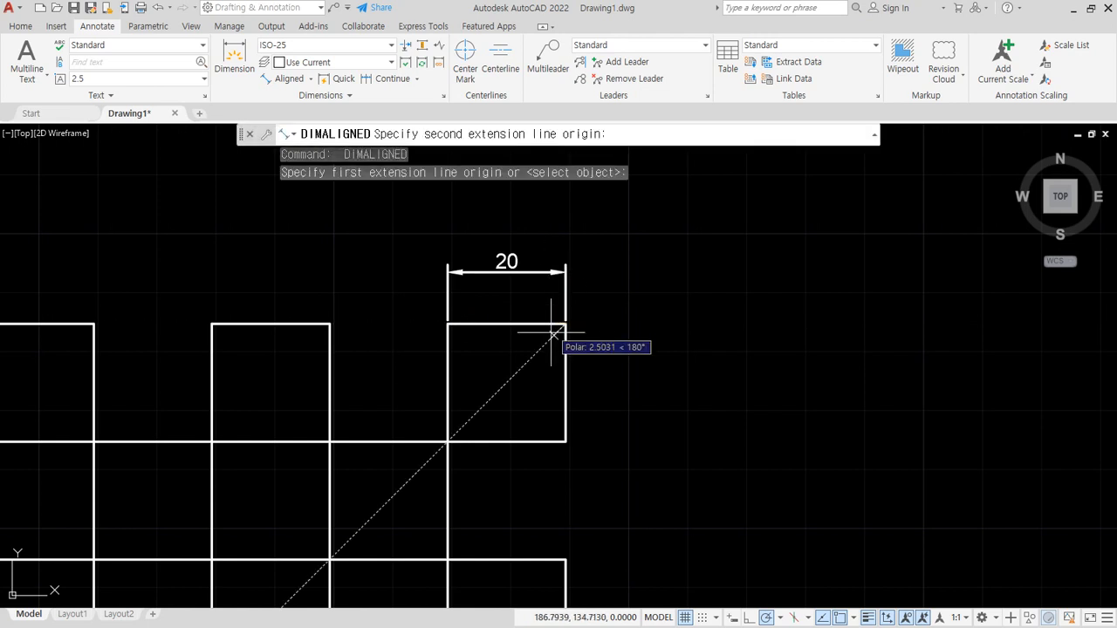
pyautogui.click(566, 442)
pyautogui.click(621, 419)
# - Erase the existing dimension along the slanted edge at the grid figure's upper-left corner
pyautogui.scroll(-2, 238, 412)
pyautogui.moveTo(237, 412); pyautogui.dragTo(906, 392, button='middle')
pyautogui.scroll(4, 652, 346)
pyautogui.click(596, 347)
pyautogui.click(474, 300)
pyautogui.press('Delete')
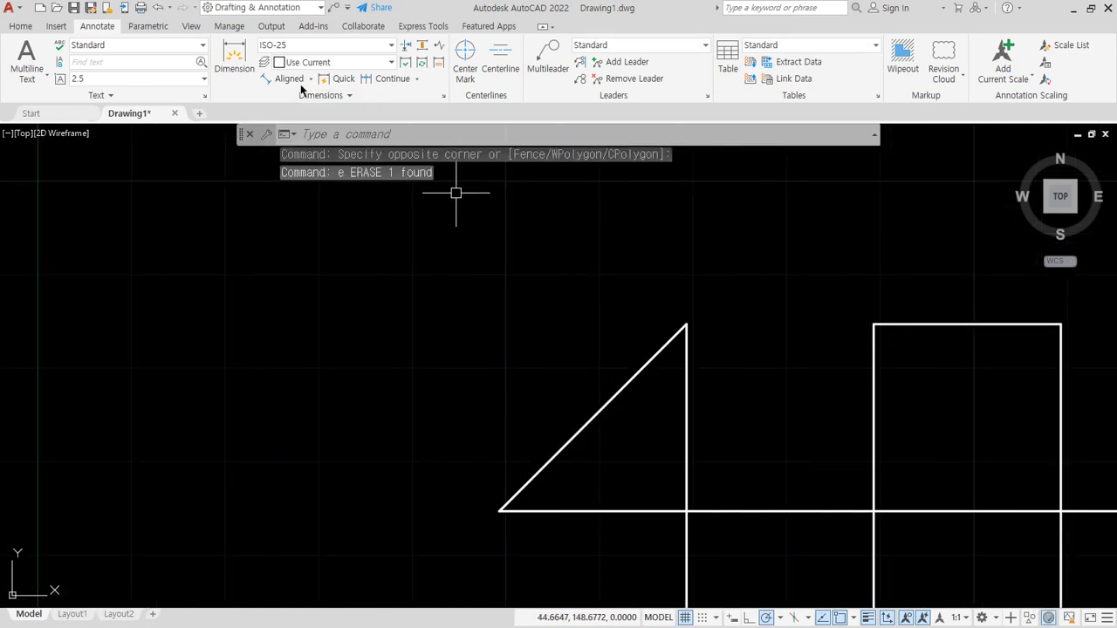
# - Add an aligned dimension to the upper-left slanted edge, from its upper end to its lower end, placed outside the figure
pyautogui.press('Return')
pyautogui.click(686, 324)
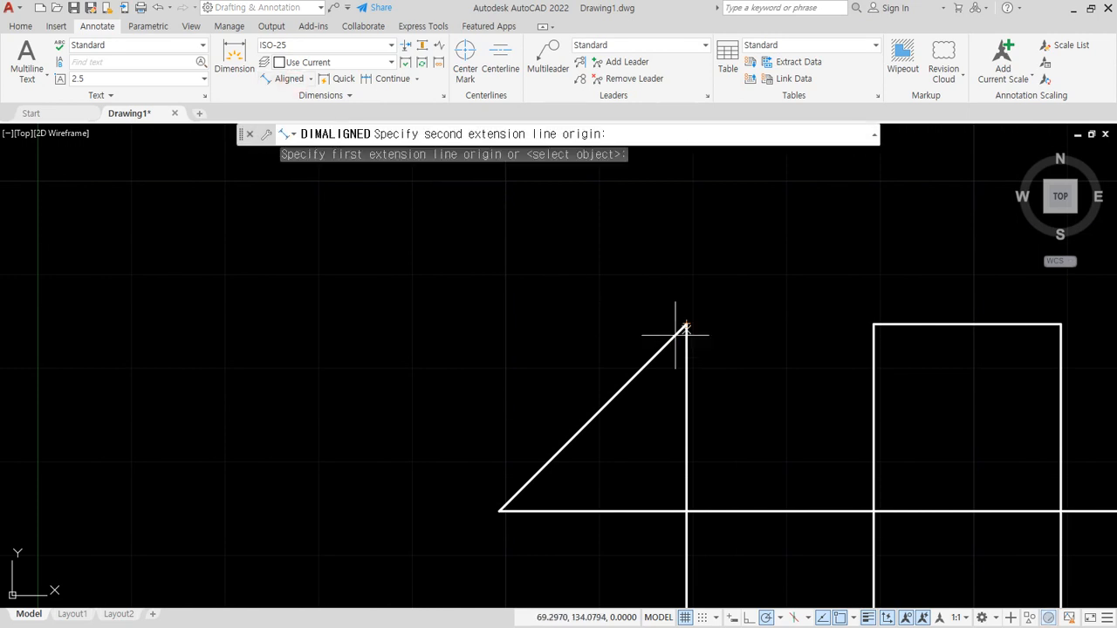
pyautogui.click(499, 511)
pyautogui.click(457, 439)
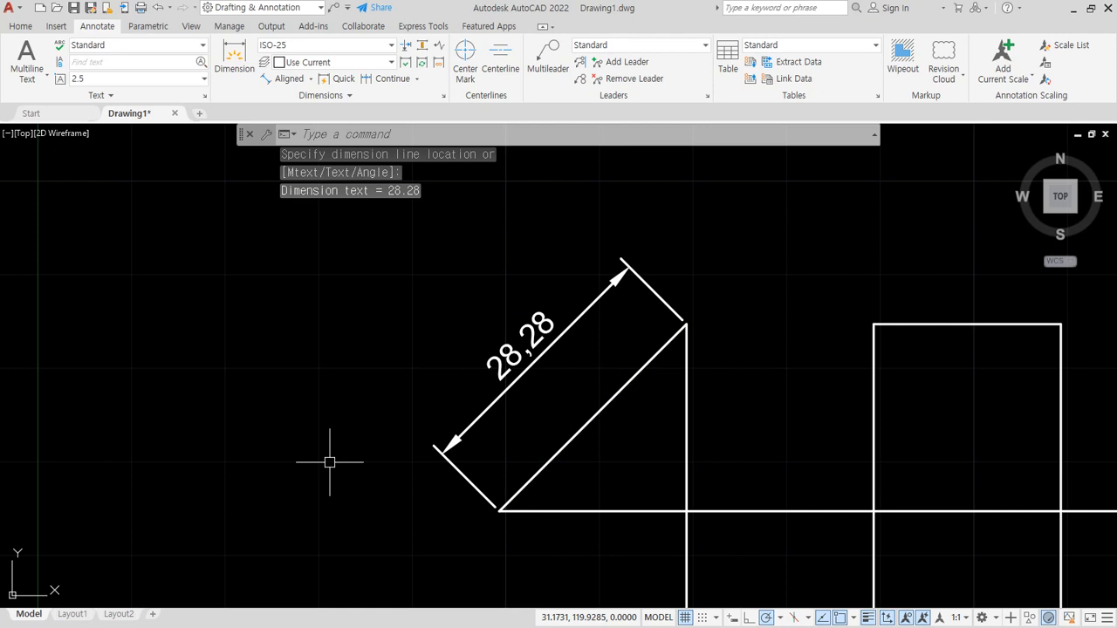
# - Erase the aligned dimension just placed on the upper-left slanted edge
pyautogui.click(506, 424)
pyautogui.click(424, 379)
pyautogui.write('e')
pyautogui.press('Return')
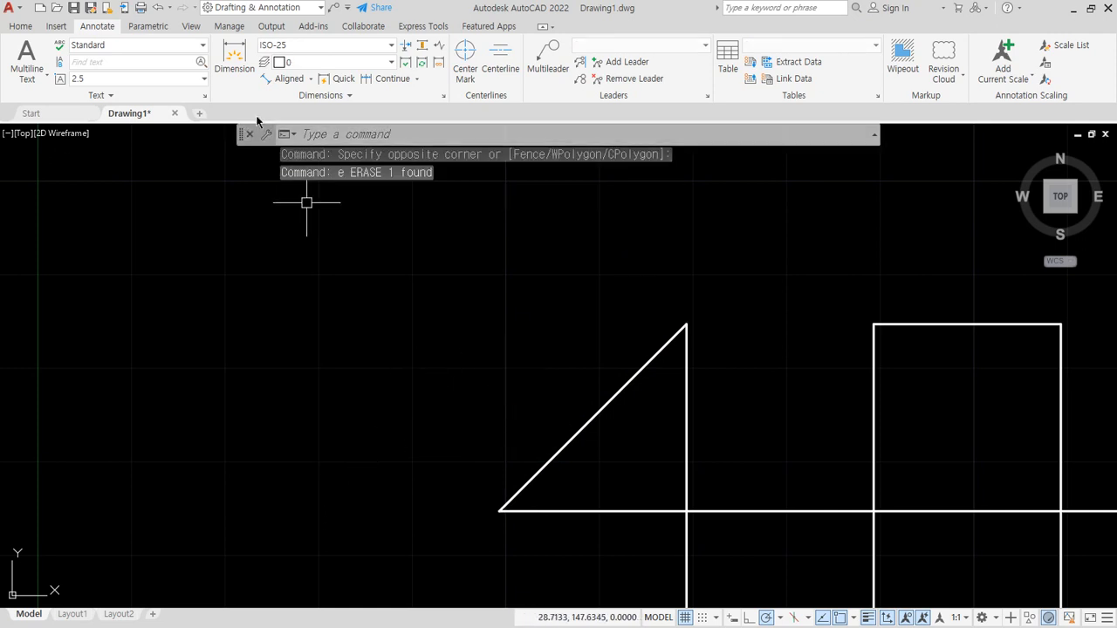
# - Dimension the upper-left slanted edge with an aligned dimension from its lower end to its upper end, placed outside the figure
pyautogui.click(289, 80)
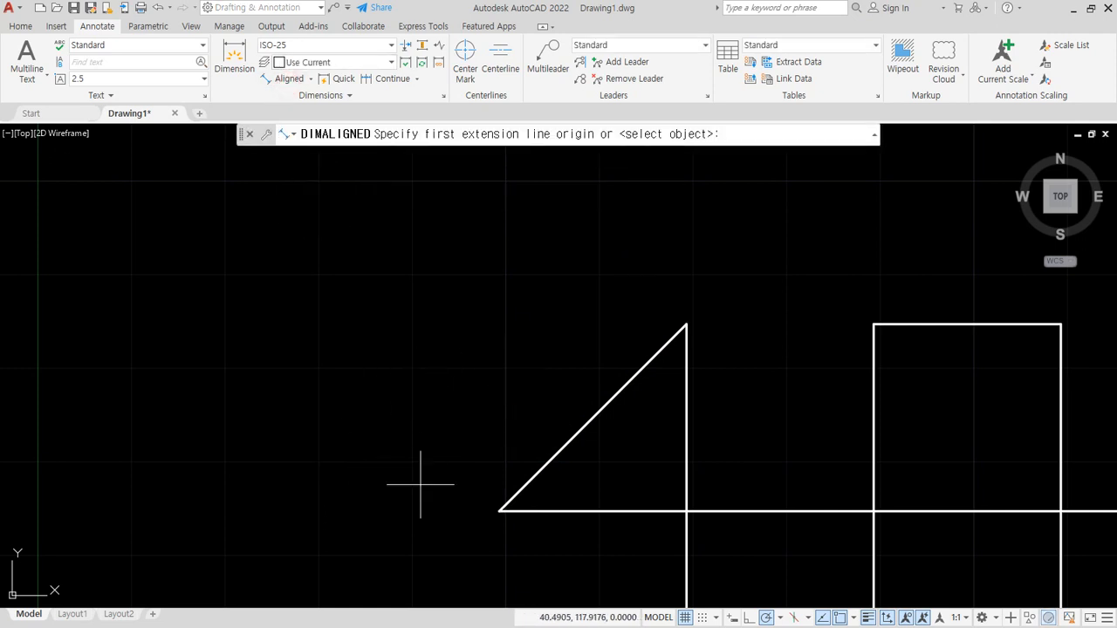
pyautogui.click(510, 513)
pyautogui.click(686, 325)
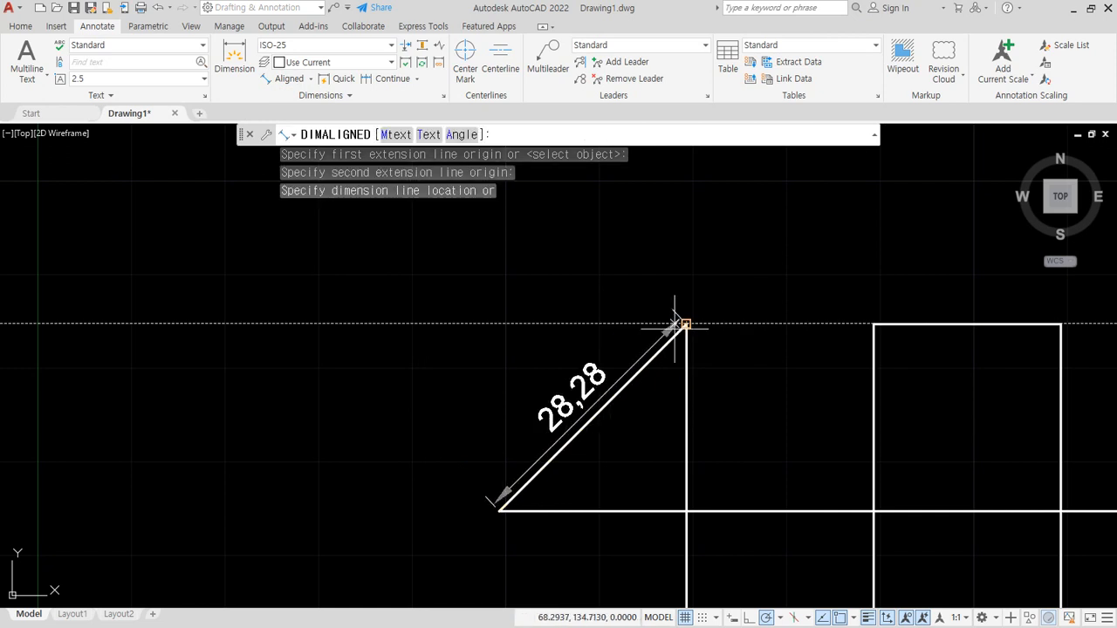
pyautogui.click(542, 323)
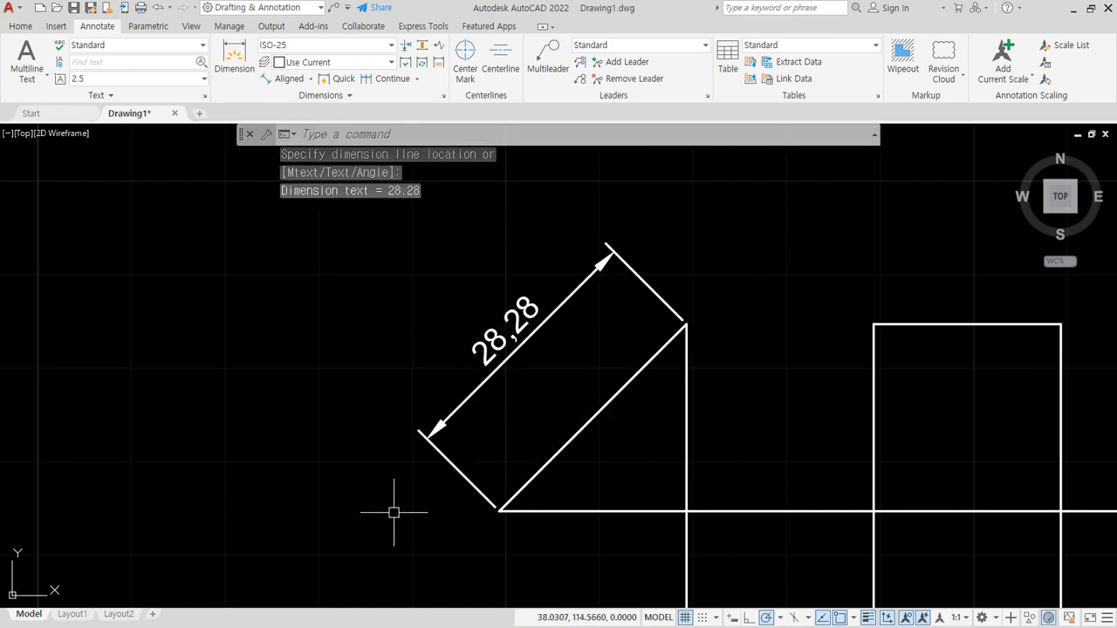
# - Add an aligned dimension to the slanted edge at the grid figure's lower-left corner, placed outside the figure
pyautogui.scroll(-4, 458, 519)
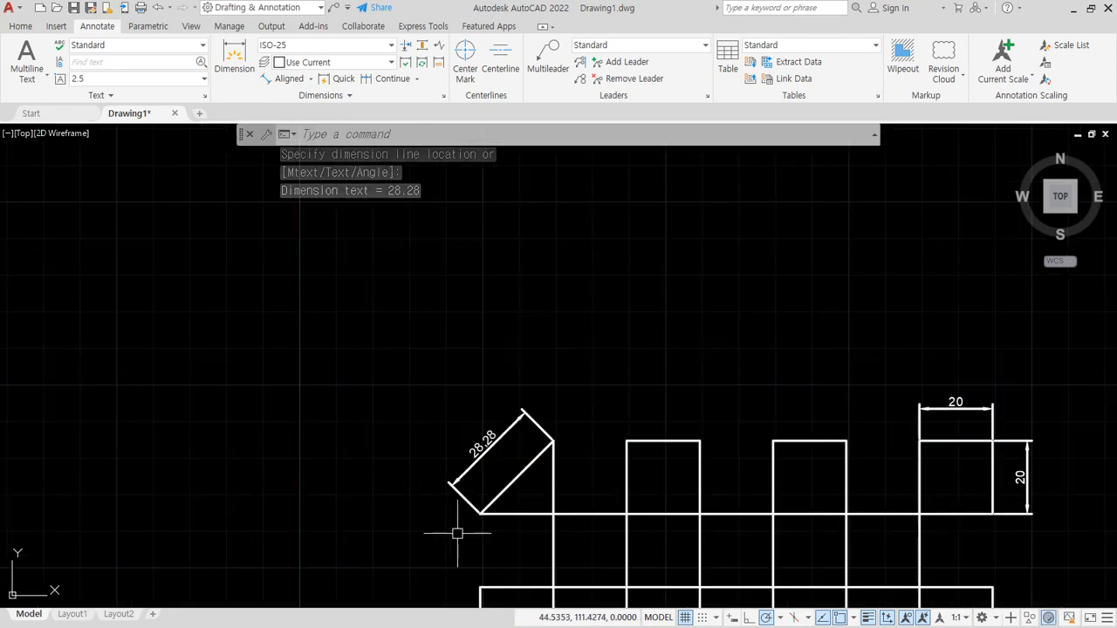
pyautogui.moveTo(456, 532)
pyautogui.mouseDown(button='middle')
pyautogui.moveTo(278, 123)
pyautogui.moveTo(312, 200)
pyautogui.mouseUp(button='middle')
pyautogui.click(278, 79)
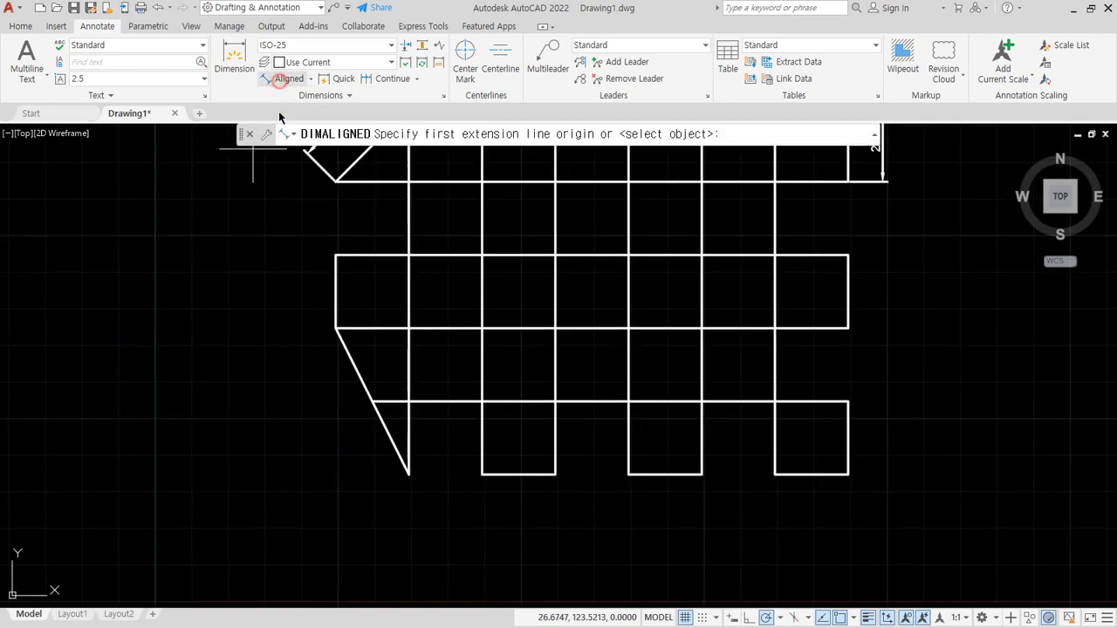
pyautogui.click(336, 329)
pyautogui.click(409, 475)
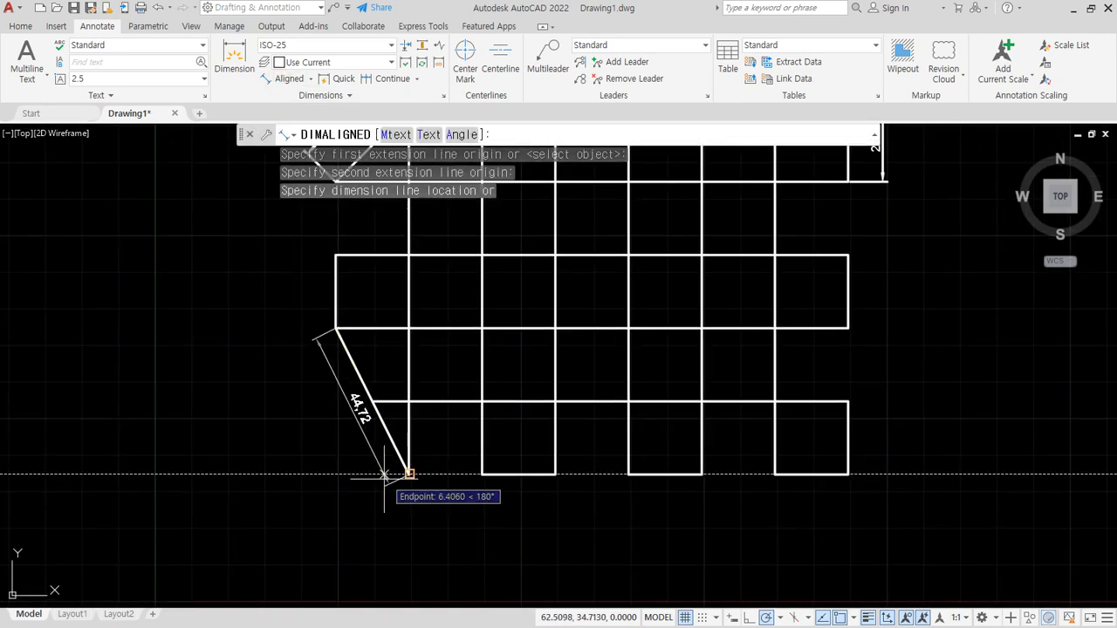
pyautogui.click(365, 482)
pyautogui.scroll(3, 340, 431)
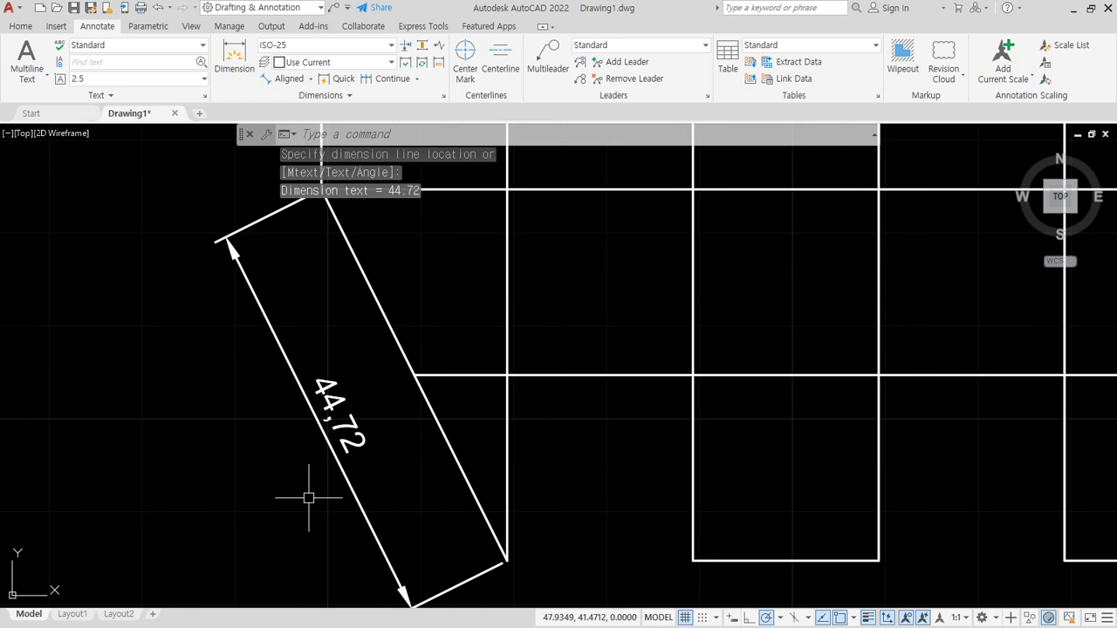
pyautogui.scroll(-2, 363, 484)
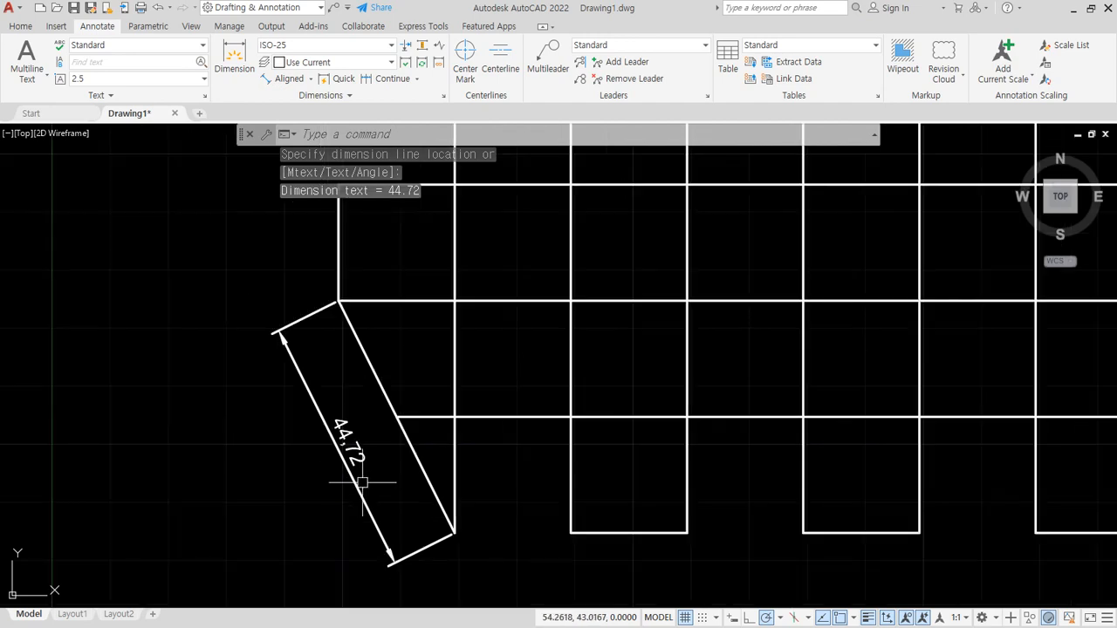
# - Erase the two rotated dimensions, 100 and 120, from the TOP view drawing
pyautogui.scroll(-5, 624, 345)
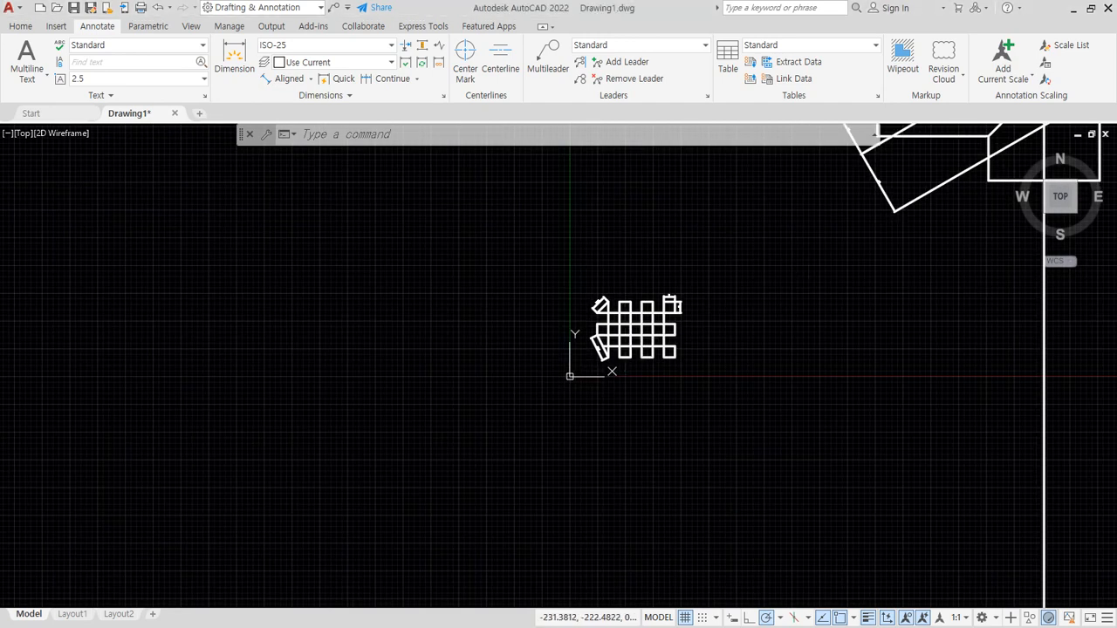
pyautogui.moveTo(750, 250); pyautogui.dragTo(366, 504, button='middle')
pyautogui.scroll(6, 438, 452)
pyautogui.scroll(2, 635, 364)
pyautogui.moveTo(634, 364); pyautogui.dragTo(434, 497, button='middle')
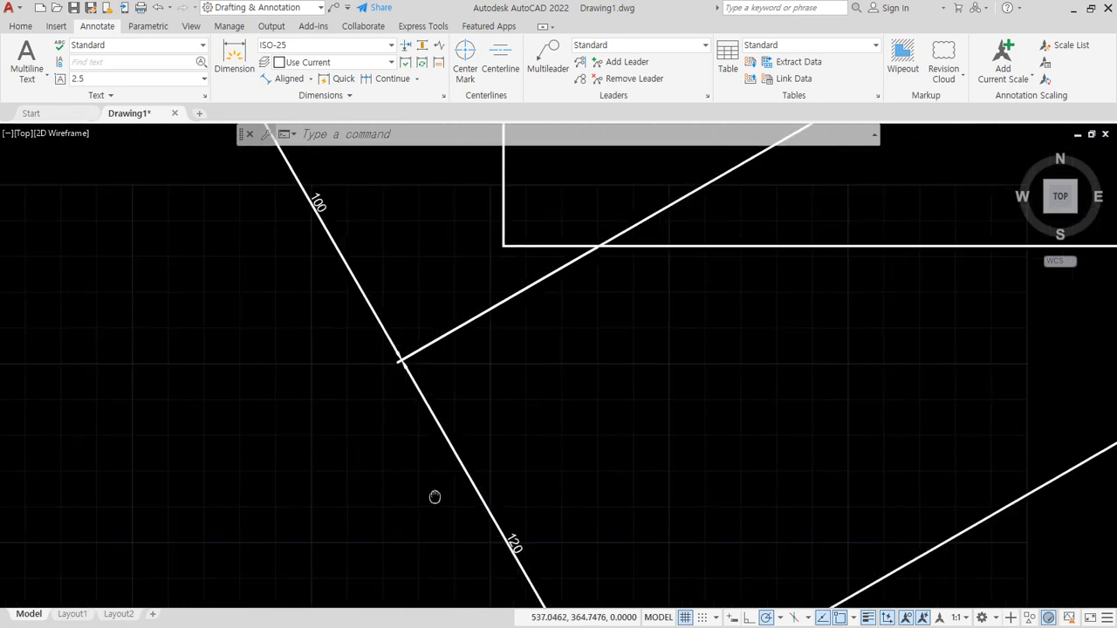
pyautogui.click(513, 415)
pyautogui.click(322, 302)
pyautogui.write('e')
pyautogui.press('Return')
# - Add an aligned dimension from the left edge's intersection with the horizontal construction line to the upper slanted line's lower end, outside the outline
pyautogui.scroll(-3, 381, 385)
pyautogui.scroll(4, 380, 385)
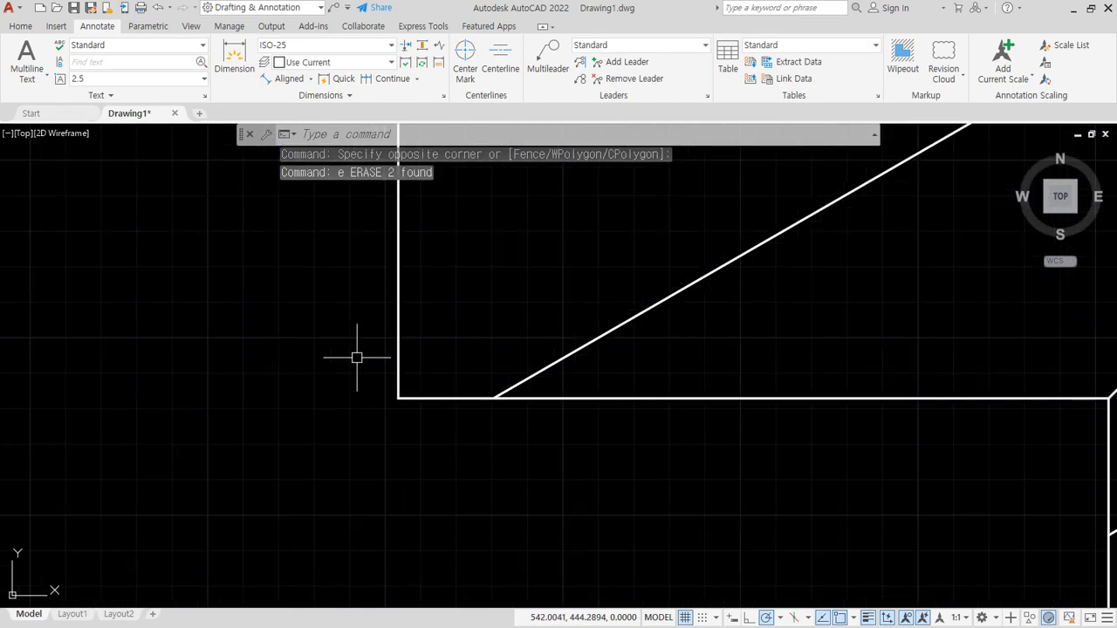
pyautogui.moveTo(357, 357); pyautogui.dragTo(210, 459, button='middle')
pyautogui.click(291, 80)
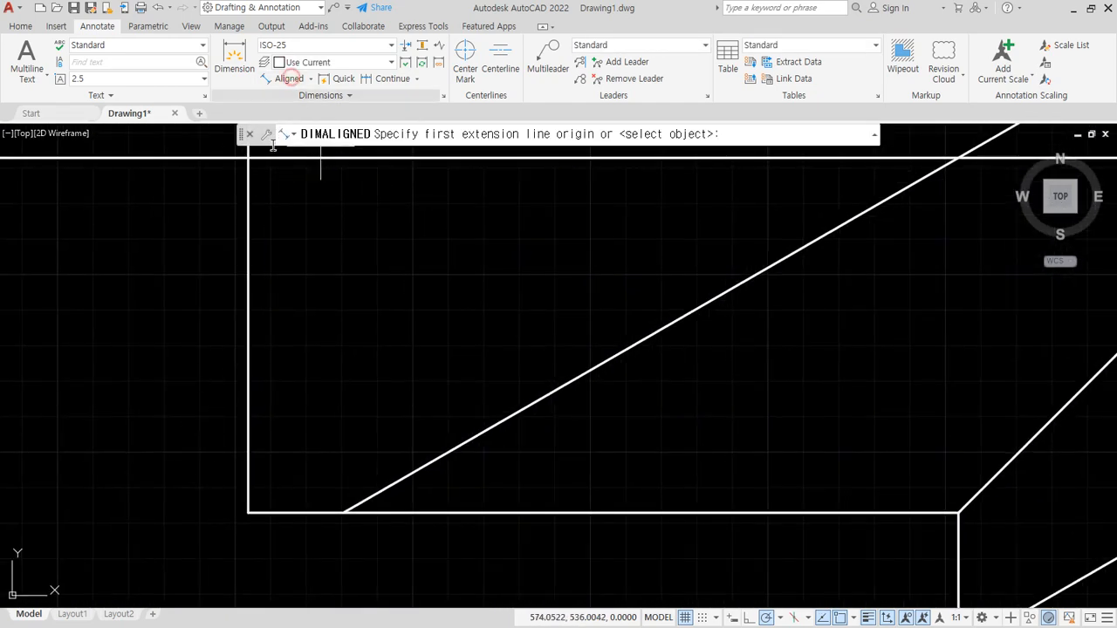
pyautogui.click(248, 158)
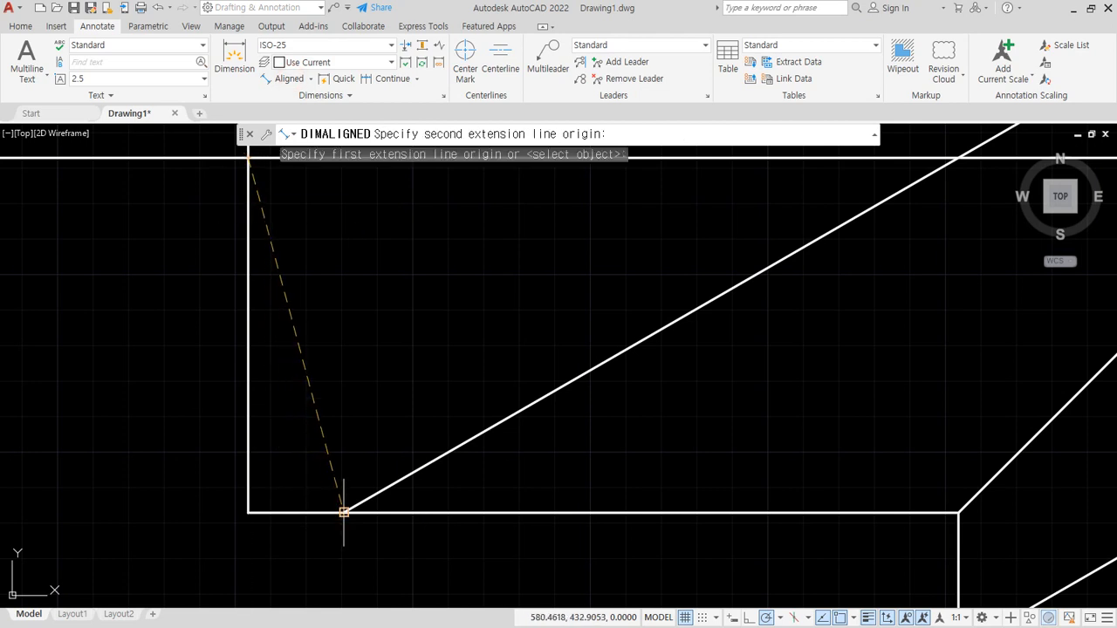
pyautogui.click(344, 512)
pyautogui.click(164, 469)
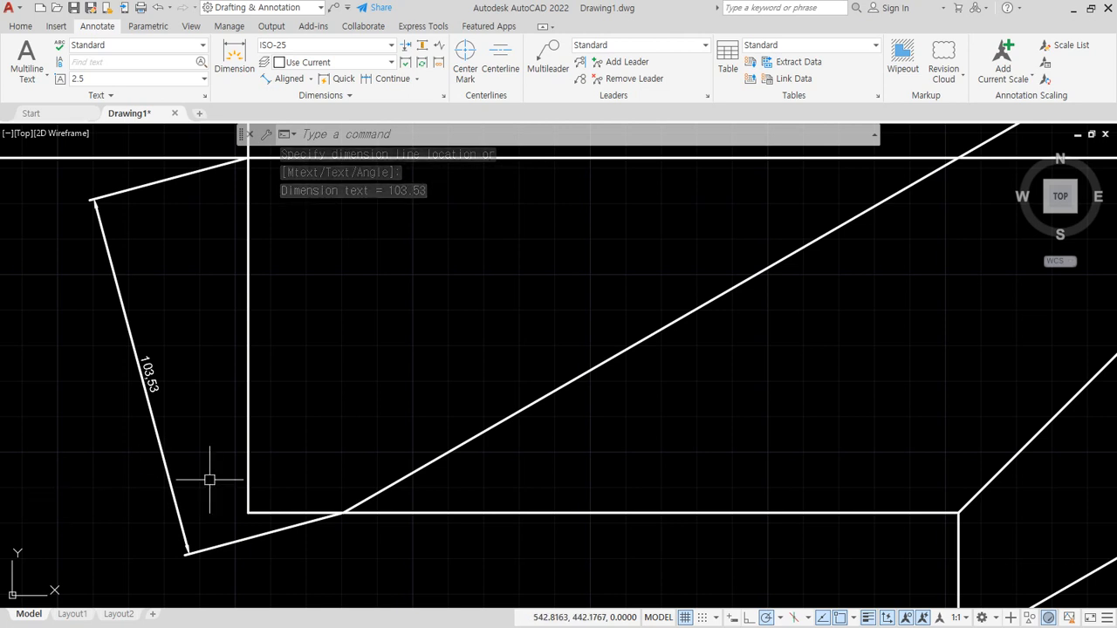
# - Add an aligned dimension from the upper slanted line's lower end to the lower slanted line's lower end, placed below the outline
pyautogui.scroll(-2, 325, 454)
pyautogui.moveTo(325, 454); pyautogui.dragTo(228, 334, button='middle')
pyautogui.press('Return')
pyautogui.click(243, 350)
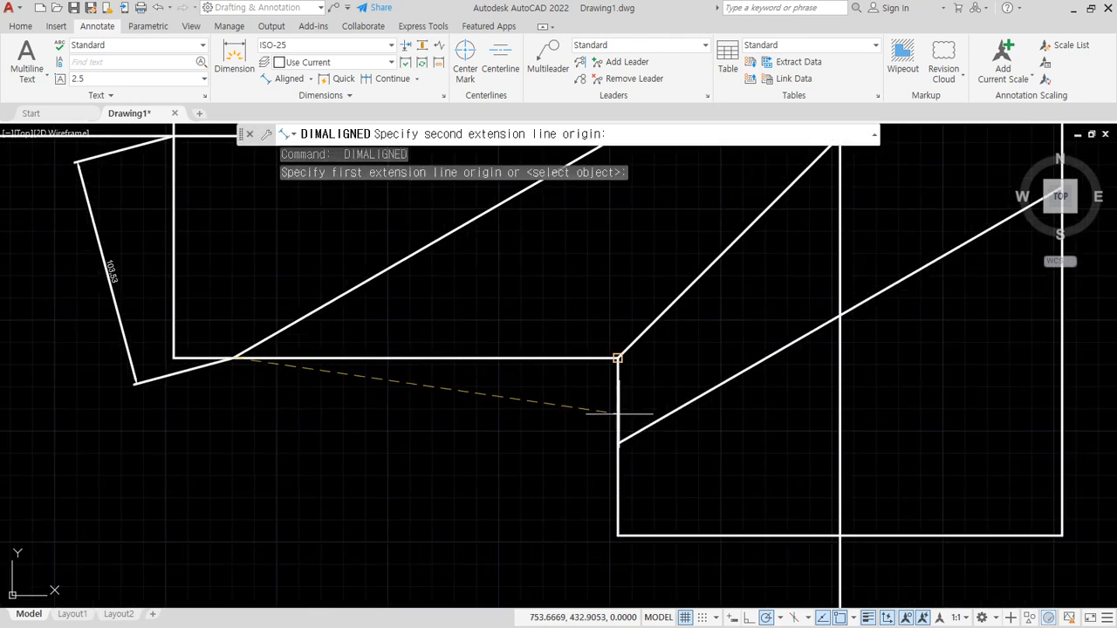
pyautogui.click(618, 443)
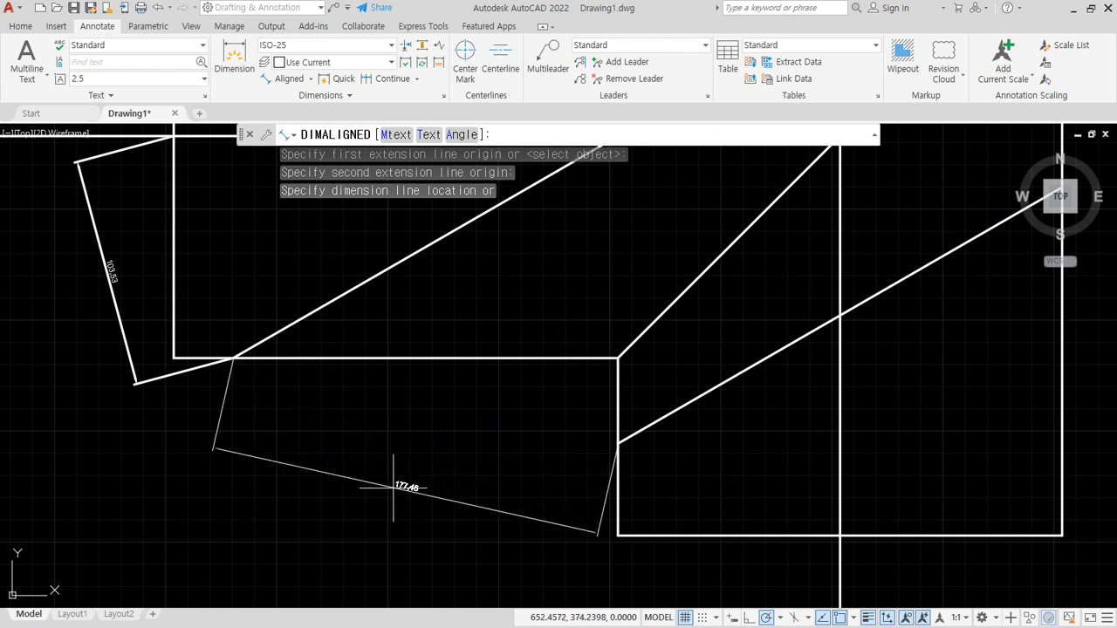
pyautogui.click(392, 487)
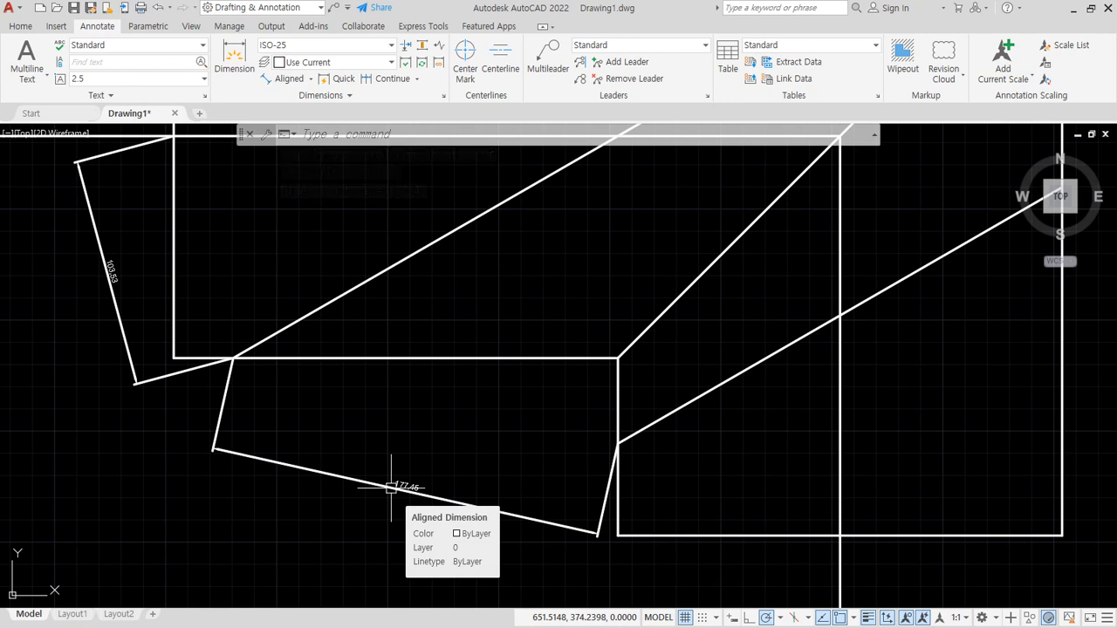
# - Erase both aligned dimensions attached to the lower ends of the slanted lines
pyautogui.press('Escape')
pyautogui.click(384, 445)
pyautogui.click(287, 519)
pyautogui.click(146, 376)
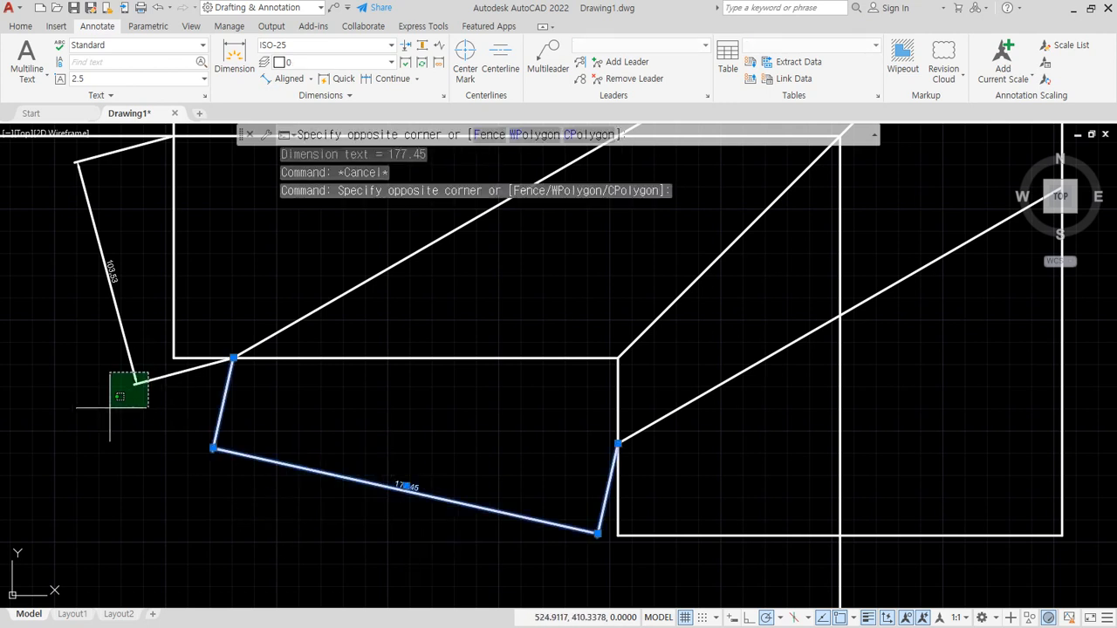
pyautogui.click(109, 406)
pyautogui.write('e')
pyautogui.press('Return')
# - Add a linear dimension rotated 30° from the left edge's intersection with the horizontal construction line to the upper slanted line's lower end, outside the outline
pyautogui.click(310, 79)
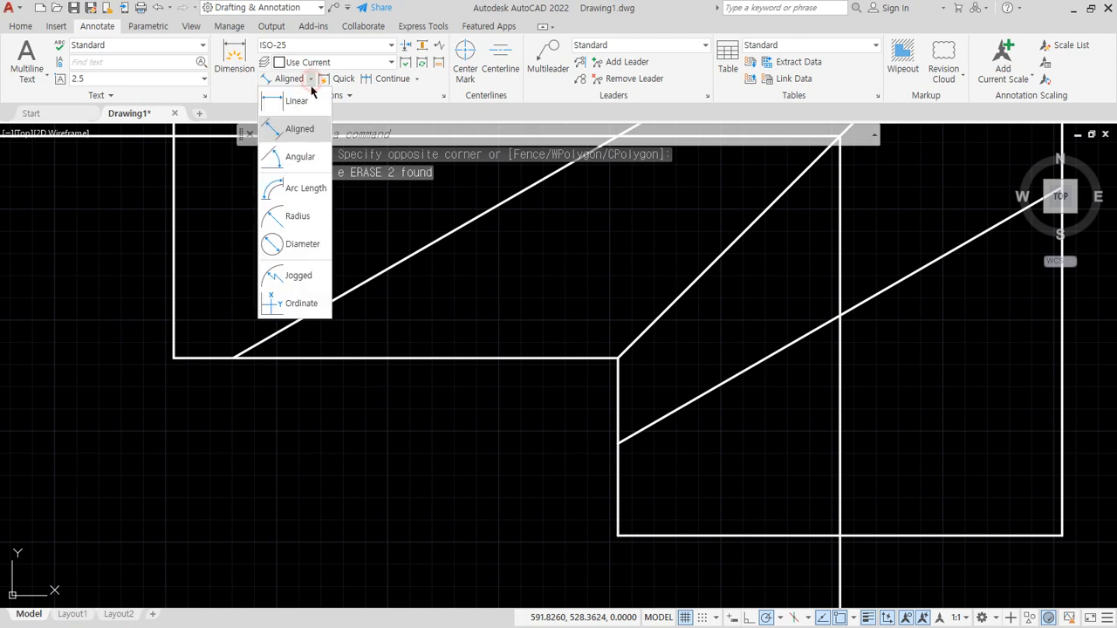
pyautogui.click(299, 98)
pyautogui.moveTo(254, 219); pyautogui.dragTo(262, 261, button='middle')
pyautogui.click(183, 178)
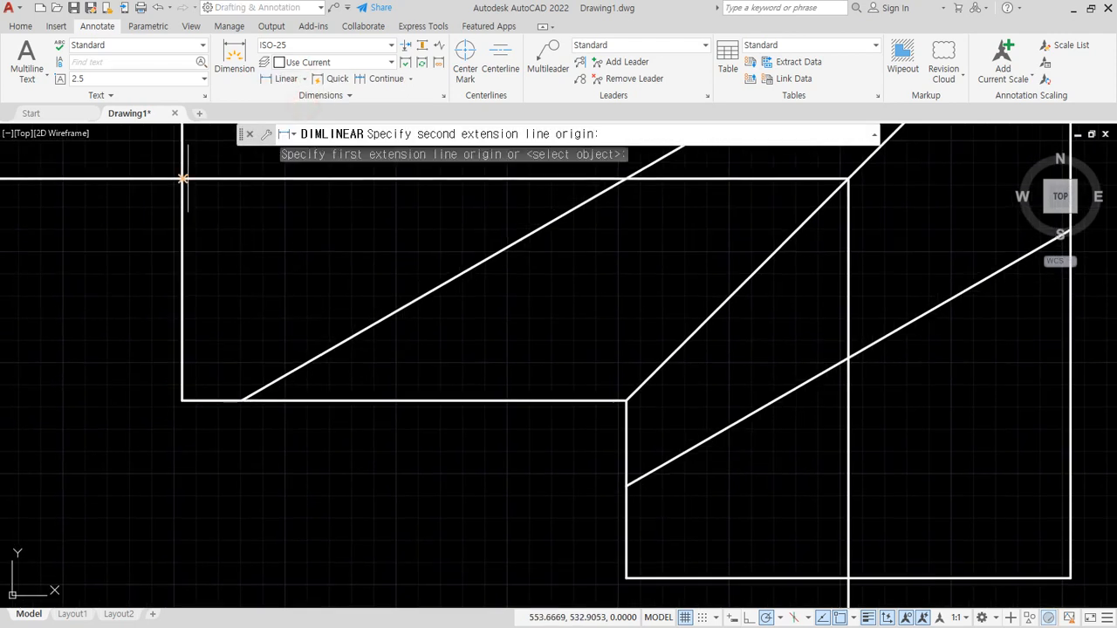
pyautogui.click(242, 399)
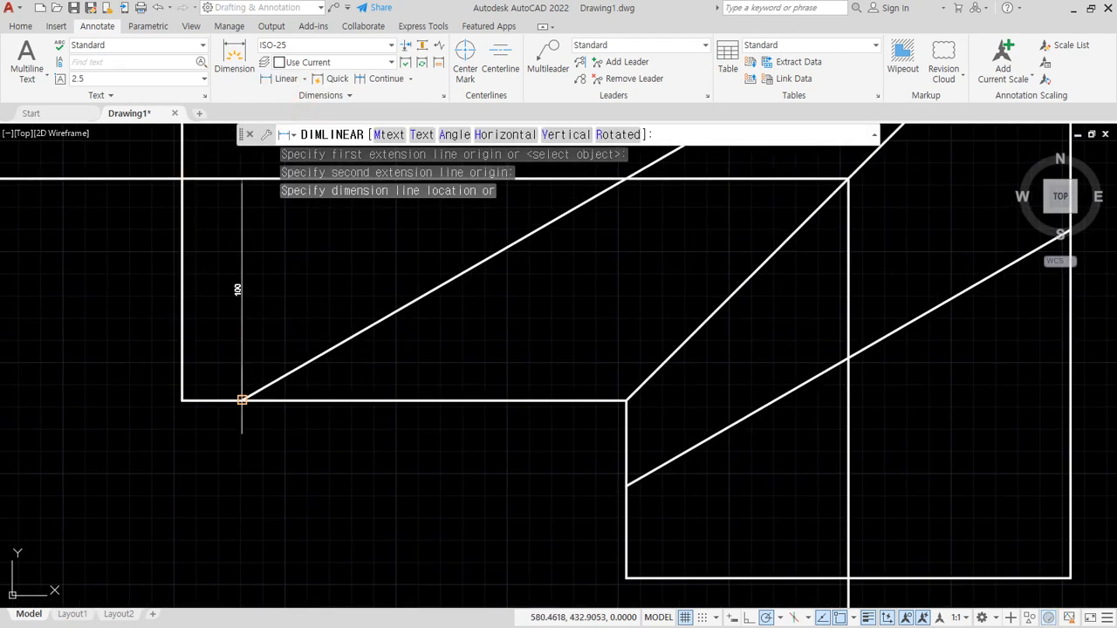
pyautogui.click(642, 134)
pyautogui.write('00')
pyautogui.press('Return')
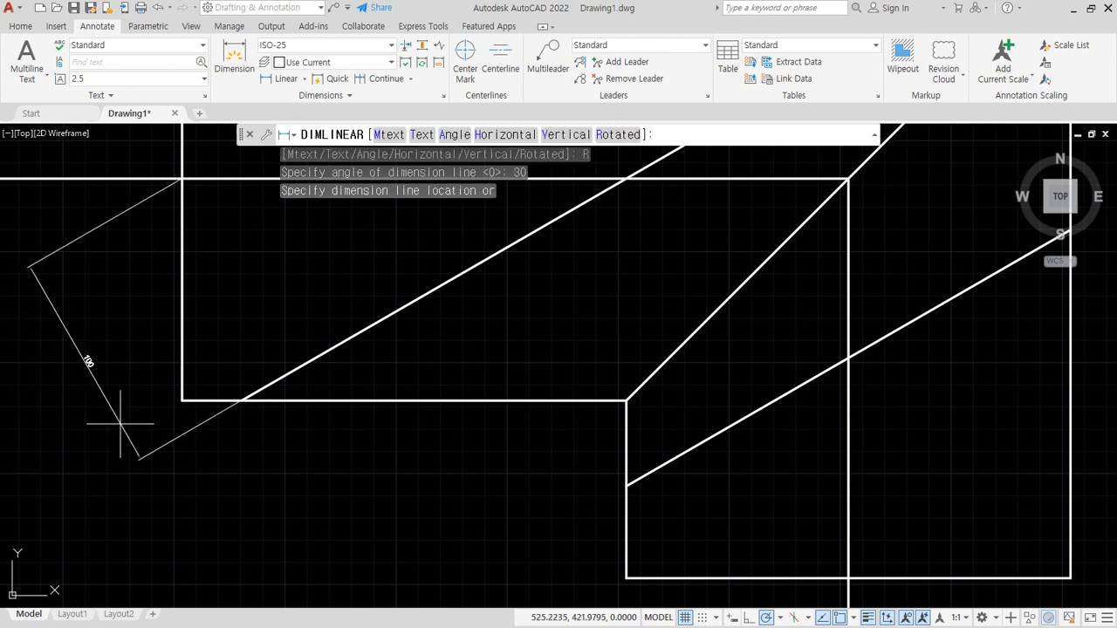
pyautogui.click(115, 347)
# - Add a linear dimension rotated 30° between the two slanted lines' lower ends, with its dimension line in line with the previous one
pyautogui.click(281, 78)
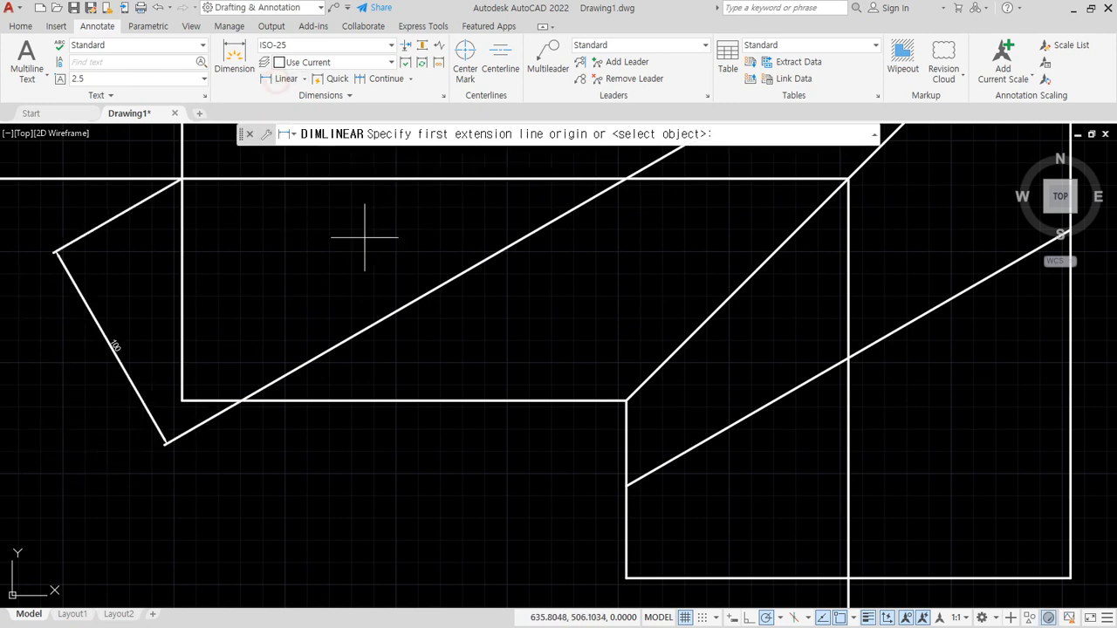
pyautogui.click(242, 399)
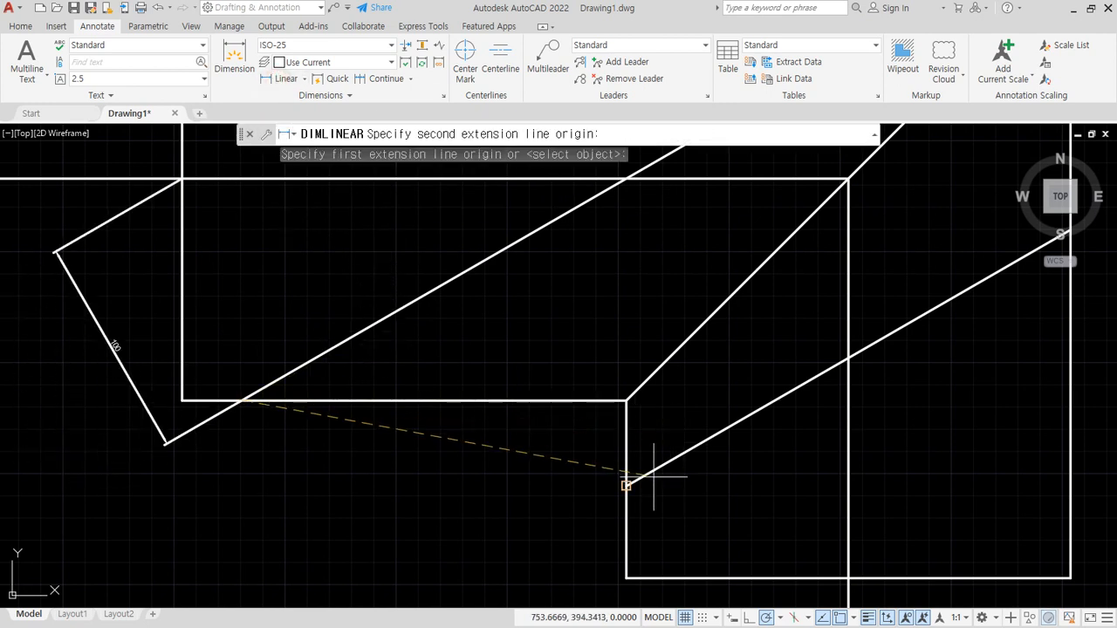
pyautogui.click(625, 485)
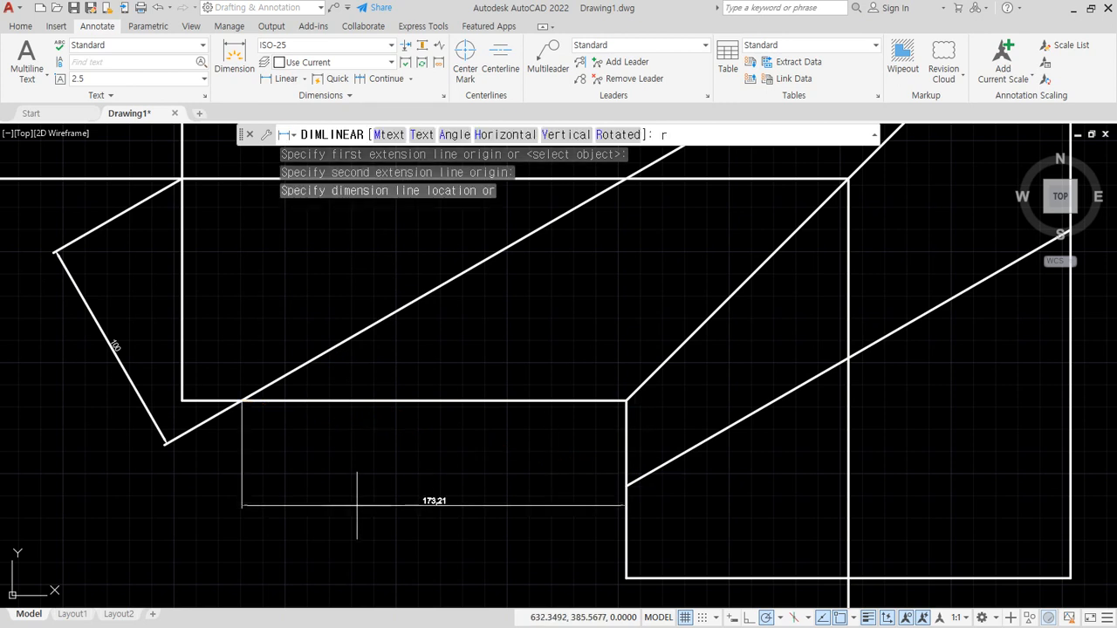
pyautogui.write('r')
pyautogui.press('Return')
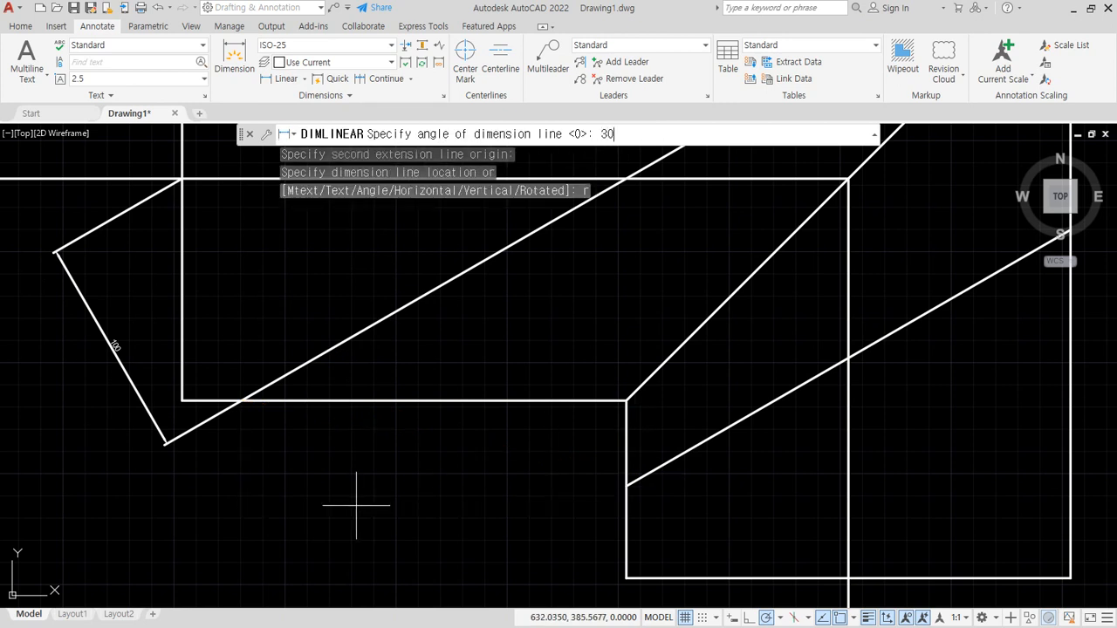
pyautogui.write('30')
pyautogui.press('Return')
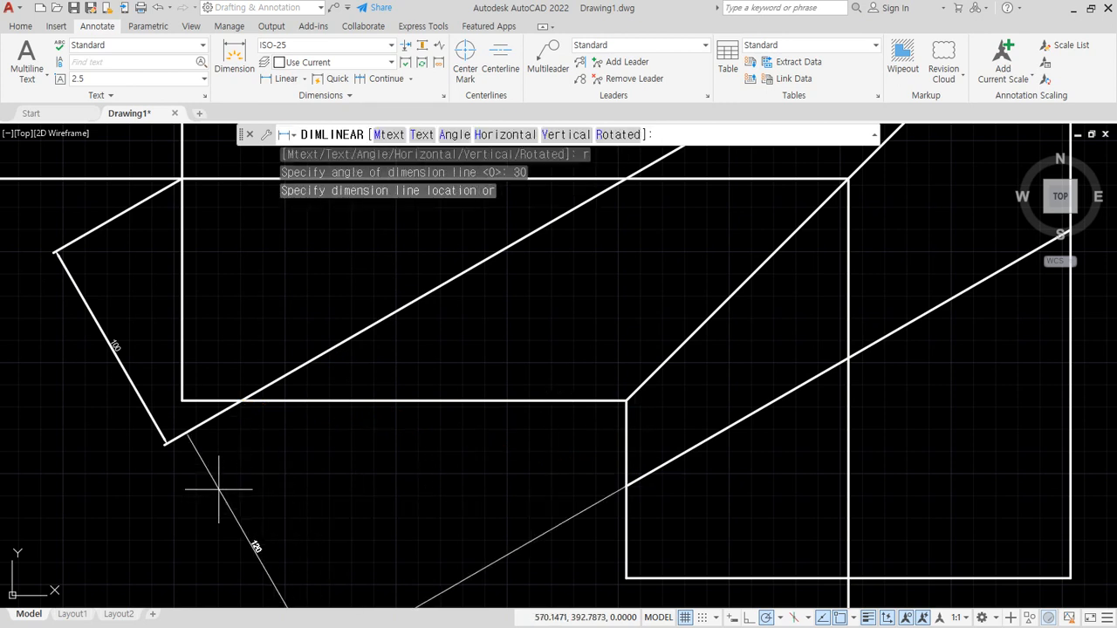
pyautogui.click(149, 417)
pyautogui.scroll(-4, 177, 454)
pyautogui.scroll(-2, 168, 455)
pyautogui.moveTo(236, 446)
pyautogui.mouseDown(button='middle')
pyautogui.moveTo(716, 369)
pyautogui.moveTo(700, 380)
pyautogui.mouseUp(button='middle')
pyautogui.scroll(4, 693, 394)
pyautogui.moveTo(589, 494)
pyautogui.mouseDown()
pyautogui.moveTo(793, 392)
pyautogui.moveTo(564, 490)
pyautogui.mouseUp()
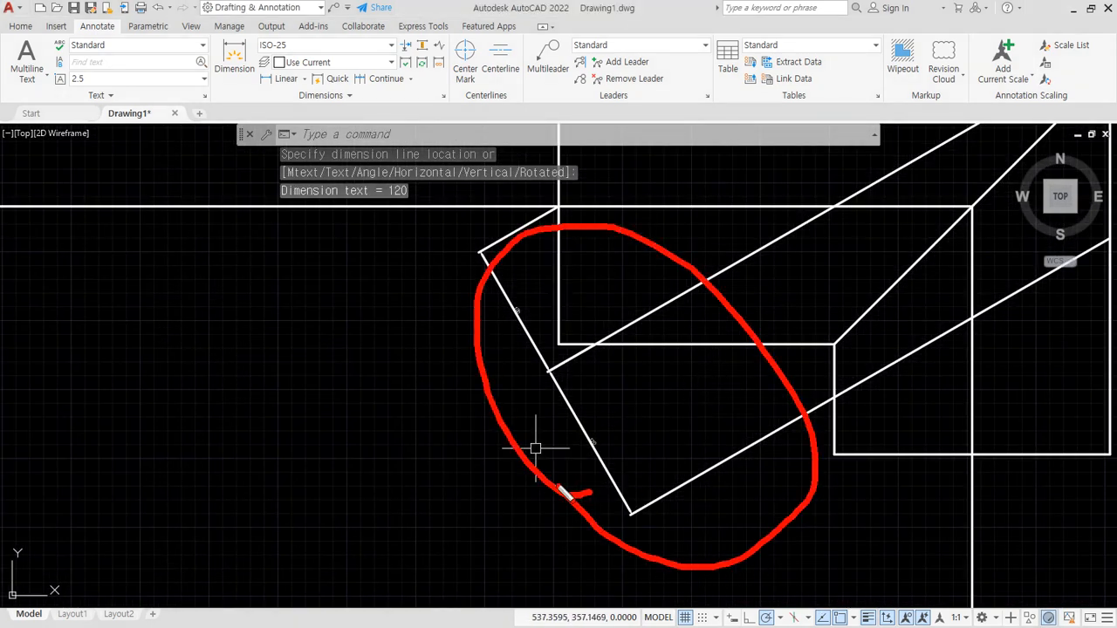
pyautogui.press('Escape')
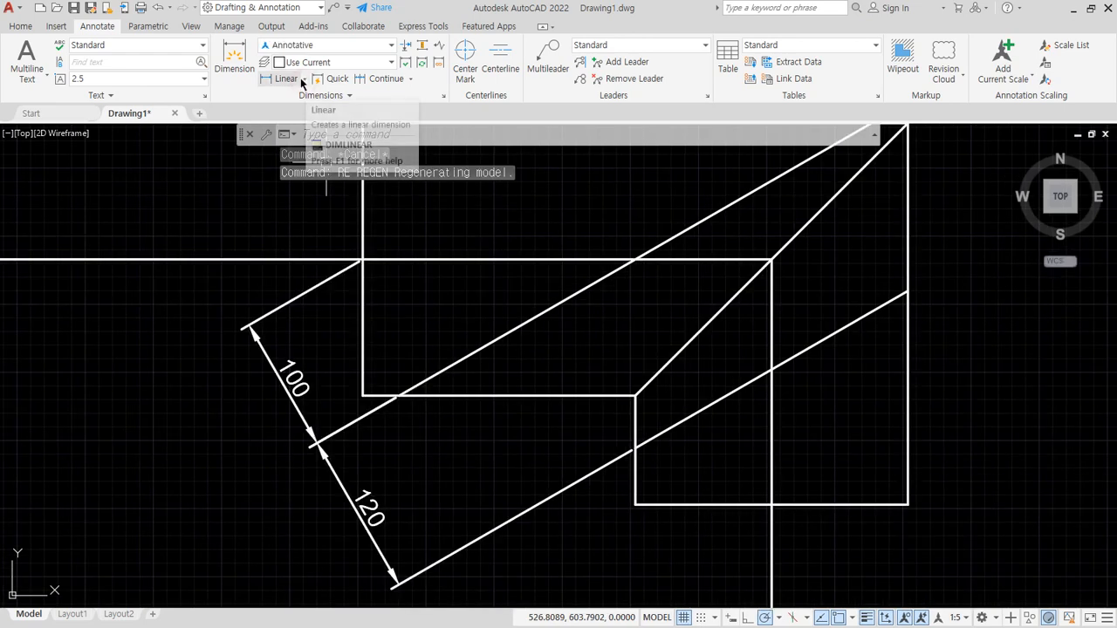
# - Add an angular dimension between the upper slanted line and the horizontal bottom edge, with the arc inside their acute angle
pyautogui.click(303, 79)
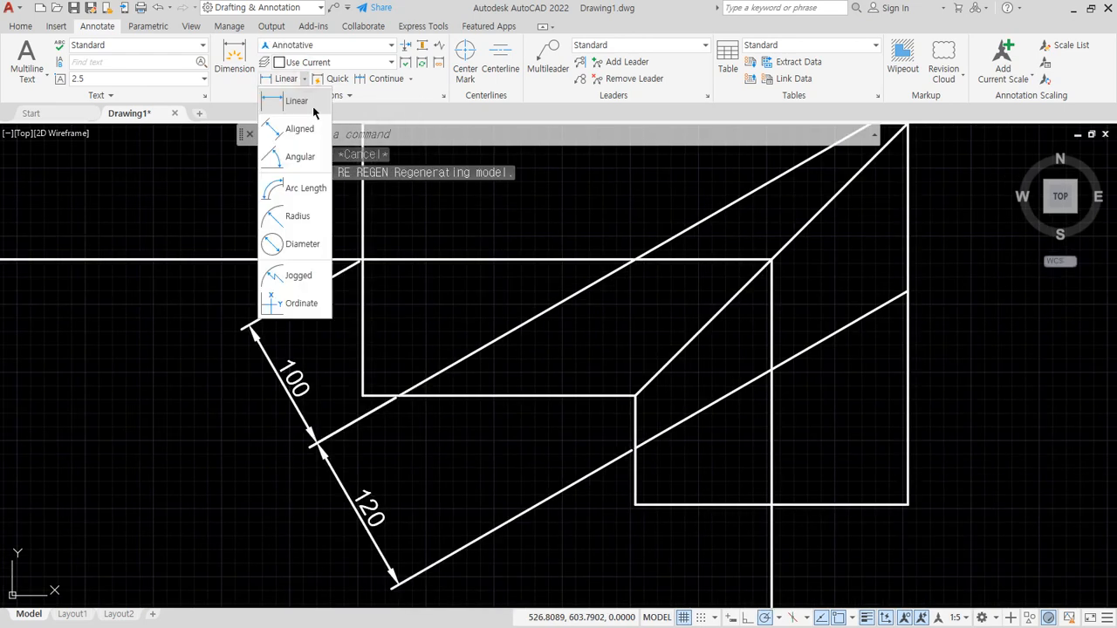
pyautogui.click(298, 159)
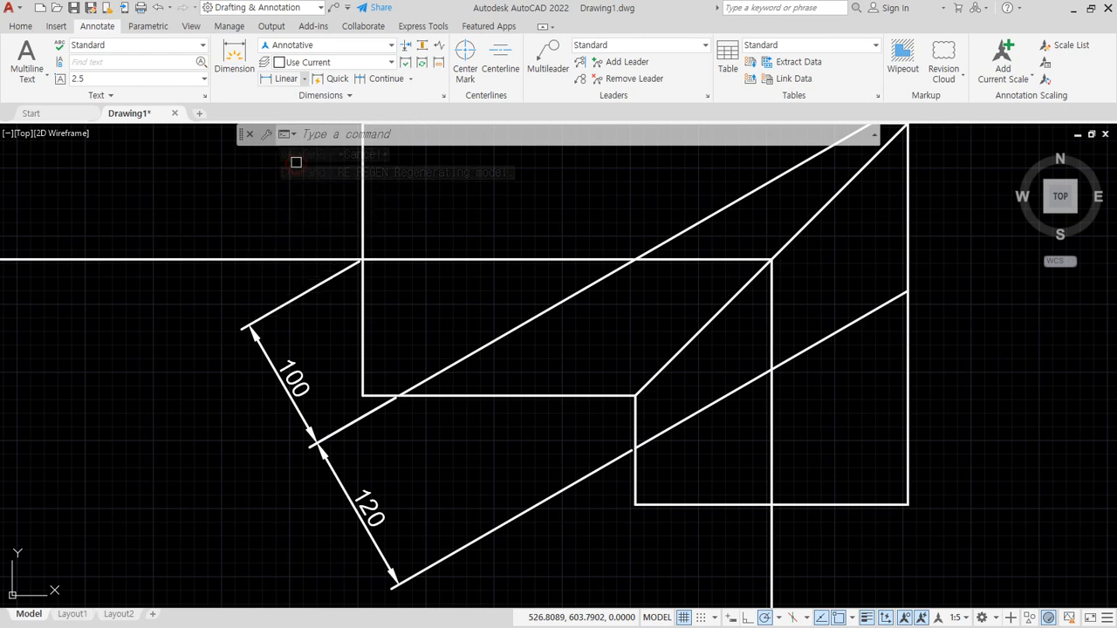
pyautogui.click(493, 342)
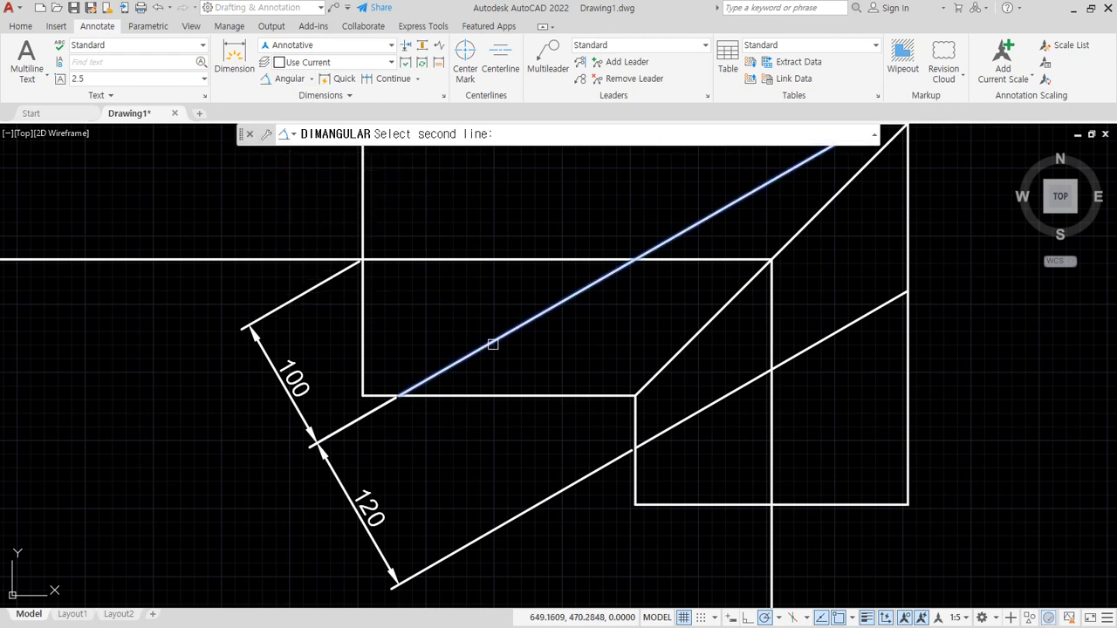
pyautogui.click(530, 392)
pyautogui.click(559, 364)
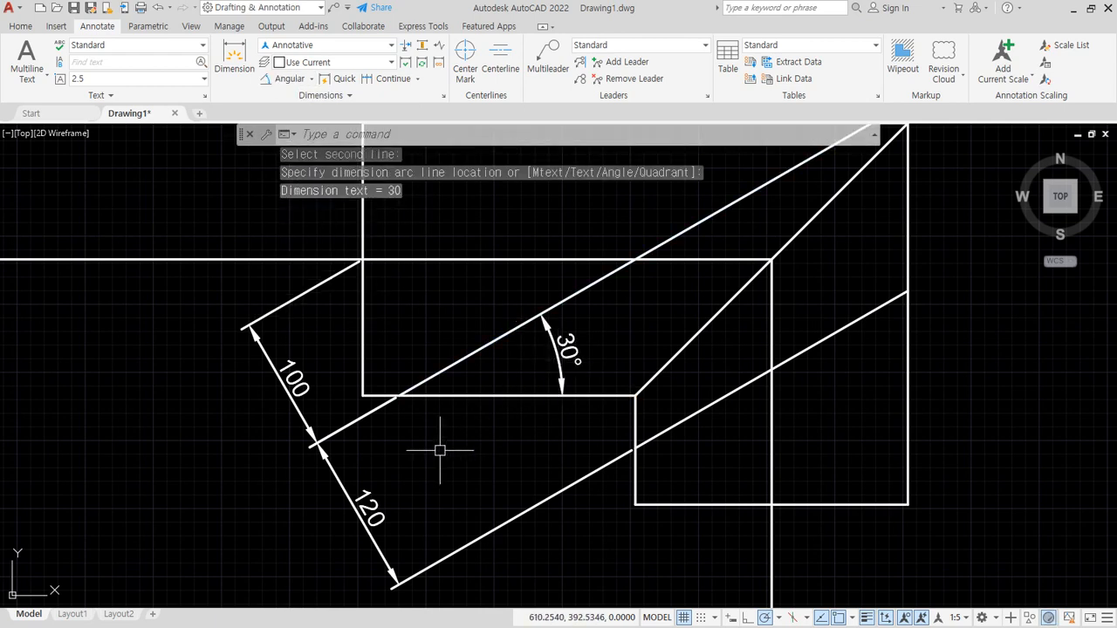
# - Erase the two rotated linear dimensions, 100 and 120, outside the outline
pyautogui.click(378, 457)
pyautogui.click(269, 424)
pyautogui.press('Delete')
# - Add an angular dimension between the upper slanted line and the horizontal bottom edge, with the arc in the obtuse angle above the edge
pyautogui.click(265, 78)
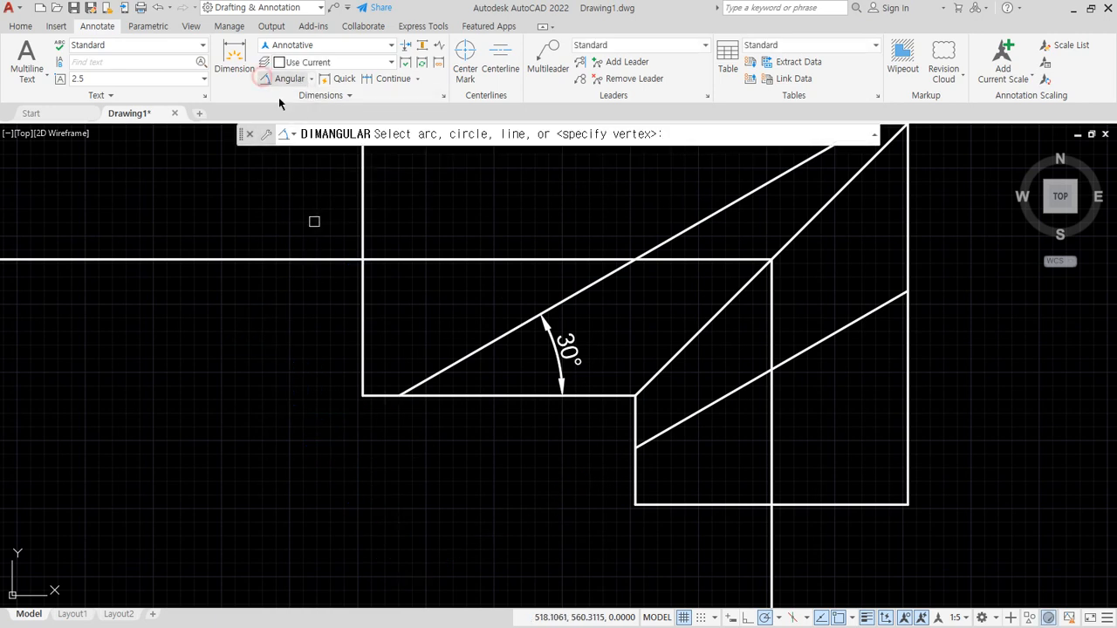
pyautogui.click(464, 357)
pyautogui.click(502, 397)
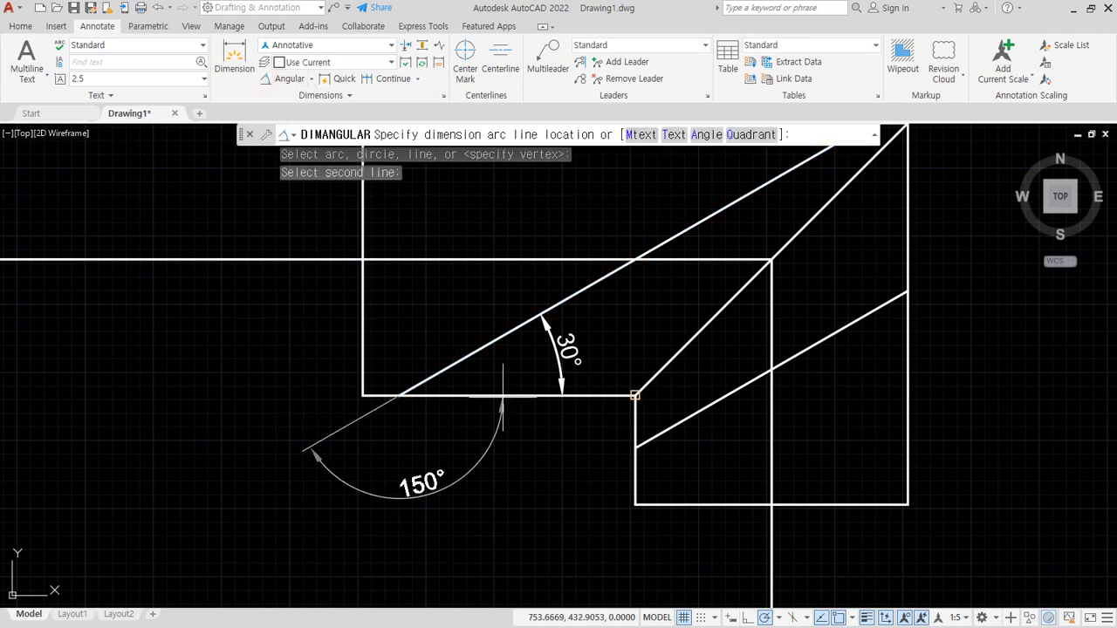
pyautogui.click(318, 371)
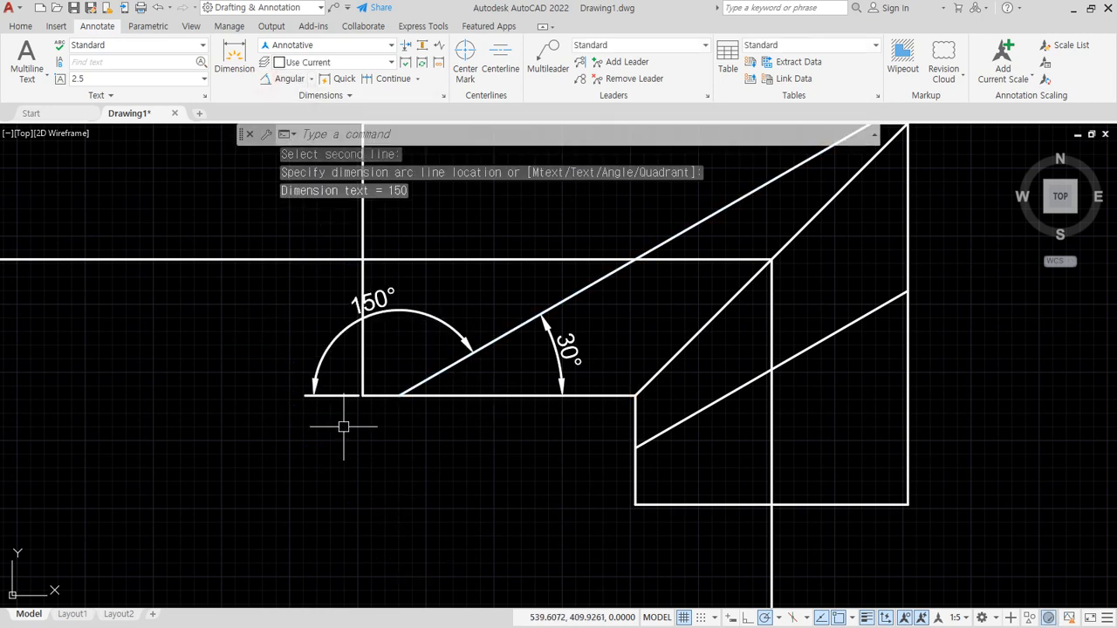
# - Dimension the opposite acute angle of the same two lines, placing the arc outside the outline's lower-left corner
pyautogui.click(276, 80)
pyautogui.click(503, 338)
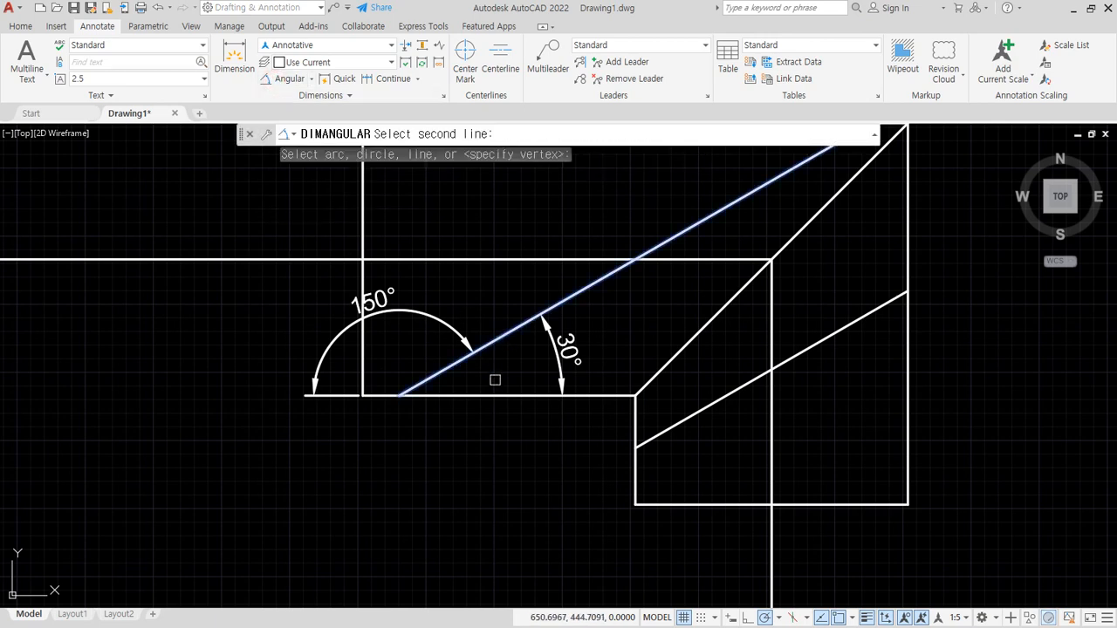
pyautogui.click(493, 396)
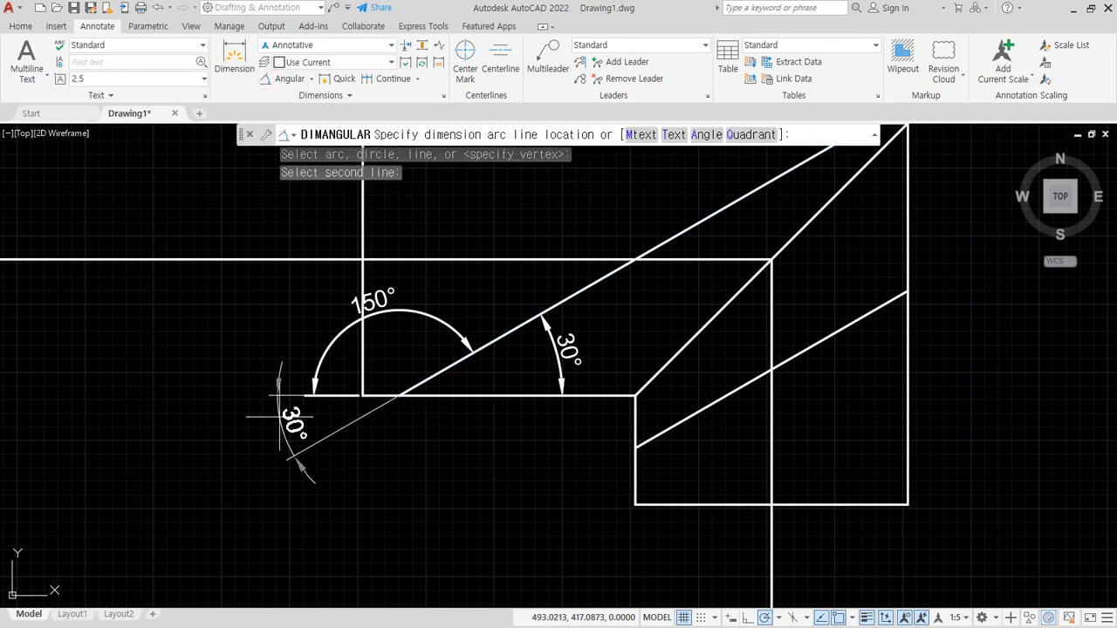
pyautogui.click(242, 405)
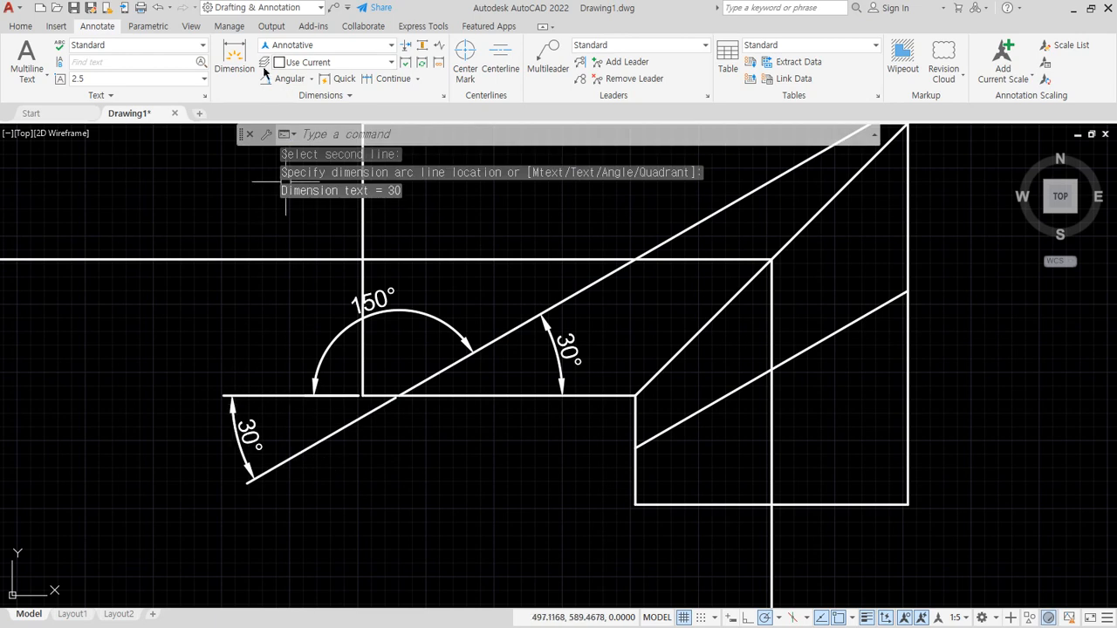
# - Add an angular dimension between the same two lines, with the arc in the obtuse angle below the horizontal edge
pyautogui.click(270, 79)
pyautogui.click(508, 329)
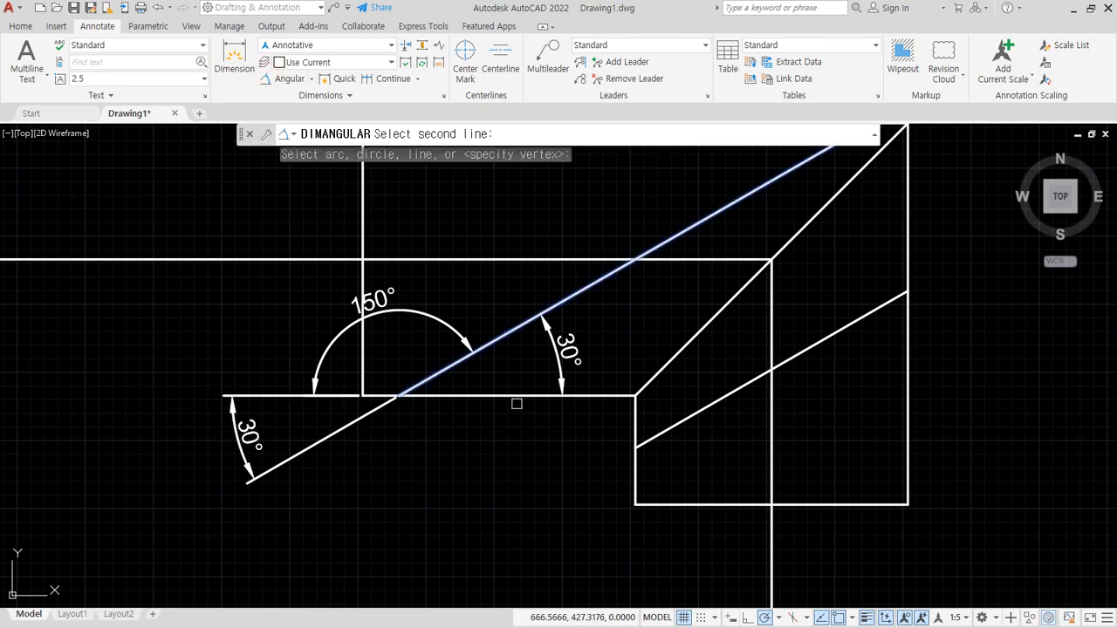
pyautogui.click(518, 397)
pyautogui.click(467, 438)
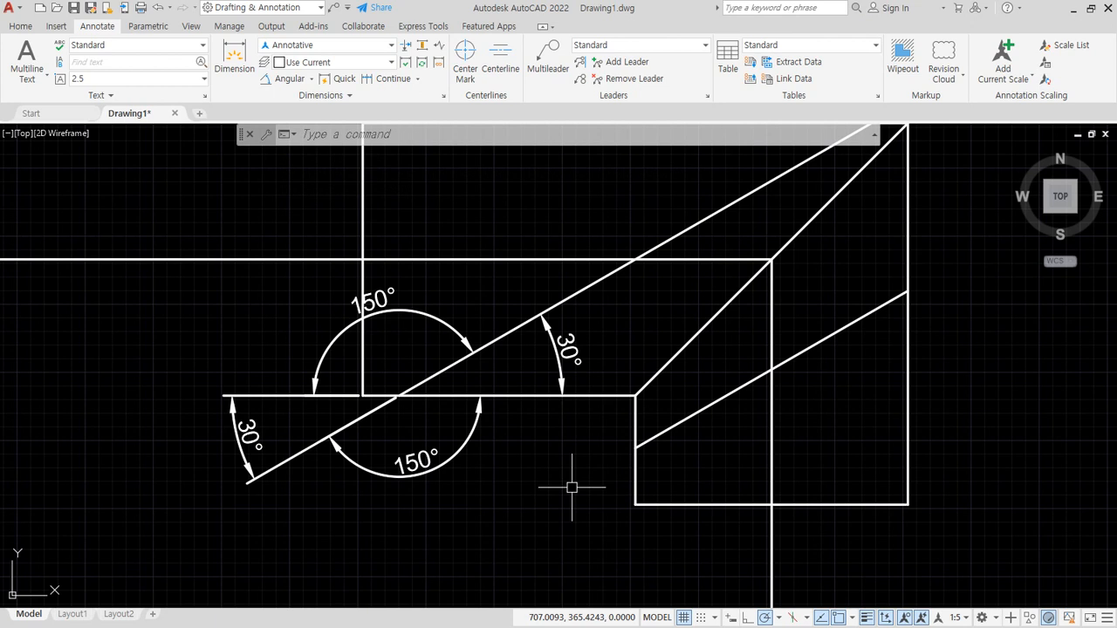
# - Erase the three extra angular dimensions, leaving only the one inside the acute angle between the slanted line and horizontal edge
pyautogui.click(433, 459)
pyautogui.click(322, 414)
pyautogui.click(298, 372)
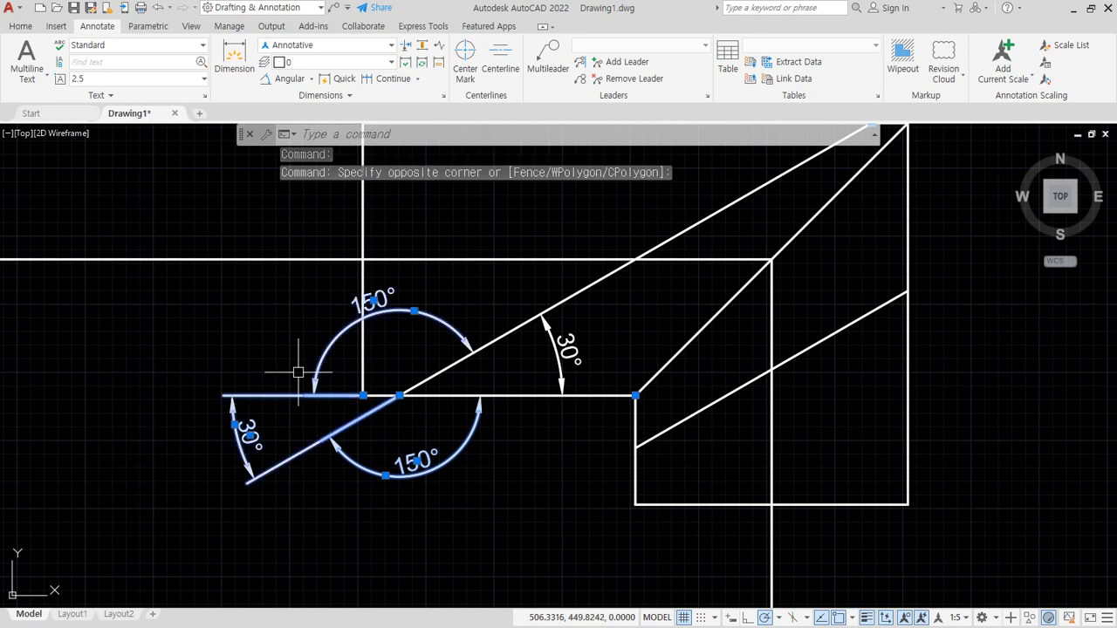
pyautogui.press('e')
pyautogui.press('Return')
pyautogui.moveTo(534, 314)
pyautogui.mouseDown()
pyautogui.moveTo(274, 307)
pyautogui.moveTo(541, 534)
pyautogui.moveTo(597, 417)
pyautogui.mouseUp()
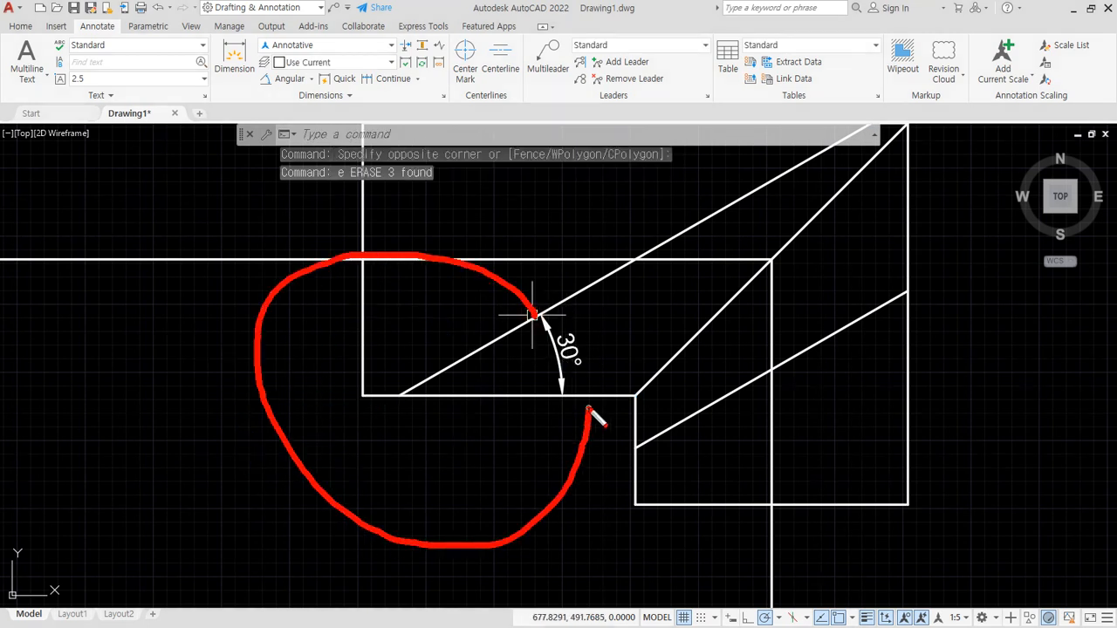
pyautogui.moveTo(527, 319)
pyautogui.mouseDown()
pyautogui.moveTo(300, 251)
pyautogui.moveTo(411, 523)
pyautogui.moveTo(522, 407)
pyautogui.mouseUp()
pyautogui.press('Escape')
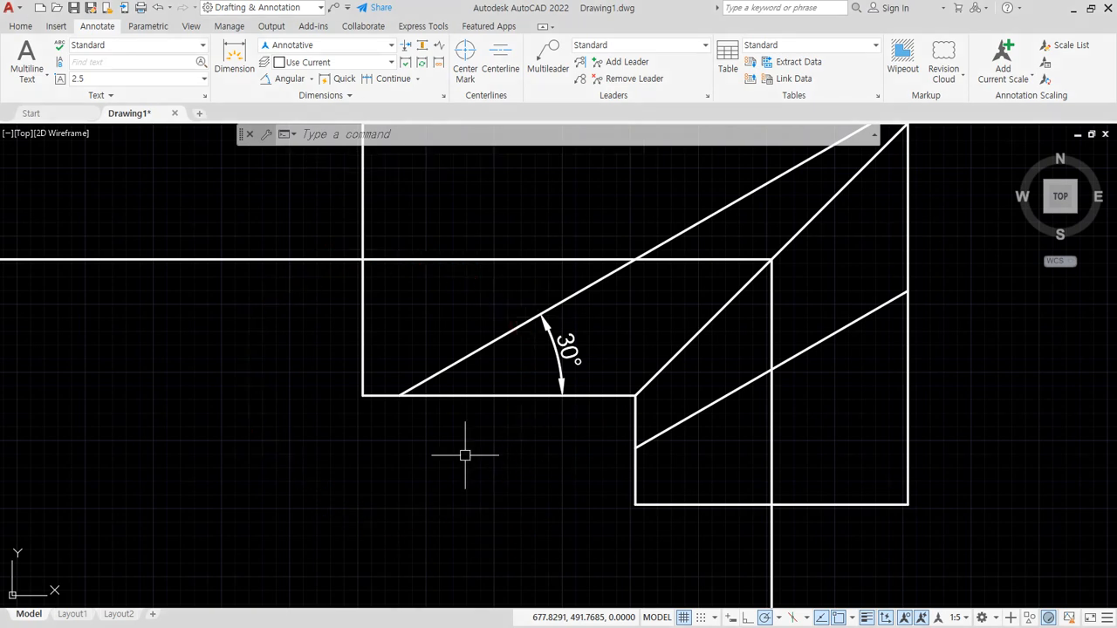
# - Add a reflex angular dimension by vertex at the upper slanted line's lower end, using the existing 30° arc's two ends as angle endpoints
pyautogui.click(275, 83)
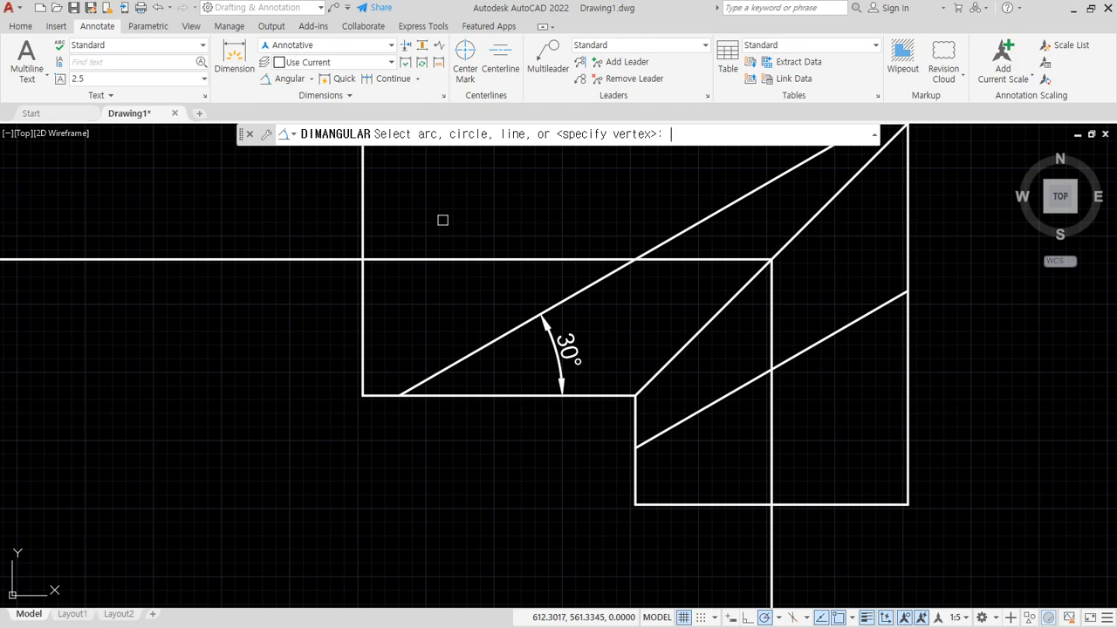
pyautogui.press('Return')
pyautogui.click(399, 395)
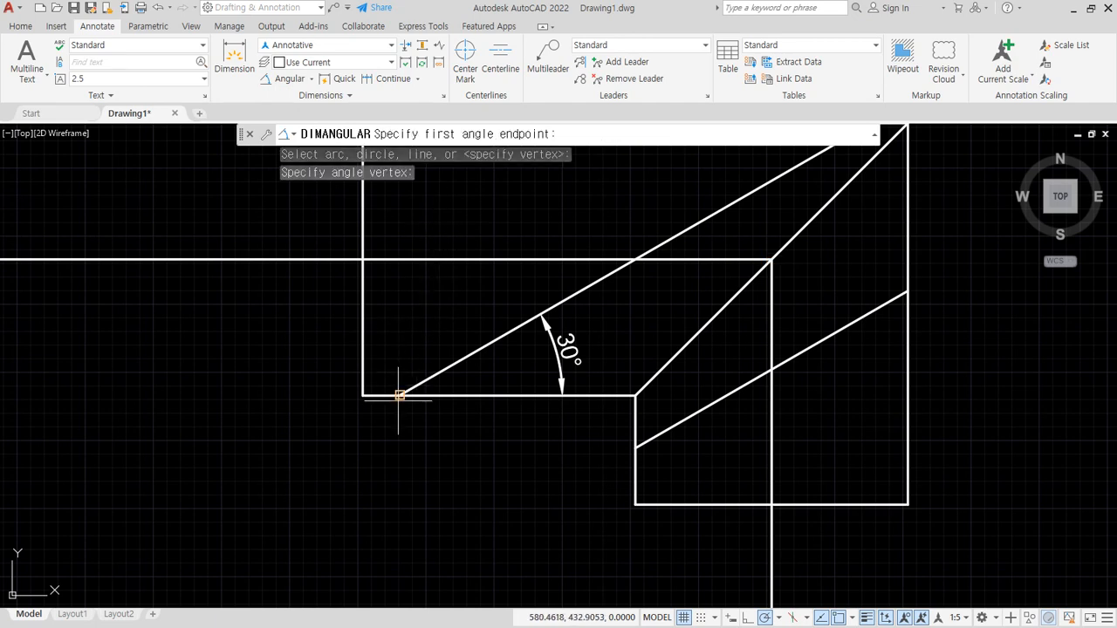
pyautogui.click(541, 313)
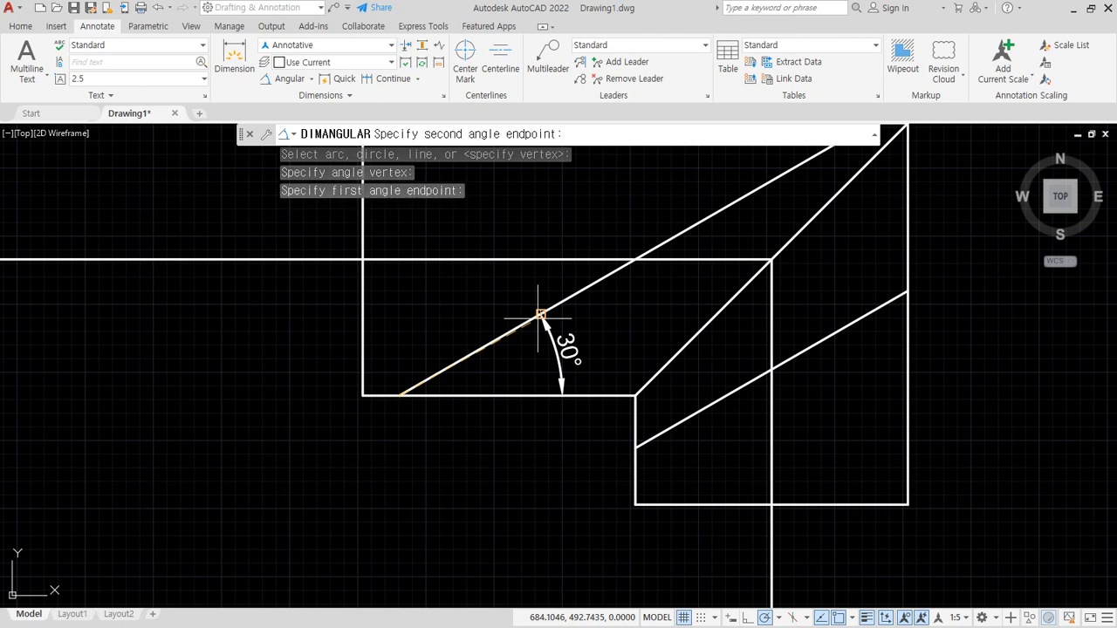
pyautogui.click(563, 396)
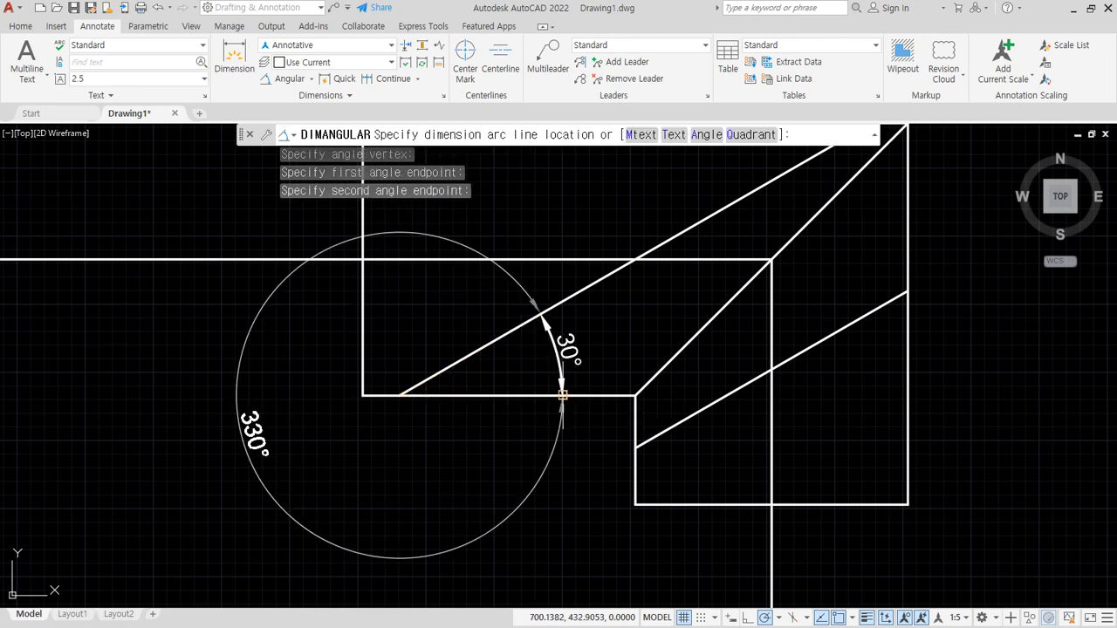
pyautogui.click(563, 396)
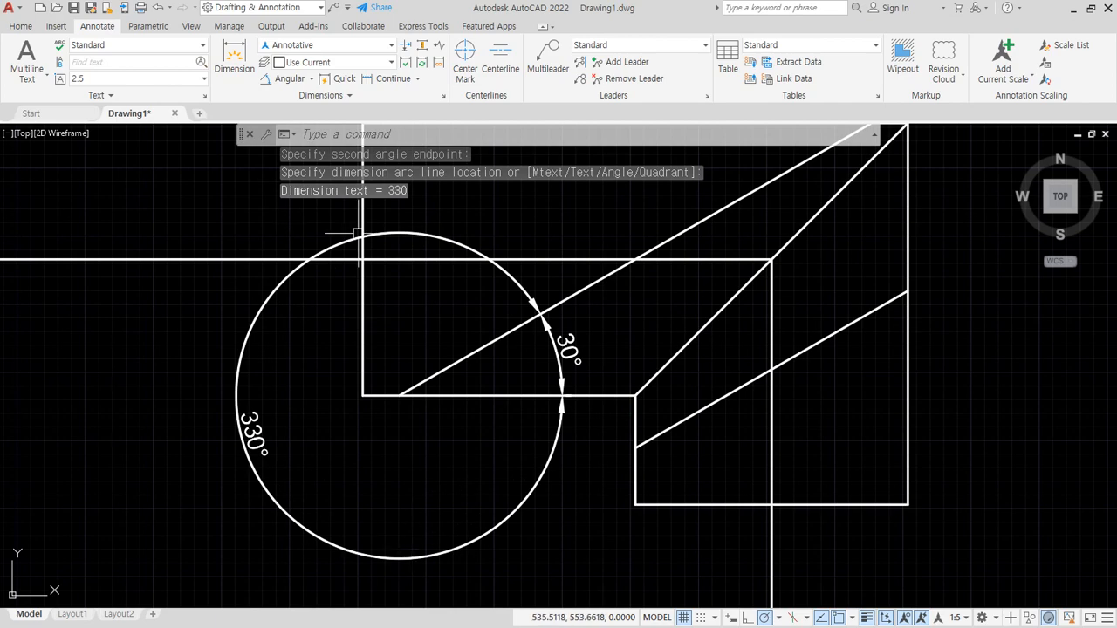
# - Erase the whole TOP view drawing, including its slanted lines, the long construction lines and both angular dimensions
pyautogui.press('Escape')
pyautogui.scroll(-8, 346, 378)
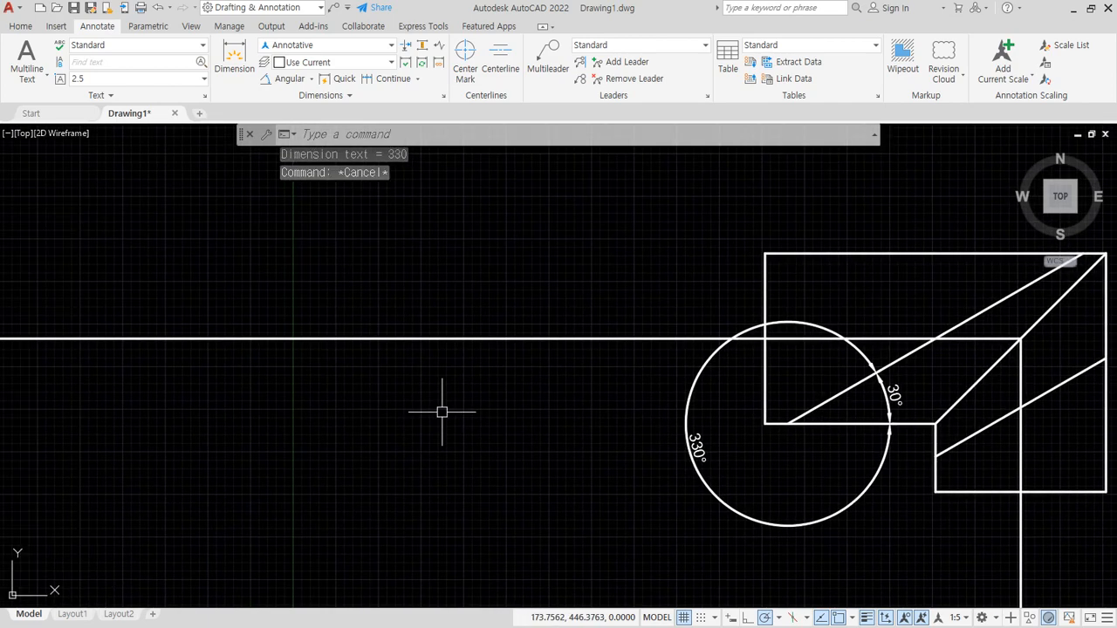
pyautogui.click(663, 448)
pyautogui.click(443, 285)
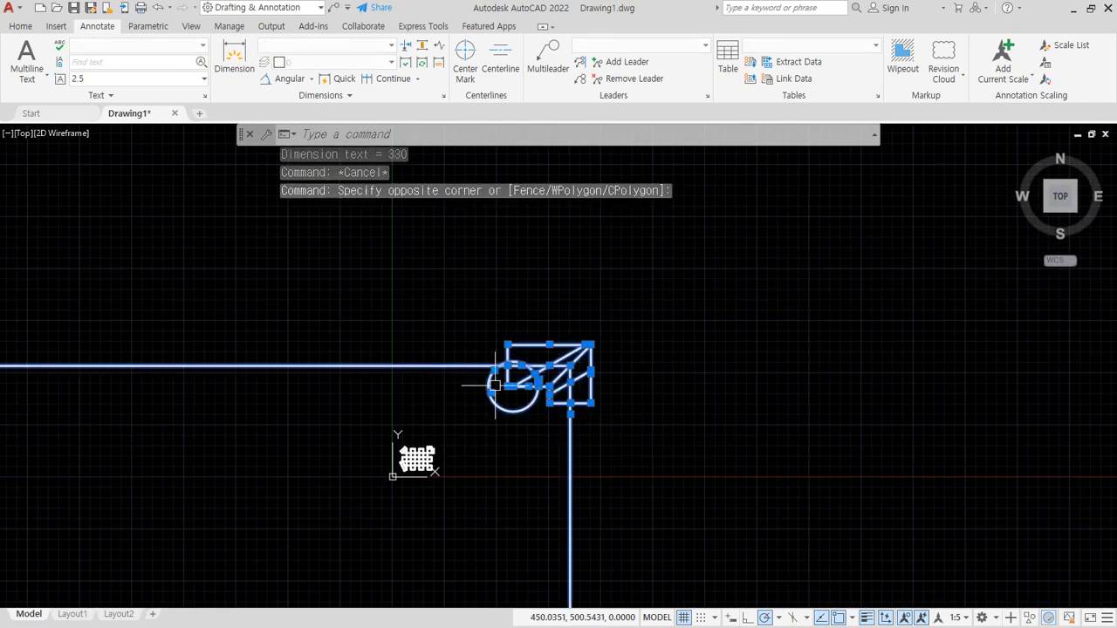
pyautogui.write('e')
pyautogui.press('Return')
# - Set the annotation scale to 1:1 and check the dimensions around the grid figure
pyautogui.scroll(5, 409, 524)
pyautogui.moveTo(450, 344)
pyautogui.mouseDown(button='middle')
pyautogui.moveTo(460, 351)
pyautogui.moveTo(474, 497)
pyautogui.mouseUp(button='middle')
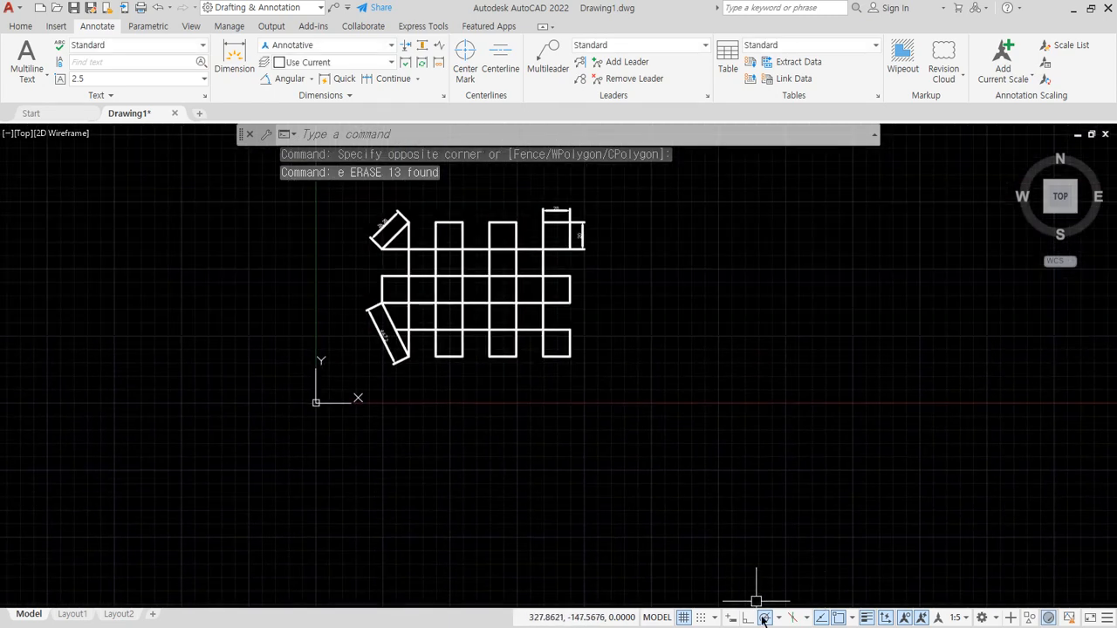
pyautogui.click(959, 619)
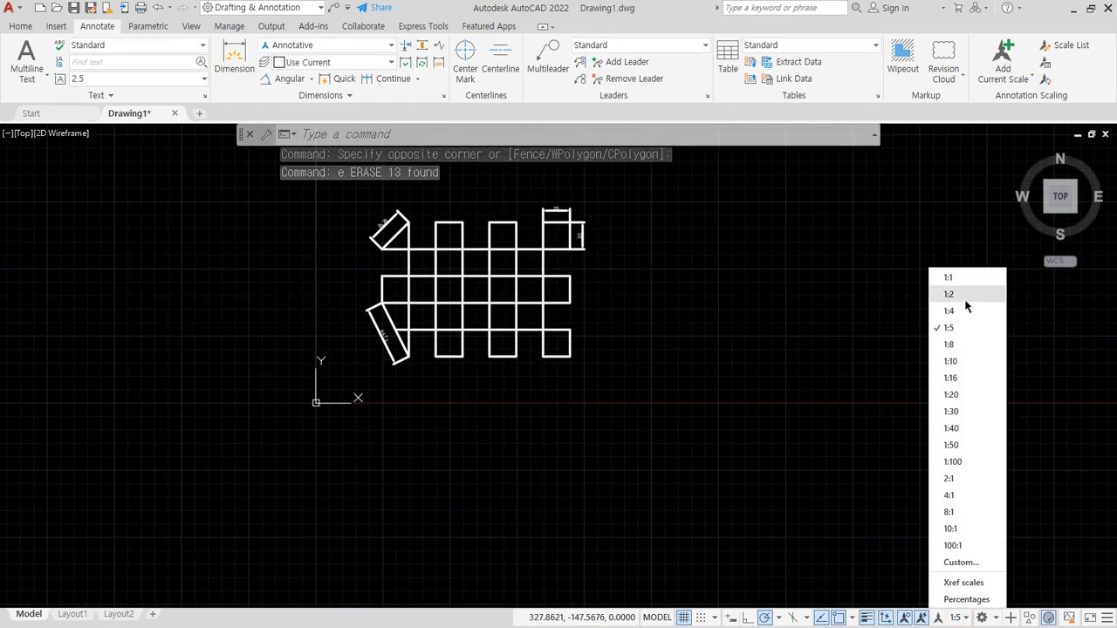
pyautogui.click(955, 276)
pyautogui.scroll(6, 551, 214)
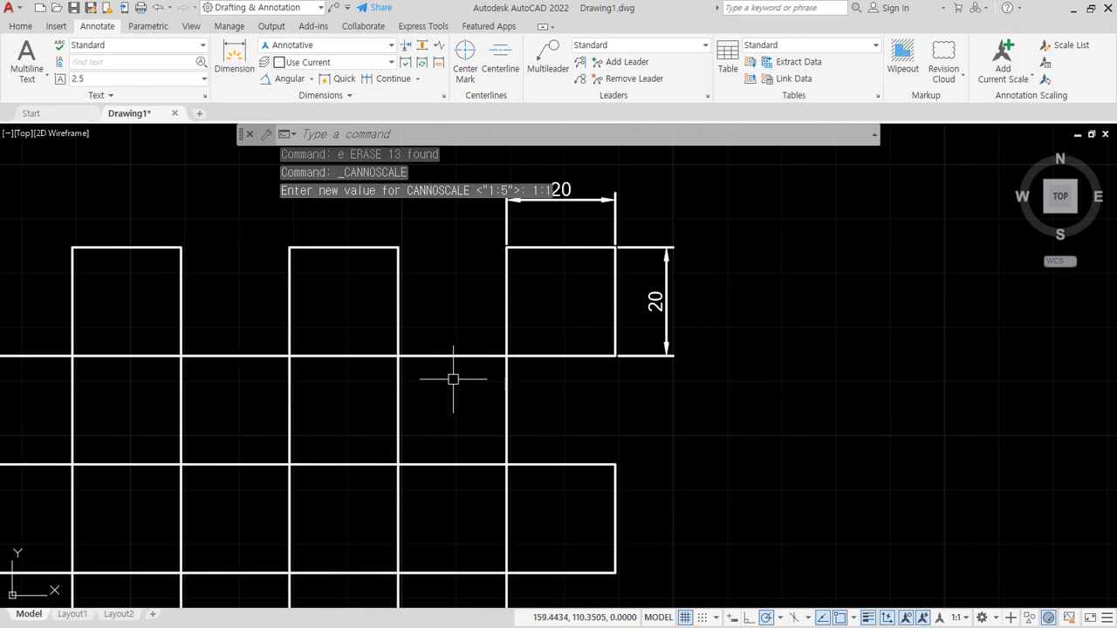
pyautogui.moveTo(453, 379); pyautogui.dragTo(750, 485, button='middle')
pyautogui.moveTo(394, 377); pyautogui.dragTo(429, 270, button='middle')
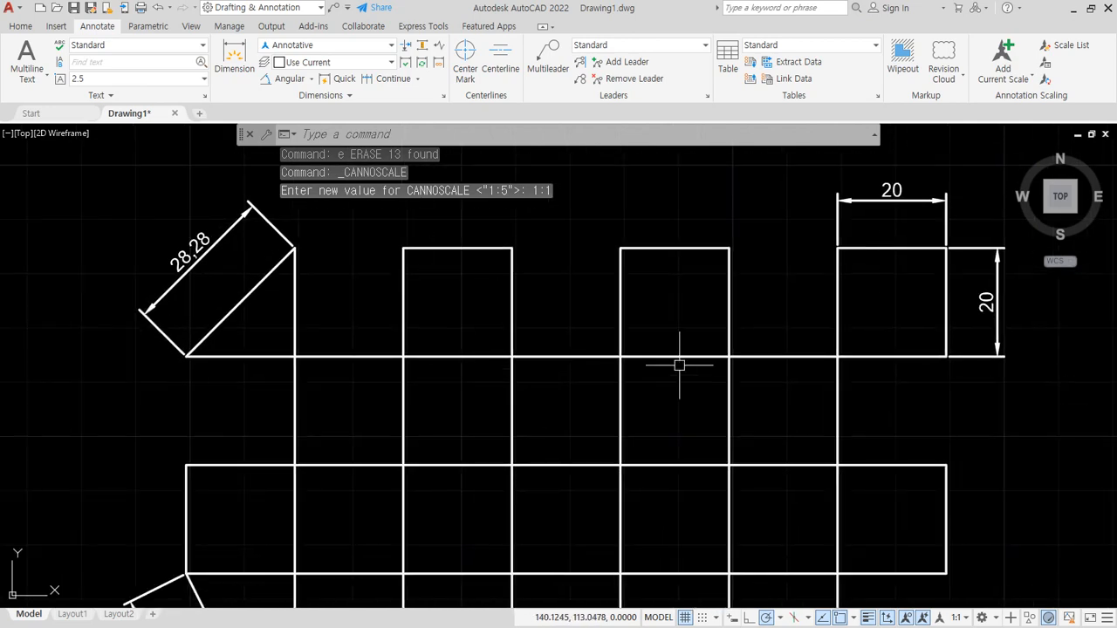
pyautogui.moveTo(679, 365); pyautogui.dragTo(473, 266, button='middle')
pyautogui.moveTo(721, 411); pyautogui.dragTo(683, 372, button='middle')
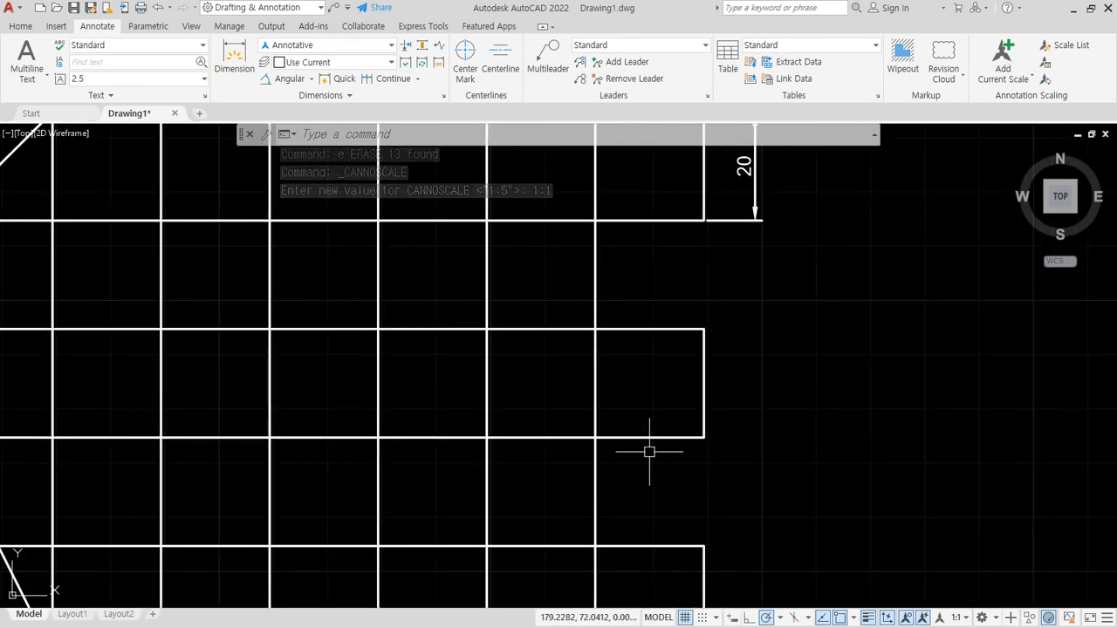
pyautogui.write('a')
pyautogui.press('Return')
pyautogui.click(487, 437)
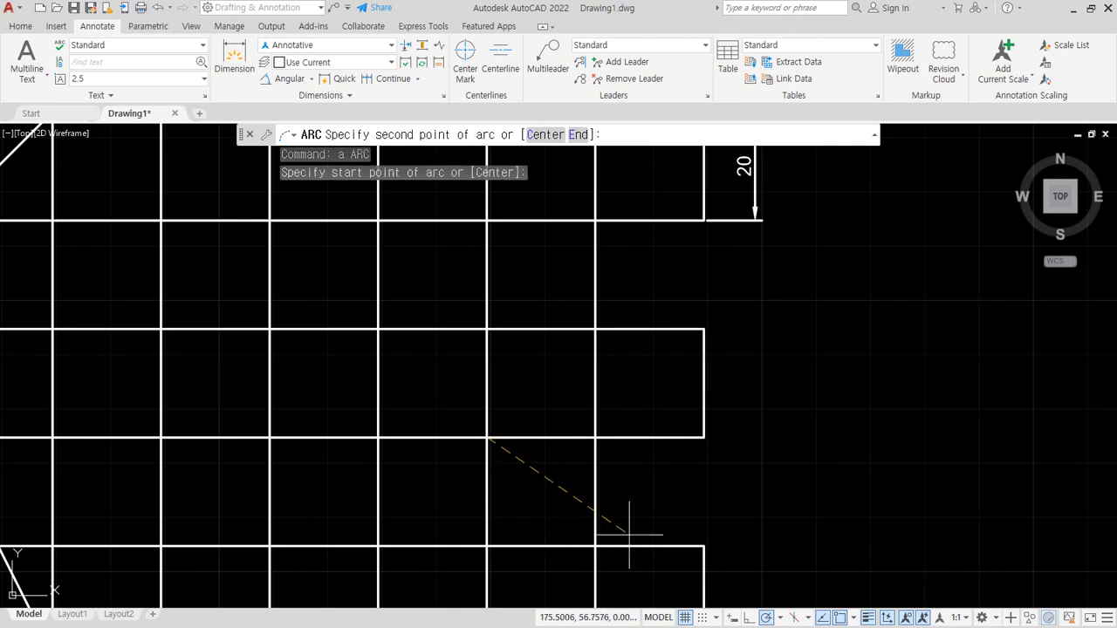
pyautogui.click(594, 546)
pyautogui.press('Escape')
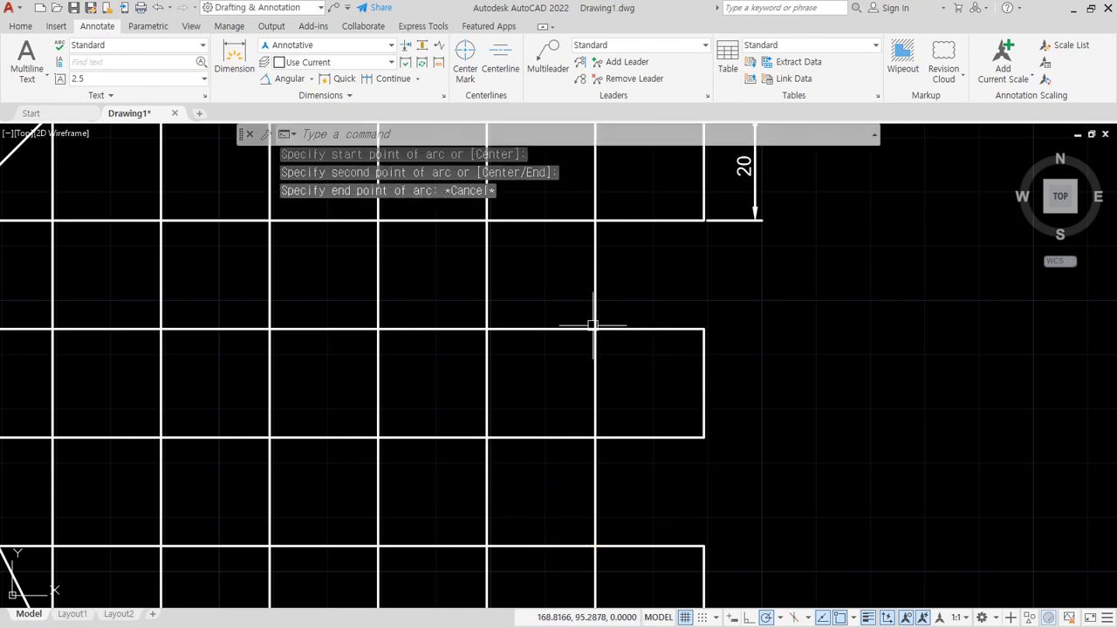
# - Draw a Start, Center, End arc bulging right between two corners on the grid's last long vertical line, centred one cell left of it
pyautogui.click(23, 26)
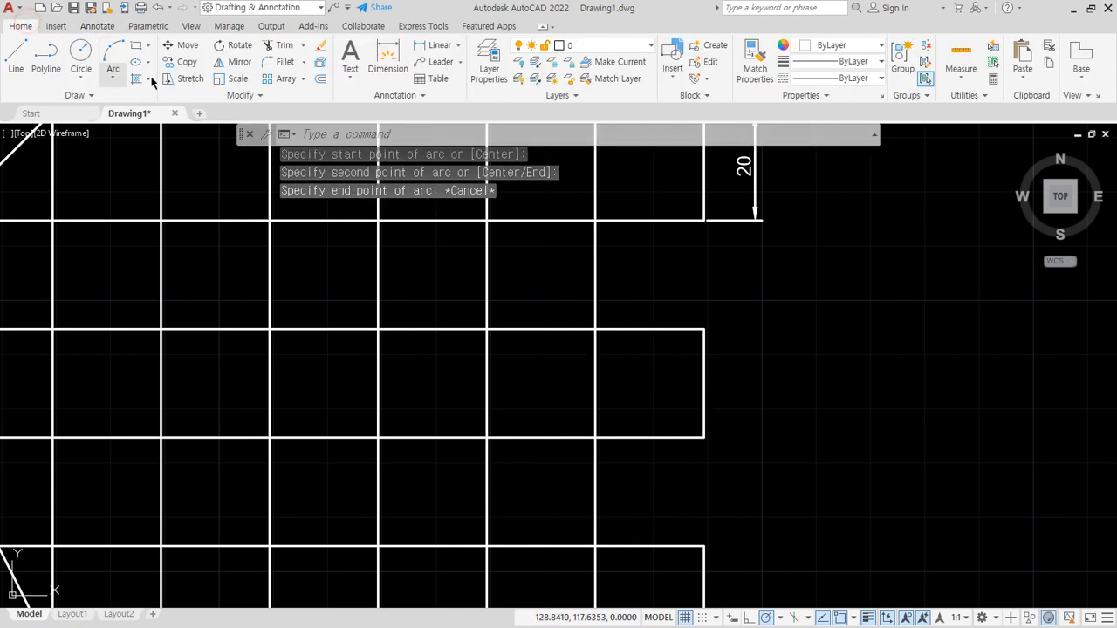
pyautogui.click(111, 79)
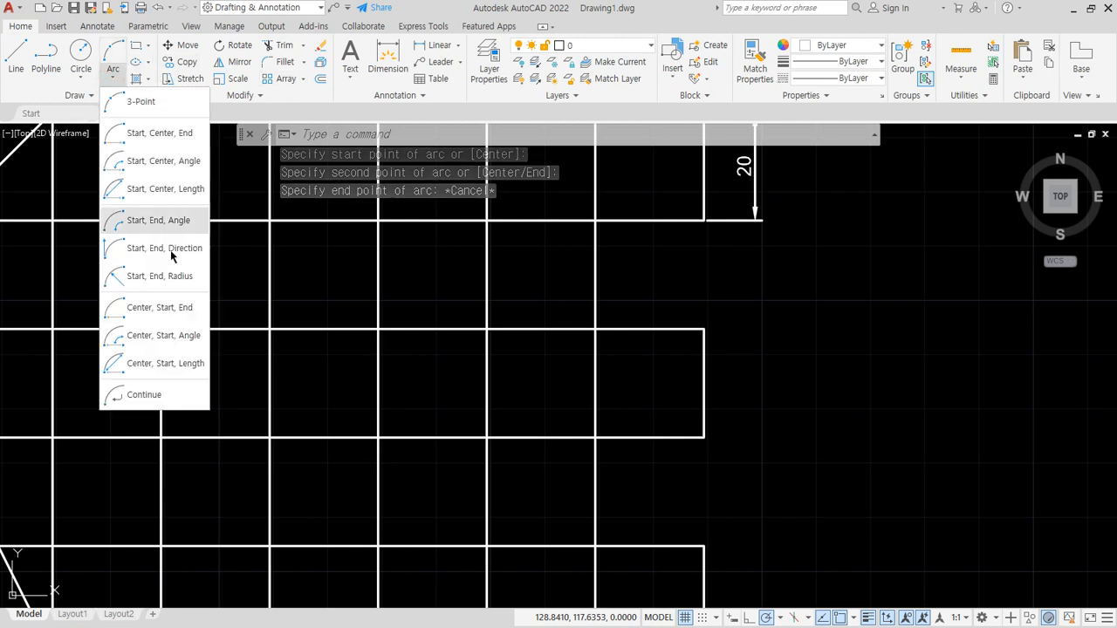
pyautogui.click(147, 140)
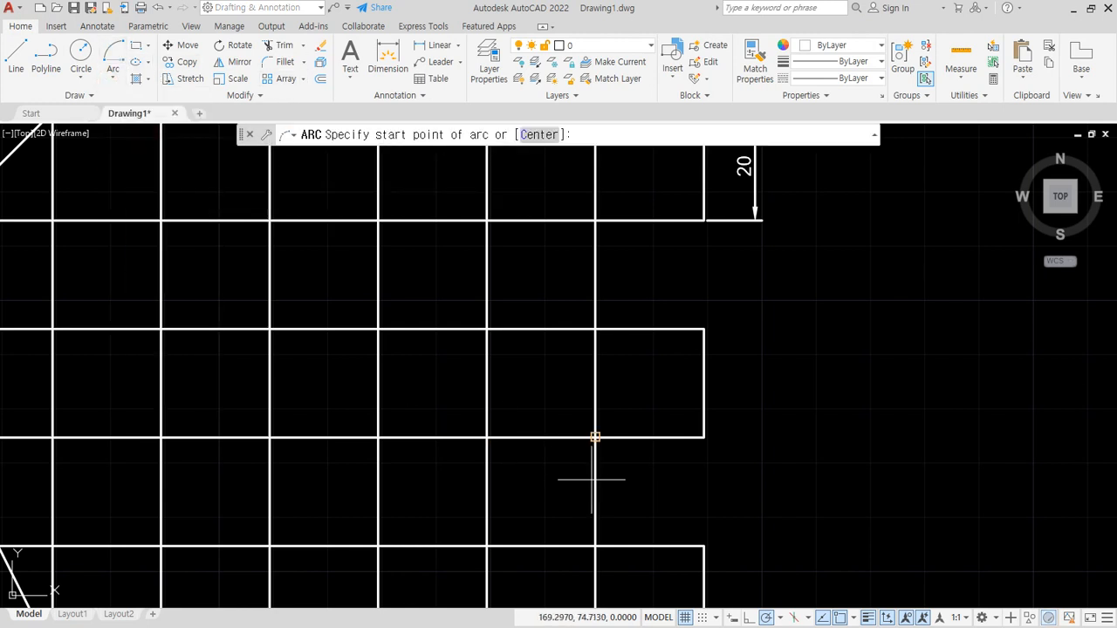
pyautogui.click(595, 546)
pyautogui.click(486, 437)
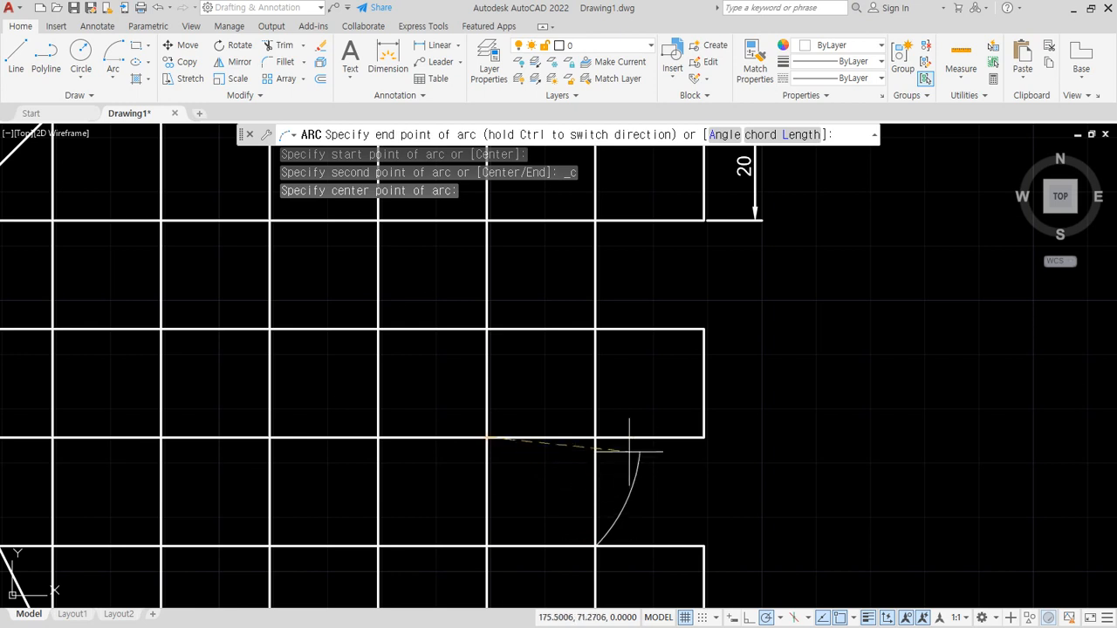
pyautogui.click(596, 329)
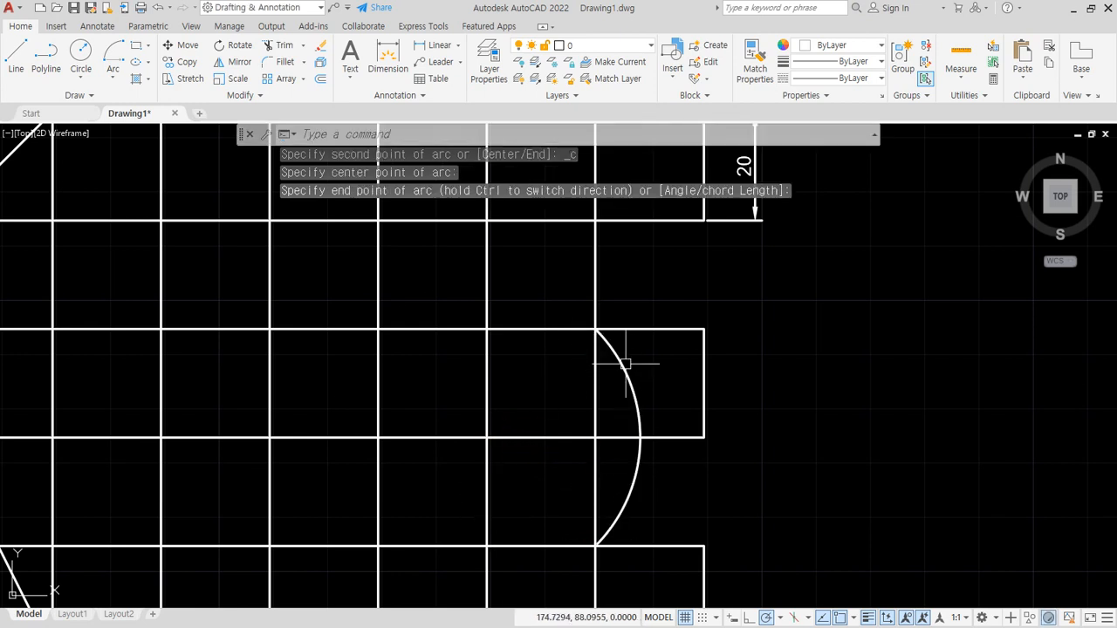
pyautogui.click(625, 364)
pyautogui.press('Escape')
# - Add an angular dimension to the new arc at annotation scale 1:1, placing it outside the grid figure's right edge
pyautogui.click(97, 26)
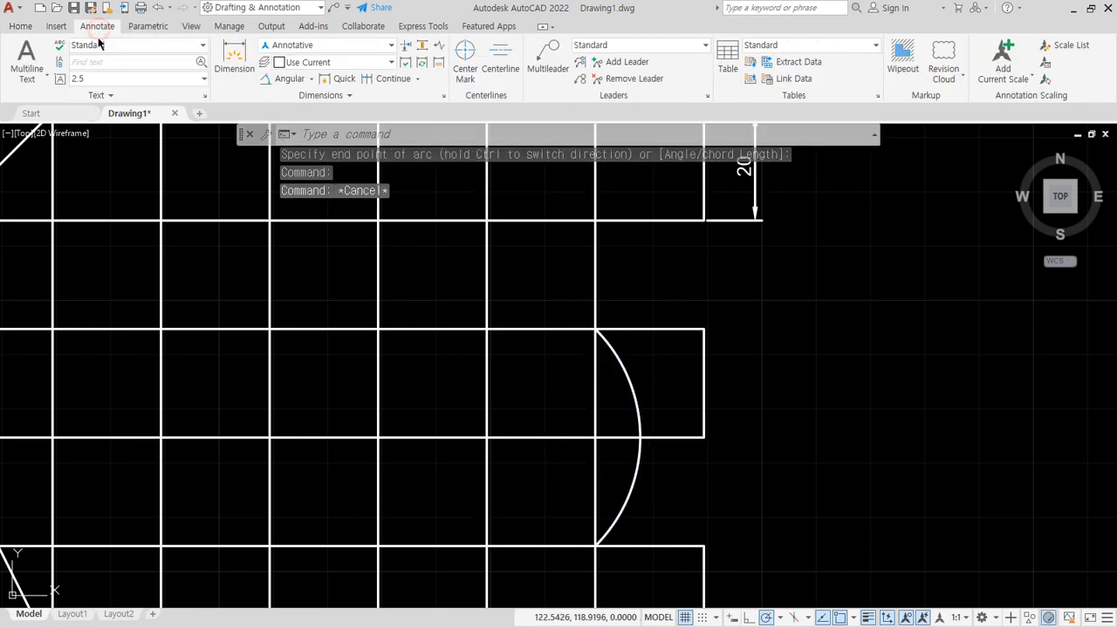
pyautogui.click(291, 79)
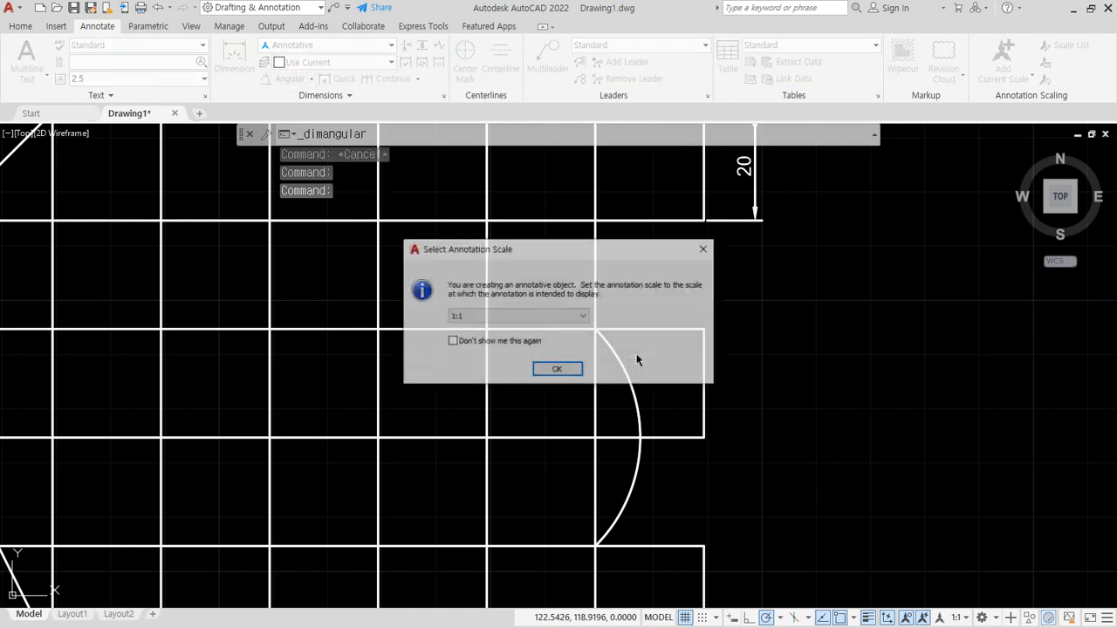
pyautogui.click(558, 370)
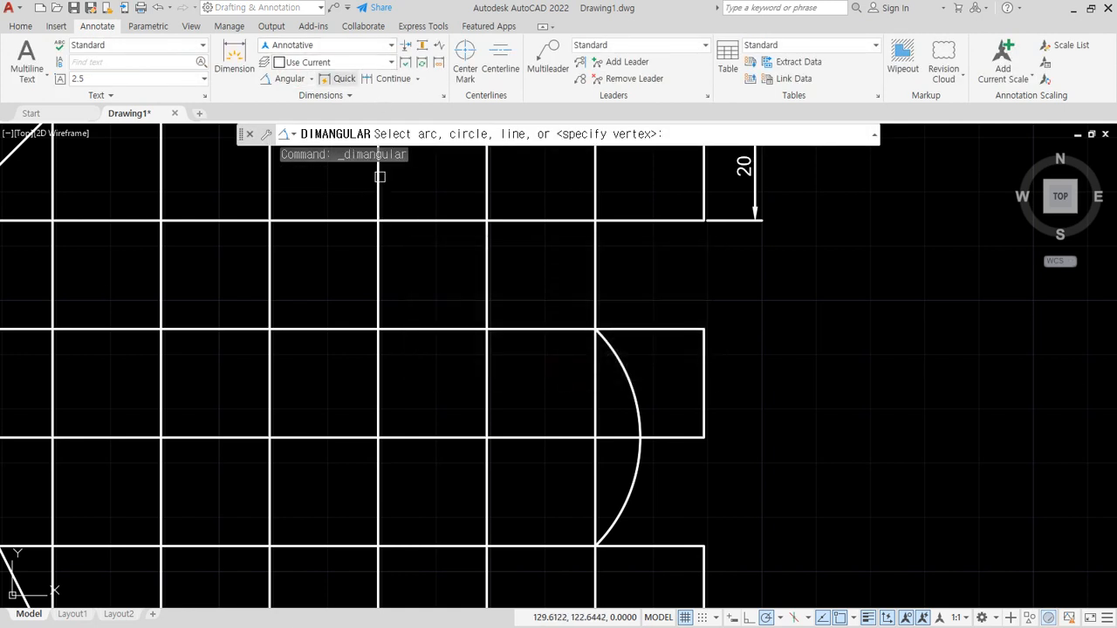
pyautogui.click(630, 365)
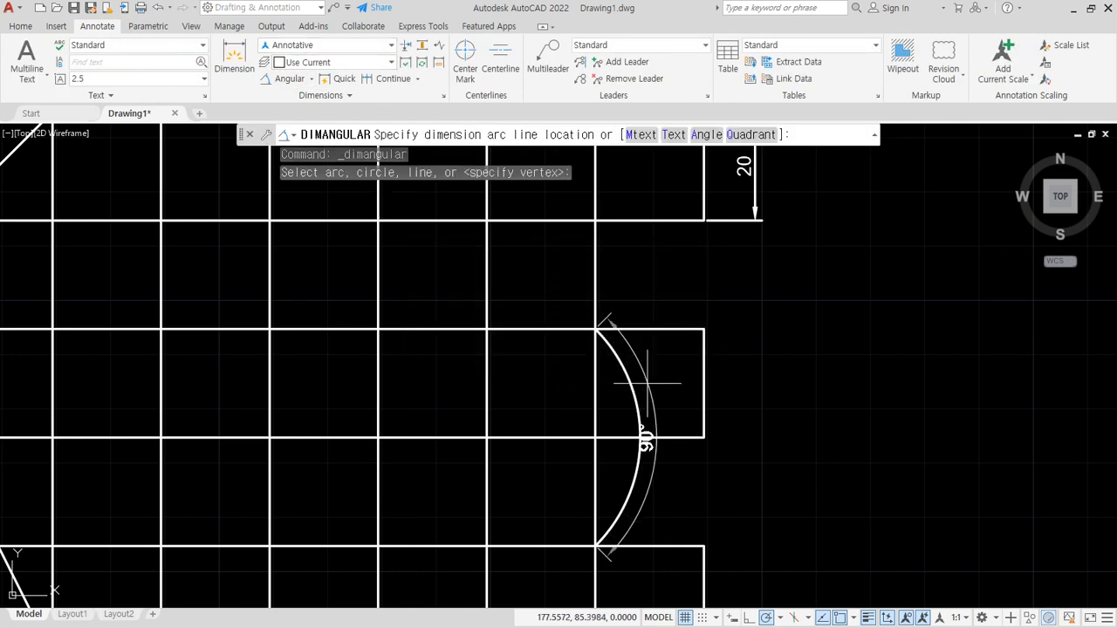
pyautogui.click(748, 394)
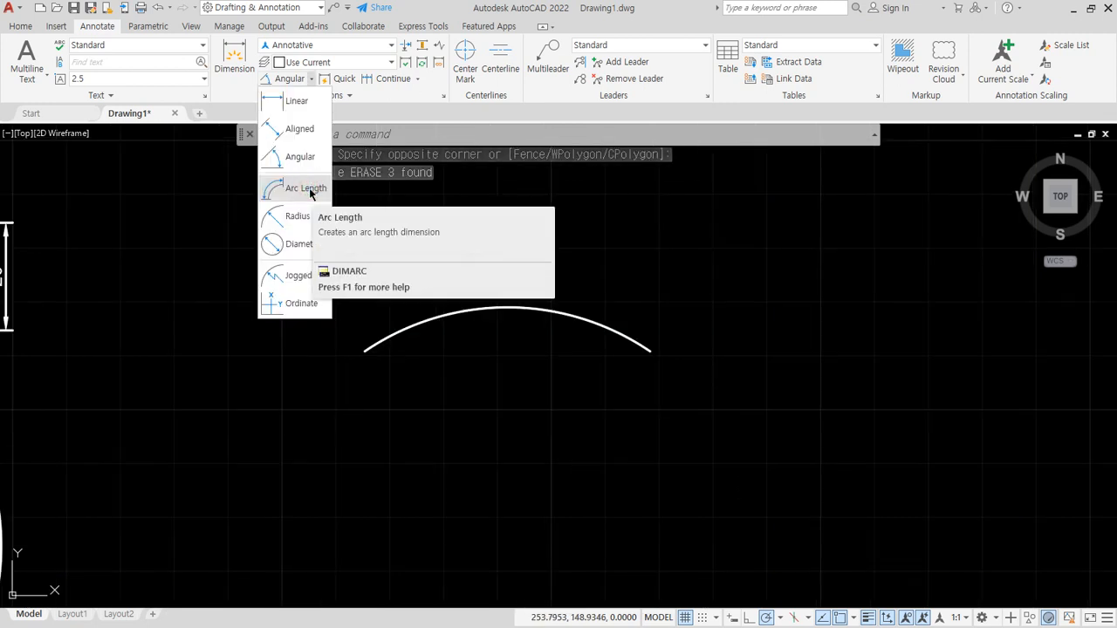
# - Add an arc length dimension above the separate shallow arc to the right of the grid figure
pyautogui.click(307, 187)
pyautogui.click(542, 310)
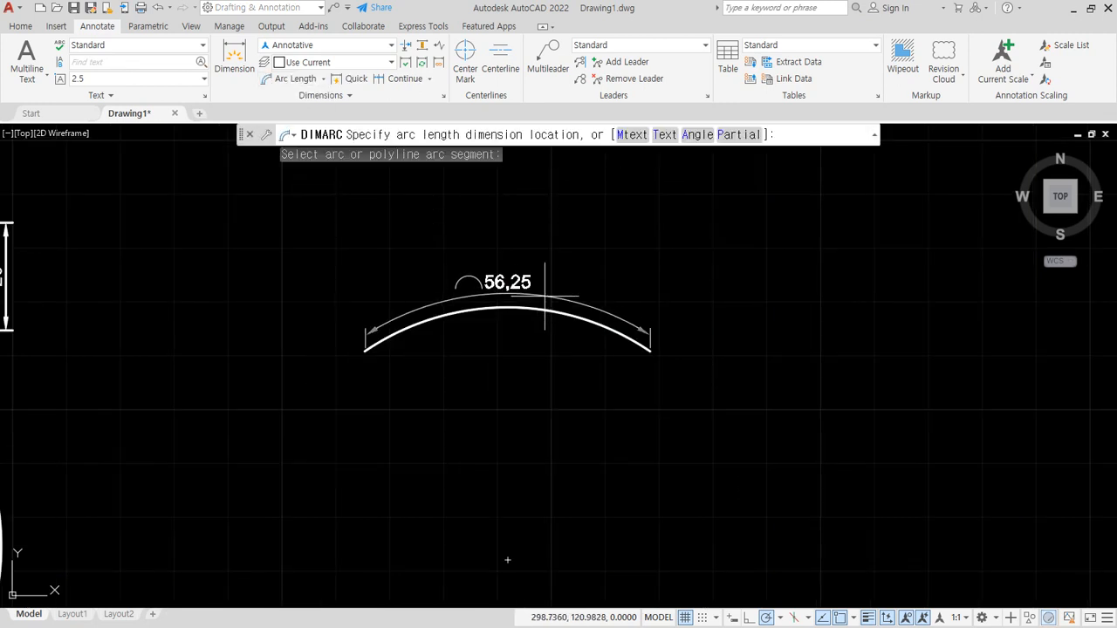
pyautogui.click(559, 272)
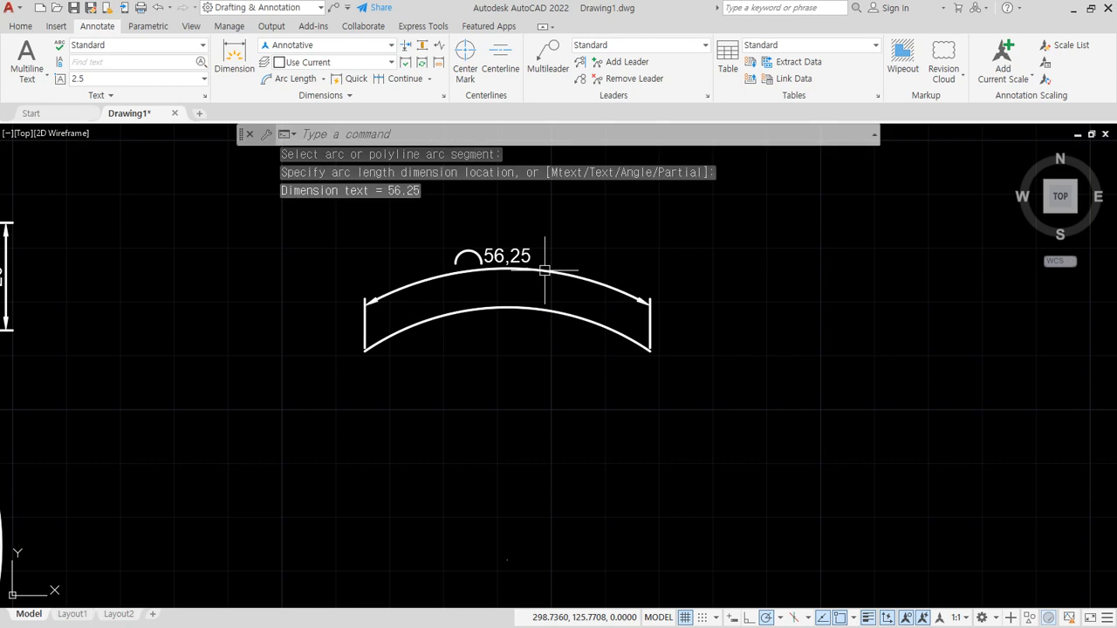
pyautogui.click(324, 78)
pyautogui.click(299, 126)
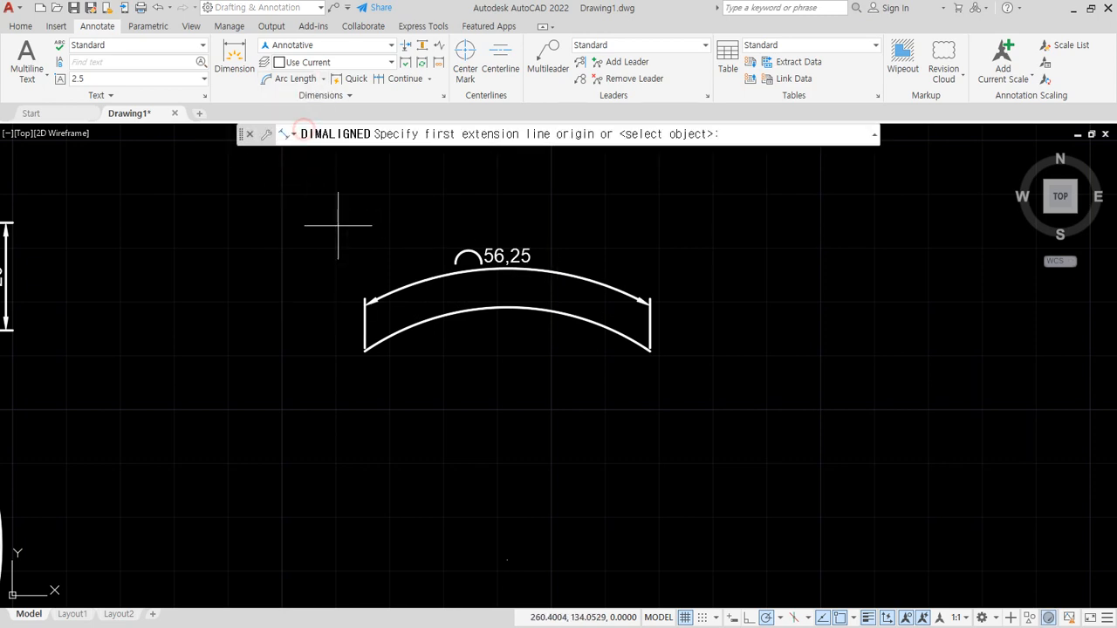
pyautogui.click(365, 351)
pyautogui.click(650, 351)
pyautogui.press('Escape')
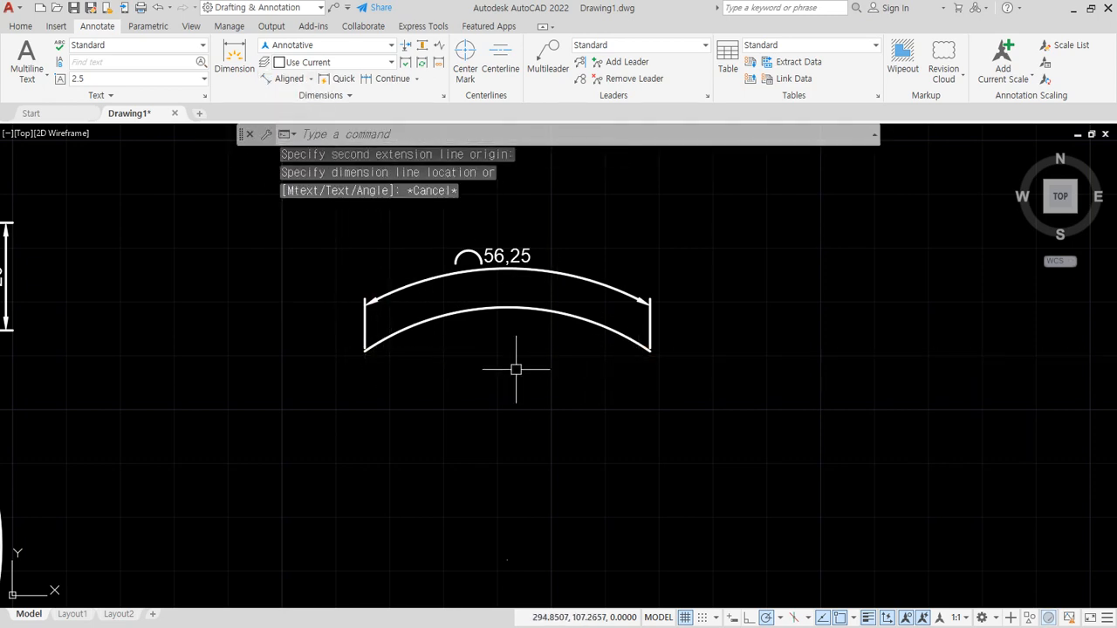
# - Add an aligned dimension between the shallow arc's two endpoints, placing it above the arc length dimension
pyautogui.press('Return')
pyautogui.click(365, 351)
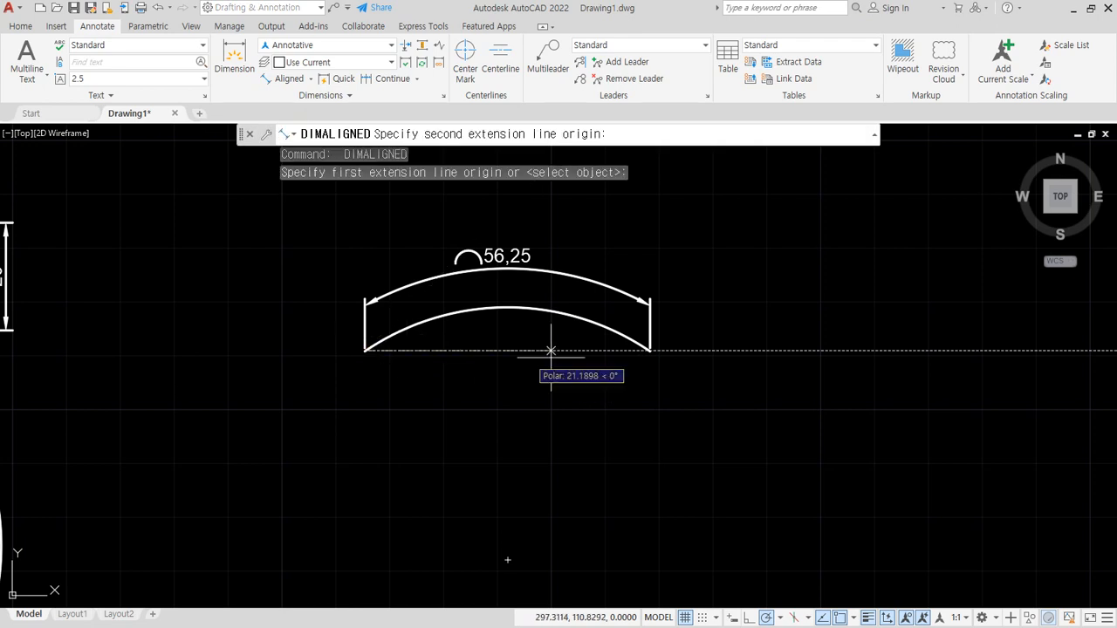
pyautogui.click(650, 350)
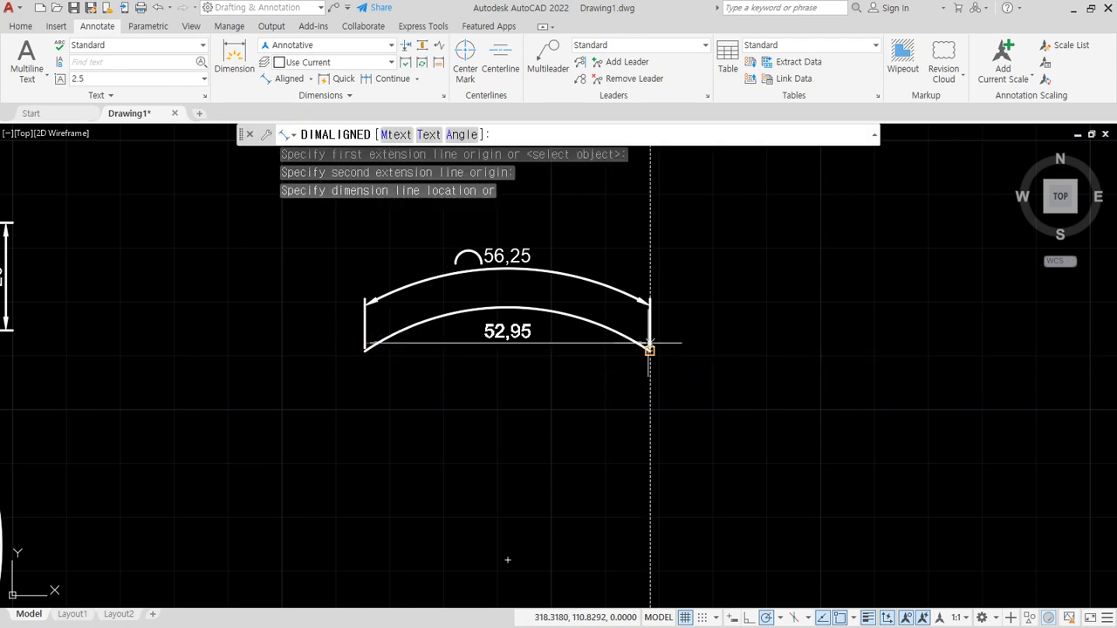
pyautogui.click(659, 233)
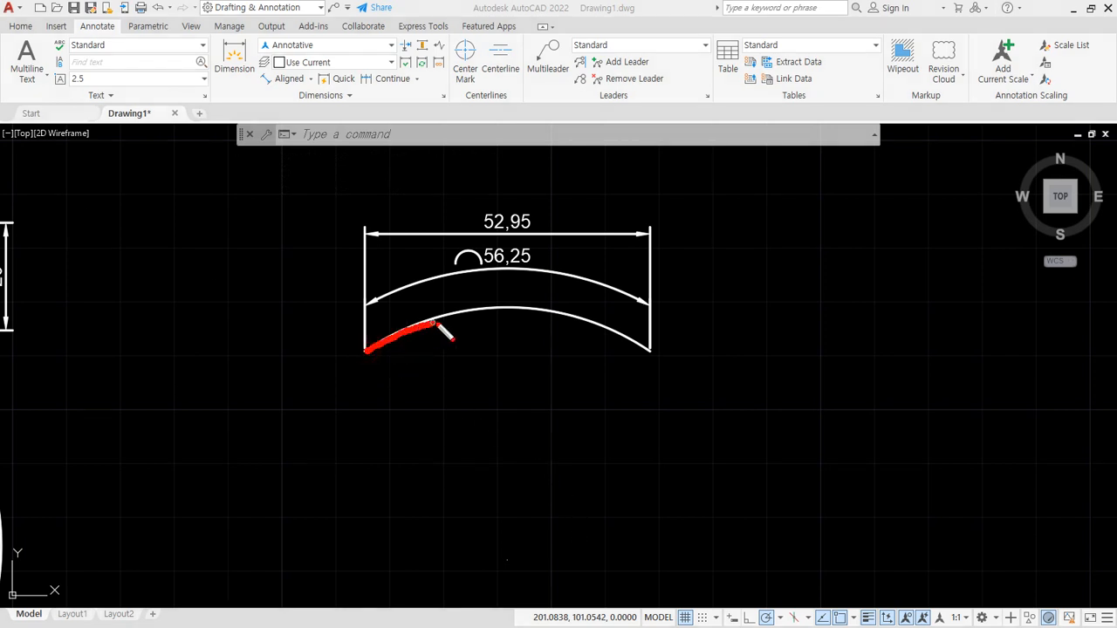
pyautogui.hotkey('ctrl', 'z')
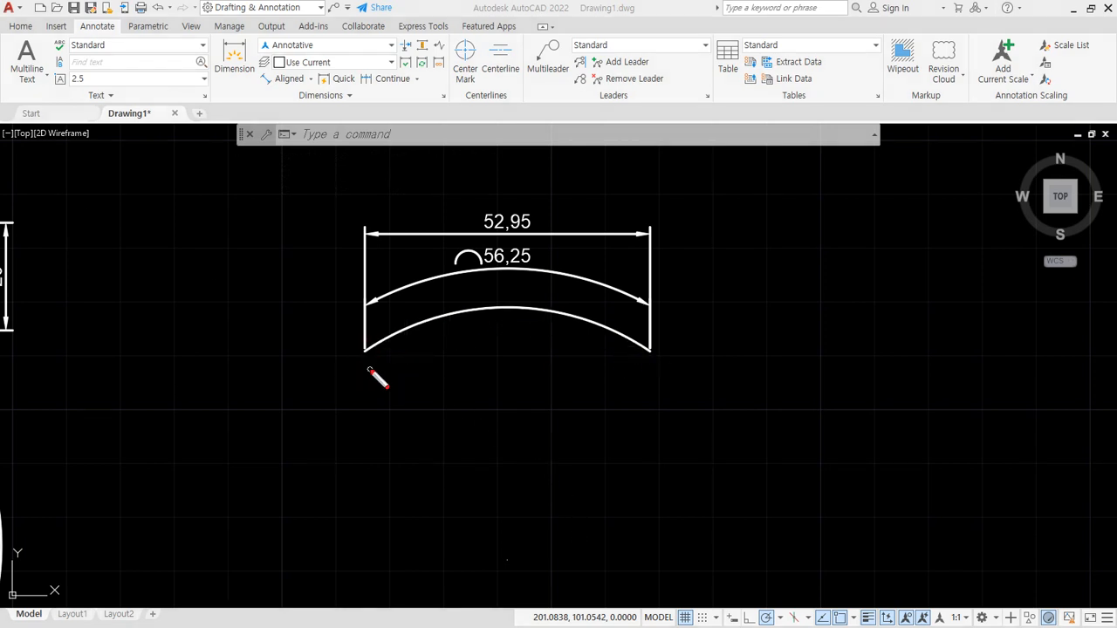
pyautogui.moveTo(663, 358); pyautogui.dragTo(378, 358)
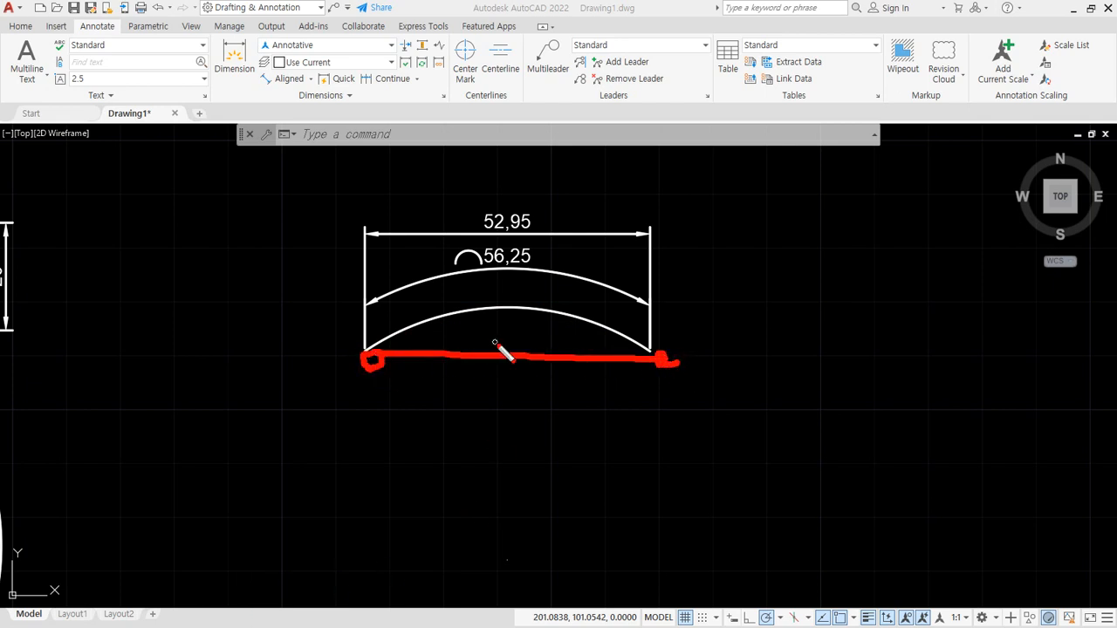
pyautogui.press('Escape')
pyautogui.click(312, 81)
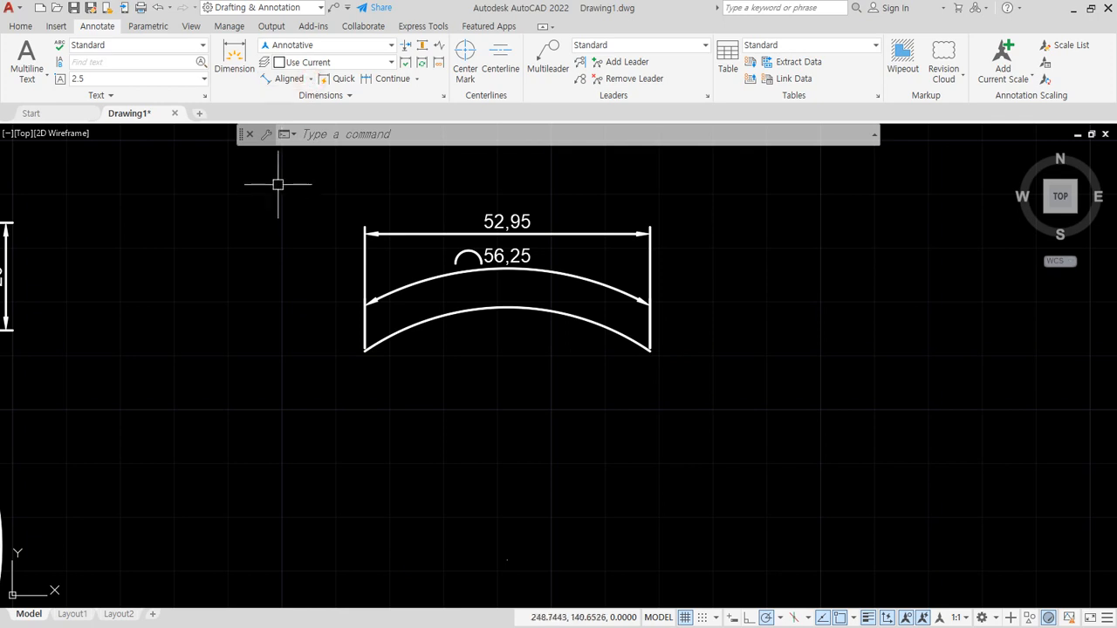
pyautogui.click(311, 78)
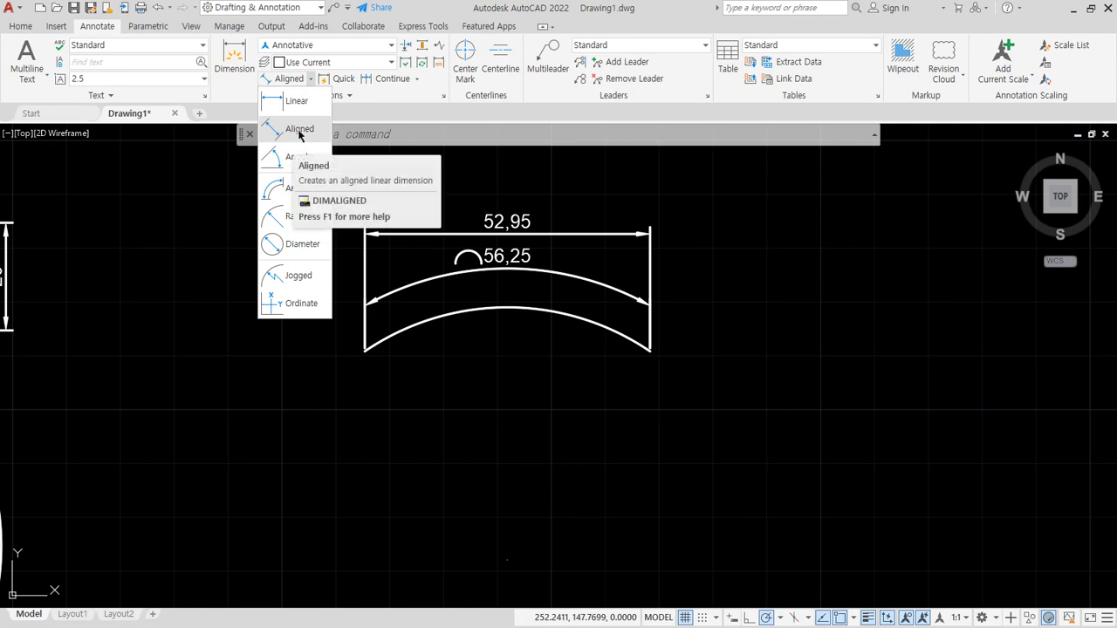
pyautogui.click(651, 443)
pyautogui.click(650, 444)
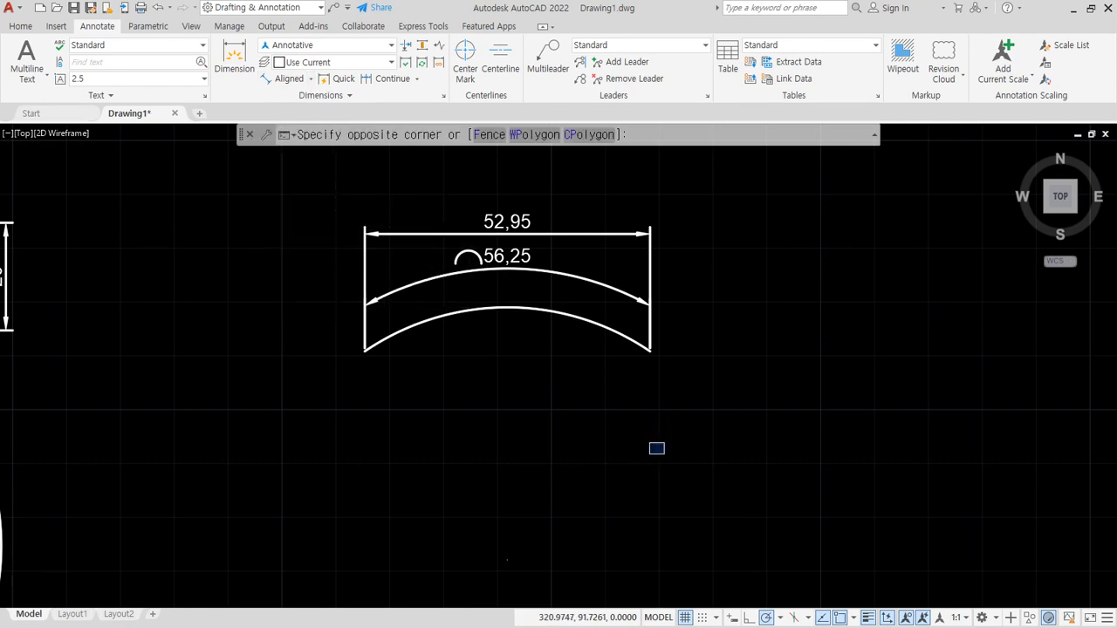
pyautogui.scroll(-2, 663, 454)
pyautogui.press('Escape')
# - Draw a circle of radius 20 centred on the grid intersection at the middle bar's lower edge and the first narrow column's left side
pyautogui.moveTo(134, 443); pyautogui.dragTo(563, 320, button='middle')
pyautogui.write('c')
pyautogui.press('Return')
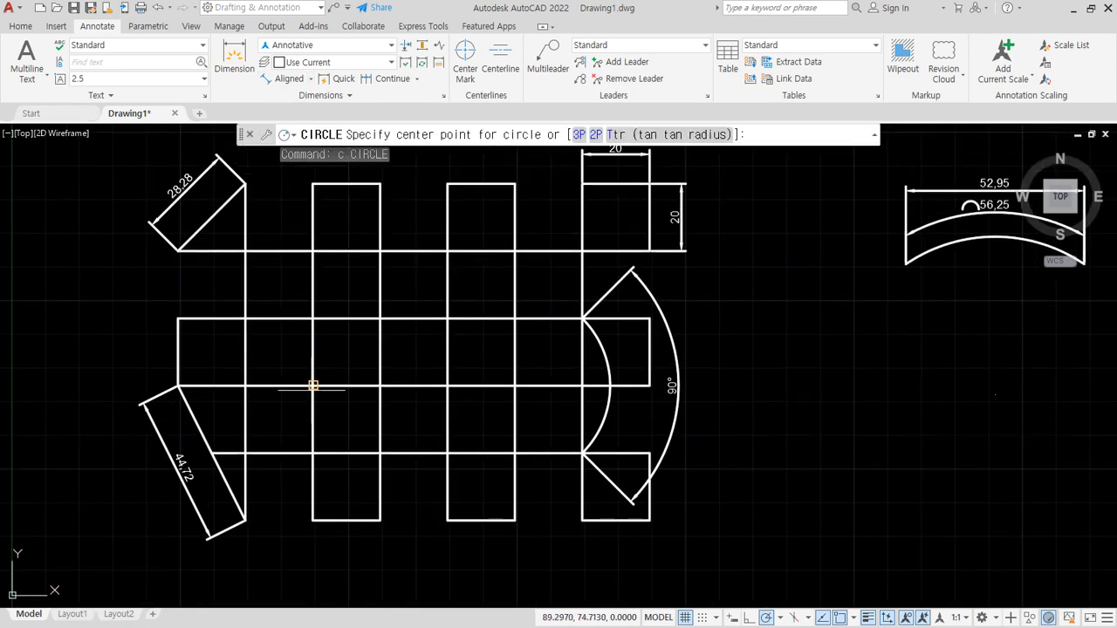
pyautogui.click(313, 386)
pyautogui.click(381, 386)
pyautogui.scroll(2, 349, 338)
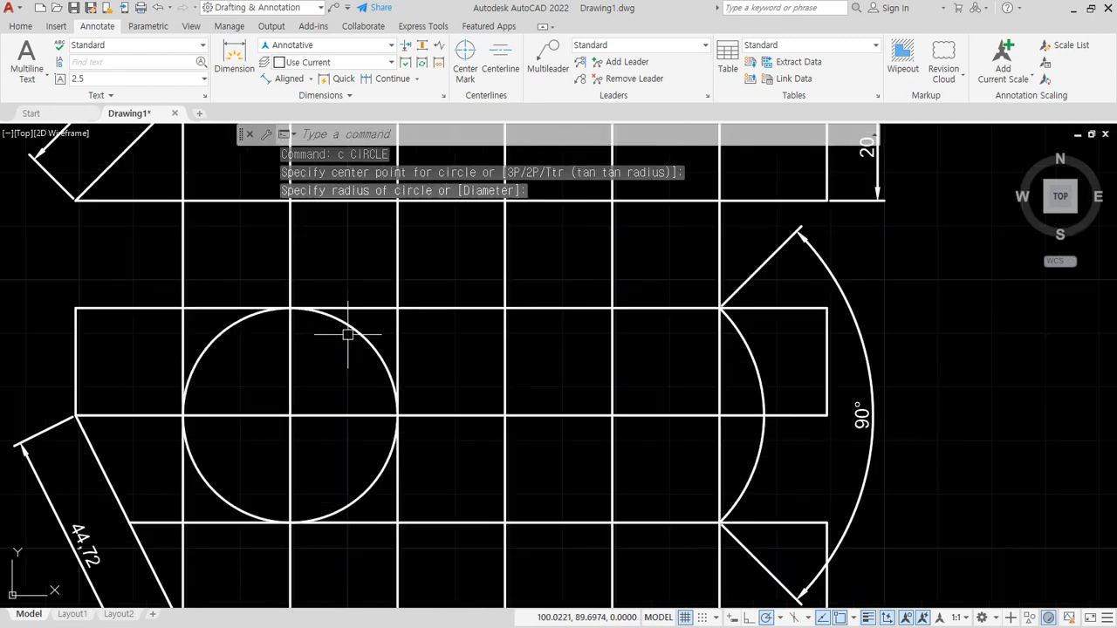
# - Add a radius dimension to the new circle, placing its text inside the circle's upper right part
pyautogui.click(310, 79)
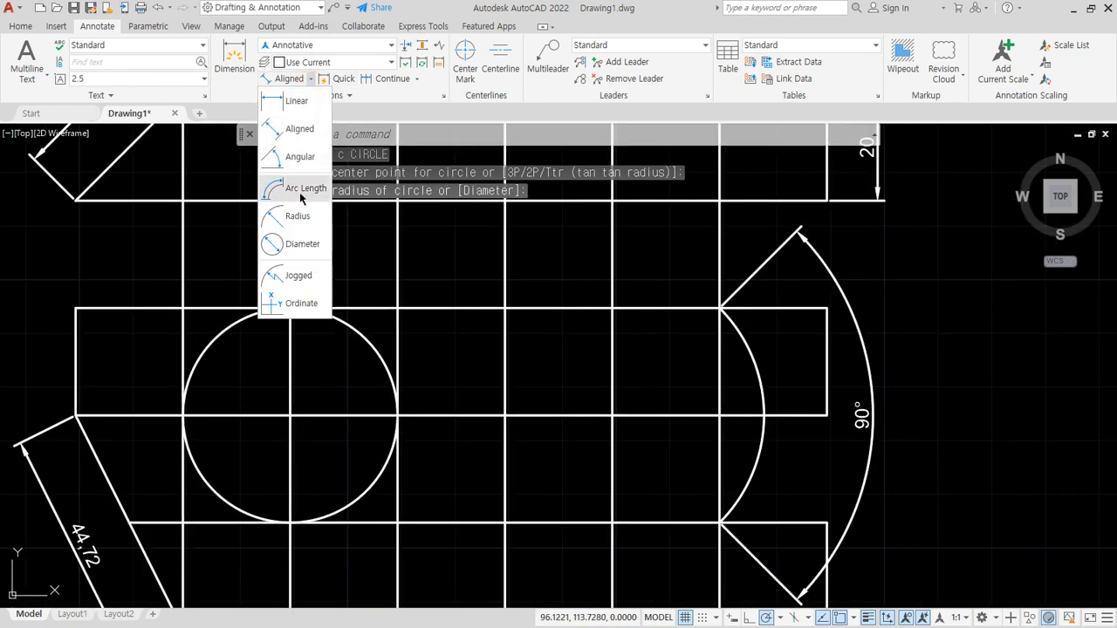
pyautogui.click(297, 215)
pyautogui.click(341, 325)
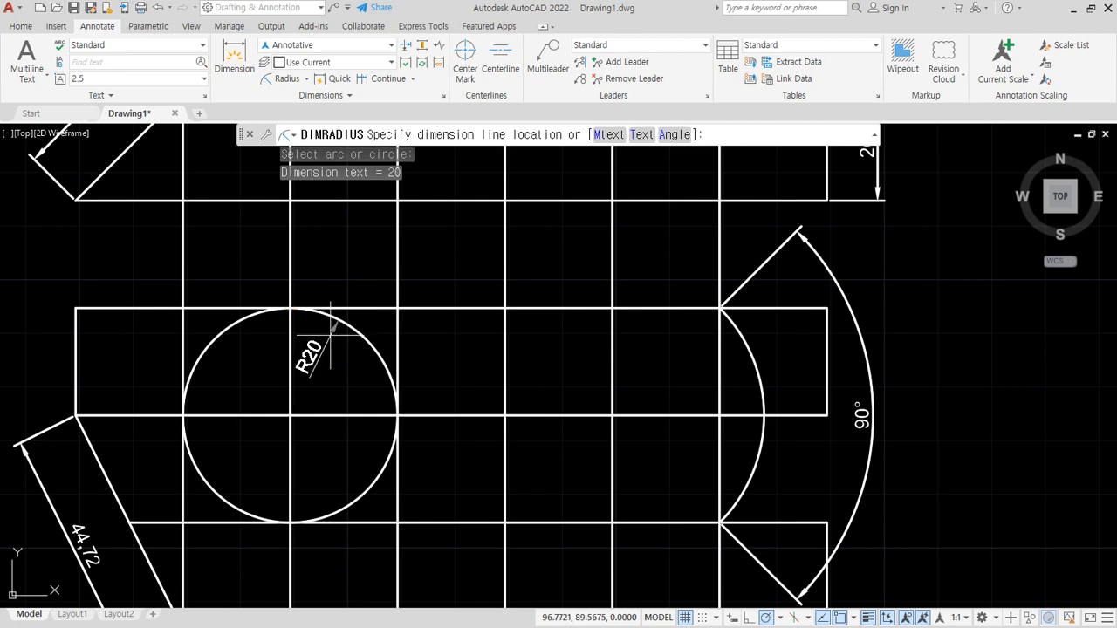
pyautogui.click(331, 335)
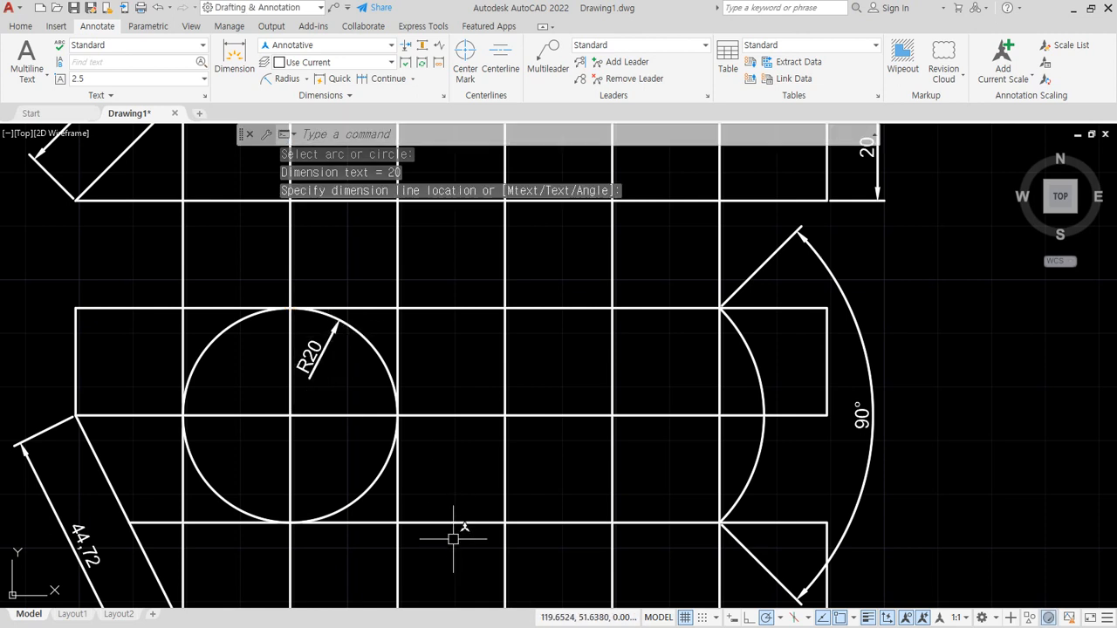
# - Add a second radius dimension to the same circle, placing its text outside the circle at the upper left
pyautogui.click(307, 79)
pyautogui.click(296, 215)
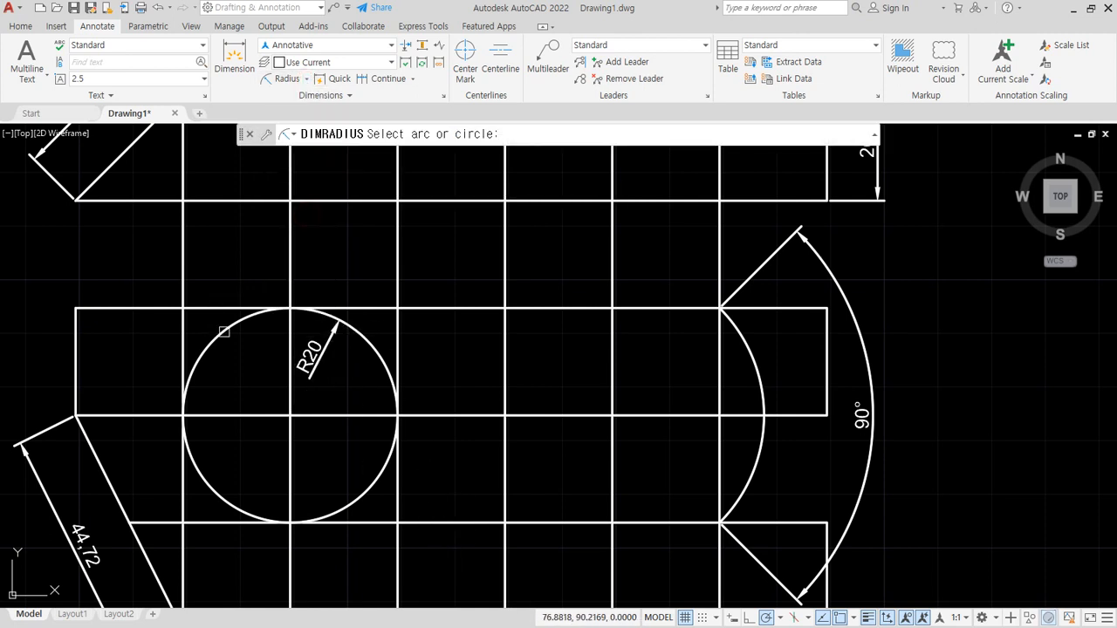
pyautogui.click(224, 332)
# - Draw a circle of radius 20 centred on the intersection of the middle bar's lower edge and the second narrow column's right side
pyautogui.moveTo(505, 384)
pyautogui.mouseDown(button='middle')
pyautogui.moveTo(466, 379)
pyautogui.moveTo(456, 392)
pyautogui.mouseUp(button='middle')
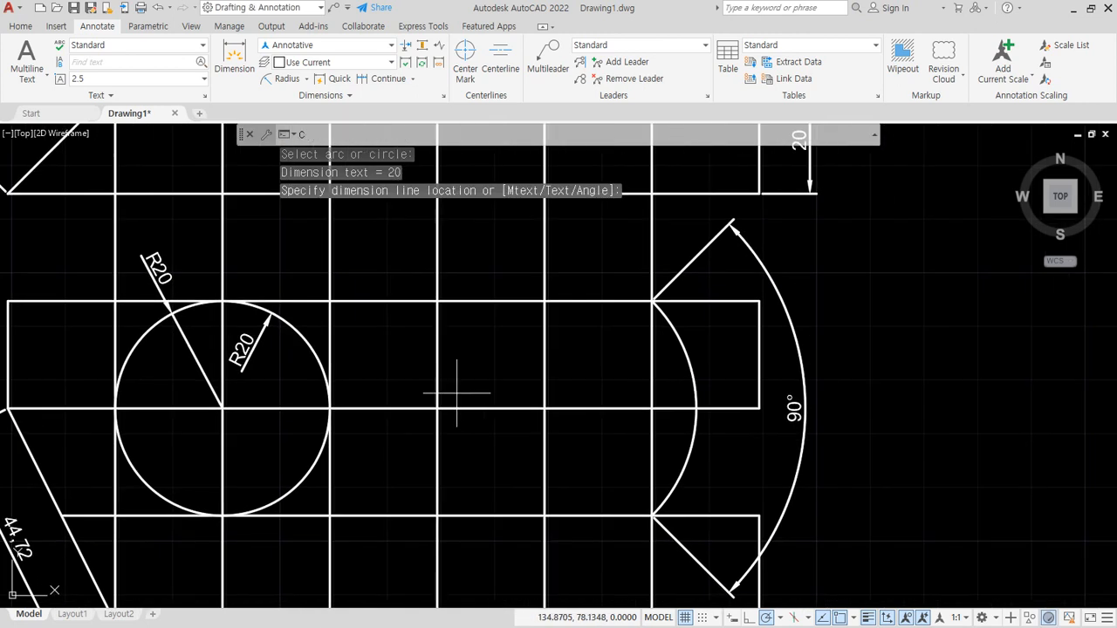
pyautogui.press('Return')
pyautogui.click(545, 408)
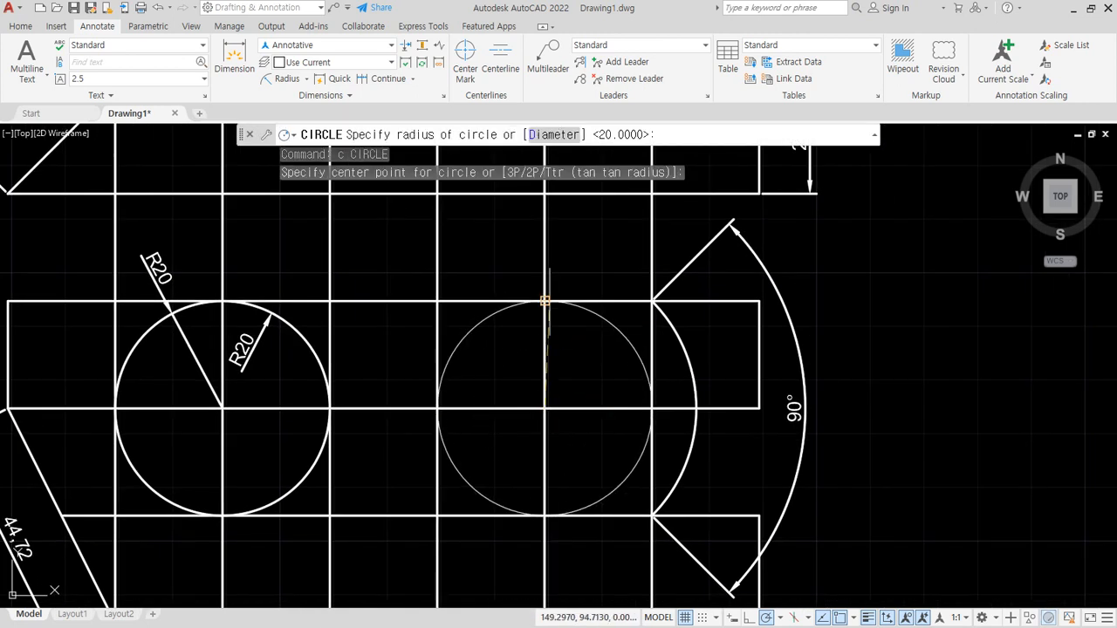
pyautogui.click(545, 301)
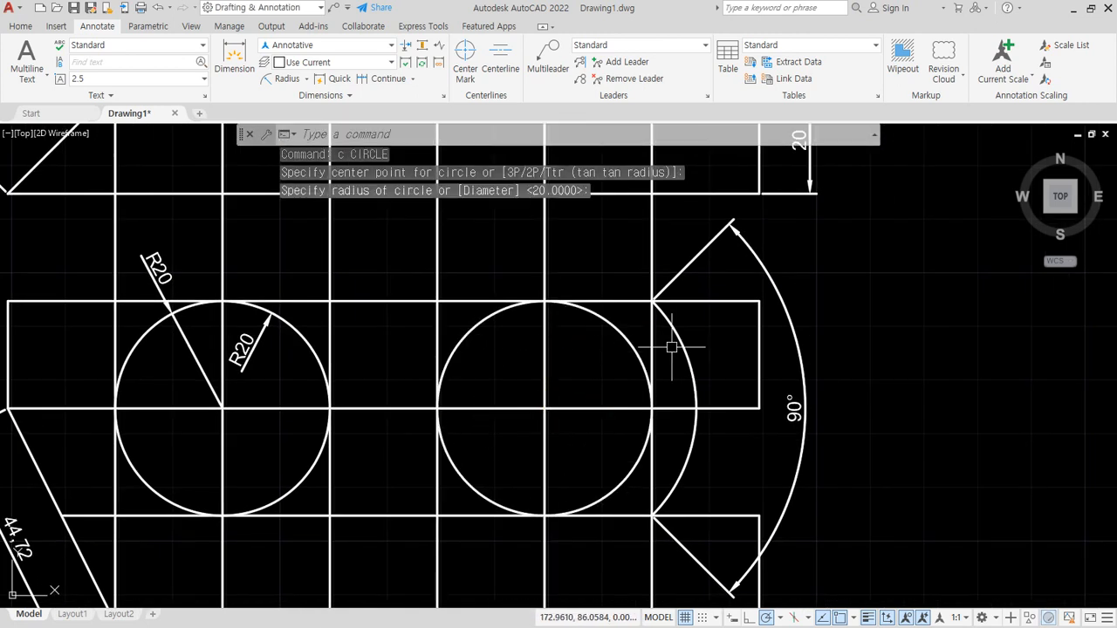
# - Add a diameter dimension to the second circle, placing its text inside the circle's upper right part
pyautogui.click(305, 79)
pyautogui.click(272, 244)
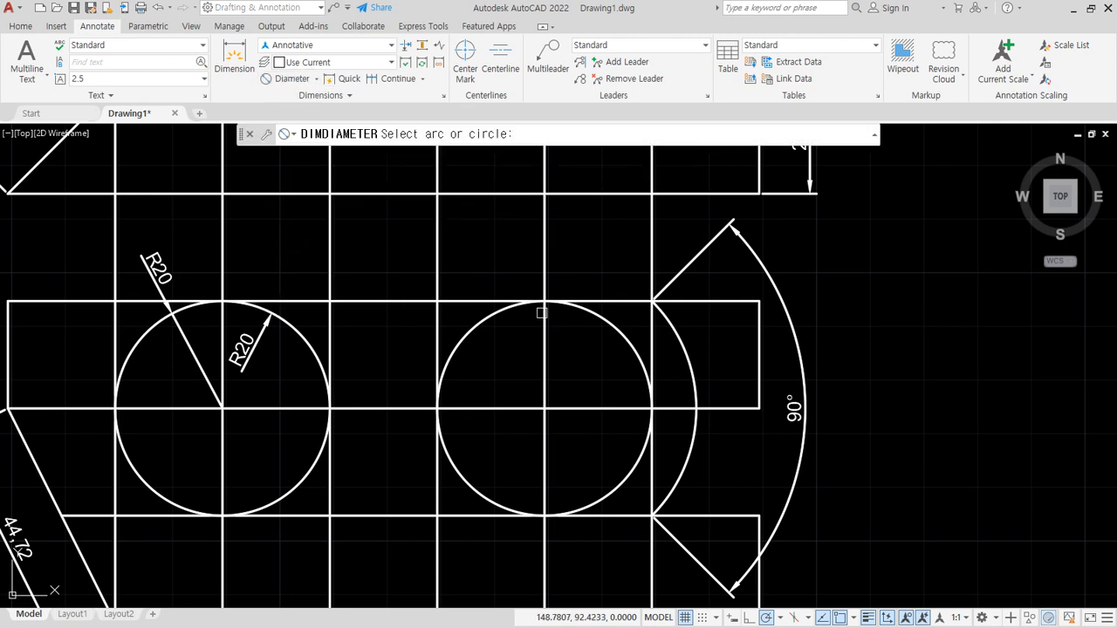
pyautogui.click(599, 317)
pyautogui.click(572, 349)
# - Add another diameter dimension to the second circle, placing its text outside the circle at the upper left
pyautogui.press('Return')
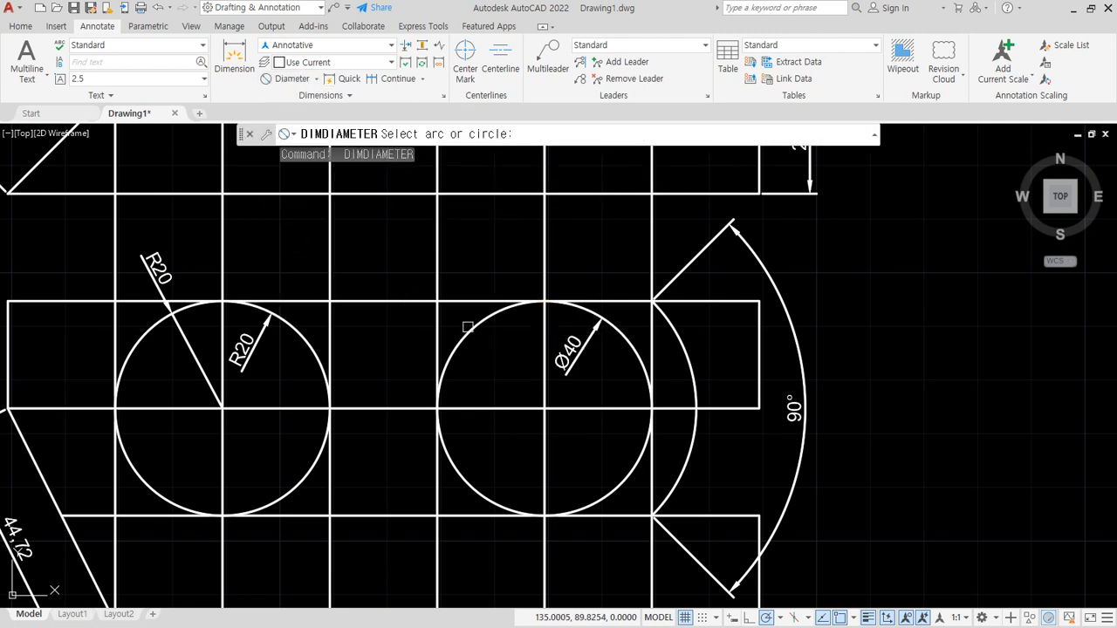
pyautogui.click(470, 329)
pyautogui.click(486, 316)
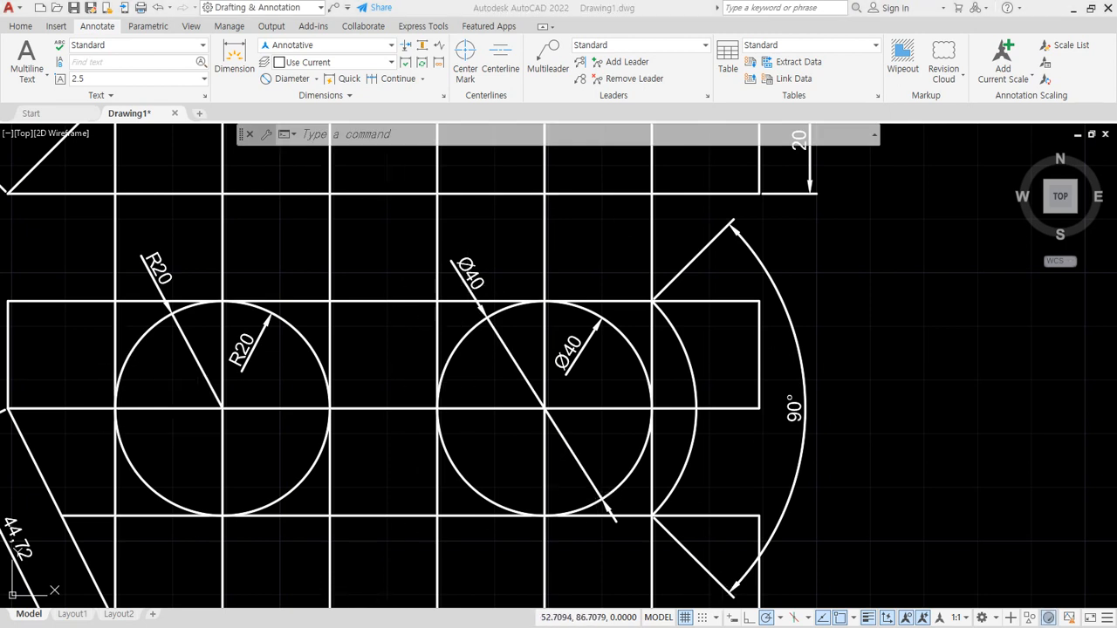
pyautogui.click(384, 4)
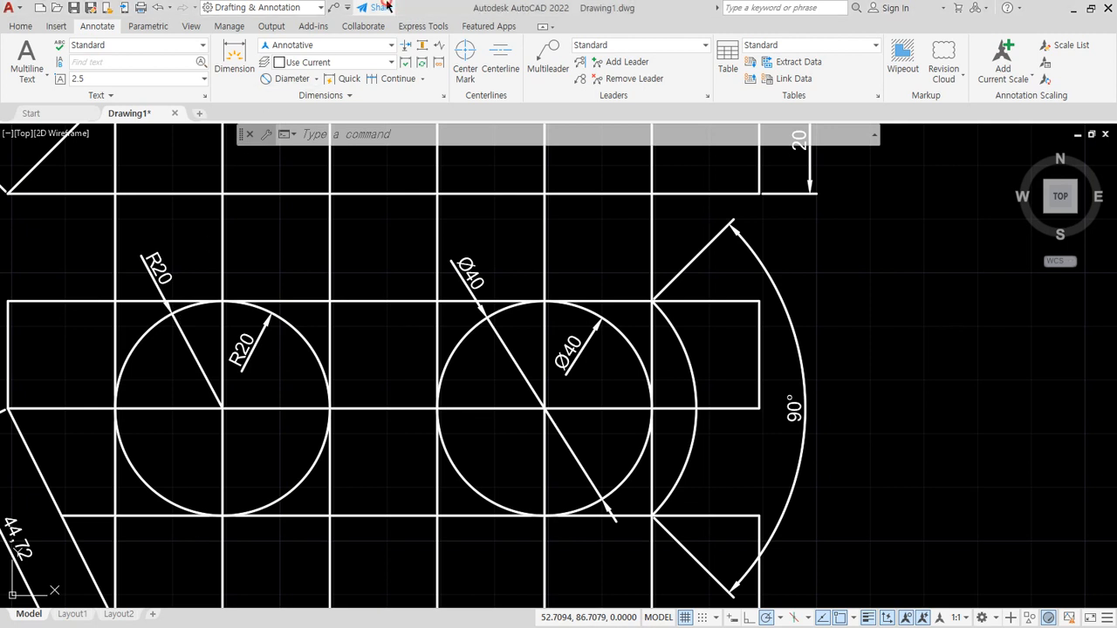
pyautogui.moveTo(172, 311); pyautogui.dragTo(238, 434)
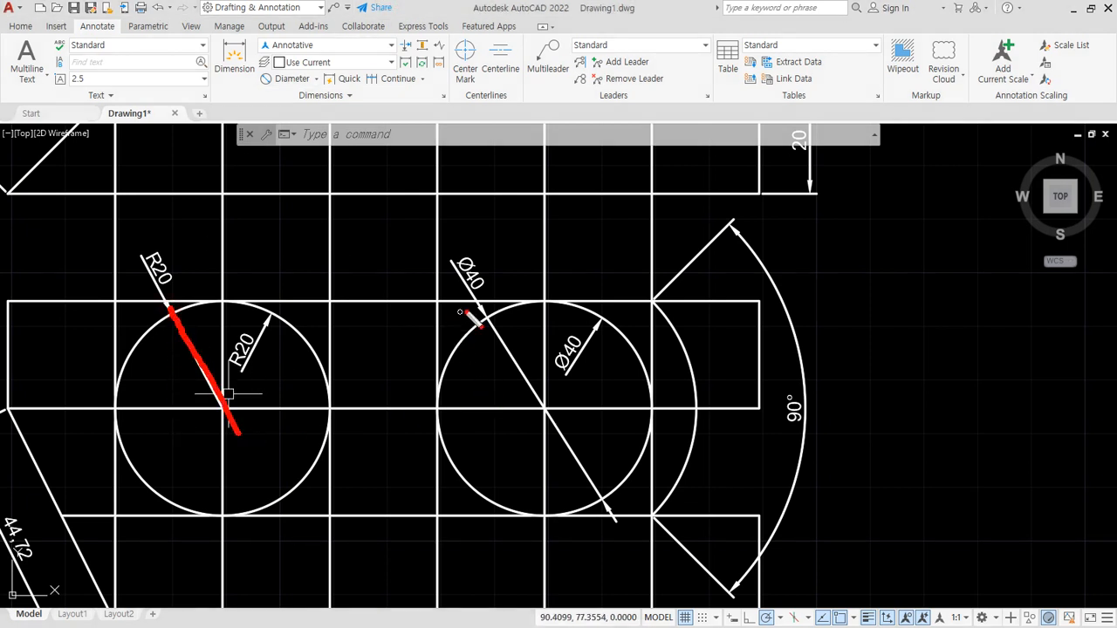
pyautogui.moveTo(474, 305); pyautogui.dragTo(627, 499)
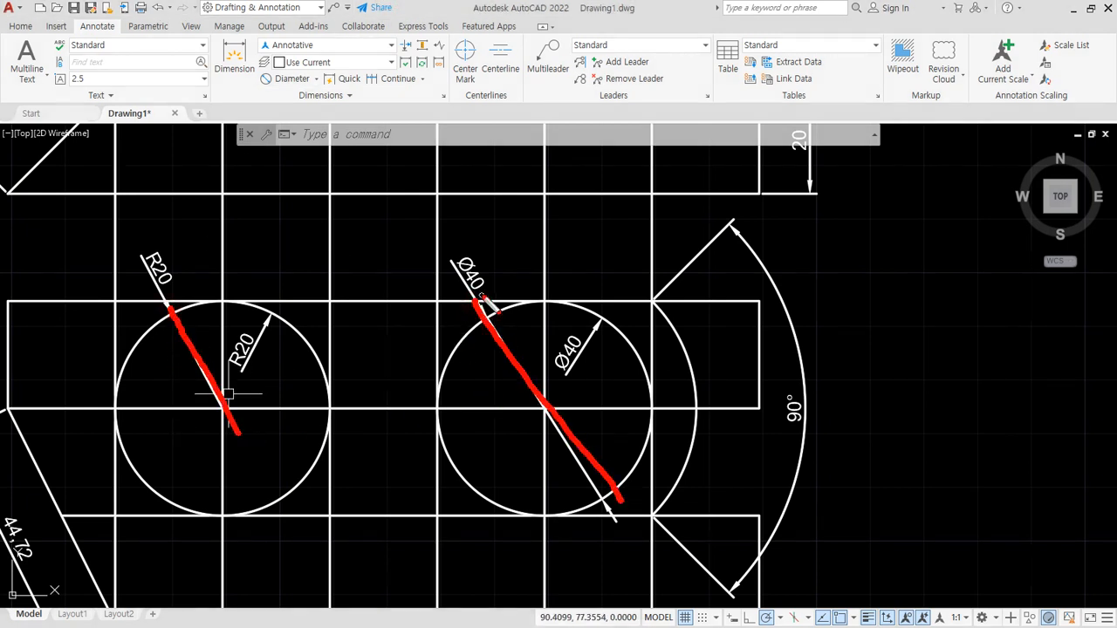
pyautogui.moveTo(469, 233); pyautogui.dragTo(589, 522)
pyautogui.moveTo(732, 351); pyautogui.dragTo(363, 482)
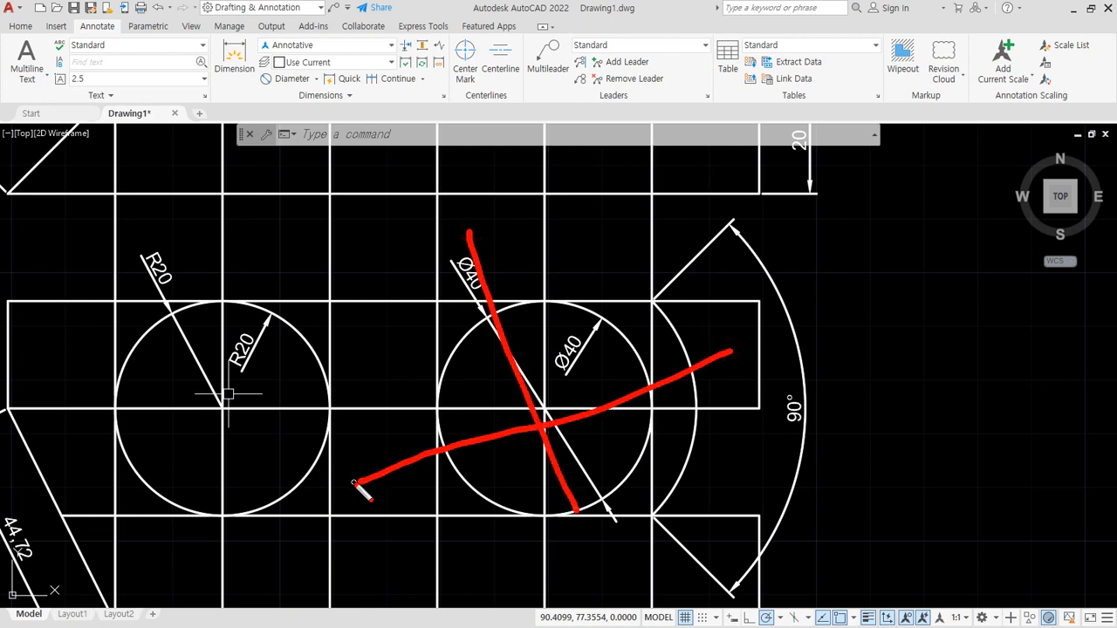
pyautogui.press('Escape')
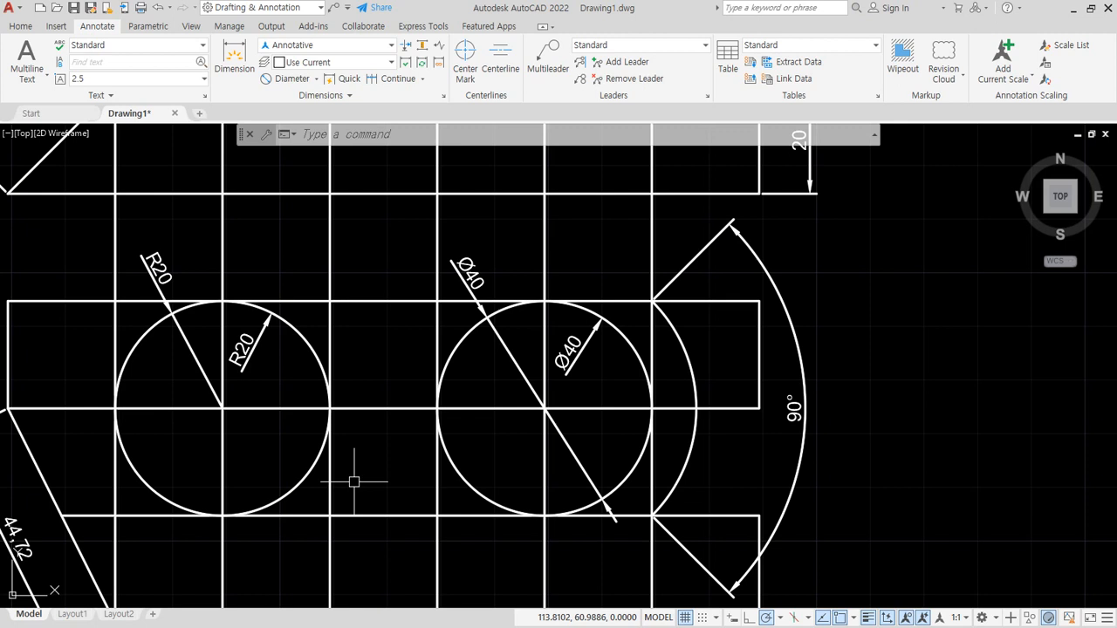
# - Hatch the top square of the second narrow column with the ANSI31 pattern at scale 1 and angle 0
pyautogui.moveTo(581, 406); pyautogui.dragTo(673, 531, button='middle')
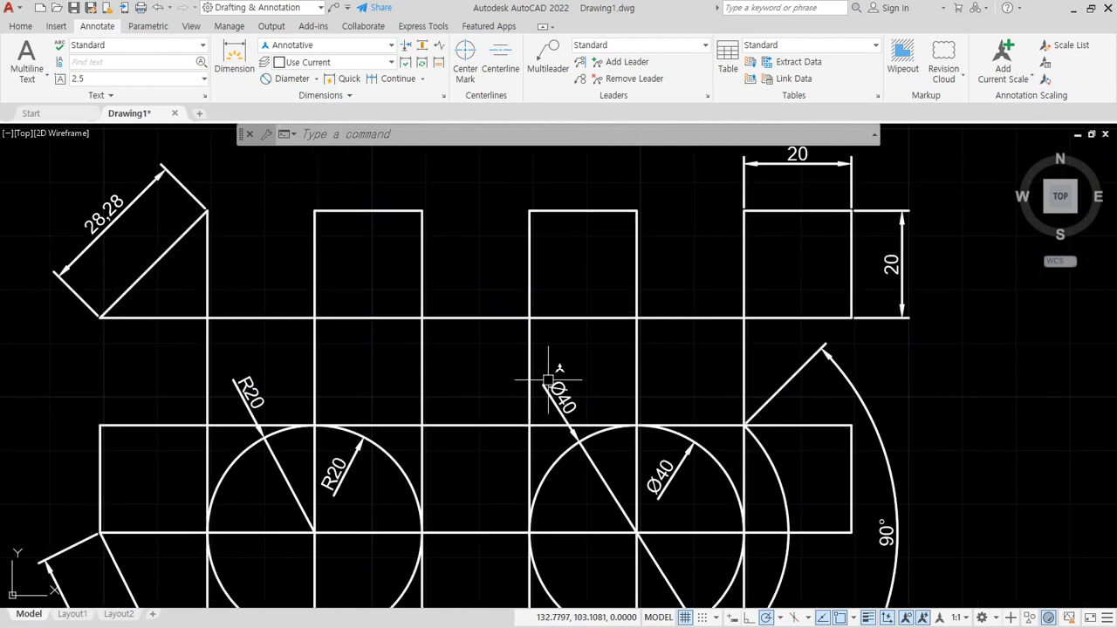
pyautogui.write('HATCH')
pyautogui.press('Return')
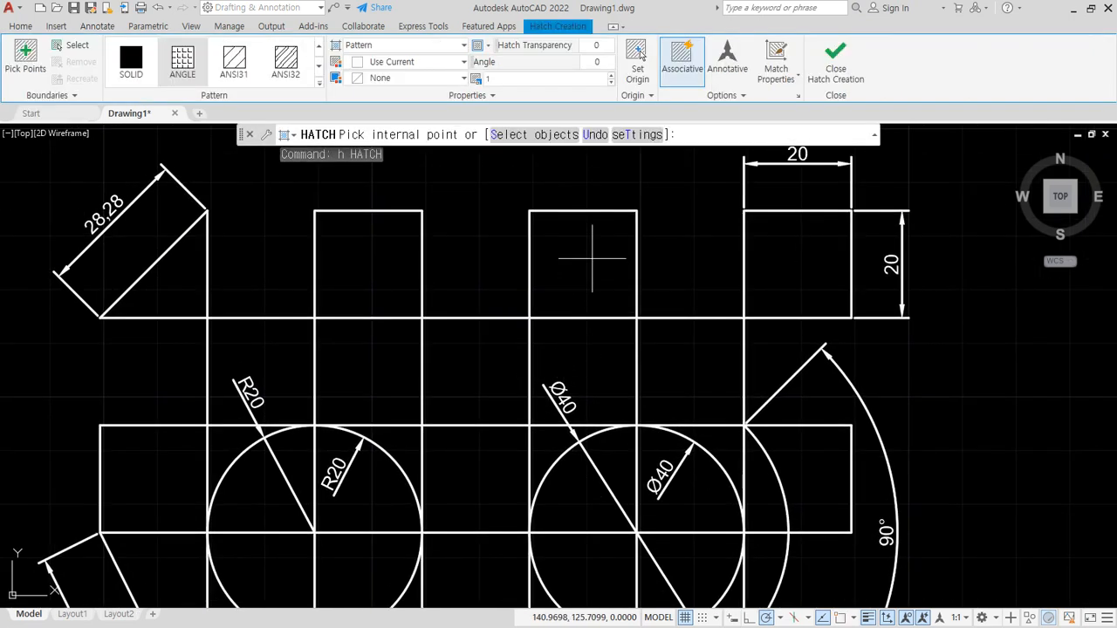
pyautogui.click(591, 259)
pyautogui.click(230, 64)
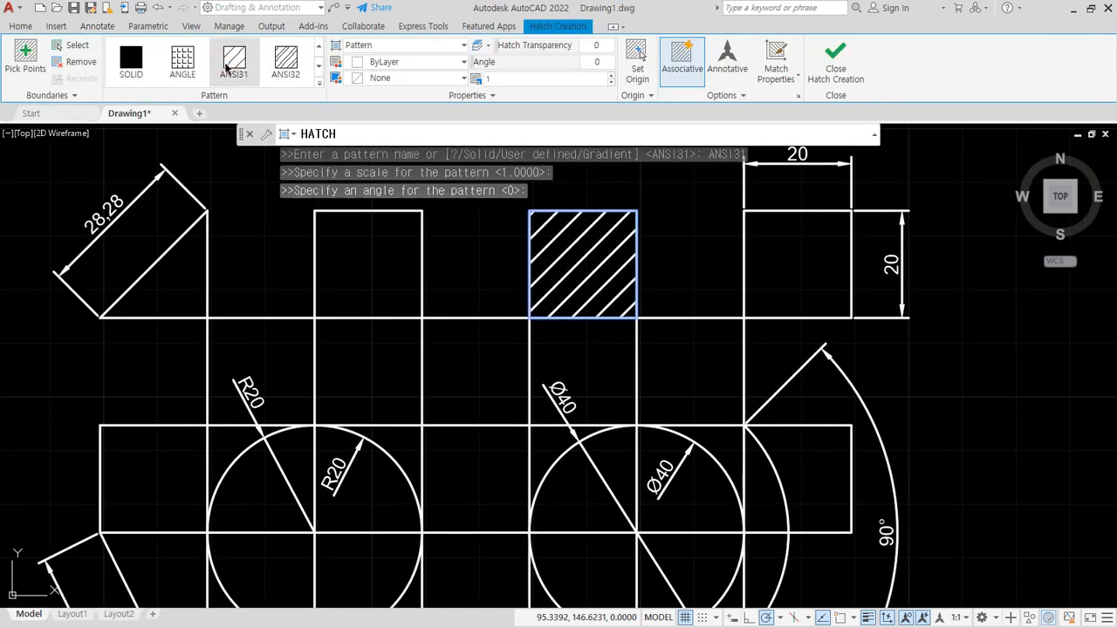
pyautogui.click(835, 61)
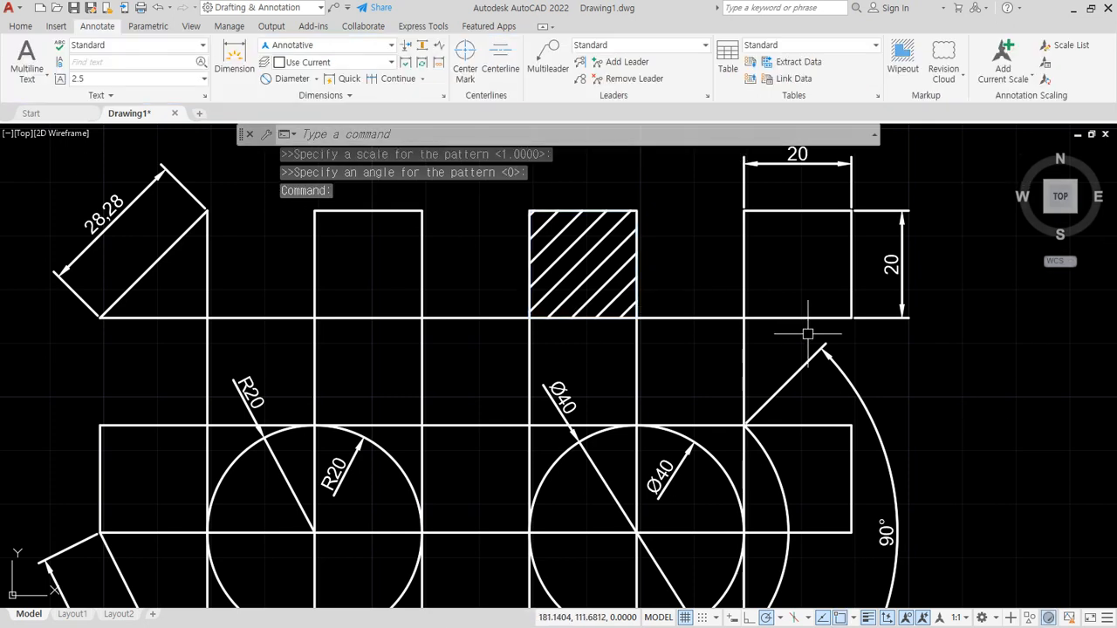
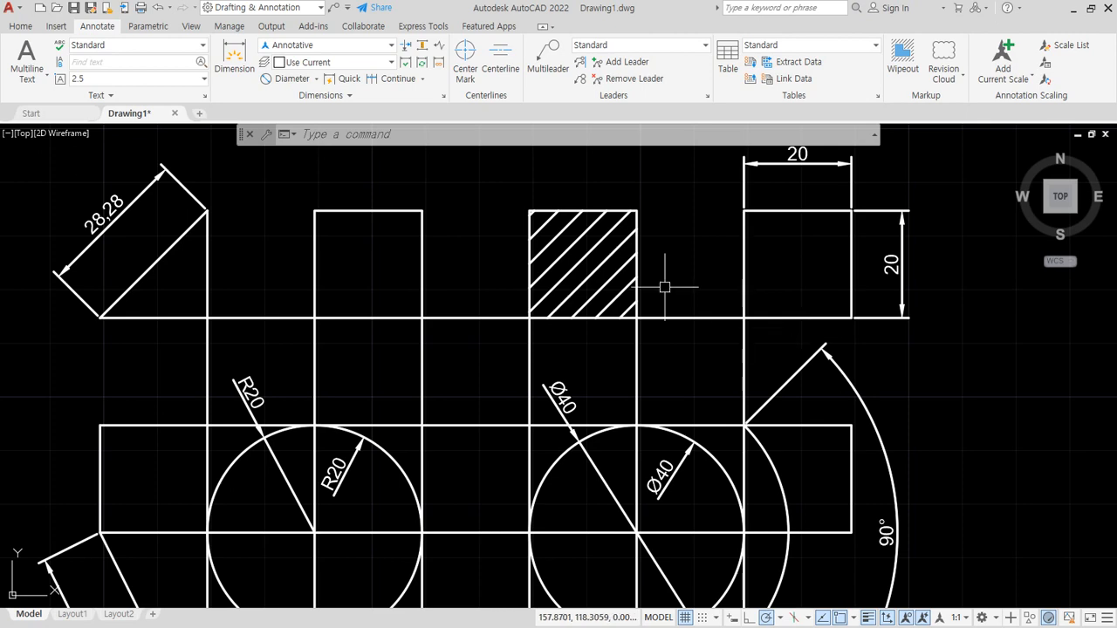
pyautogui.scroll(-2, 663, 305)
pyautogui.moveTo(659, 480); pyautogui.dragTo(535, 382, button='middle')
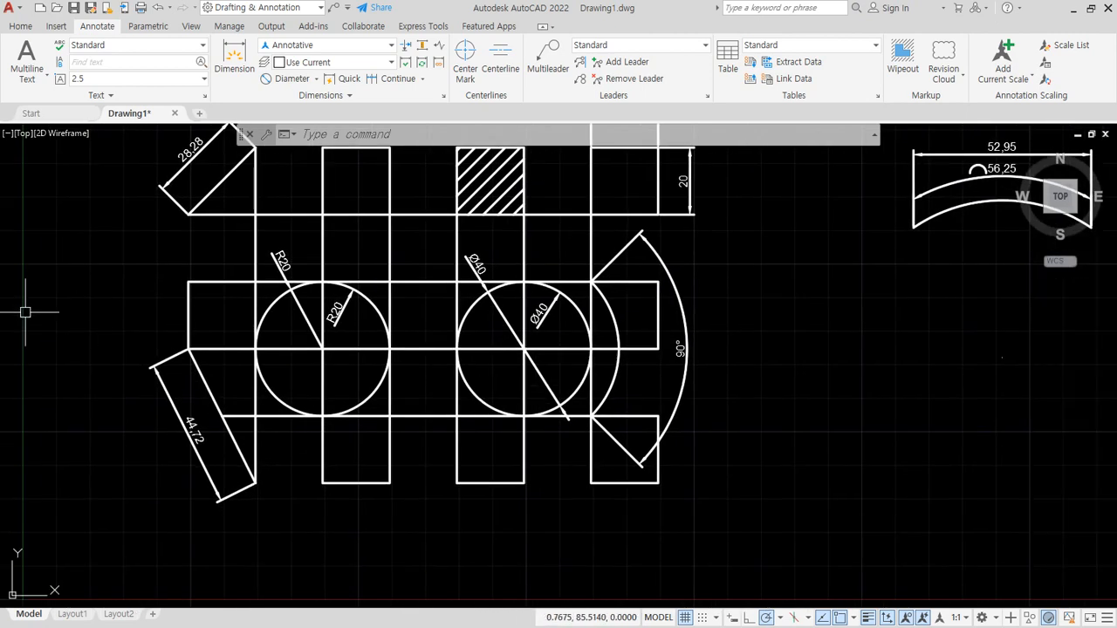
pyautogui.click(320, 80)
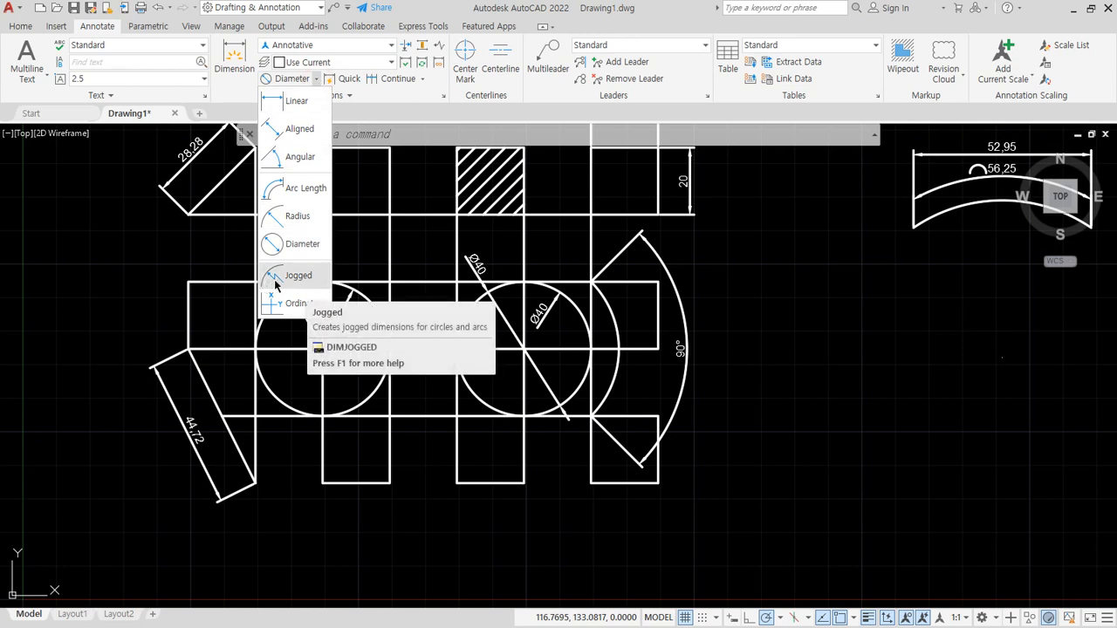
pyautogui.press('Escape')
pyautogui.press('Escape')
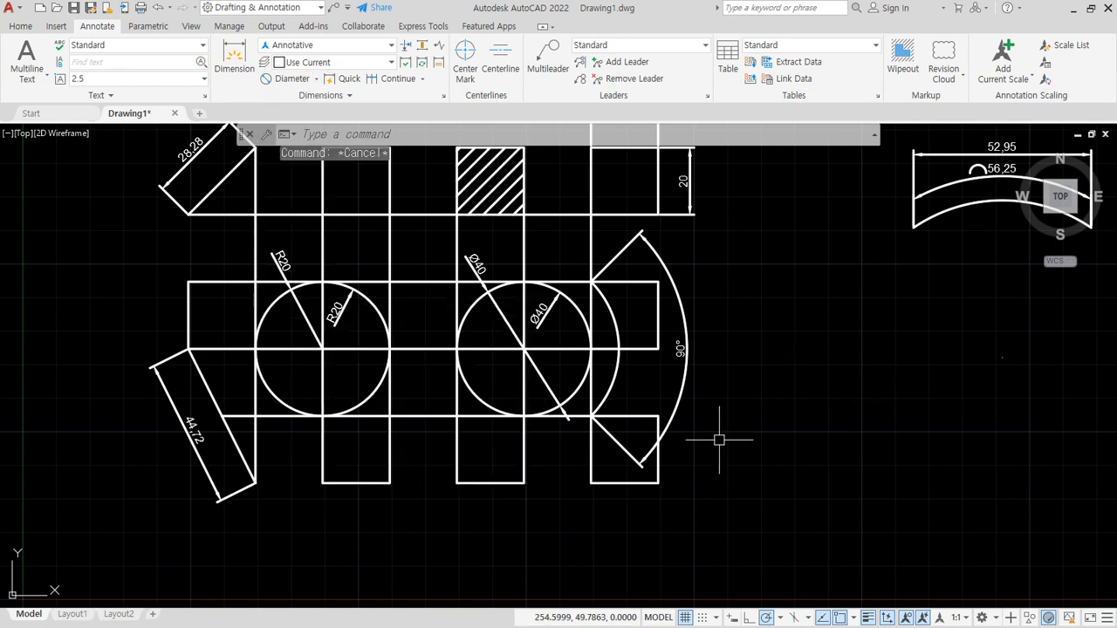
# - Draw a shallow three-point arc, radius about 596, from the third narrow column's bottom-right corner to the first column's bottom-left corner
pyautogui.moveTo(628, 454); pyautogui.dragTo(696, 373, button='middle')
pyautogui.scroll(2, 686, 394)
pyautogui.moveTo(716, 415); pyautogui.dragTo(820, 427, button='middle')
pyautogui.write('a')
pyautogui.press('Return')
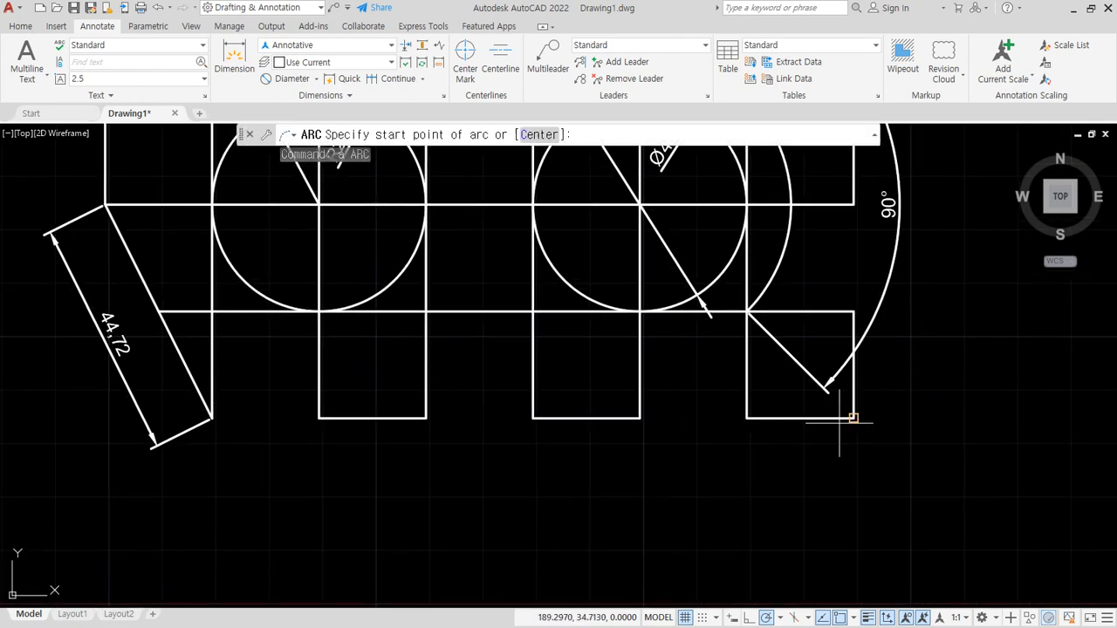
pyautogui.click(853, 418)
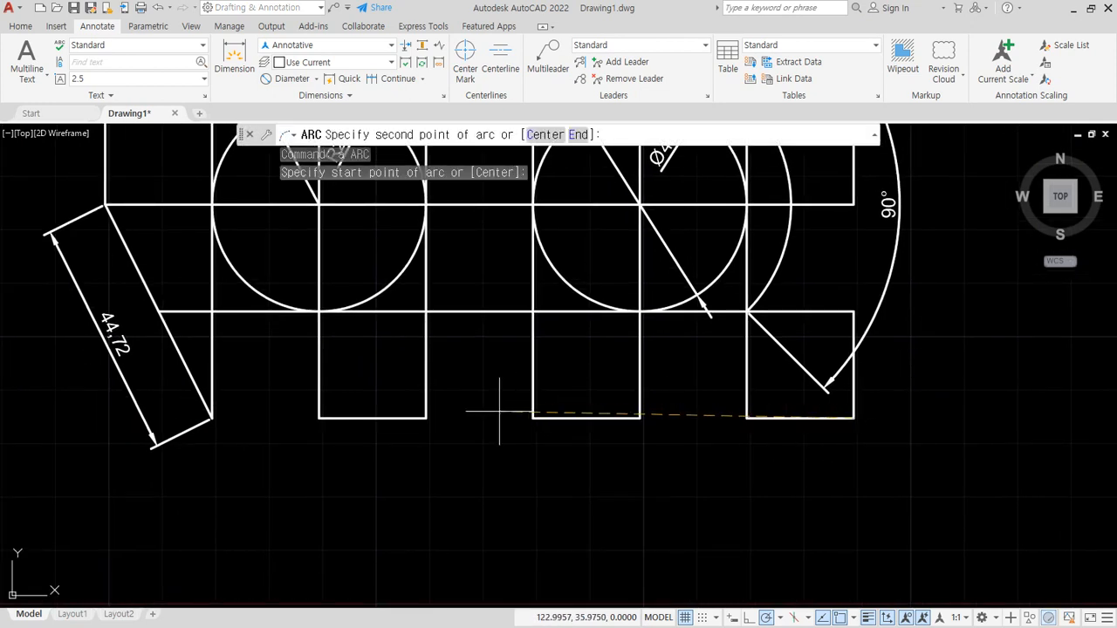
pyautogui.scroll(4, 508, 407)
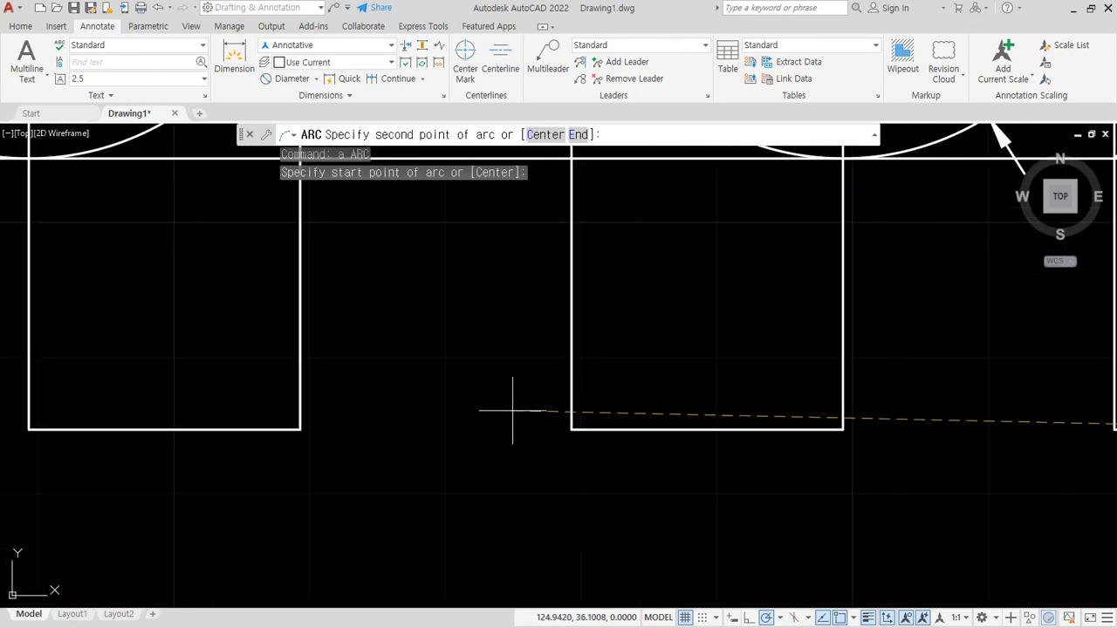
pyautogui.click(561, 403)
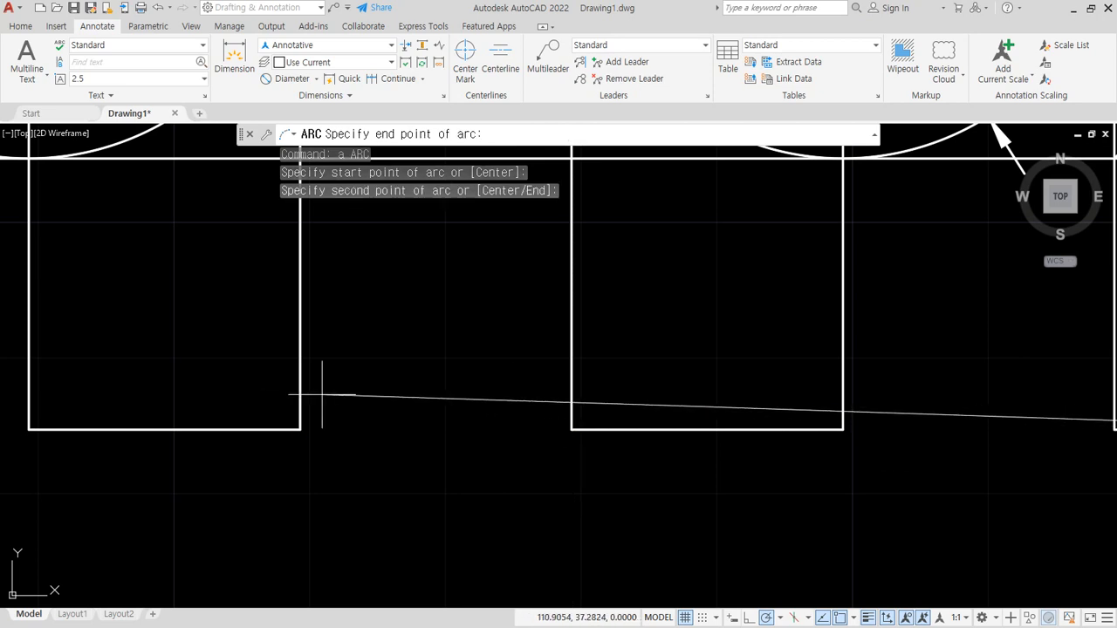
pyautogui.click(29, 429)
pyautogui.scroll(-4, 724, 430)
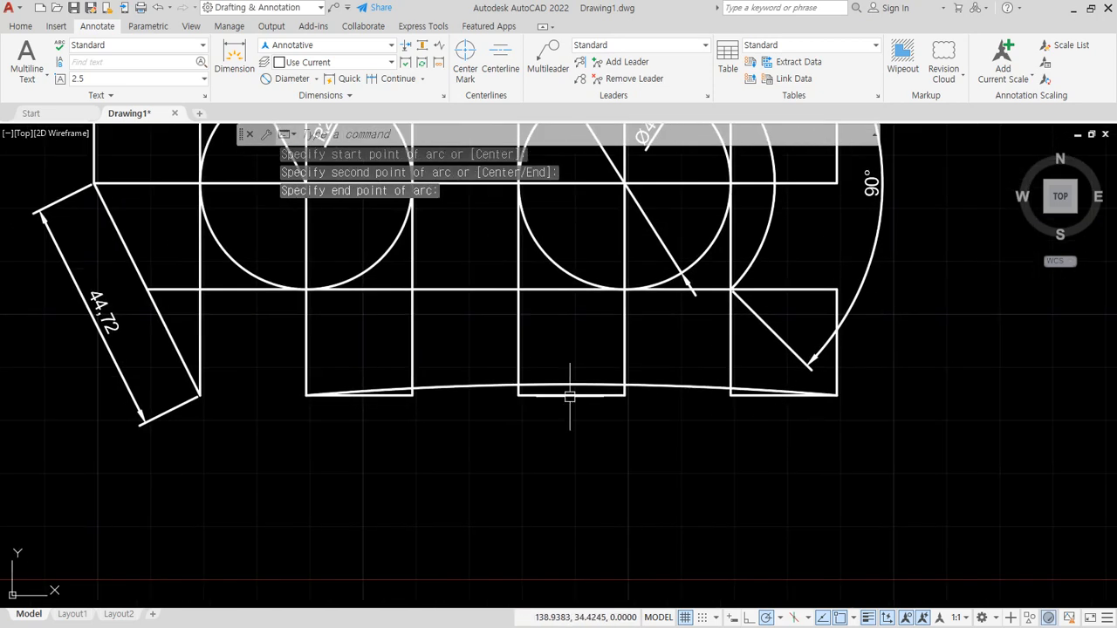
# - Add a radius dimension to the shallow bottom arc, placing its text above the arc between the second and third columns
pyautogui.click(315, 79)
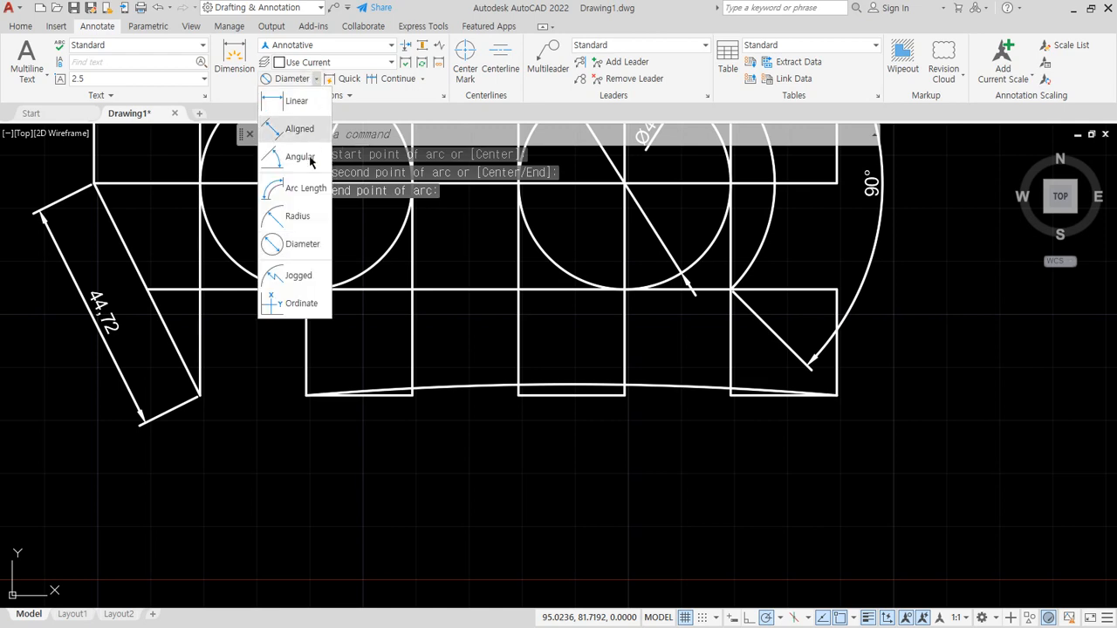
pyautogui.click(293, 215)
pyautogui.click(687, 396)
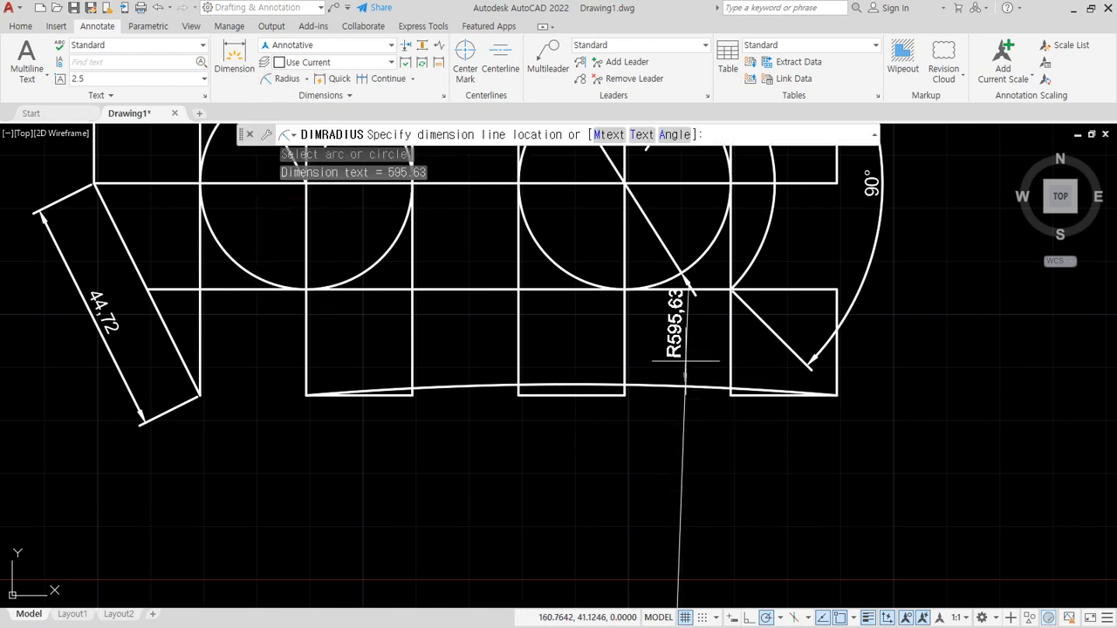
# - Examine how far the radius dimension line of the shallow arc extends below the drawing
pyautogui.scroll(-2, 691, 422)
pyautogui.scroll(-6, 691, 422)
pyautogui.scroll(-4, 733, 446)
pyautogui.moveTo(786, 469); pyautogui.dragTo(690, 275, button='middle')
pyautogui.scroll(2, 638, 406)
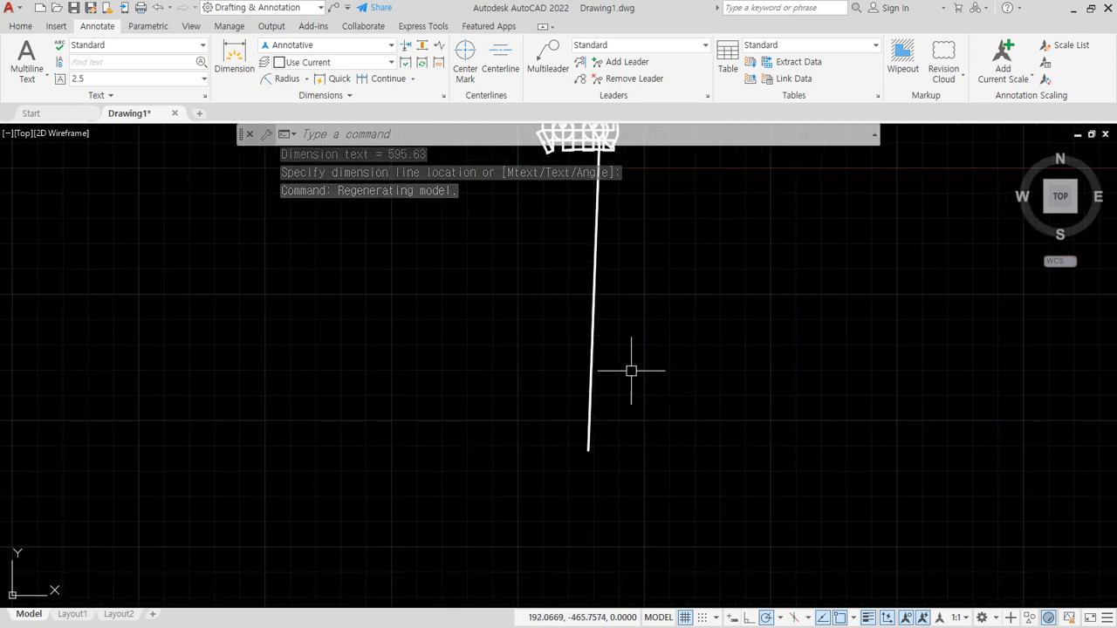
pyautogui.moveTo(631, 369); pyautogui.dragTo(643, 491, button='middle')
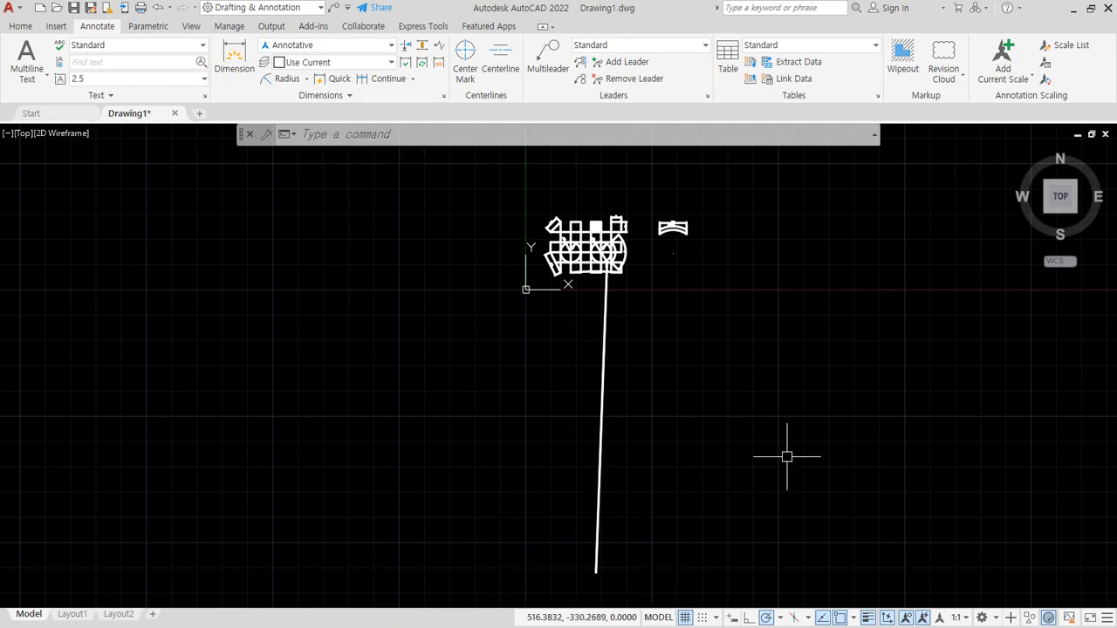
pyautogui.scroll(10, 583, 401)
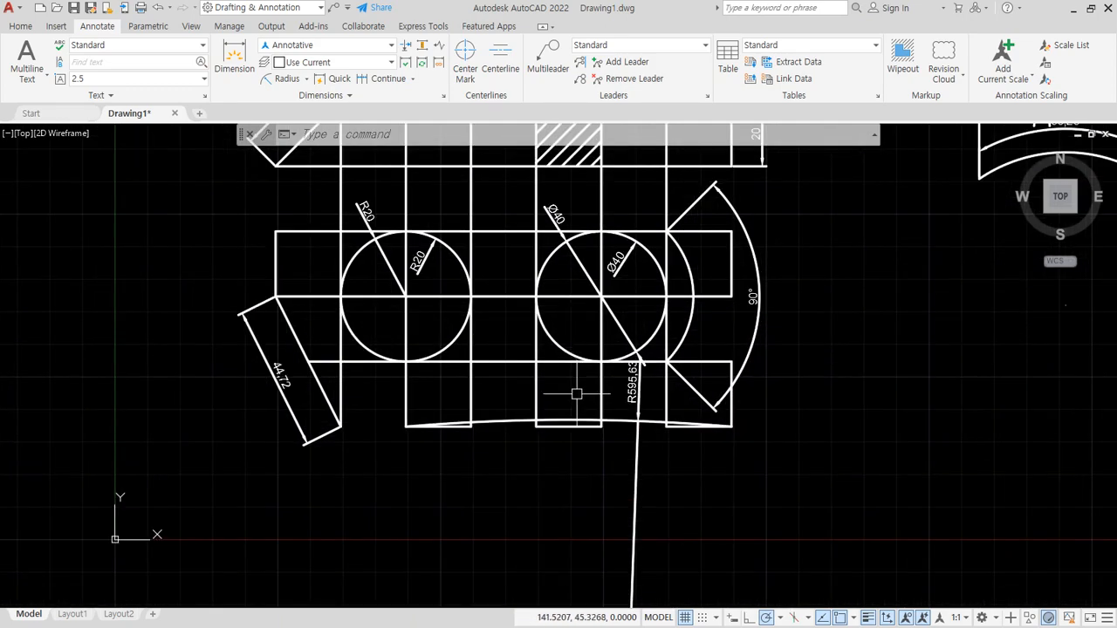
pyautogui.scroll(-3, 584, 407)
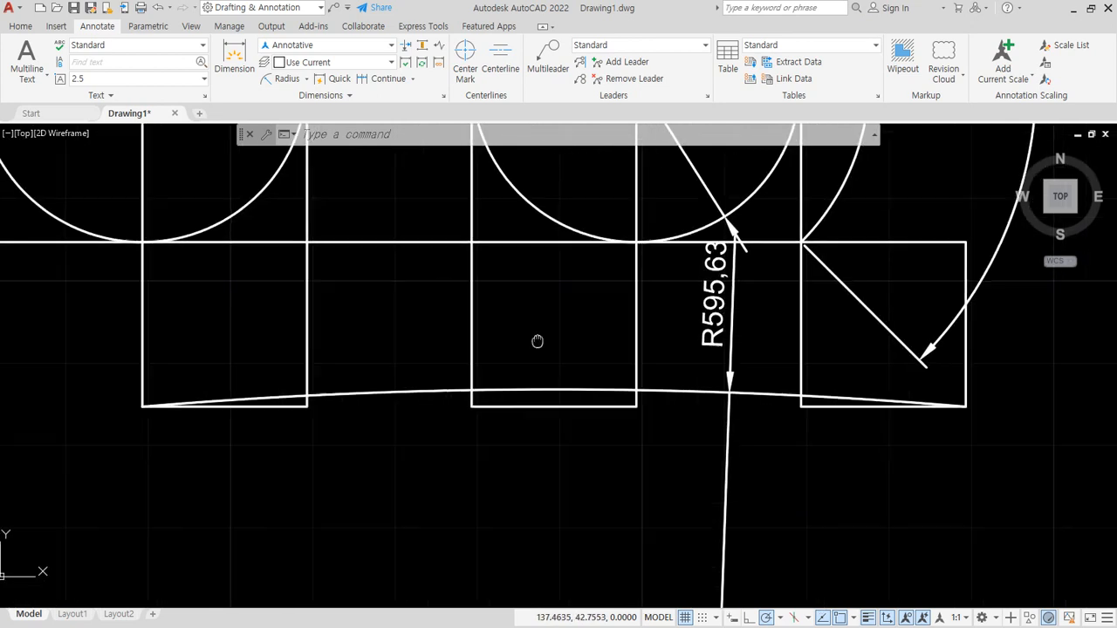
# - Add a jogged radius dimension to the shallow arc, with its centre override, text and jog below the arc near the second column
pyautogui.click(306, 79)
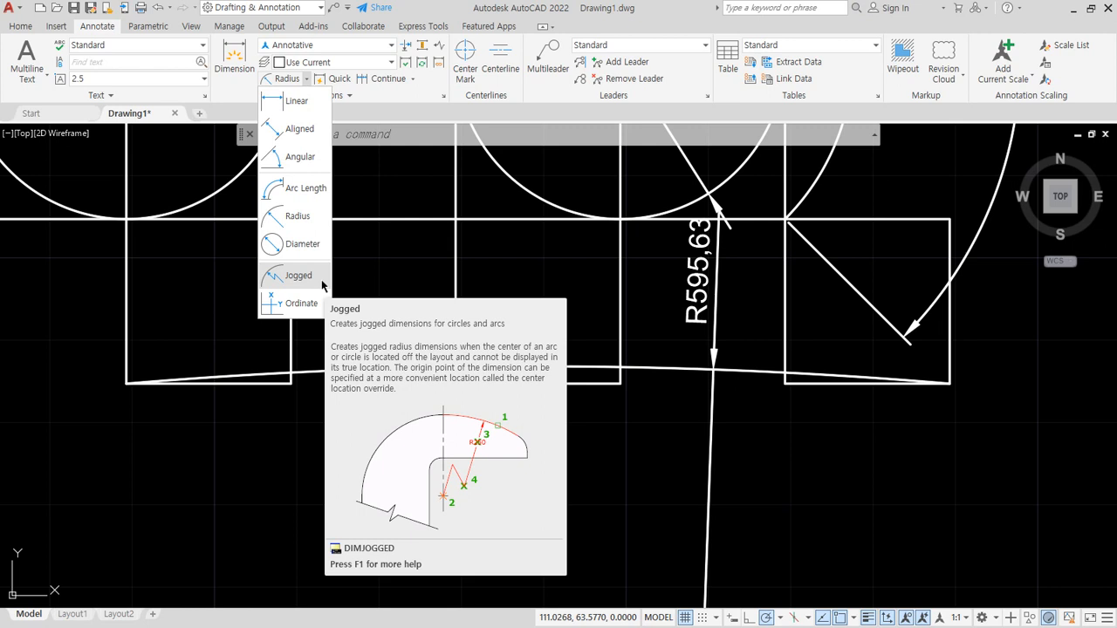
pyautogui.click(313, 275)
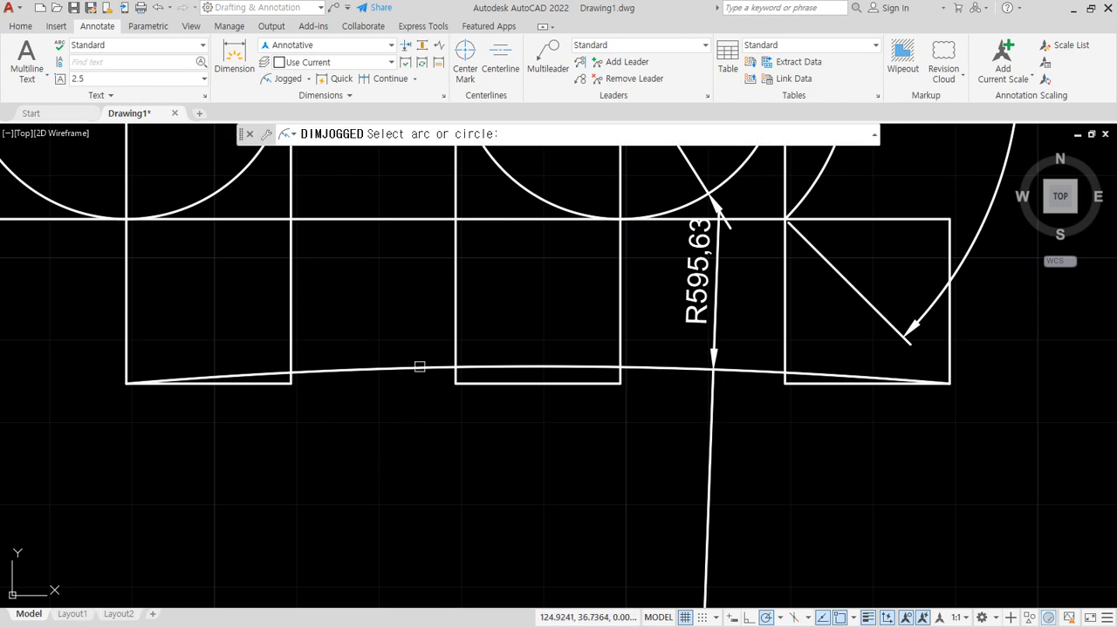
pyautogui.click(419, 367)
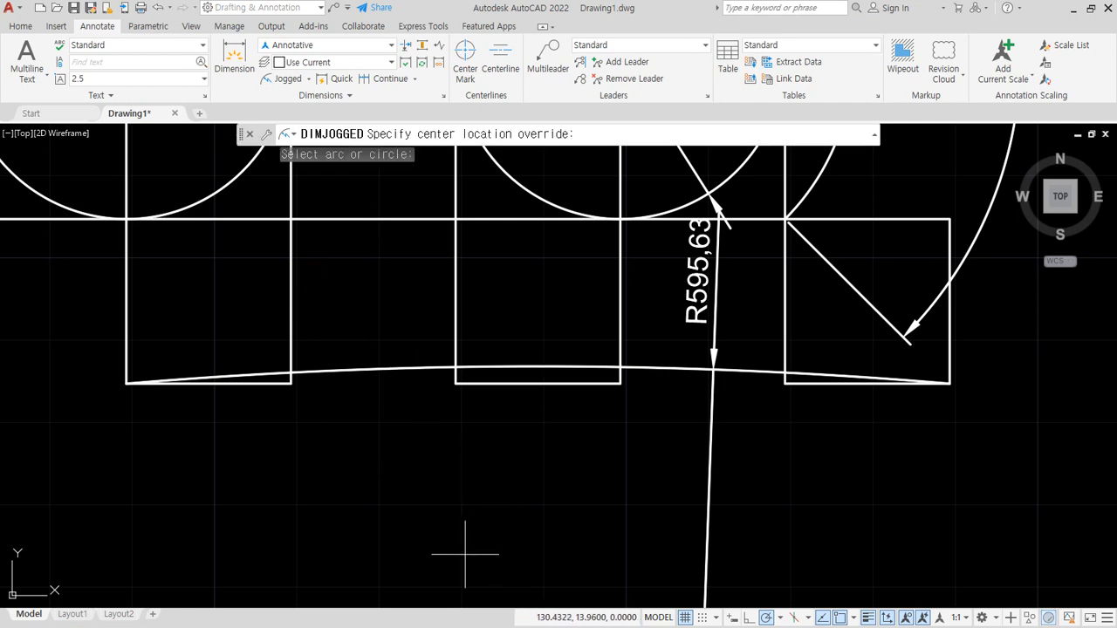
pyautogui.scroll(-2, 419, 454)
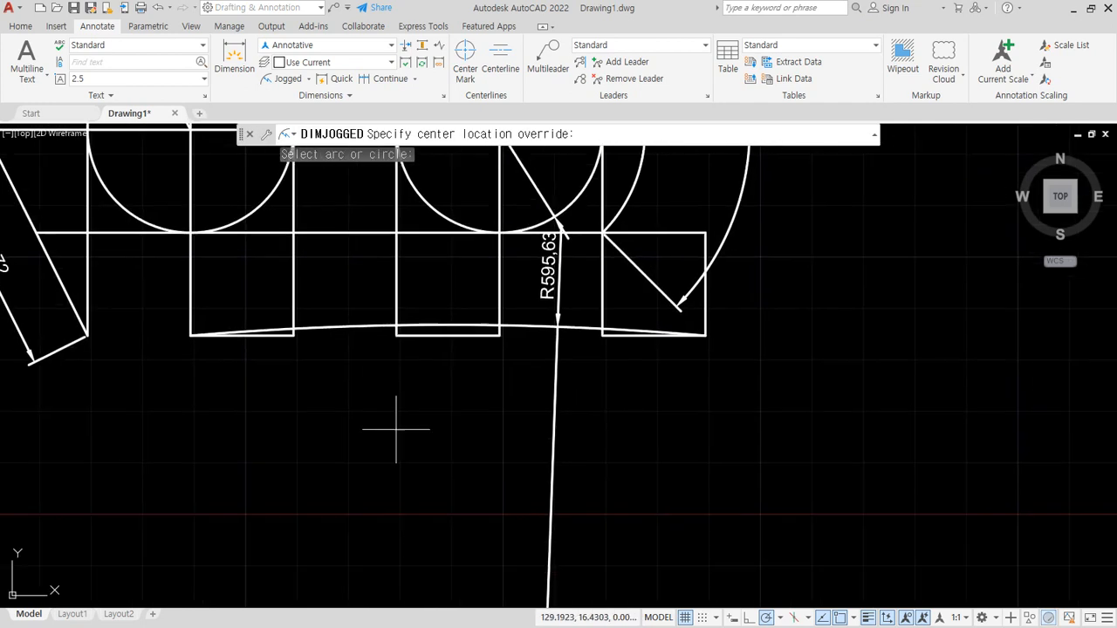
pyautogui.click(407, 482)
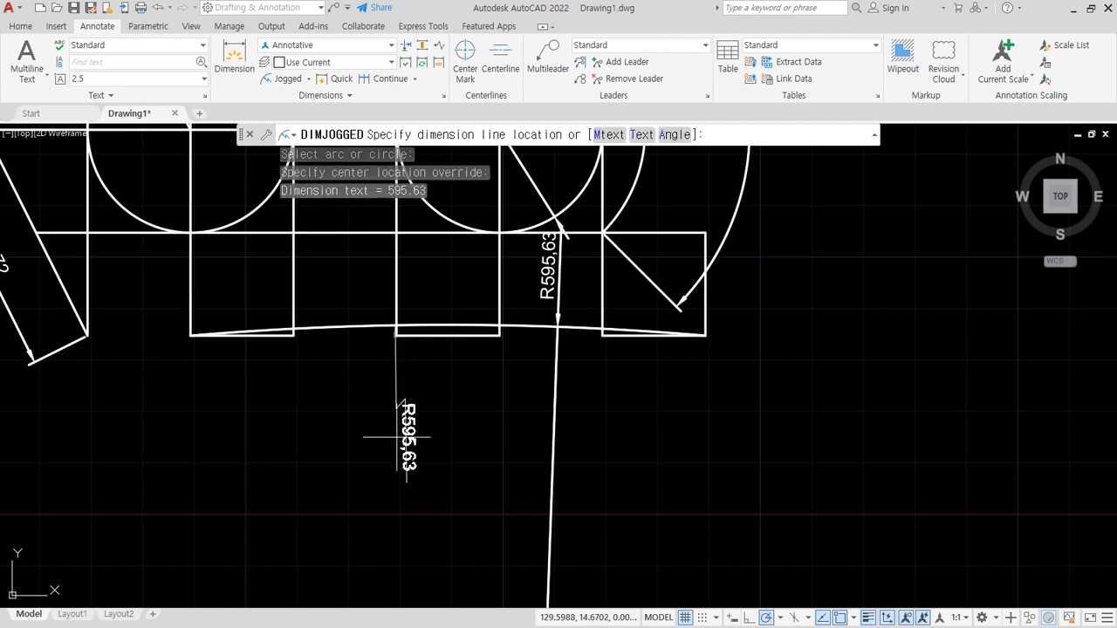
pyautogui.click(362, 371)
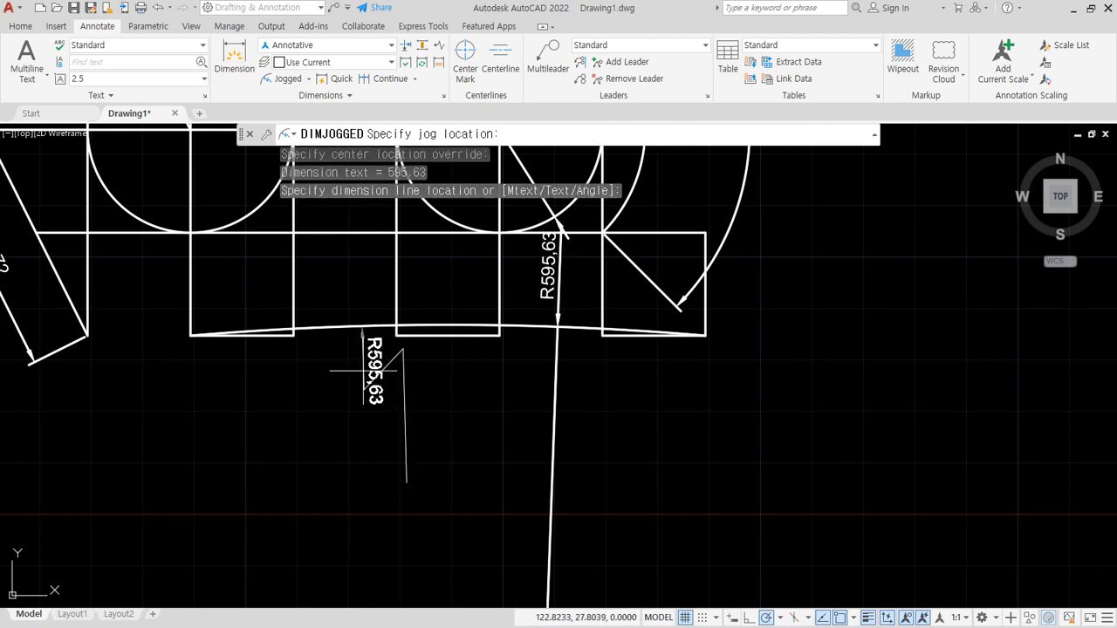
pyautogui.click(376, 420)
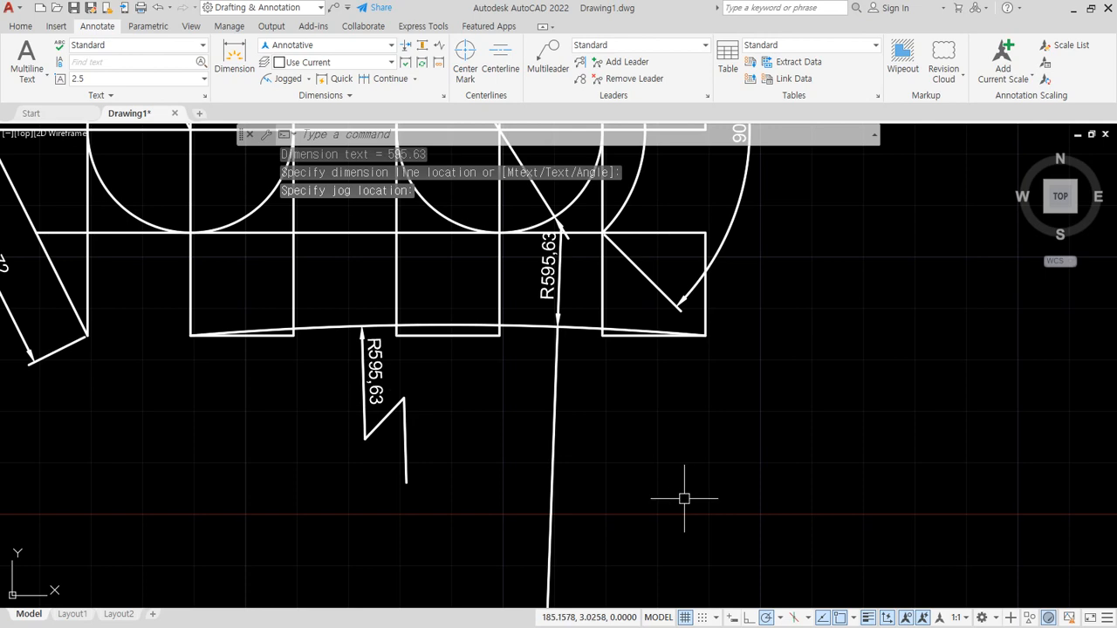
pyautogui.scroll(-5, 685, 499)
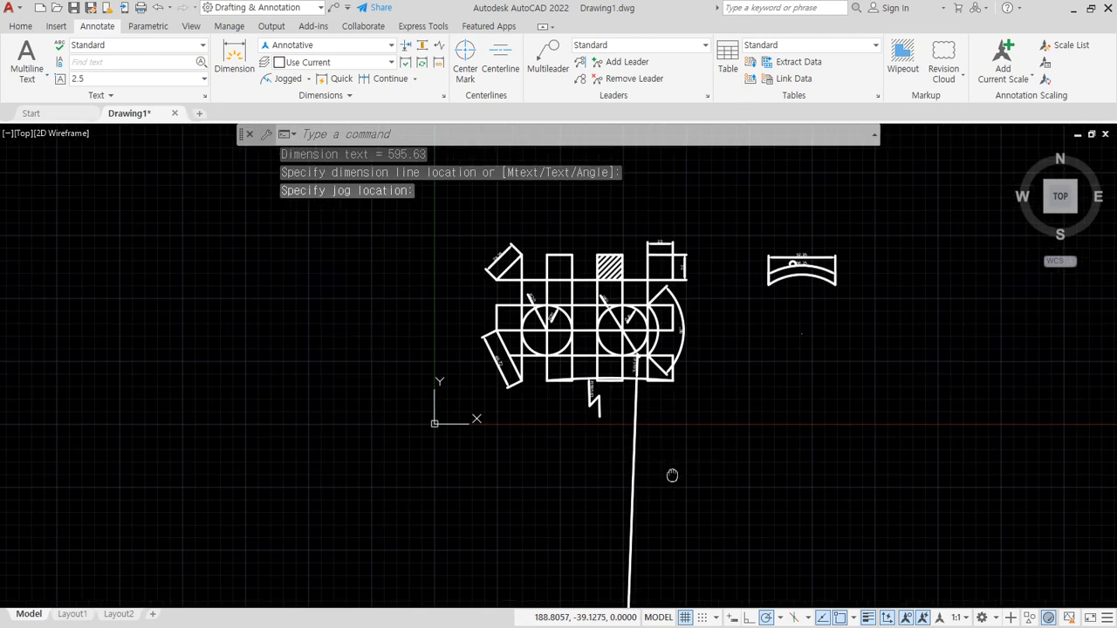
pyautogui.scroll(8, 669, 474)
pyautogui.scroll(-6, 543, 471)
pyautogui.scroll(10, 521, 371)
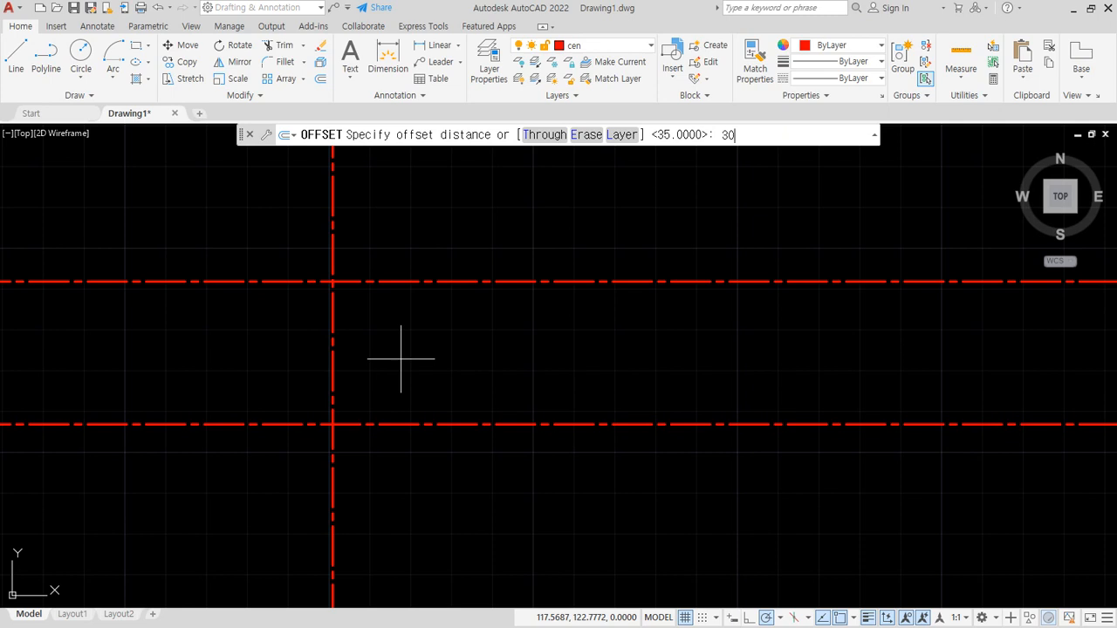
# - Offset the upper horizontal centreline upward by 30
pyautogui.press('Return')
pyautogui.click(419, 280)
pyautogui.click(427, 254)
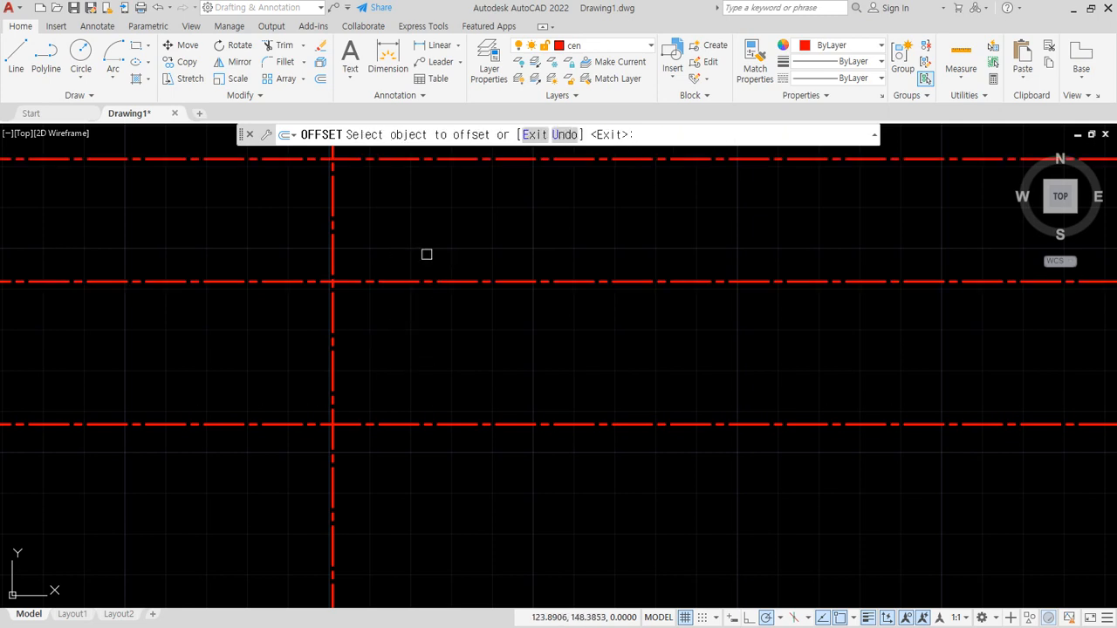
pyautogui.scroll(-2, 422, 270)
pyautogui.moveTo(421, 271); pyautogui.dragTo(397, 339, button='middle')
pyautogui.press('Return')
pyautogui.press('Return')
# - Offset the topmost horizontal centreline upward by 25
pyautogui.write('25')
pyautogui.press('Return')
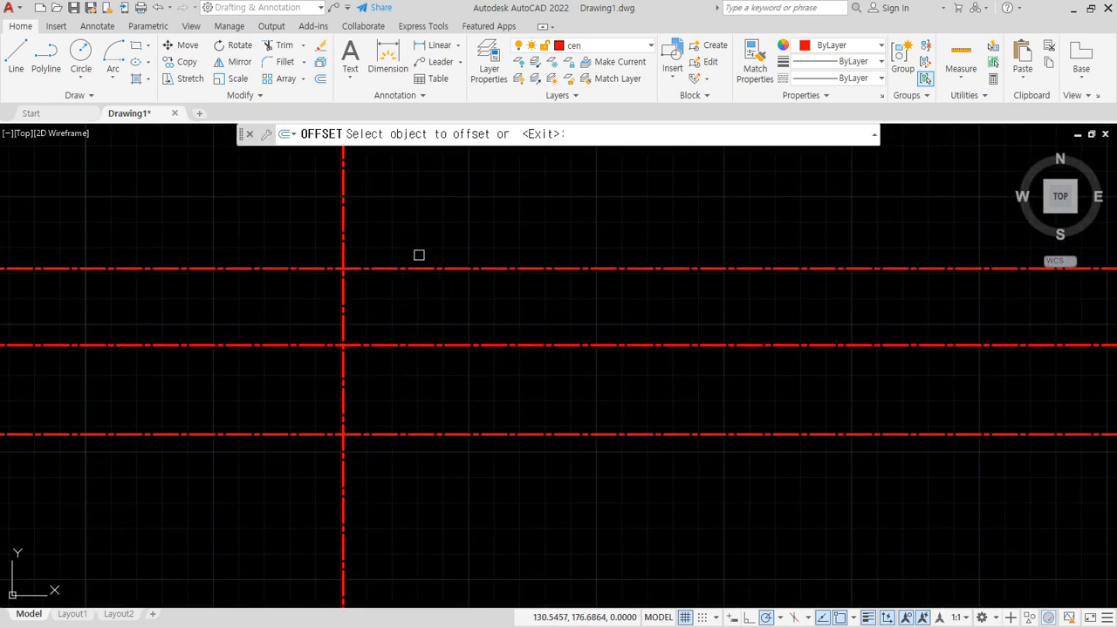
pyautogui.click(418, 267)
pyautogui.click(418, 253)
pyautogui.press('Return')
pyautogui.press('Return')
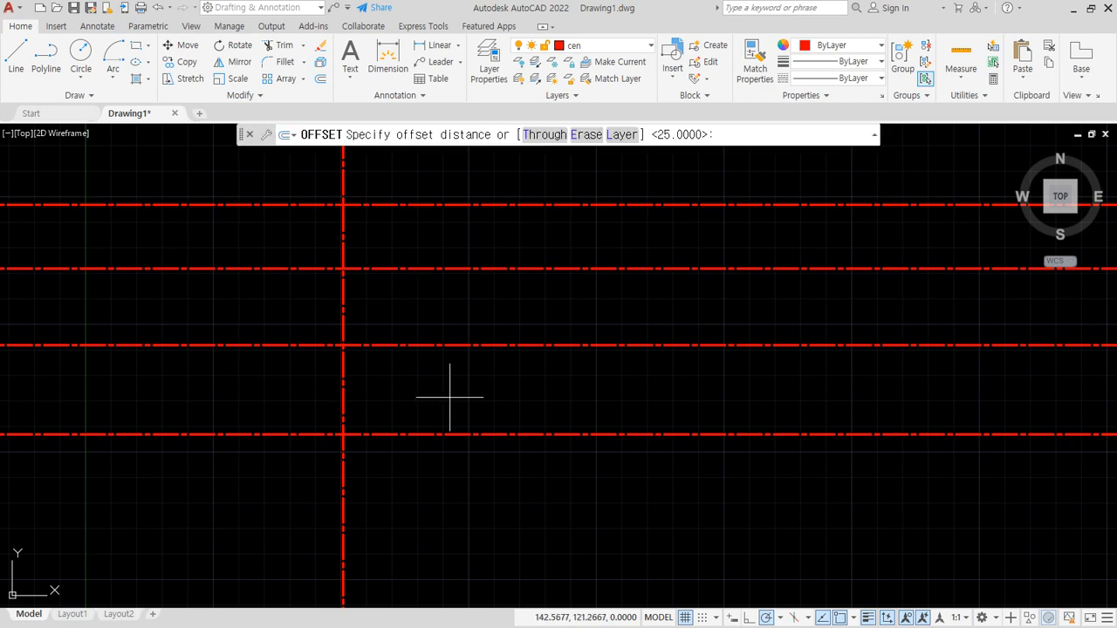
# - Offset the vertical centreline to its right by 45
pyautogui.write('45')
pyautogui.press('Return')
pyautogui.click(343, 312)
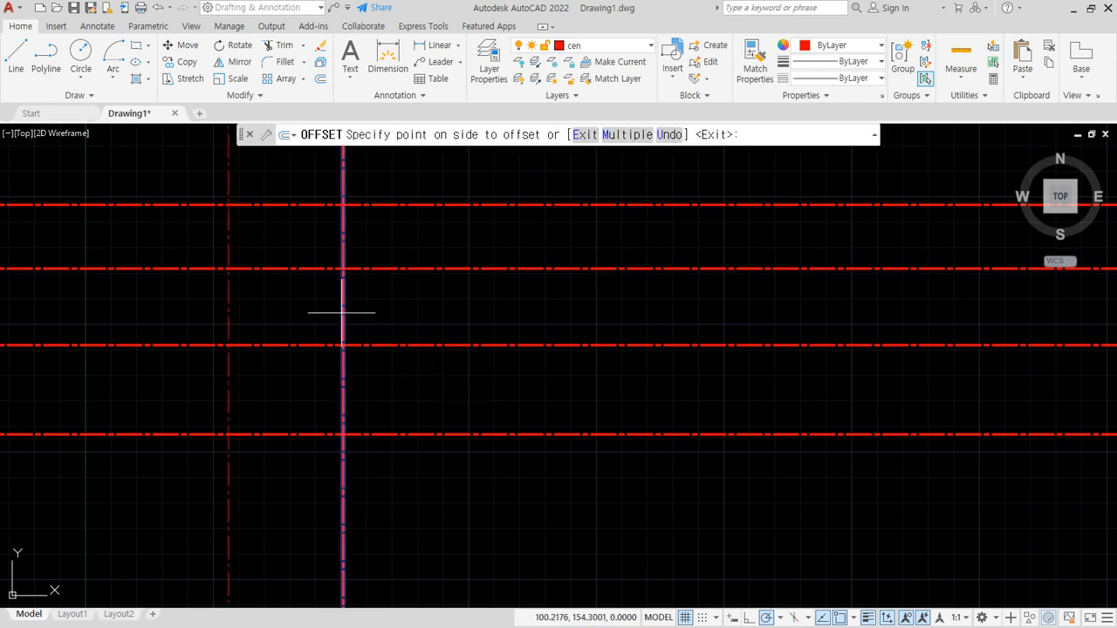
pyautogui.click(466, 309)
pyautogui.press('Return')
# - Offset the second vertical centreline to its right by 75
pyautogui.press('Return')
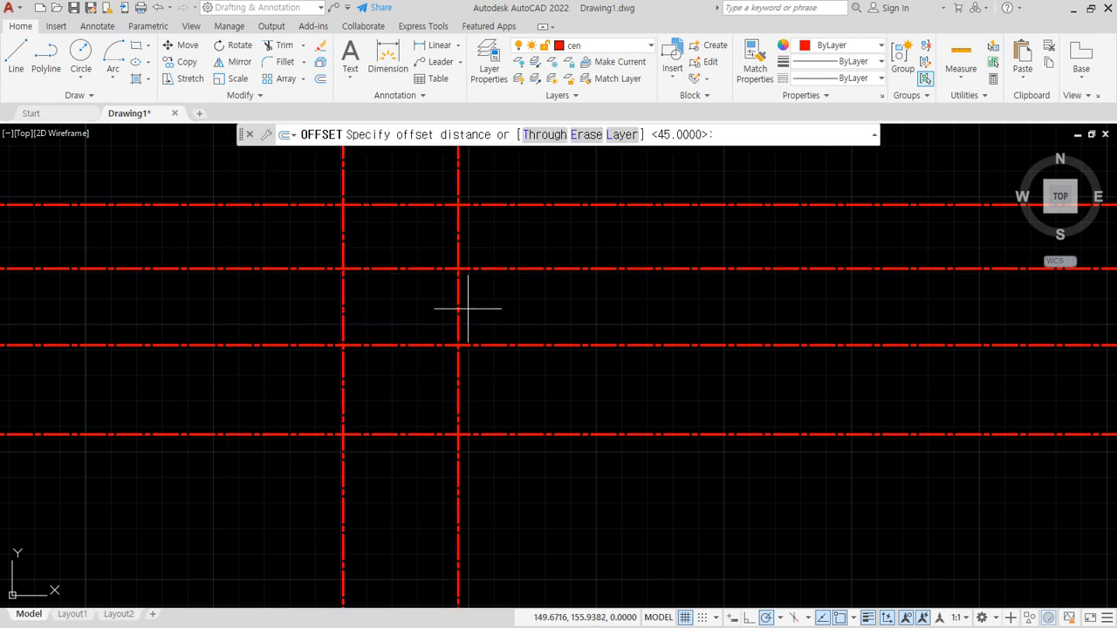
pyautogui.write('75')
pyautogui.press('Return')
pyautogui.click(457, 304)
pyautogui.click(815, 342)
pyautogui.press('Return')
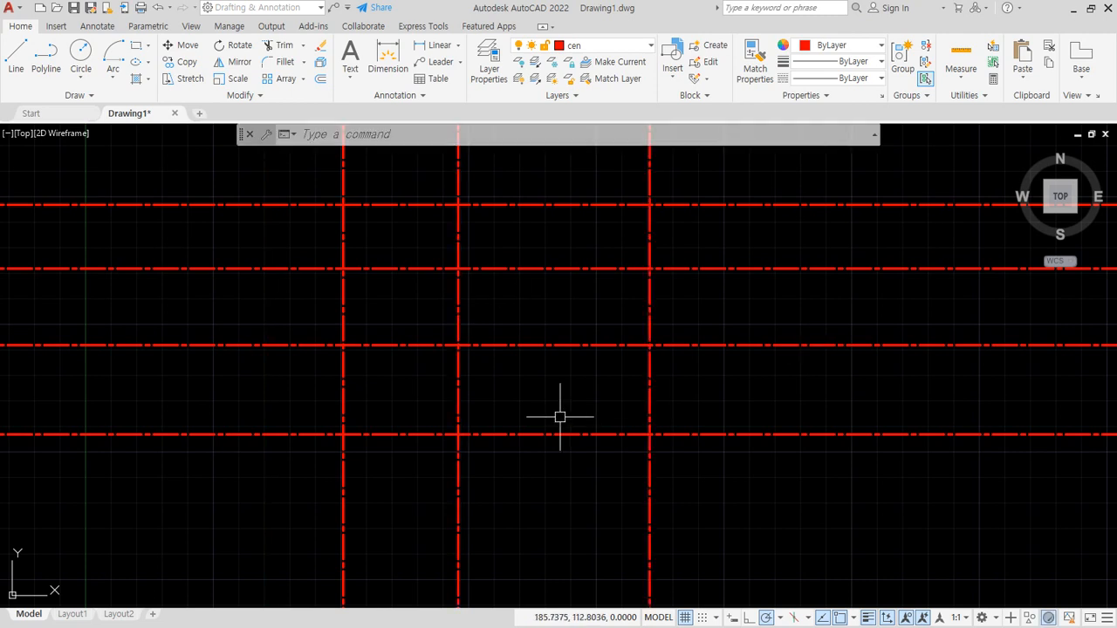
# - Make out the current layer and finish the active layer-lock command at the lowest horizontal centreline
pyautogui.click(613, 45)
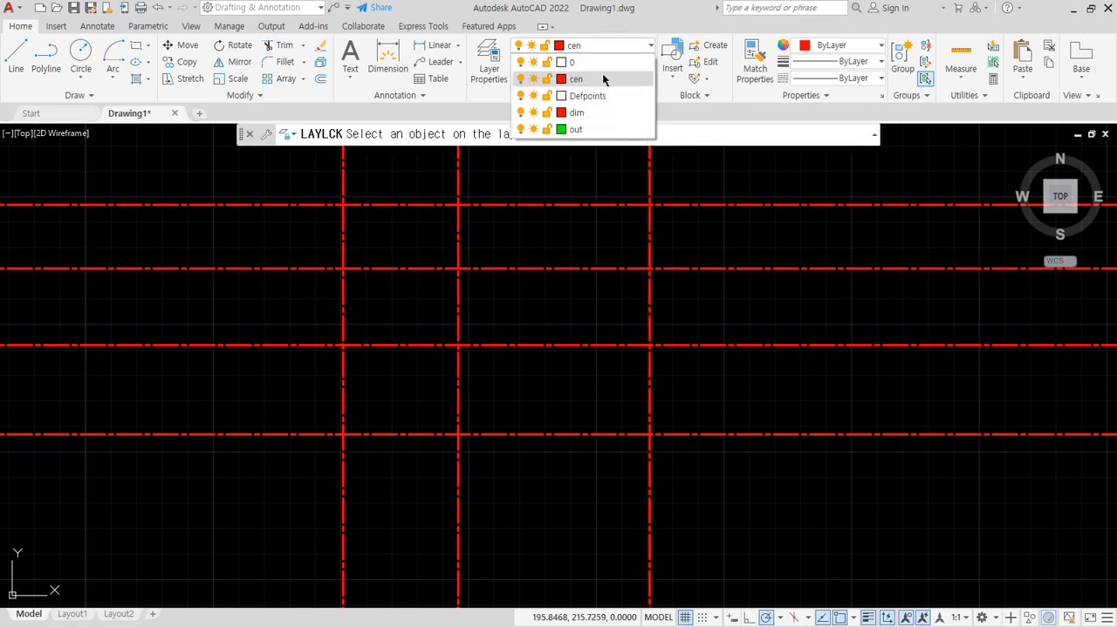
pyautogui.click(584, 130)
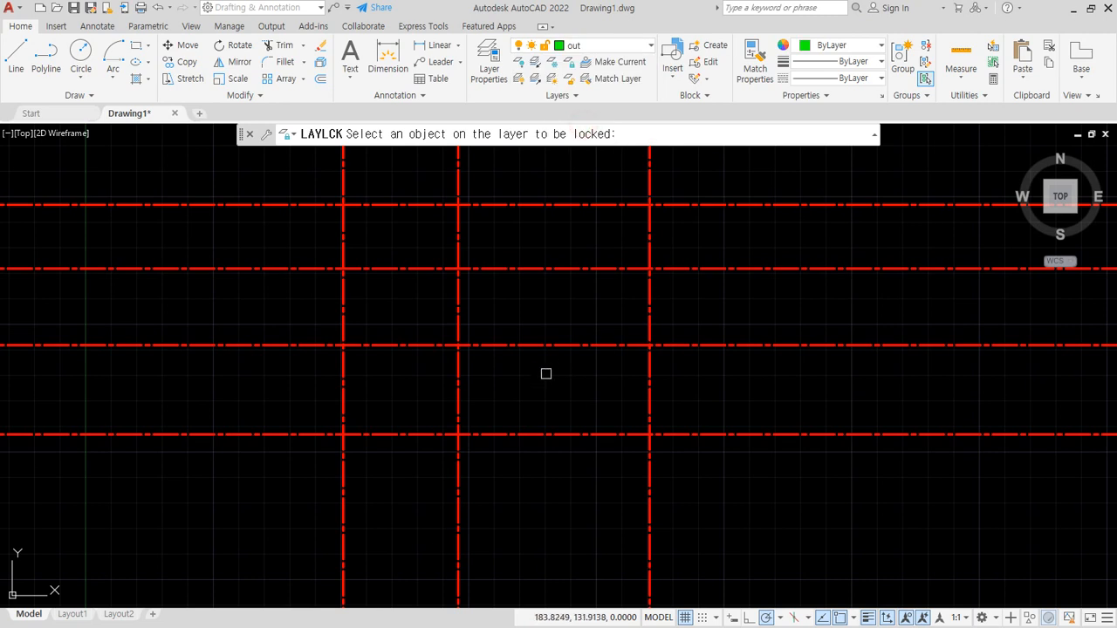
pyautogui.click(381, 441)
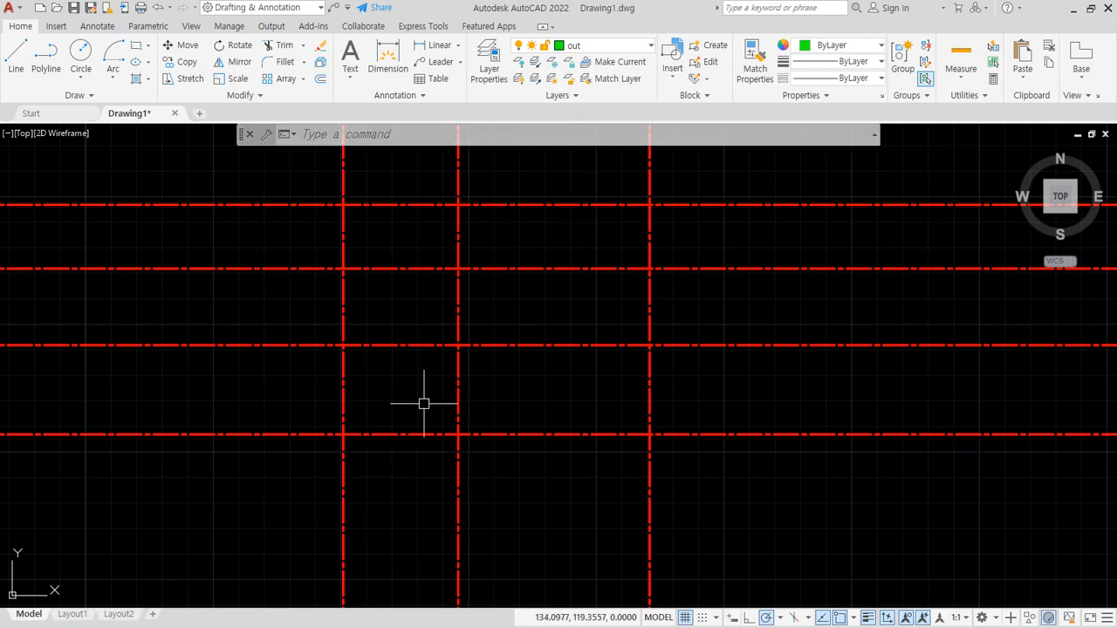
# - Draw a circle of diameter 18 centred on the intersection of the leftmost vertical and lowest horizontal centrelines
pyautogui.write('c')
pyautogui.press('Return')
pyautogui.click(344, 434)
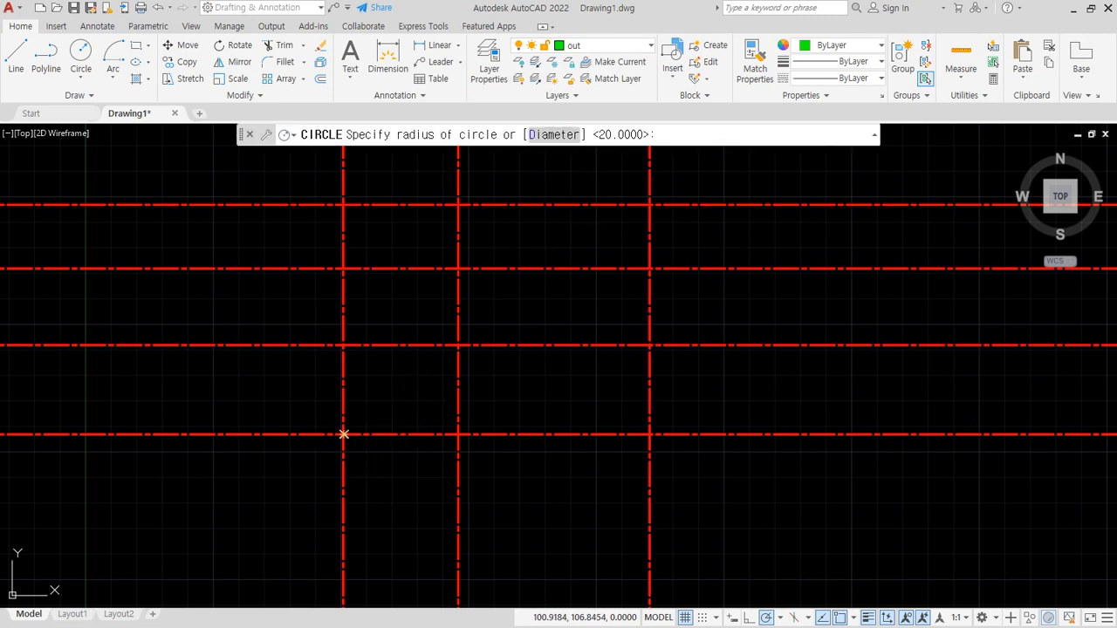
pyautogui.write('d')
pyautogui.press('Return')
pyautogui.write('18')
pyautogui.press('Return')
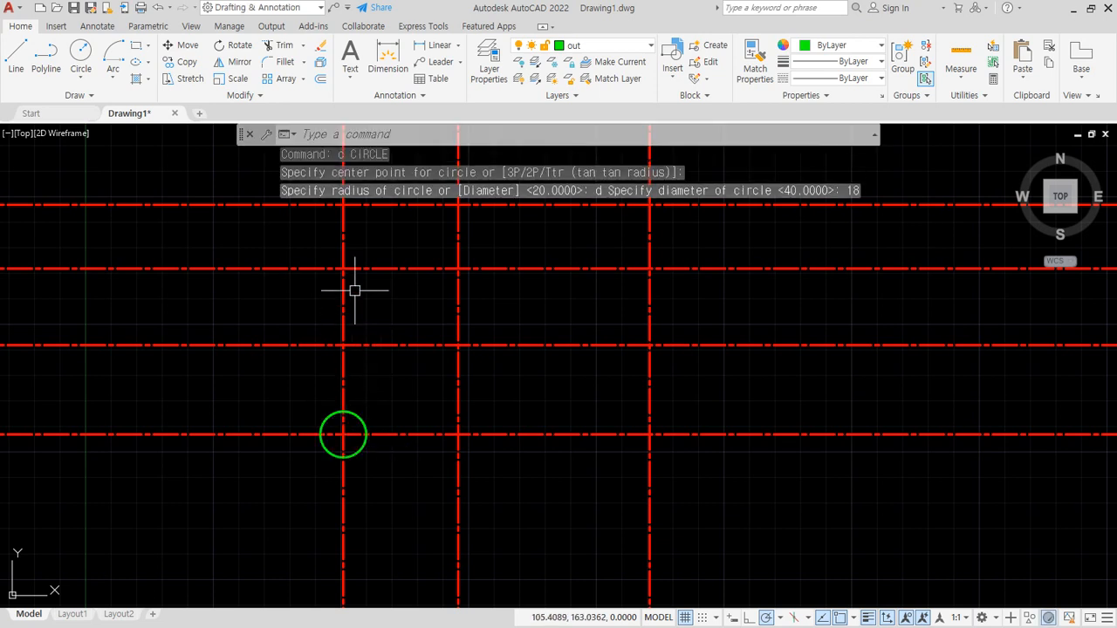
# - Draw another circle of the same diameter on the leftmost vertical centreline, at the second horizontal centreline from the bottom
pyautogui.press('Return')
pyautogui.click(343, 346)
pyautogui.press('Return')
pyautogui.press('Return')
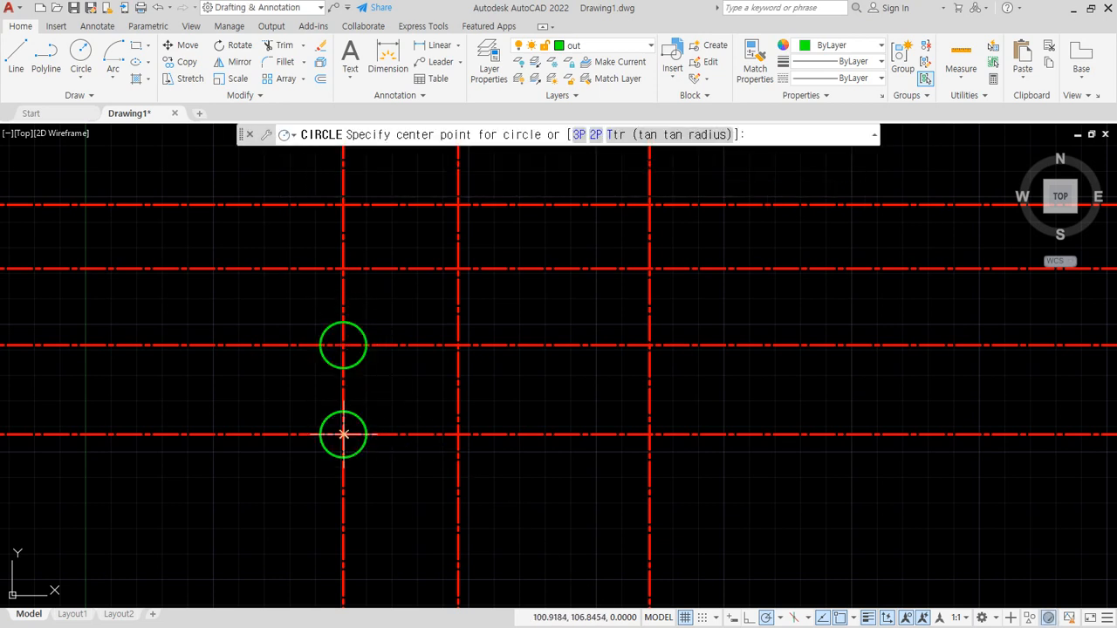
# - Draw a concentric circle of diameter 30 around each of the two 18-diameter circles on the leftmost vertical centreline
pyautogui.click(344, 434)
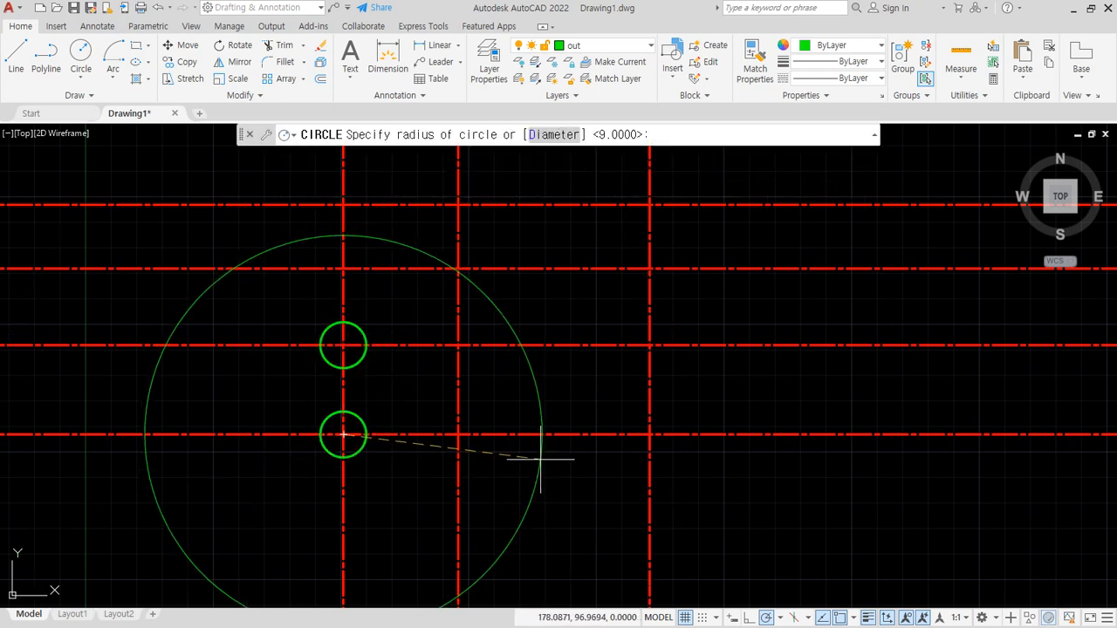
pyautogui.write('d')
pyautogui.press('Return')
pyautogui.write('30')
pyautogui.press('Return')
pyautogui.press('Return')
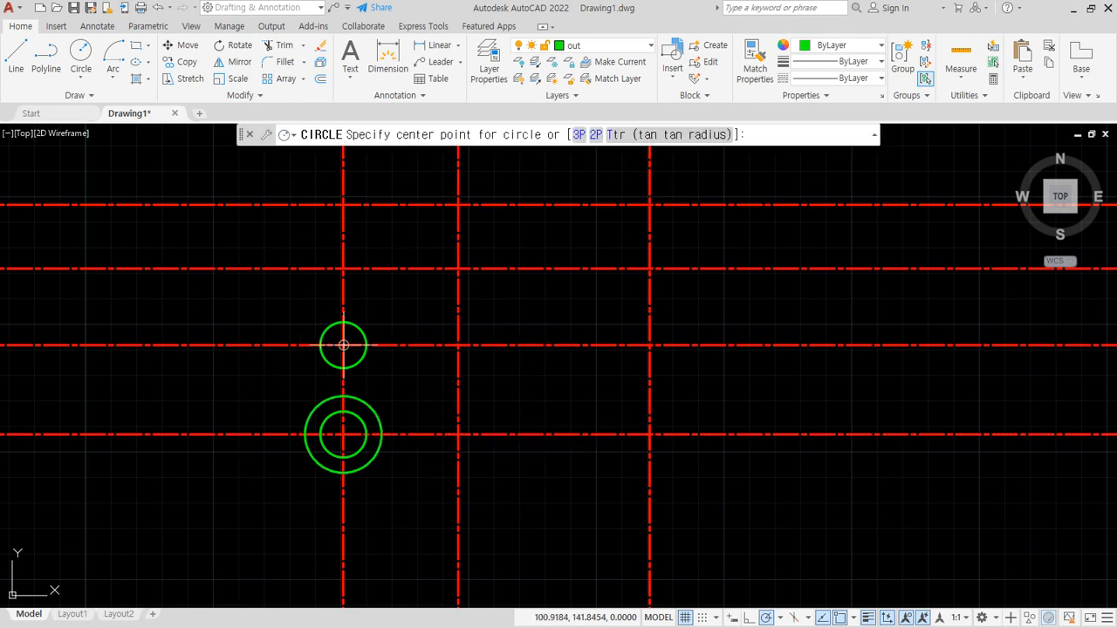
pyautogui.click(344, 346)
pyautogui.press('Return')
# - Draw two vertical lines joining the left and right quadrants of the two 30-diameter circles
pyautogui.scroll(4, 305, 388)
pyautogui.write('l')
pyautogui.press('Return')
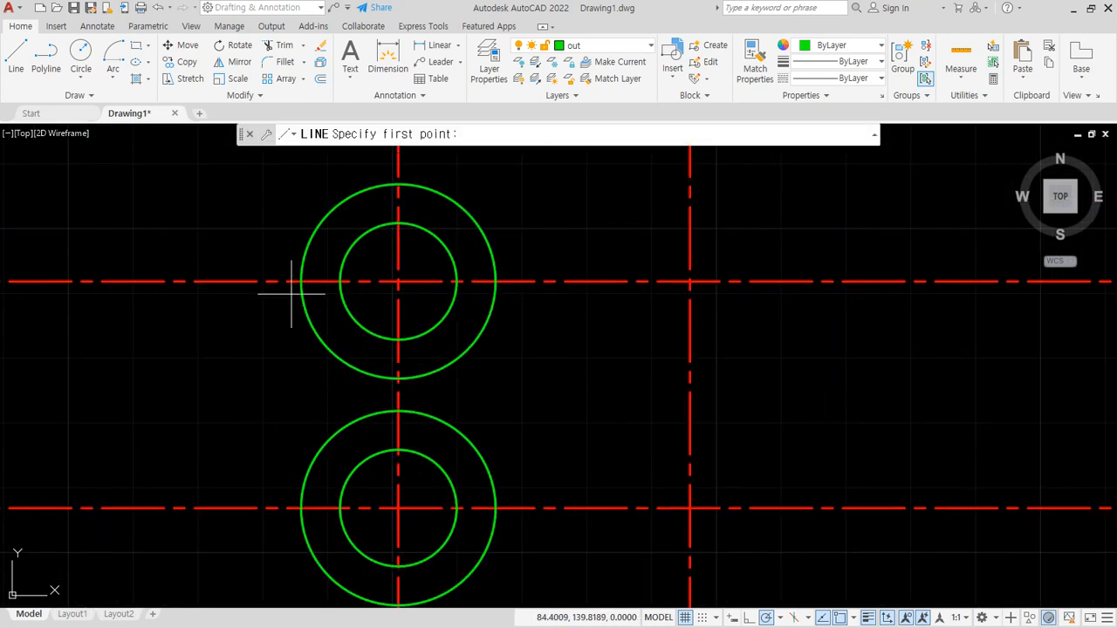
pyautogui.click(301, 281)
pyautogui.click(301, 508)
pyautogui.press('Return')
pyautogui.press('Return')
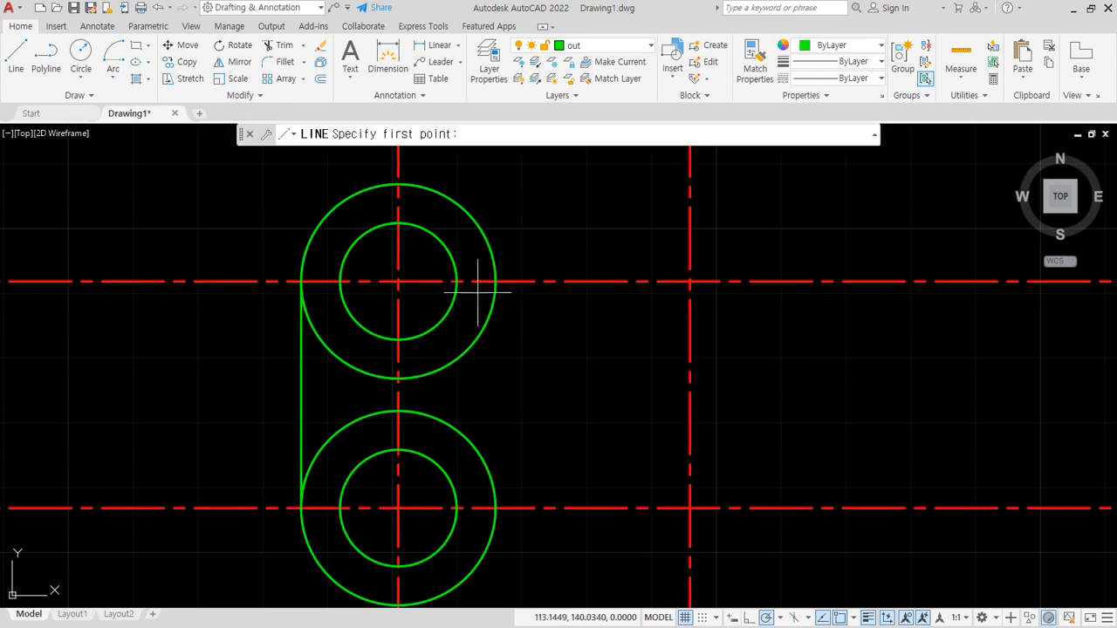
pyautogui.click(495, 281)
pyautogui.click(495, 508)
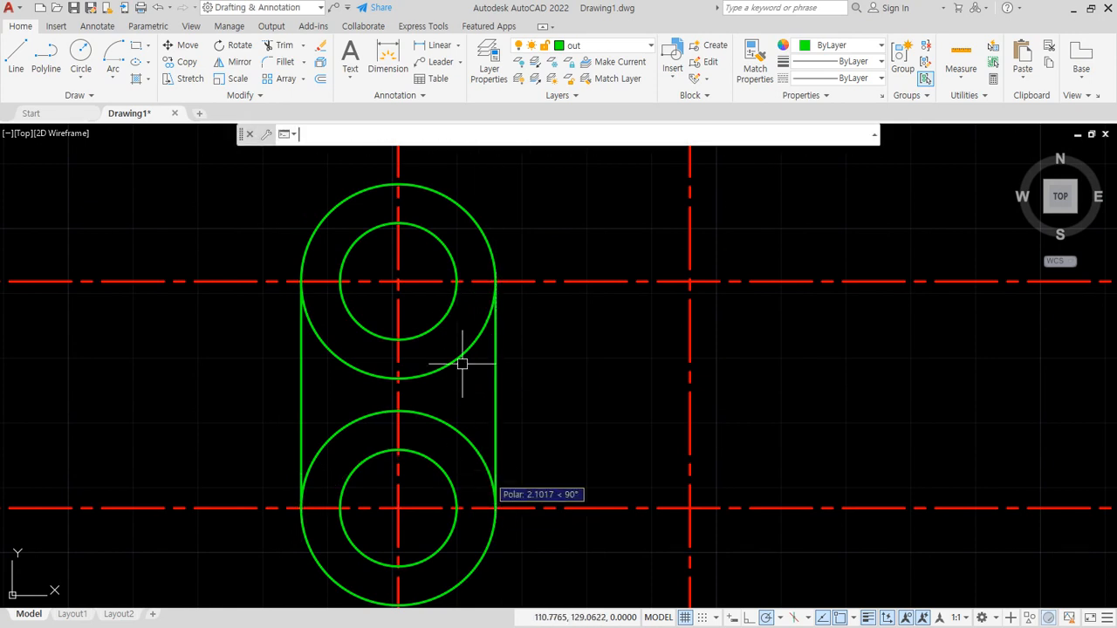
pyautogui.press('Return')
# - Trim the facing inner halves of all four circles between the two lower horizontal centrelines
pyautogui.write('tr')
pyautogui.press('Return')
pyautogui.moveTo(445, 309)
pyautogui.mouseDown()
pyautogui.moveTo(428, 391)
pyautogui.moveTo(430, 490)
pyautogui.mouseUp()
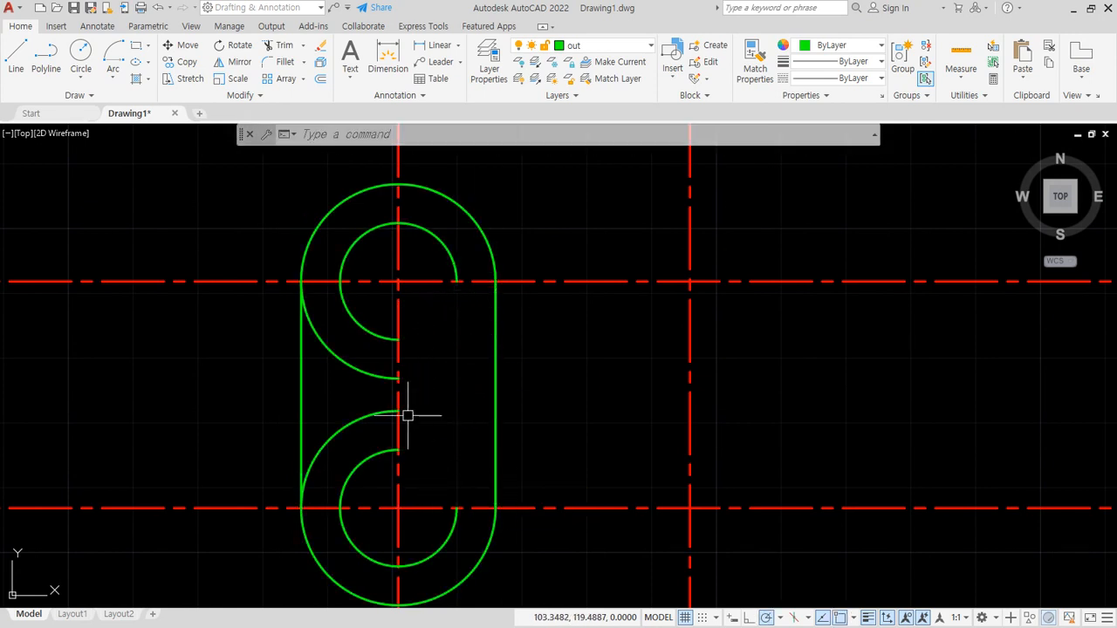
pyautogui.moveTo(376, 309); pyautogui.dragTo(366, 481)
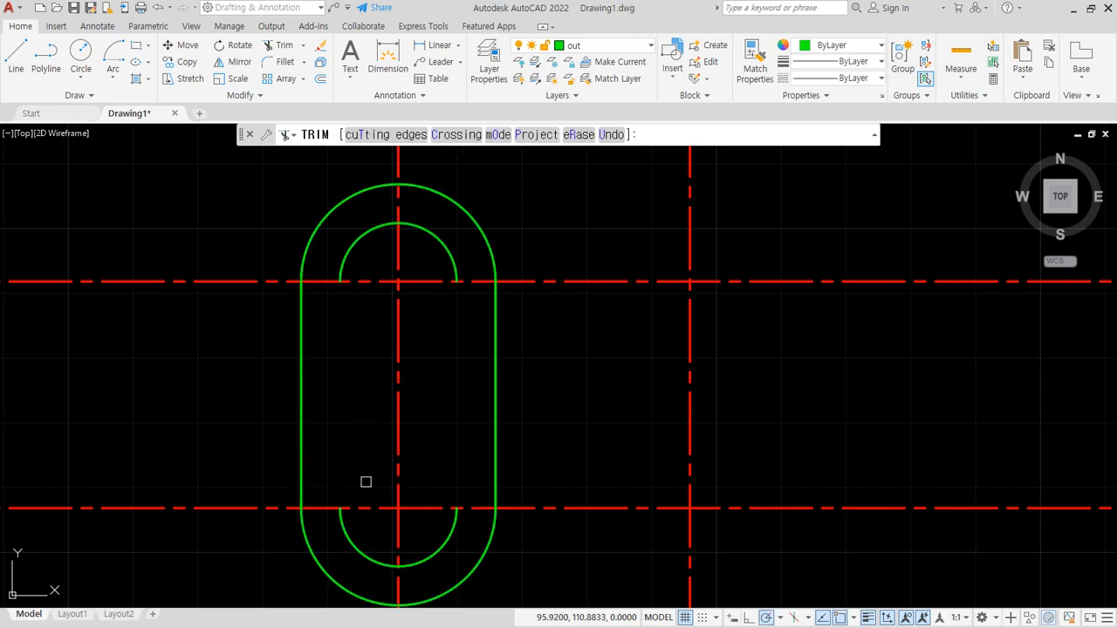
pyautogui.press('Return')
# - Close the inner slot with two vertical lines joining the ends of the upper and lower inner arcs
pyautogui.write('l')
pyautogui.press('Return')
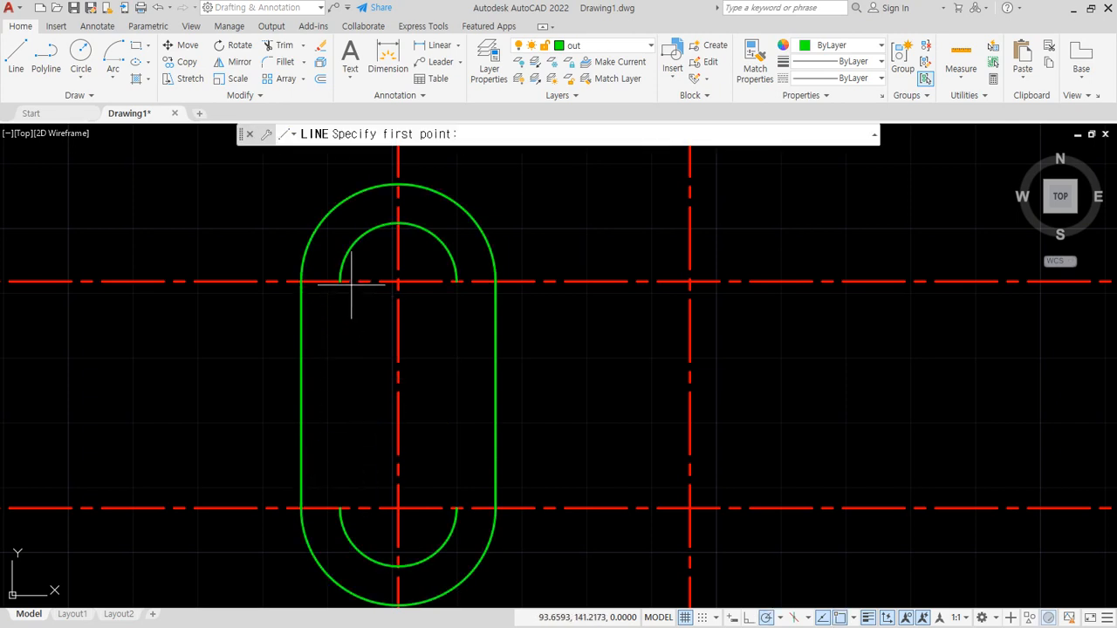
pyautogui.click(341, 282)
pyautogui.click(339, 509)
pyautogui.press('Return')
pyautogui.press('Return')
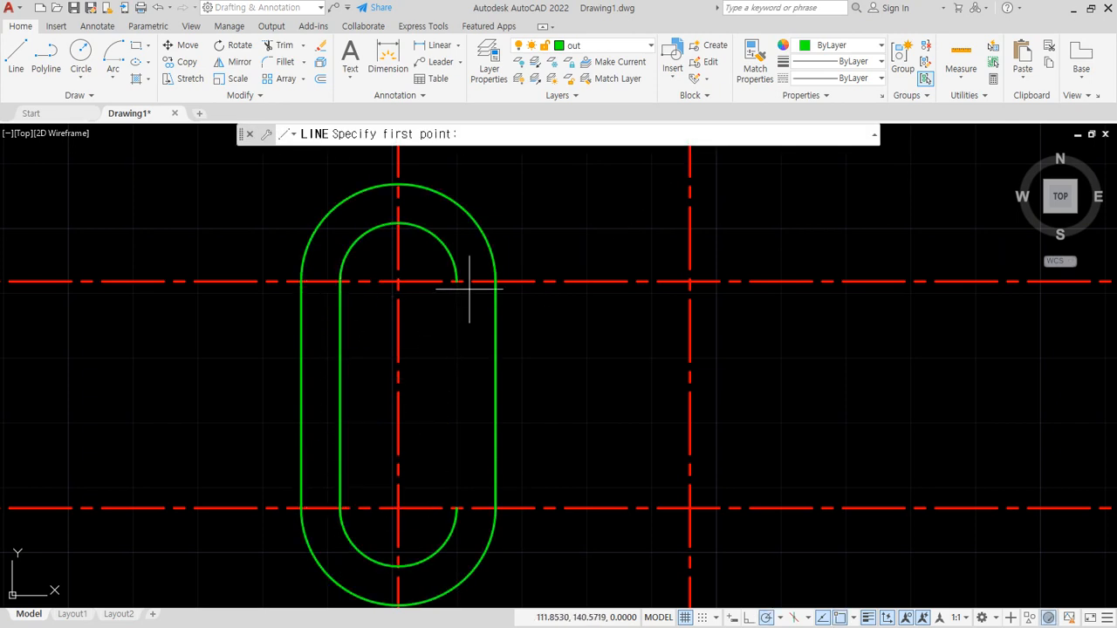
pyautogui.click(457, 281)
pyautogui.click(456, 508)
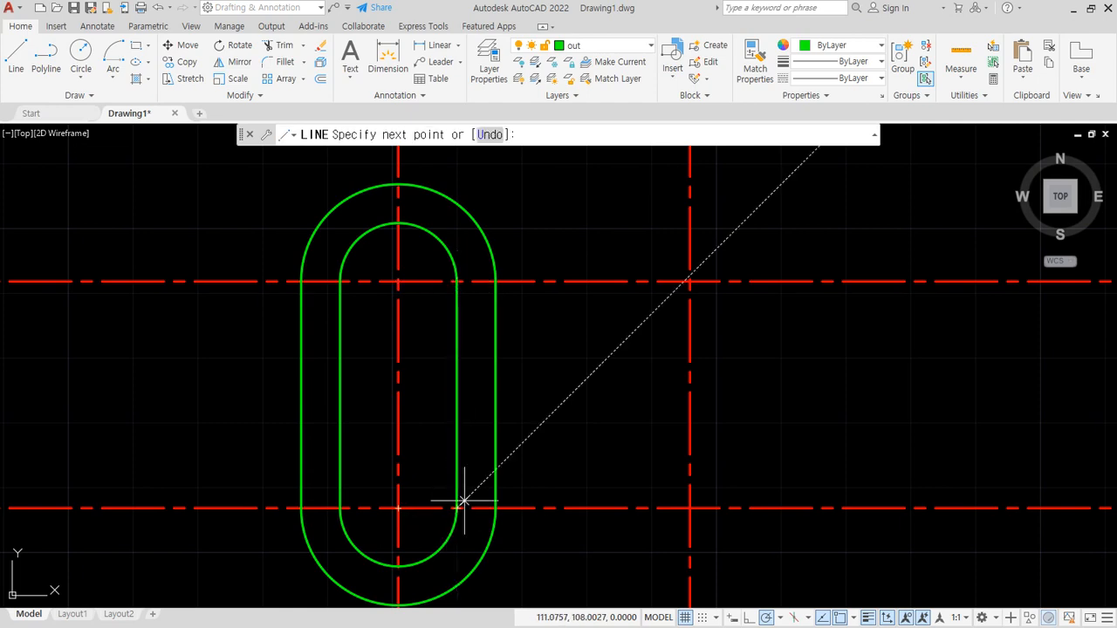
pyautogui.press('Return')
# - Draw a circle of diameter 14 where the rightmost vertical centreline crosses the second horizontal centreline from the top
pyautogui.scroll(-5, 524, 454)
pyautogui.scroll(2, 408, 454)
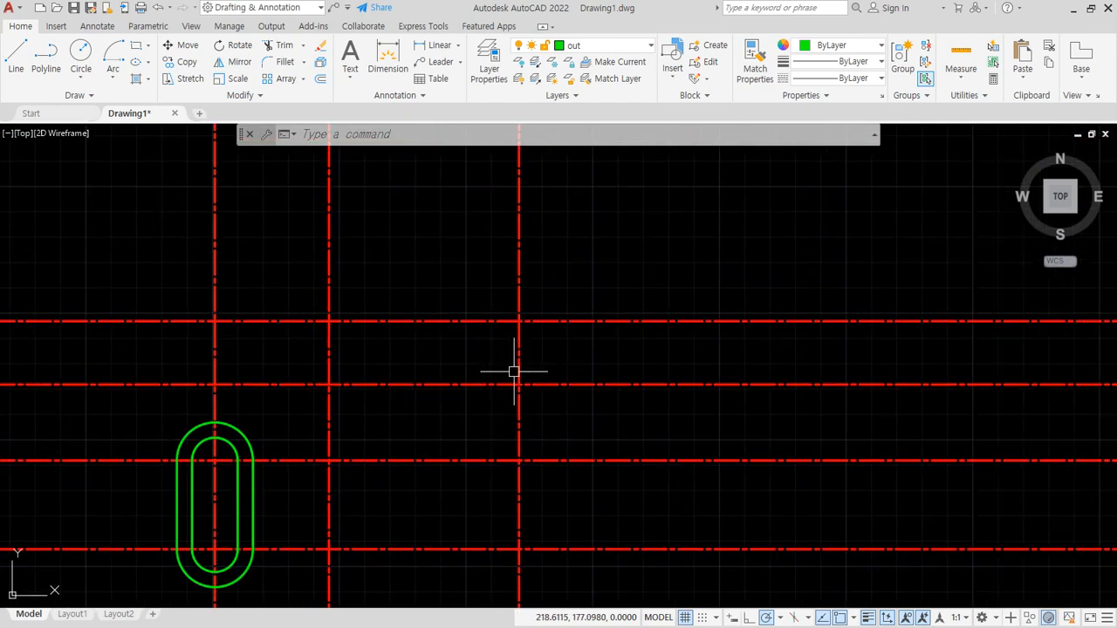
pyautogui.write('c')
pyautogui.press('Return')
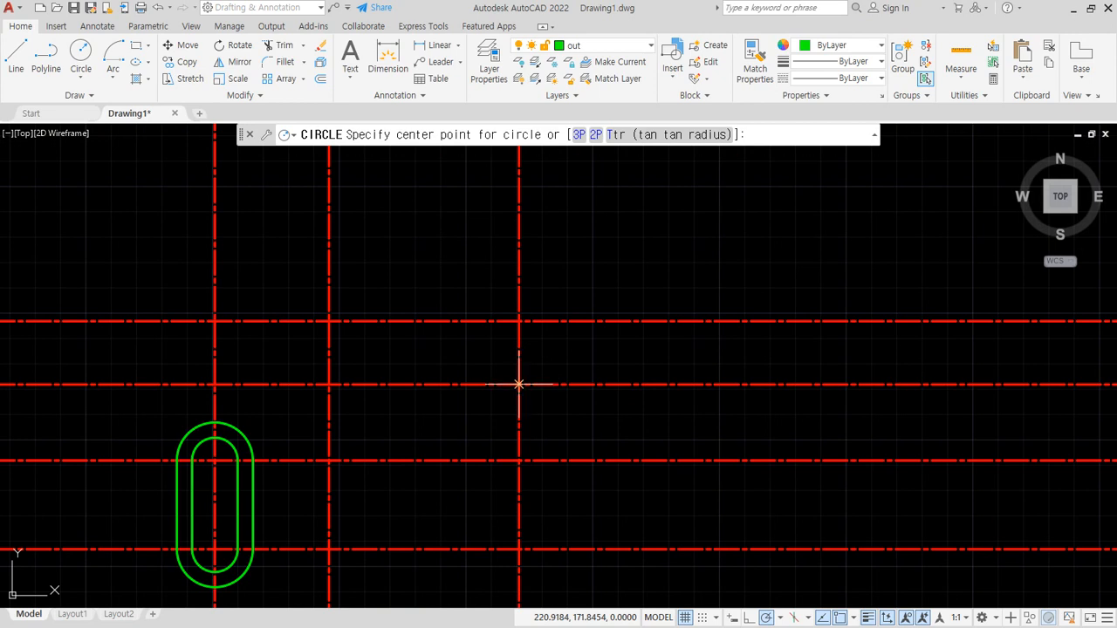
pyautogui.click(518, 384)
pyautogui.write('d')
pyautogui.press('Return')
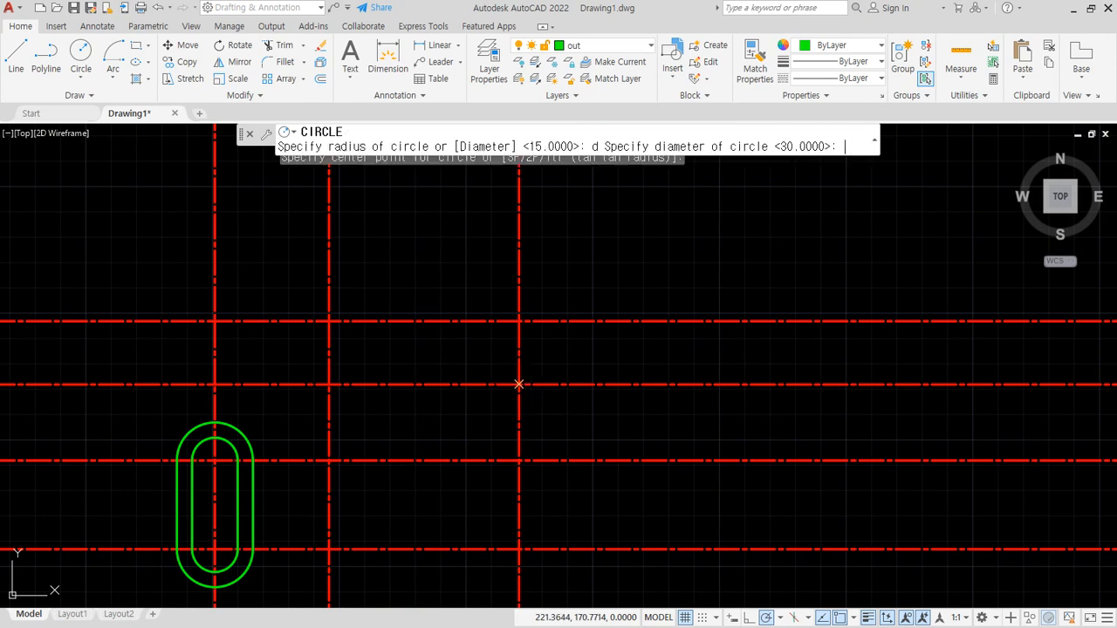
pyautogui.write('16')
pyautogui.press('Return')
# - Draw a concentric circle of diameter 30 around the small circle on the rightmost vertical centreline
pyautogui.press('Return')
pyautogui.click(518, 385)
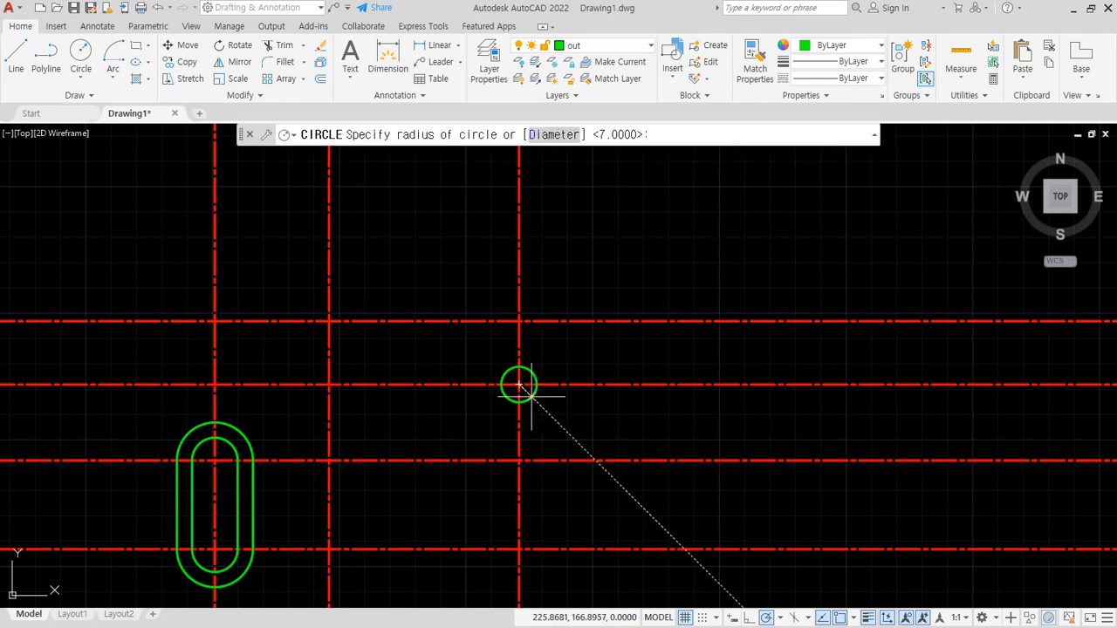
pyautogui.write('d')
pyautogui.press('Return')
pyautogui.write('30')
# - Draw a circle of diameter 14 at the intersection of the middle vertical and topmost horizontal centrelines
pyautogui.press('Return')
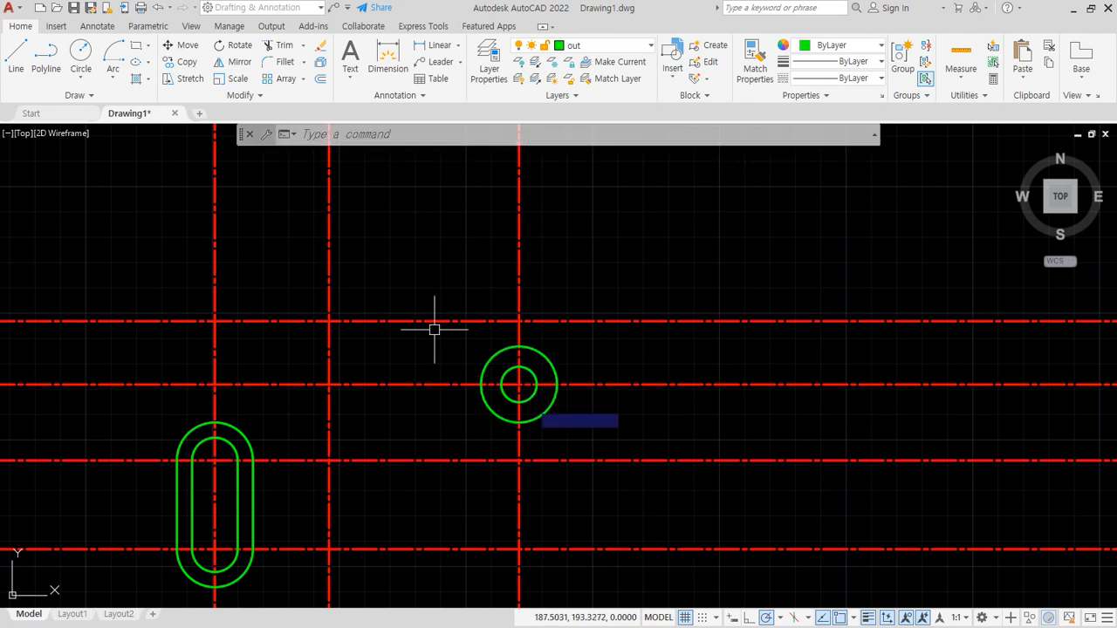
pyautogui.press('Return')
pyautogui.click(329, 321)
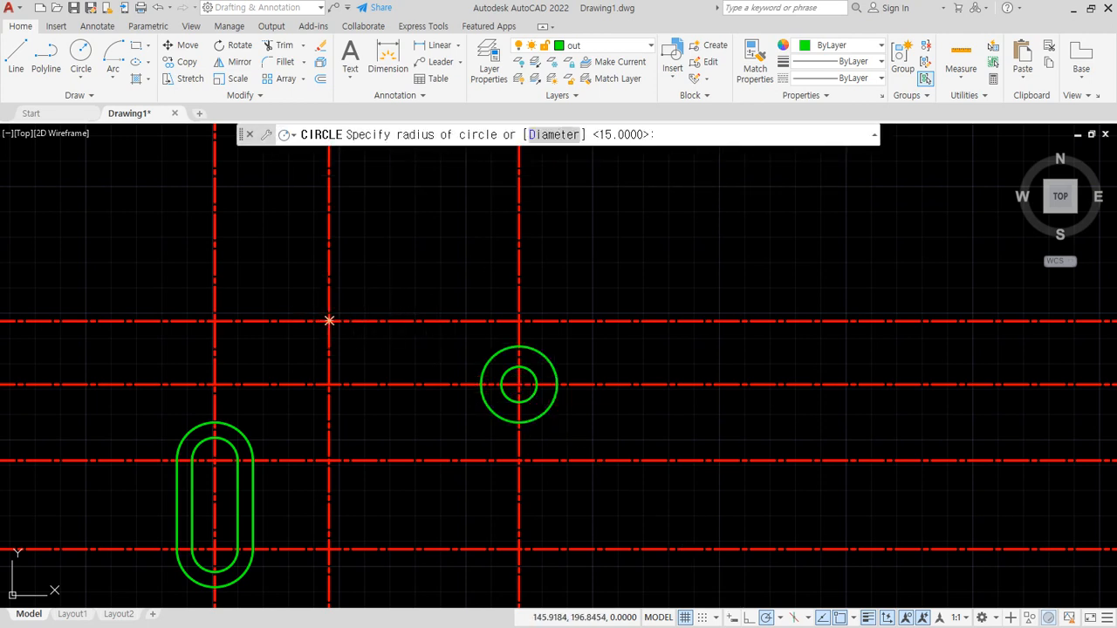
pyautogui.write('d')
pyautogui.press('Return')
# - Draw a concentric circle of diameter 26 around the small circle on the topmost horizontal centreline
pyautogui.press('Return')
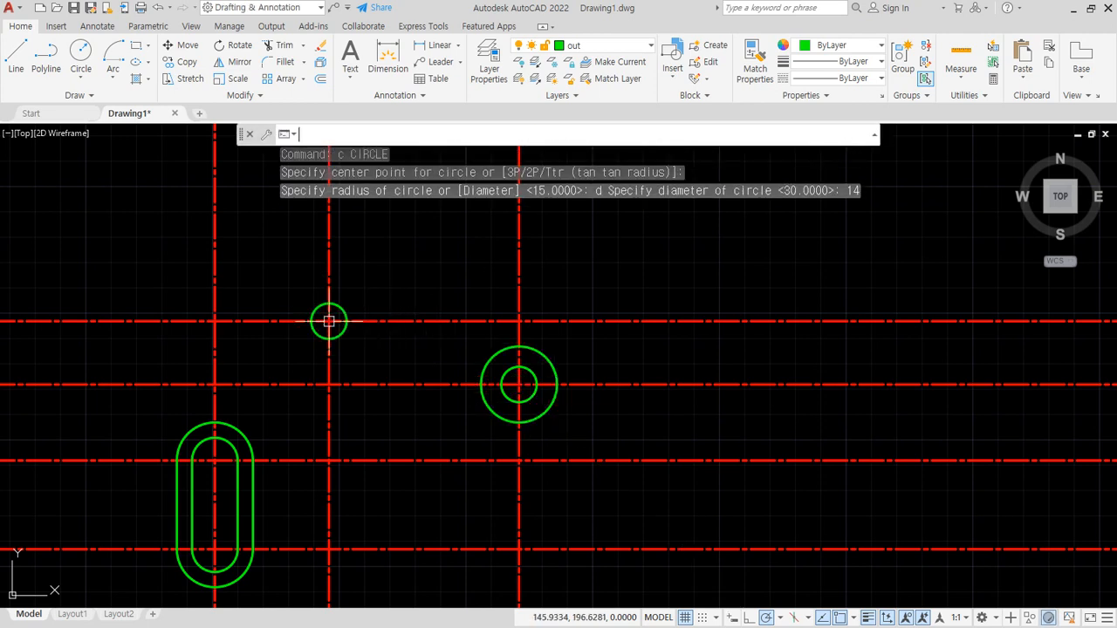
pyautogui.press('Return')
pyautogui.click(329, 321)
pyautogui.write('d')
pyautogui.press('Return')
pyautogui.write('28')
# - Trim the centreline portions that run outward past the slot, the circles and the outermost intersections on all four sides
pyautogui.press('Return')
pyautogui.press('Return')
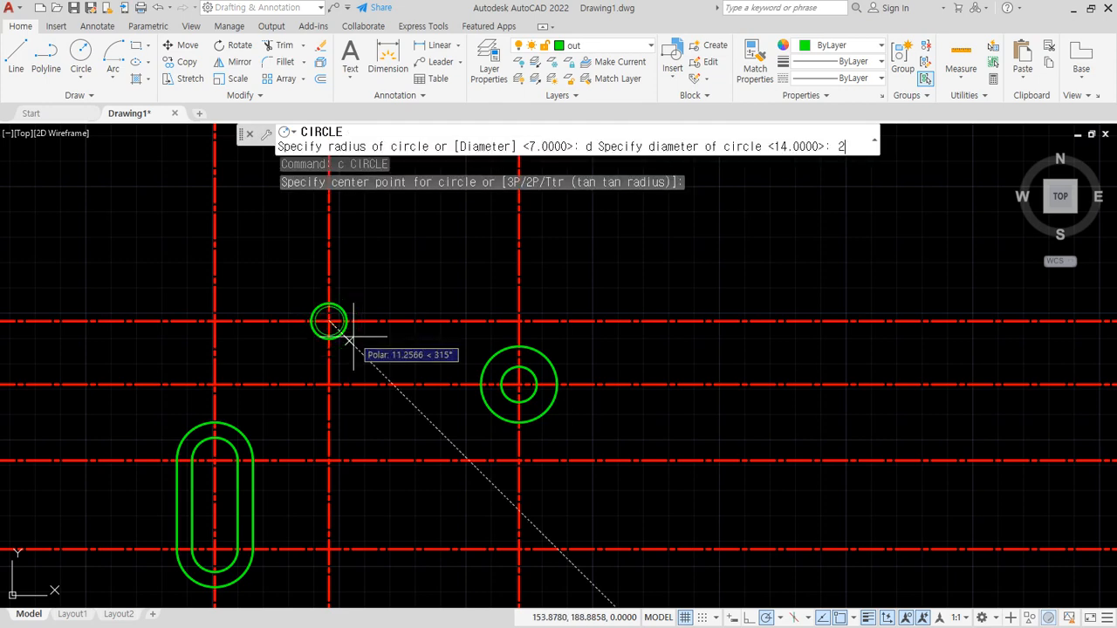
pyautogui.press('Escape')
pyautogui.write('tr')
pyautogui.press('Return')
pyautogui.click(599, 253)
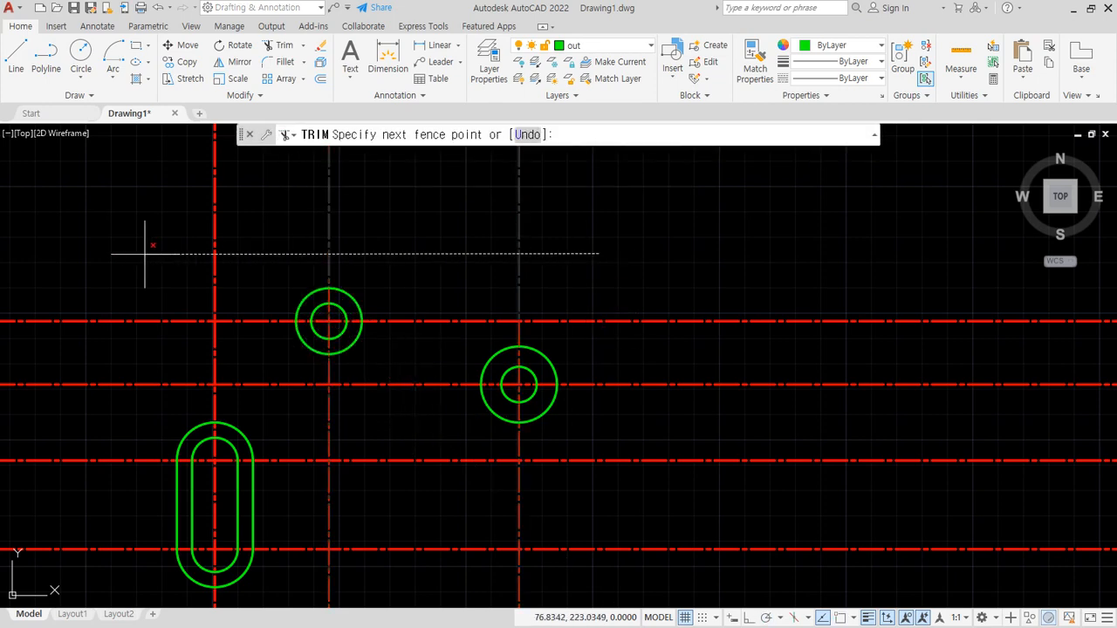
pyautogui.click(142, 253)
pyautogui.moveTo(176, 311); pyautogui.dragTo(197, 173, button='middle')
pyautogui.click(134, 149)
pyautogui.click(129, 535)
pyautogui.click(126, 529)
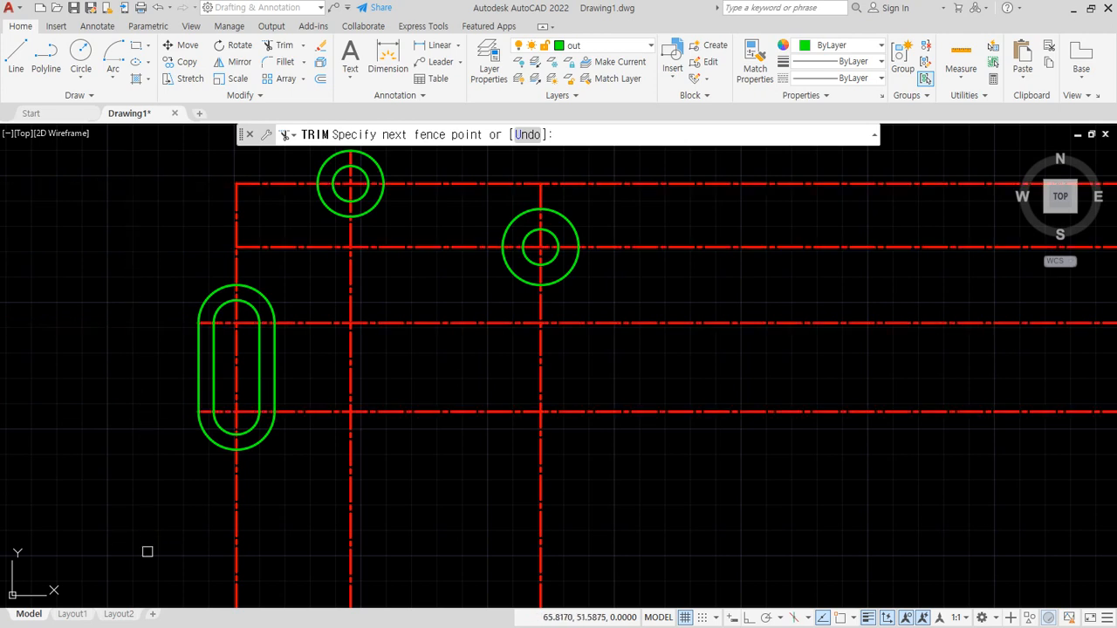
pyautogui.click(650, 532)
pyautogui.click(681, 212)
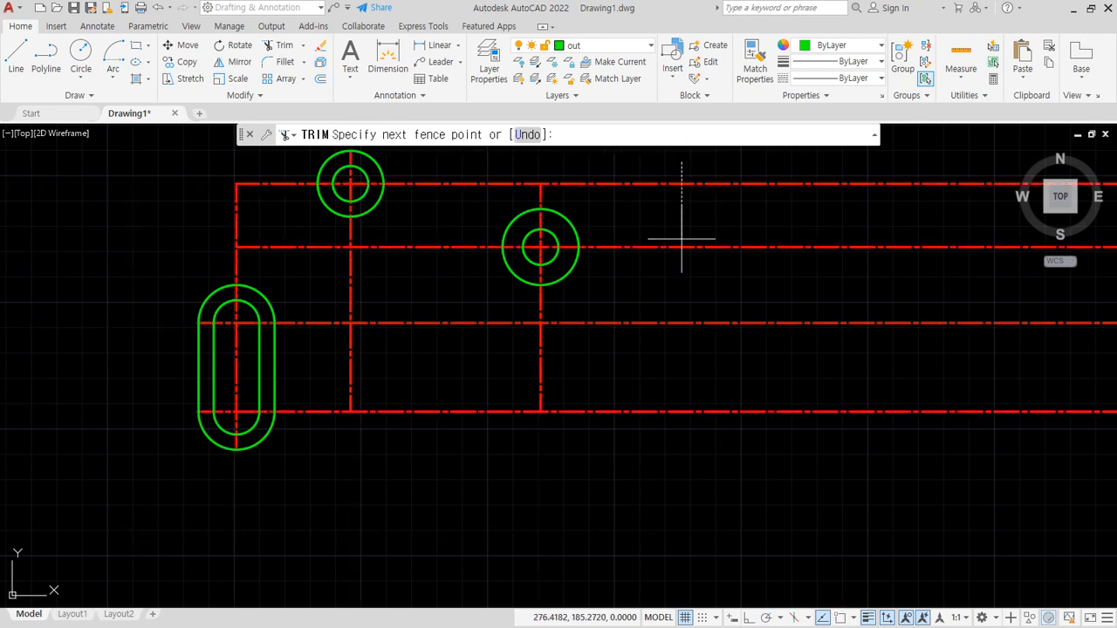
pyautogui.click(699, 508)
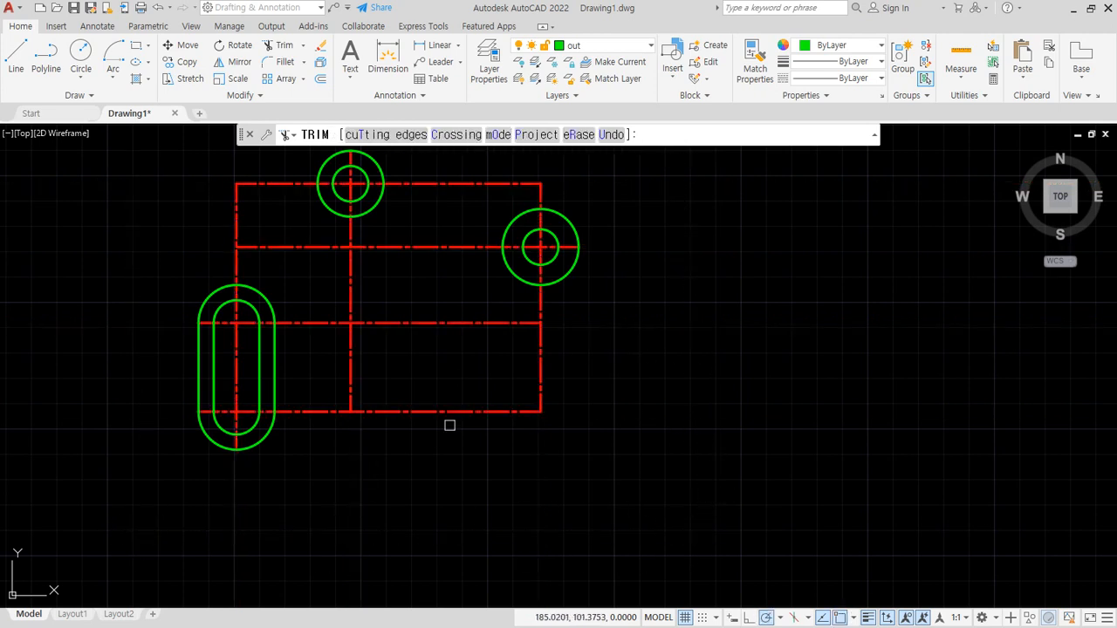
# - Trim the remaining centreline segments between the shapes, keeping only the parts inside the slot and the two circle pairs
pyautogui.click(277, 146)
pyautogui.click(323, 424)
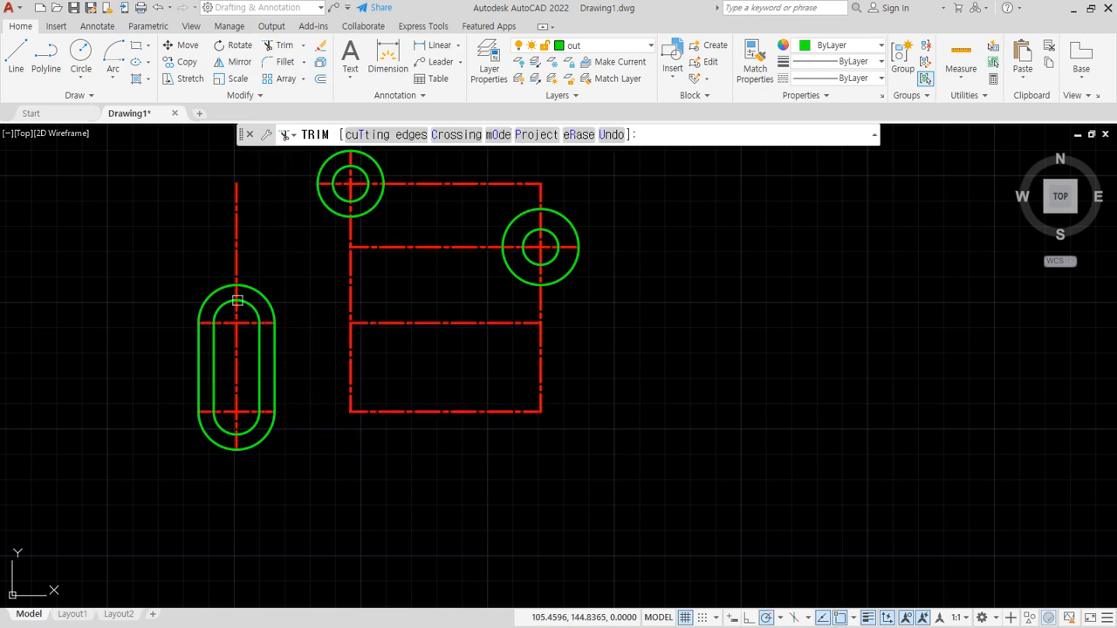
pyautogui.click(179, 244)
pyautogui.click(288, 243)
pyautogui.click(458, 160)
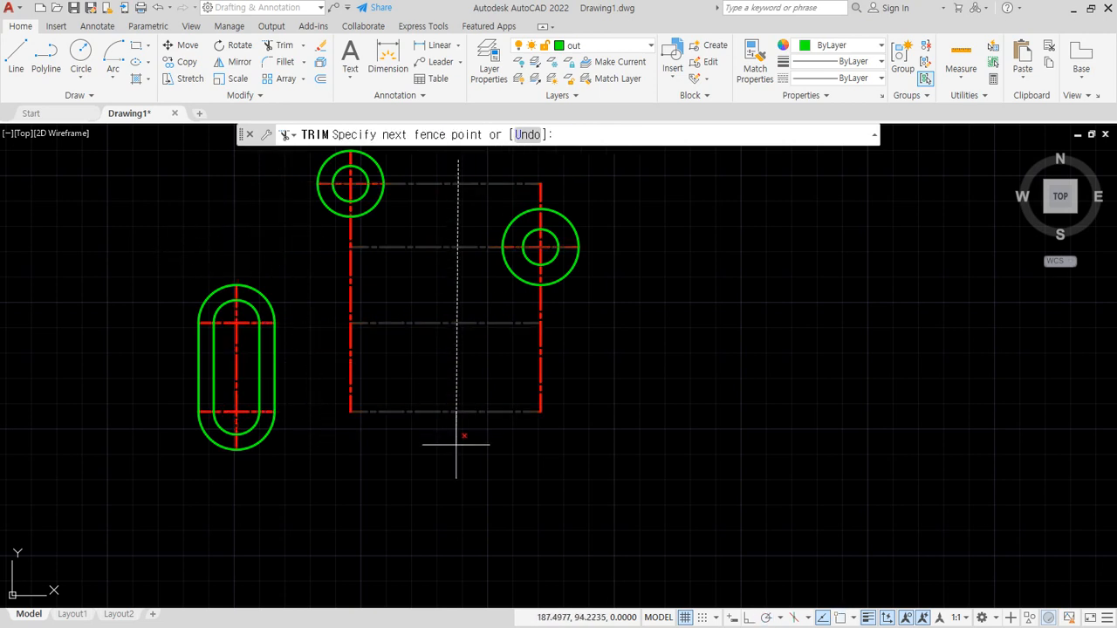
pyautogui.click(456, 437)
pyautogui.click(655, 357)
pyautogui.click(331, 319)
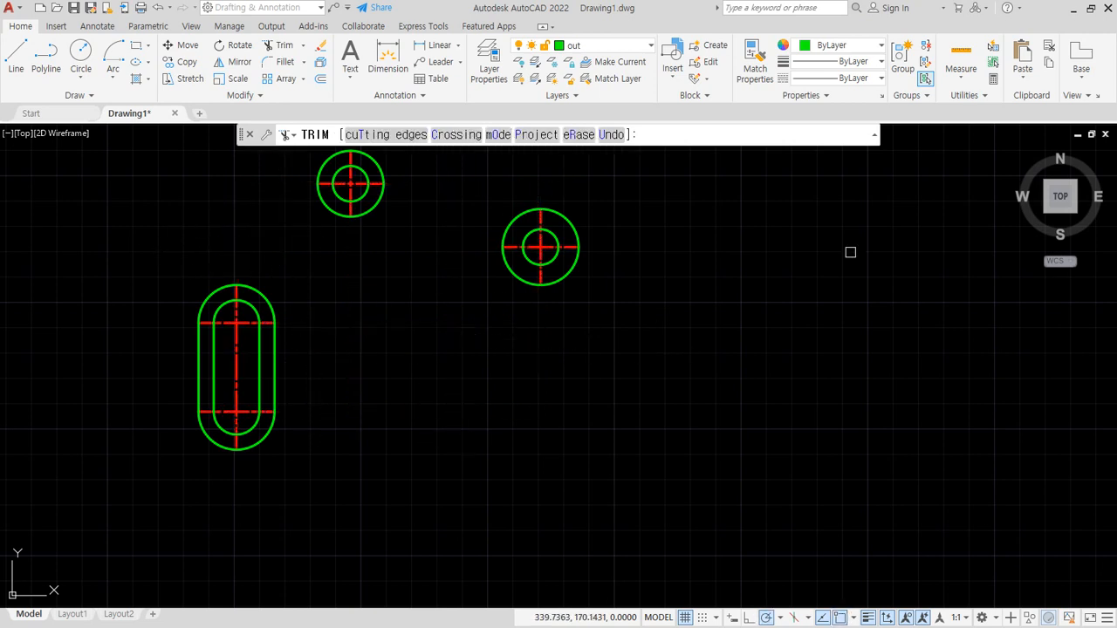
pyautogui.press('Escape')
# - Lengthen the centrelines of the slot and both circle pairs by a delta of 5 at each end
pyautogui.write('len')
pyautogui.press('Return')
pyautogui.press('Return')
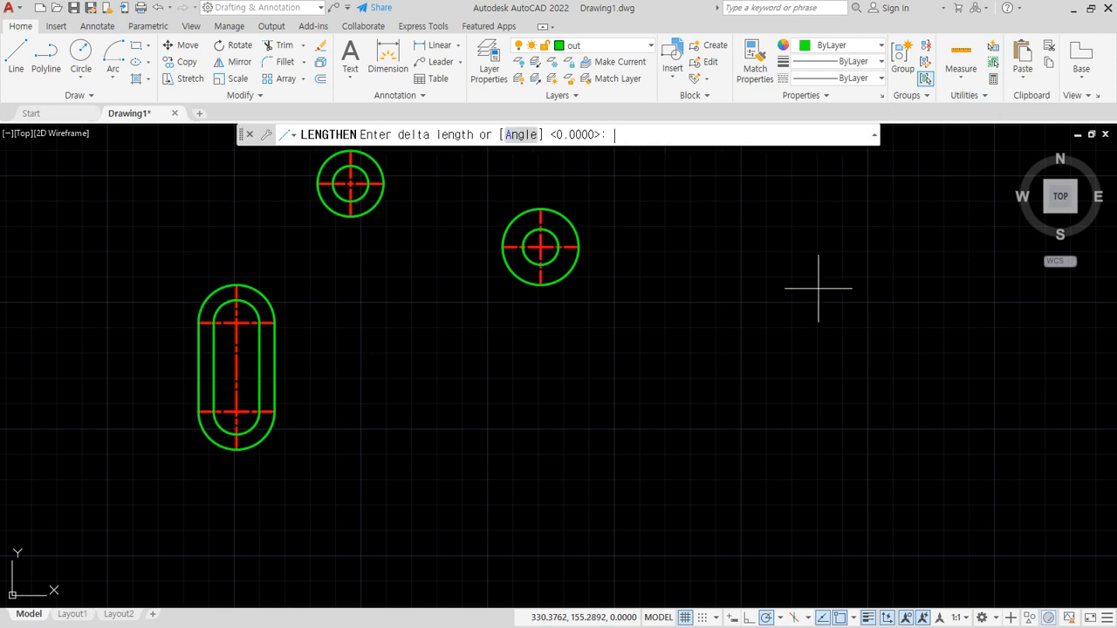
pyautogui.write('5')
pyautogui.press('Return')
pyautogui.scroll(2, 250, 319)
pyautogui.click(233, 301)
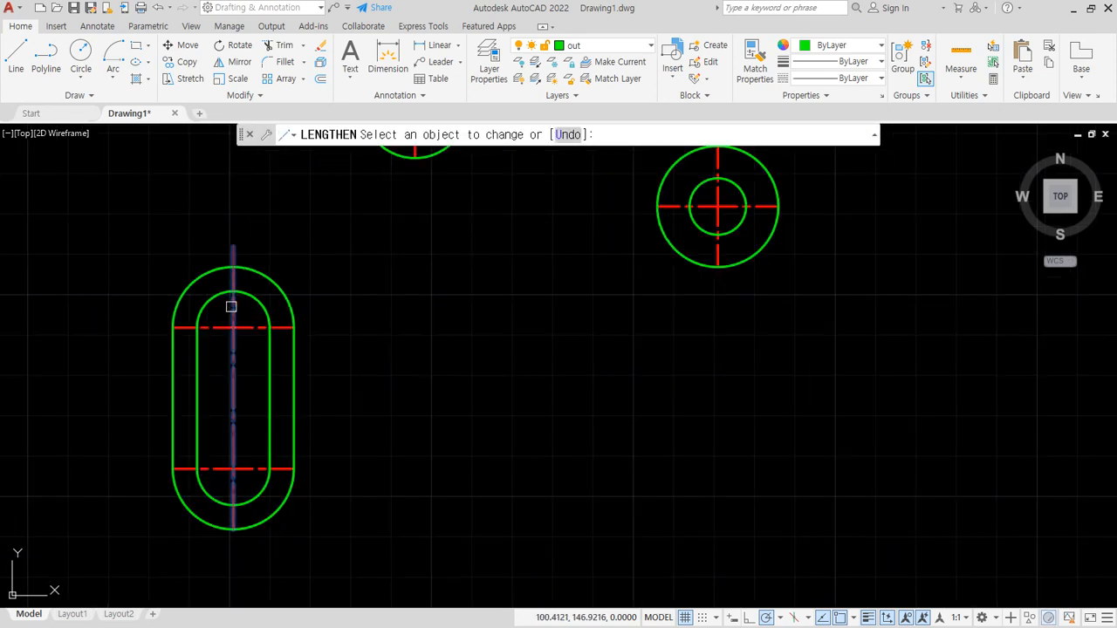
pyautogui.click(234, 418)
pyautogui.click(264, 469)
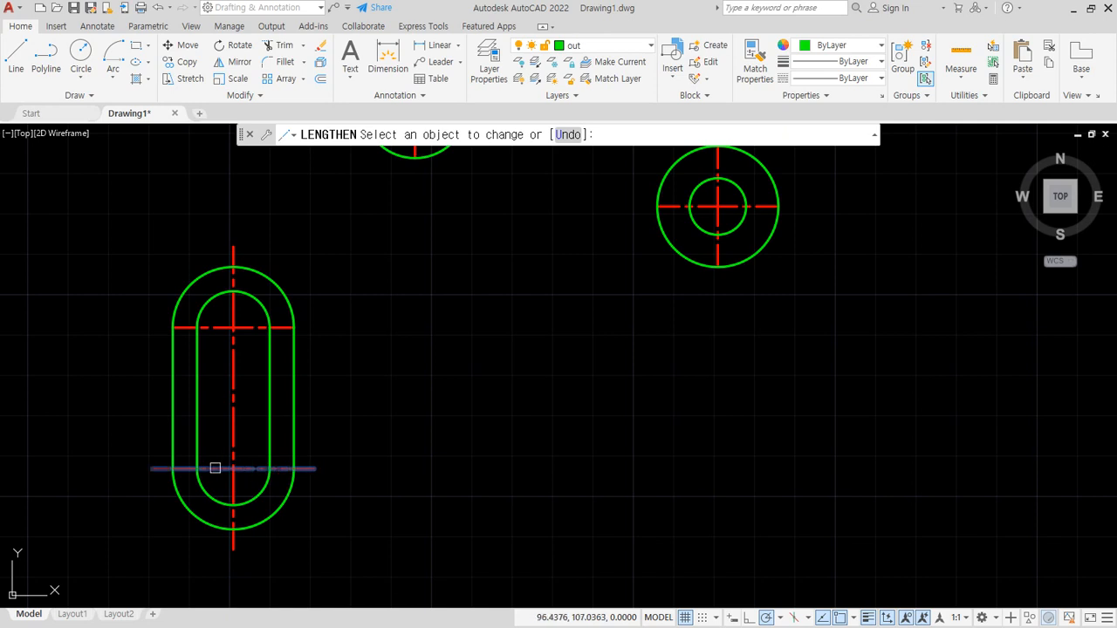
pyautogui.click(250, 326)
pyautogui.moveTo(473, 177); pyautogui.dragTo(434, 311, button='middle')
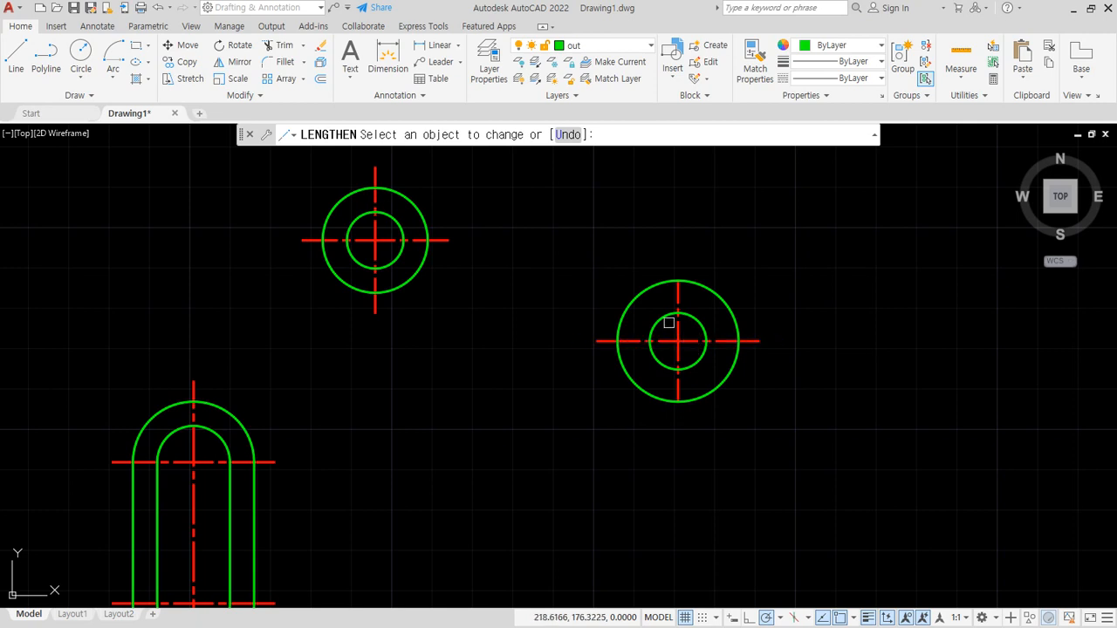
pyautogui.press('Escape')
# - Draw a tangent-tangent-radius circle of radius 120 touching the slot's upper outer arc and the top of the rightmost outer circle
pyautogui.scroll(-3, 450, 424)
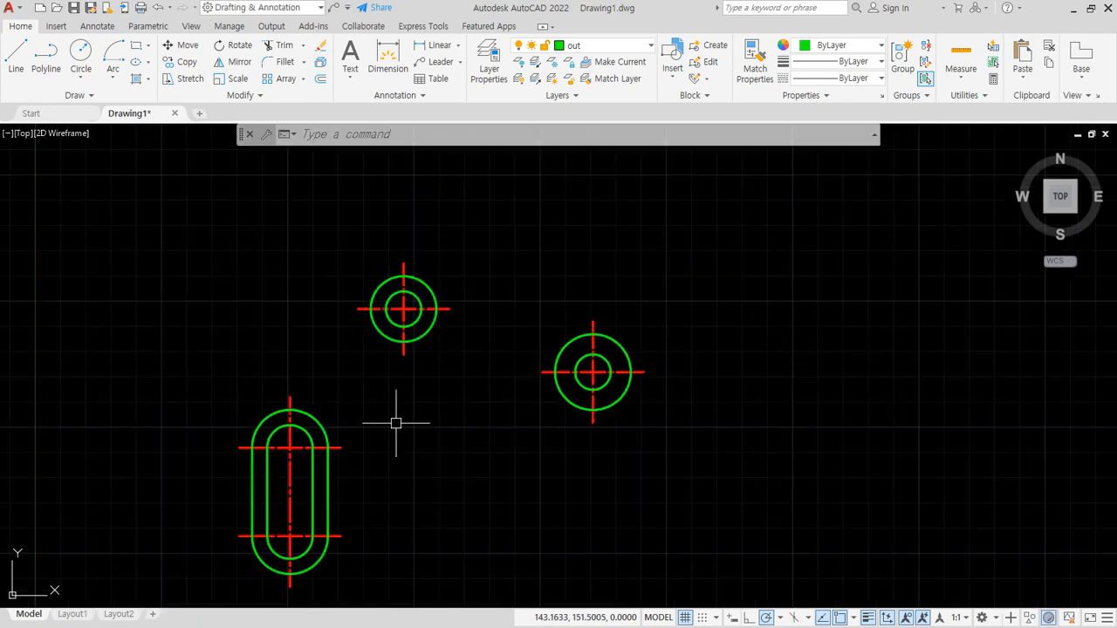
pyautogui.write('c')
pyautogui.press('space')
pyautogui.write('t')
pyautogui.press('space')
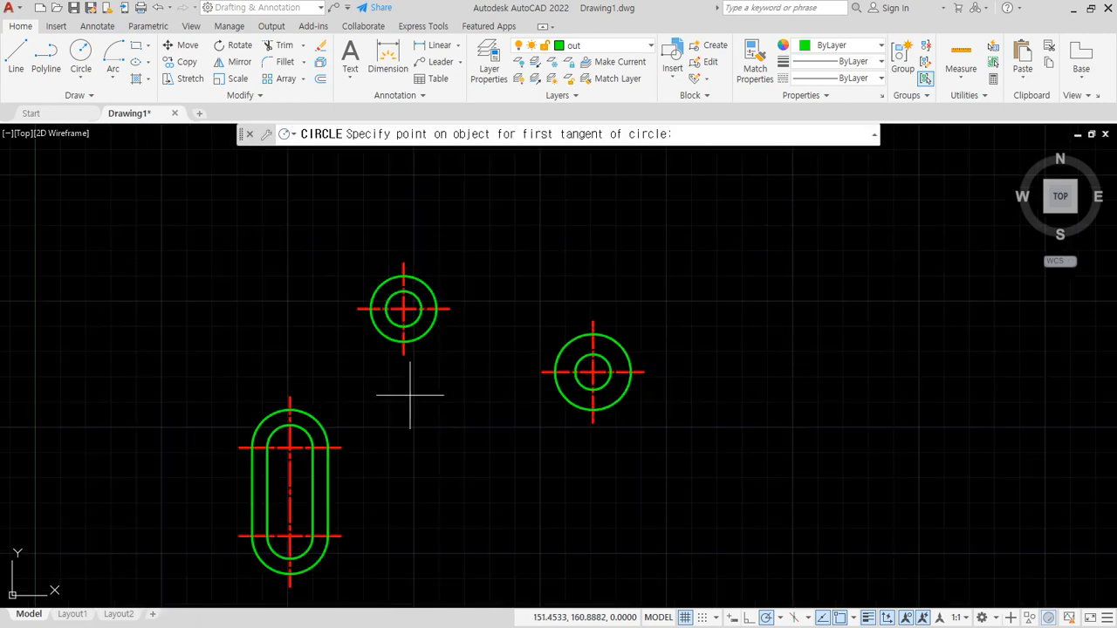
pyautogui.click(263, 422)
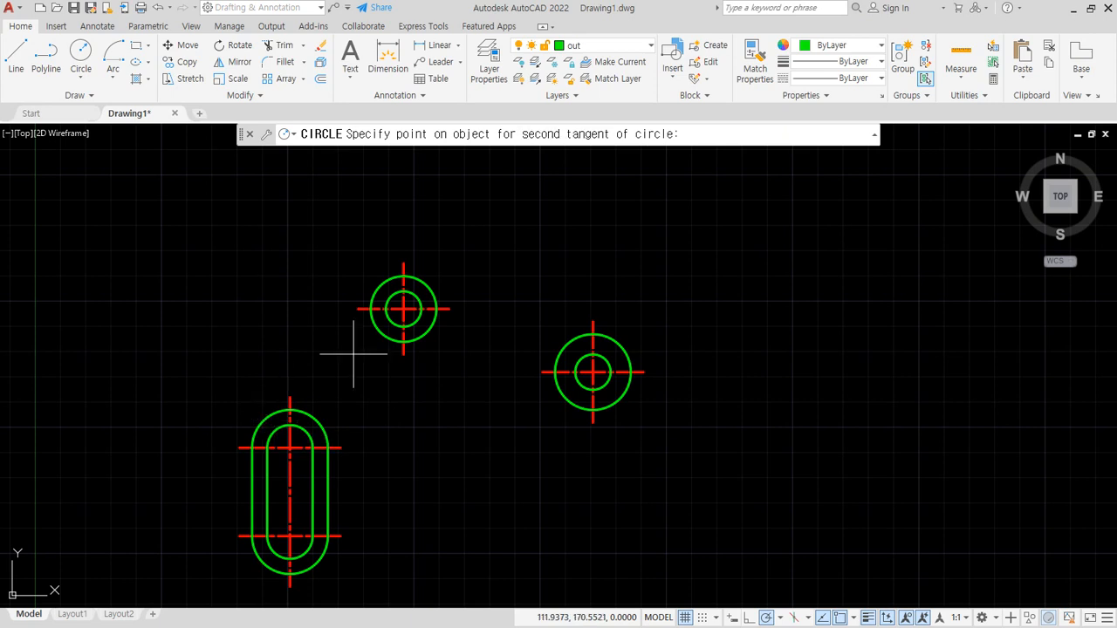
pyautogui.click(604, 335)
pyautogui.write('12')
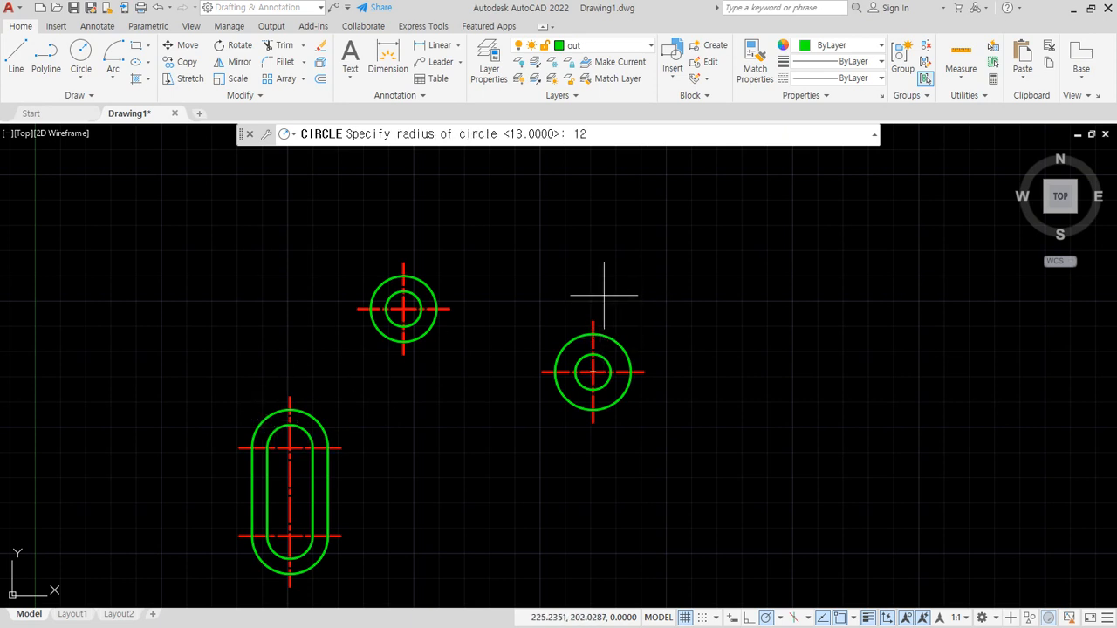
pyautogui.press('Return')
# - Trim the radius 120 circle to its upper arc between the slot and the rightmost circle, removing the part inside the upper circle pair
pyautogui.write('tr')
pyautogui.press('space')
pyautogui.moveTo(713, 387)
pyautogui.mouseDown()
pyautogui.moveTo(735, 379)
pyautogui.moveTo(207, 491)
pyautogui.mouseUp()
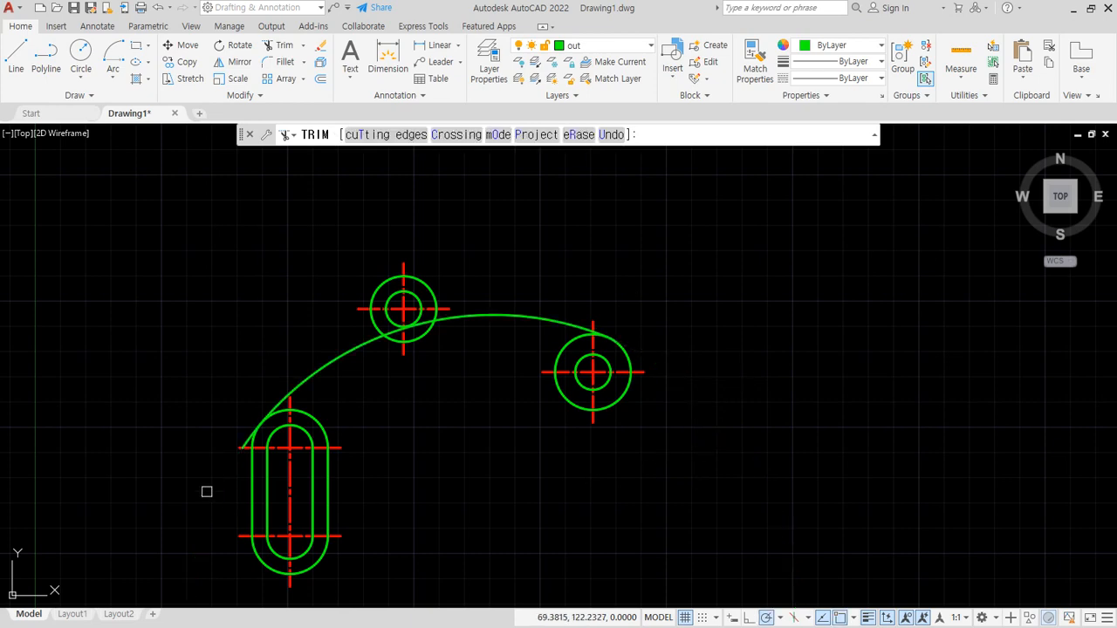
pyautogui.scroll(5, 215, 455)
pyautogui.click(342, 398)
pyautogui.scroll(-5, 746, 366)
pyautogui.moveTo(868, 351); pyautogui.dragTo(539, 330, button='middle')
pyautogui.scroll(4, 492, 229)
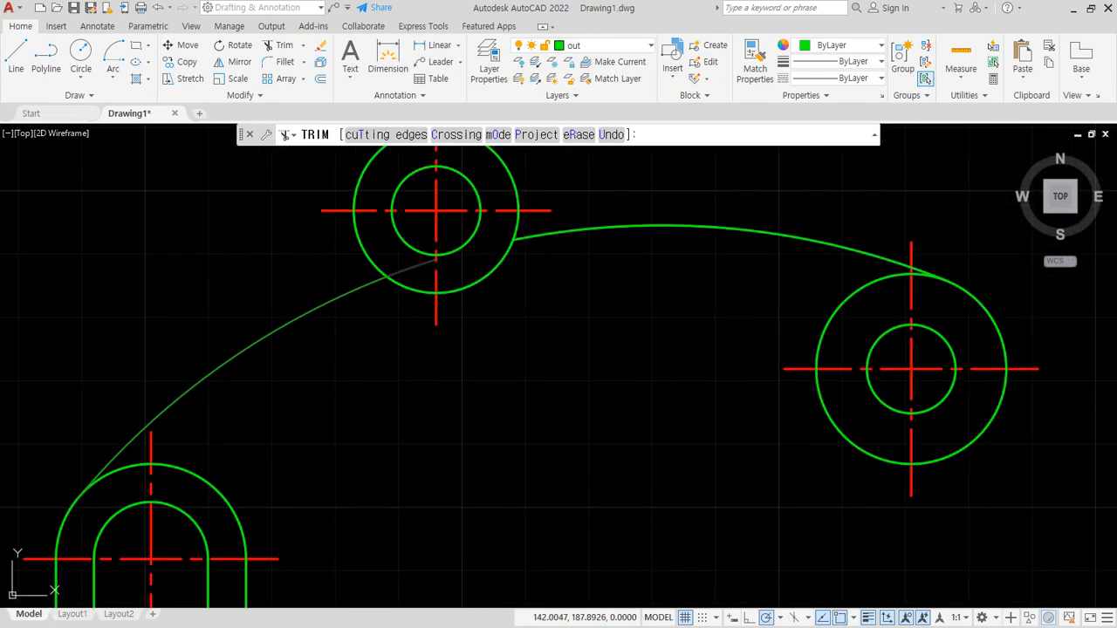
pyautogui.click(367, 270)
pyautogui.press('Escape')
# - Draw a vertical line from the left quadrant of the upper pair's outer circle down to the radius 120 arc
pyautogui.write('l')
pyautogui.press('space')
pyautogui.click(354, 210)
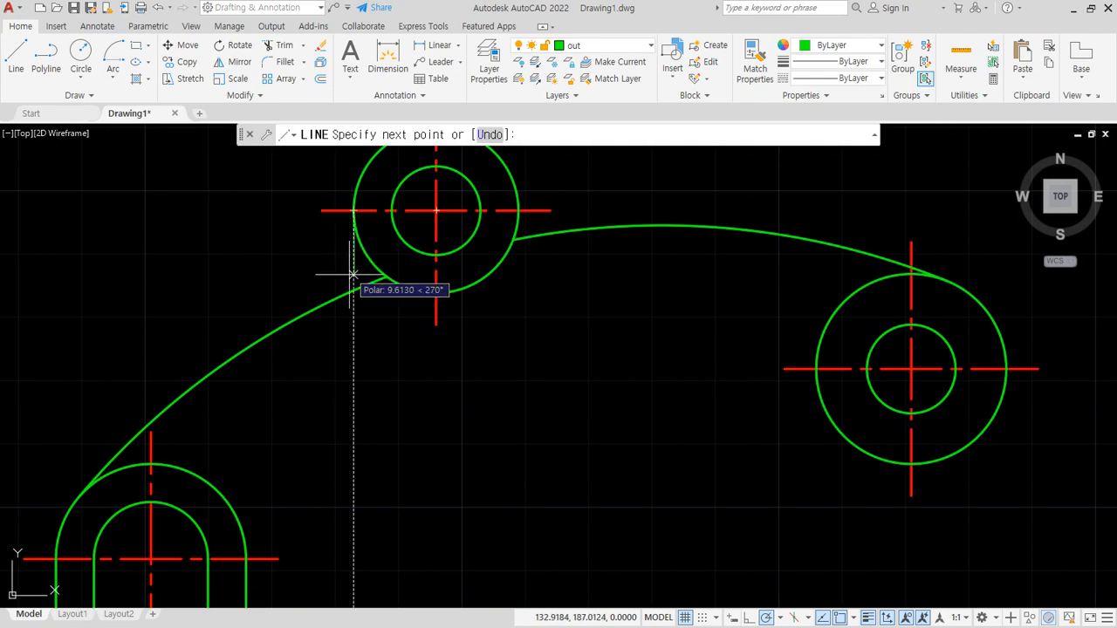
pyautogui.click(352, 287)
pyautogui.press('Escape')
# - Fillet the corner between the vertical line and the radius 120 arc with a radius of 5
pyautogui.write('r')
pyautogui.press('Return')
pyautogui.write('5')
pyautogui.press('Return')
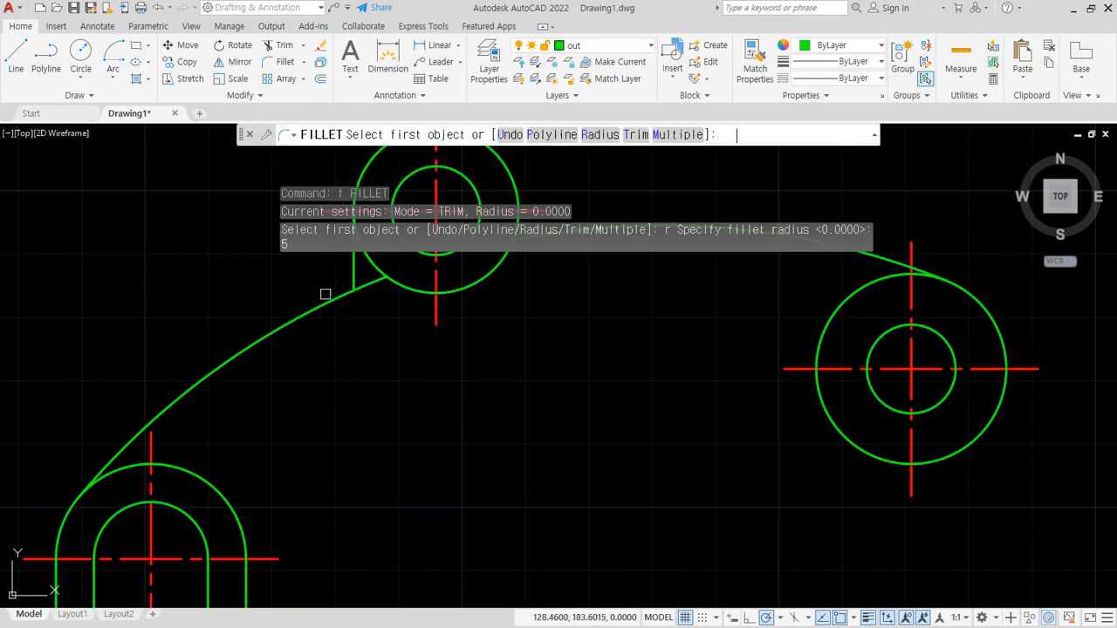
pyautogui.click(353, 267)
pyautogui.click(327, 303)
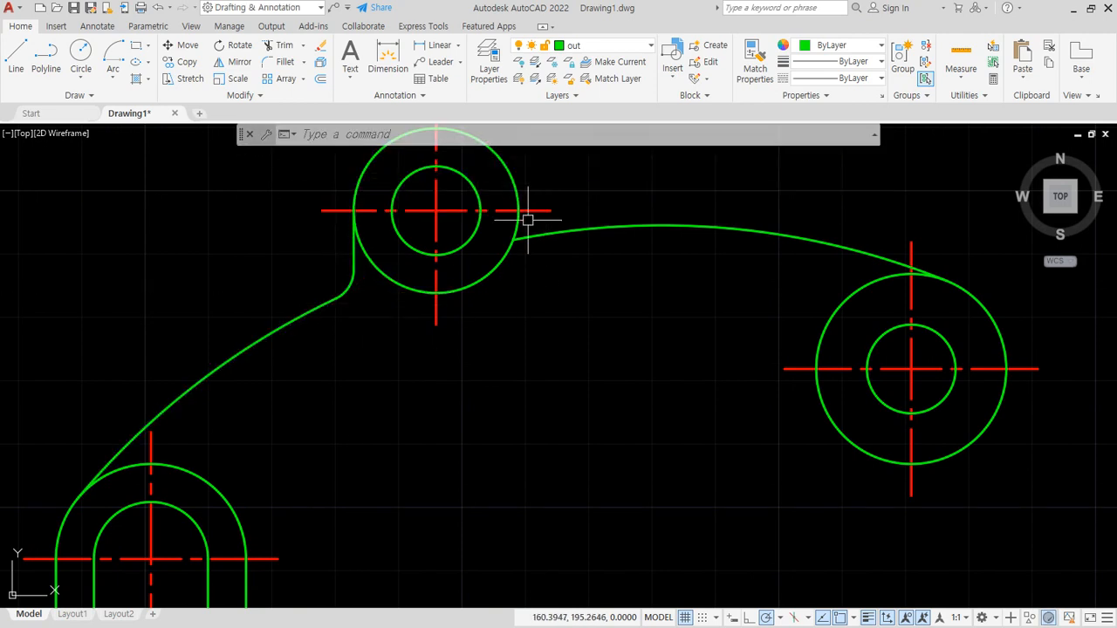
# - Fillet the right side of the upper pair's outer circle into the radius 120 arc with the same radius of 5
pyautogui.scroll(4, 527, 220)
pyautogui.press('Return')
pyautogui.click(489, 219)
pyautogui.click(570, 252)
pyautogui.scroll(-4, 510, 351)
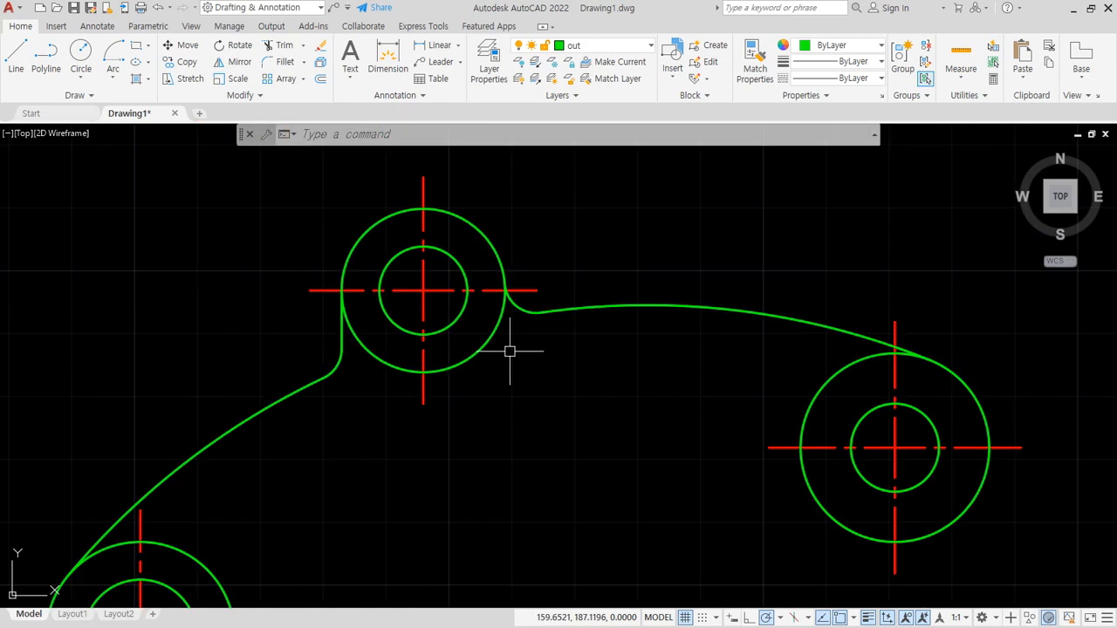
# - Draw a tangent-tangent-radius circle of radius 100 touching the slot's lower outer arc and the bottom of the rightmost outer circle
pyautogui.scroll(-3, 509, 351)
pyautogui.moveTo(478, 466); pyautogui.dragTo(506, 382, button='middle')
pyautogui.write('c')
pyautogui.press('Return')
pyautogui.write('t')
pyautogui.press('Return')
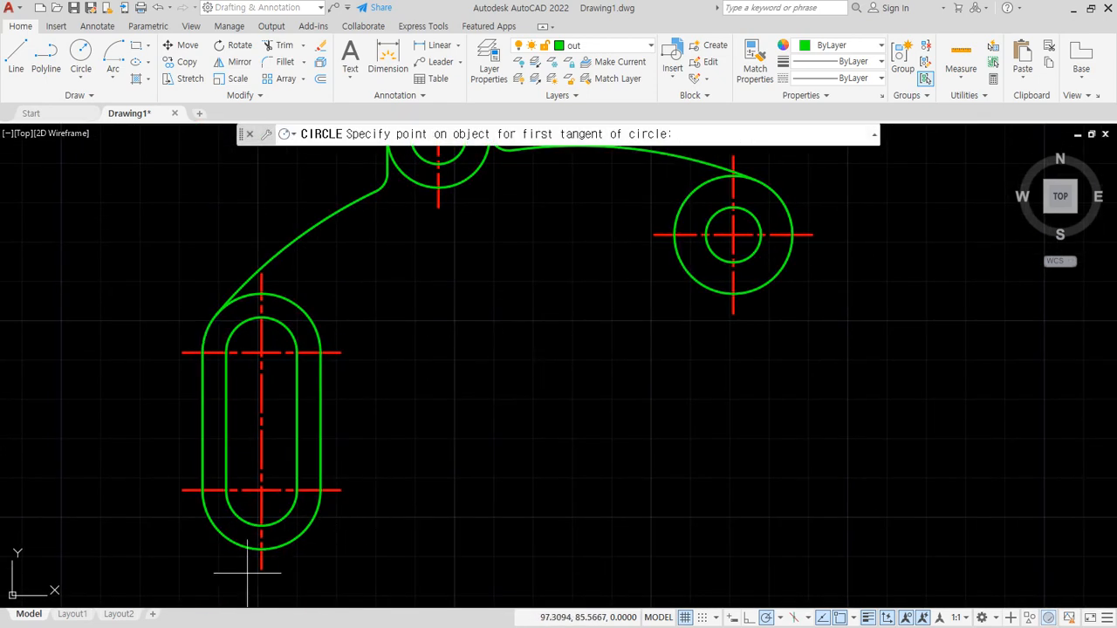
pyautogui.click(288, 541)
pyautogui.click(758, 288)
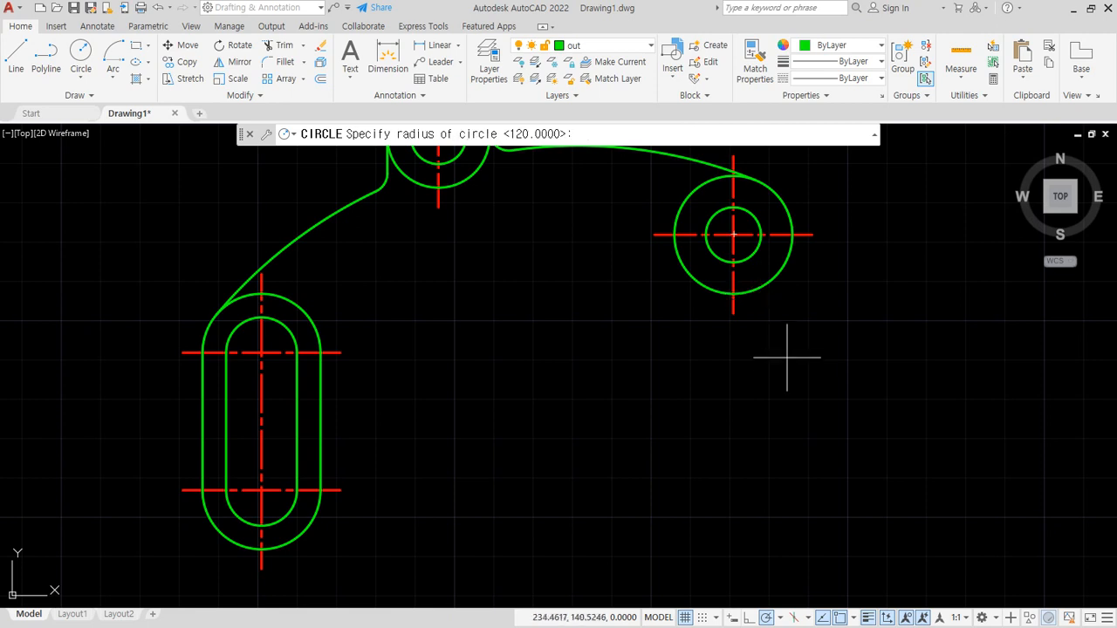
pyautogui.write('100')
pyautogui.press('Return')
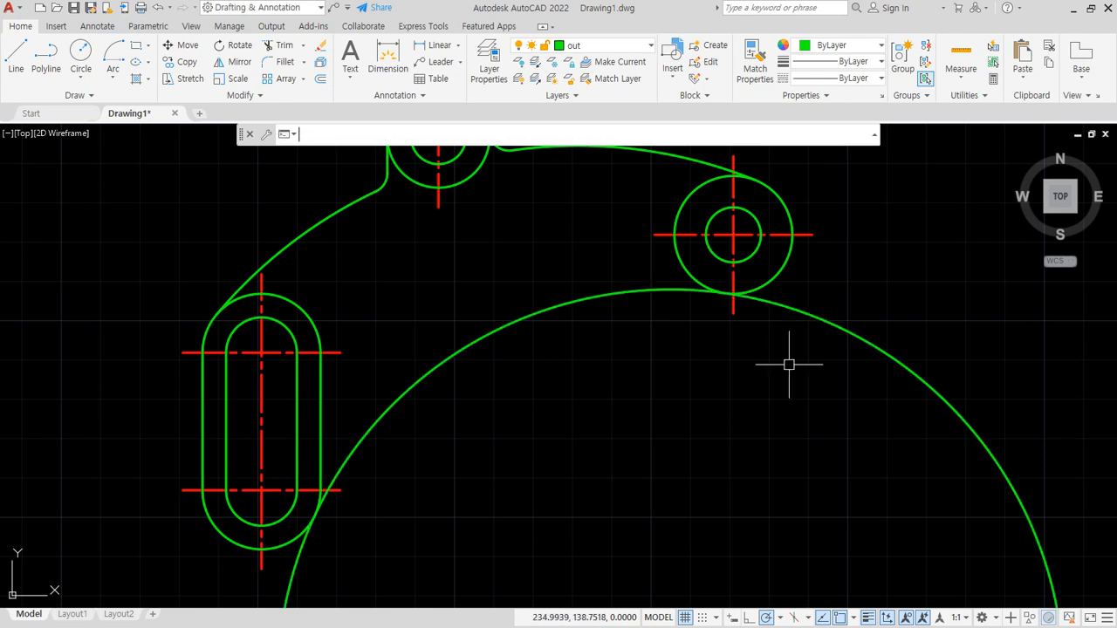
# - Trim the radius 100 circle so only the arc between the slot and the rightmost outer circle is kept
pyautogui.write('tr')
pyautogui.press('Return')
pyautogui.click(838, 393)
pyautogui.press('Escape')
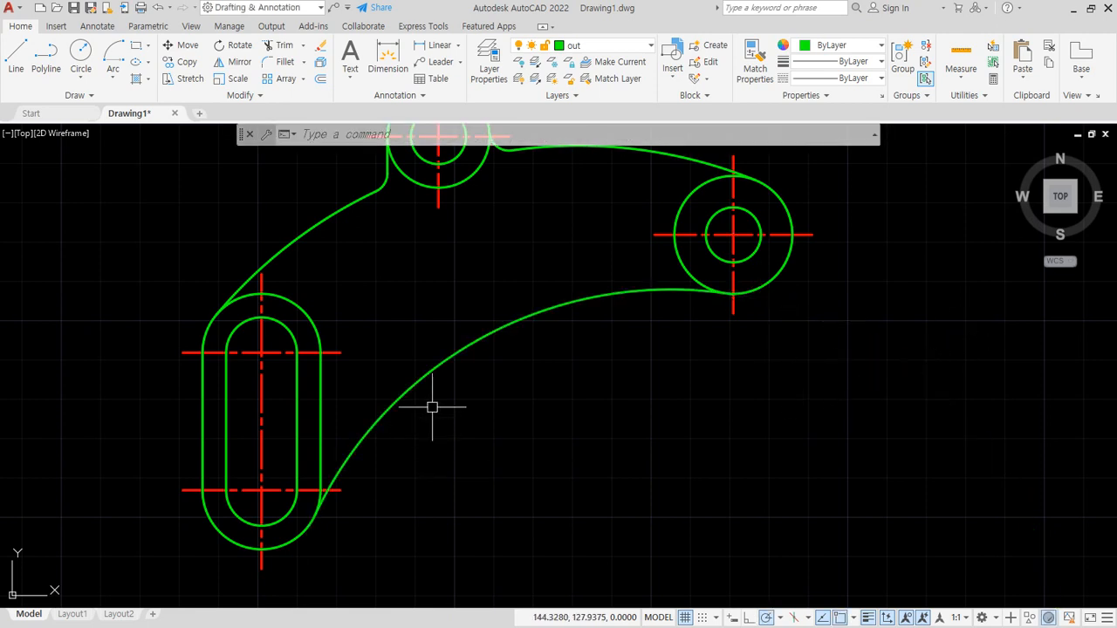
# - Make dim the current layer and bring up the annotation tools
pyautogui.moveTo(434, 404); pyautogui.dragTo(424, 472, button='middle')
pyautogui.scroll(-2, 496, 445)
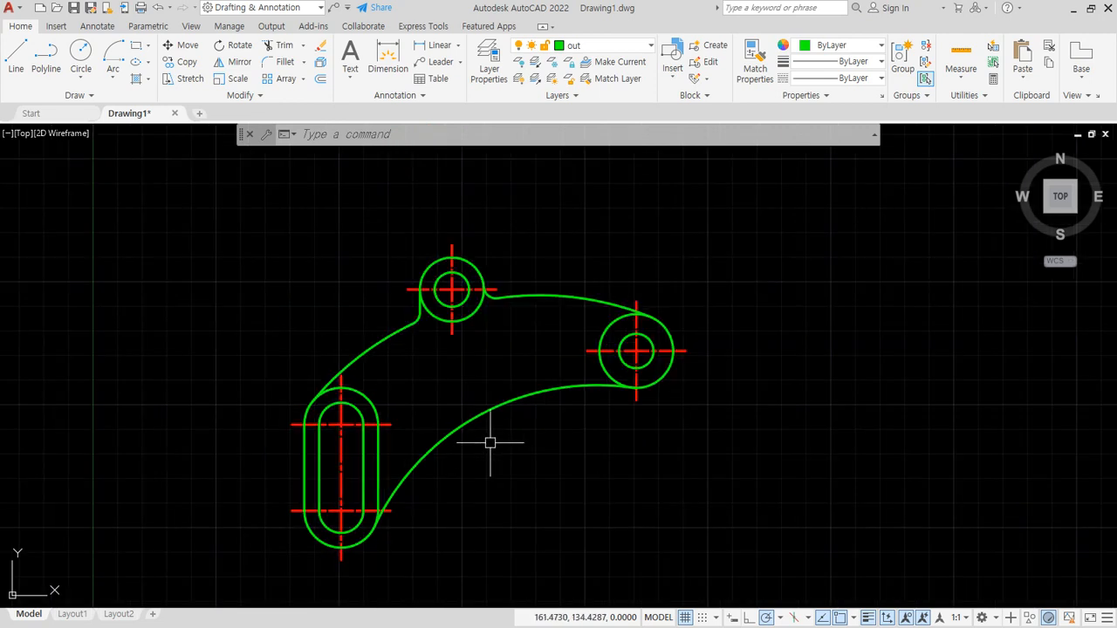
pyautogui.moveTo(456, 419); pyautogui.dragTo(416, 411, button='middle')
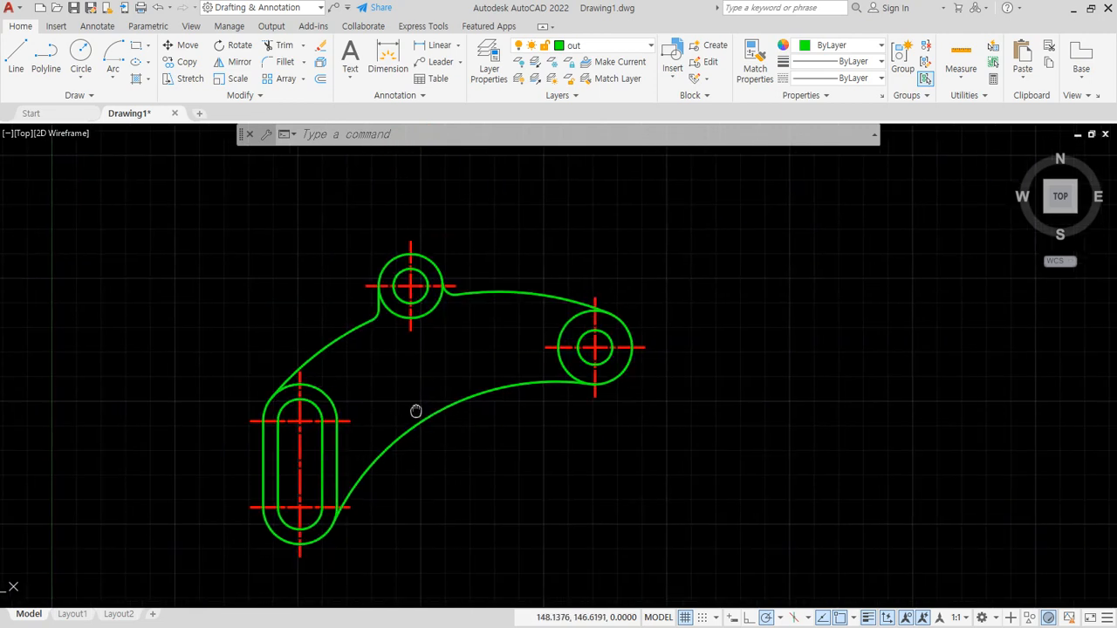
pyautogui.click(611, 45)
pyautogui.click(578, 113)
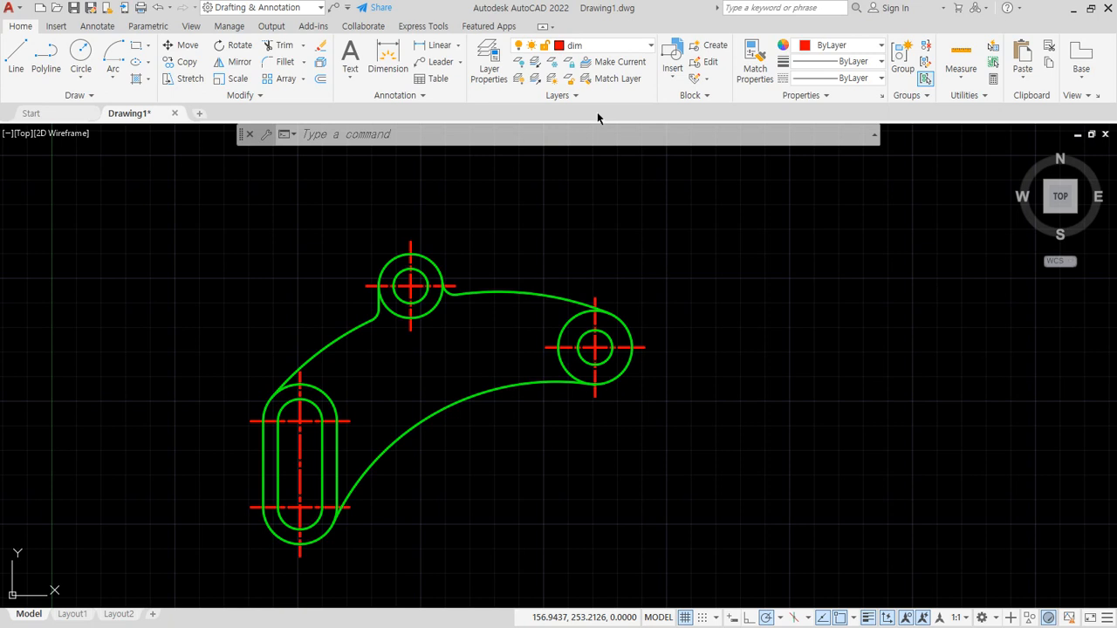
pyautogui.click(105, 27)
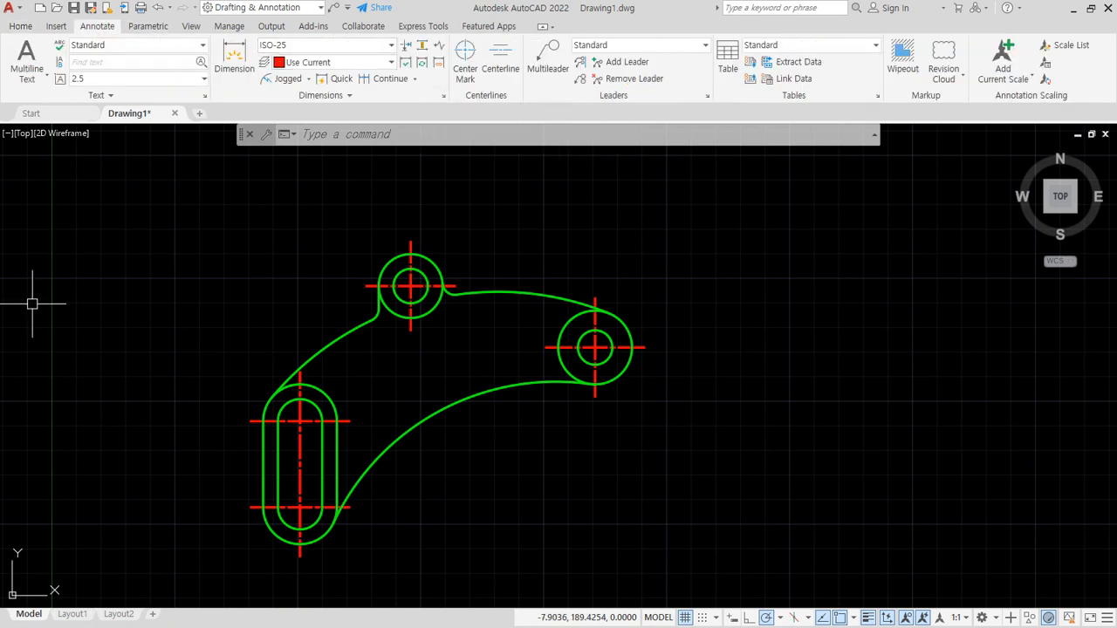
# - Switch to the Notepad notes, add the line "Dimstyle(D)" at the end, and return to AutoCAD
pyautogui.hotkey('alt', 'Tab')
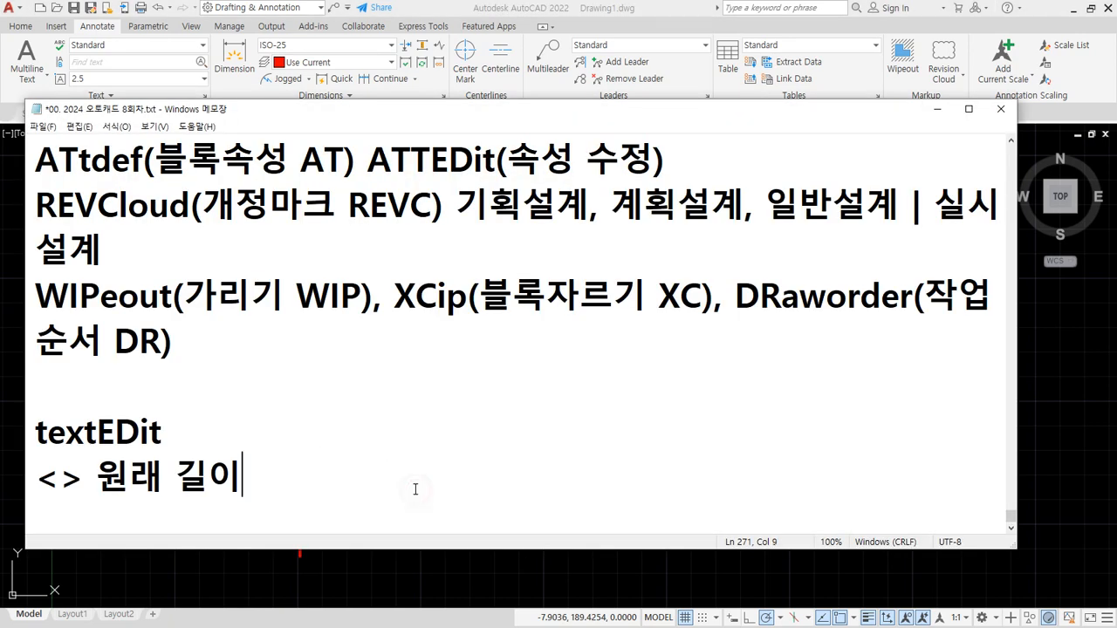
pyautogui.press('Return')
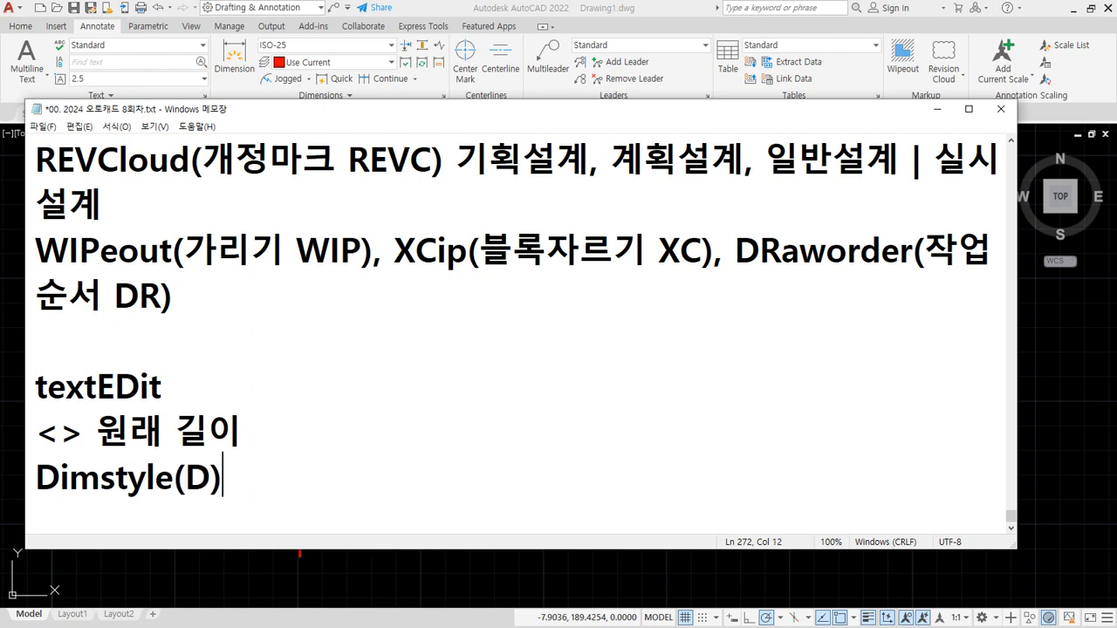
pyautogui.click(475, 6)
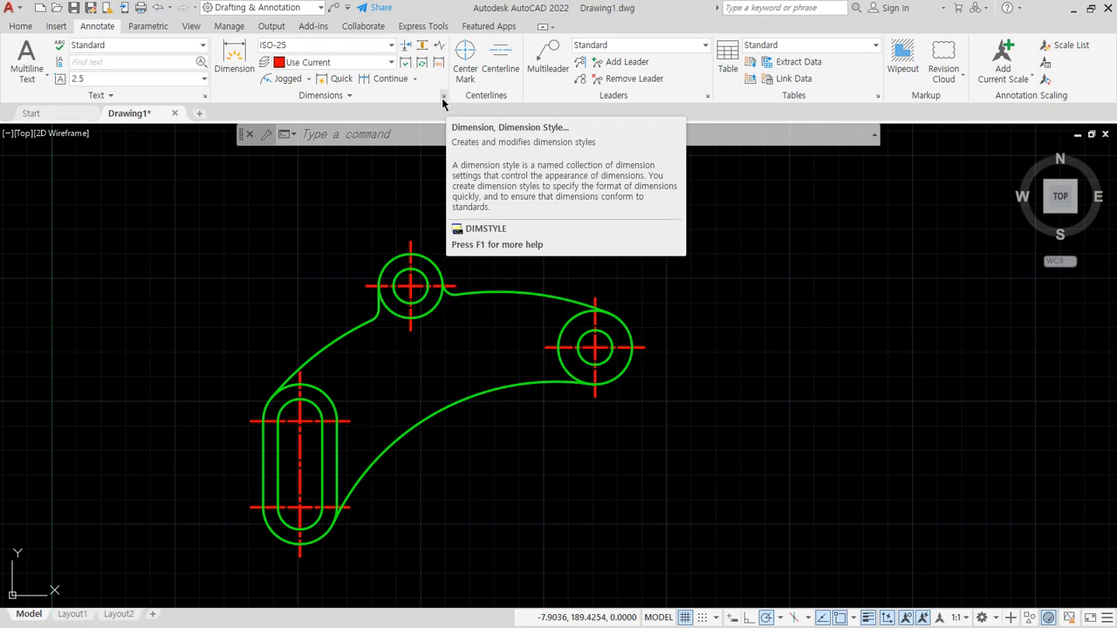
# - Open the ISO-25 dimension style for modification and look through its line, arrow and text settings
pyautogui.click(442, 99)
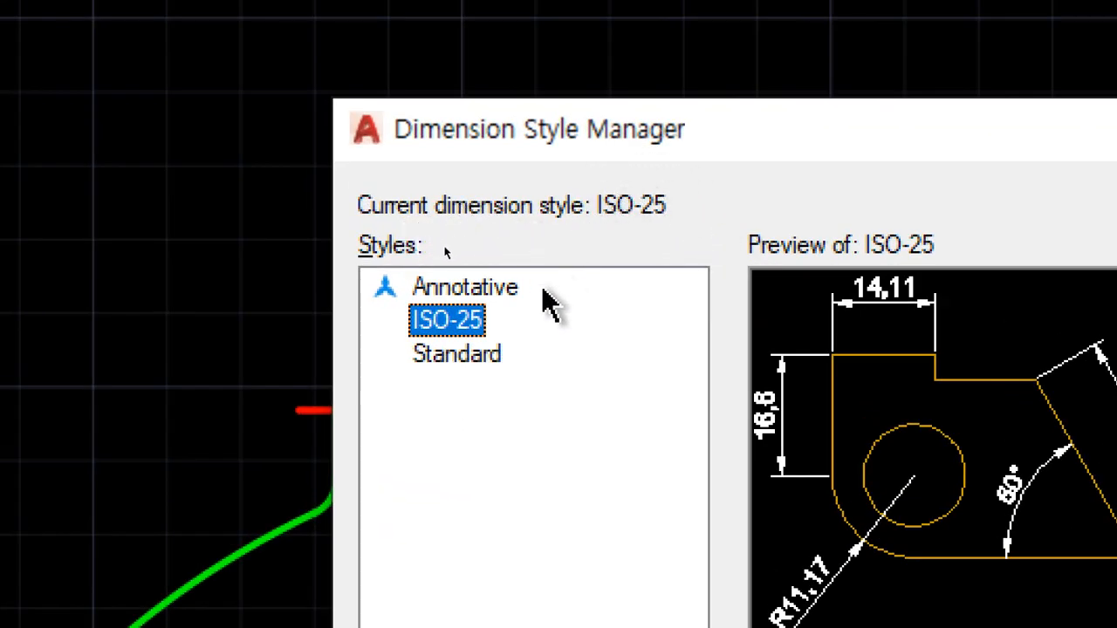
pyautogui.click(471, 323)
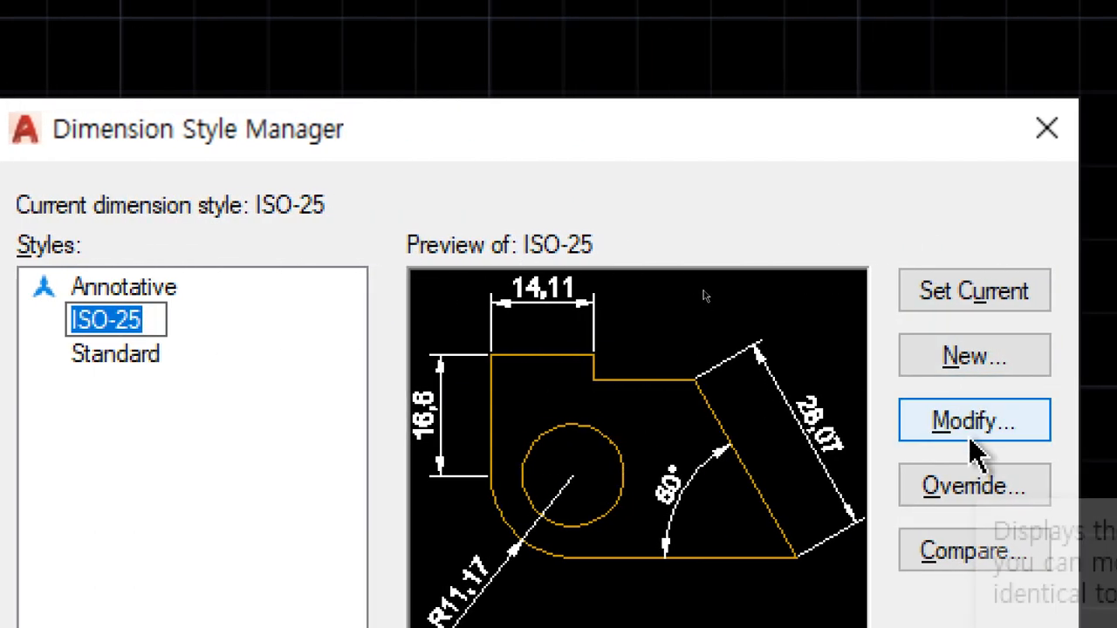
pyautogui.click(971, 426)
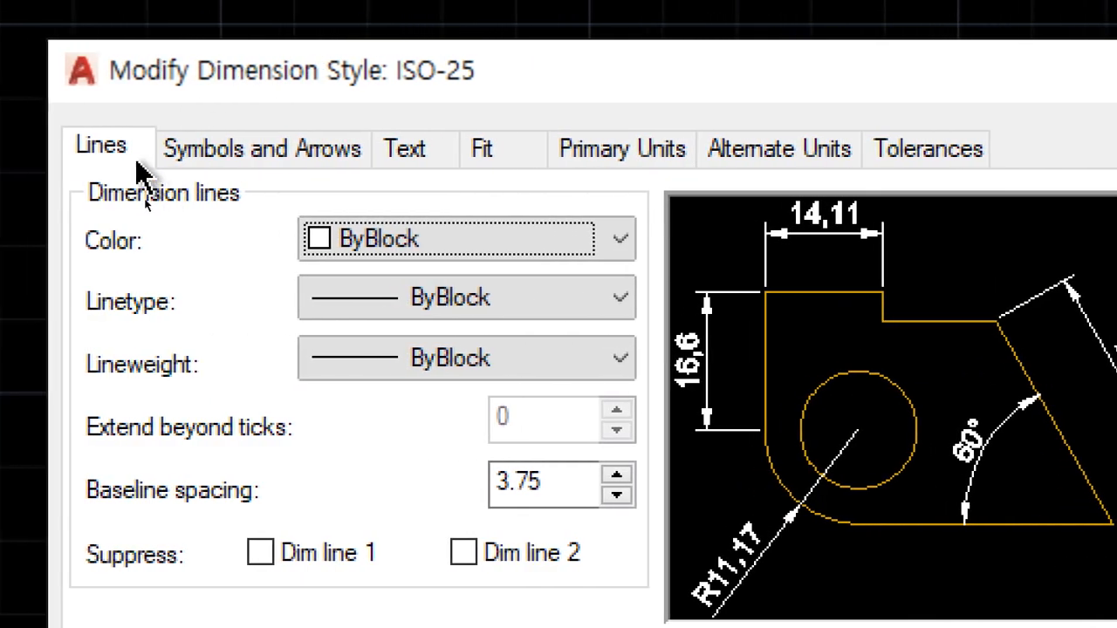
pyautogui.click(308, 157)
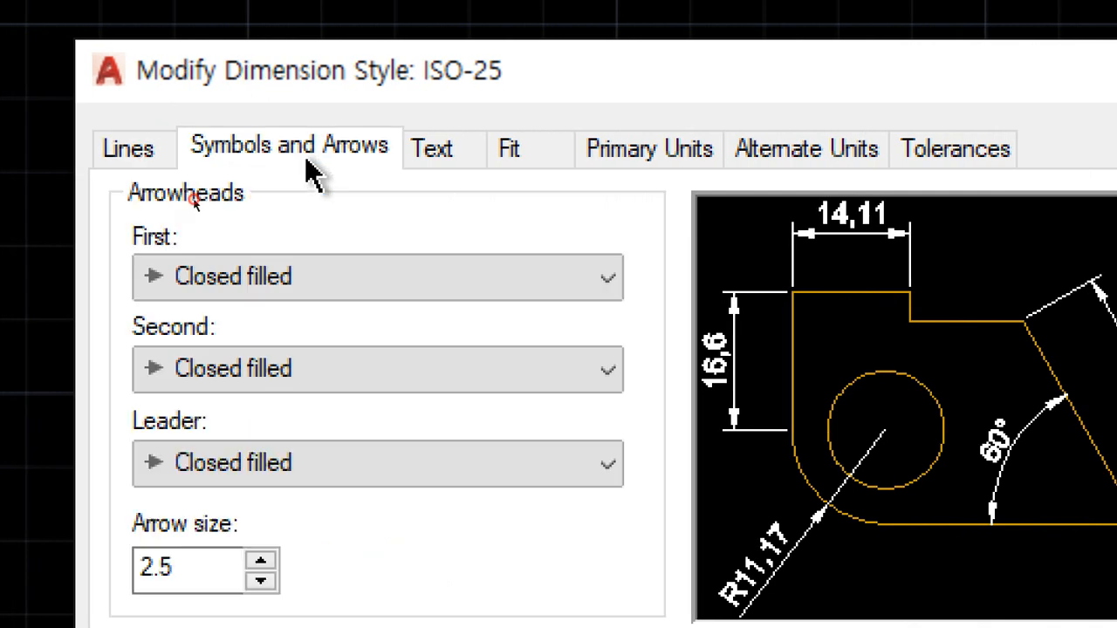
pyautogui.click(439, 161)
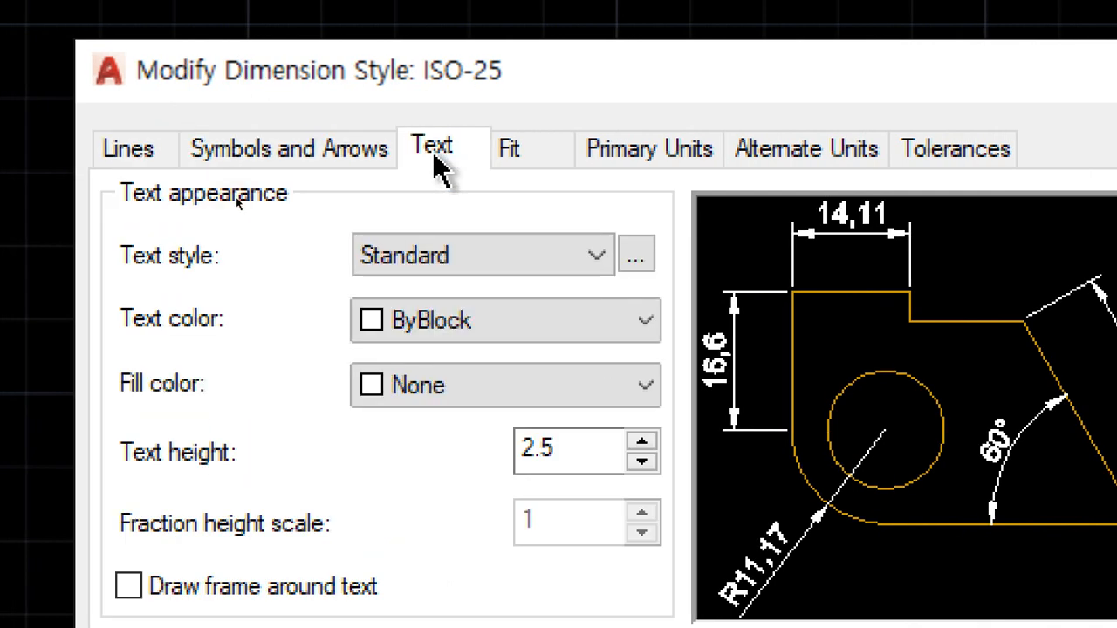
# - Set the ISO-25 dimension text color to Yellow, accept the change and close the Dimension Style Manager
pyautogui.click(529, 333)
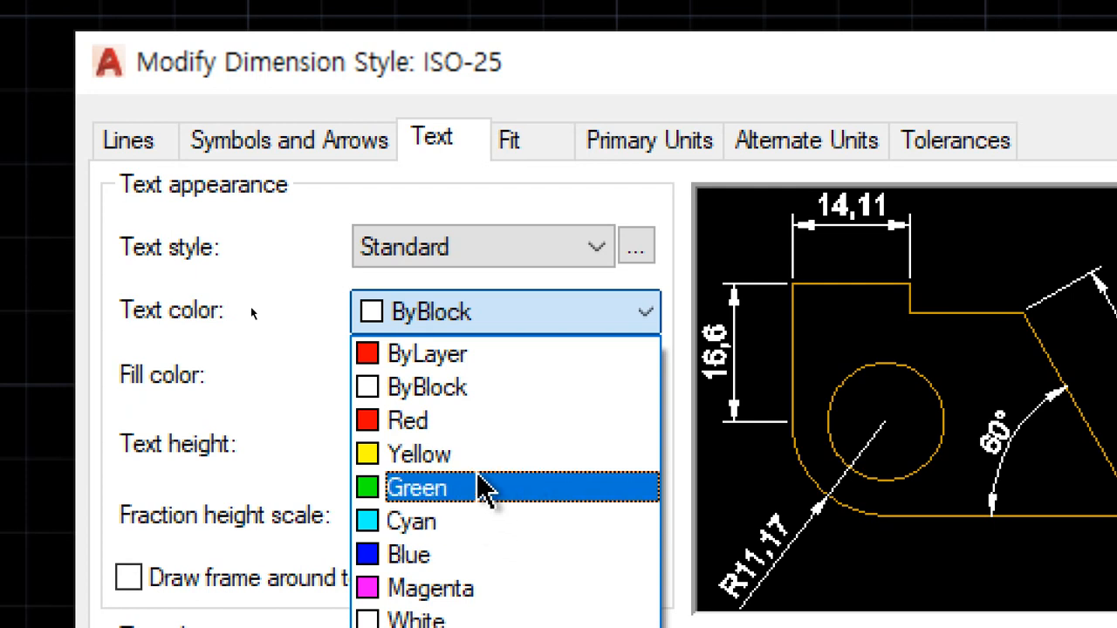
pyautogui.click(482, 458)
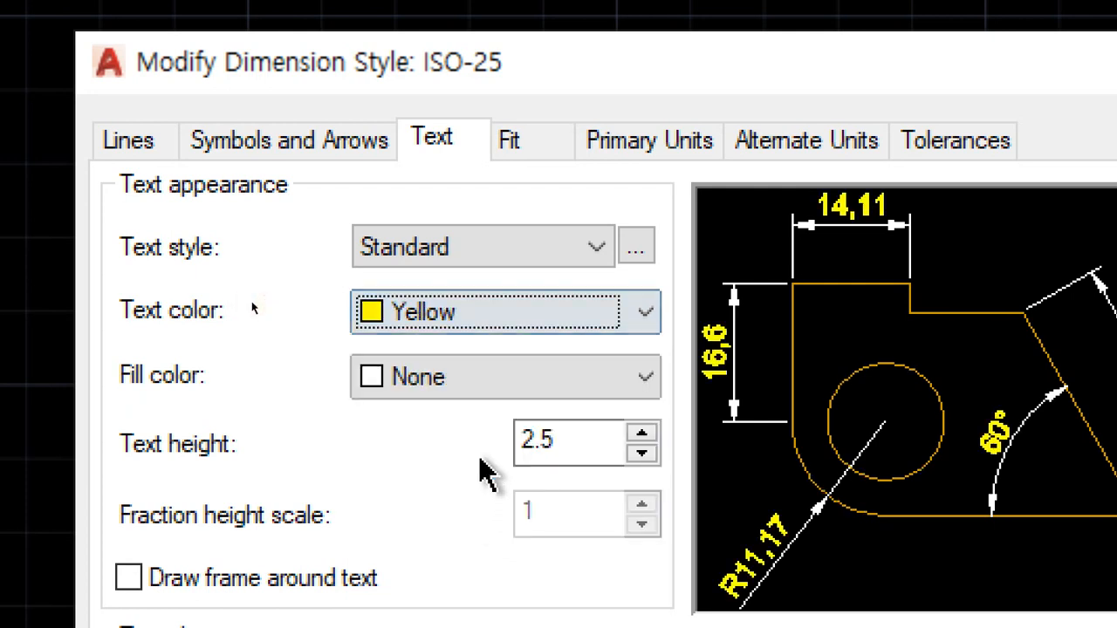
pyautogui.click(482, 339)
pyautogui.click(483, 339)
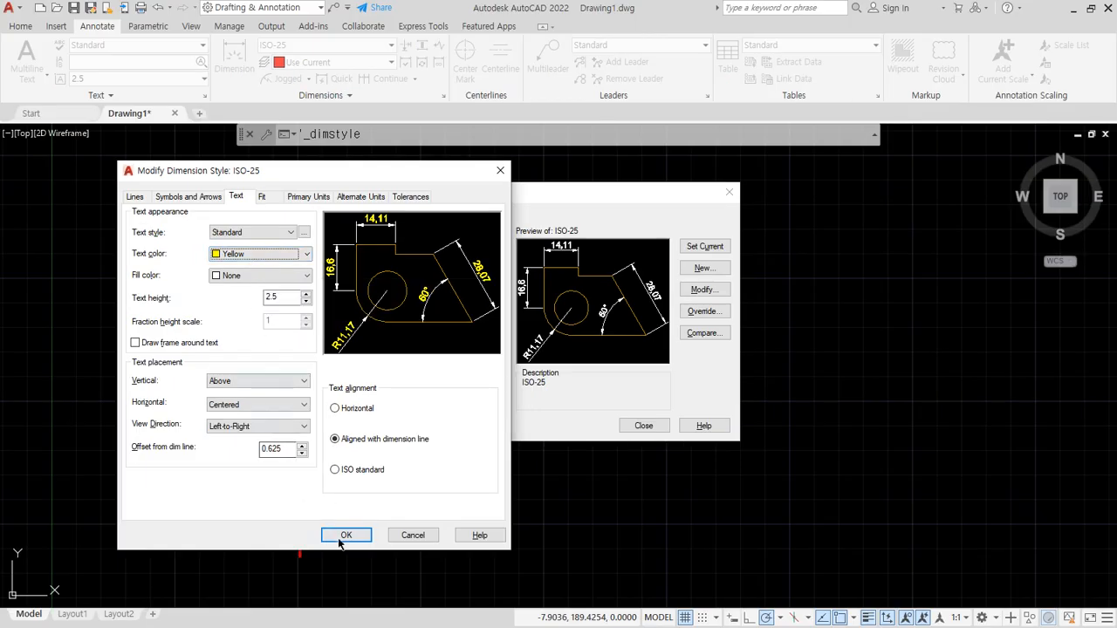
pyautogui.click(345, 537)
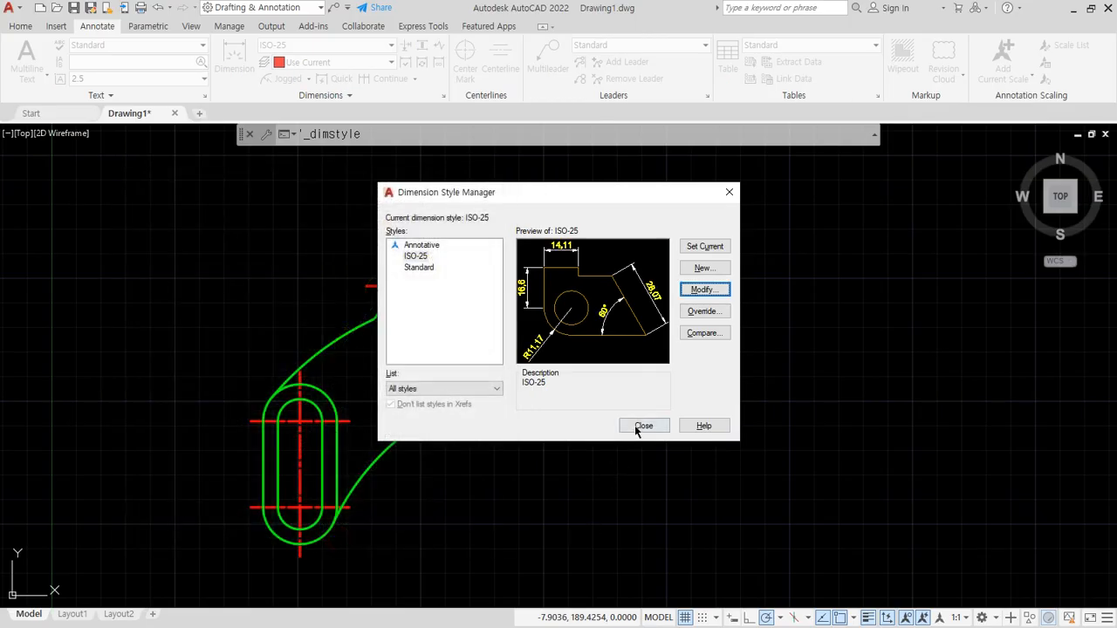
pyautogui.click(641, 425)
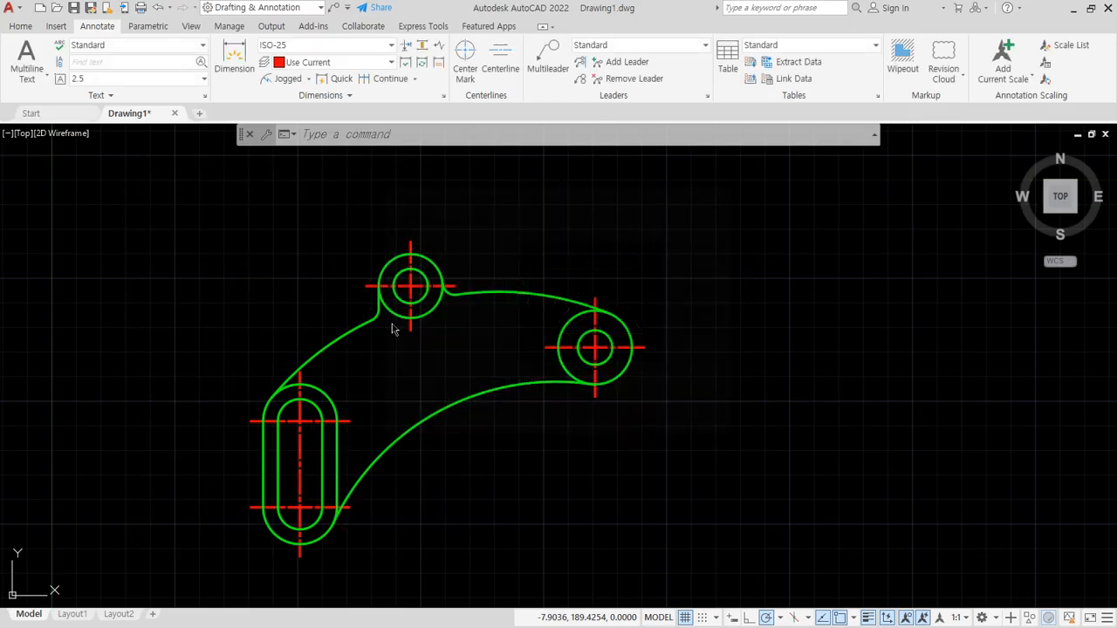
# - Add a horizontal linear dimension for the inner slot's width, placed below the slot
pyautogui.click(308, 80)
pyautogui.click(297, 101)
pyautogui.scroll(5, 247, 342)
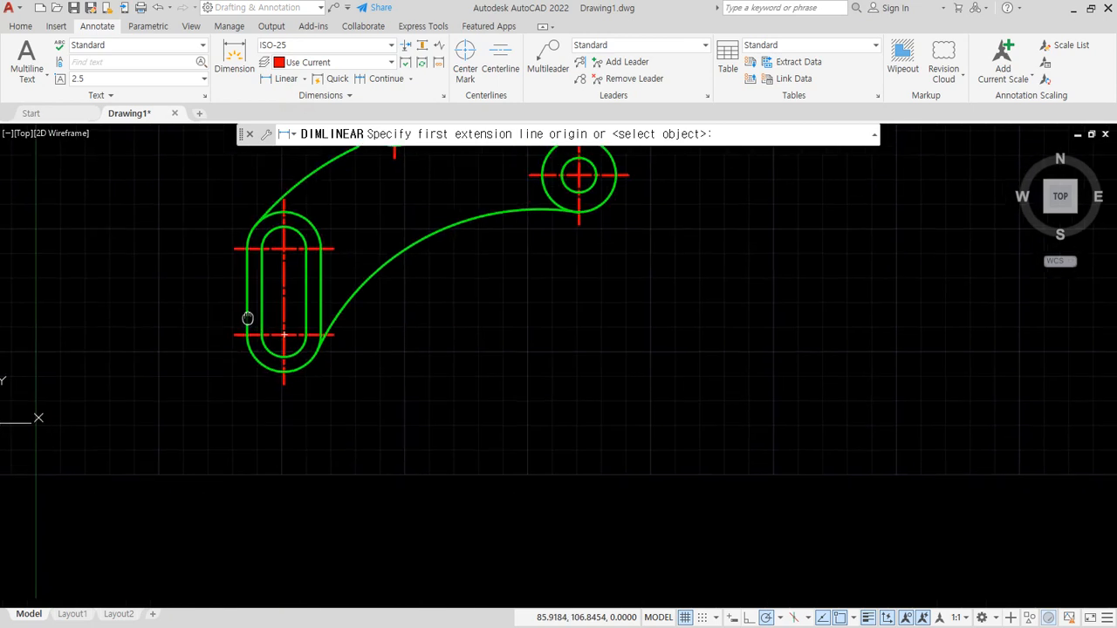
pyautogui.click(271, 341)
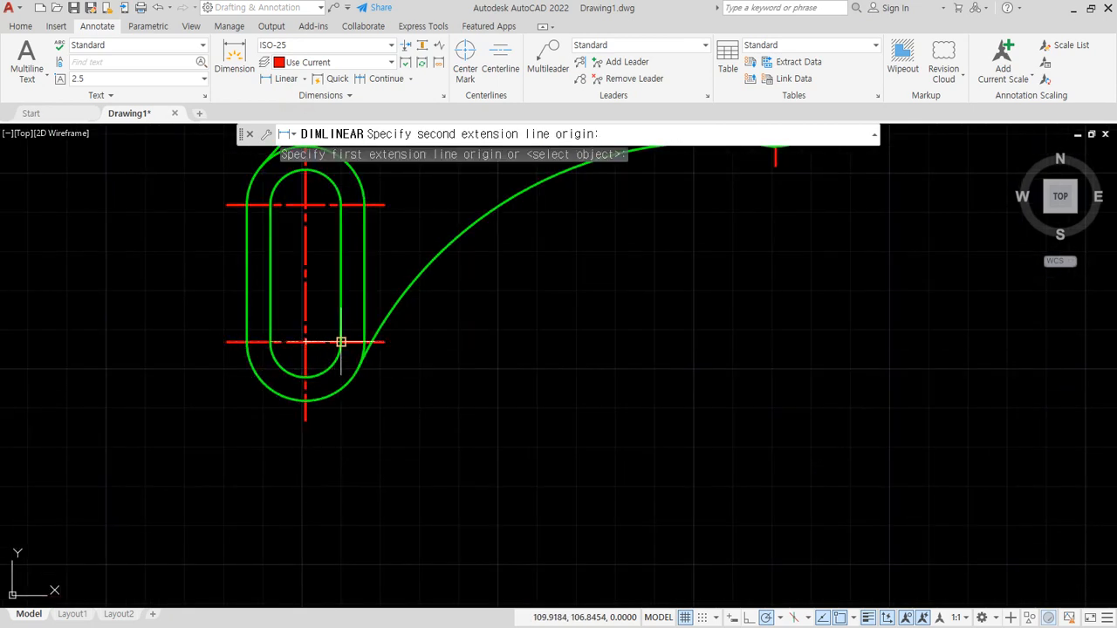
pyautogui.click(340, 341)
pyautogui.click(327, 452)
# - Add a horizontal linear dimension for the outer slot's width, placed below the inner slot's dimension
pyautogui.press('Return')
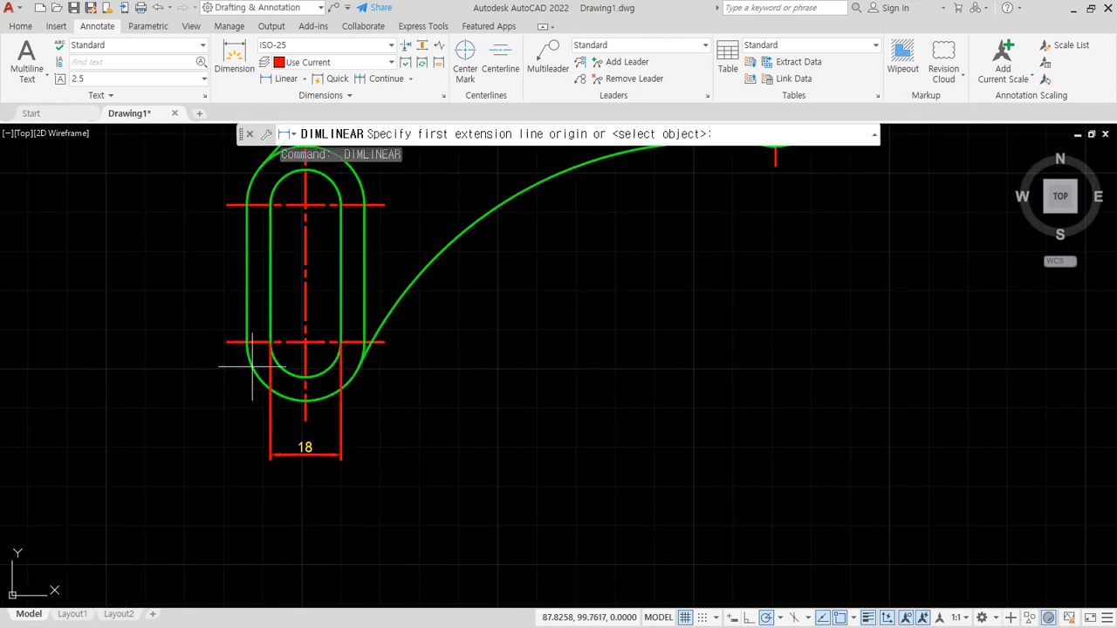
pyautogui.click(247, 341)
pyautogui.click(365, 342)
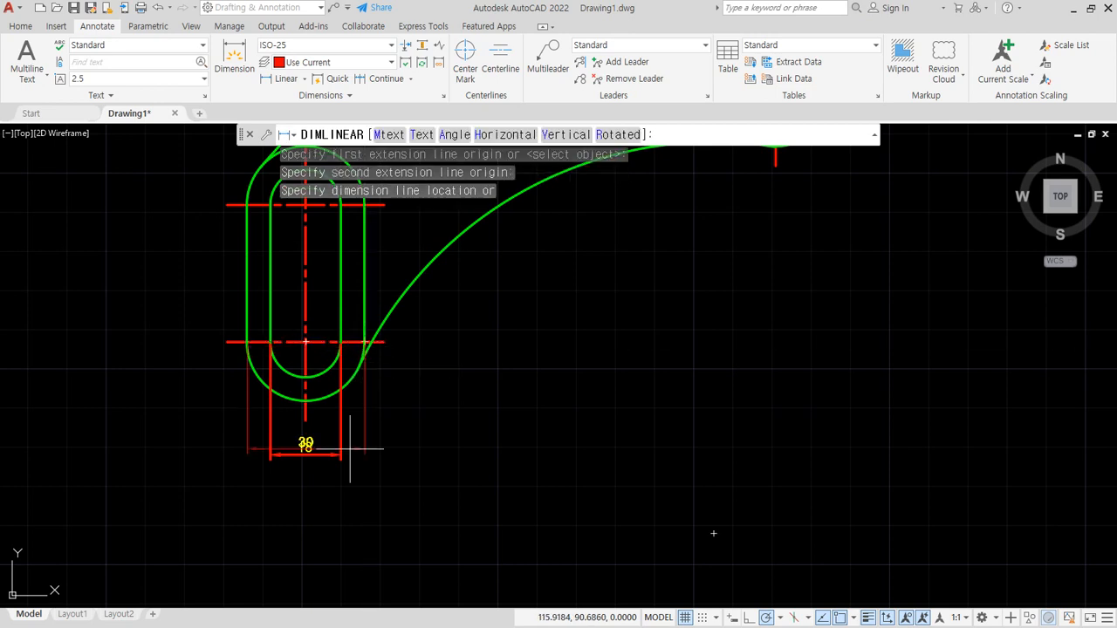
pyautogui.click(339, 487)
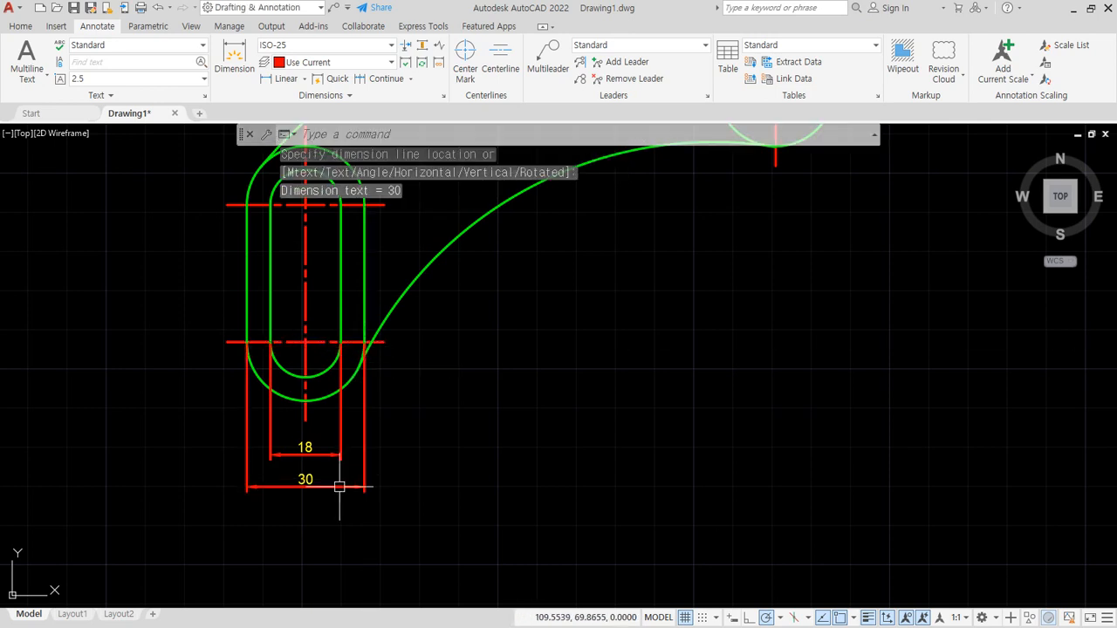
# - Add a vertical linear dimension between the right ends of the slot's two horizontal centrelines, placed to the right of the part
pyautogui.moveTo(454, 428); pyautogui.dragTo(272, 500, button='middle')
pyautogui.press('Return')
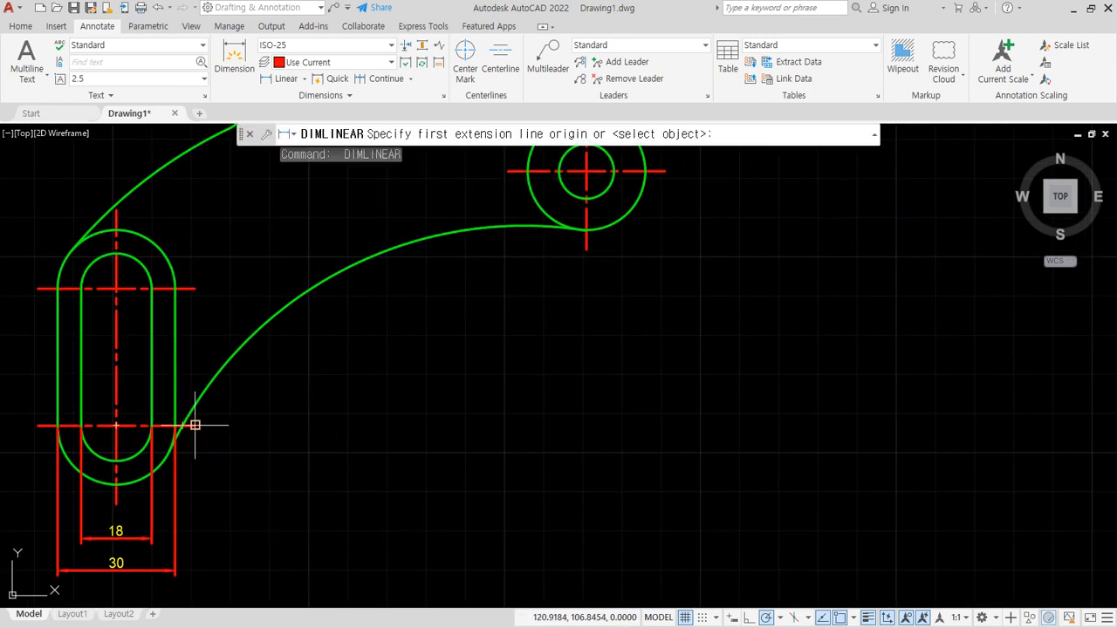
pyautogui.click(195, 425)
pyautogui.click(195, 288)
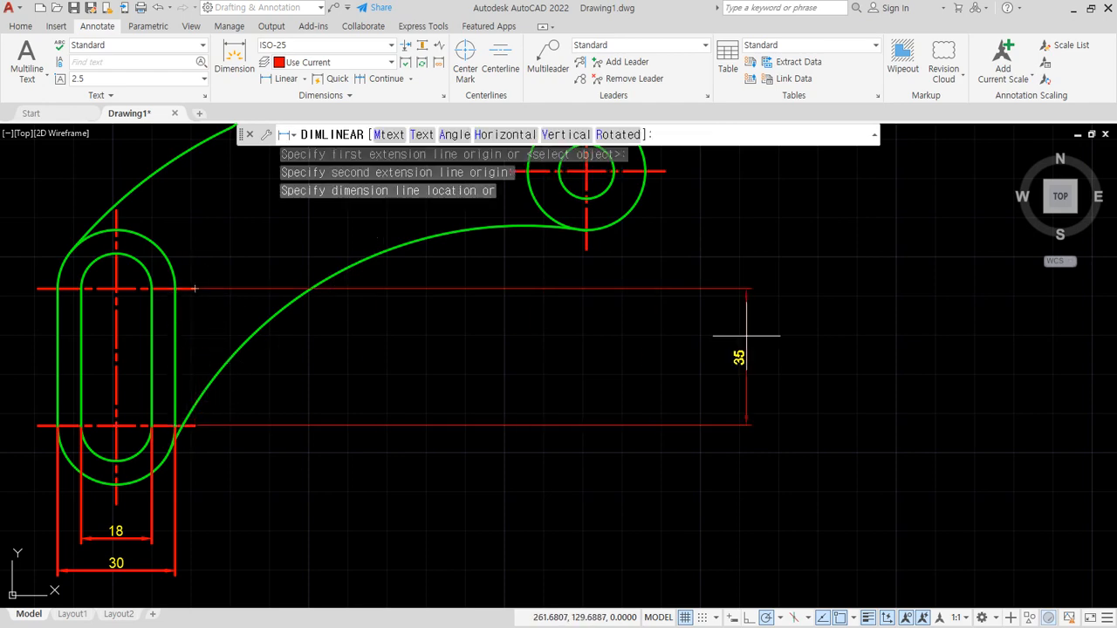
pyautogui.moveTo(753, 335)
pyautogui.mouseDown(button='middle')
pyautogui.moveTo(691, 349)
pyautogui.moveTo(604, 399)
pyautogui.mouseUp(button='middle')
pyautogui.click(742, 336)
# - Add a vertical linear dimension from the slot's upper horizontal centreline to the right-hand hole's horizontal centreline, aligned with the existing vertical dimension
pyautogui.moveTo(117, 380); pyautogui.dragTo(190, 397, button='middle')
pyautogui.press('space')
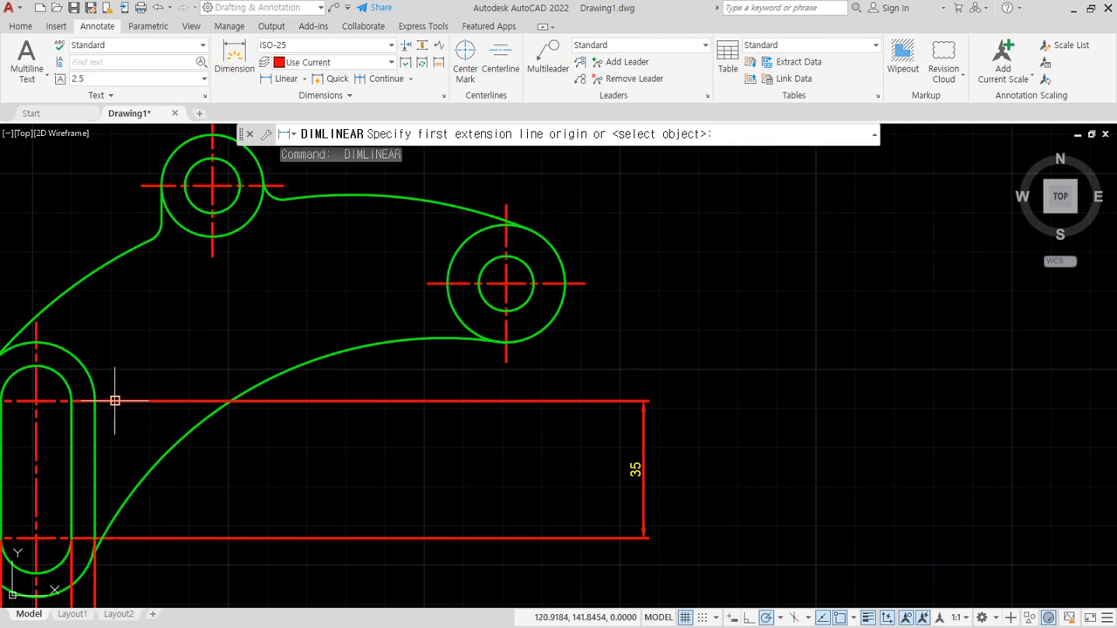
pyautogui.click(111, 401)
pyautogui.click(584, 283)
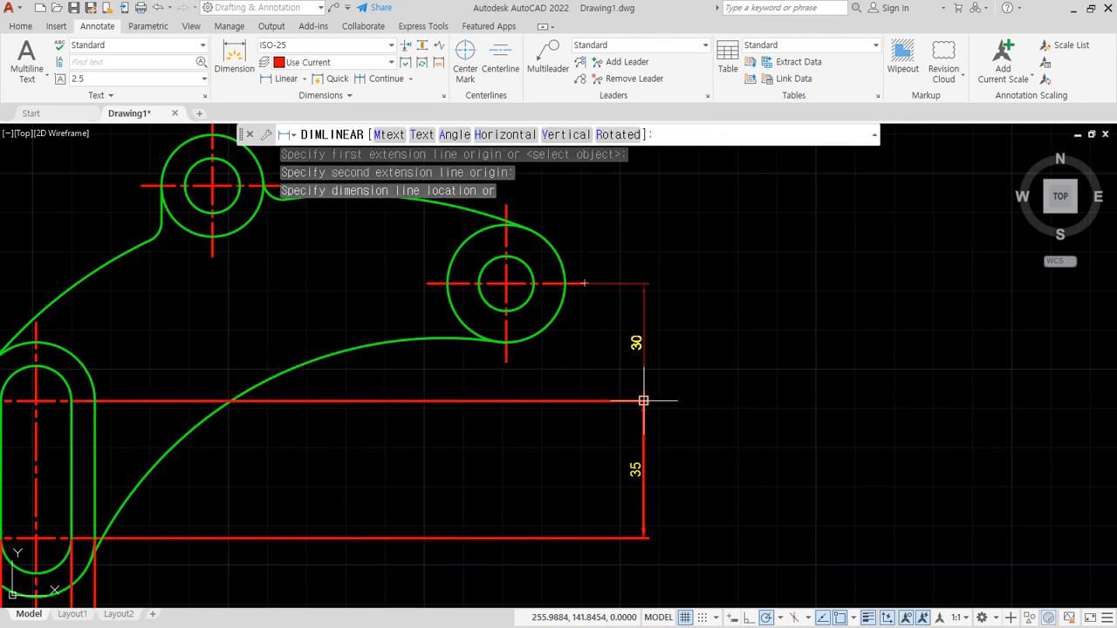
pyautogui.click(644, 401)
# - Add a vertical linear dimension between the horizontal centrelines of the right-hand hole and the upper hole, aligned with the vertical dimensions below it
pyautogui.moveTo(597, 281); pyautogui.dragTo(586, 404, button='middle')
pyautogui.press('space')
pyautogui.click(573, 409)
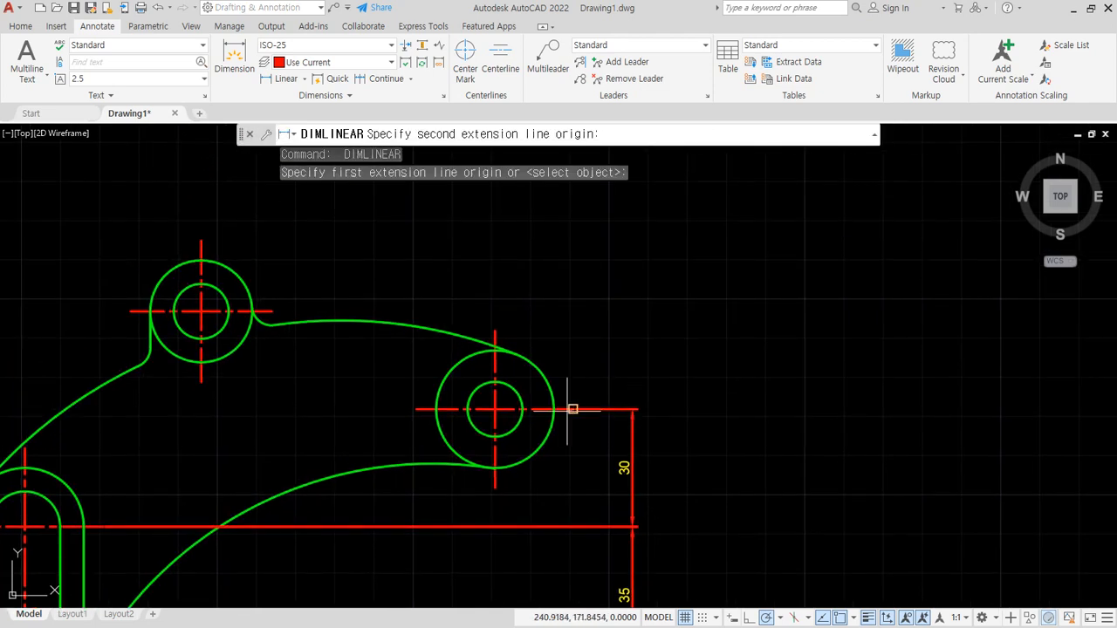
pyautogui.click(267, 312)
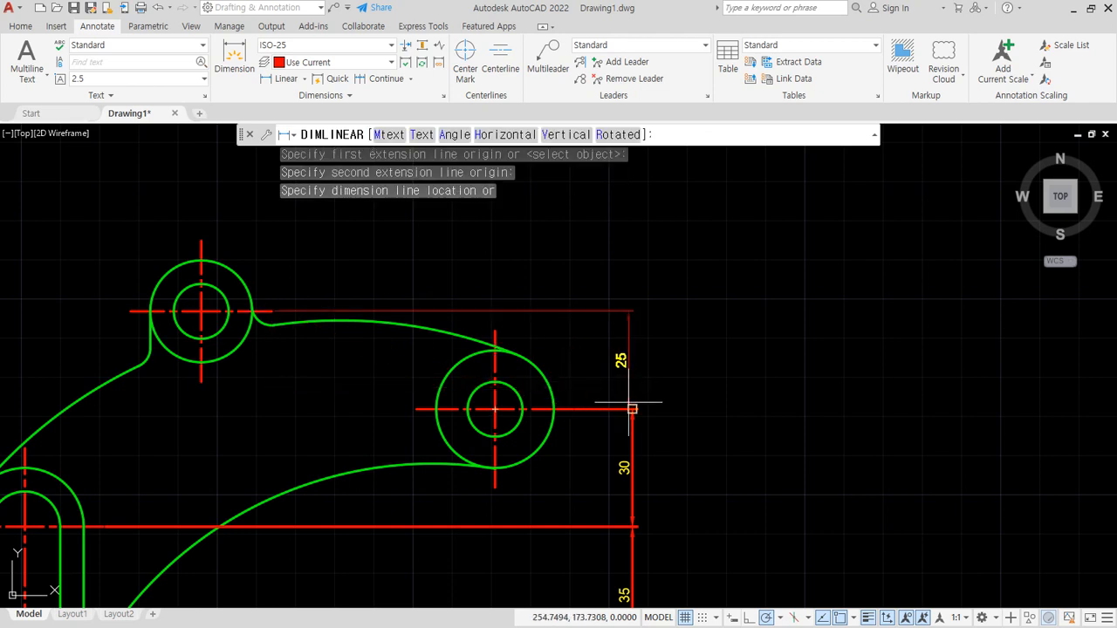
pyautogui.click(632, 406)
# - Add a horizontal linear dimension between the vertical centrelines of the right-hand hole and the upper hole, placed above the part
pyautogui.moveTo(633, 405); pyautogui.dragTo(684, 425, button='middle')
pyautogui.press('space')
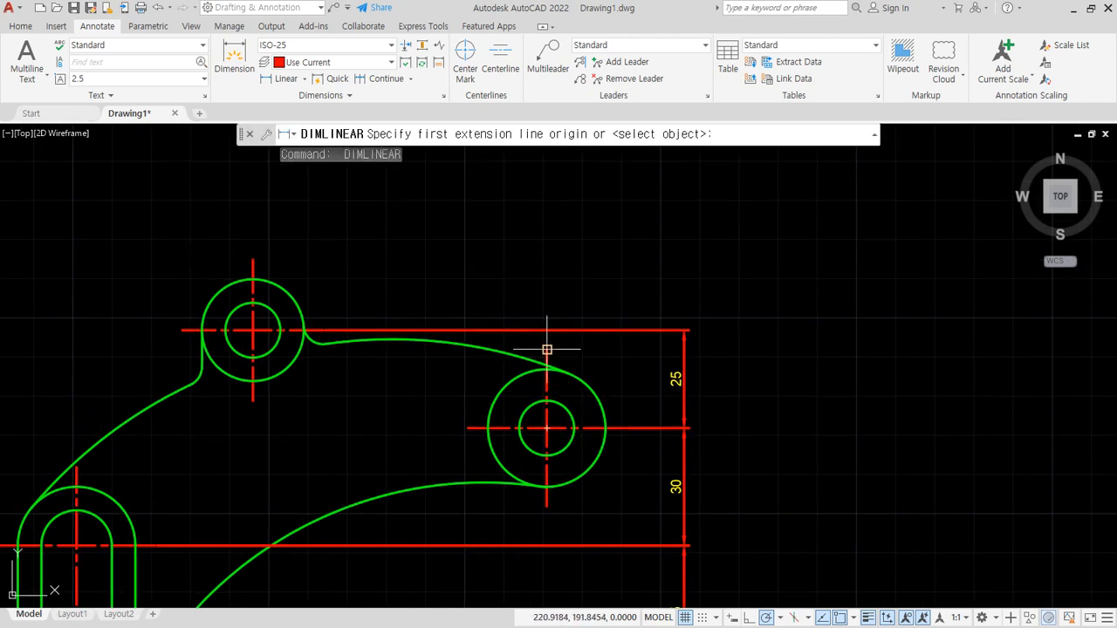
pyautogui.click(547, 351)
pyautogui.click(253, 262)
pyautogui.click(288, 219)
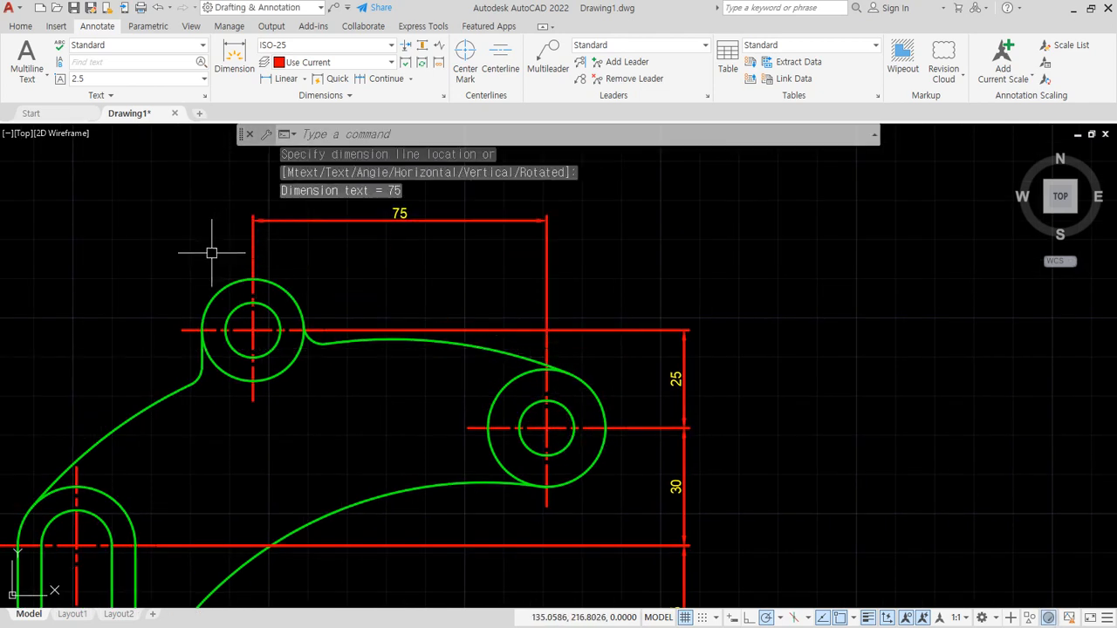
# - Add a horizontal linear dimension between the vertical centrelines of the upper hole and the slot, in line with the neighbouring top dimension
pyautogui.moveTo(211, 253); pyautogui.dragTo(308, 253, button='middle')
pyautogui.press('space')
pyautogui.click(350, 259)
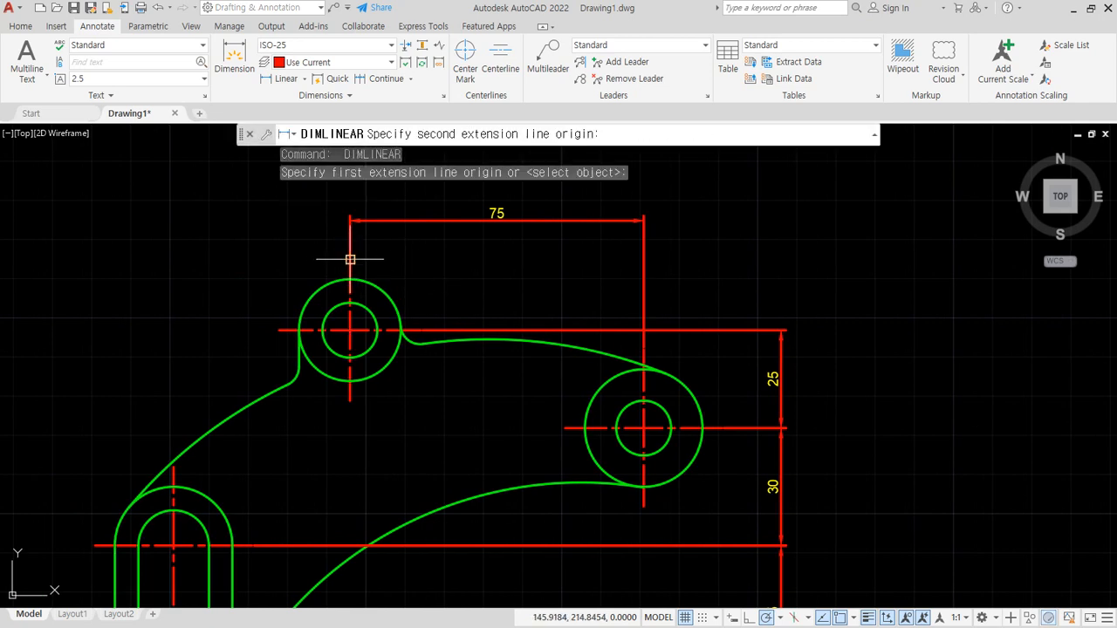
pyautogui.click(174, 486)
pyautogui.click(284, 222)
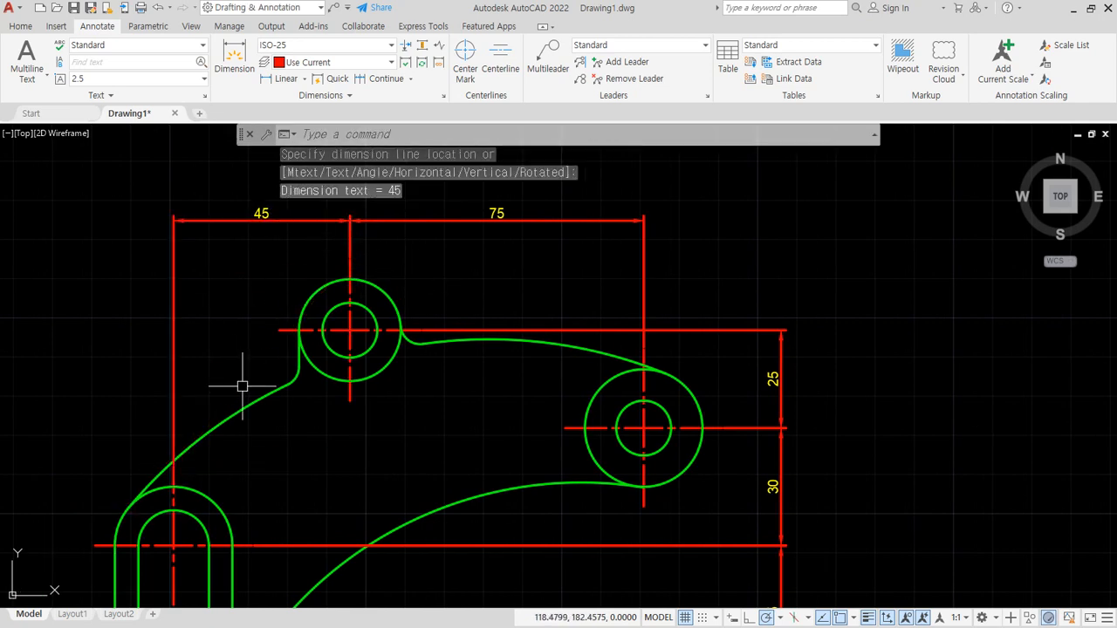
# - Add diameter dimensions to the upper boss's inner and outer circles, placing their text above the boss to the left and right
pyautogui.moveTo(287, 420); pyautogui.dragTo(277, 445, button='middle')
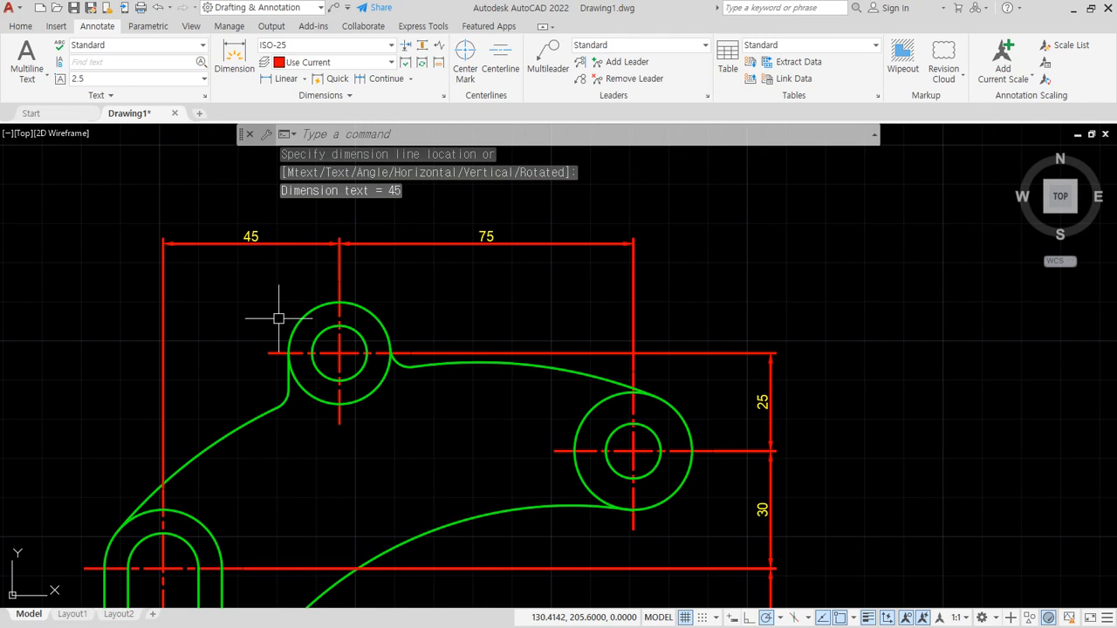
pyautogui.click(303, 79)
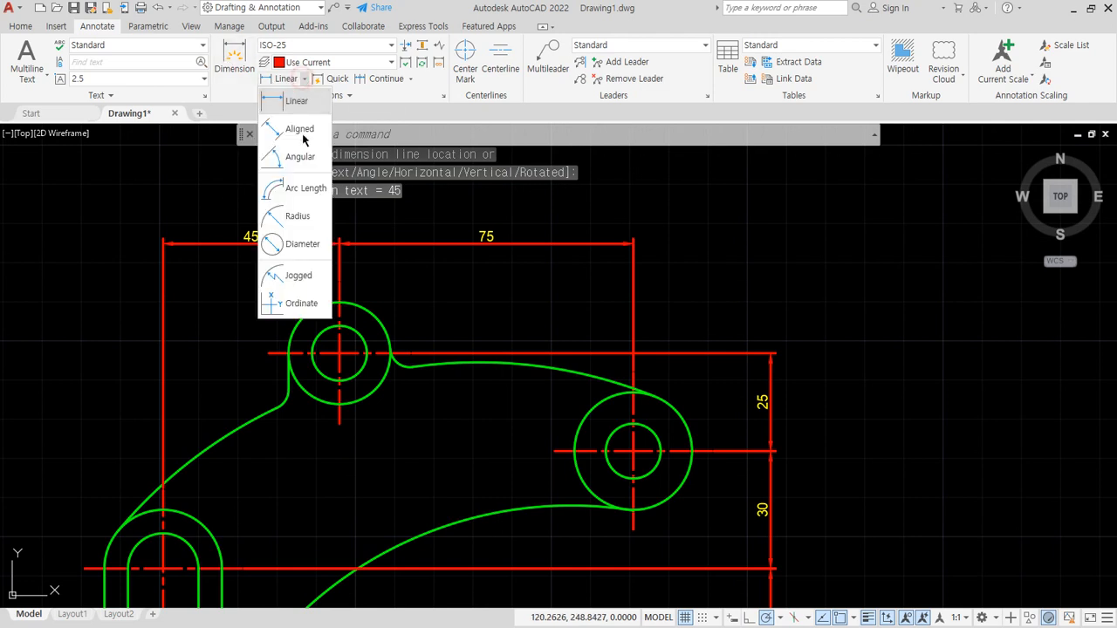
pyautogui.click(294, 247)
pyautogui.click(322, 332)
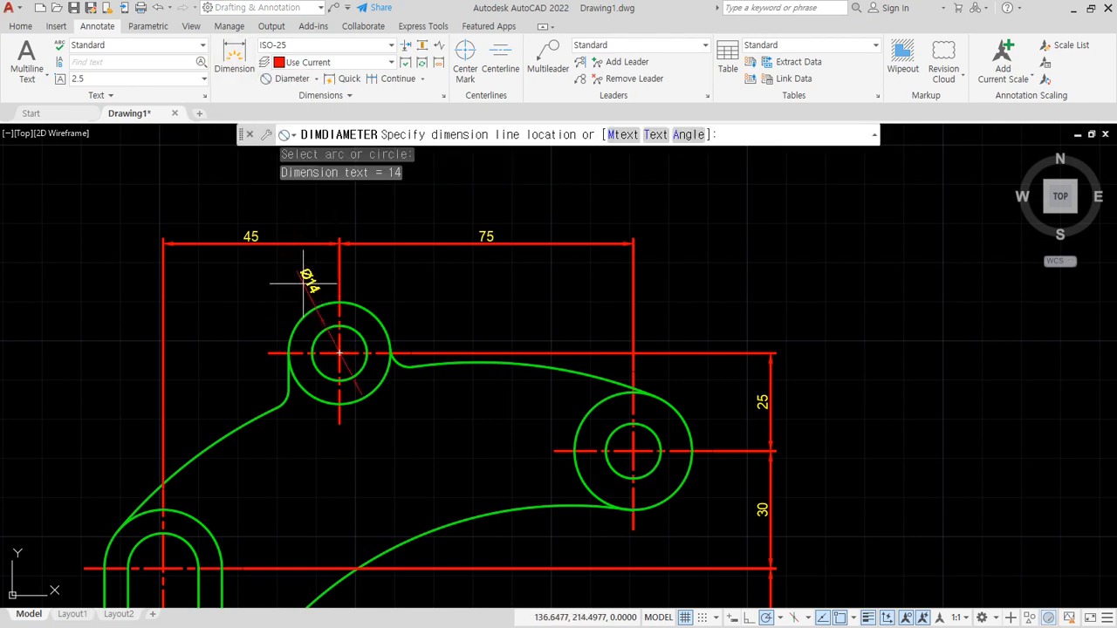
pyautogui.click(304, 283)
pyautogui.press('Return')
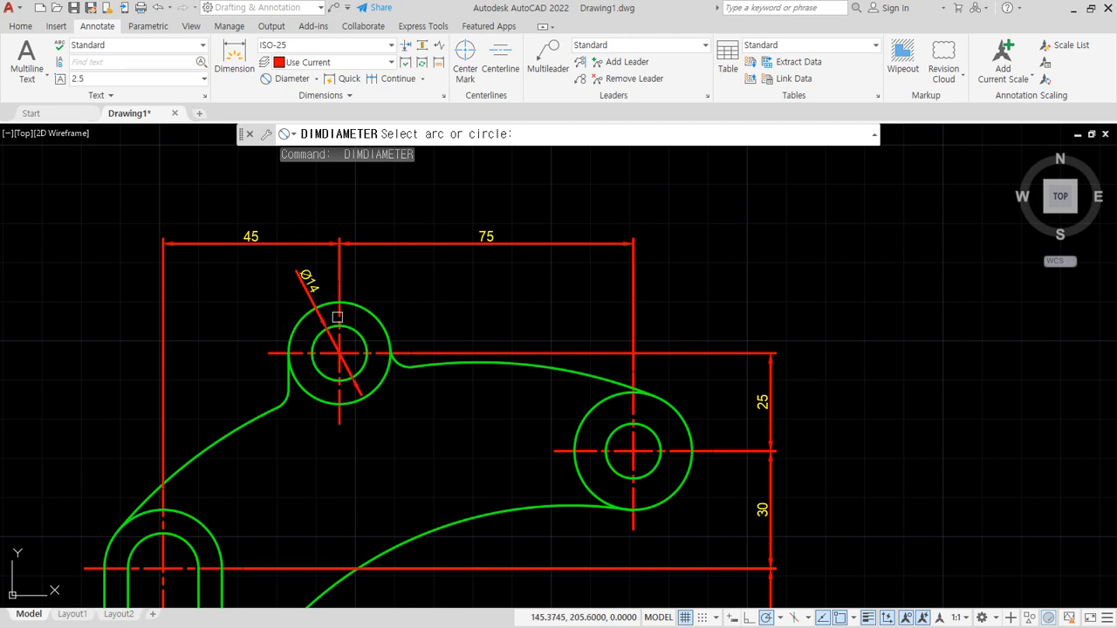
pyautogui.click(358, 307)
pyautogui.click(375, 264)
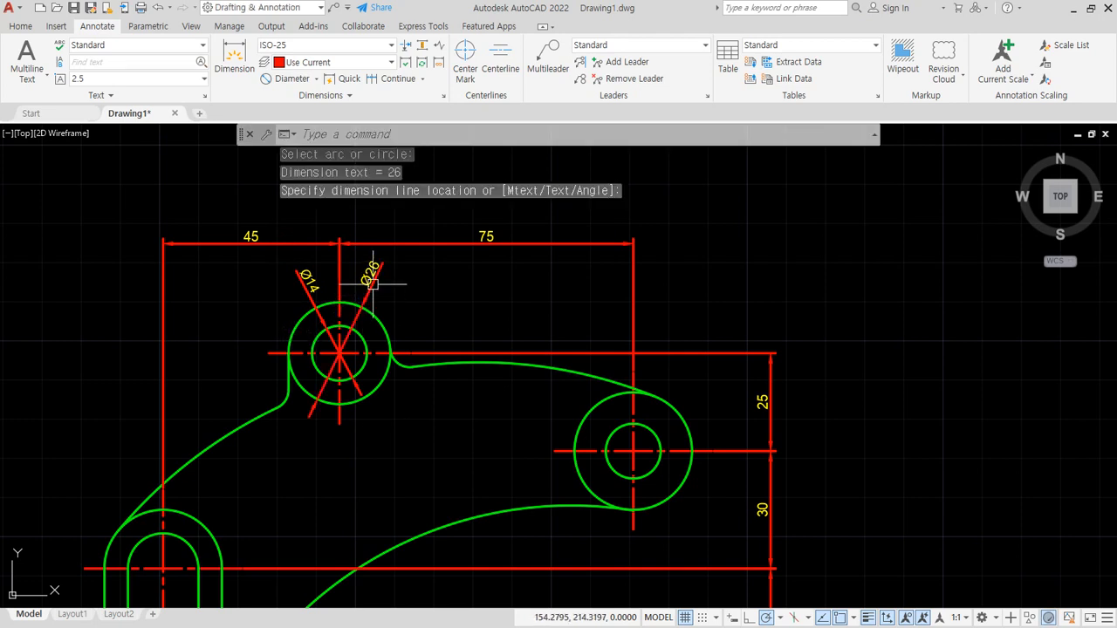
# - Add diameter dimensions to the right-hand boss's circles, with the inner circle's text at the upper right and the outer circle's at the lower right
pyautogui.moveTo(444, 522); pyautogui.dragTo(310, 412, button='middle')
pyautogui.press('Return')
pyautogui.click(515, 322)
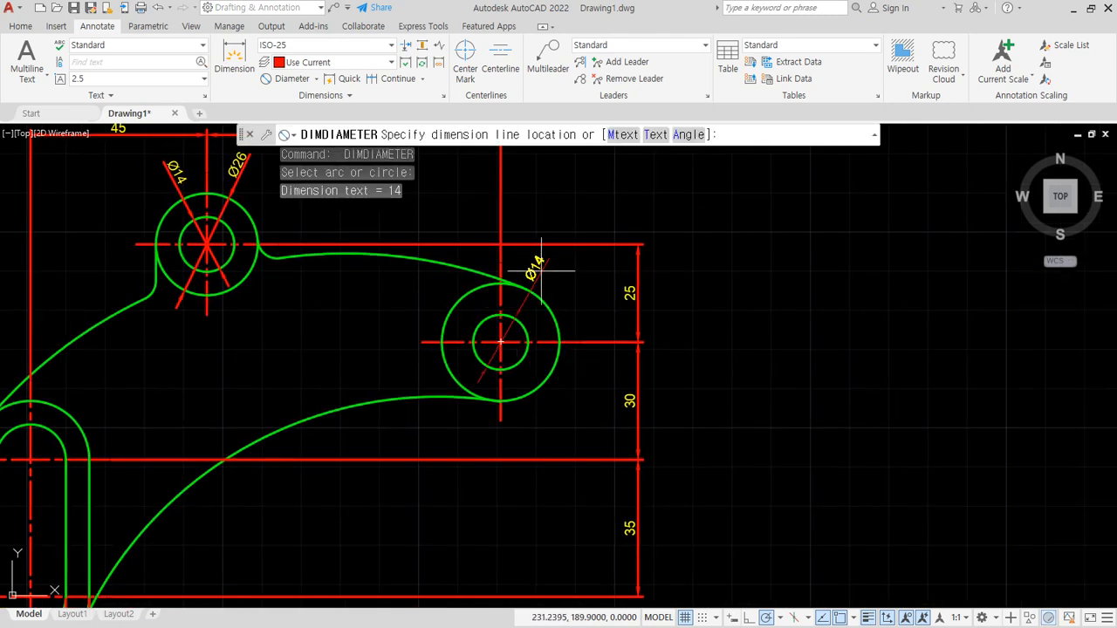
pyautogui.click(541, 271)
pyautogui.press('Return')
pyautogui.click(531, 390)
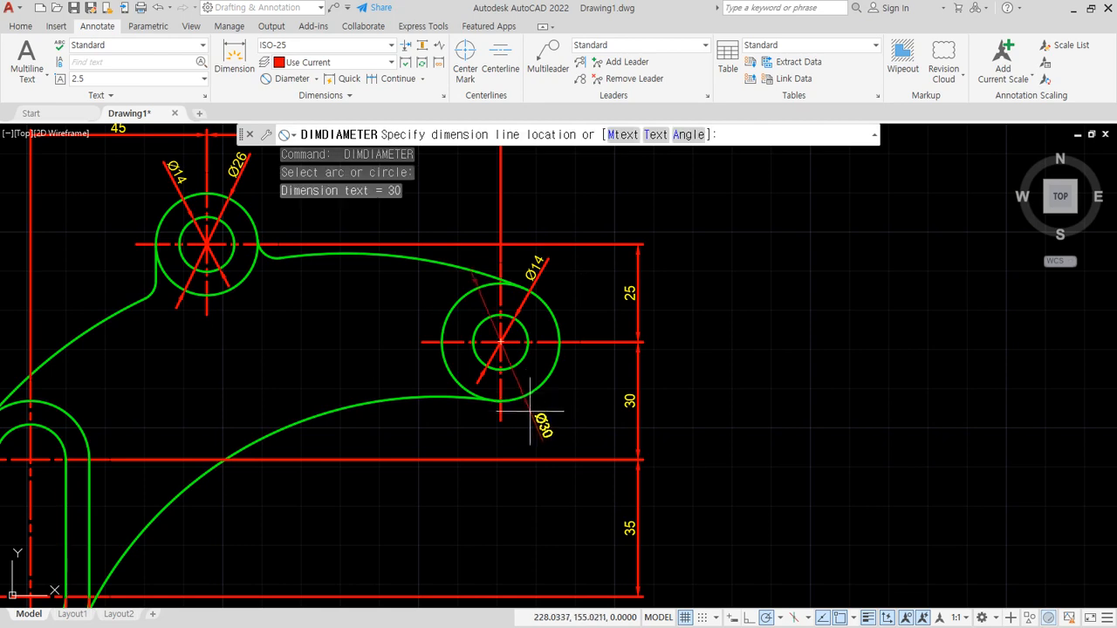
pyautogui.click(538, 422)
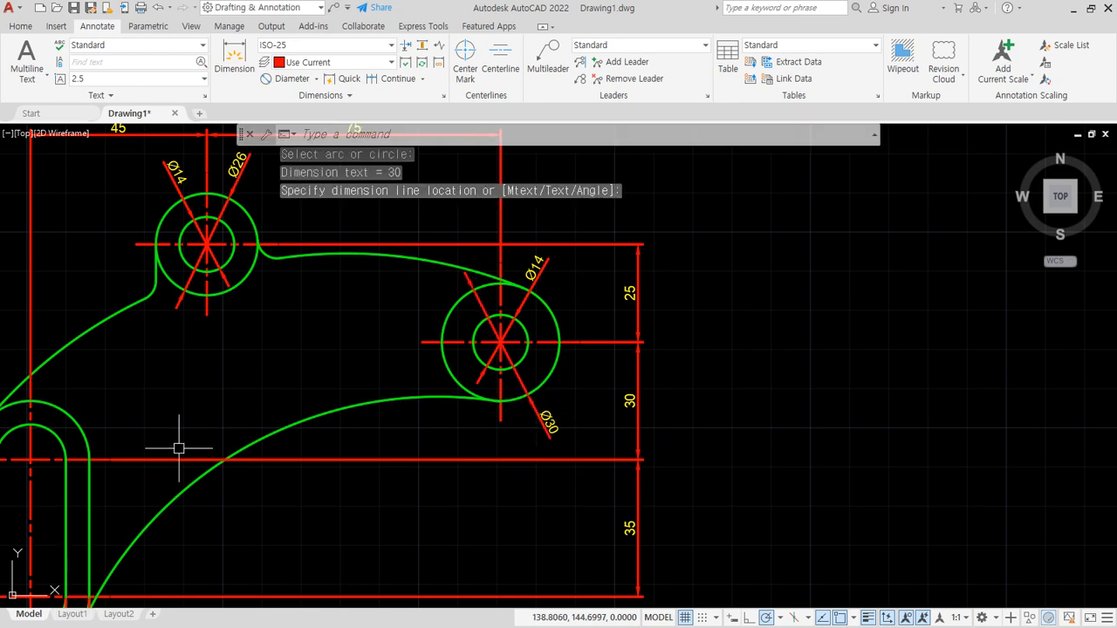
# - Add a jogged radius dimension to the outline arc between the slot and the upper boss, with centre override and jog inside the part
pyautogui.moveTo(179, 448); pyautogui.dragTo(252, 337, button='middle')
pyautogui.moveTo(251, 412); pyautogui.dragTo(321, 280, button='middle')
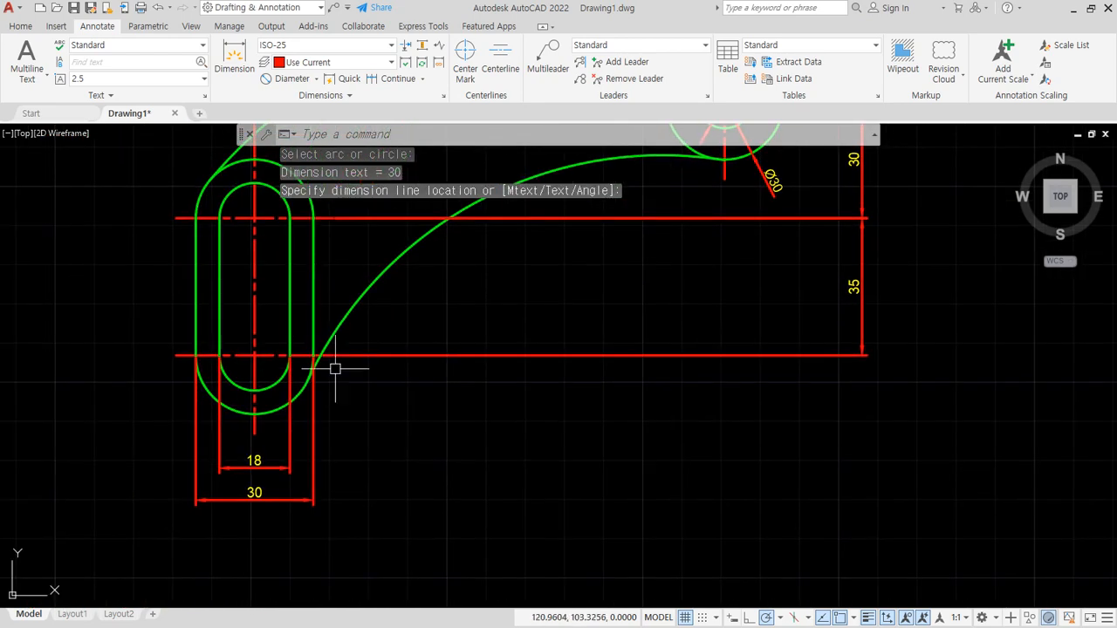
pyautogui.moveTo(352, 362); pyautogui.dragTo(194, 527, button='middle')
pyautogui.moveTo(334, 418); pyautogui.dragTo(369, 456, button='middle')
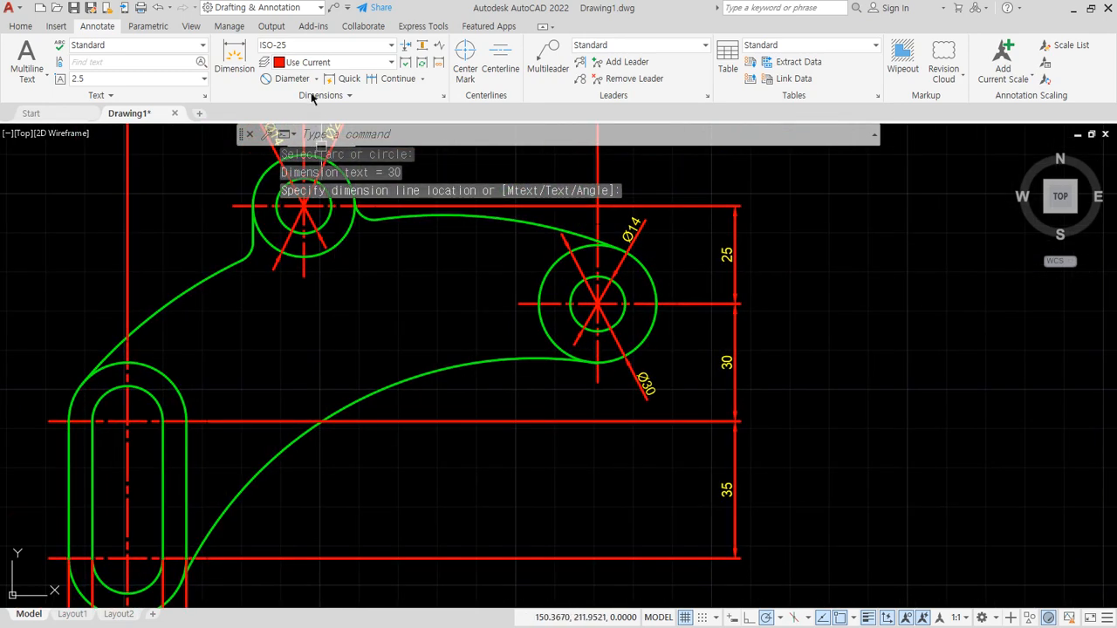
pyautogui.click(317, 79)
pyautogui.click(297, 274)
pyautogui.click(201, 286)
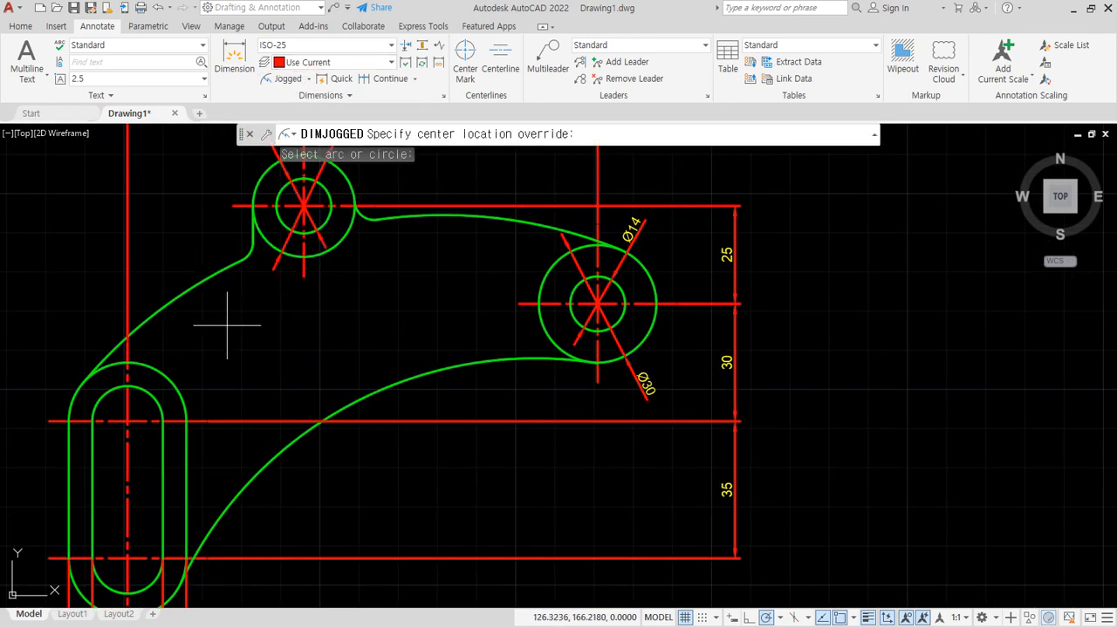
pyautogui.scroll(2, 225, 319)
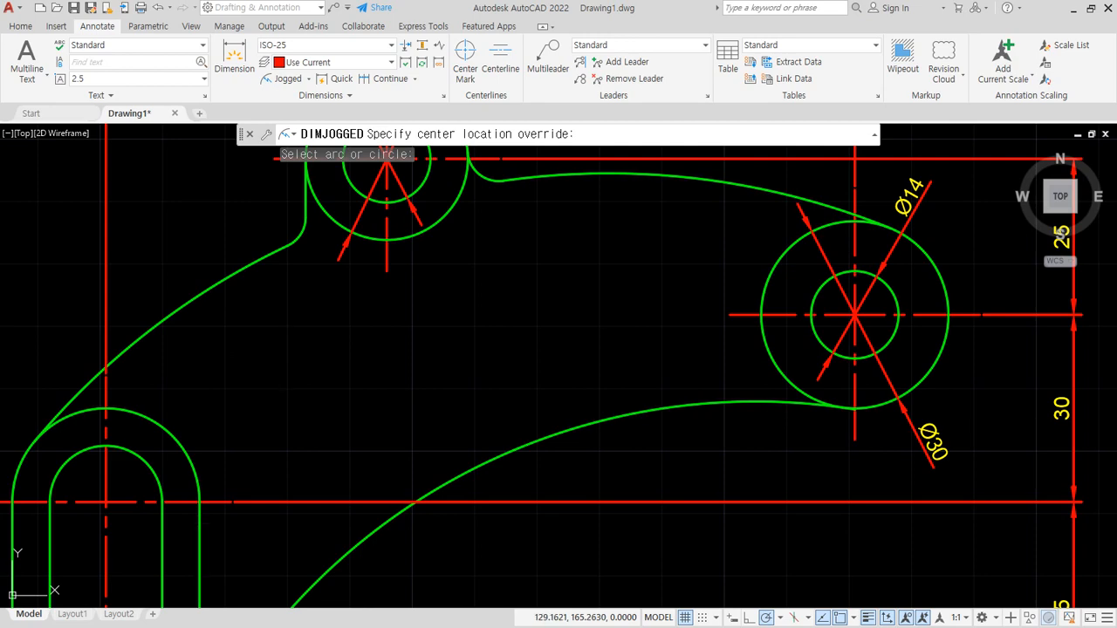
pyautogui.click(226, 330)
pyautogui.click(224, 336)
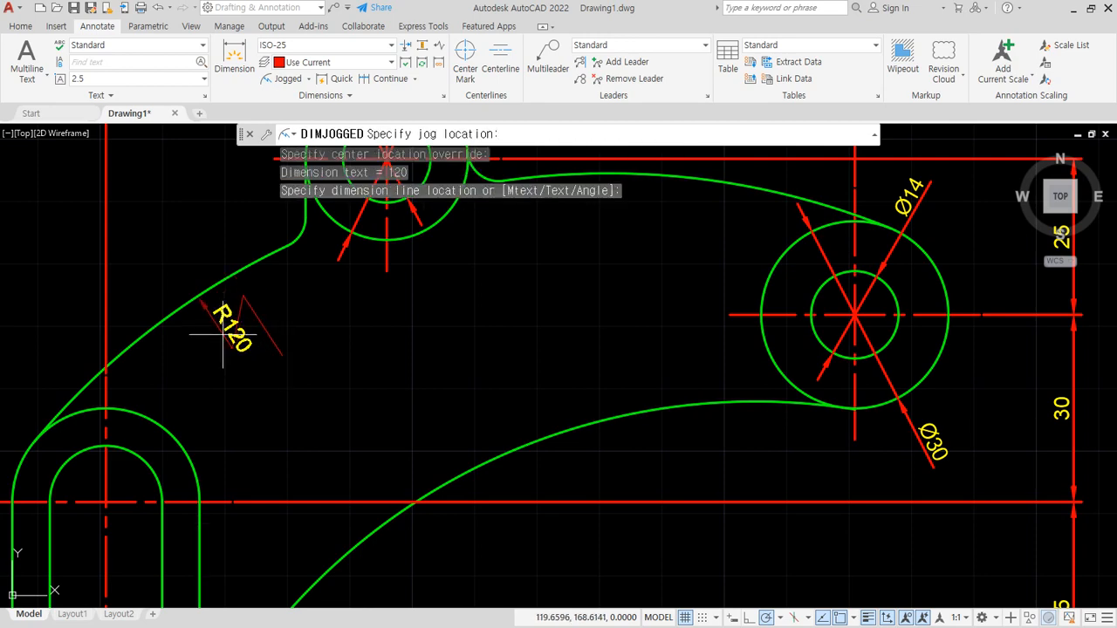
pyautogui.click(244, 349)
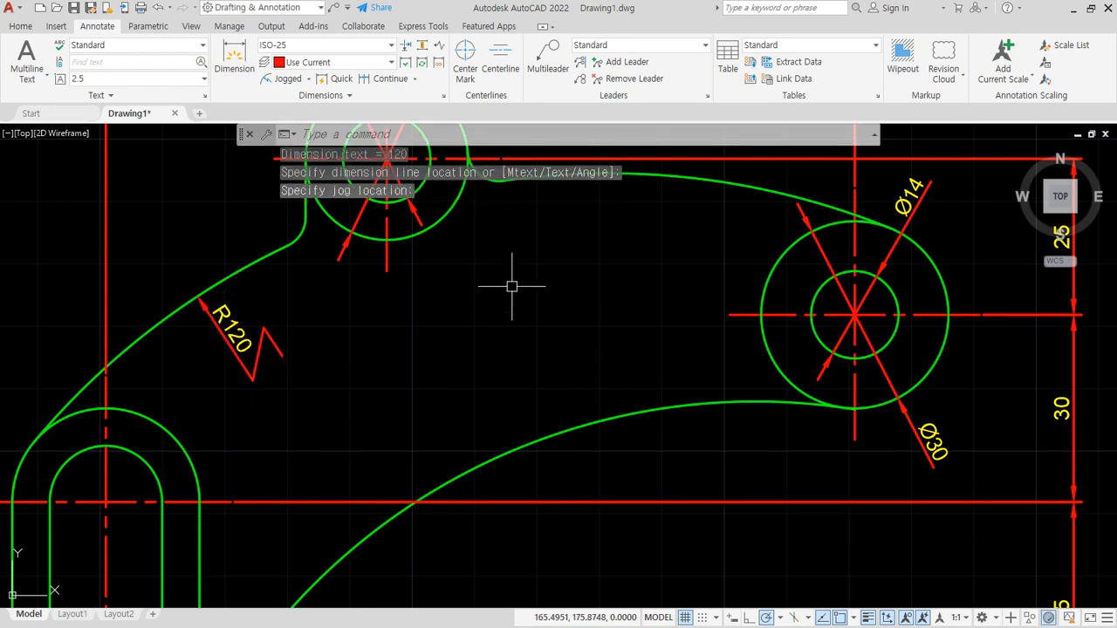
# - Add a jogged radius dimension to the upper arc between the two bosses, with centre override and jog below the arc
pyautogui.moveTo(621, 204); pyautogui.dragTo(467, 315, button='middle')
pyautogui.press('Return')
pyautogui.click(504, 287)
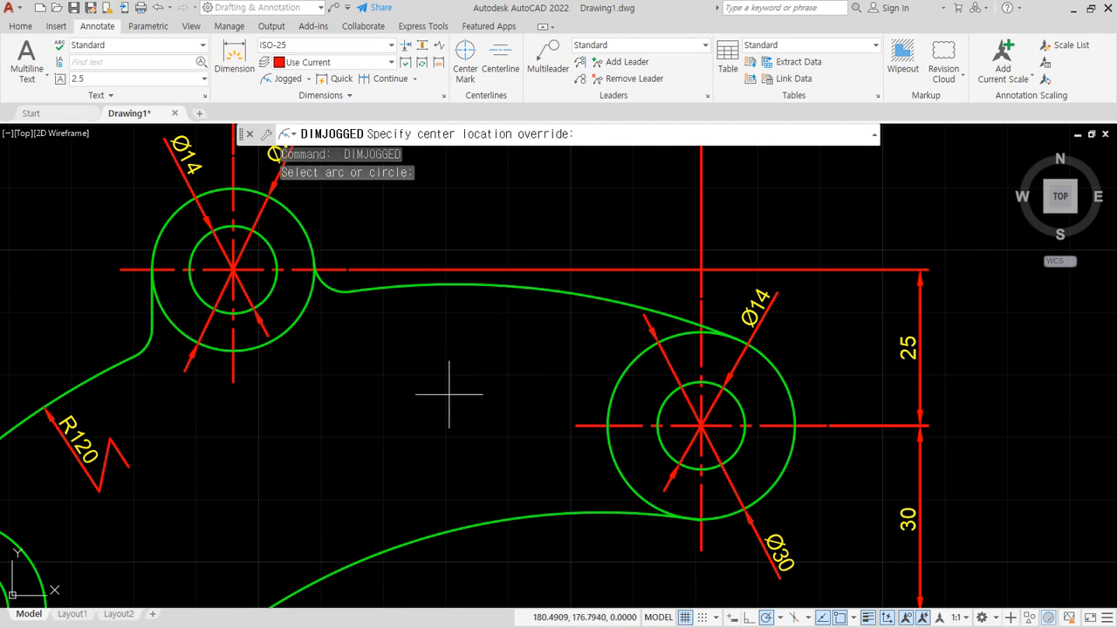
pyautogui.click(435, 417)
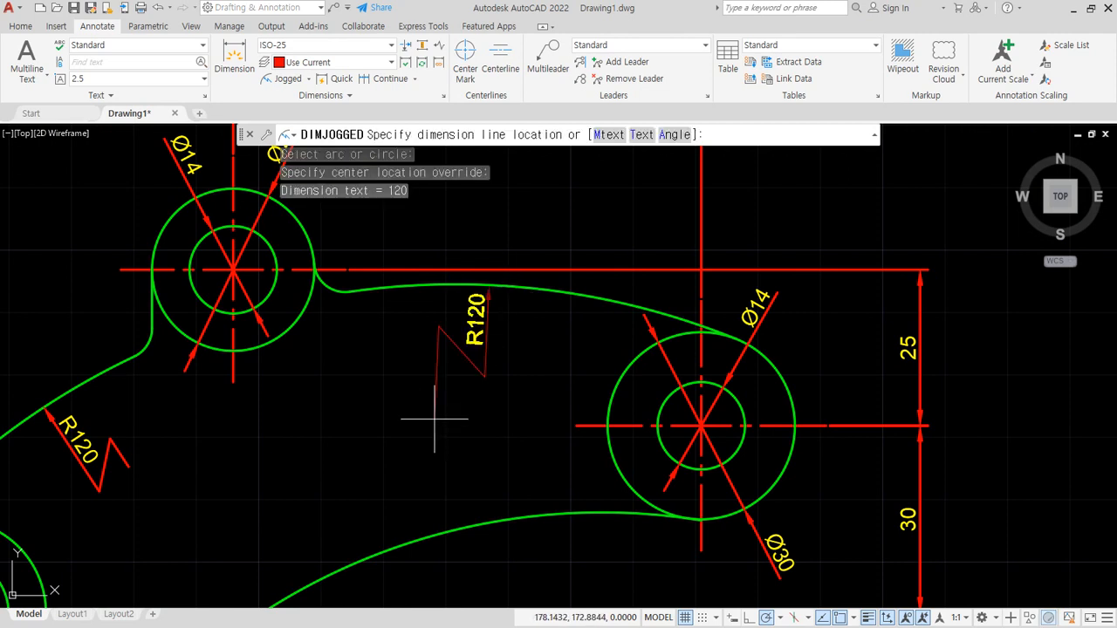
pyautogui.click(466, 322)
pyautogui.click(453, 371)
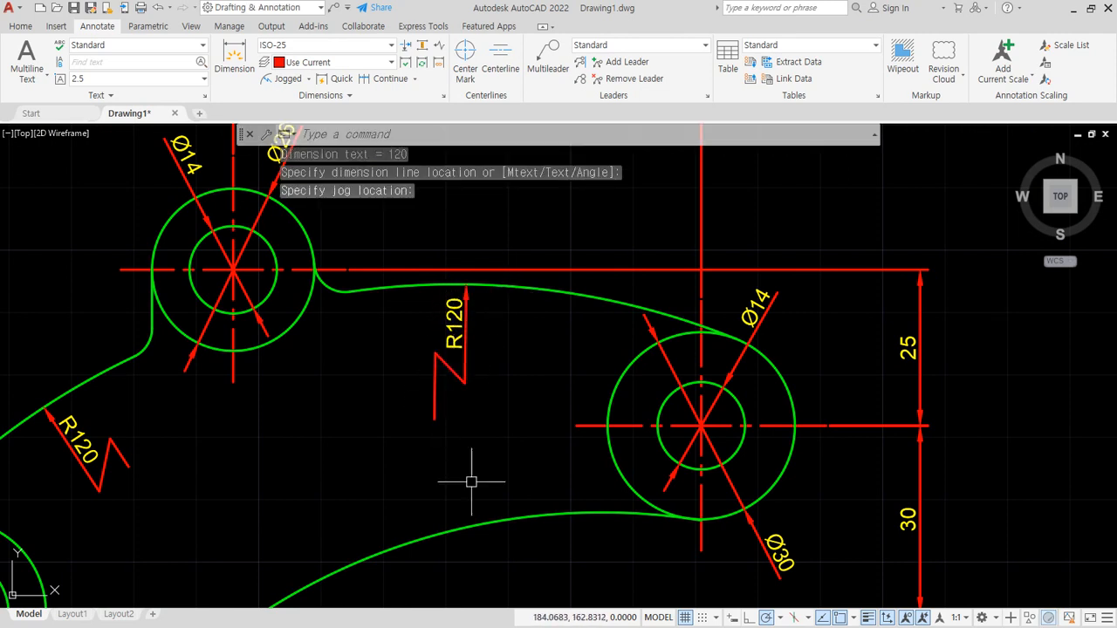
# - Add a jogged radius dimension to the lower arc between the slot and the right-hand boss, placed below the arc outside the part
pyautogui.moveTo(501, 486); pyautogui.dragTo(497, 257, button='middle')
pyautogui.press('Return')
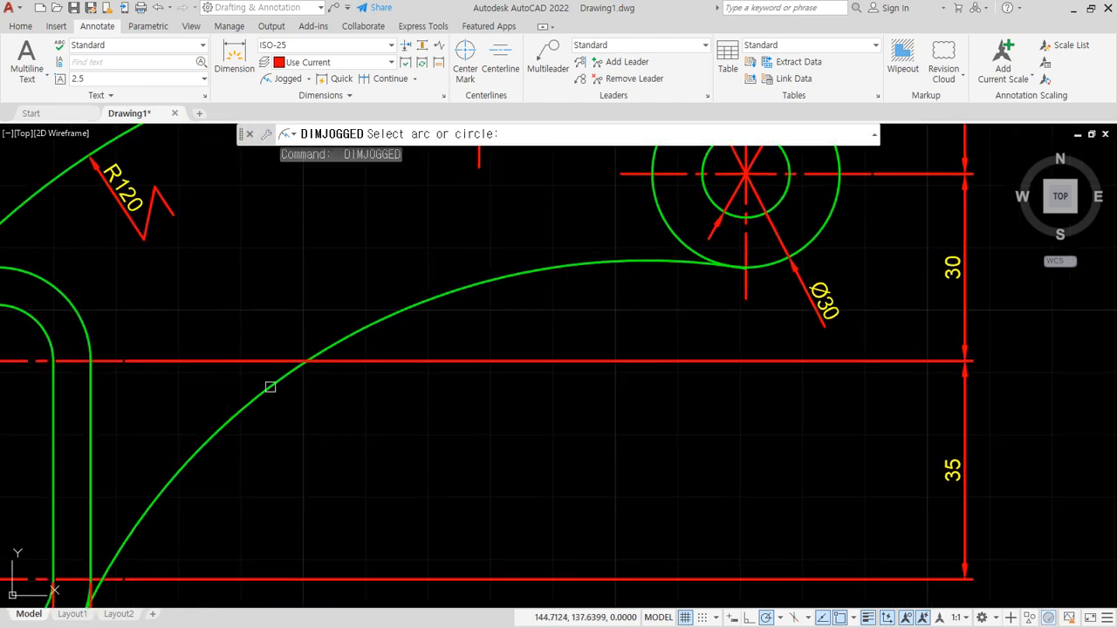
pyautogui.click(270, 387)
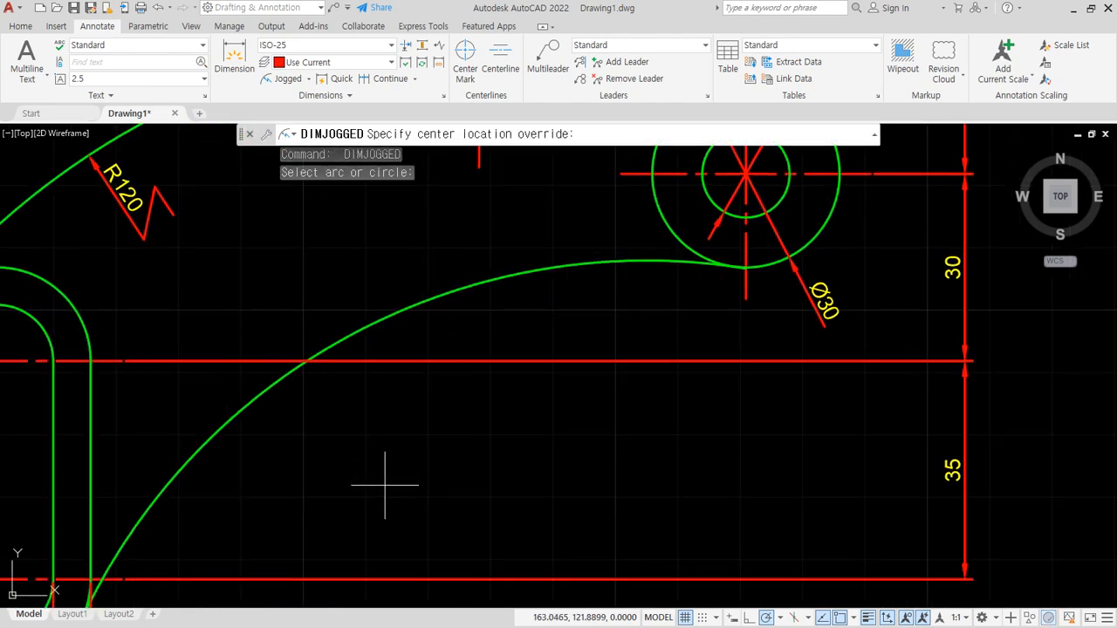
pyautogui.click(371, 467)
pyautogui.click(300, 434)
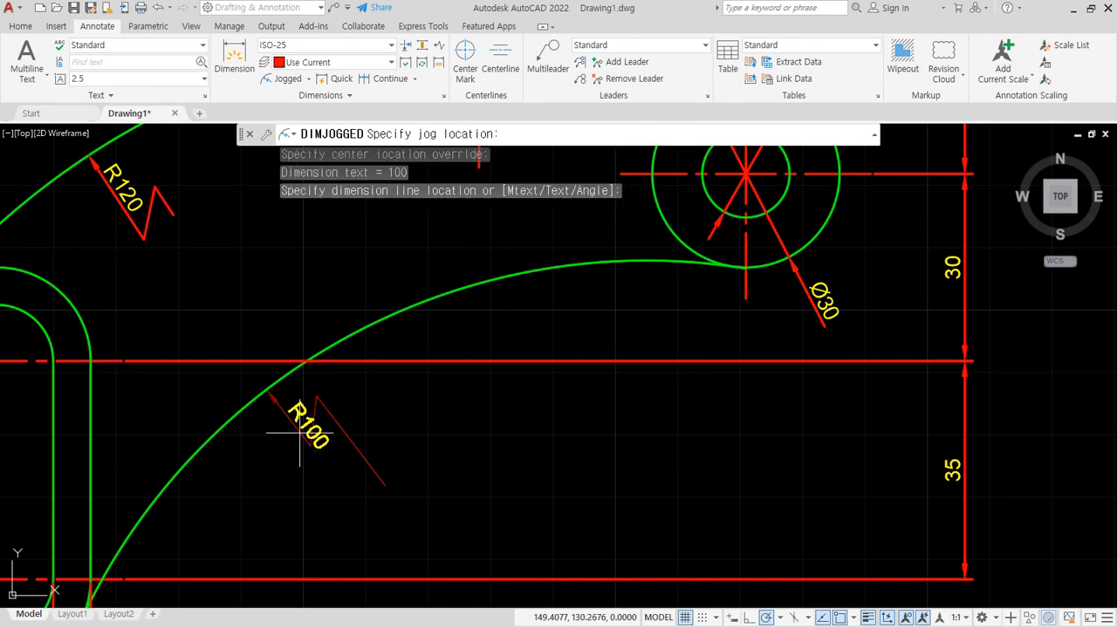
pyautogui.click(320, 457)
pyautogui.scroll(-4, 296, 479)
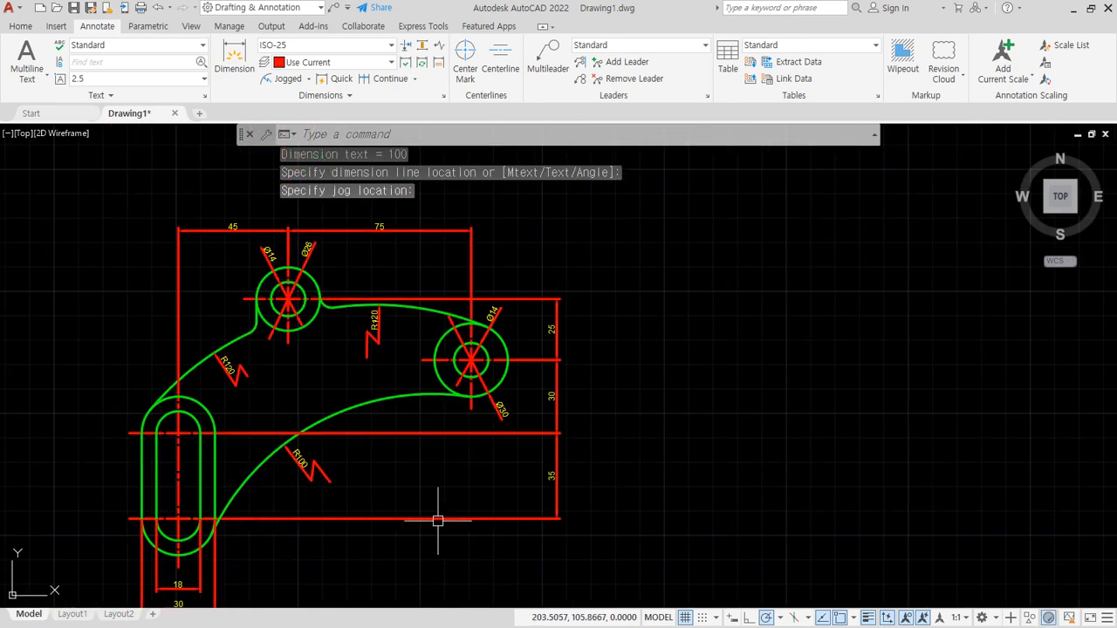
pyautogui.moveTo(515, 516); pyautogui.dragTo(531, 490, button='middle')
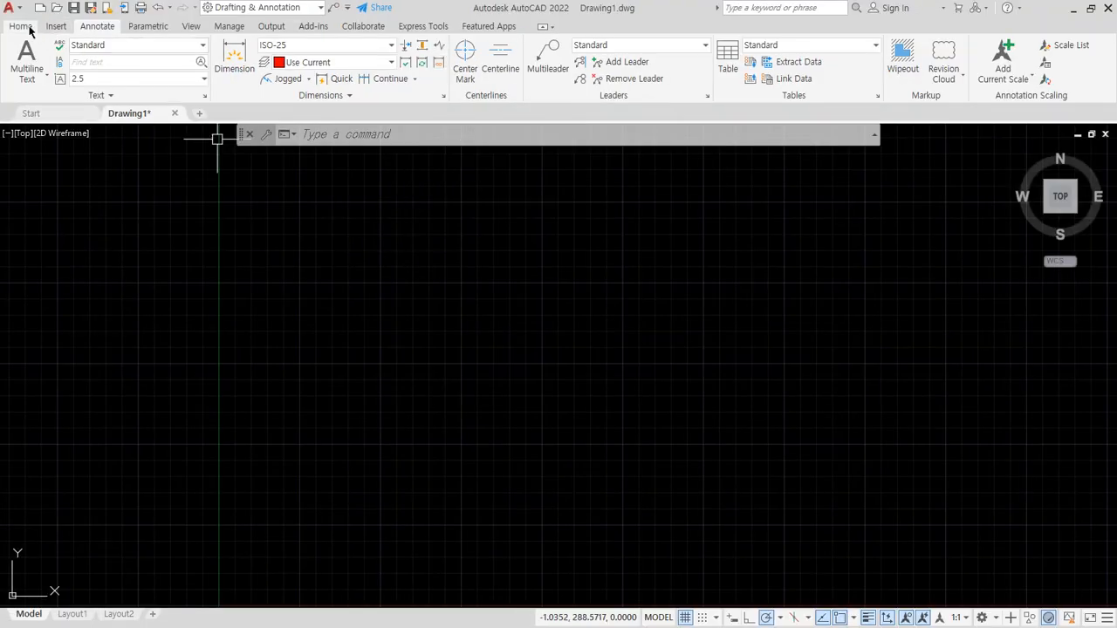
# - Make cen the current layer and draw one horizontal construction line across the empty drawing area
pyautogui.click(20, 25)
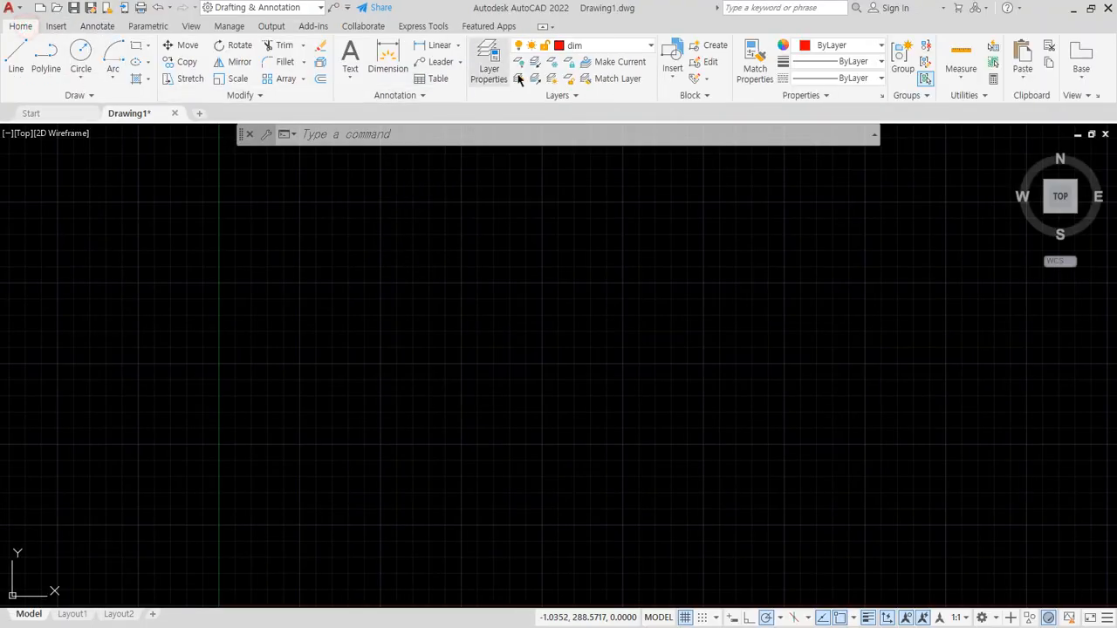
pyautogui.click(604, 47)
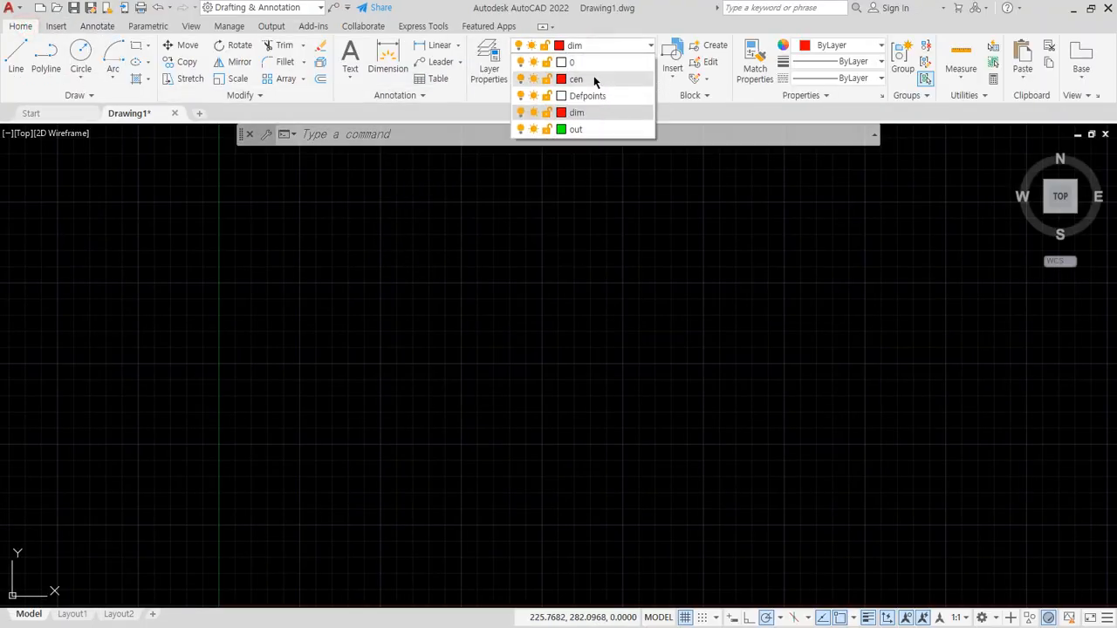
pyautogui.click(594, 80)
pyautogui.write('xl')
pyautogui.press('Return')
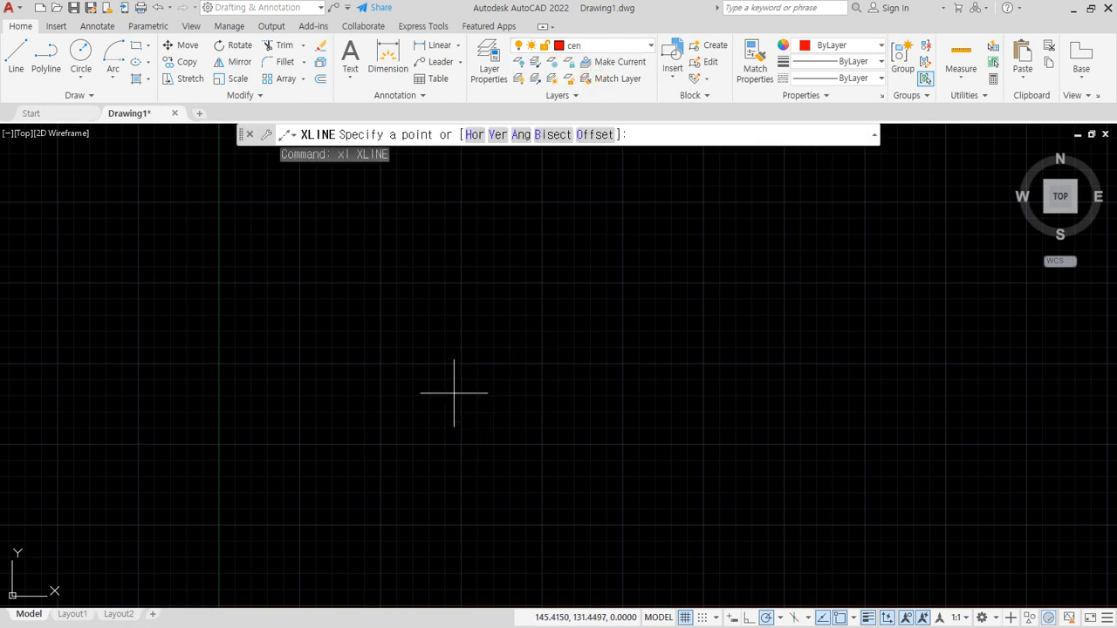
pyautogui.write('h')
pyautogui.press('Return')
pyautogui.click(481, 366)
pyautogui.press('Return')
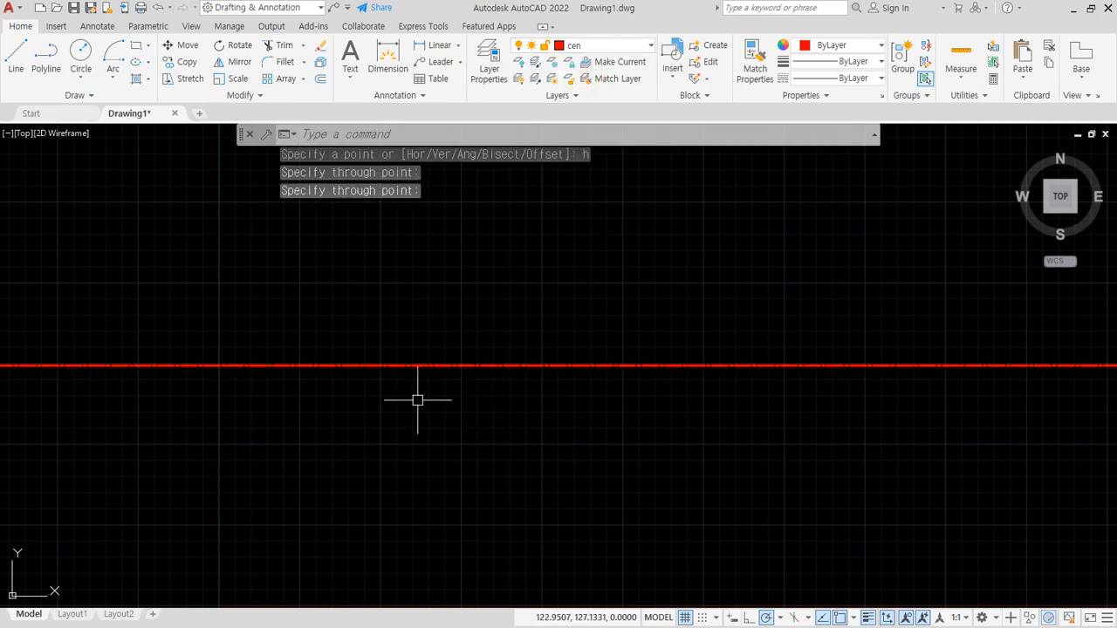
pyautogui.scroll(2, 418, 400)
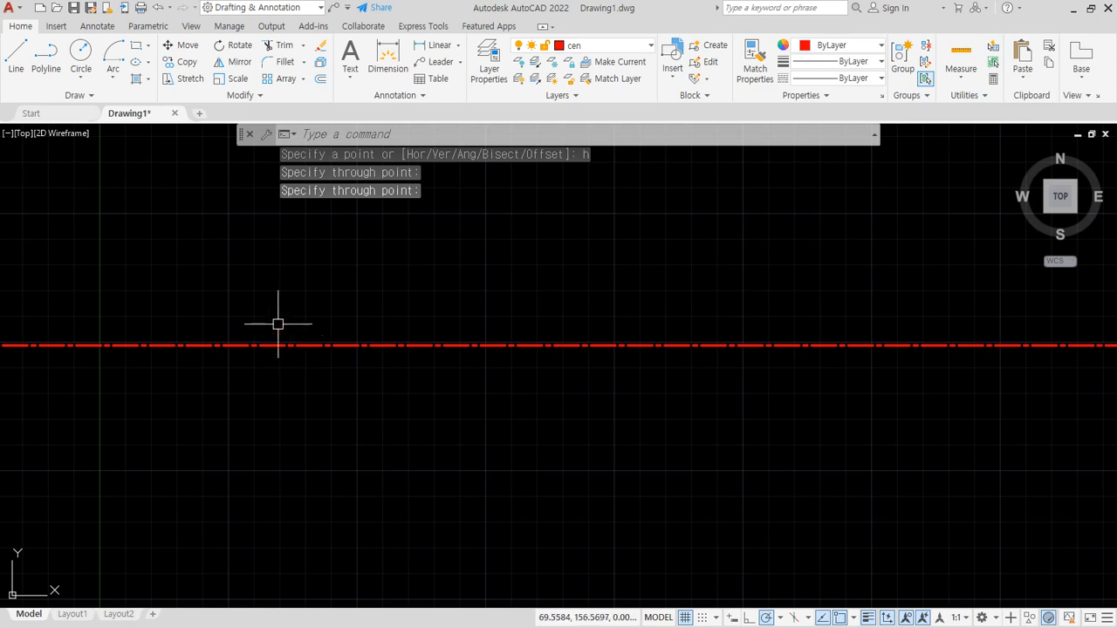
# - Make out the current layer and offset the horizontal centre line by 10 above and below
pyautogui.click(595, 45)
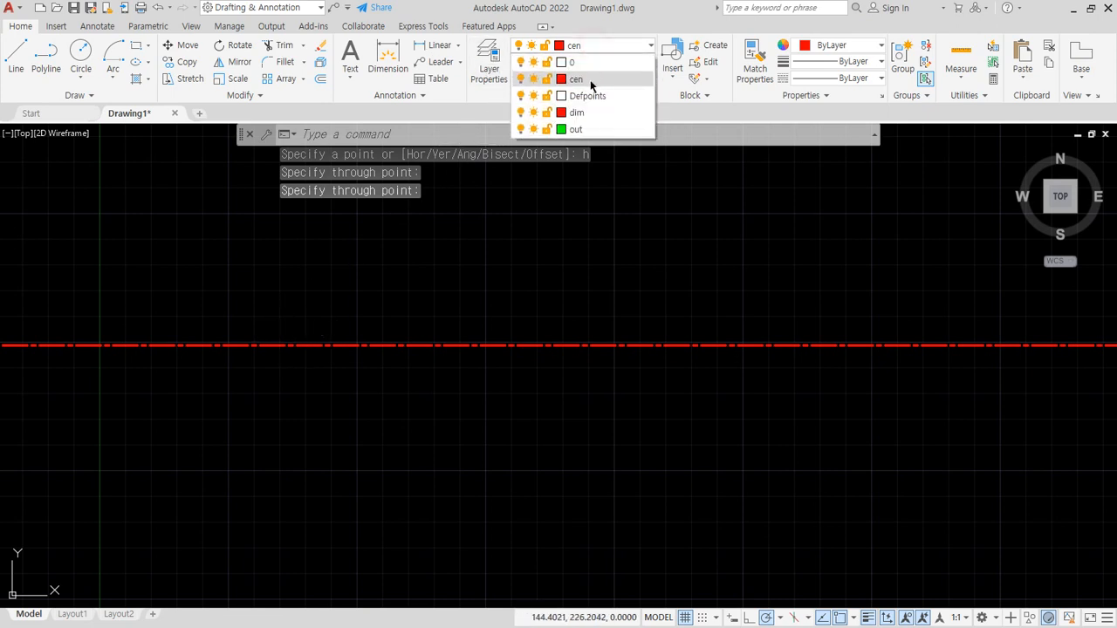
pyautogui.click(578, 129)
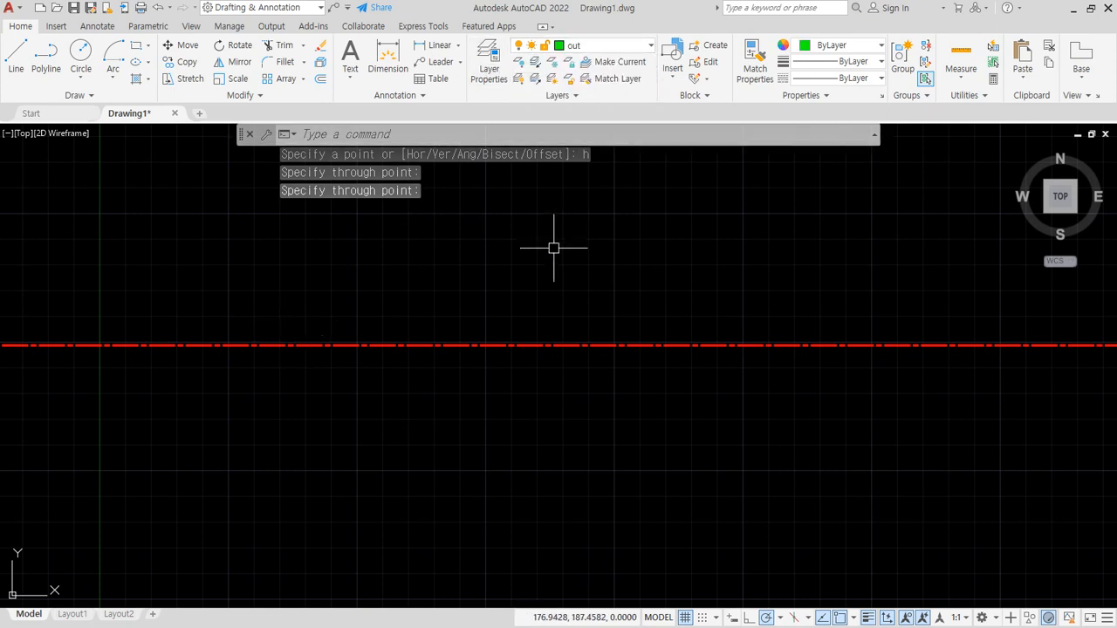
pyautogui.write('o')
pyautogui.press('Return')
pyautogui.write('1')
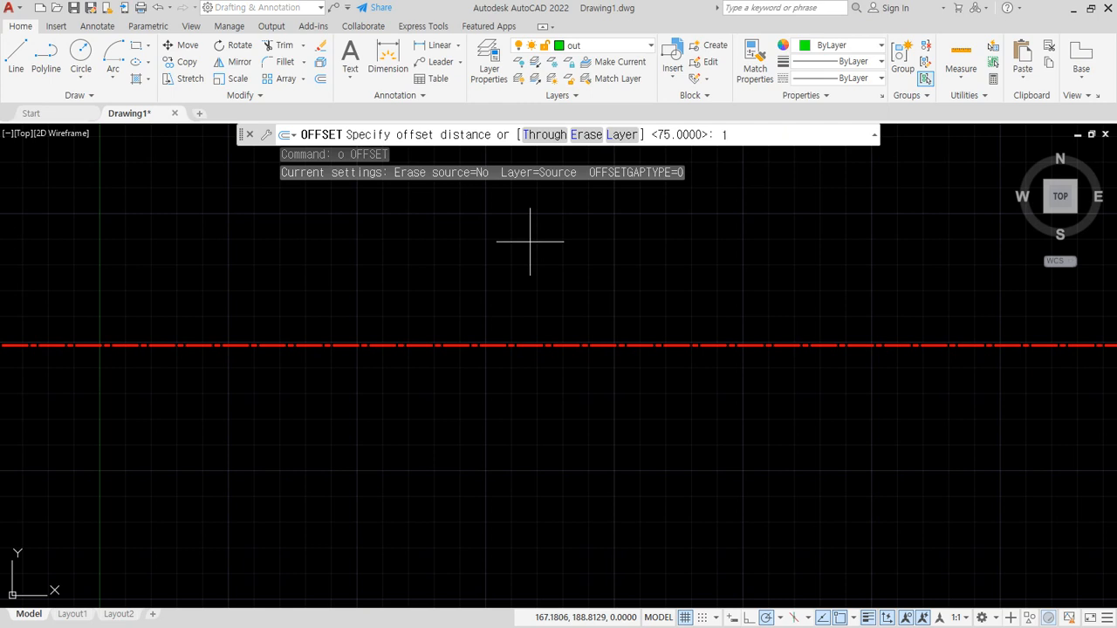
pyautogui.write('0')
pyautogui.press('Return')
pyautogui.click(416, 346)
pyautogui.click(411, 324)
pyautogui.click(411, 346)
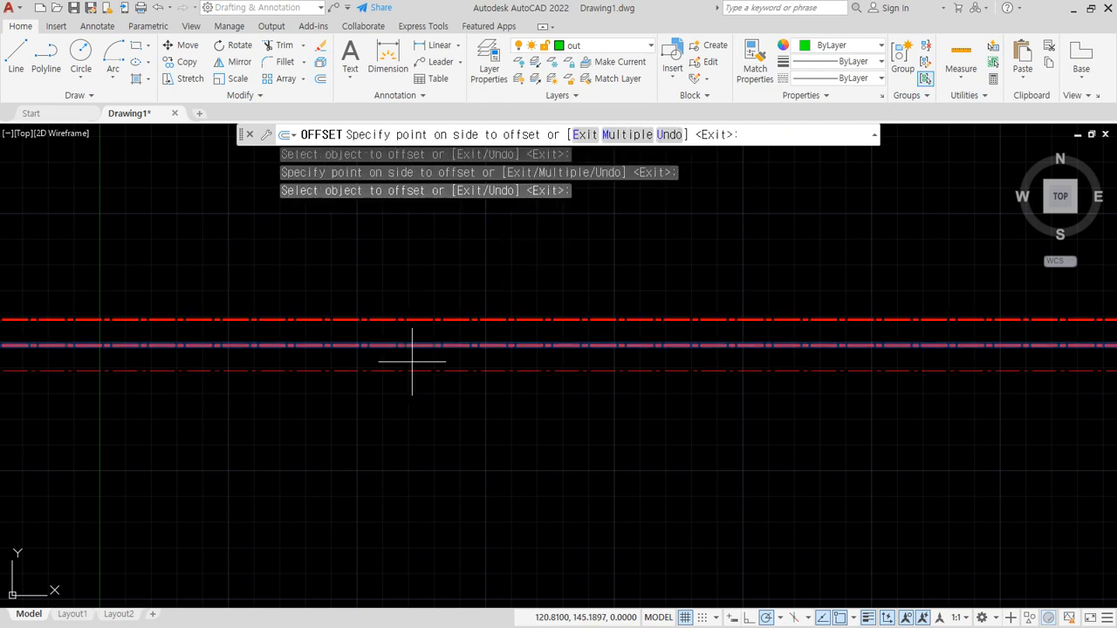
pyautogui.click(419, 361)
pyautogui.press('Return')
# - Move the two offset lines above and below the centre line to the out layer
pyautogui.click(443, 320)
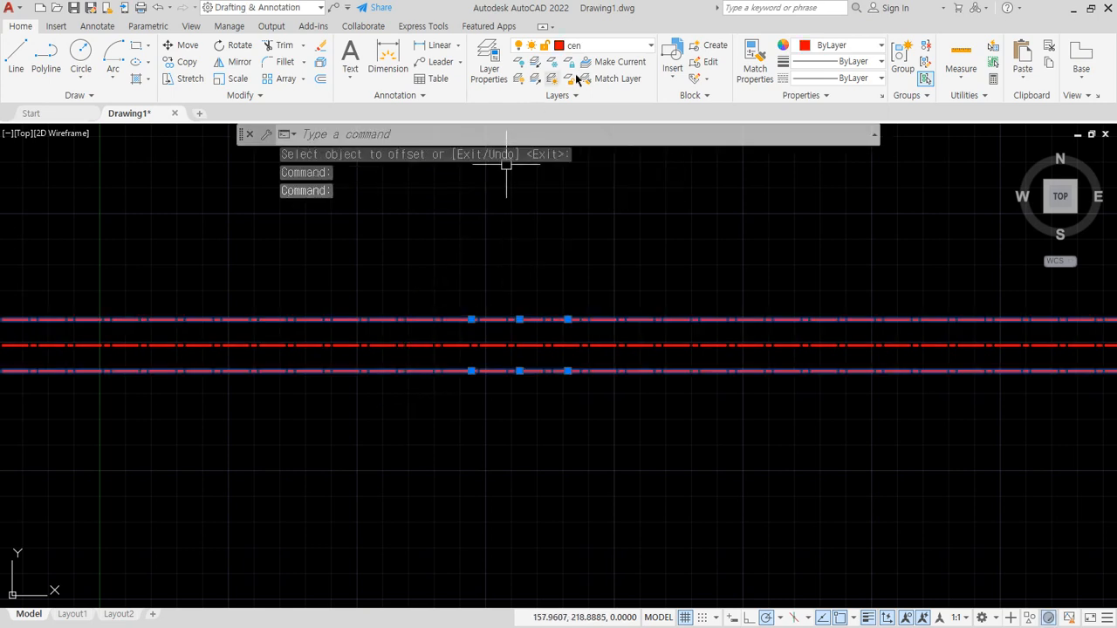
pyautogui.click(611, 50)
pyautogui.click(584, 125)
pyautogui.press('Escape')
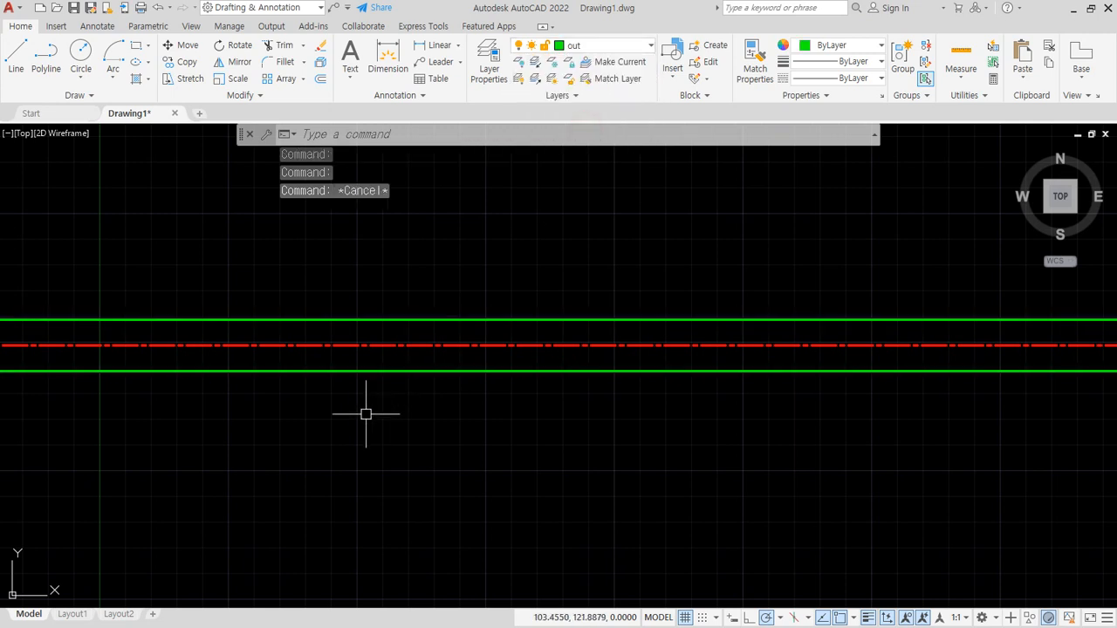
# - Draw a vertical line about 69 units long across the three horizontal lines near the left of the drawing area
pyautogui.write('l')
pyautogui.press('Return')
pyautogui.click(270, 265)
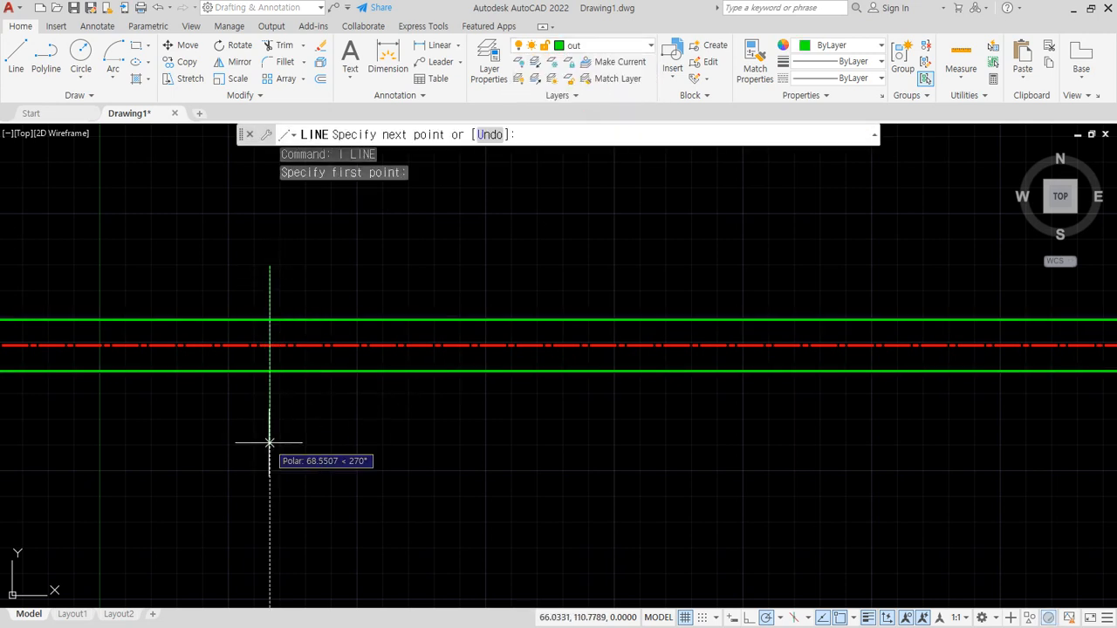
pyautogui.click(270, 437)
pyautogui.press('Return')
pyautogui.write('f')
pyautogui.press('Return')
pyautogui.click(281, 373)
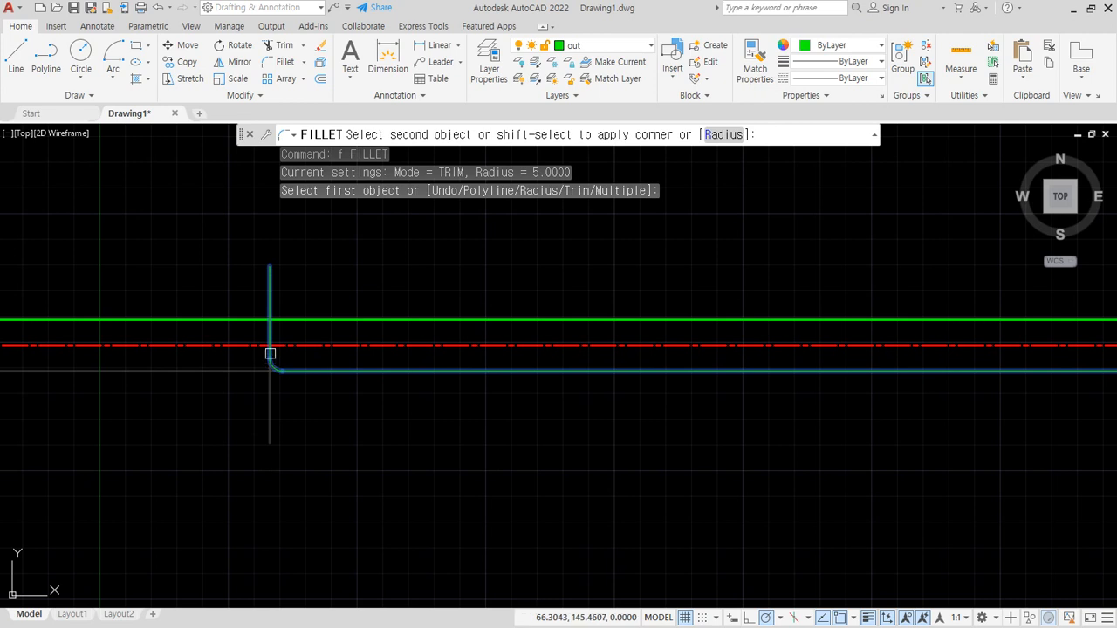
pyautogui.press('Escape')
pyautogui.press('Escape')
# - Fillet the vertical line with the lower and upper green lines at radius 0 to form square left corners
pyautogui.write('f')
pyautogui.press('Return')
pyautogui.write('r')
pyautogui.press('Return')
pyautogui.write('0')
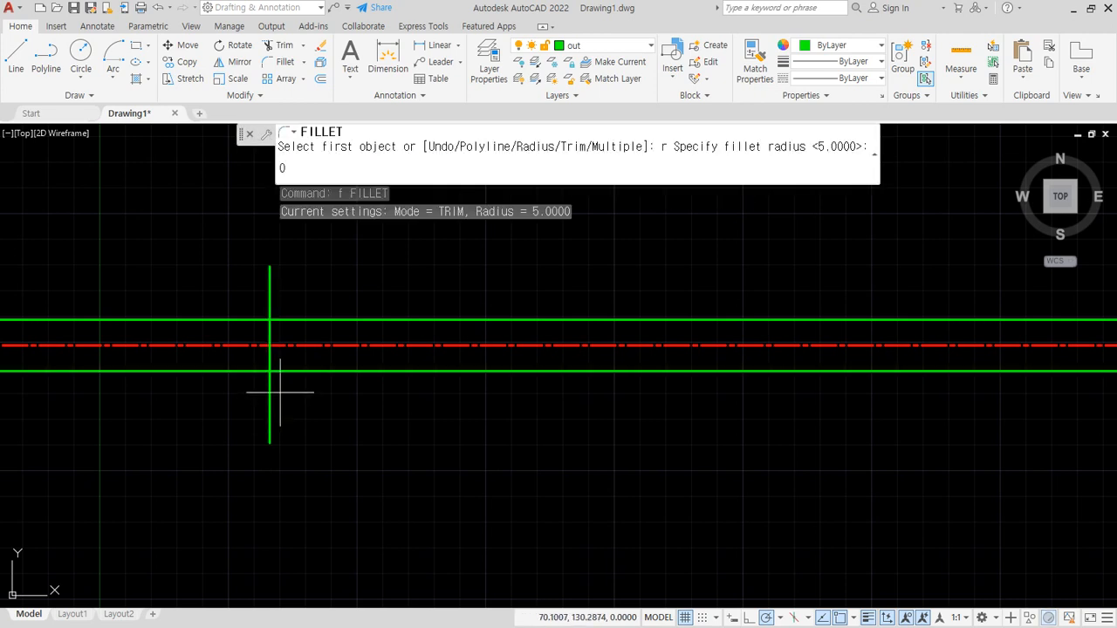
pyautogui.press('Return')
pyautogui.click(284, 370)
pyautogui.click(272, 341)
pyautogui.press('Return')
pyautogui.click(286, 321)
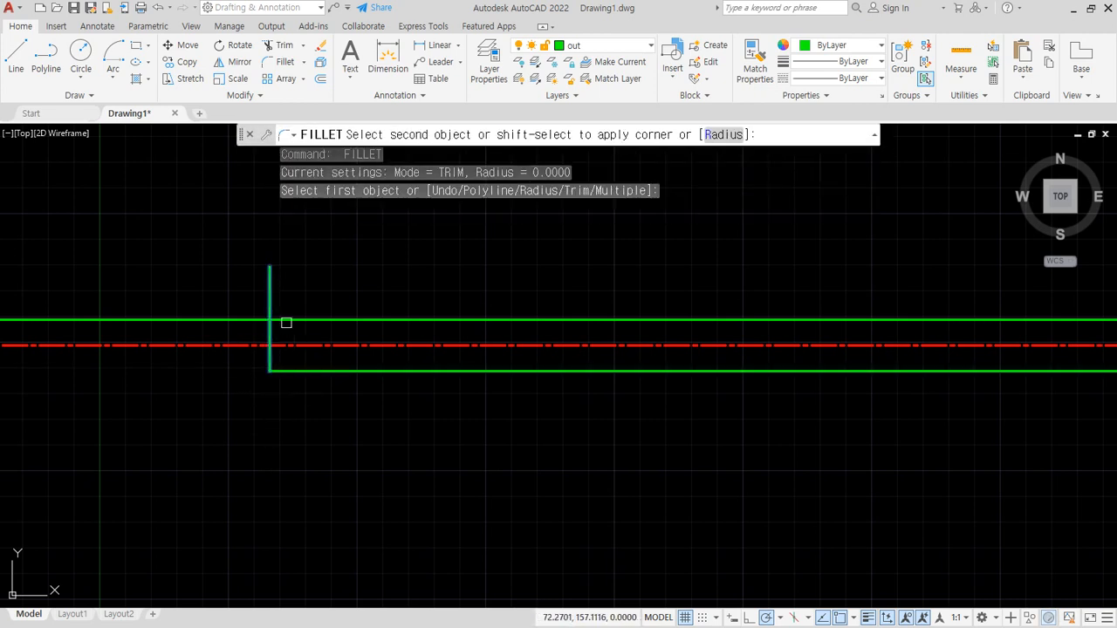
pyautogui.click(288, 322)
# - Offset the shaft's left end line 150 to the right
pyautogui.write('o')
pyautogui.press('Return')
pyautogui.write('150')
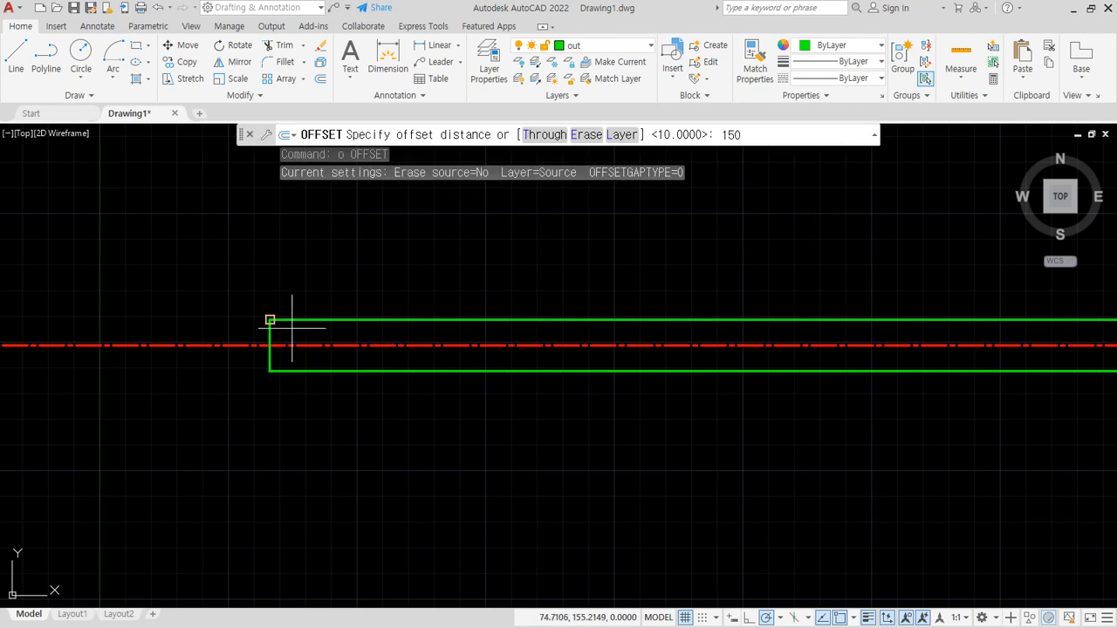
pyautogui.press('Return')
pyautogui.click(271, 333)
pyautogui.click(493, 332)
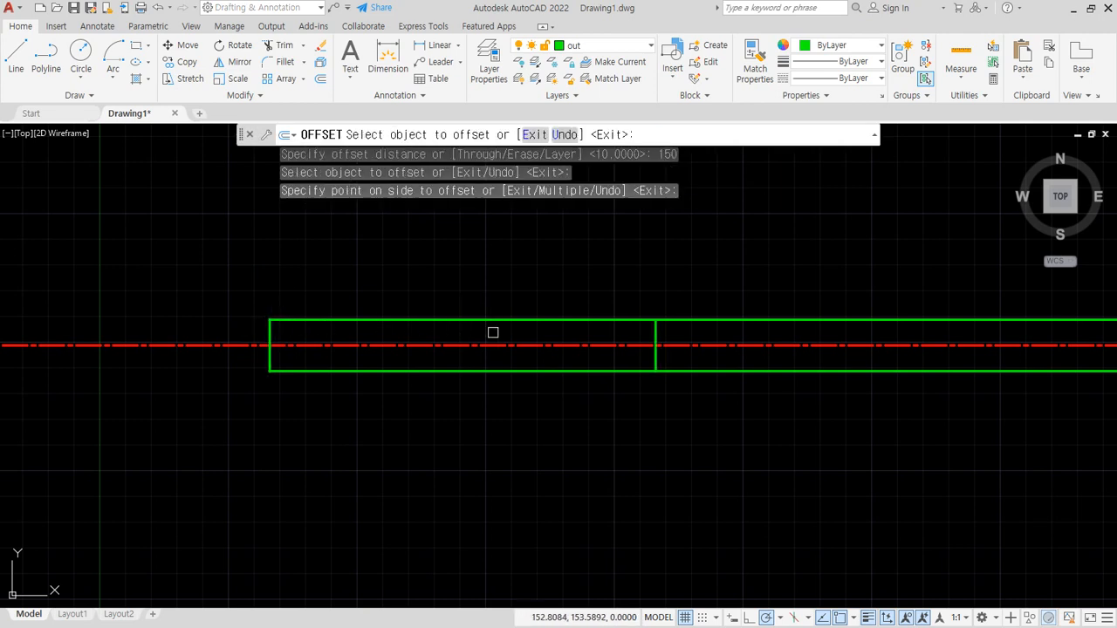
pyautogui.press('Return')
# - Trim the upper and lower green lines extending beyond the right end line to close the rectangle
pyautogui.write('tr')
pyautogui.press('Return')
pyautogui.click(721, 373)
pyautogui.click(708, 320)
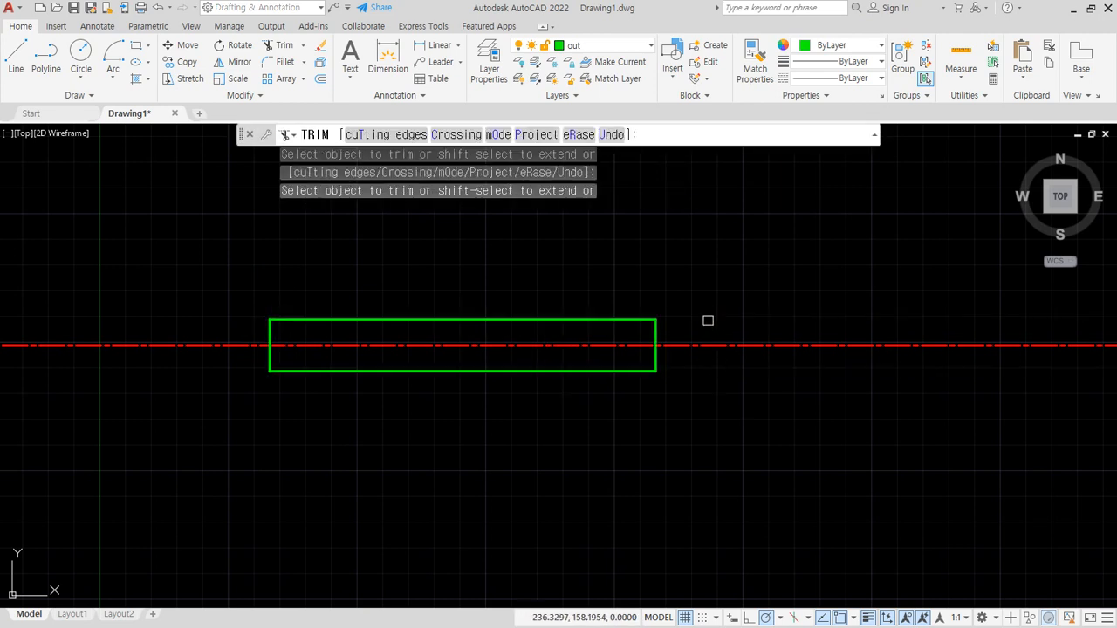
pyautogui.press('Return')
# - Draw a vertical line crossing the rectangle right of its middle, extending past both long edges
pyautogui.scroll(2, 491, 337)
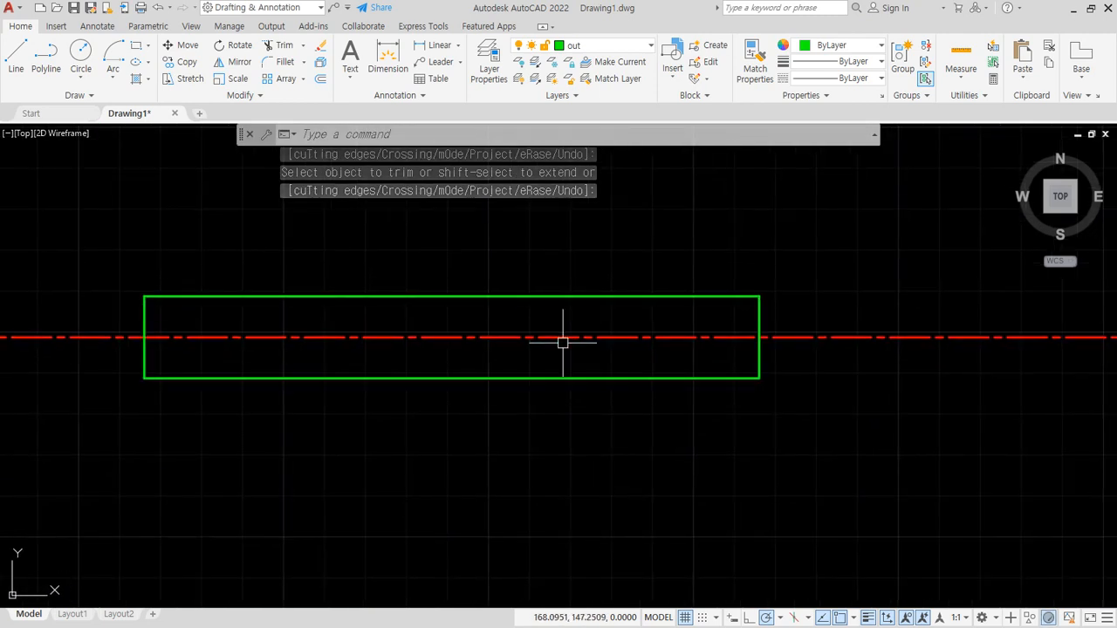
pyautogui.write('l')
pyautogui.press('Return')
pyautogui.click(551, 261)
pyautogui.click(548, 443)
pyautogui.press('Return')
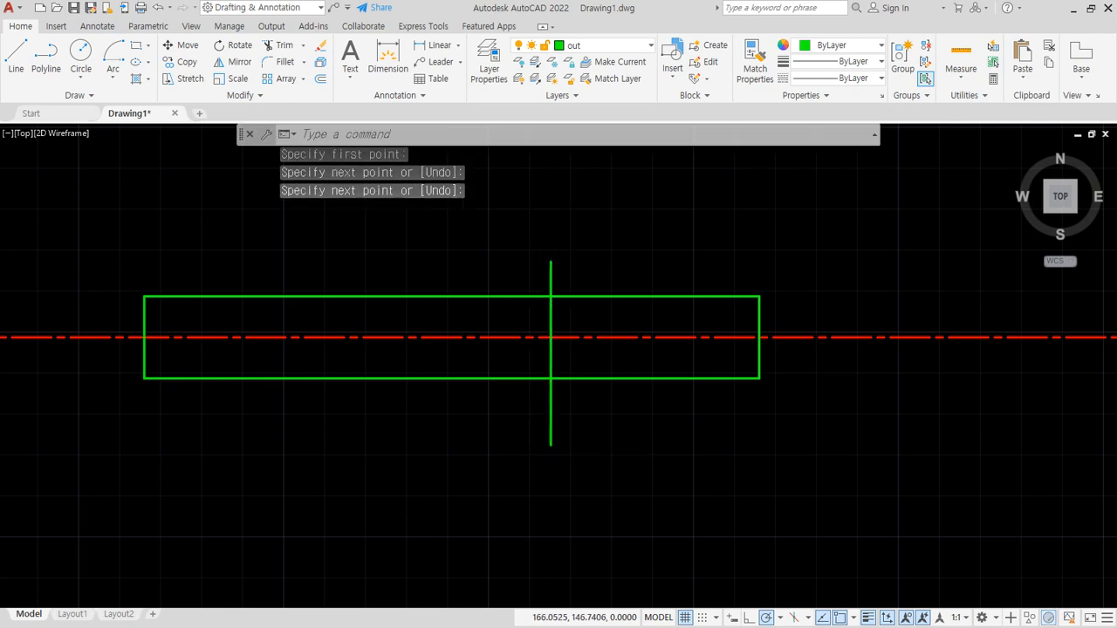
# - Draw a Start, End, Direction arc bulging left, from the vertical line's upper-edge intersection to its centre-line intersection
pyautogui.scroll(4, 492, 347)
pyautogui.write('a')
pyautogui.press('Escape')
pyautogui.press('Escape')
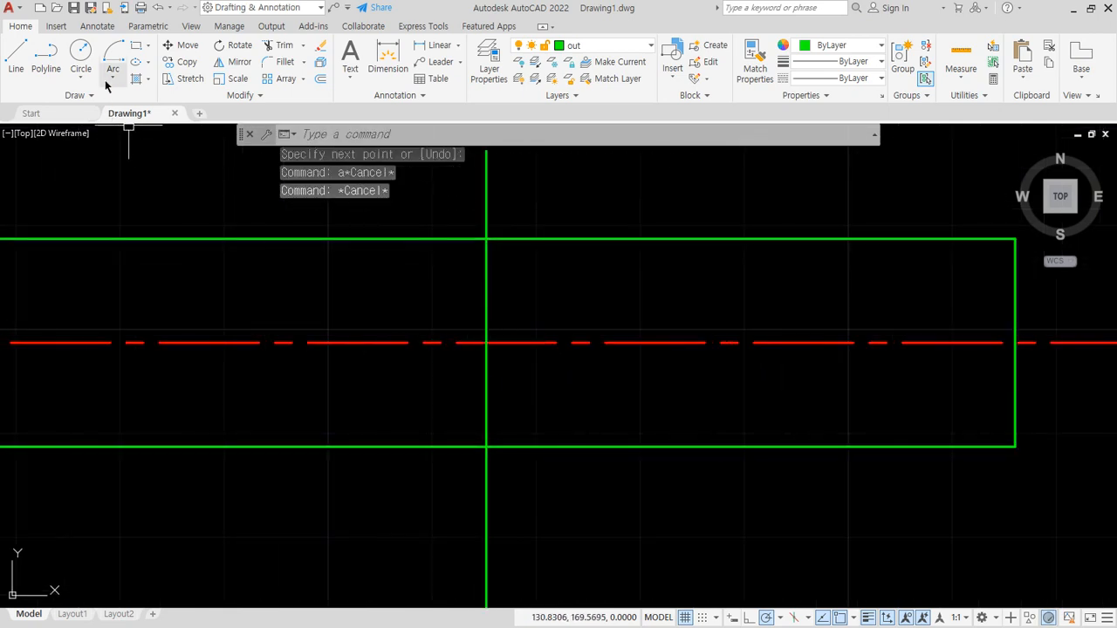
pyautogui.click(112, 78)
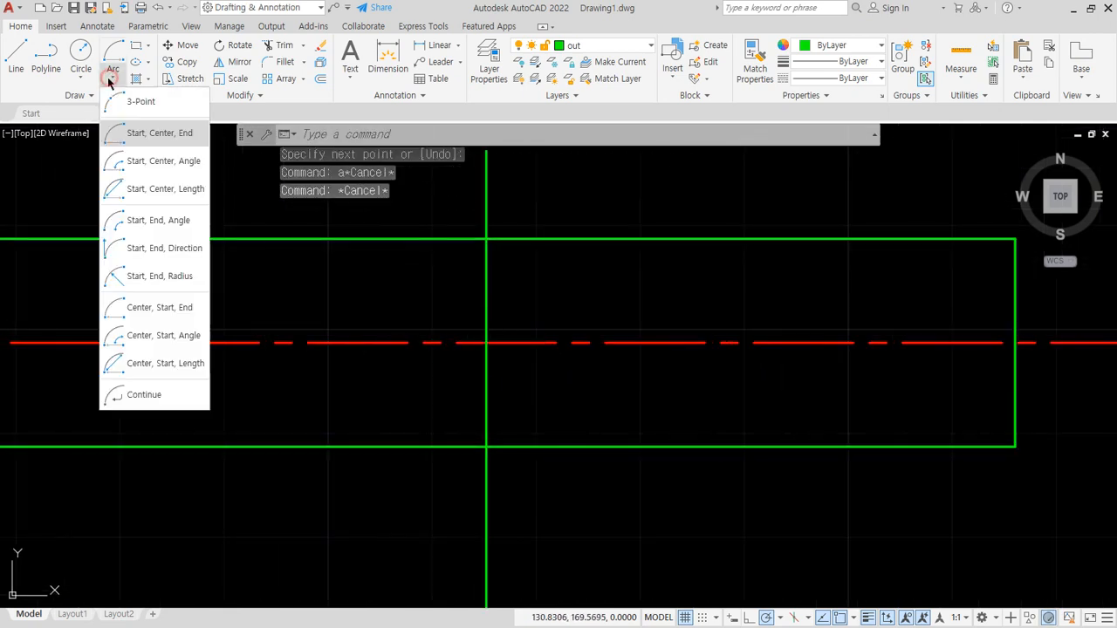
pyautogui.click(149, 249)
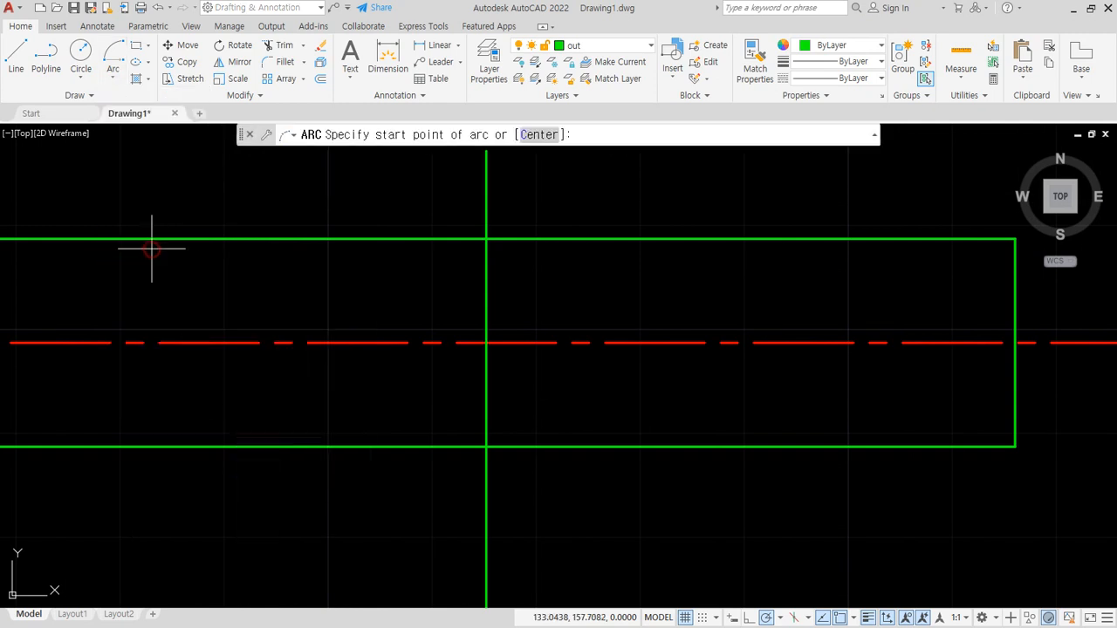
pyautogui.click(486, 238)
pyautogui.click(485, 341)
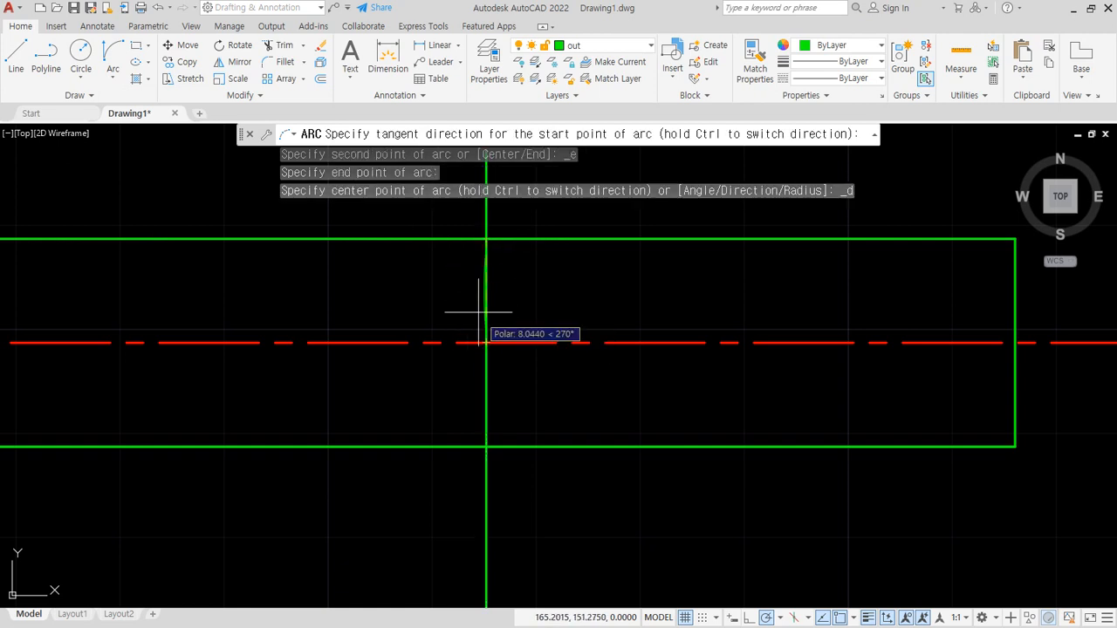
pyautogui.click(444, 280)
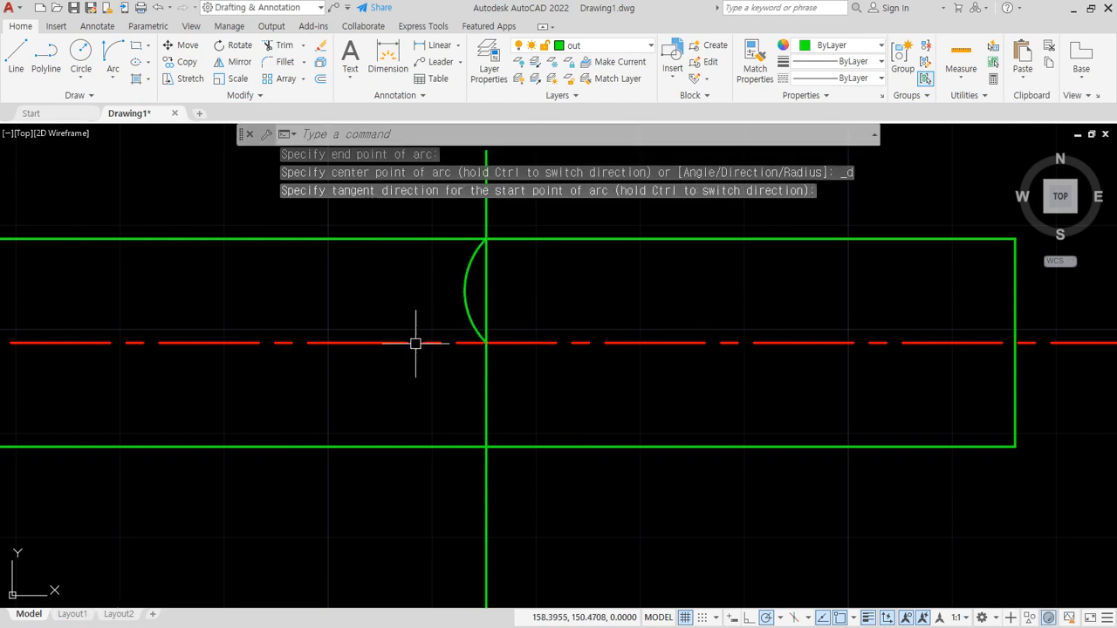
pyautogui.press('Return')
pyautogui.press('Escape')
# - Copy the arc downward from its upper endpoint to the intersection of the vertical line and centre line
pyautogui.write('C')
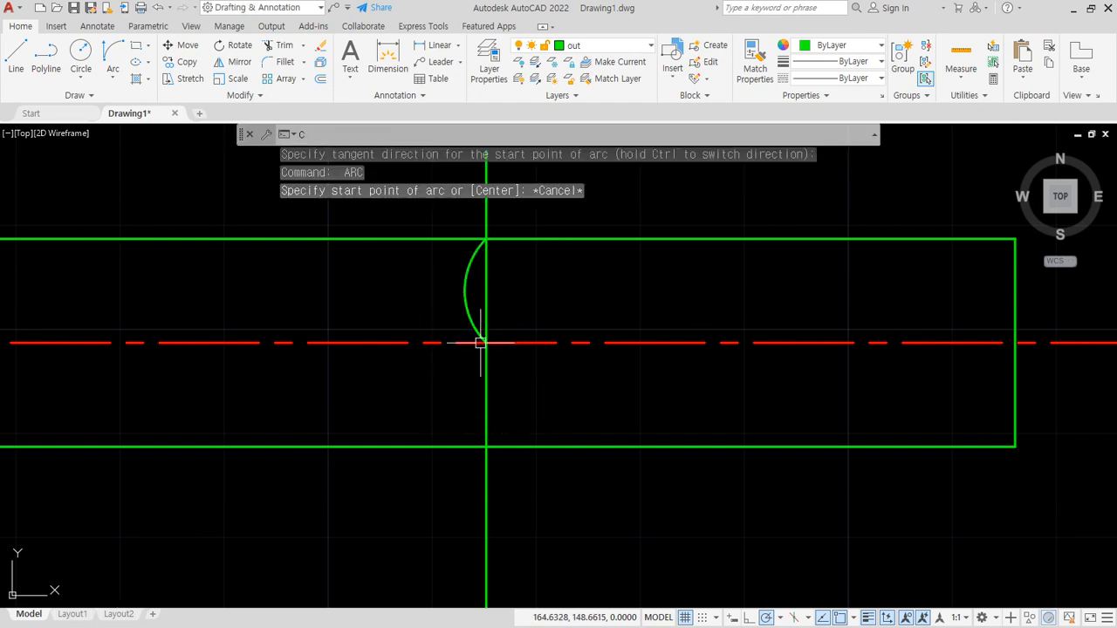
pyautogui.write('O')
pyautogui.press('Return')
pyautogui.click(474, 322)
pyautogui.press('Return')
pyautogui.click(486, 239)
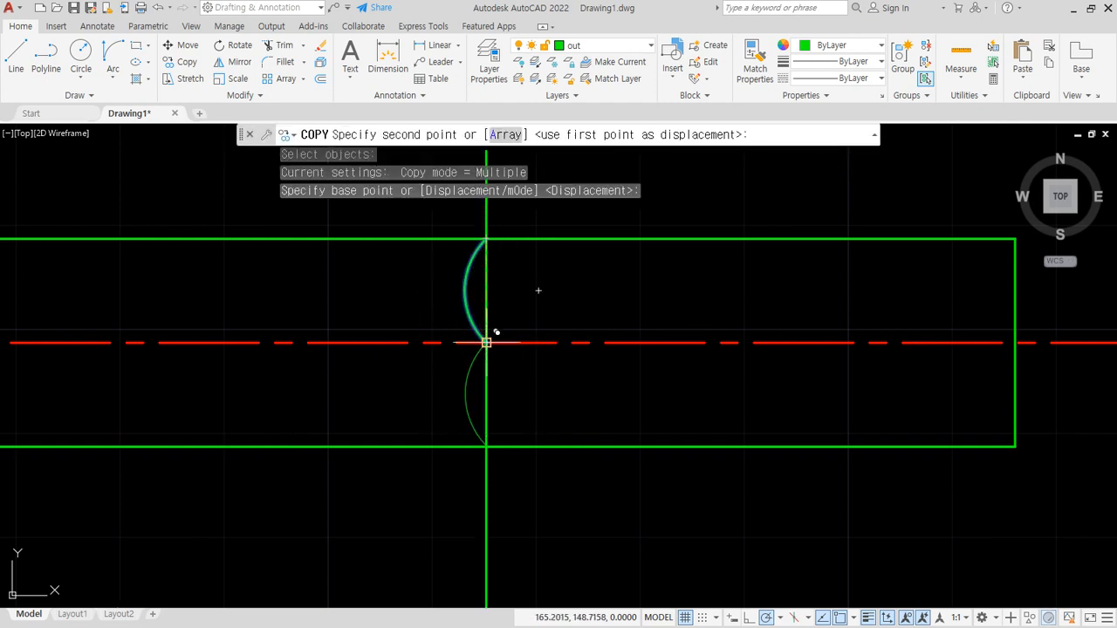
pyautogui.click(487, 343)
pyautogui.press('Return')
# - Mirror both arcs about the vertical line, keeping the source arcs
pyautogui.write('mi')
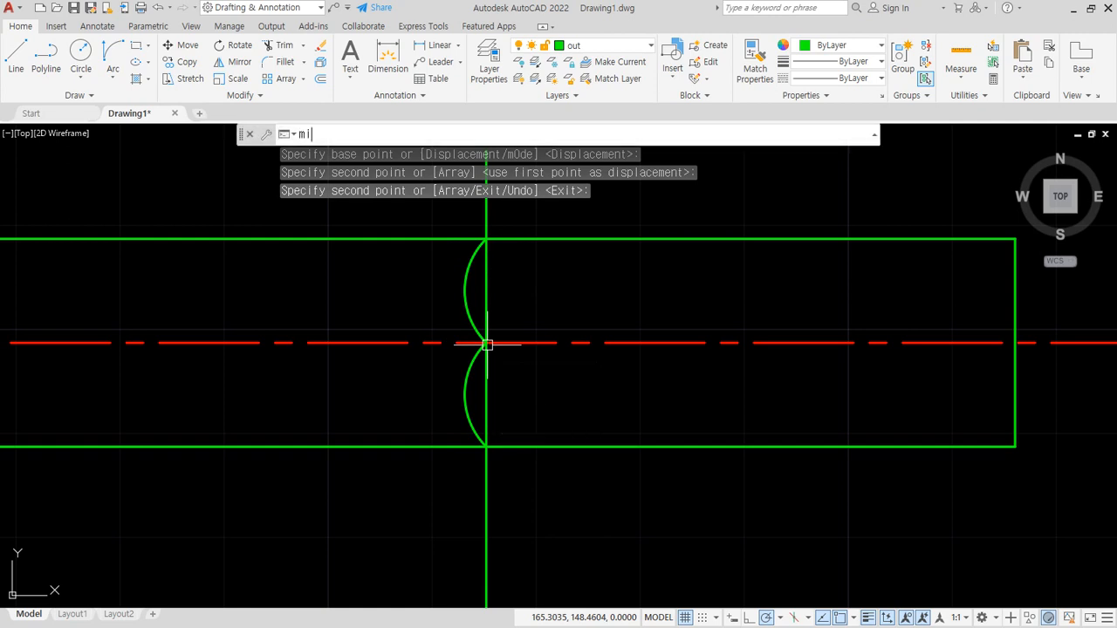
pyautogui.press('Return')
pyautogui.click(469, 320)
pyautogui.click(469, 366)
pyautogui.press('Return')
pyautogui.click(485, 241)
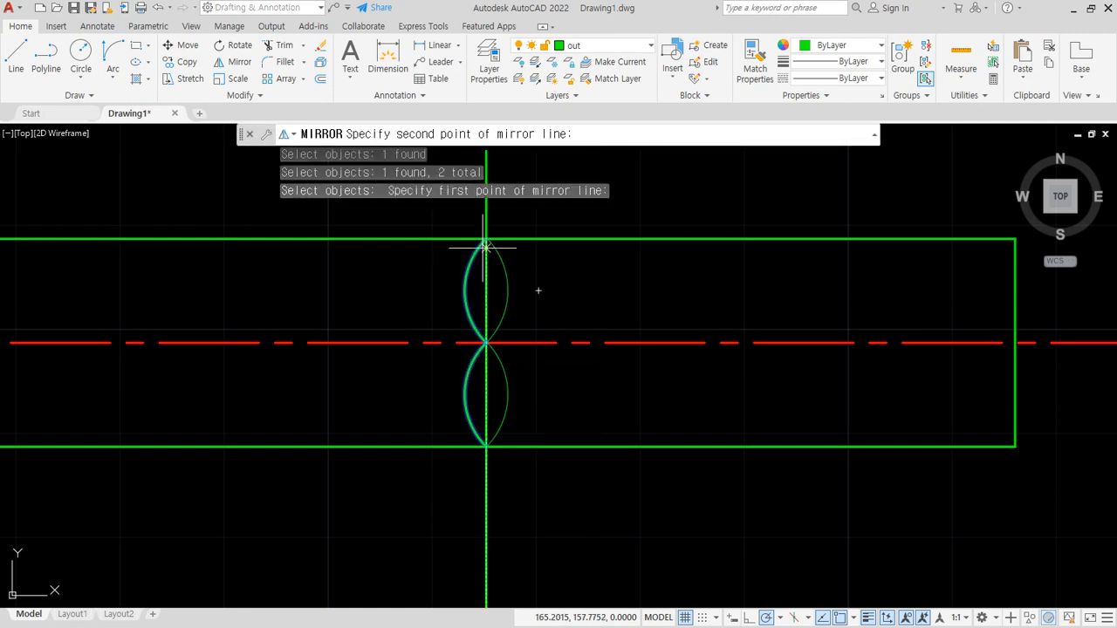
pyautogui.click(490, 427)
pyautogui.press('Return')
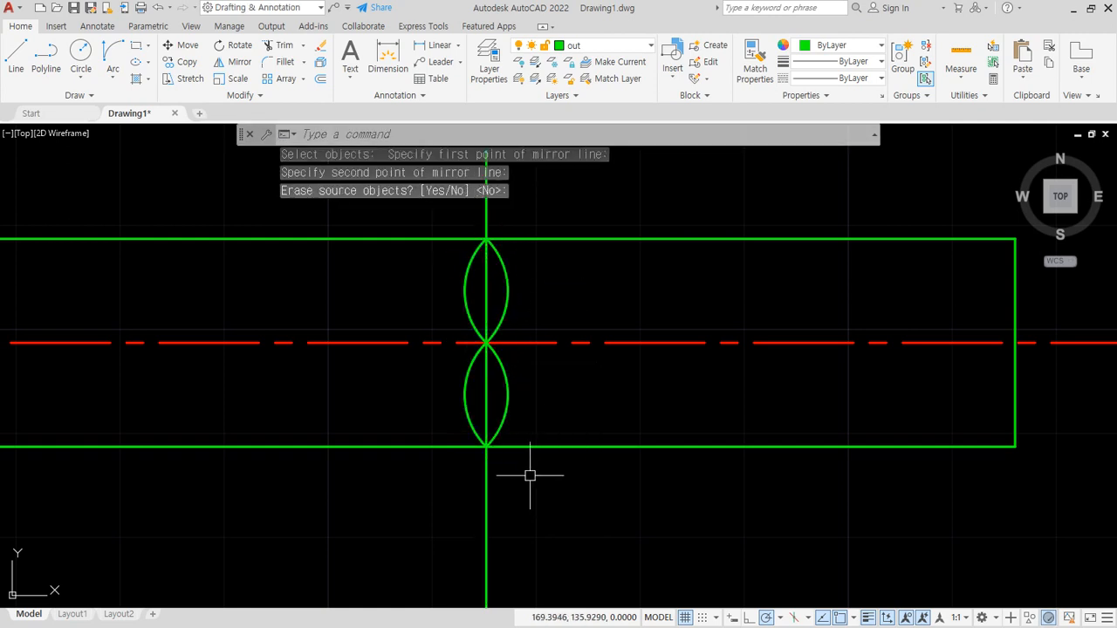
# - Copy the four break arcs horizontally to the right by about 5.7 units
pyautogui.write('cp')
pyautogui.press('Return')
pyautogui.click(440, 210)
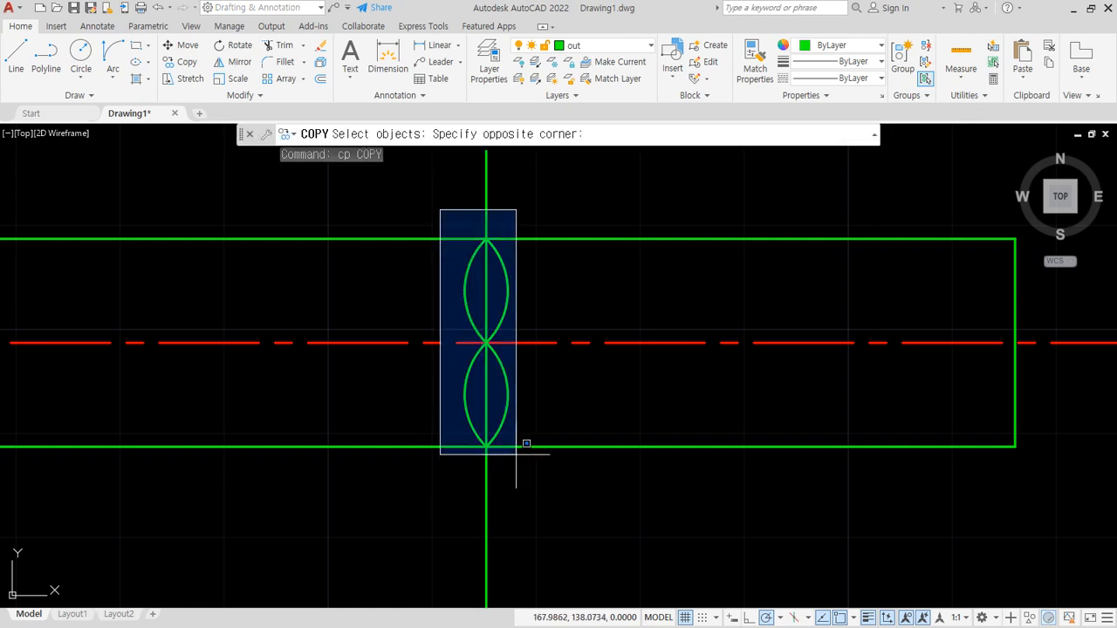
pyautogui.click(524, 444)
pyautogui.press('Return')
pyautogui.click(539, 487)
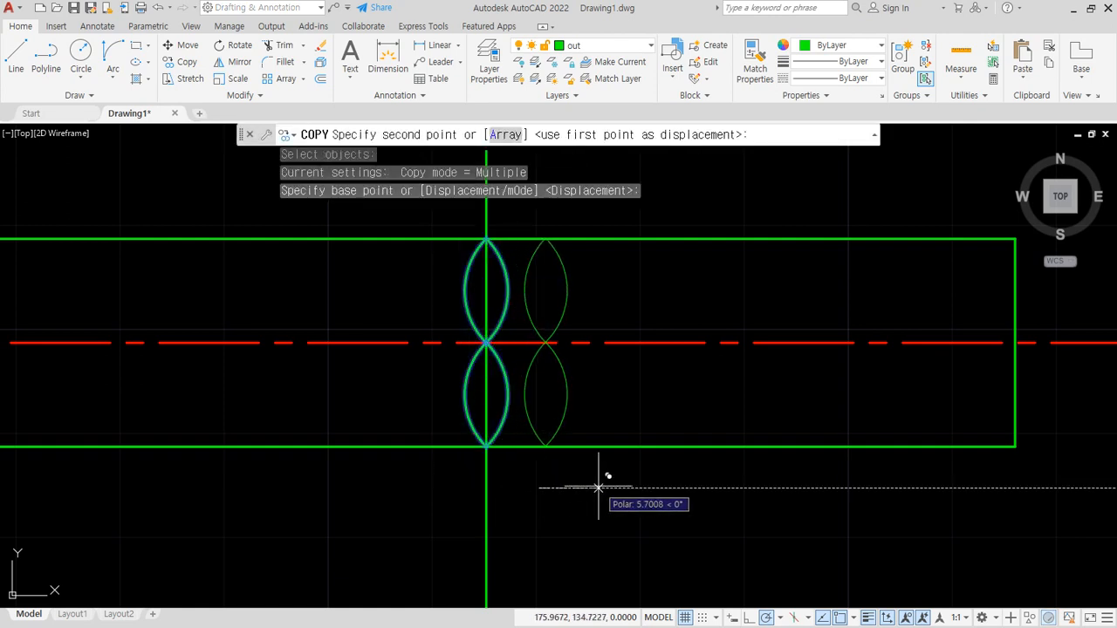
pyautogui.click(599, 487)
pyautogui.press('Return')
# - Erase the vertical line passing through the original set of break arcs
pyautogui.click(507, 476)
pyautogui.click(443, 502)
pyautogui.write('e')
pyautogui.press('Return')
# - Trim the upper and lower edges of the shaft between the two sets of break arcs
pyautogui.write('tr')
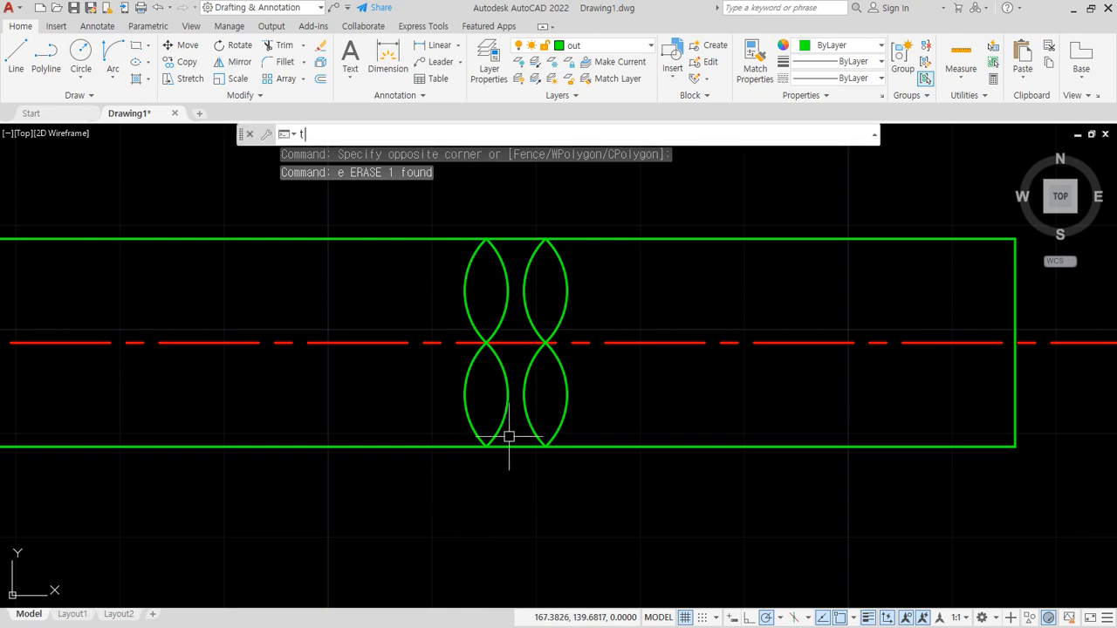
pyautogui.press('Return')
pyautogui.click(519, 238)
pyautogui.press('Escape')
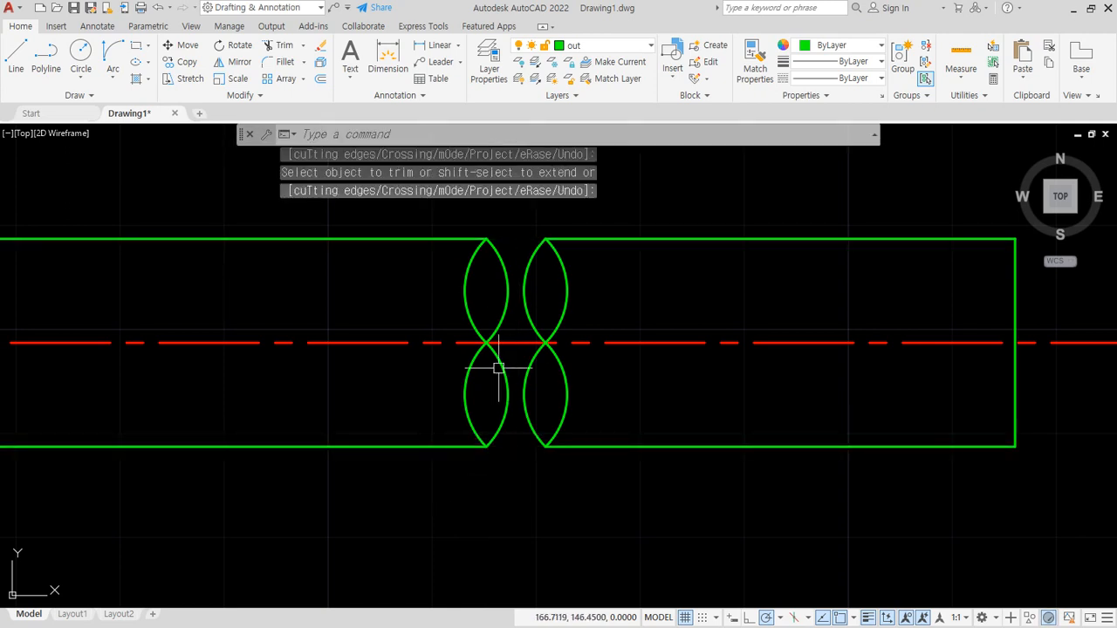
# - Erase the lower outer arc of the left break and the upper outer arc of the right break
pyautogui.click(463, 379)
pyautogui.write('e')
pyautogui.press('Return')
pyautogui.click(567, 293)
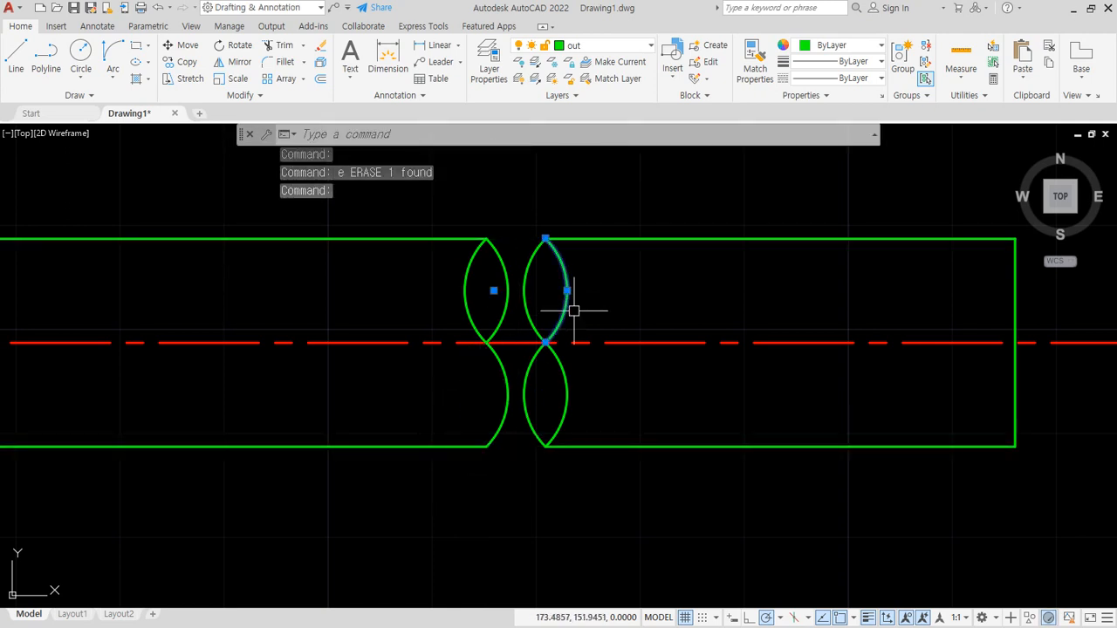
pyautogui.write('e')
pyautogui.press('Return')
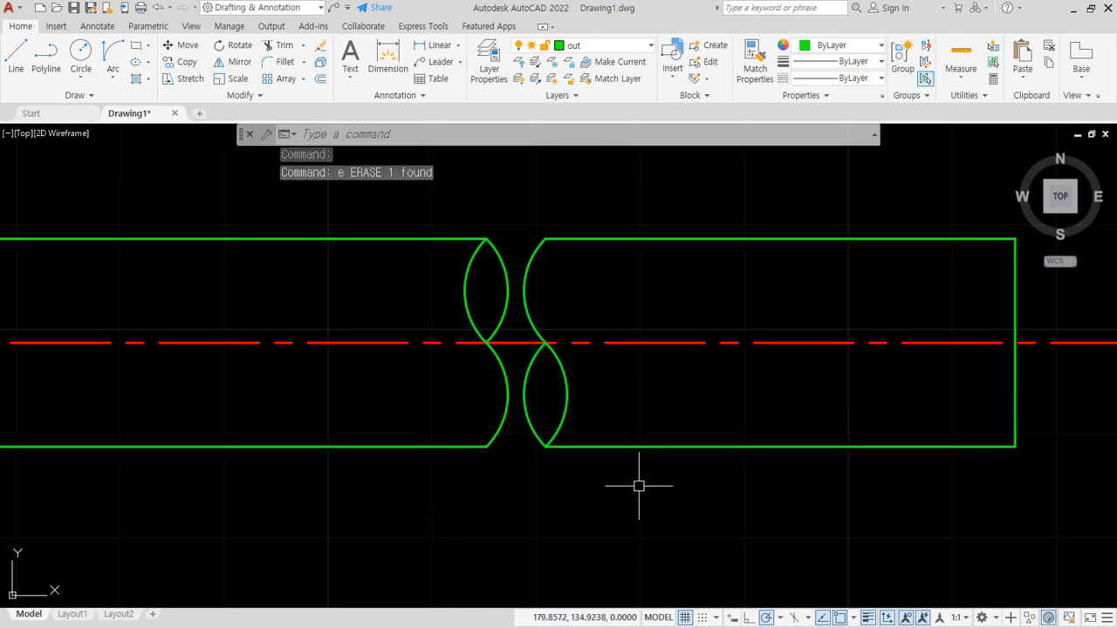
# - Stretch the right break arcs and attached edge ends slightly to the right to widen the gap
pyautogui.write('s')
pyautogui.press('Return')
pyautogui.click(606, 190)
pyautogui.click(487, 534)
pyautogui.press('Return')
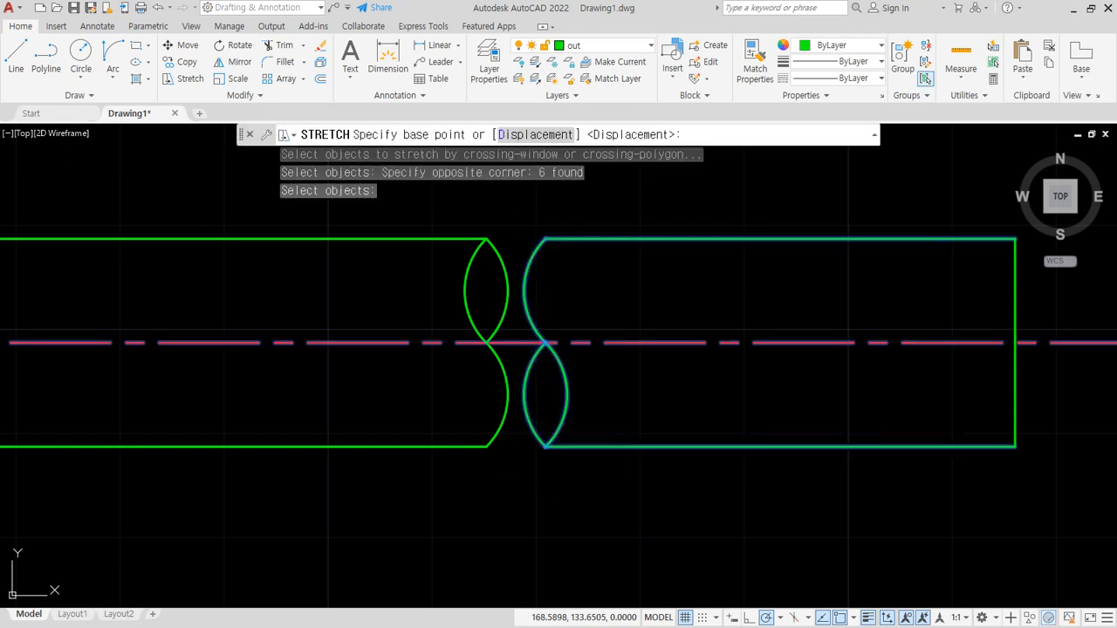
pyautogui.click(528, 511)
pyautogui.click(544, 511)
pyautogui.scroll(-2, 417, 464)
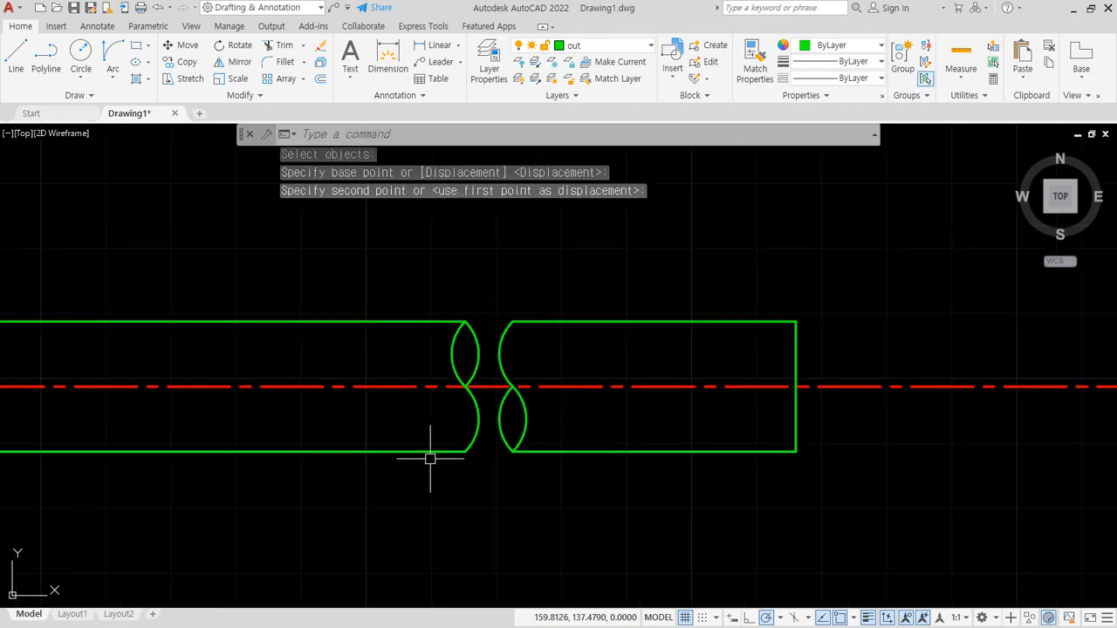
pyautogui.moveTo(429, 456)
pyautogui.mouseDown(button='middle')
pyautogui.moveTo(524, 427)
pyautogui.moveTo(617, 422)
pyautogui.mouseUp(button='middle')
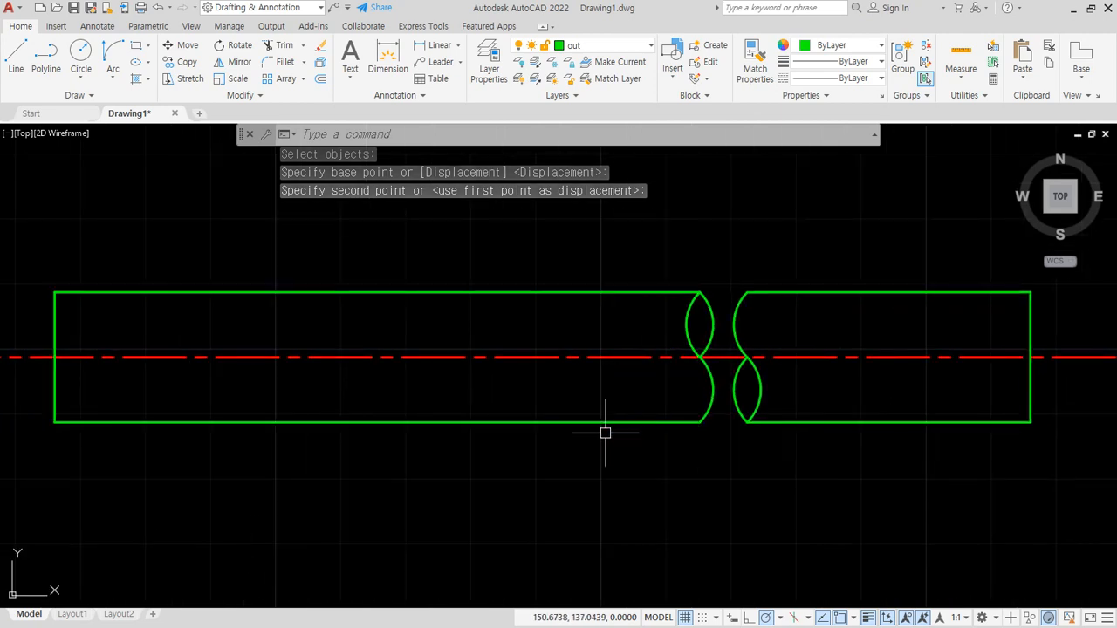
pyautogui.scroll(-1, 610, 421)
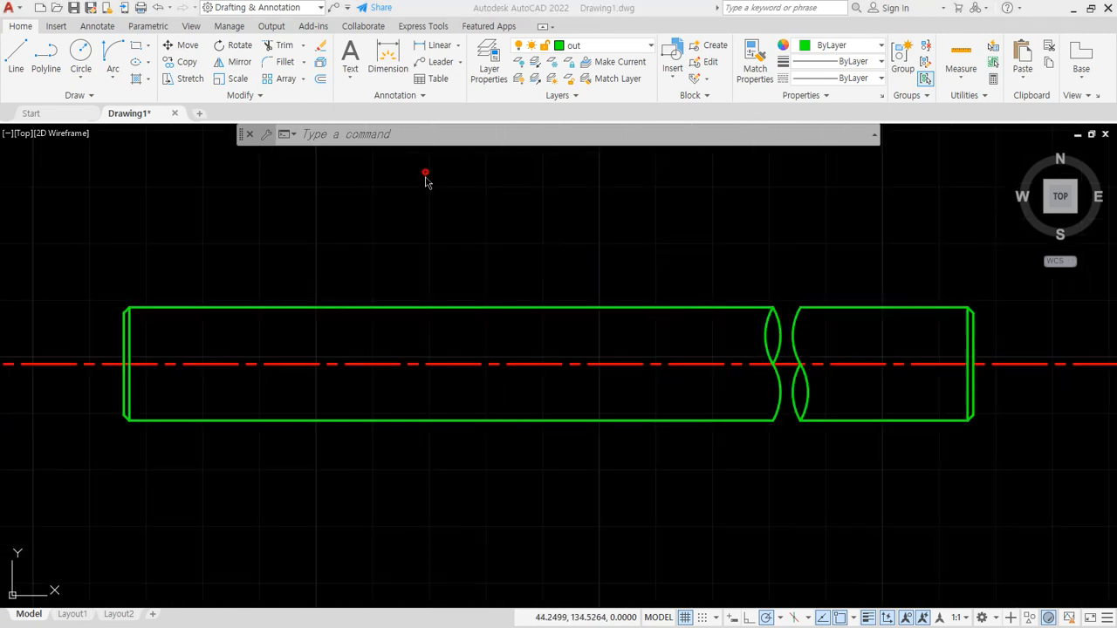
# - Make the dim layer the current layer
pyautogui.click(103, 29)
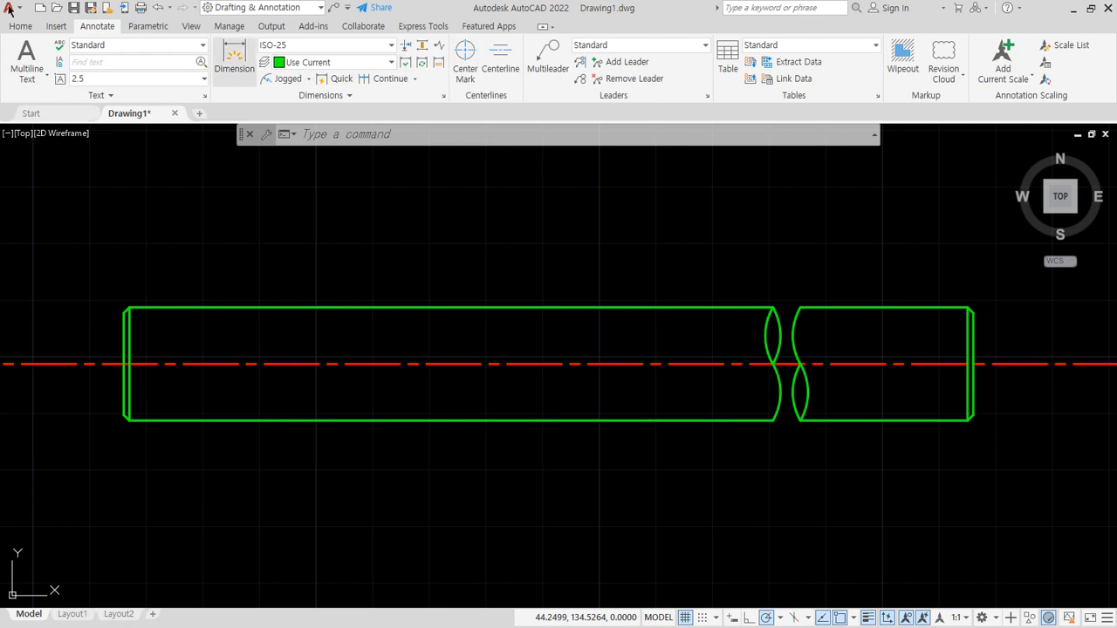
pyautogui.click(21, 27)
pyautogui.click(642, 46)
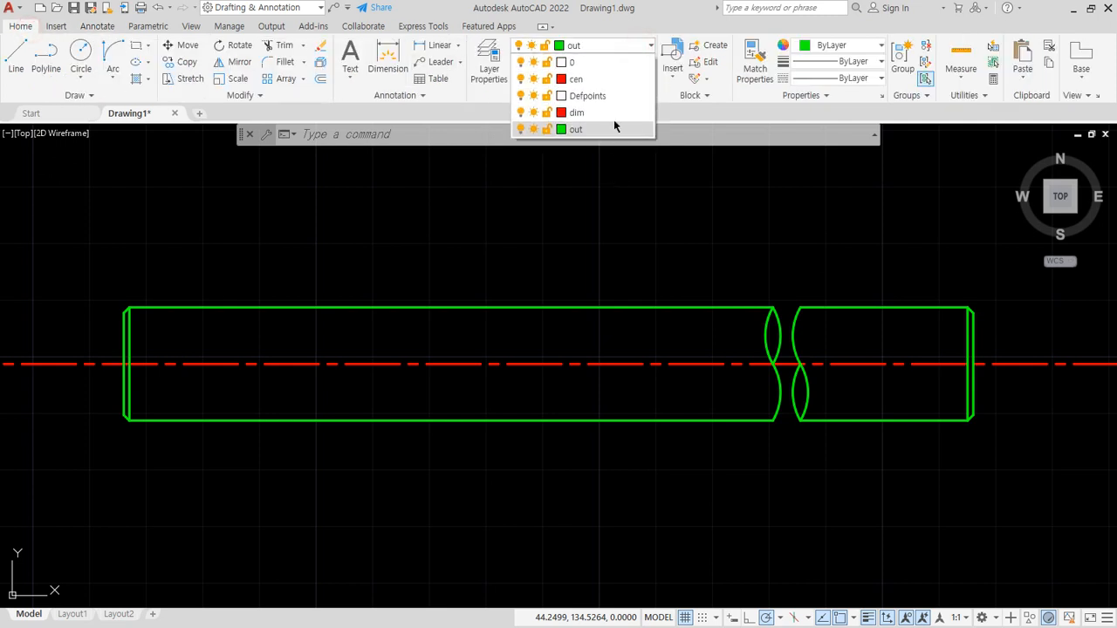
pyautogui.click(611, 117)
# - Add a horizontal linear dimension below the shaft spanning its overall length from the left end to the right end
pyautogui.click(101, 32)
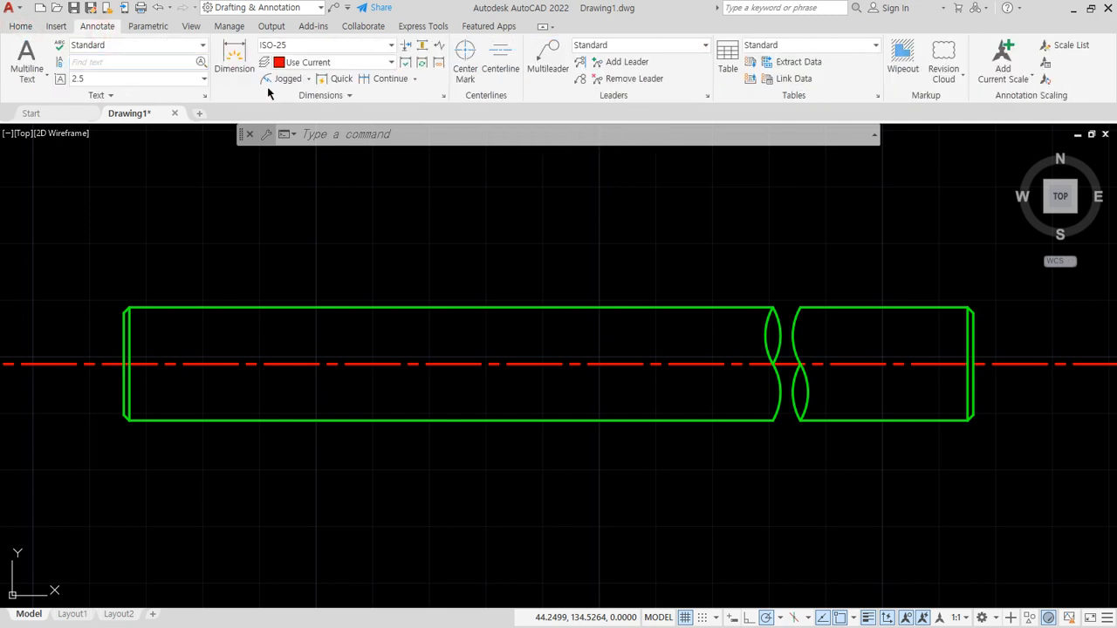
pyautogui.click(312, 79)
pyautogui.click(290, 100)
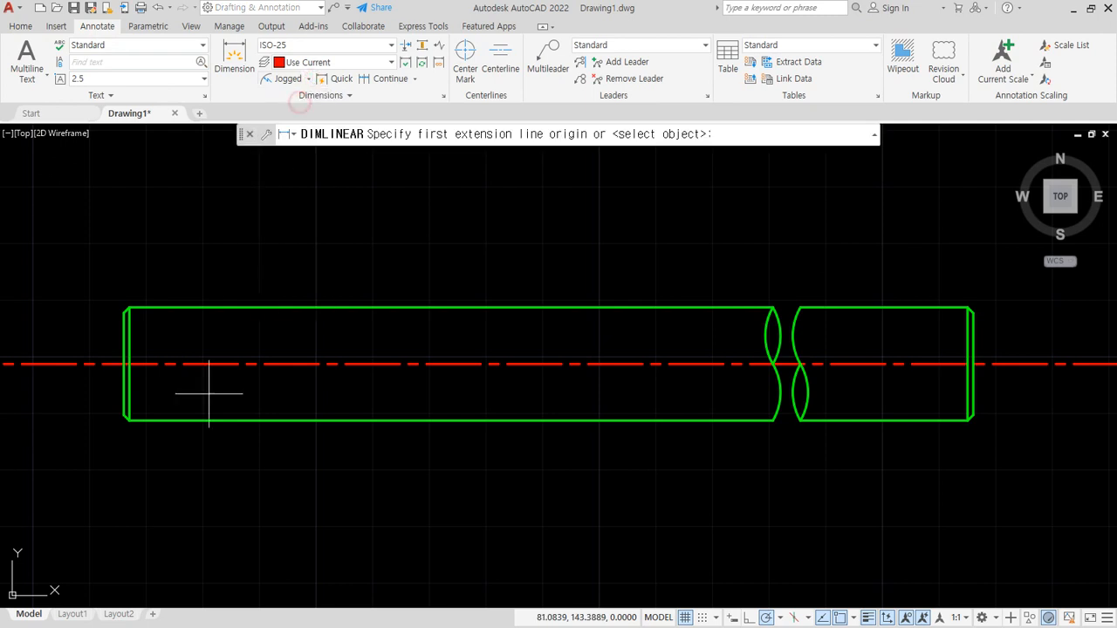
pyautogui.click(119, 421)
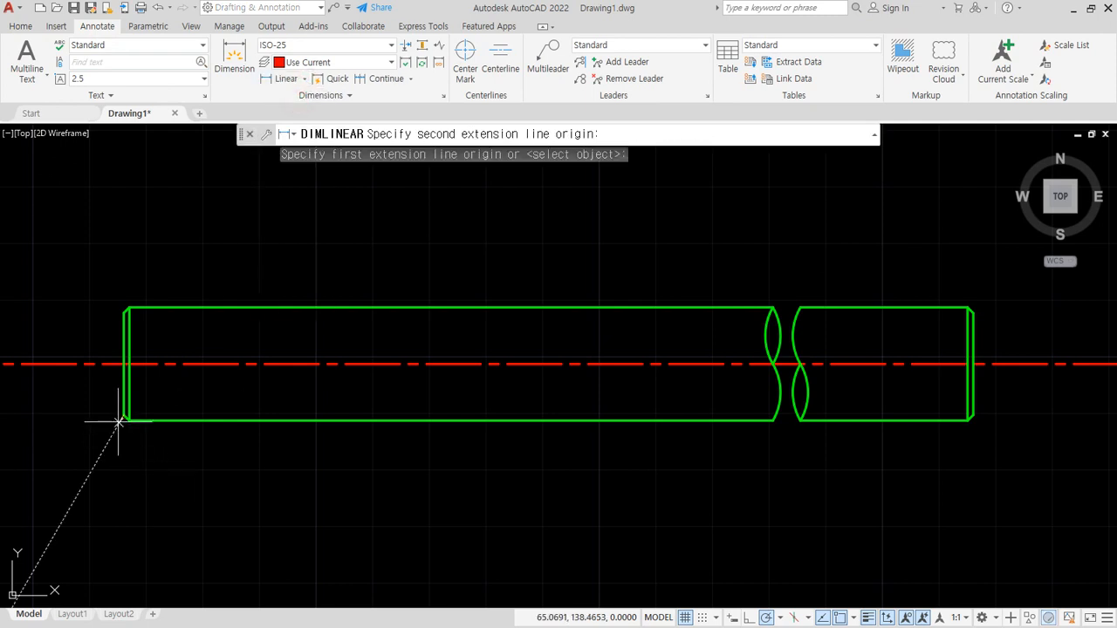
pyautogui.click(972, 420)
pyautogui.click(803, 459)
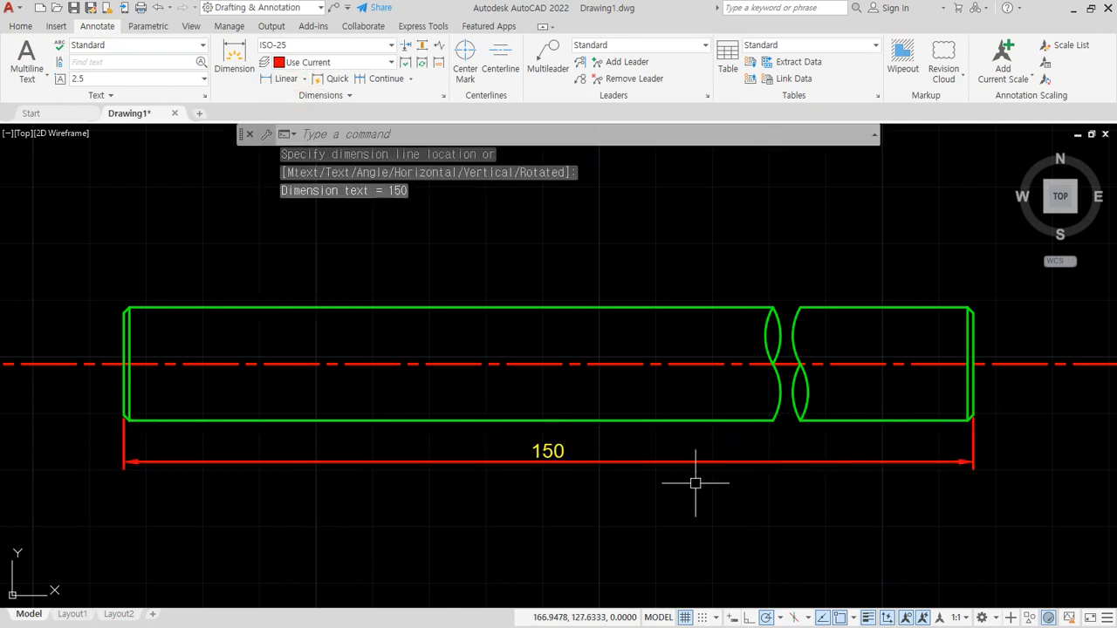
# - Replace the text of the shaft's overall length dimension with 1,500
pyautogui.moveTo(693, 480); pyautogui.dragTo(650, 392, button='middle')
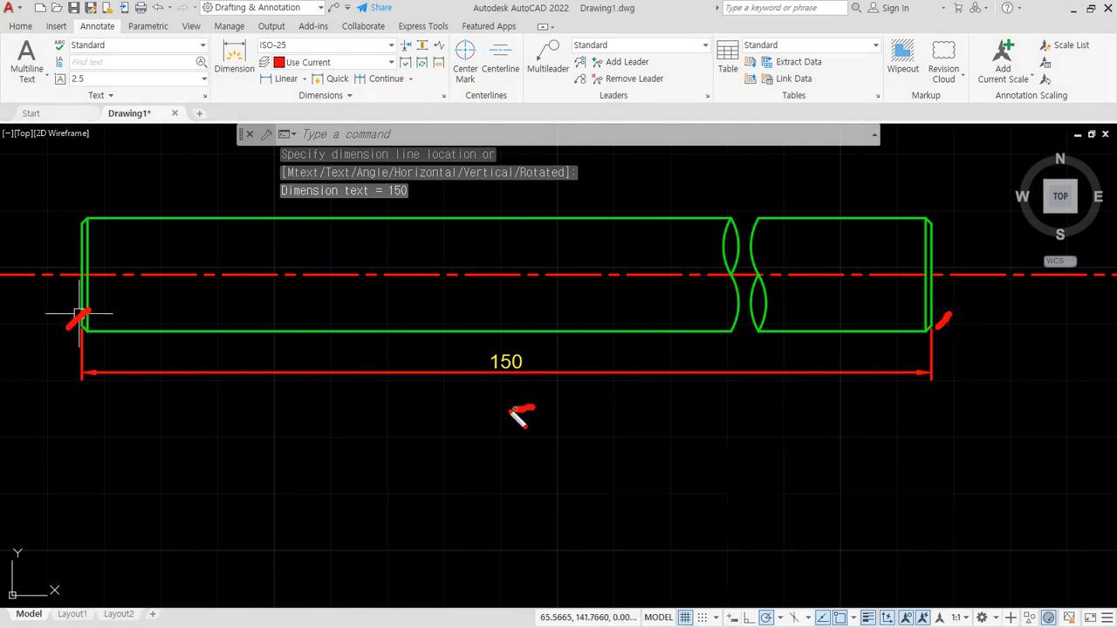
pyautogui.moveTo(518, 417); pyautogui.dragTo(523, 411)
pyautogui.press('Escape')
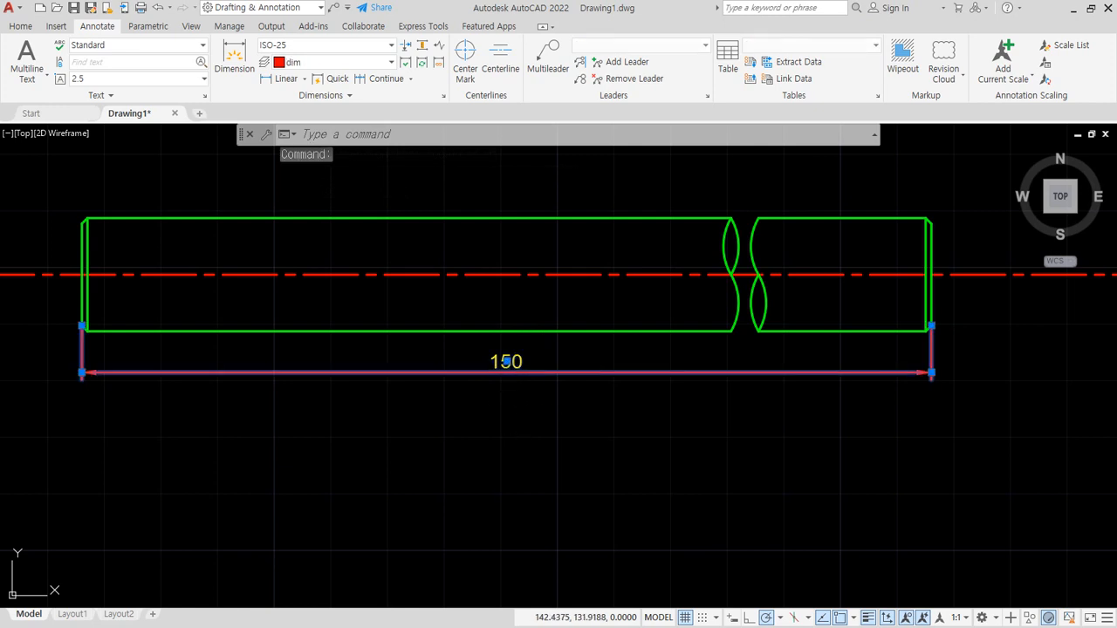
pyautogui.doubleClick(513, 364)
pyautogui.write('1')
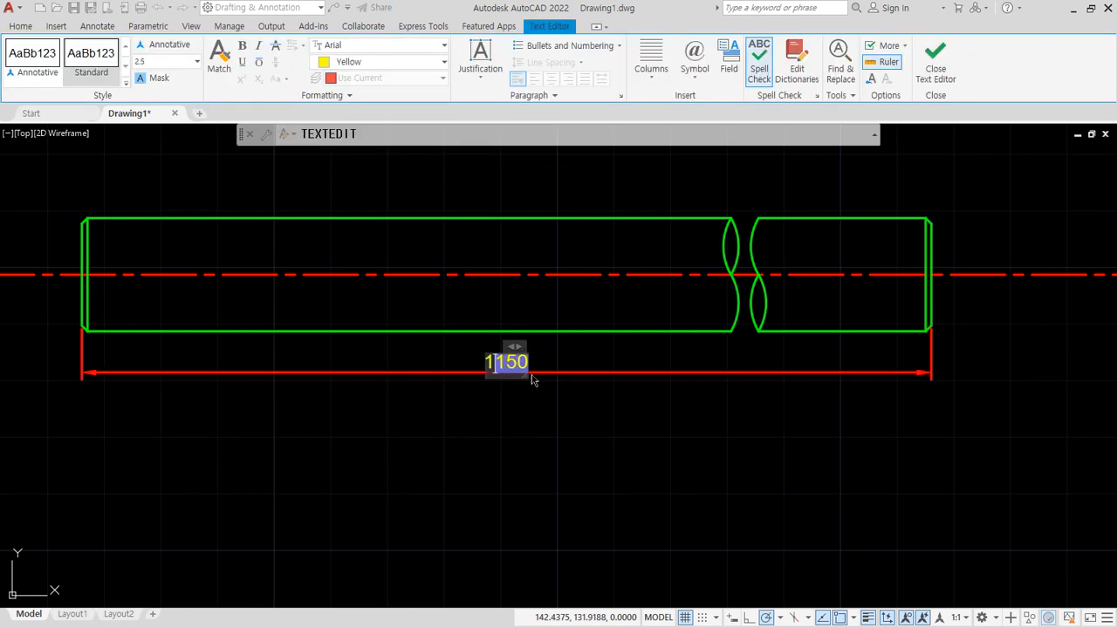
pyautogui.write(',500')
pyautogui.press('Delete')
pyautogui.click(531, 378)
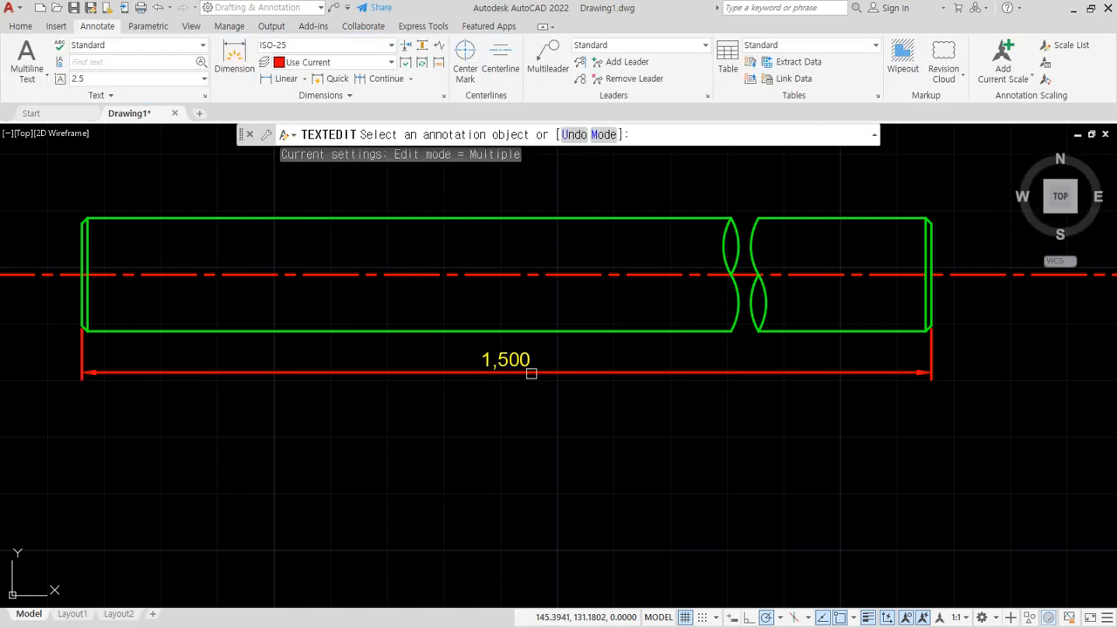
# - Add a jog to the 1,500 dimension line directly below the shaft's break
pyautogui.moveTo(527, 401); pyautogui.dragTo(472, 365)
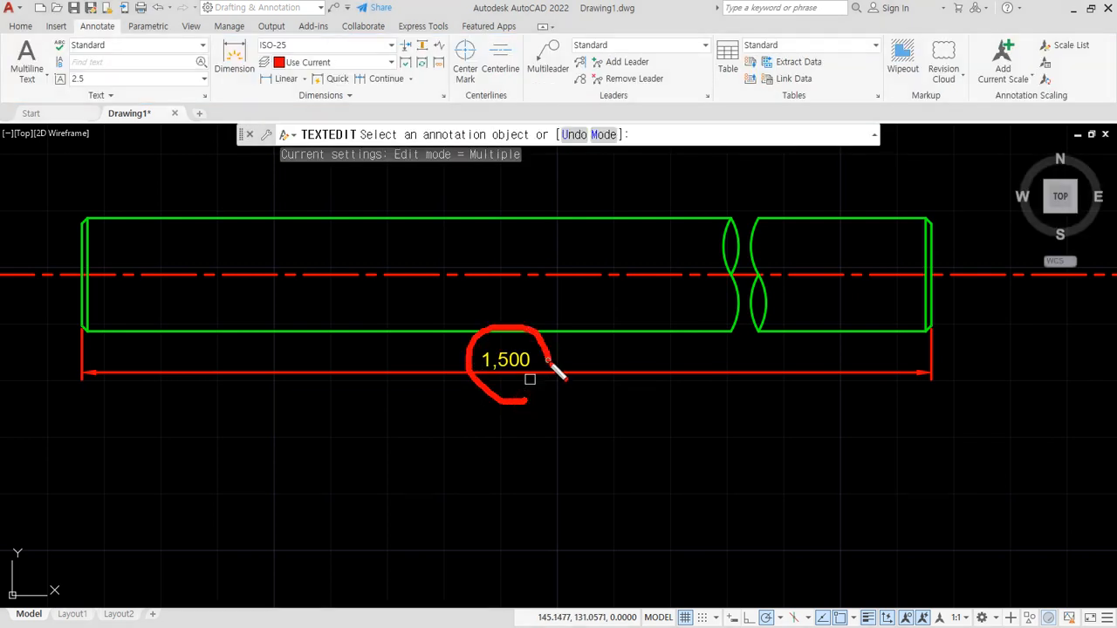
pyautogui.moveTo(911, 377); pyautogui.dragTo(788, 377)
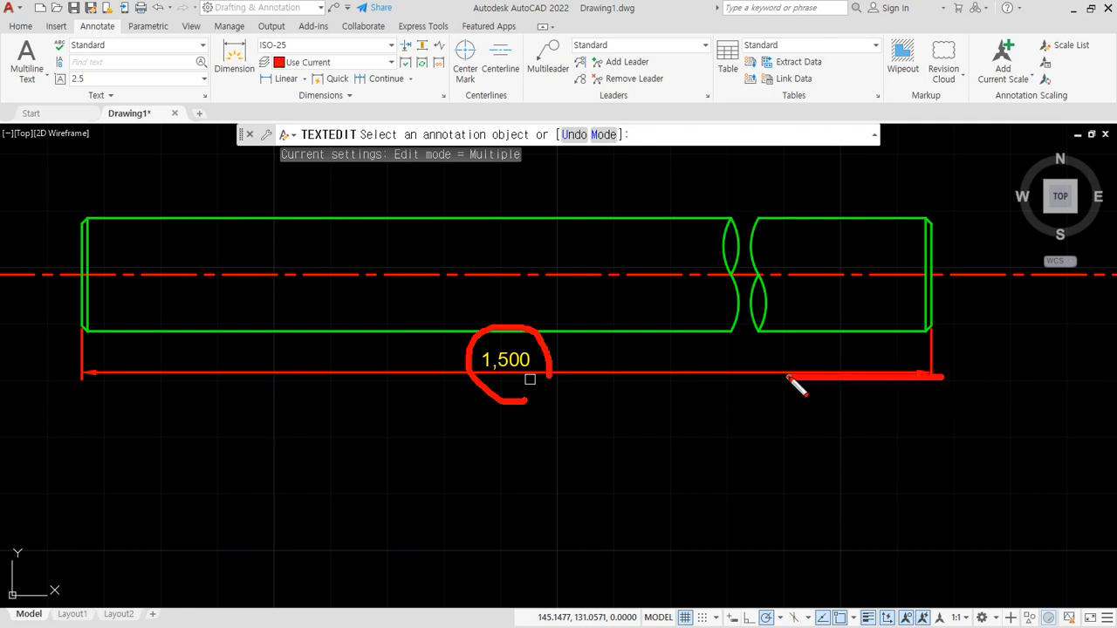
pyautogui.moveTo(732, 420); pyautogui.dragTo(626, 370)
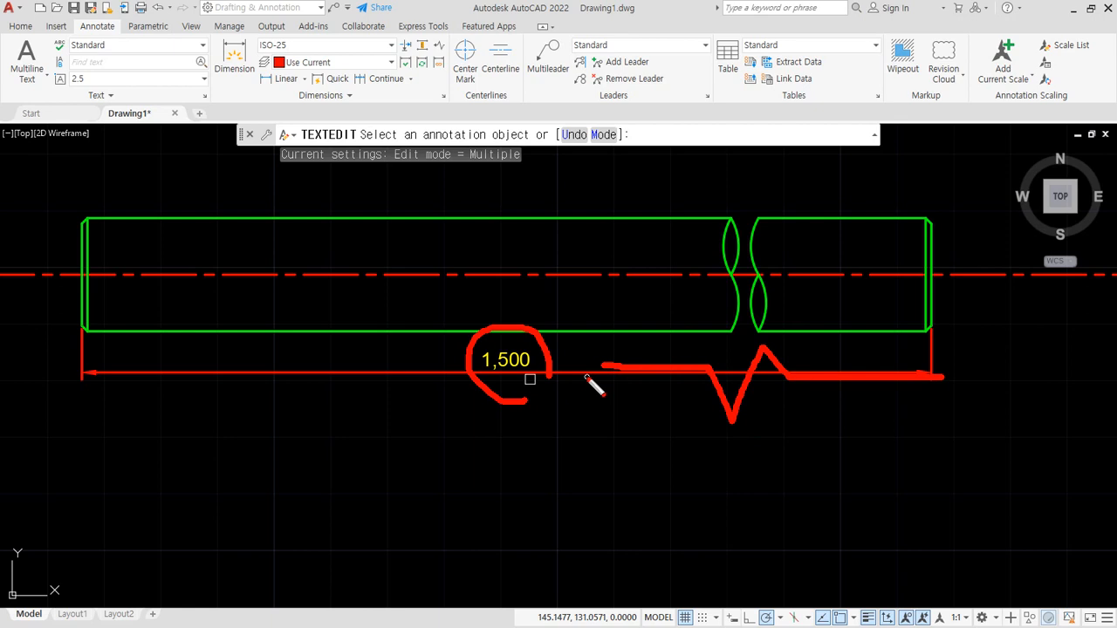
pyautogui.press('Escape')
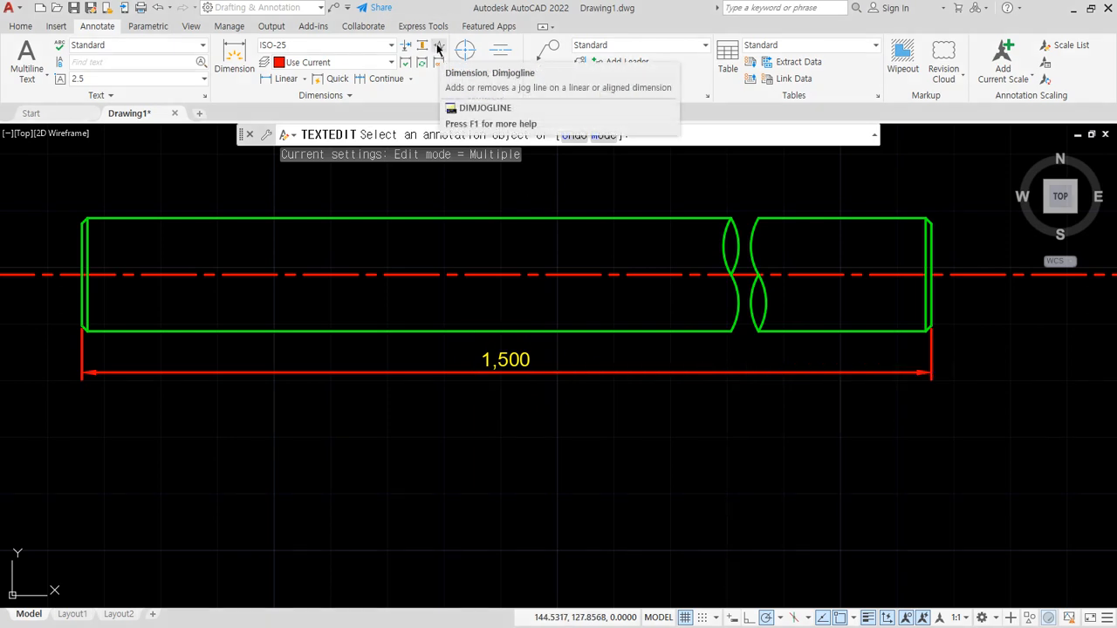
pyautogui.click(438, 47)
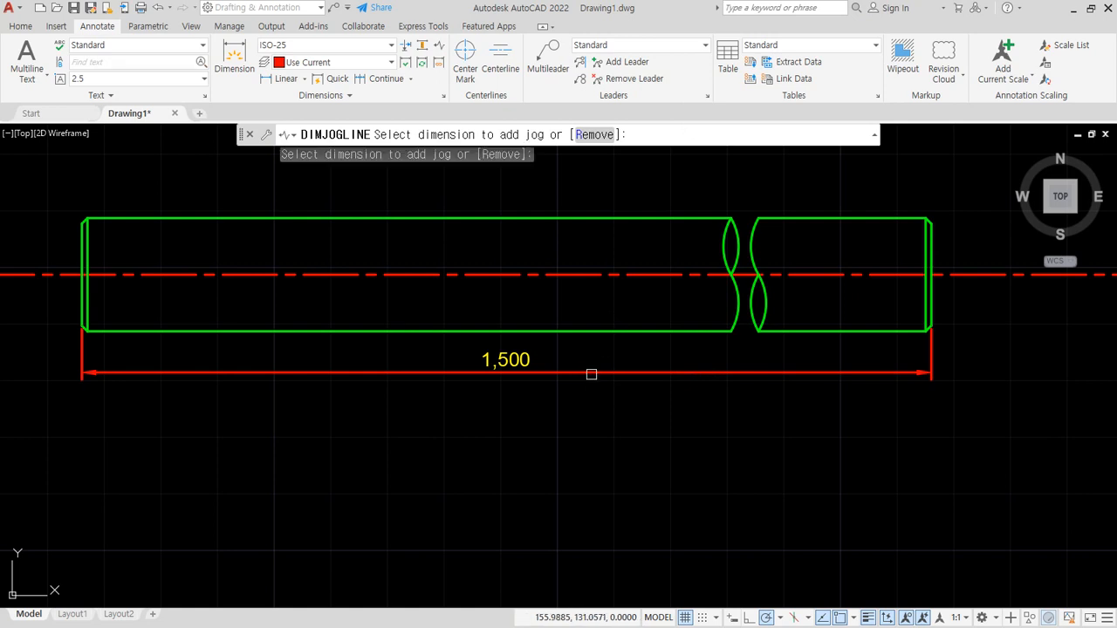
pyautogui.click(591, 375)
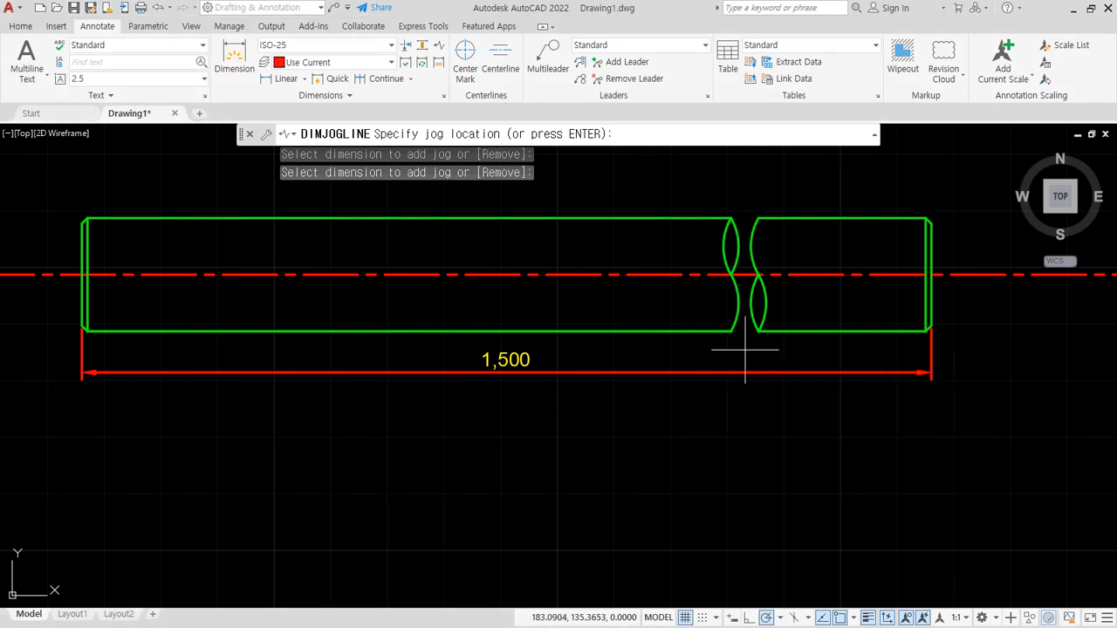
pyautogui.click(755, 416)
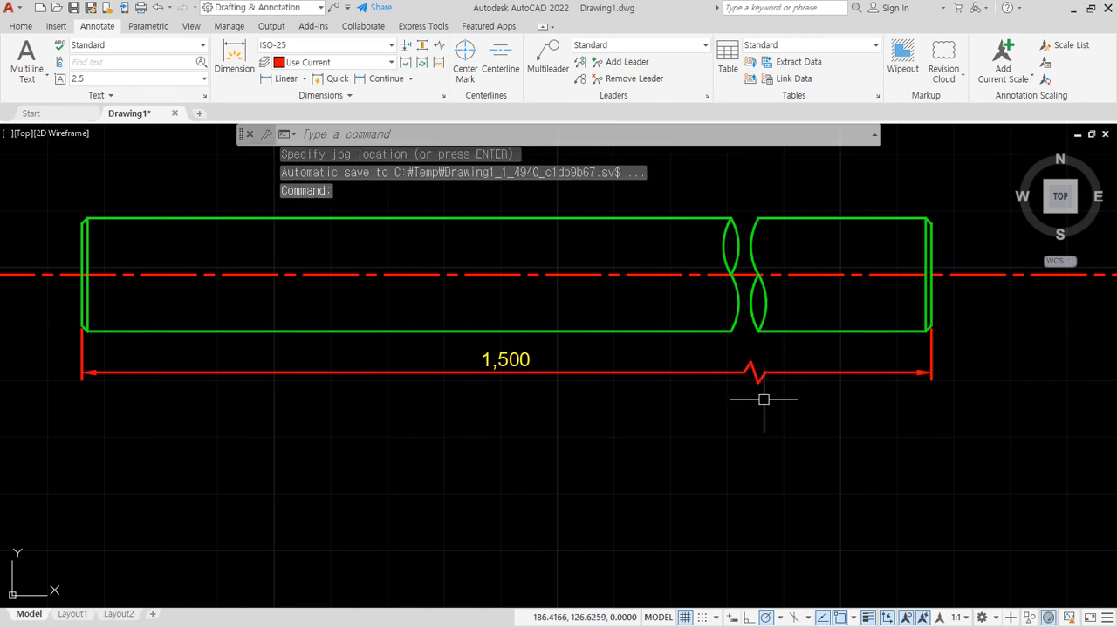
pyautogui.scroll(4, 755, 410)
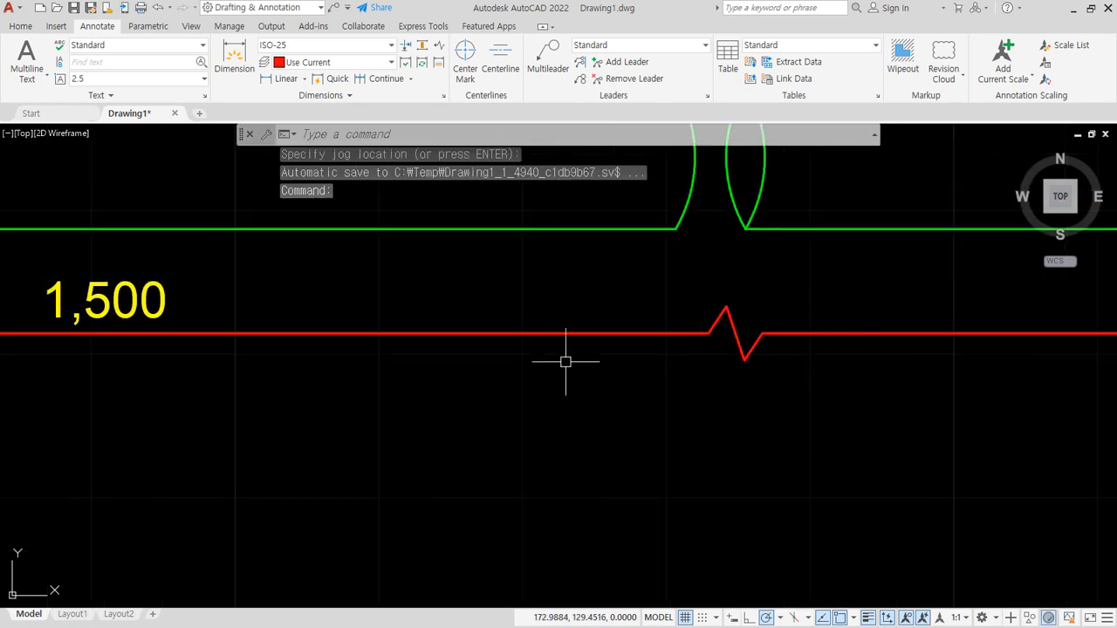
pyautogui.scroll(-4, 681, 361)
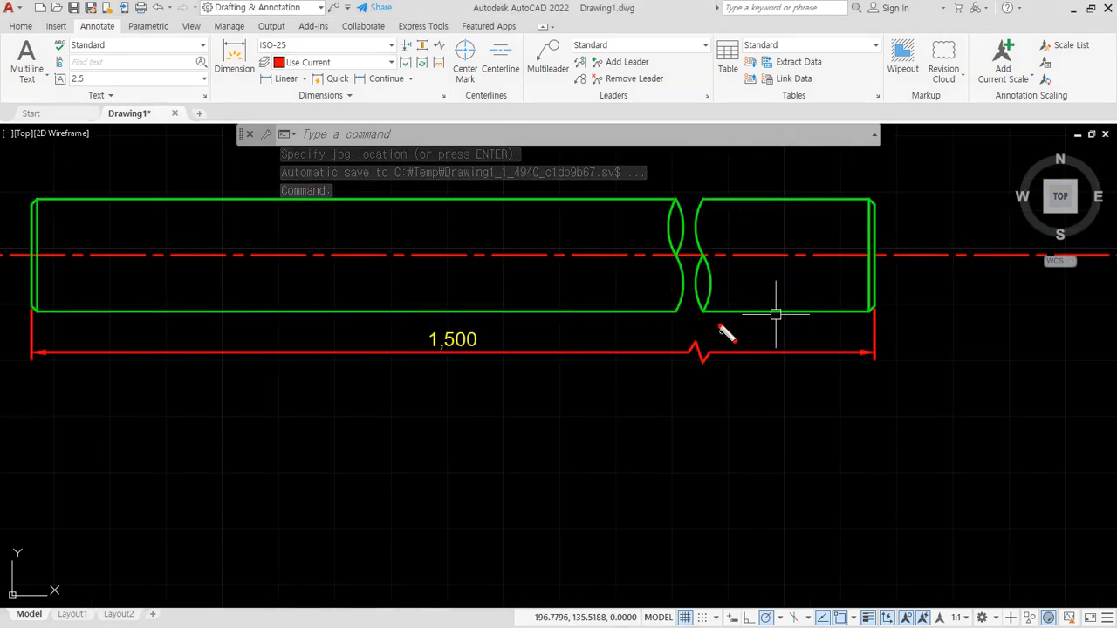
pyautogui.moveTo(621, 267); pyautogui.dragTo(704, 306)
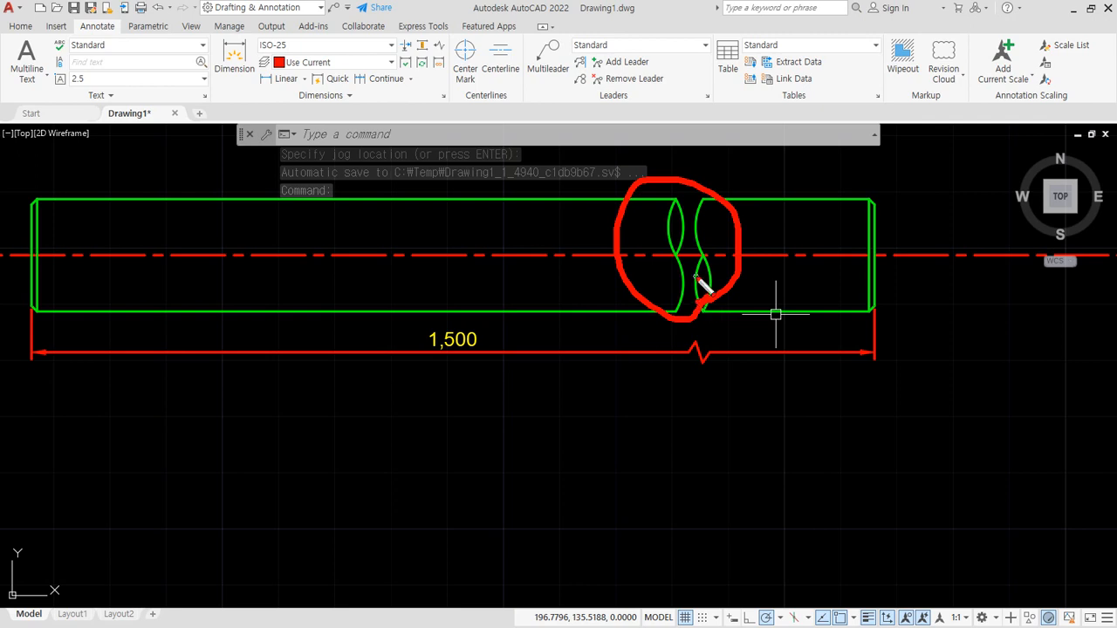
pyautogui.moveTo(646, 375); pyautogui.dragTo(725, 366)
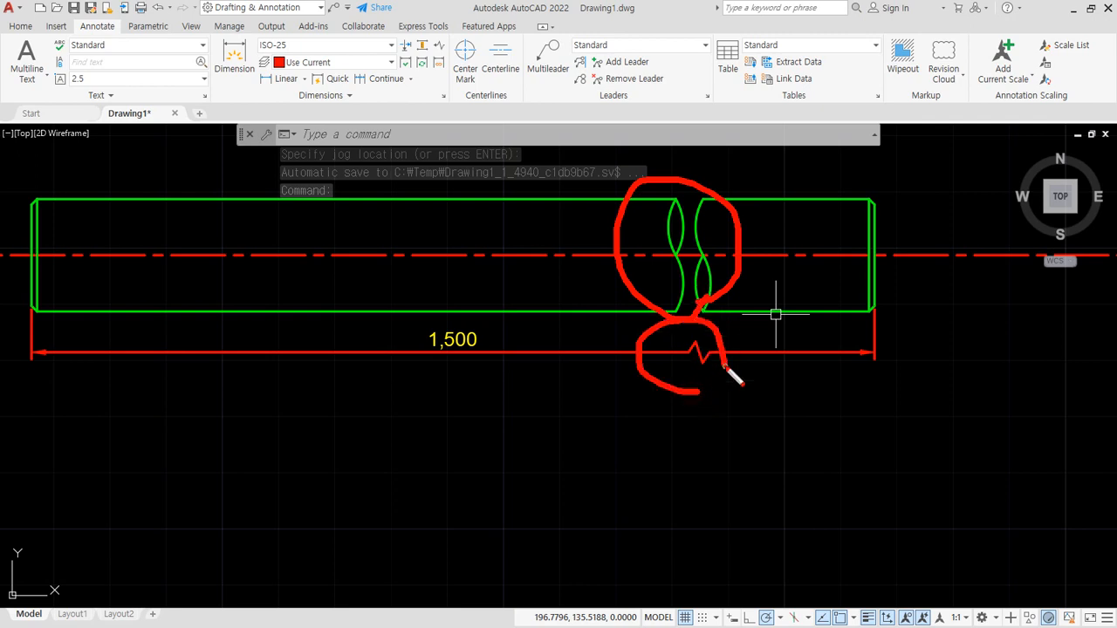
pyautogui.press('Escape')
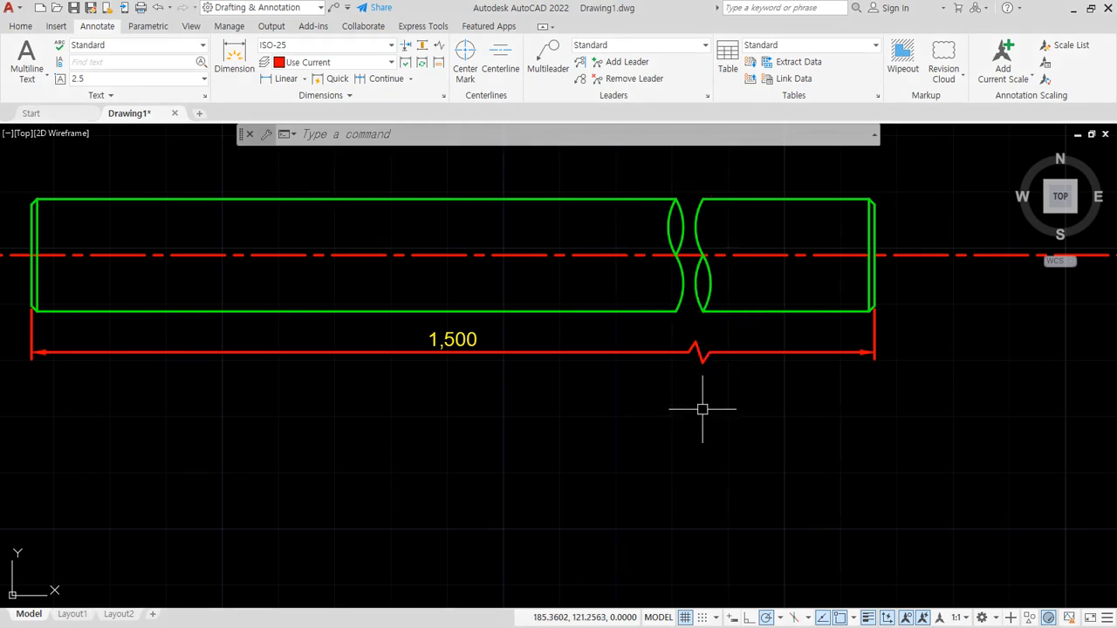
pyautogui.moveTo(704, 404); pyautogui.dragTo(767, 488, button='middle')
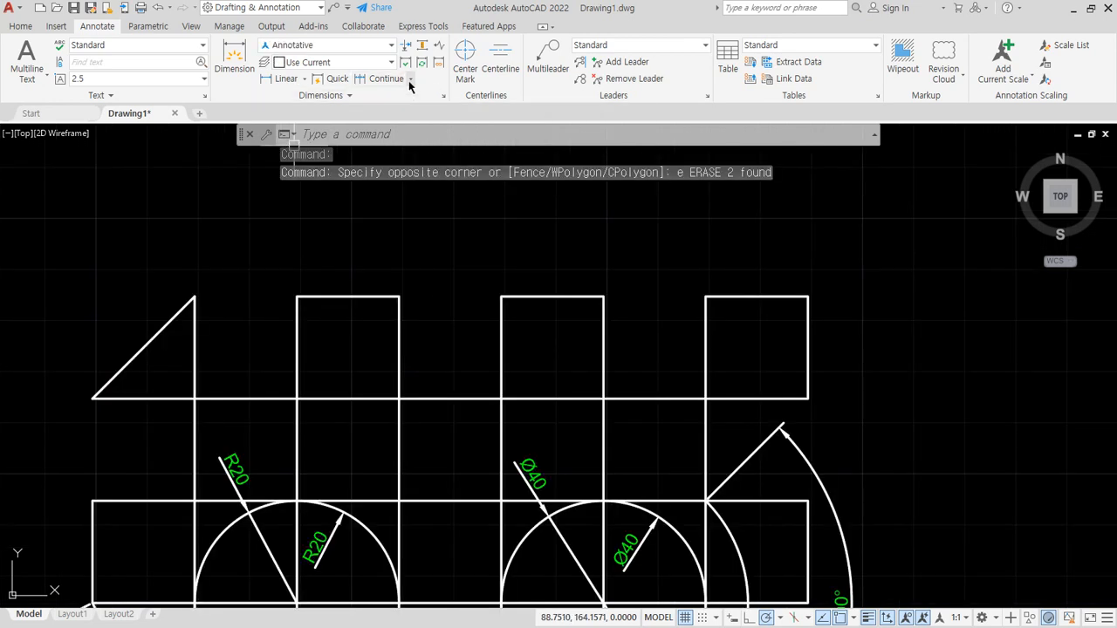
pyautogui.click(410, 80)
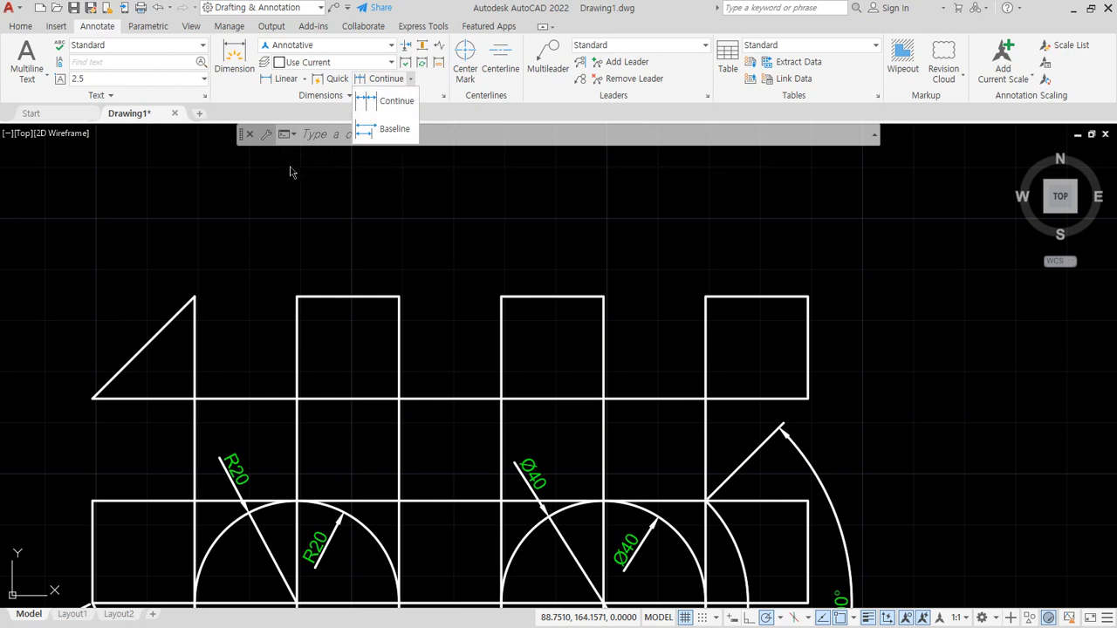
# - Add linear dimensions above the profile for the triangle's width and the gap to the first upper square, with their dimension lines level
pyautogui.click(92, 398)
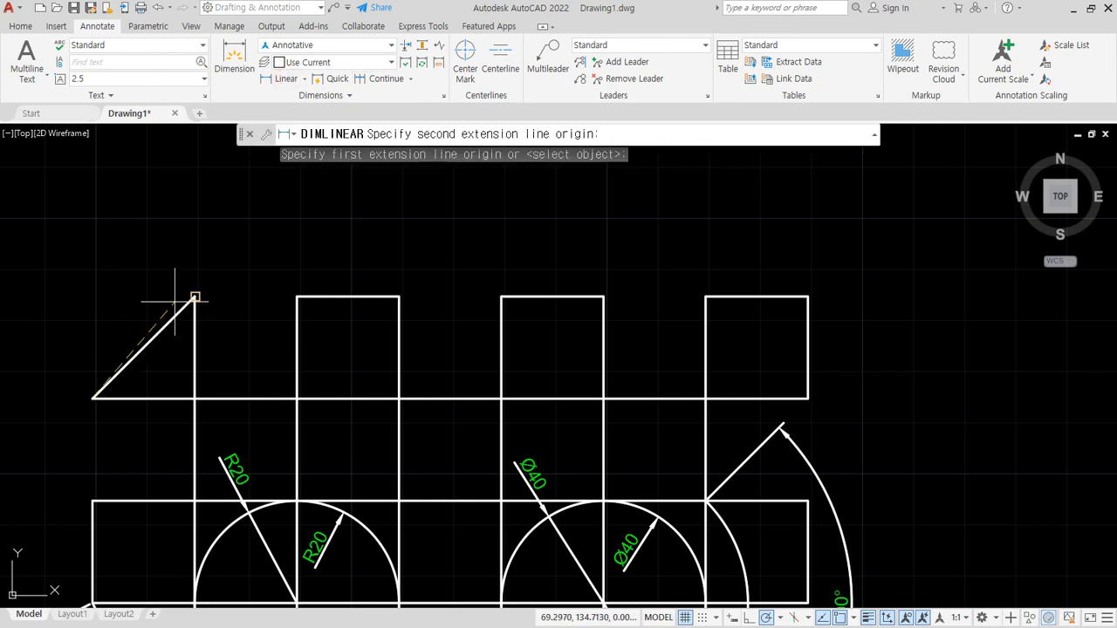
pyautogui.click(194, 297)
pyautogui.click(166, 259)
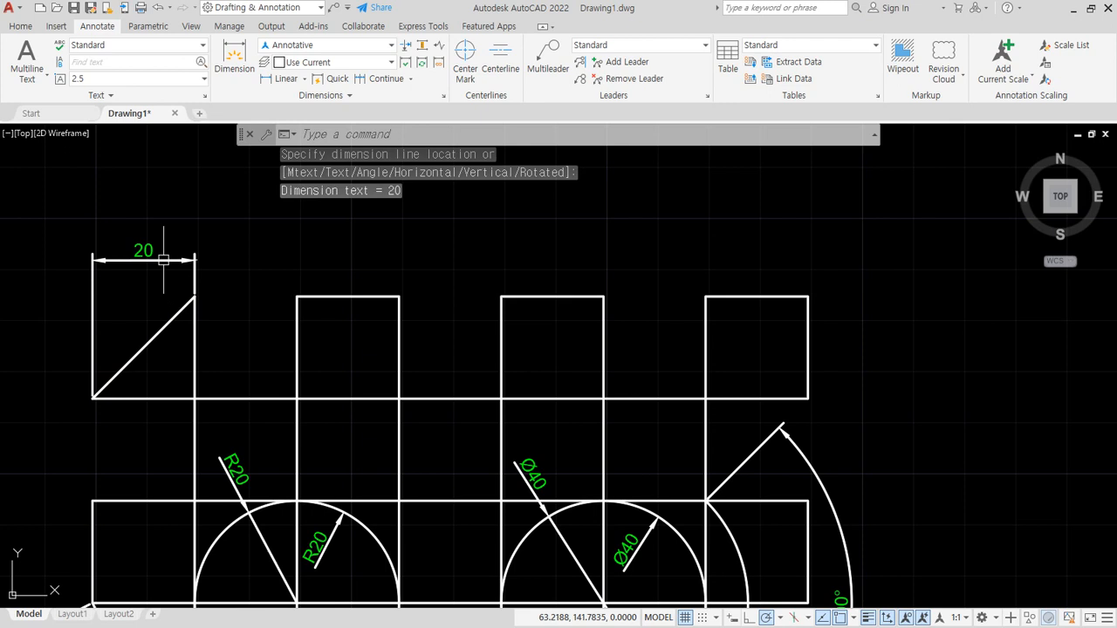
pyautogui.click(286, 78)
pyautogui.click(195, 297)
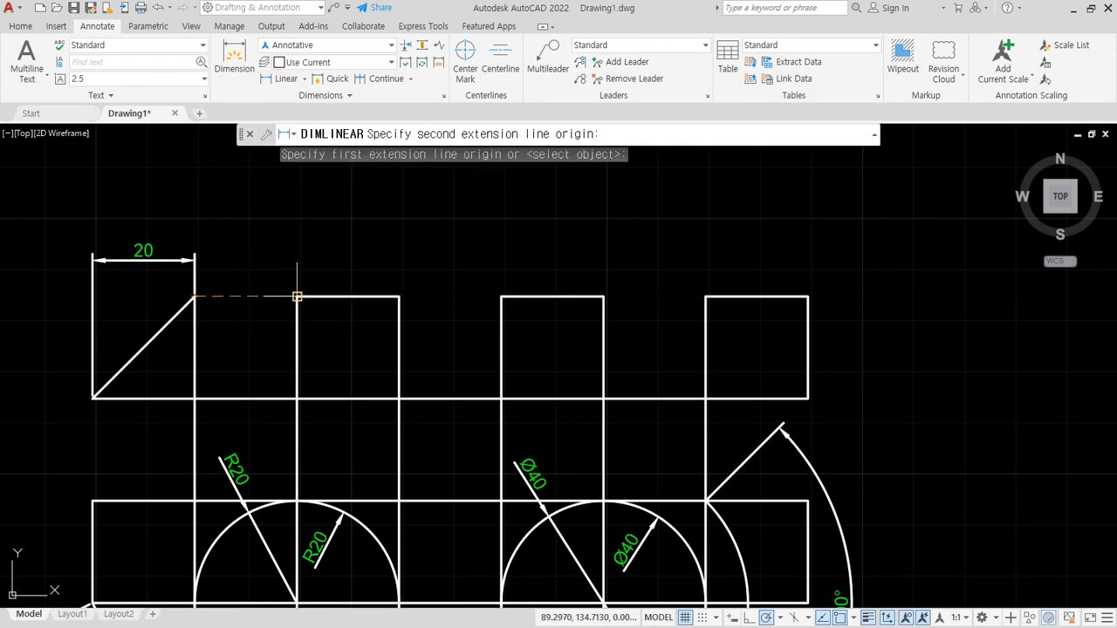
pyautogui.click(297, 297)
pyautogui.click(196, 259)
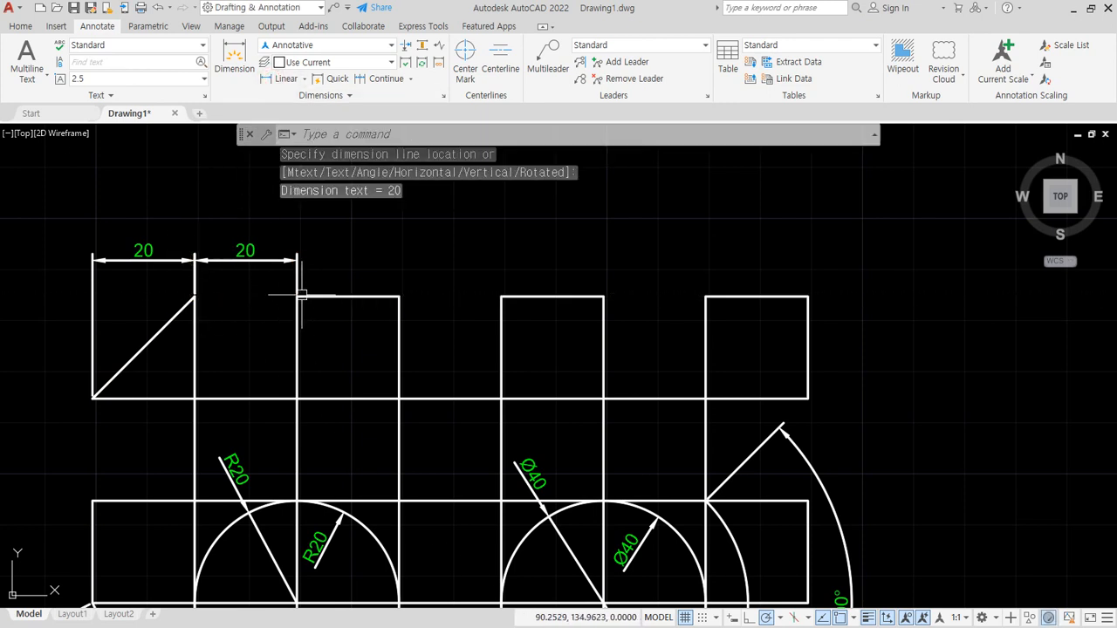
# - Add linear dimensions in the same row for the first upper square's width and the gap to the second square
pyautogui.press('Return')
pyautogui.click(296, 297)
pyautogui.click(398, 296)
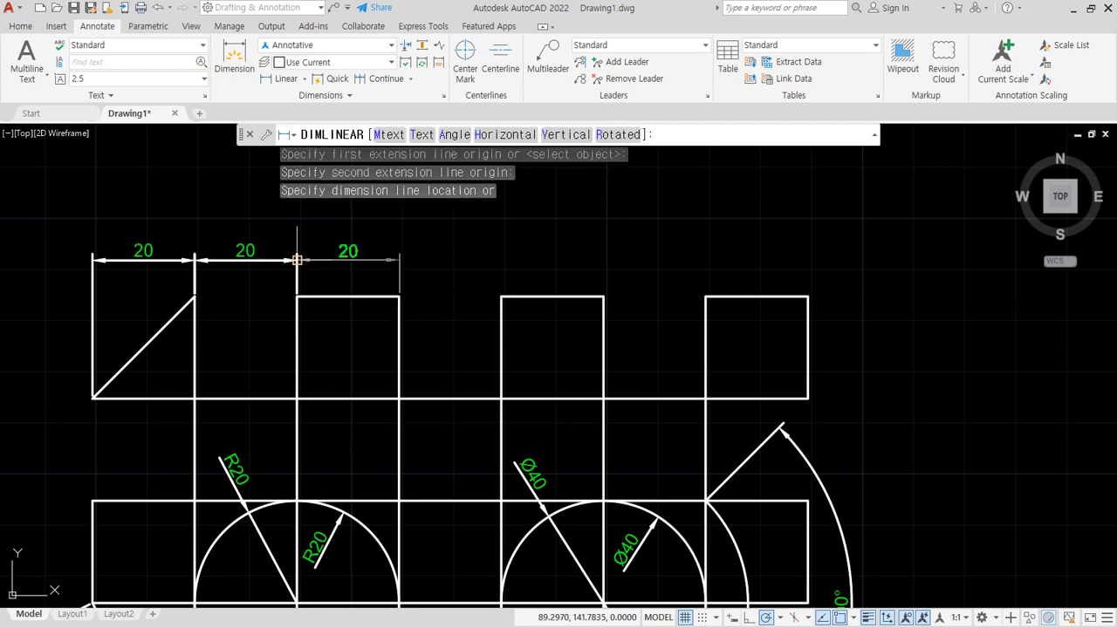
pyautogui.click(296, 259)
pyautogui.press('Return')
pyautogui.click(399, 297)
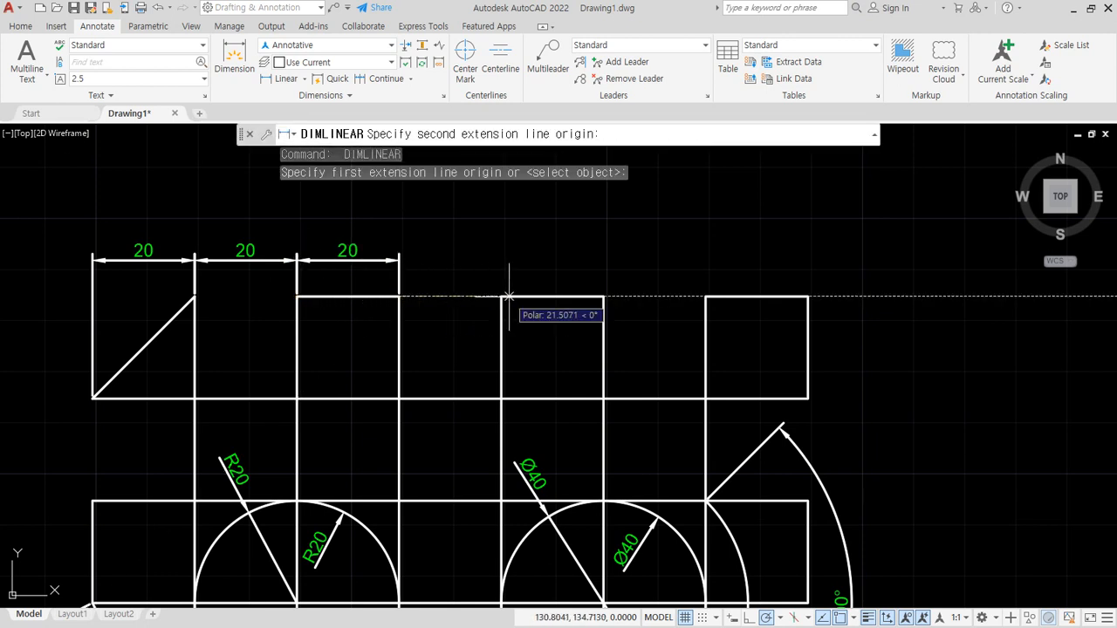
pyautogui.click(501, 296)
pyautogui.click(399, 259)
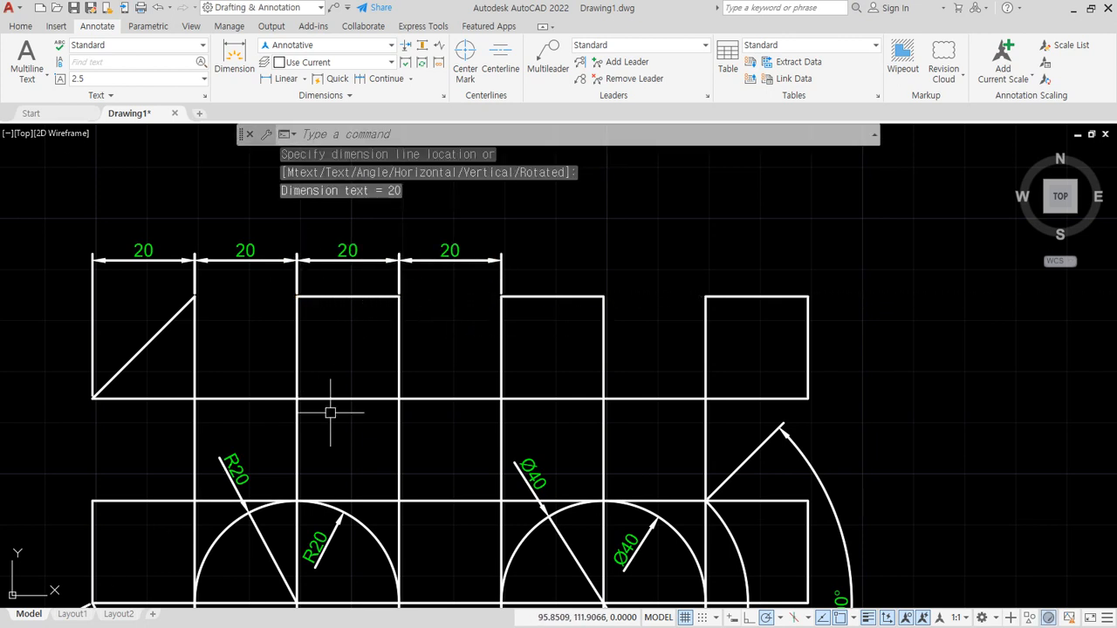
# - Erase all four linear dimensions in the row above the profile
pyautogui.click(523, 237)
pyautogui.click(96, 249)
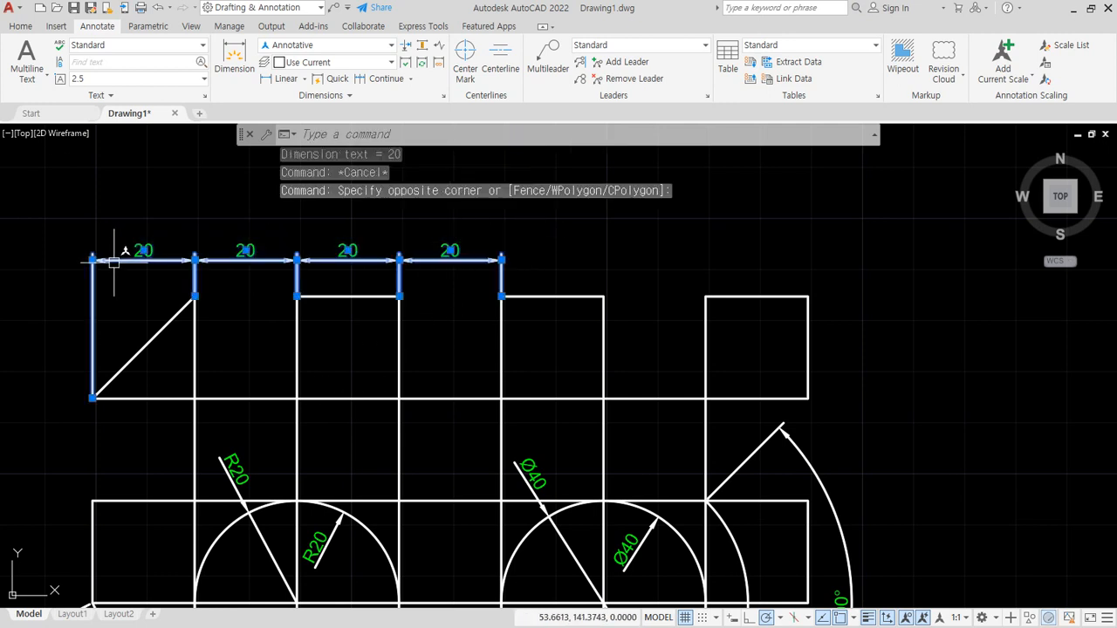
pyautogui.write('e')
pyautogui.press('Return')
# - Add a horizontal linear dimension above the upper-left triangle between its lower-left corner and its apex
pyautogui.click(281, 79)
pyautogui.click(93, 398)
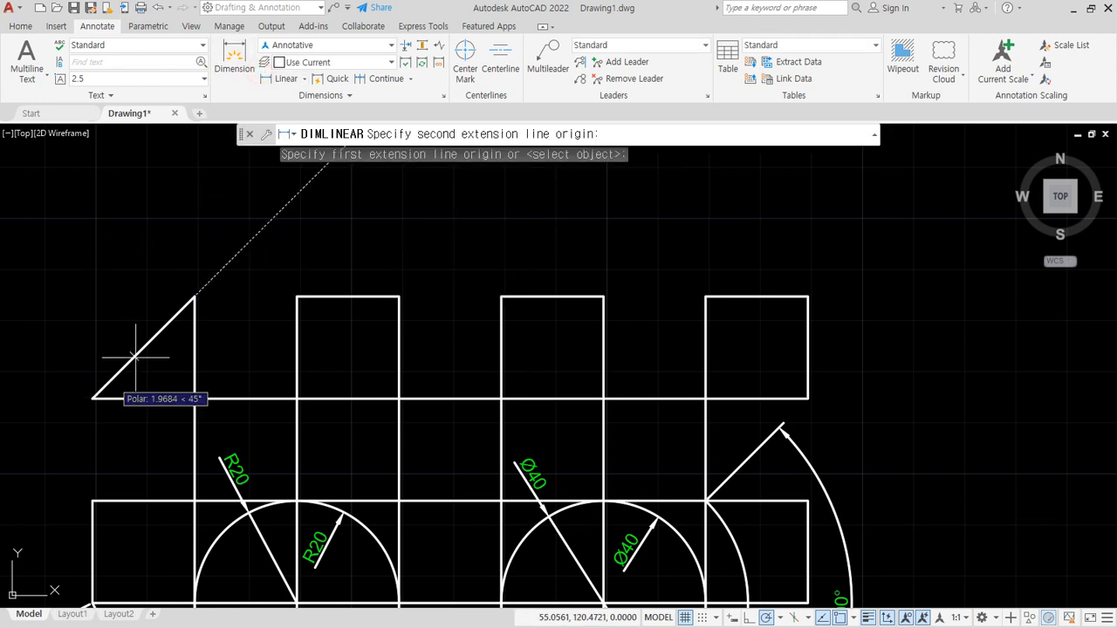
pyautogui.click(193, 299)
pyautogui.click(175, 259)
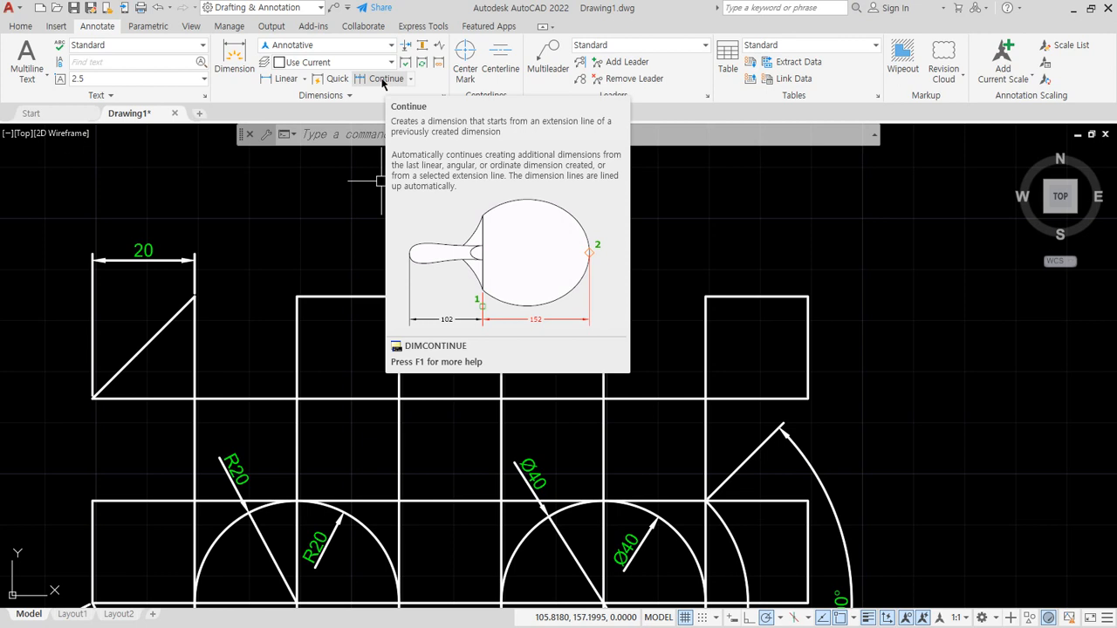
pyautogui.click(304, 79)
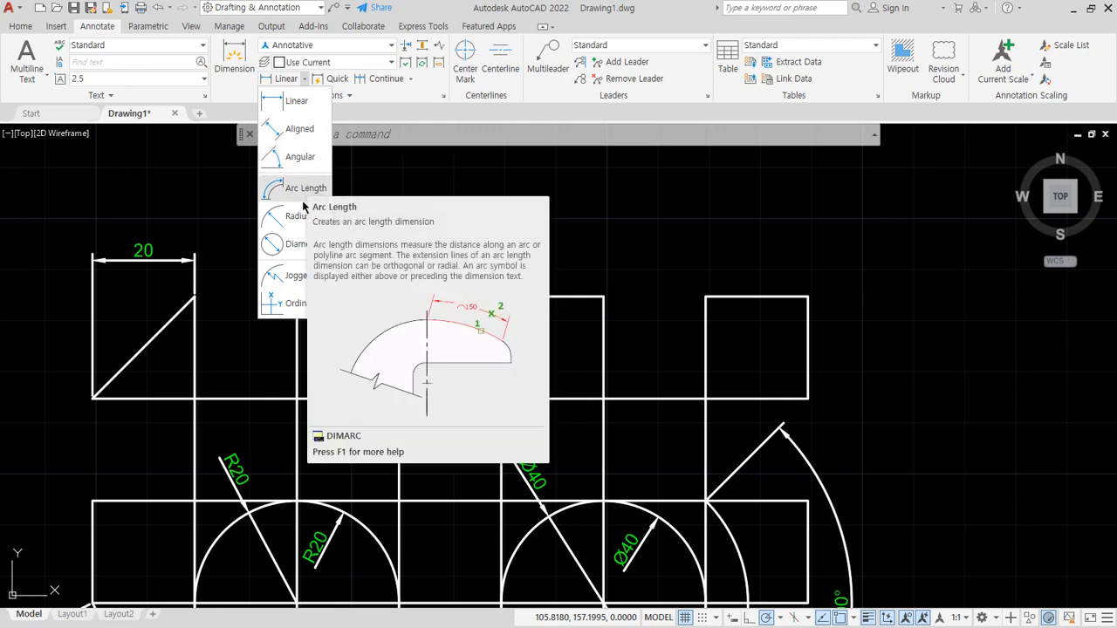
# - Continue the triangle's width dimension across the upper corners of all three squares, ending at the last square's right corner
pyautogui.click(392, 84)
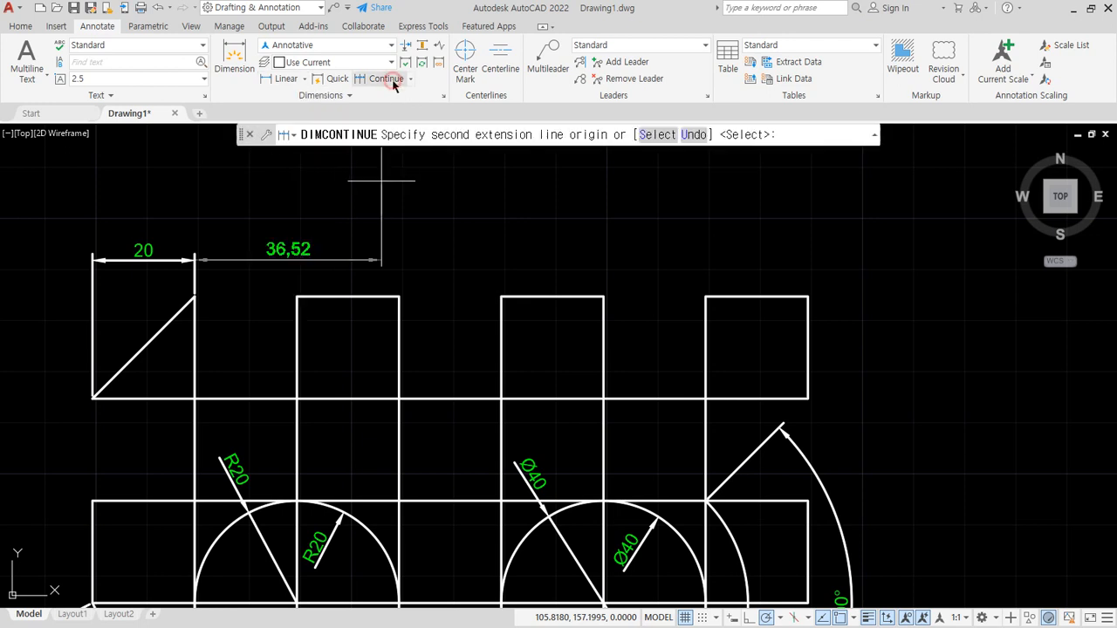
pyautogui.click(296, 297)
pyautogui.click(400, 297)
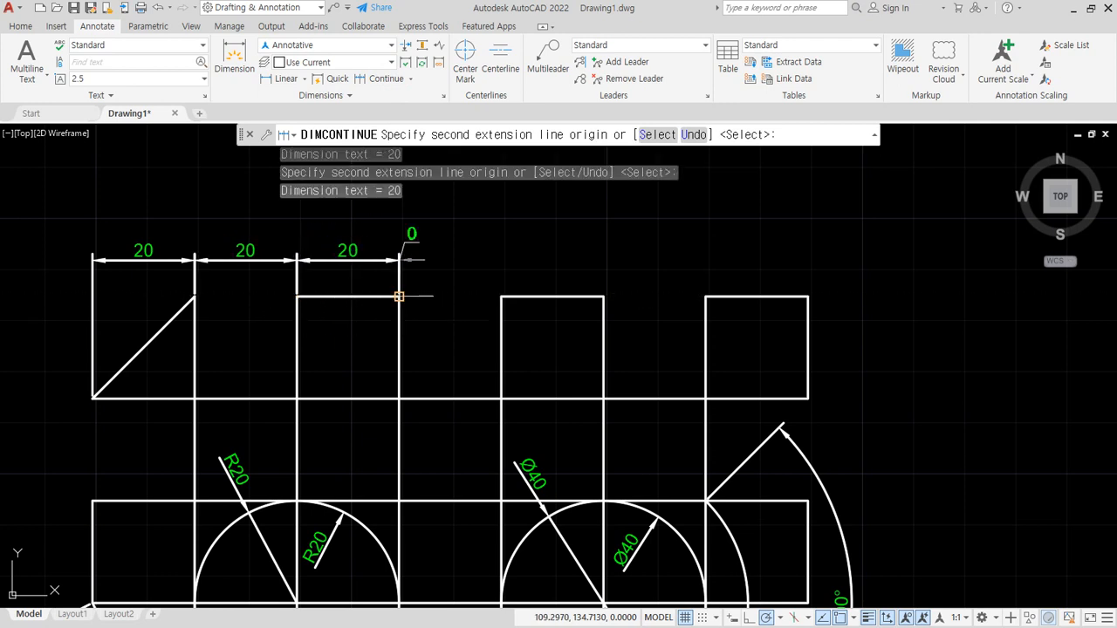
pyautogui.click(502, 296)
pyautogui.click(604, 297)
pyautogui.click(705, 297)
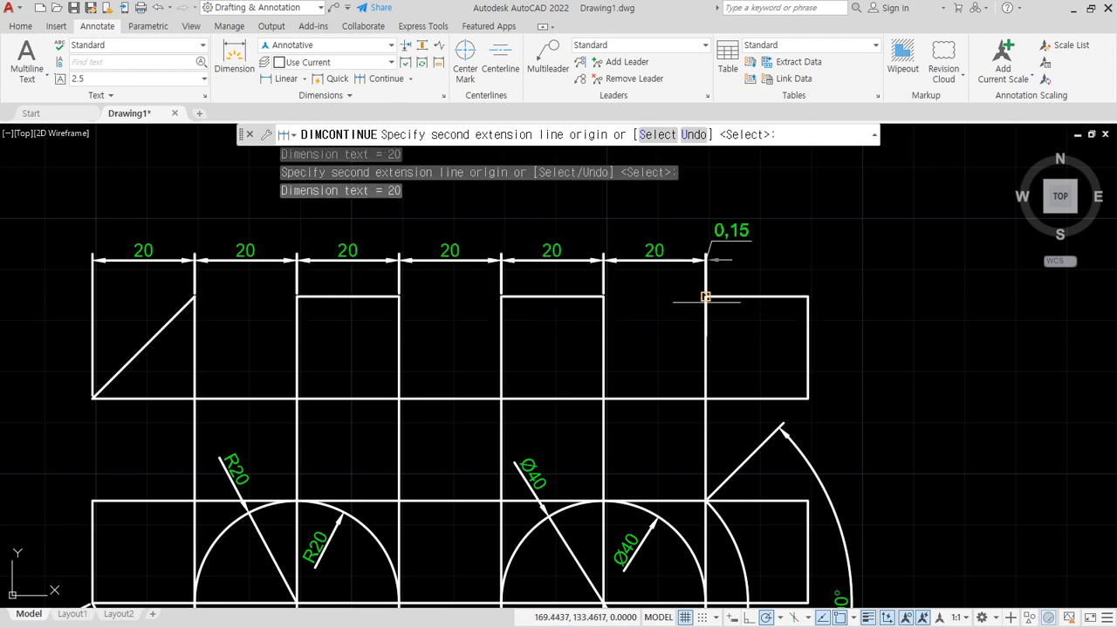
pyautogui.click(808, 297)
pyautogui.press('Return')
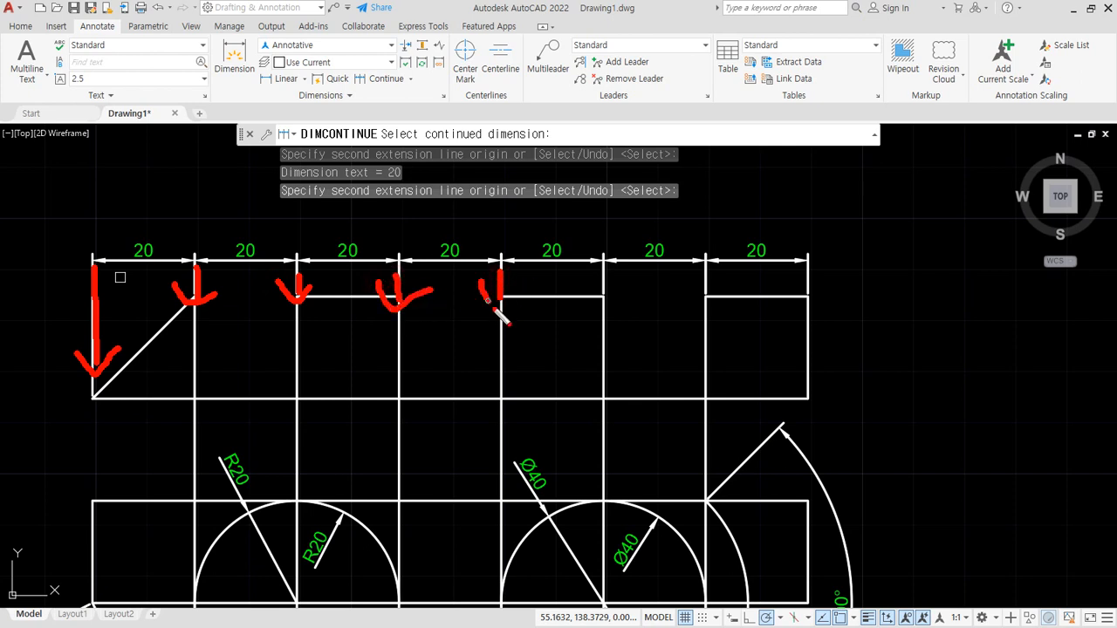
pyautogui.press('Escape')
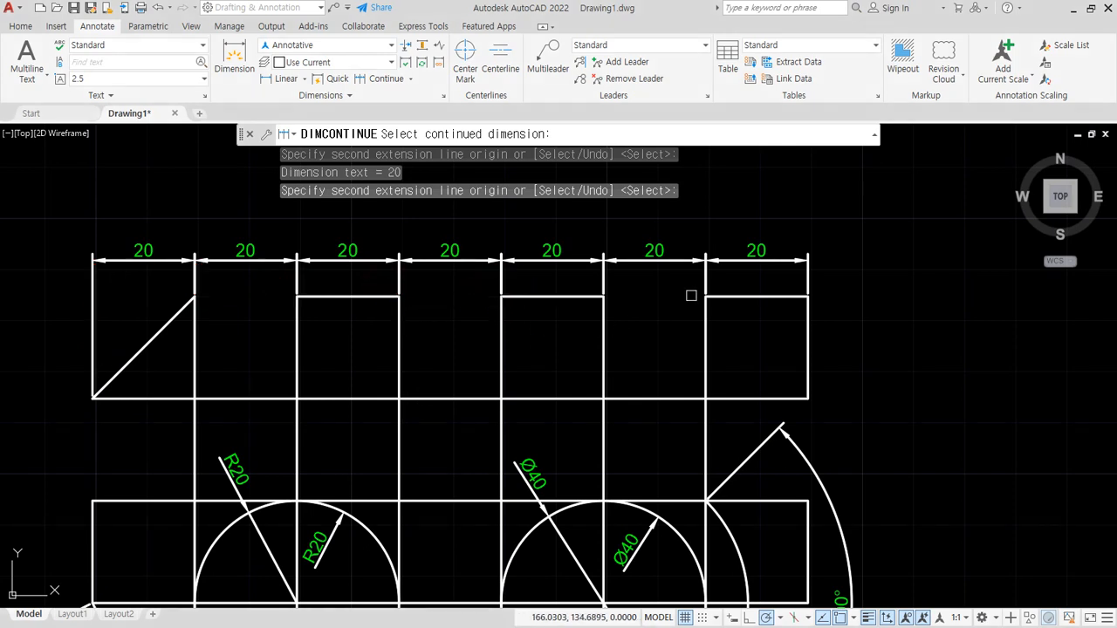
pyautogui.press('Escape')
# - Erase all seven dimensions above the profile and make the dim layer current
pyautogui.click(740, 282)
pyautogui.click(127, 234)
pyautogui.write('e')
pyautogui.press('Return')
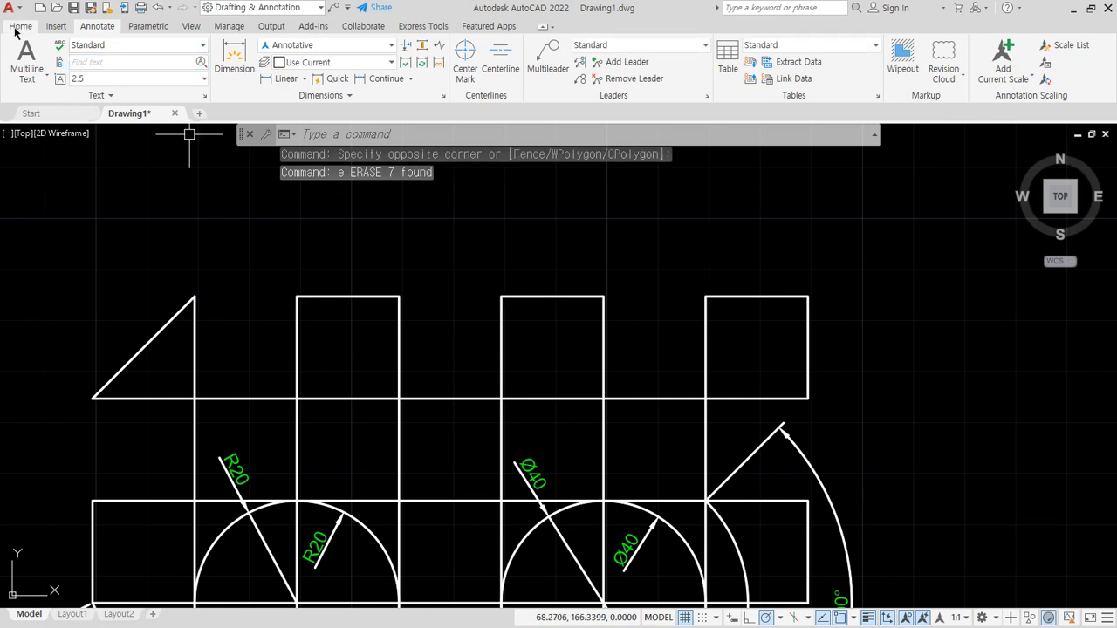
pyautogui.click(20, 25)
pyautogui.click(616, 46)
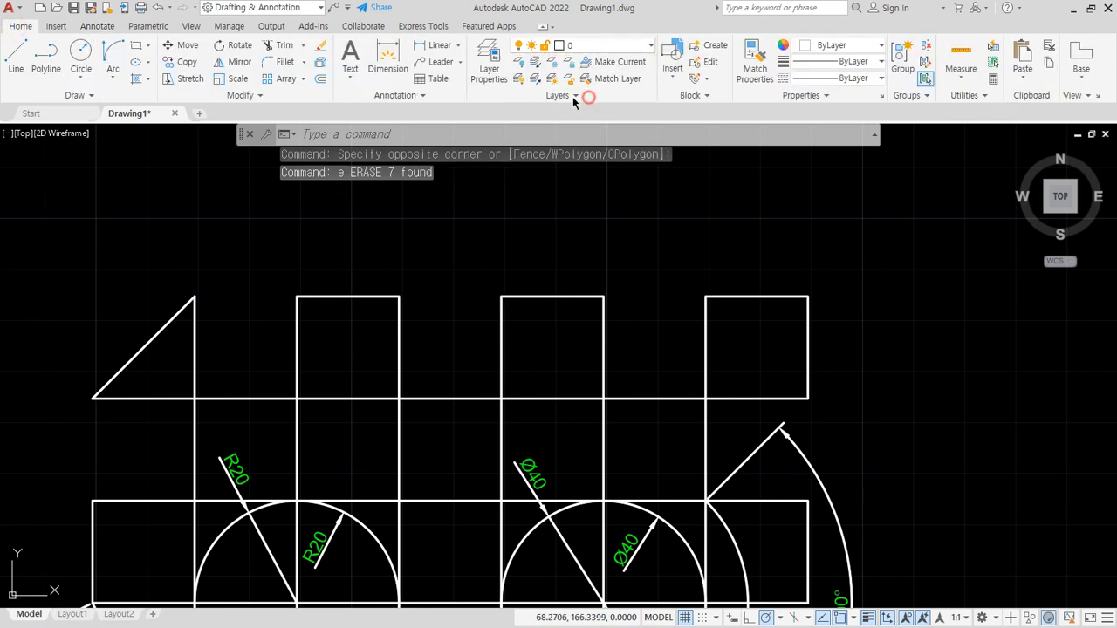
# - Add a horizontal linear dimension above the triangle, picking its apex first and its lower-left corner second
pyautogui.click(97, 25)
pyautogui.click(277, 77)
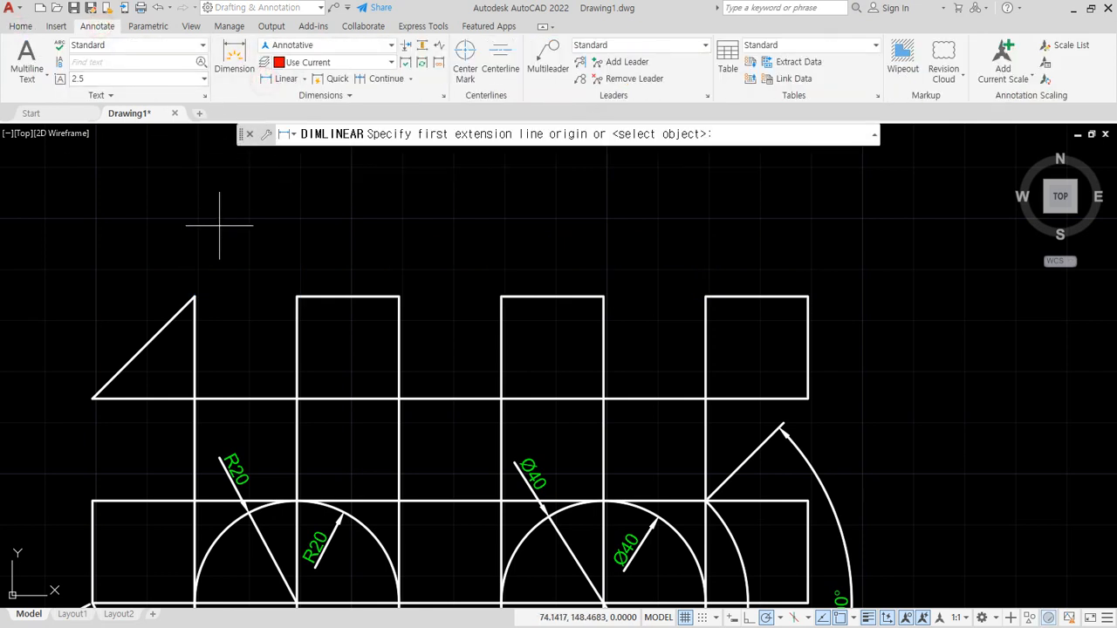
pyautogui.click(193, 298)
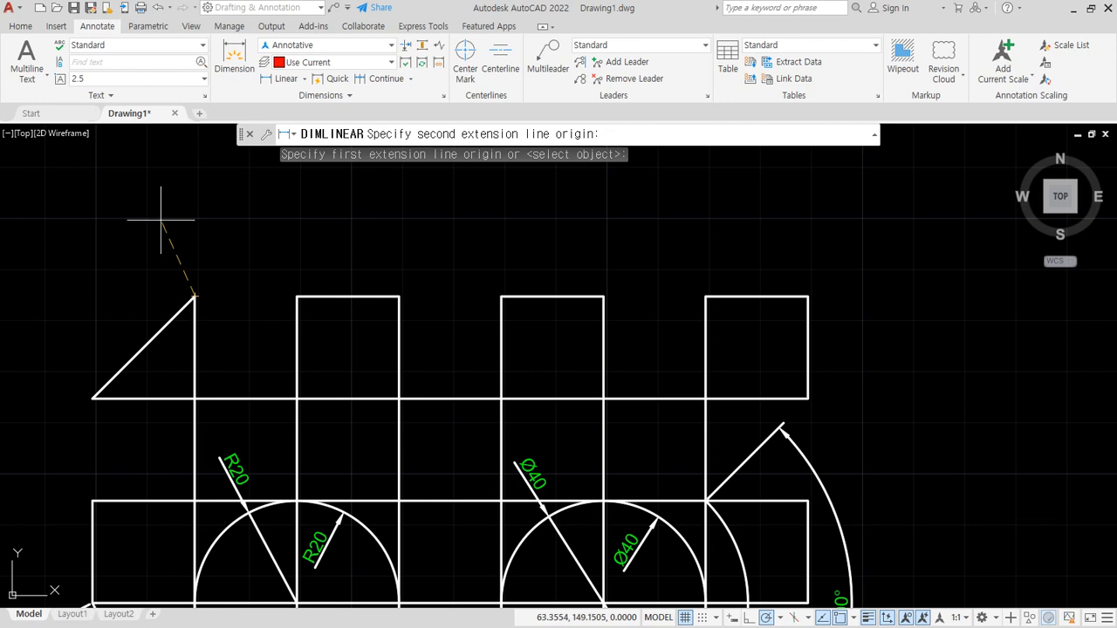
pyautogui.click(93, 397)
pyautogui.click(137, 264)
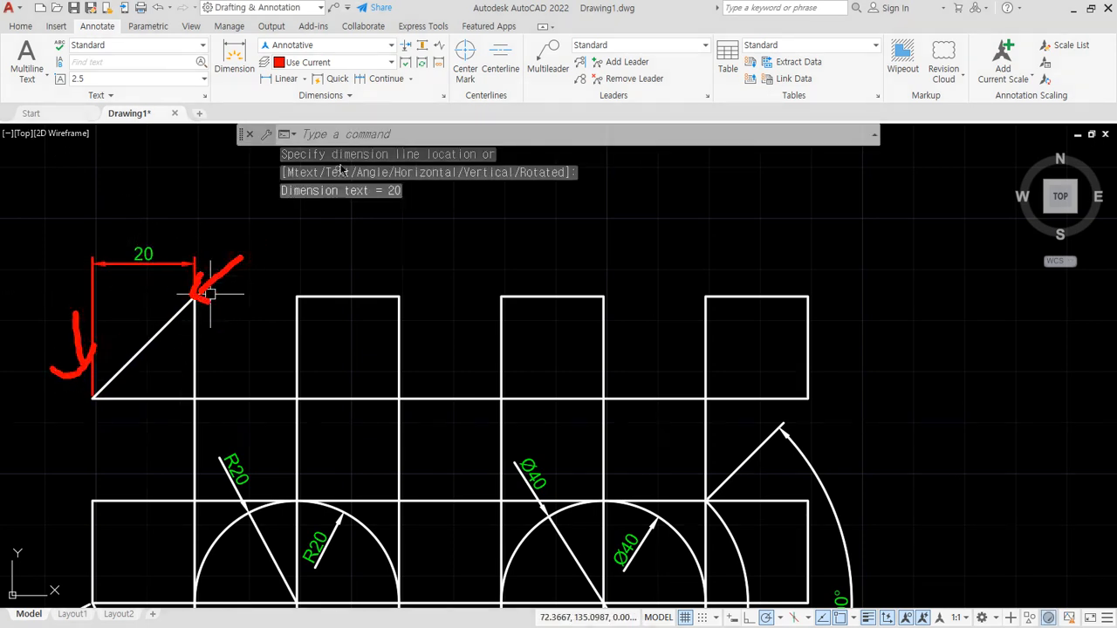
# - Add continued dimensions up to the last square's right corner, selecting the triangle dimension's right extension line as the starting side
pyautogui.click(377, 78)
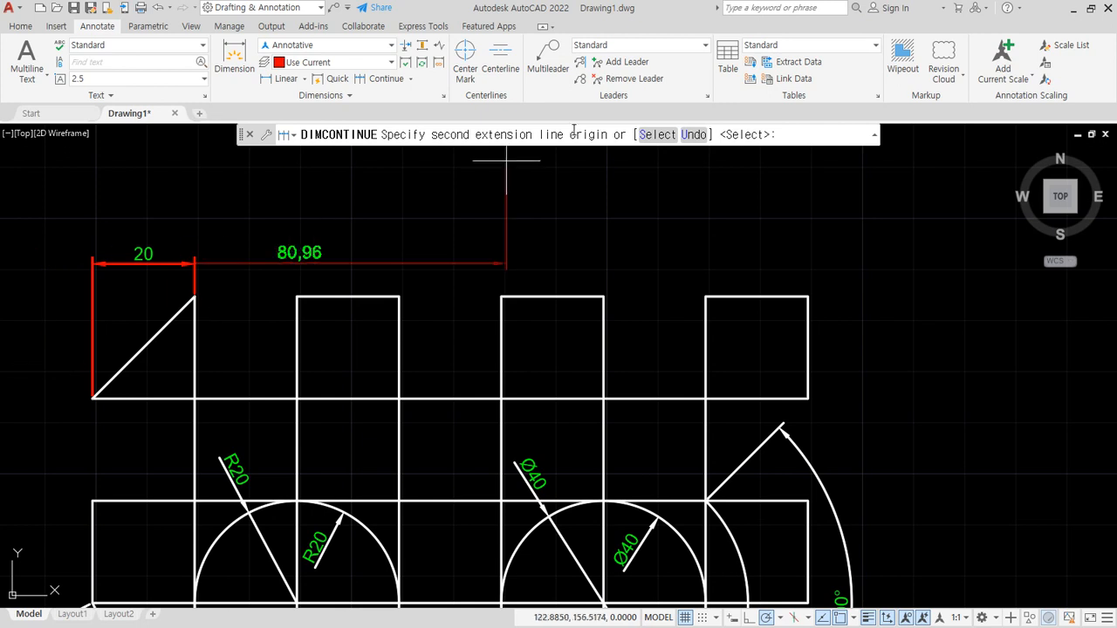
pyautogui.click(656, 136)
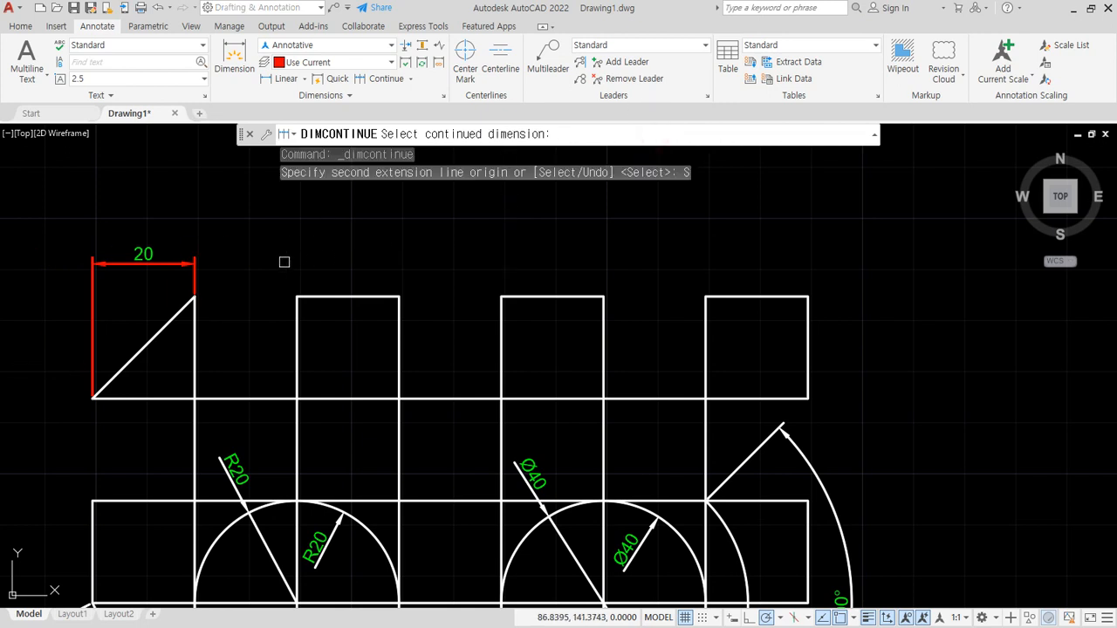
pyautogui.click(194, 282)
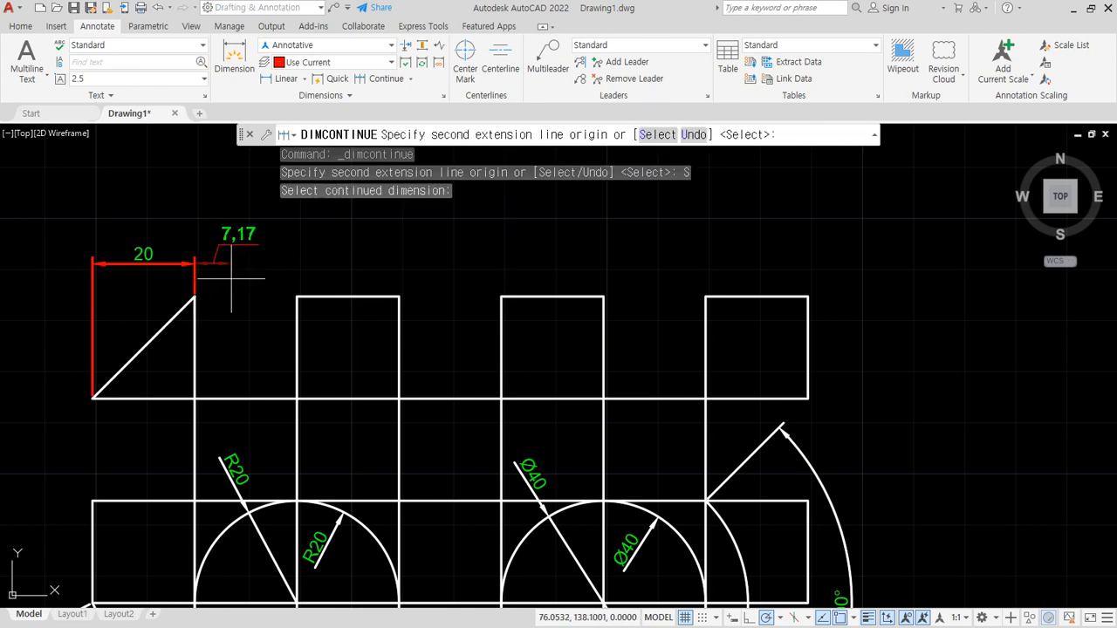
pyautogui.click(297, 297)
pyautogui.click(399, 297)
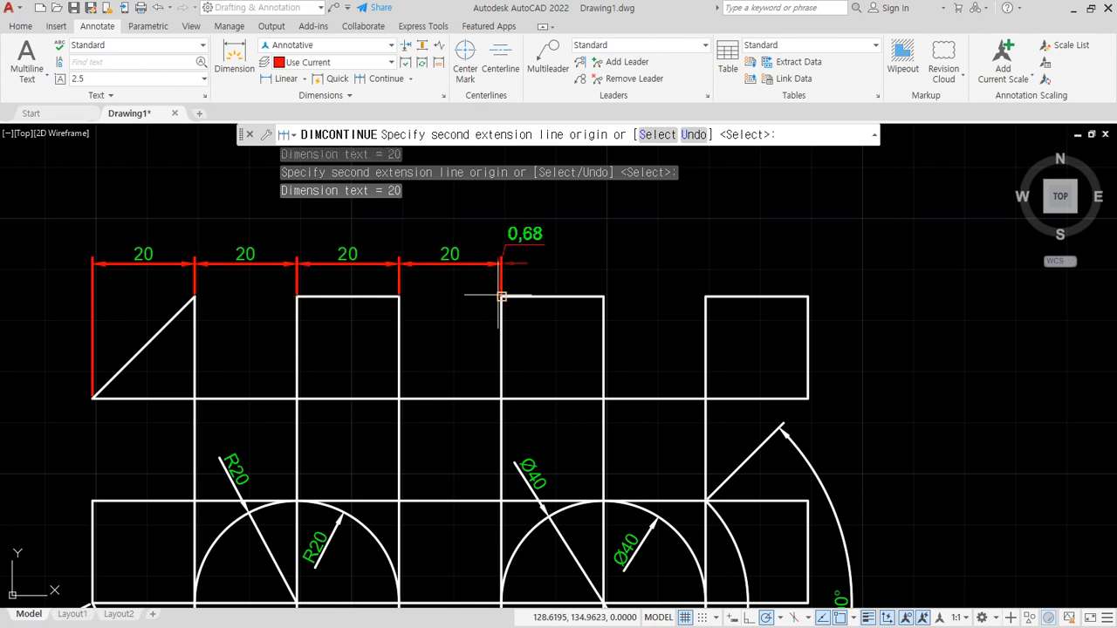
pyautogui.click(501, 297)
pyautogui.click(603, 297)
pyautogui.click(705, 297)
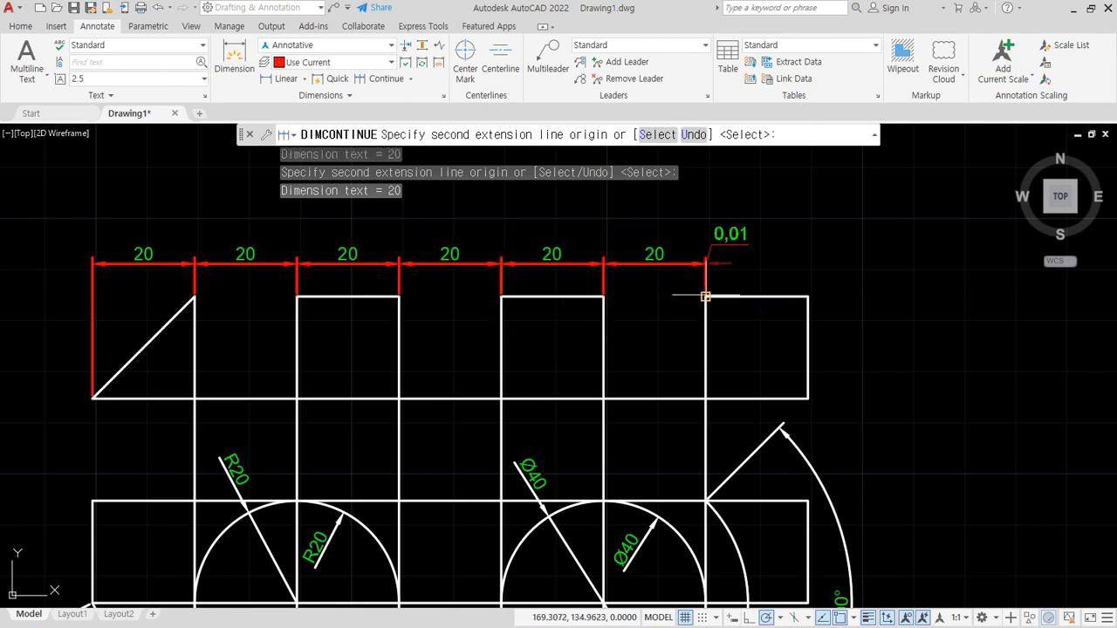
pyautogui.click(808, 297)
pyautogui.press('Return')
pyautogui.press('Escape')
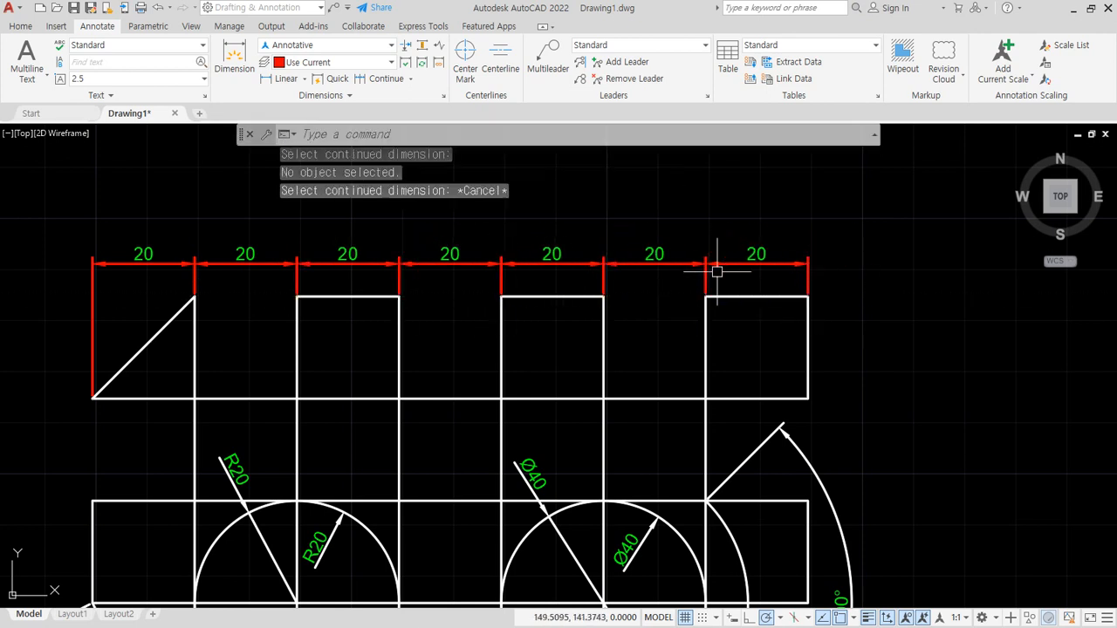
# - Erase the six continued dimensions, keeping the triangle's width dimension
pyautogui.click(793, 277)
pyautogui.click(236, 246)
pyautogui.write('e')
pyautogui.press('Return')
pyautogui.moveTo(822, 319)
pyautogui.mouseDown()
pyautogui.moveTo(805, 316)
pyautogui.moveTo(820, 227)
pyautogui.moveTo(737, 281)
pyautogui.mouseUp()
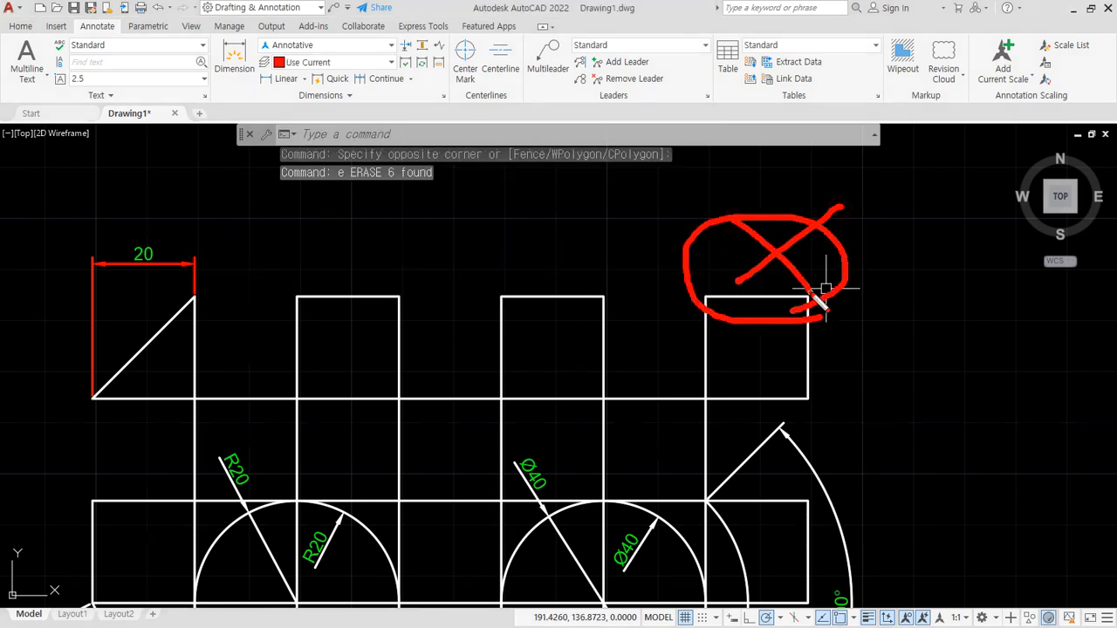
pyautogui.press('Escape')
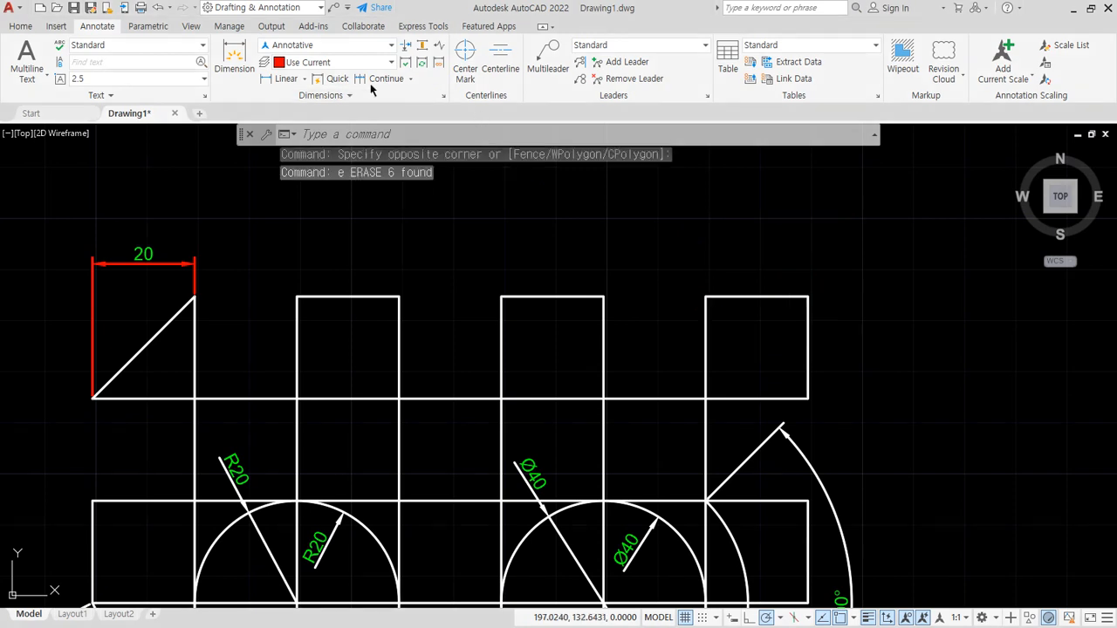
# - Continue the dimension chain from the right end of the triangle's dimension through every upper square corner
pyautogui.click(377, 80)
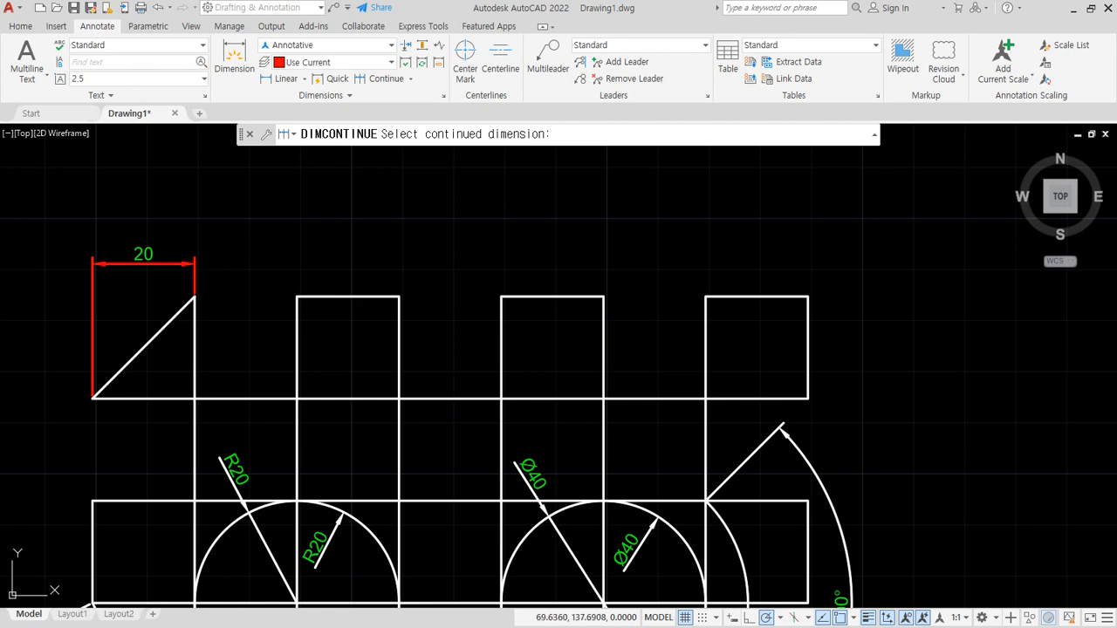
pyautogui.click(194, 267)
pyautogui.click(296, 296)
pyautogui.click(399, 297)
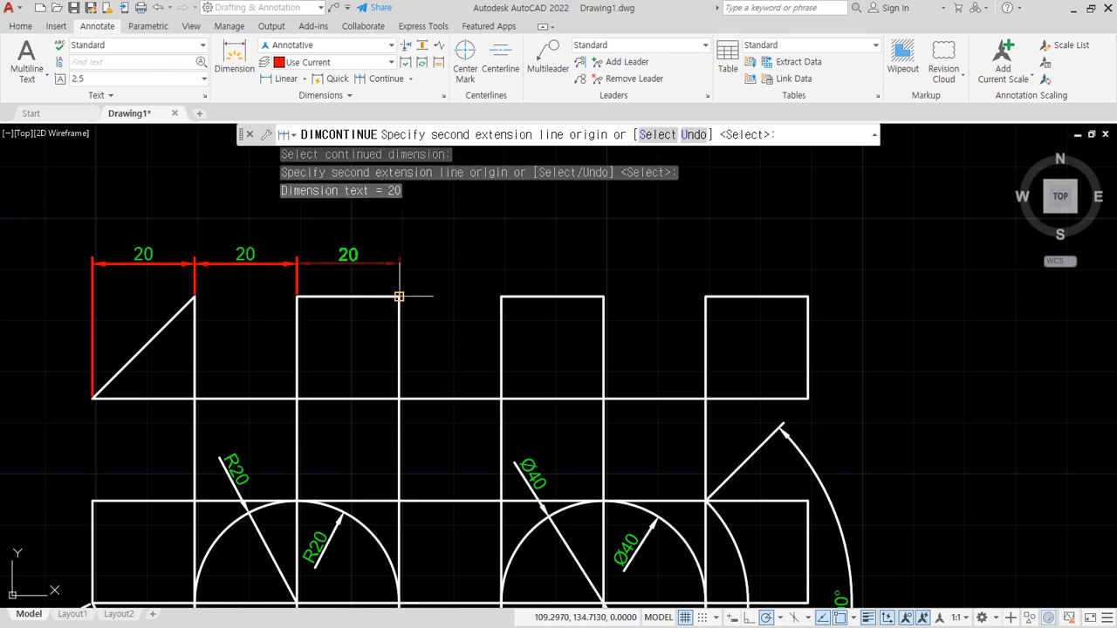
pyautogui.click(502, 296)
pyautogui.click(603, 297)
pyautogui.click(705, 296)
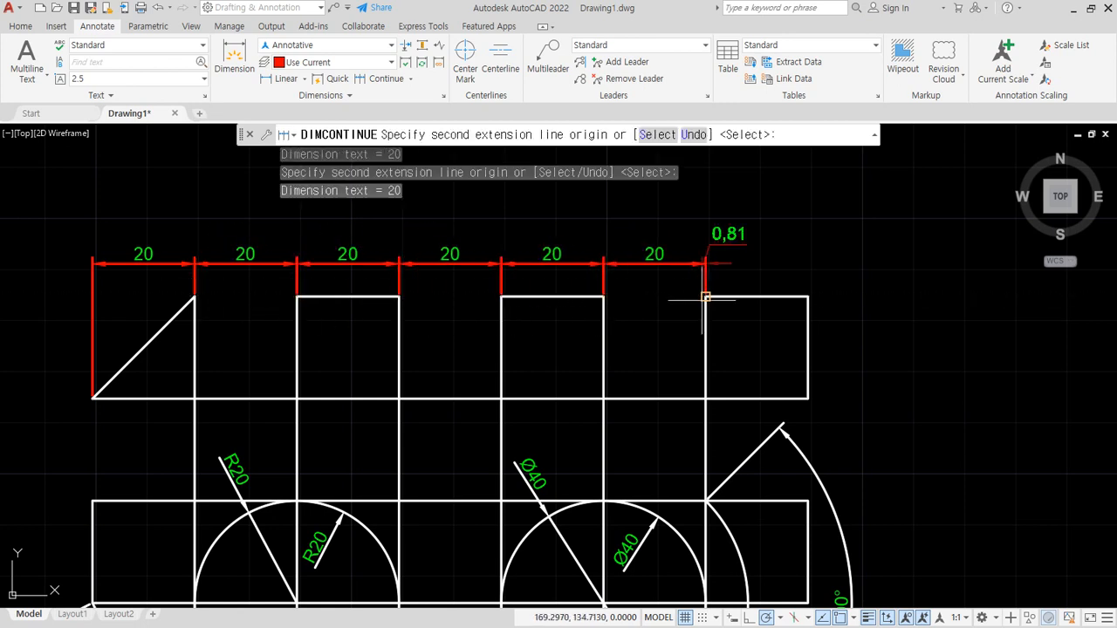
pyautogui.click(807, 297)
pyautogui.press('Return')
pyautogui.press('Escape')
# - Erase the six continued dimensions and the triangle's width dimension
pyautogui.moveTo(445, 344); pyautogui.dragTo(483, 346, button='middle')
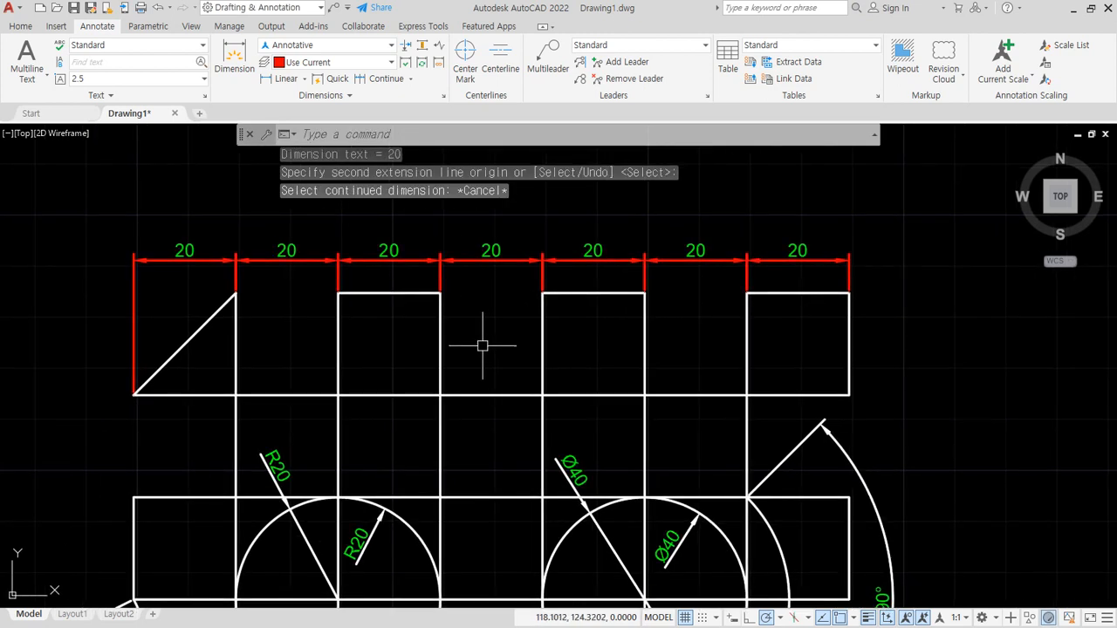
pyautogui.click(785, 261)
pyautogui.click(249, 234)
pyautogui.write('e')
pyautogui.press('Return')
pyautogui.click(187, 270)
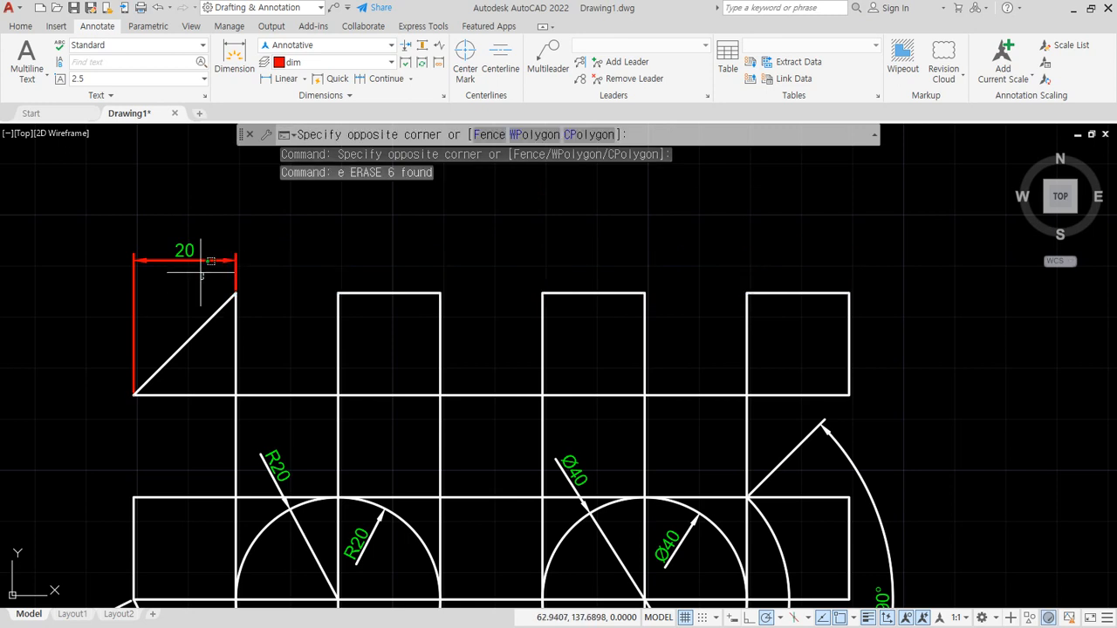
pyautogui.click(174, 237)
pyautogui.write('e')
pyautogui.press('Return')
# - Add a horizontal linear dimension above the triangle, picking its lower-left corner first and its apex second
pyautogui.click(285, 78)
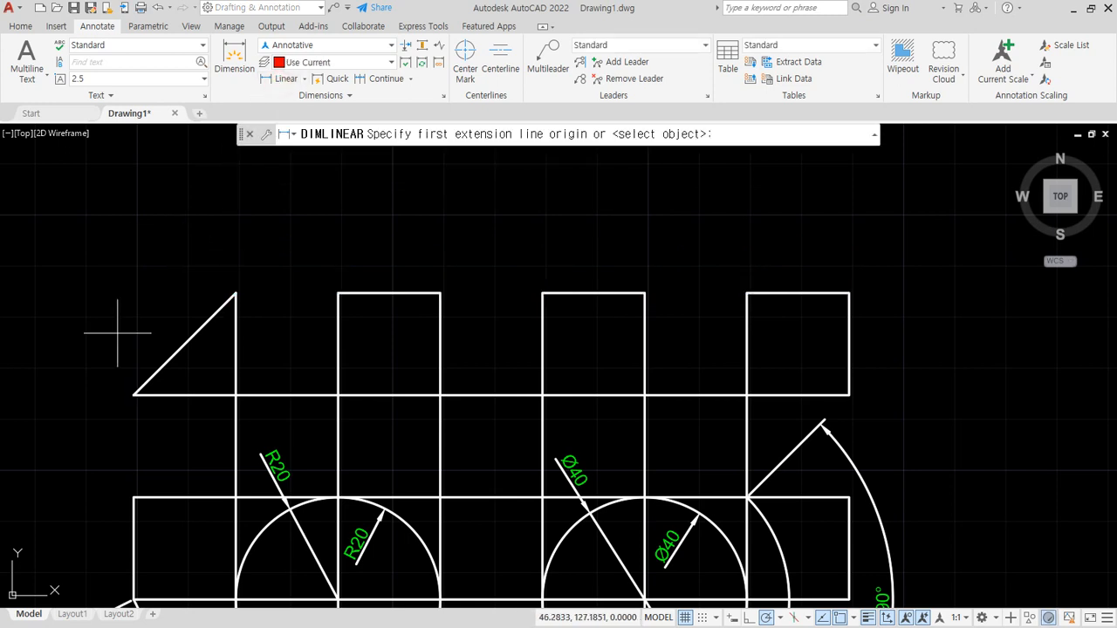
pyautogui.click(132, 384)
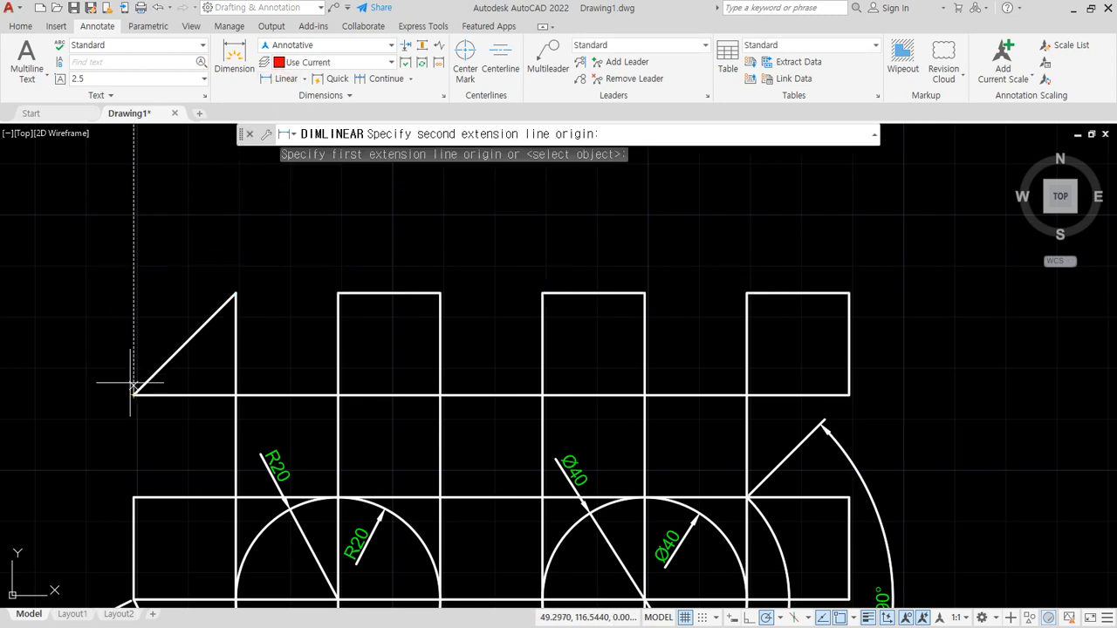
pyautogui.click(235, 294)
pyautogui.click(197, 272)
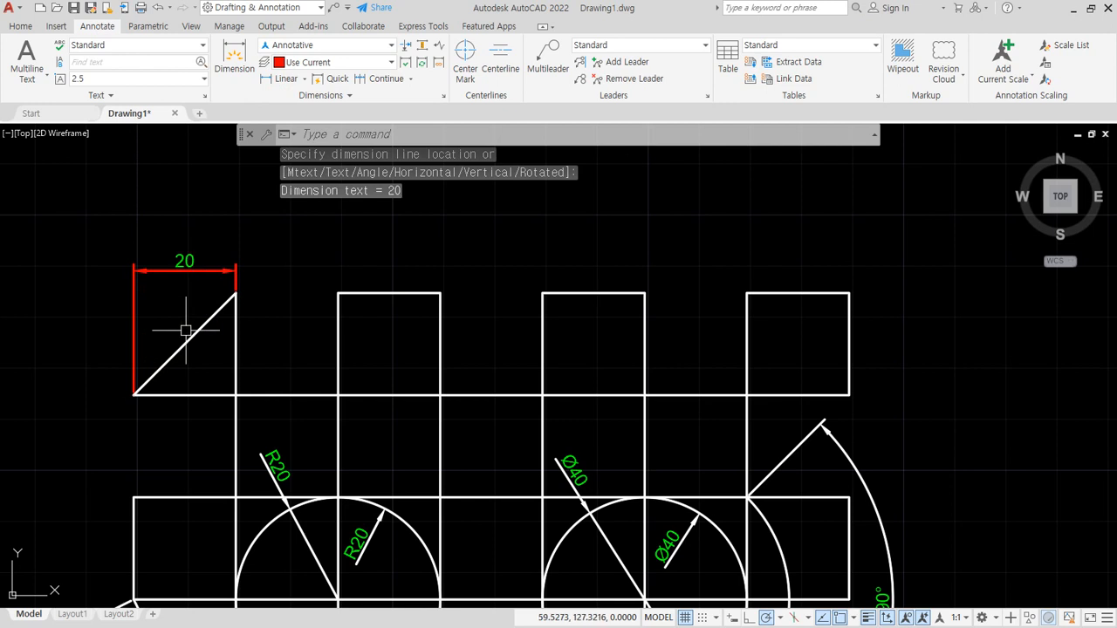
# - Add stacked baseline dimensions from the triangle's lower-left corner to each upper corner of the three squares
pyautogui.click(410, 79)
pyautogui.click(393, 129)
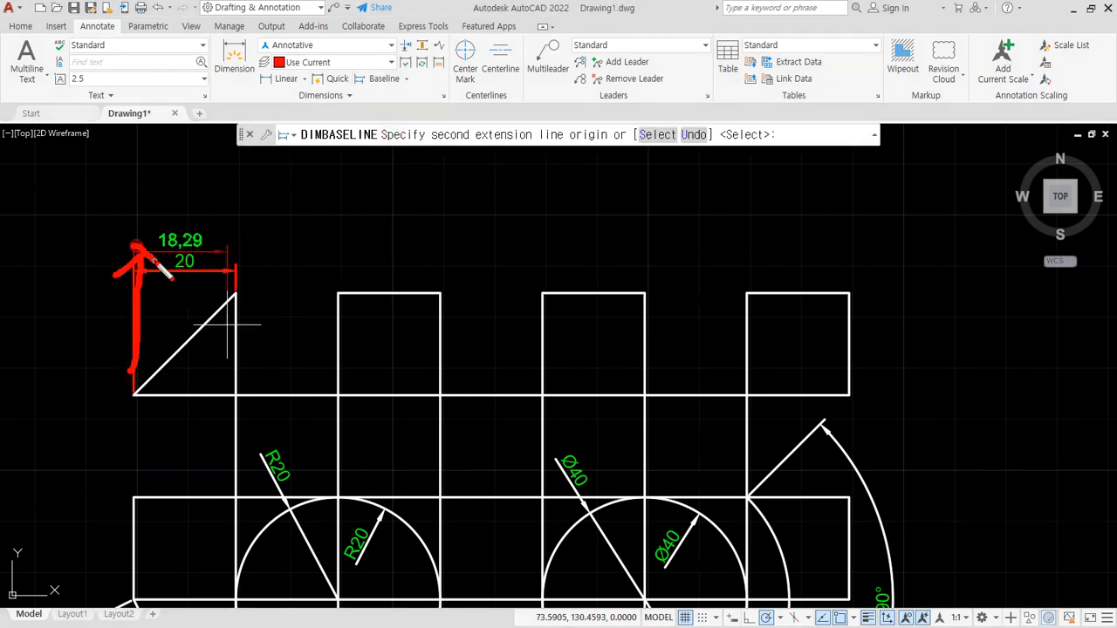
pyautogui.click(338, 293)
pyautogui.click(440, 293)
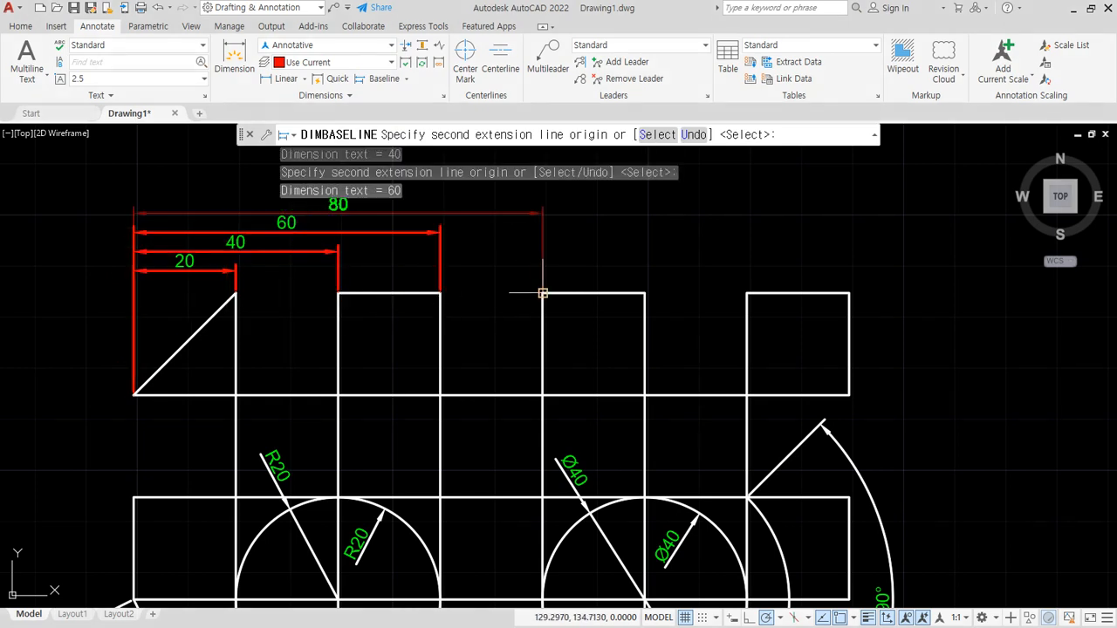
pyautogui.click(543, 294)
pyautogui.click(644, 293)
pyautogui.click(746, 293)
pyautogui.click(849, 294)
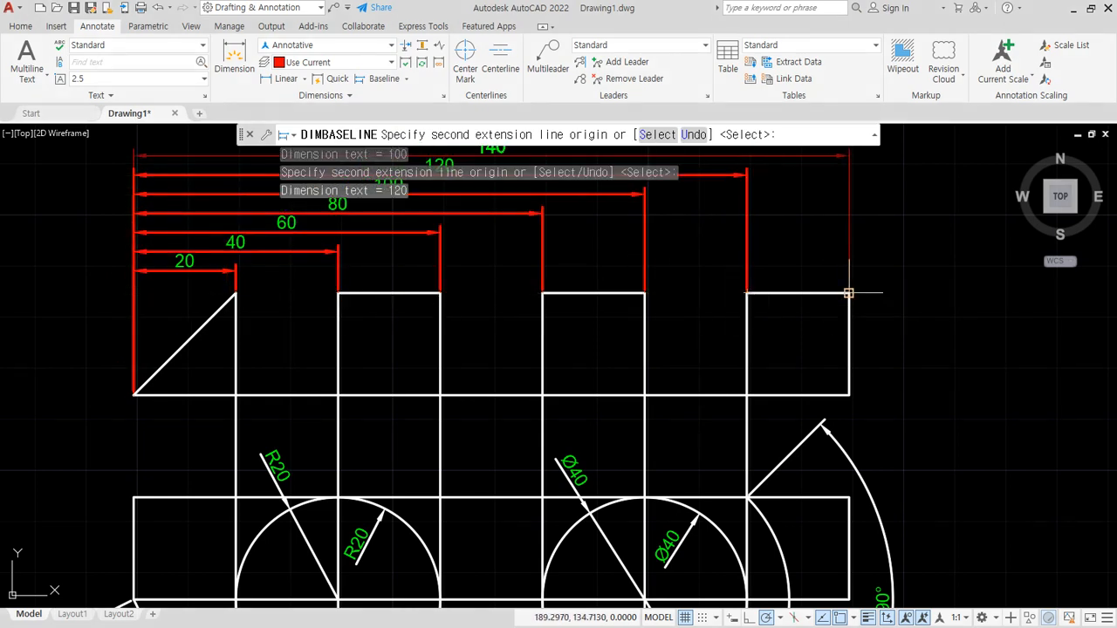
pyautogui.press('Escape')
# - Erase the triangle's linear dimension and all the baseline dimensions stacked above it
pyautogui.moveTo(281, 311); pyautogui.dragTo(279, 523, button='middle')
pyautogui.moveTo(123, 316); pyautogui.dragTo(123, 517)
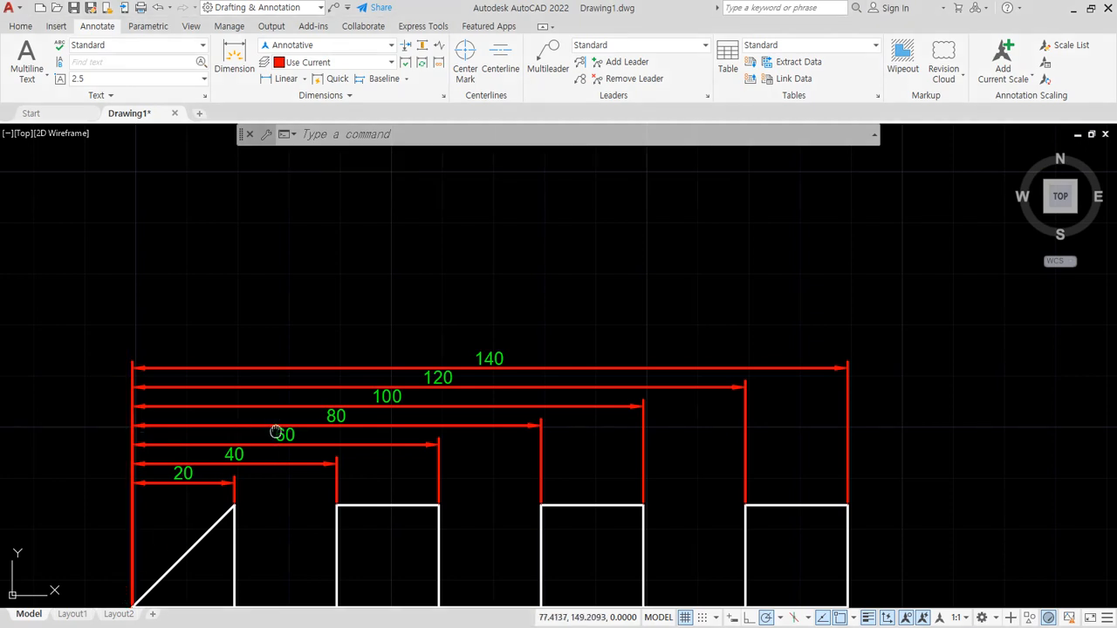
pyautogui.moveTo(276, 431); pyautogui.dragTo(308, 371, button='middle')
pyautogui.press('Escape')
pyautogui.click(229, 437)
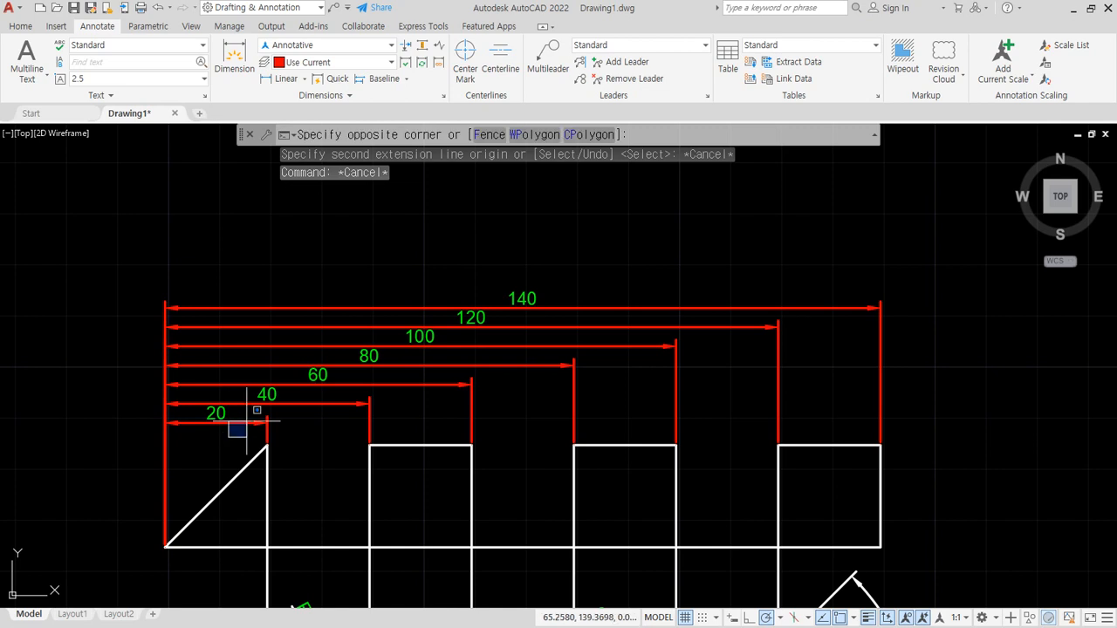
pyautogui.press('Escape')
pyautogui.click(220, 433)
pyautogui.click(135, 251)
pyautogui.write('e')
pyautogui.press('space')
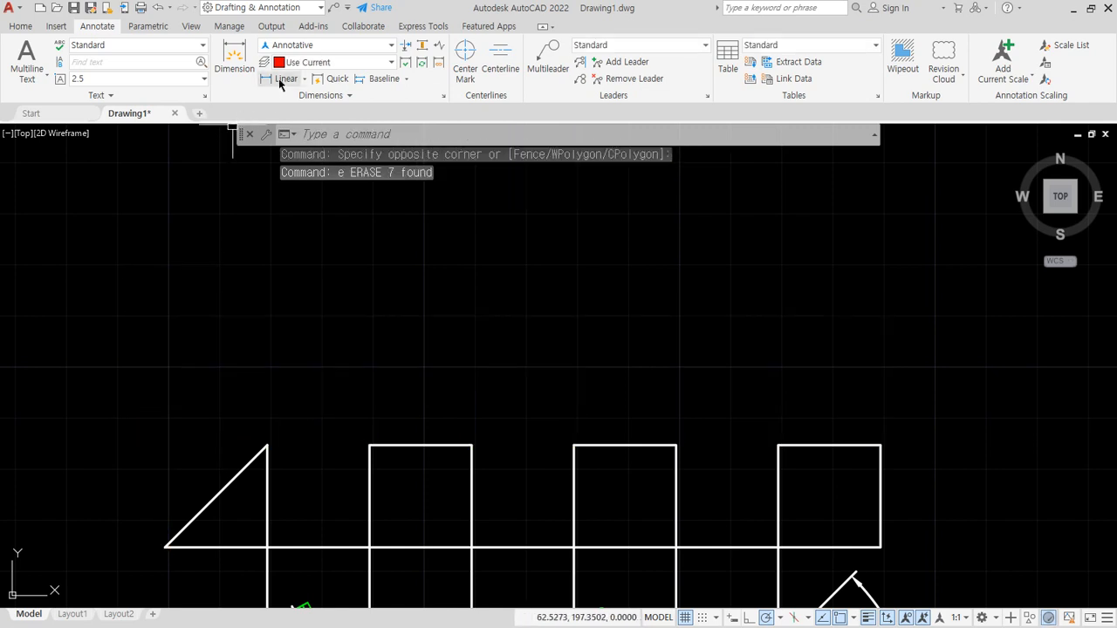
# - Add a horizontal linear dimension above the triangle from its apex to its lower-left corner
pyautogui.click(279, 78)
pyautogui.click(267, 446)
pyautogui.click(167, 545)
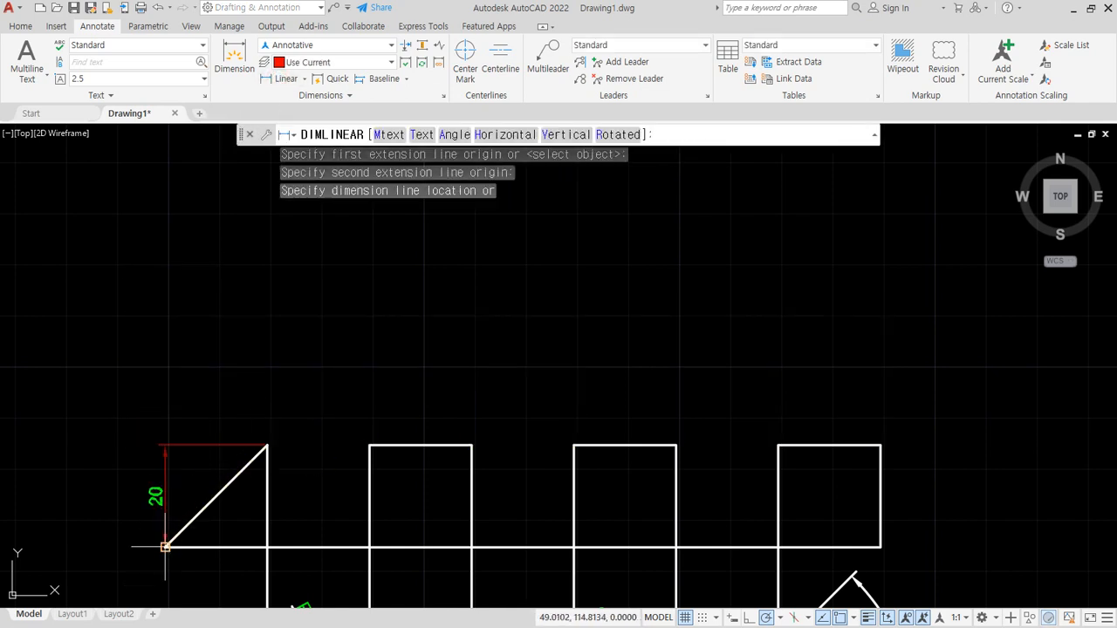
pyautogui.click(216, 380)
# - Add baseline dimensions from the triangle's lower-left extension line to the upper-left corner of each of the three squares
pyautogui.click(384, 79)
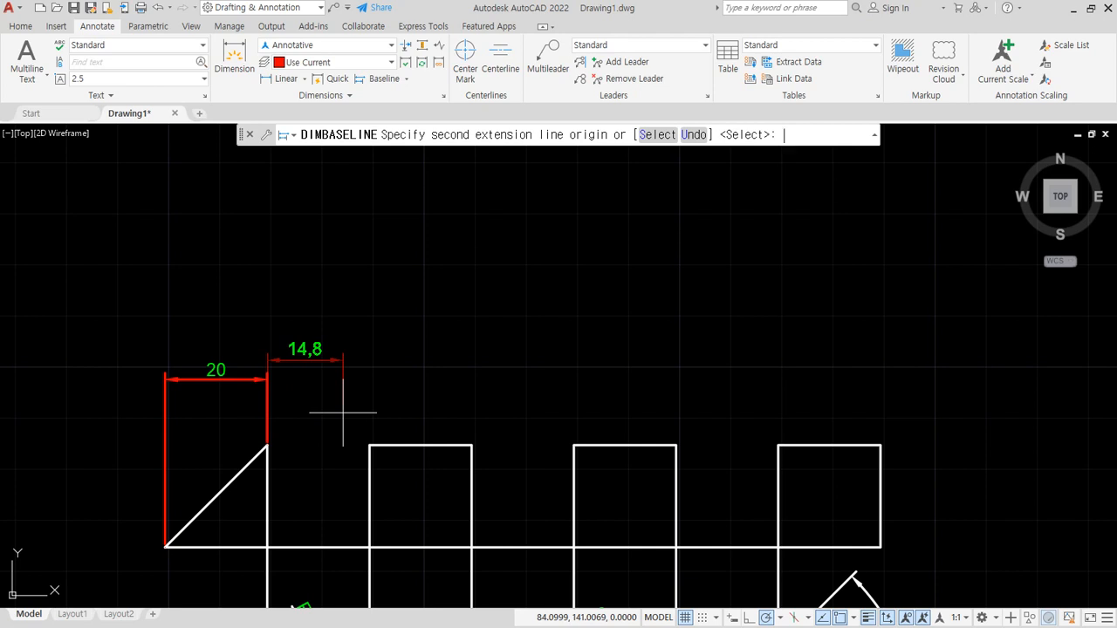
pyautogui.press('Return')
pyautogui.click(166, 416)
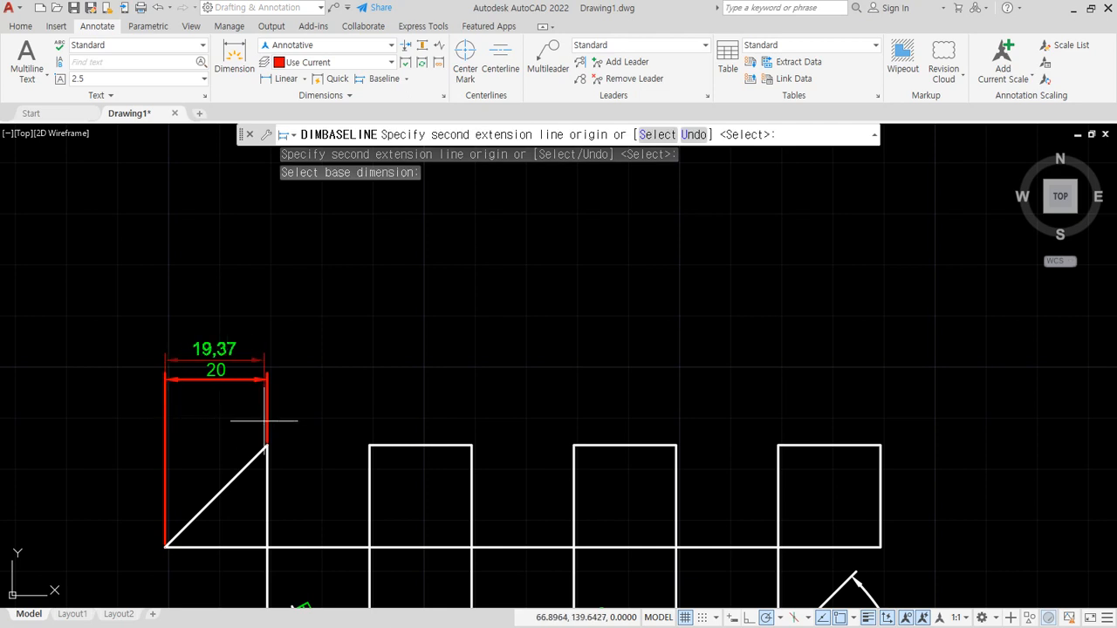
pyautogui.click(370, 445)
pyautogui.click(574, 445)
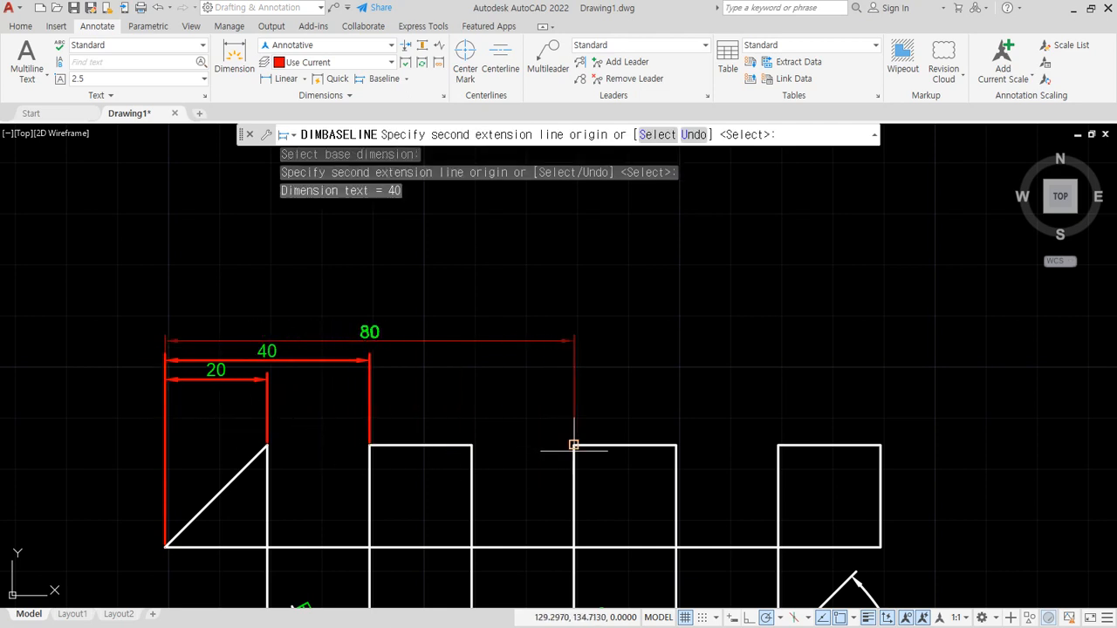
pyautogui.click(778, 445)
pyautogui.press('Escape')
# - Erase the three baseline dimensions stacked above the triangle's linear dimension
pyautogui.click(681, 262)
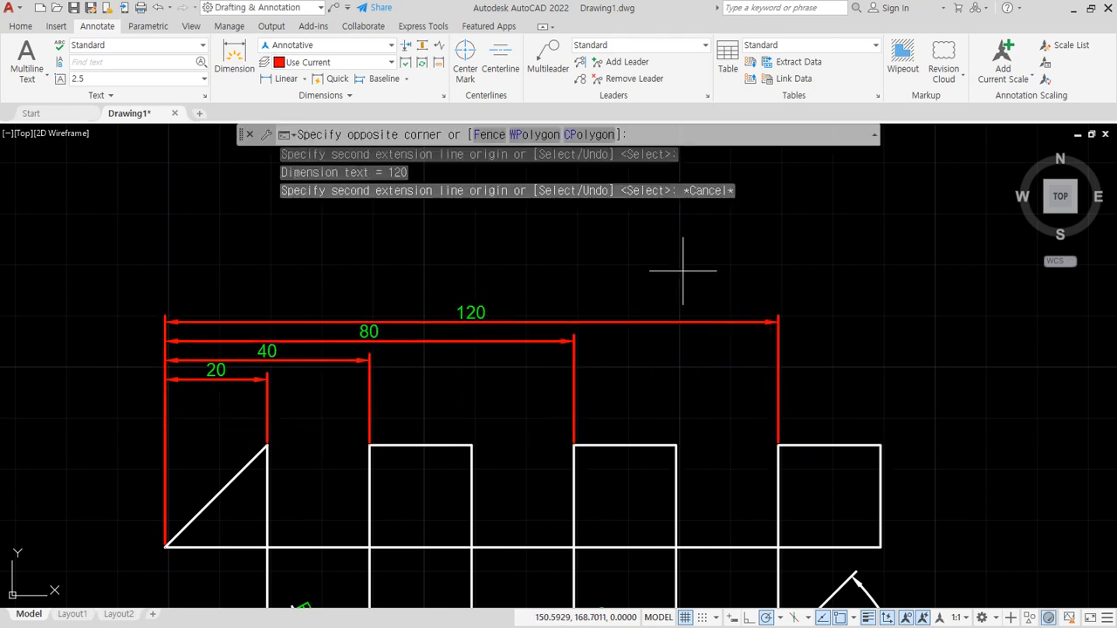
pyautogui.click(342, 399)
pyautogui.write('e')
pyautogui.press('Return')
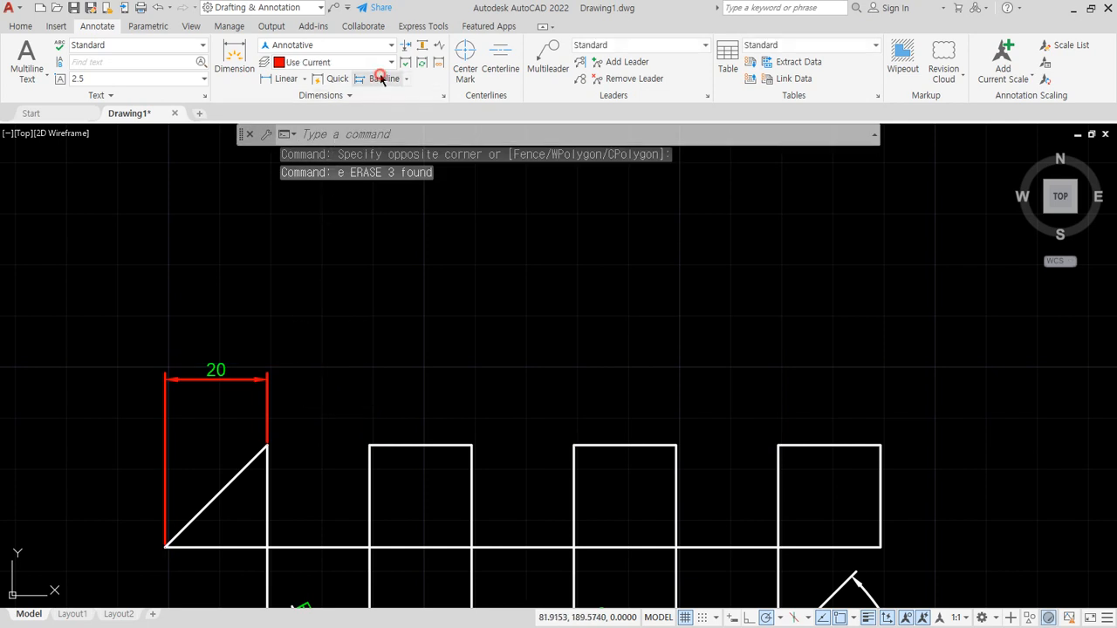
# - Add baseline dimensions from the triangle's lower-left extension line to each square's upper-left corner and the last square's upper-right corner
pyautogui.click(381, 79)
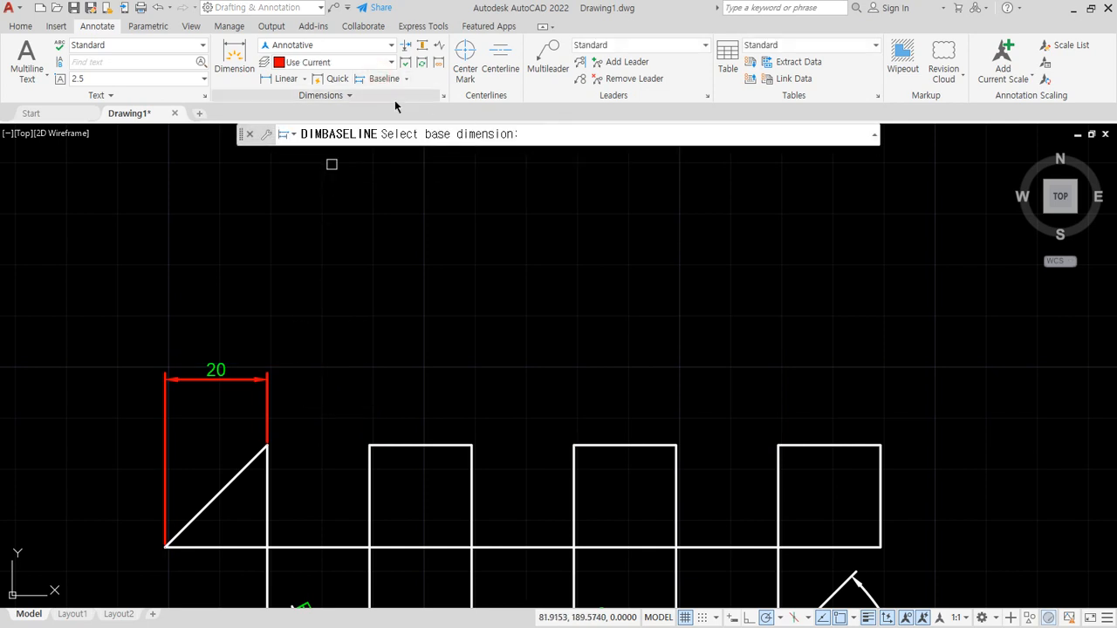
pyautogui.click(164, 443)
pyautogui.click(369, 445)
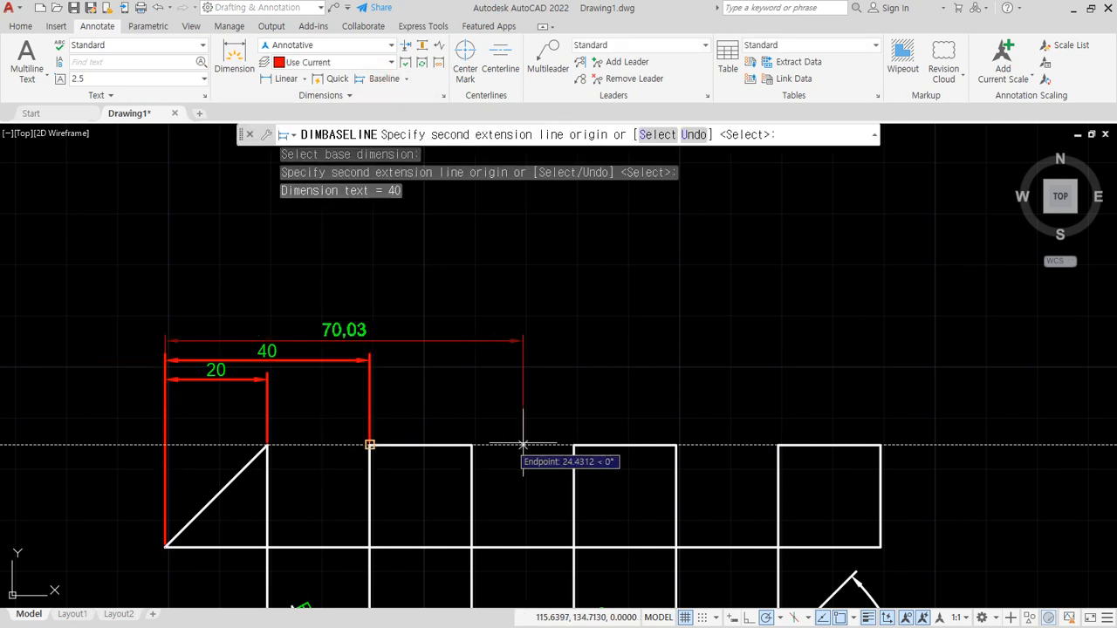
pyautogui.click(574, 445)
pyautogui.click(777, 445)
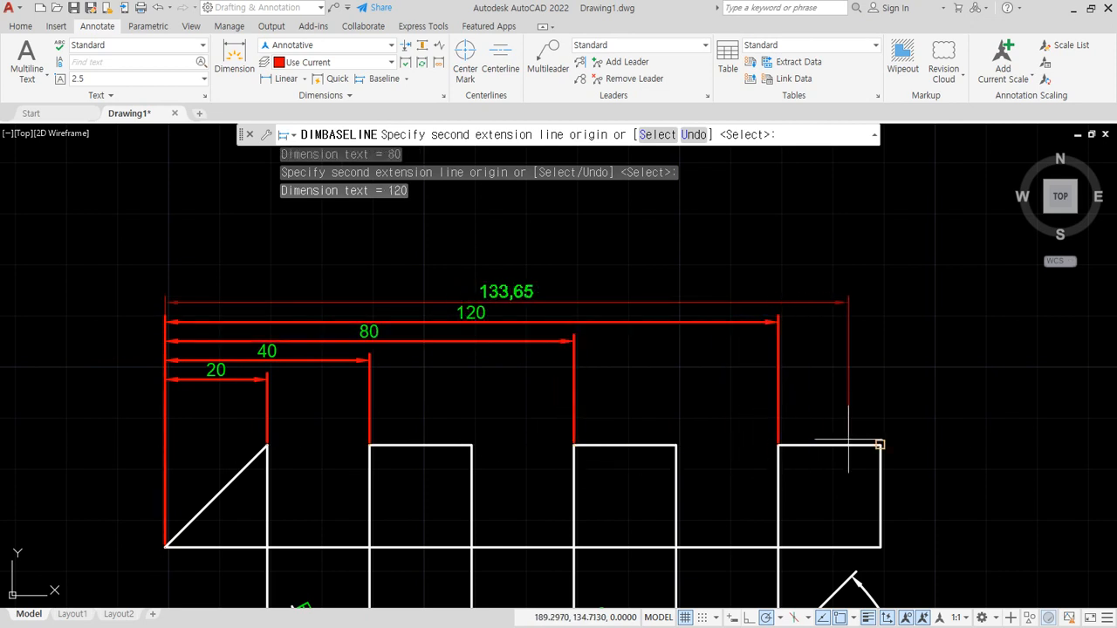
pyautogui.click(880, 445)
pyautogui.press('Return')
pyautogui.press('Escape')
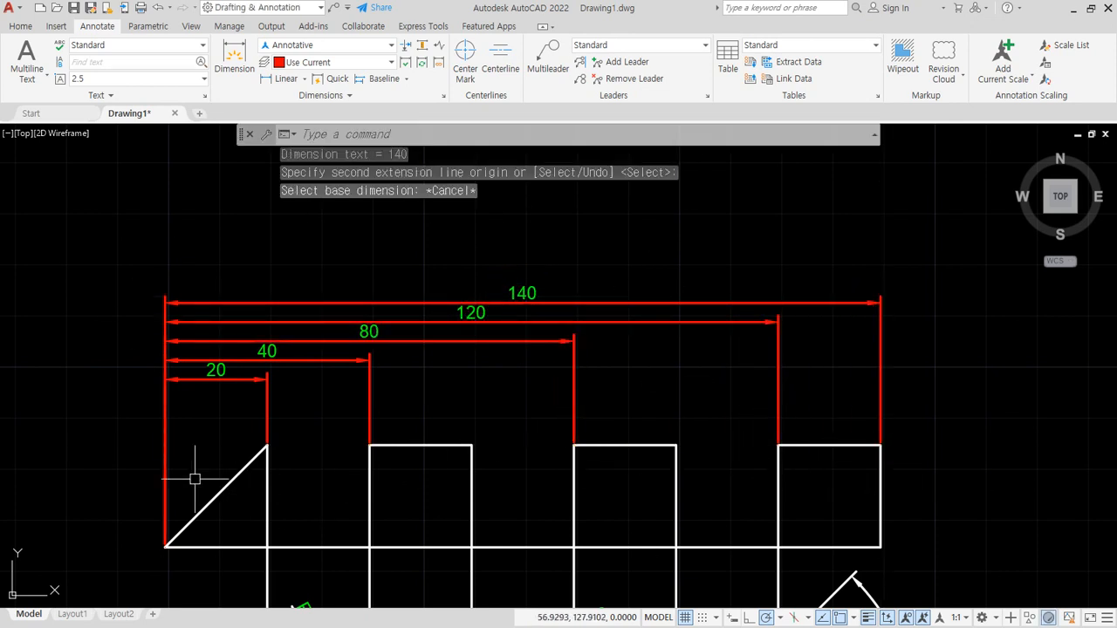
# - Erase the four stacked baseline dimensions, keeping the triangle's linear dimension
pyautogui.click(586, 265)
pyautogui.click(314, 389)
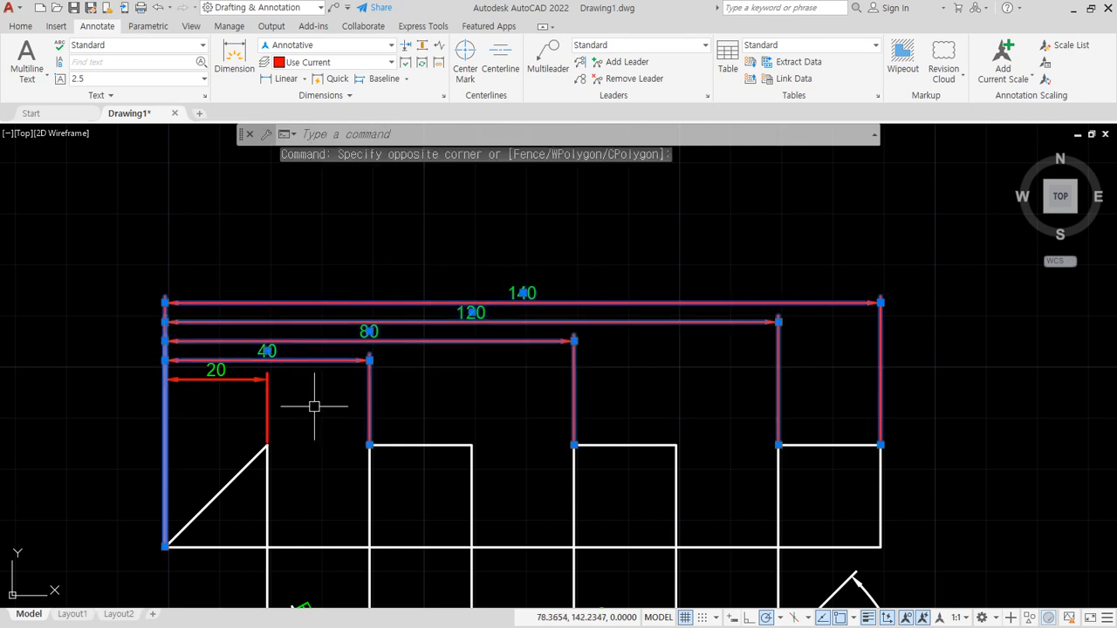
pyautogui.write('e')
pyautogui.press('Return')
# - Add continued dimensions from the triangle dimension's apex extension line across every upper corner of the three squares
pyautogui.click(285, 80)
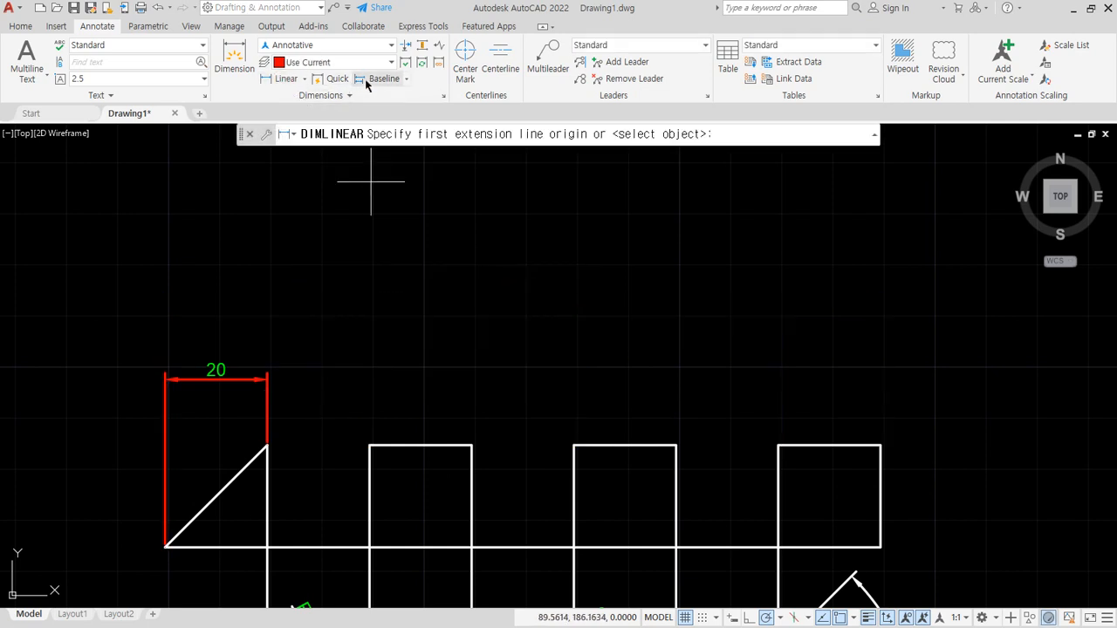
pyautogui.click(405, 78)
pyautogui.click(384, 141)
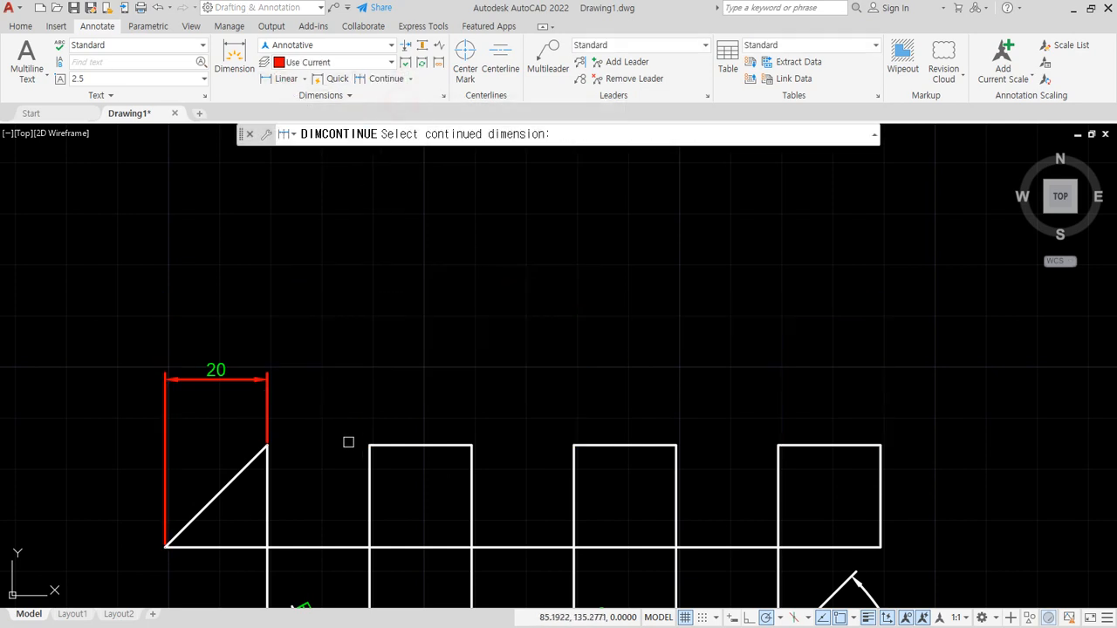
pyautogui.click(271, 402)
pyautogui.click(369, 445)
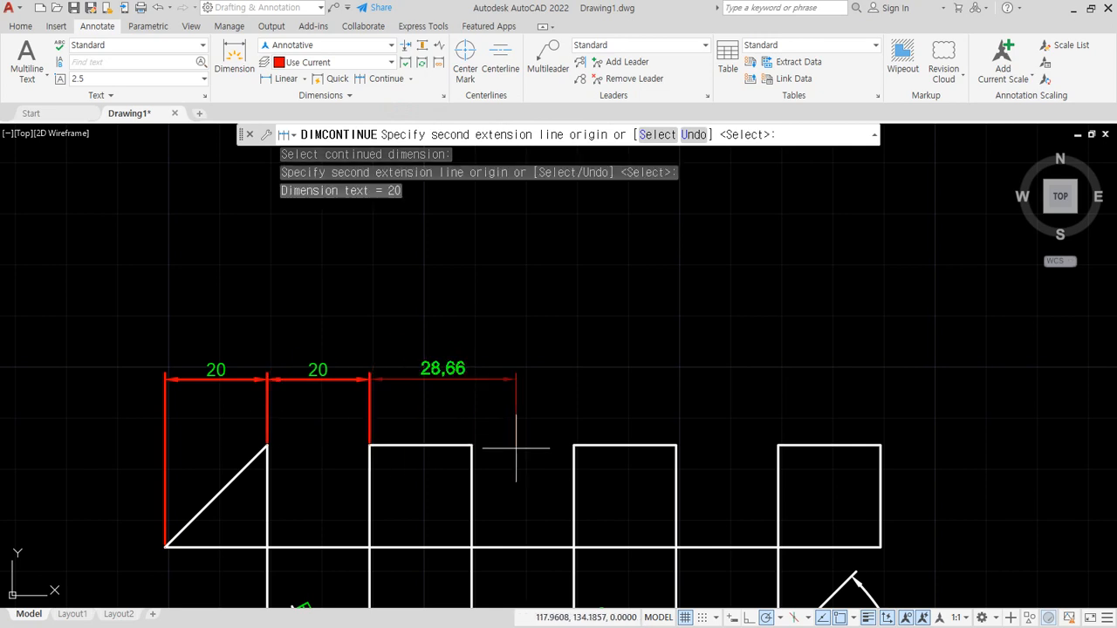
pyautogui.click(472, 446)
pyautogui.click(573, 445)
pyautogui.click(676, 445)
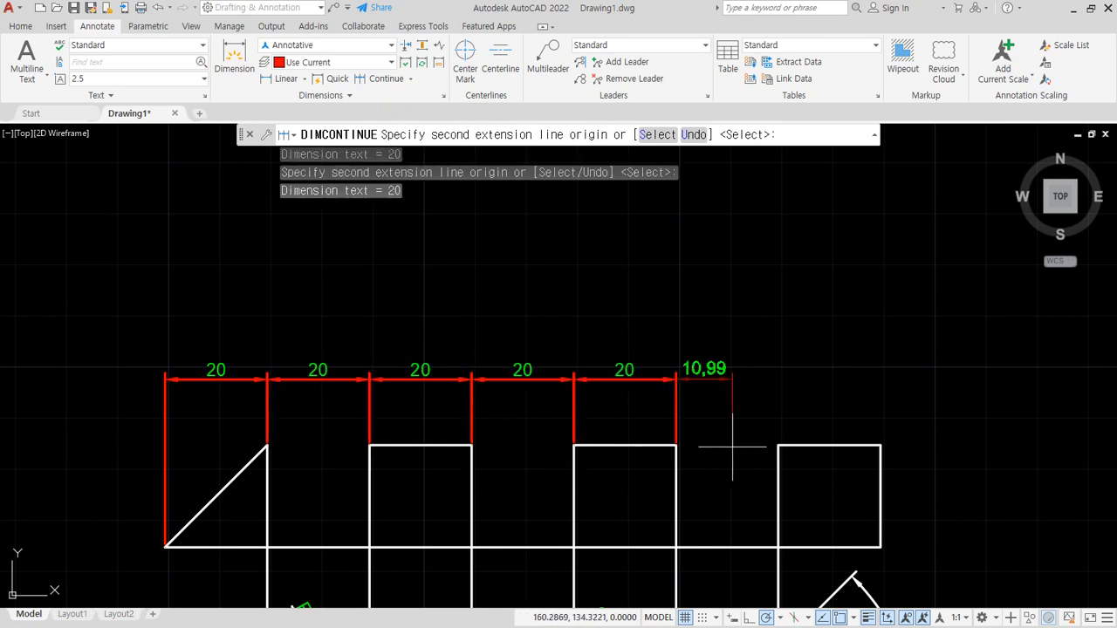
pyautogui.click(778, 445)
pyautogui.click(880, 445)
pyautogui.press('Escape')
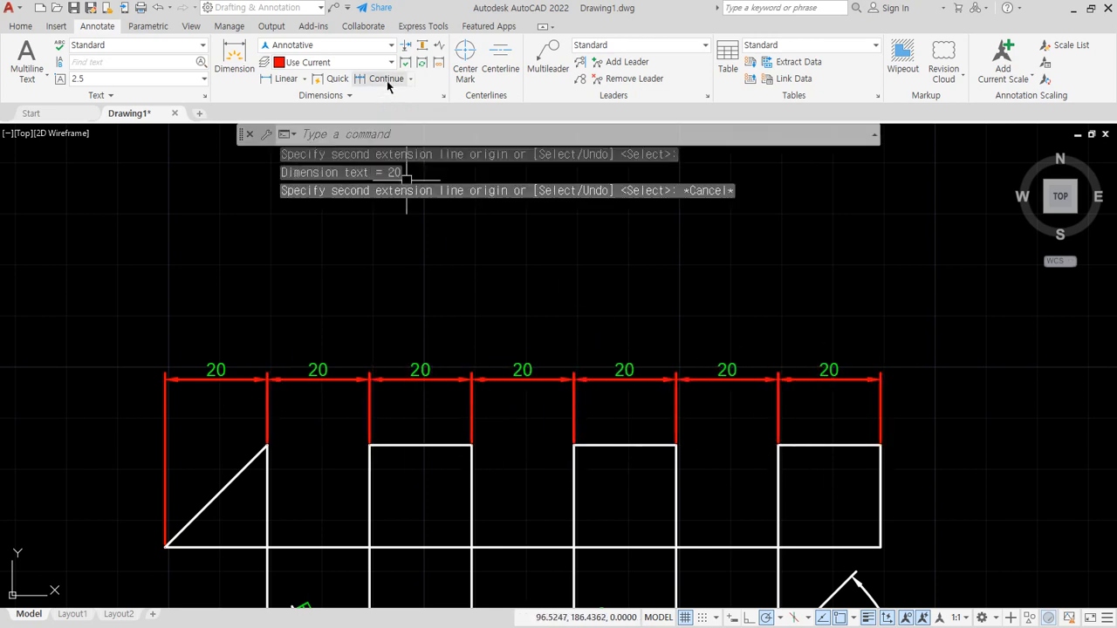
pyautogui.click(413, 78)
pyautogui.click(391, 109)
pyautogui.press('Return')
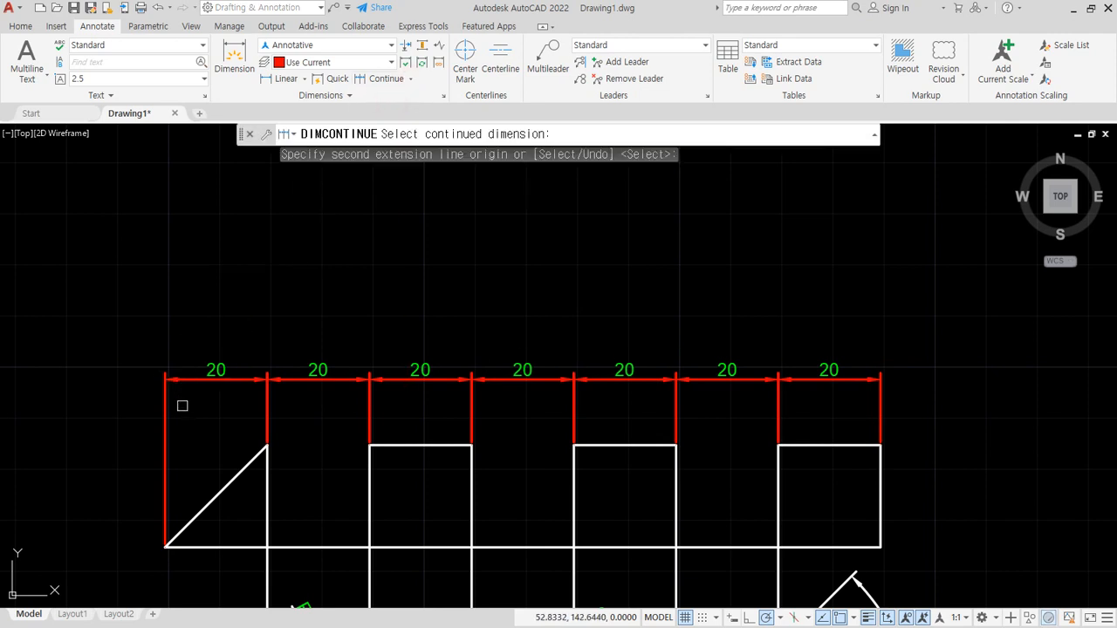
pyautogui.click(164, 410)
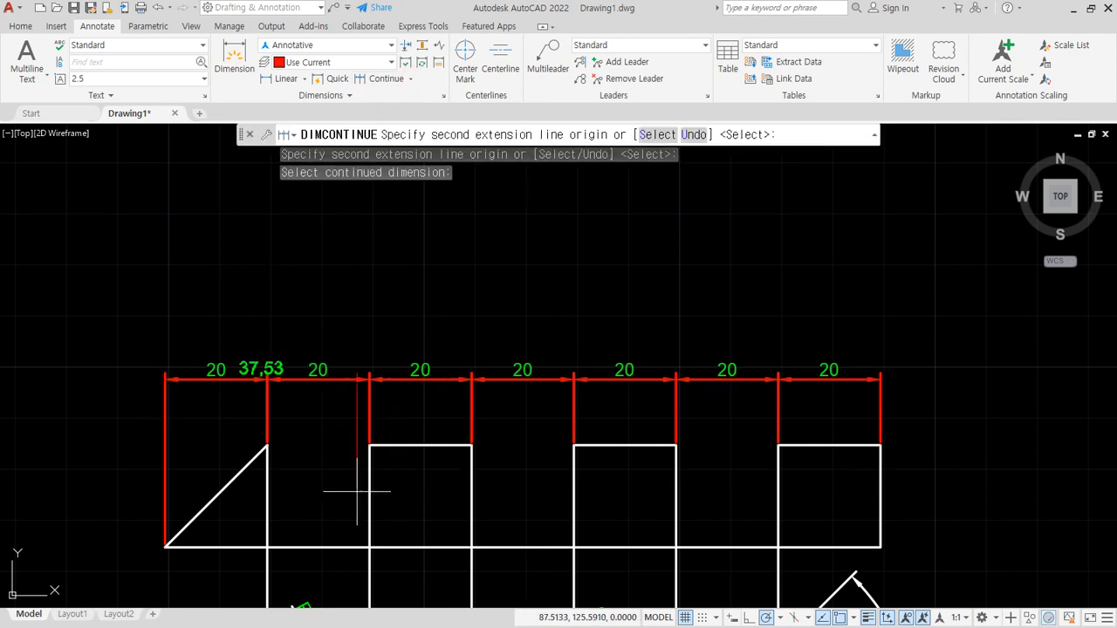
pyautogui.press('Escape')
pyautogui.press('Return')
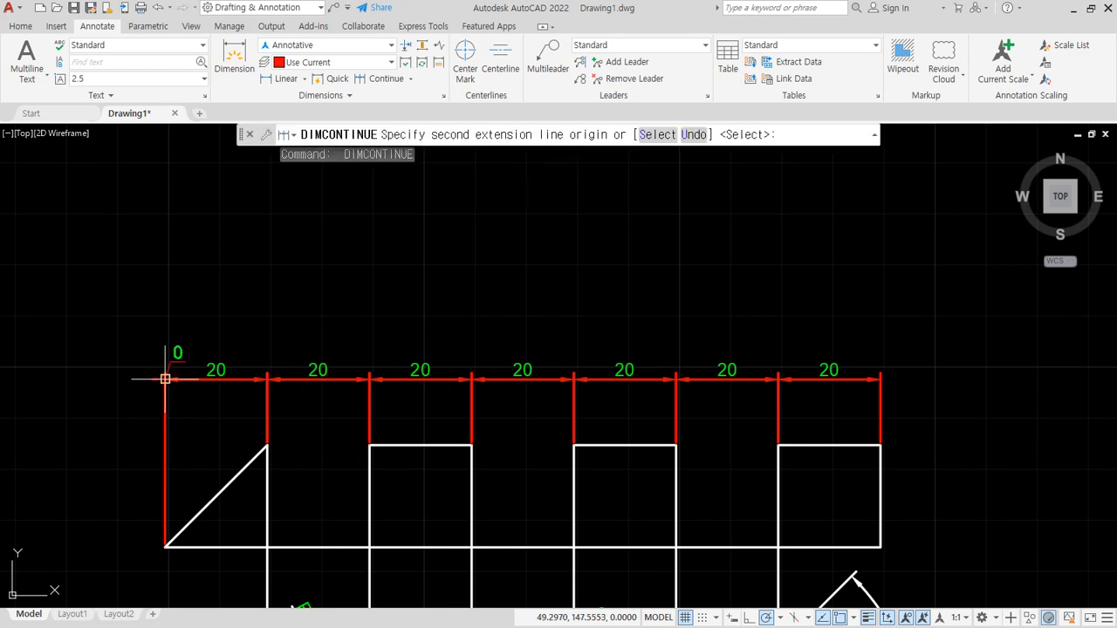
pyautogui.press('Return')
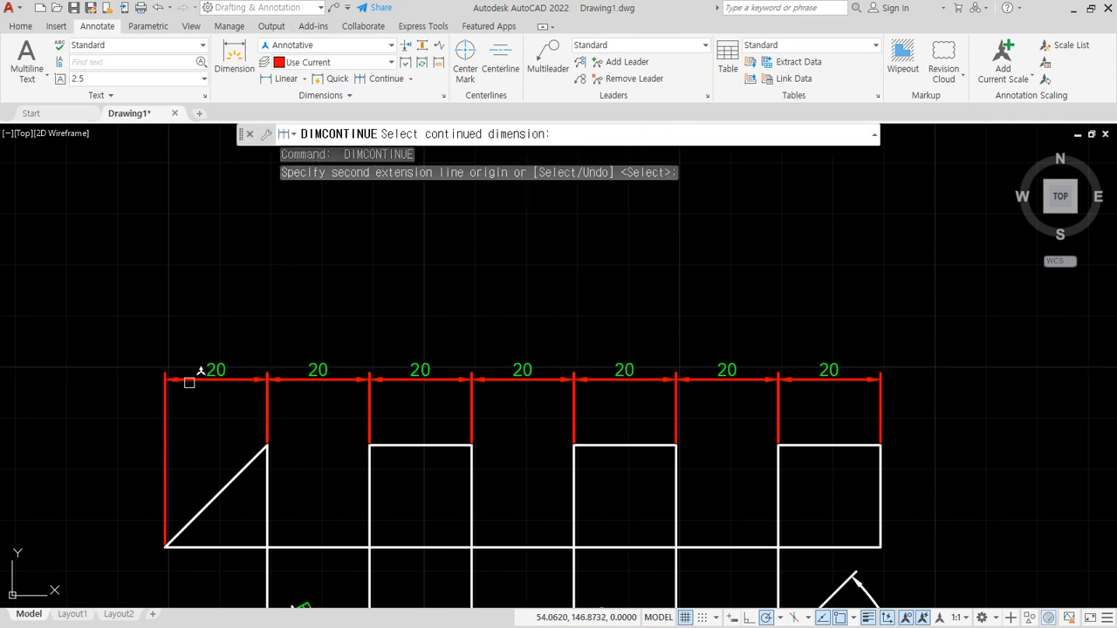
pyautogui.click(182, 381)
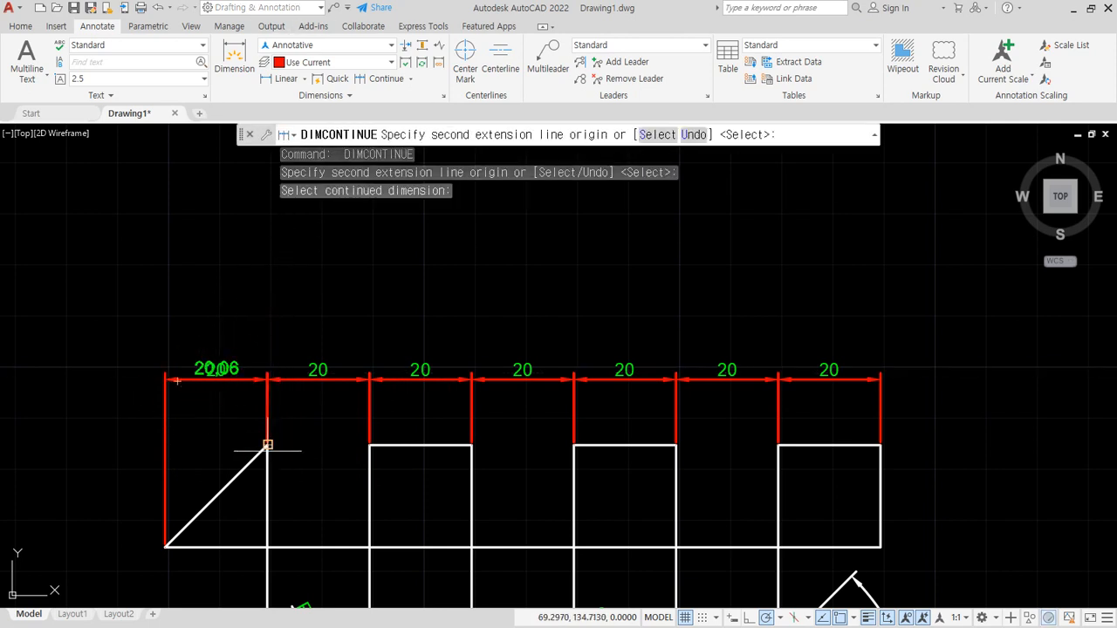
pyautogui.press('Escape')
# - Add a baseline dimension above the chain from the triangle's lower-left extension line to the first square's upper-right corner
pyautogui.click(411, 78)
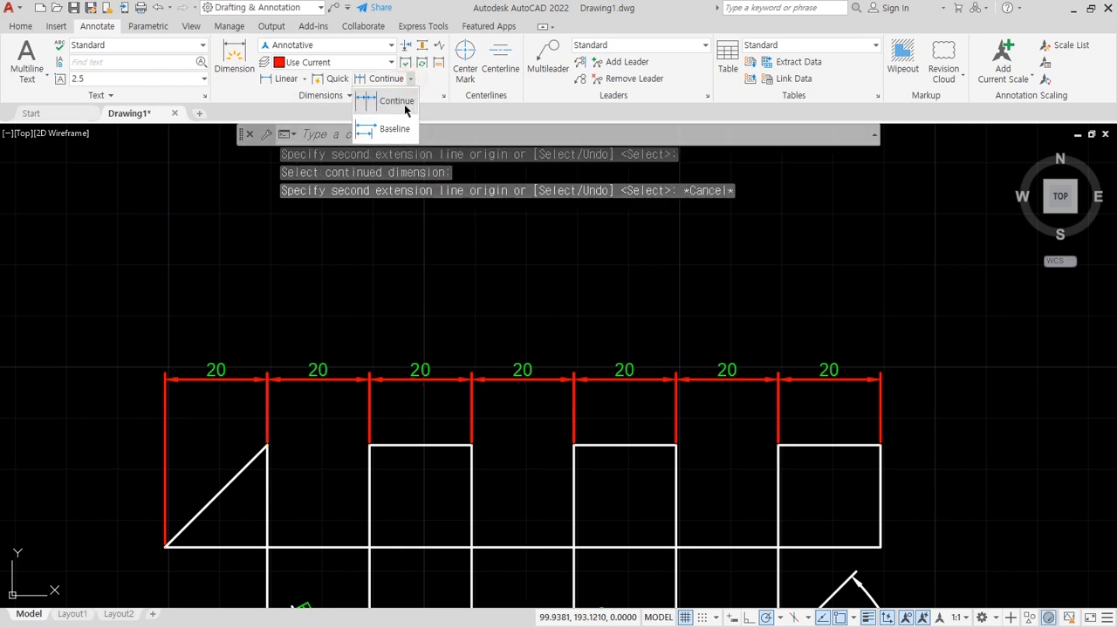
pyautogui.click(391, 129)
pyautogui.press('Return')
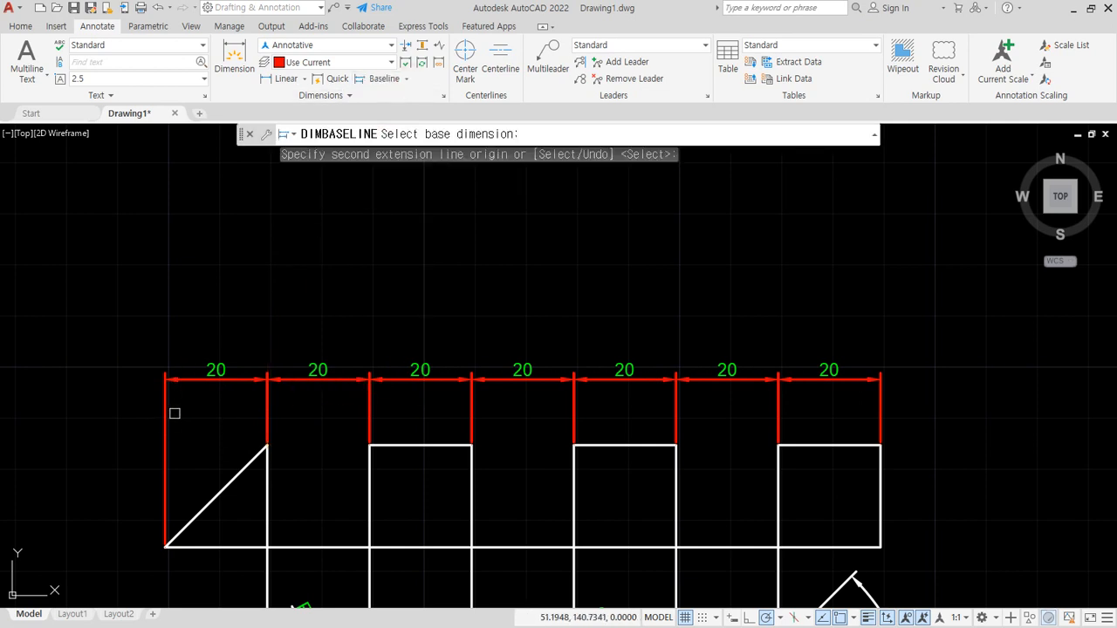
pyautogui.click(166, 406)
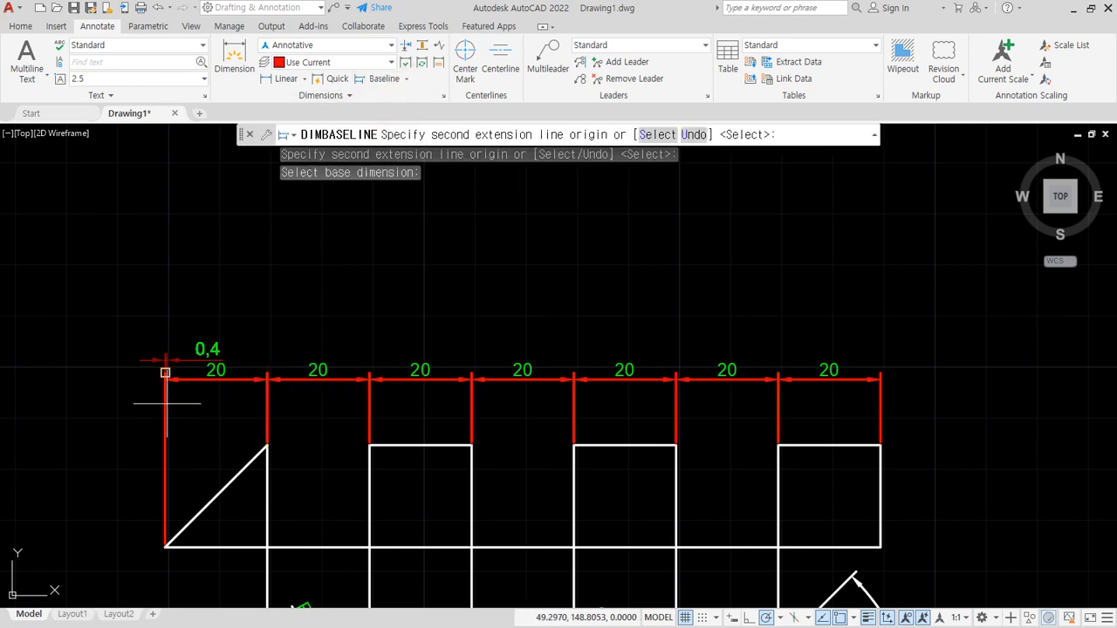
pyautogui.click(468, 445)
# - Continue the second-row dimension to the upper-right corners of the second and third squares
pyautogui.click(402, 80)
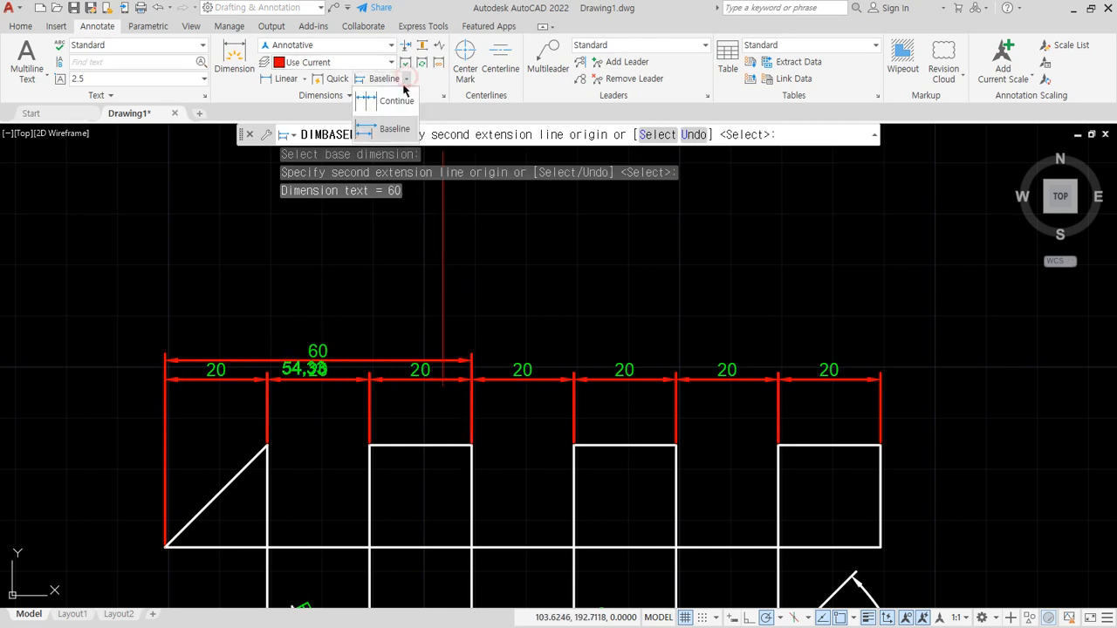
pyautogui.click(398, 106)
pyautogui.click(676, 445)
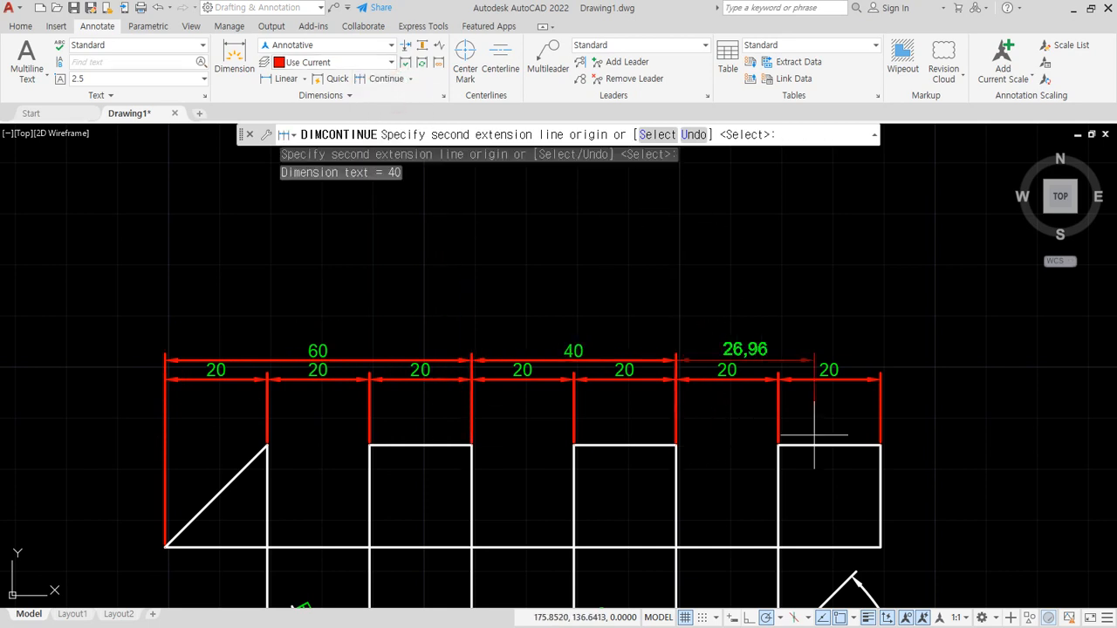
pyautogui.click(880, 445)
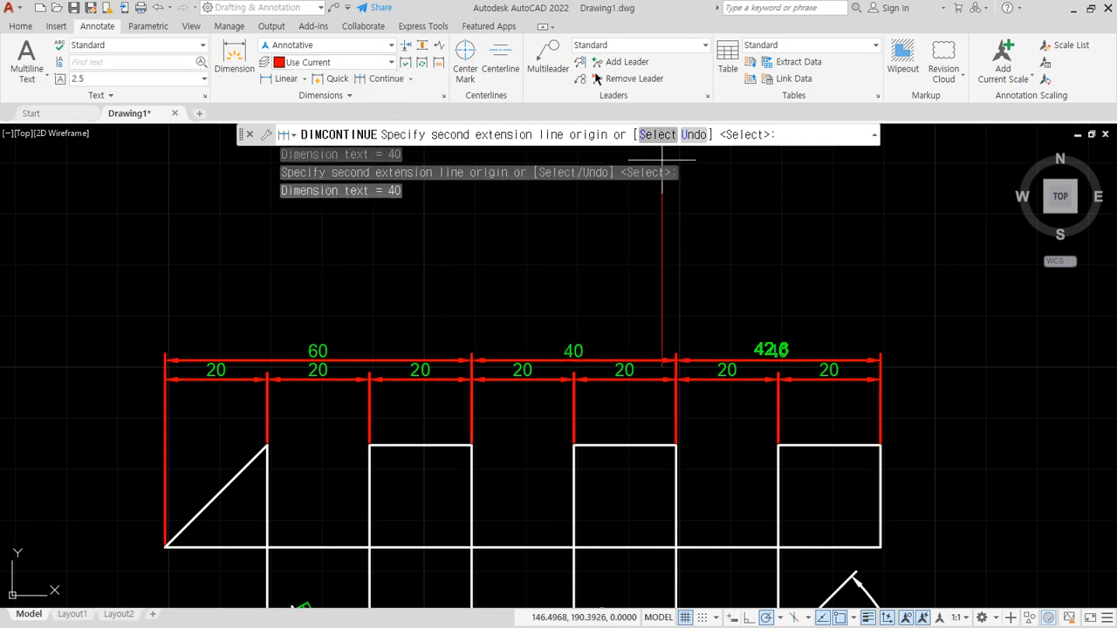
# - Add an overall baseline dimension from the triangle's lower-left extension line to the third square's upper-right corner
pyautogui.click(414, 80)
pyautogui.click(384, 97)
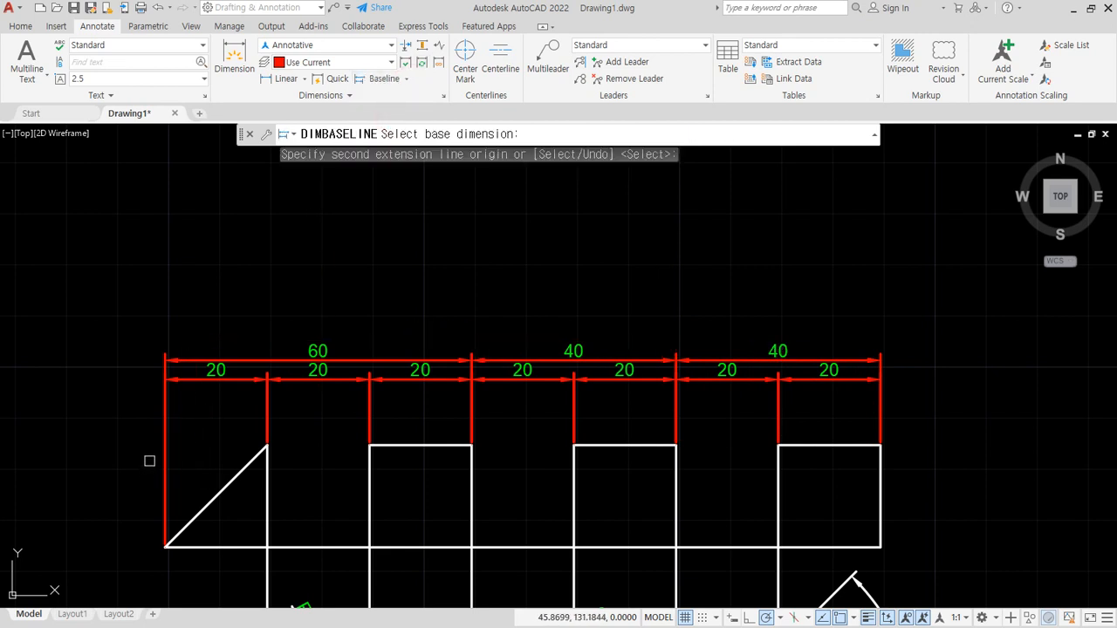
pyautogui.click(165, 467)
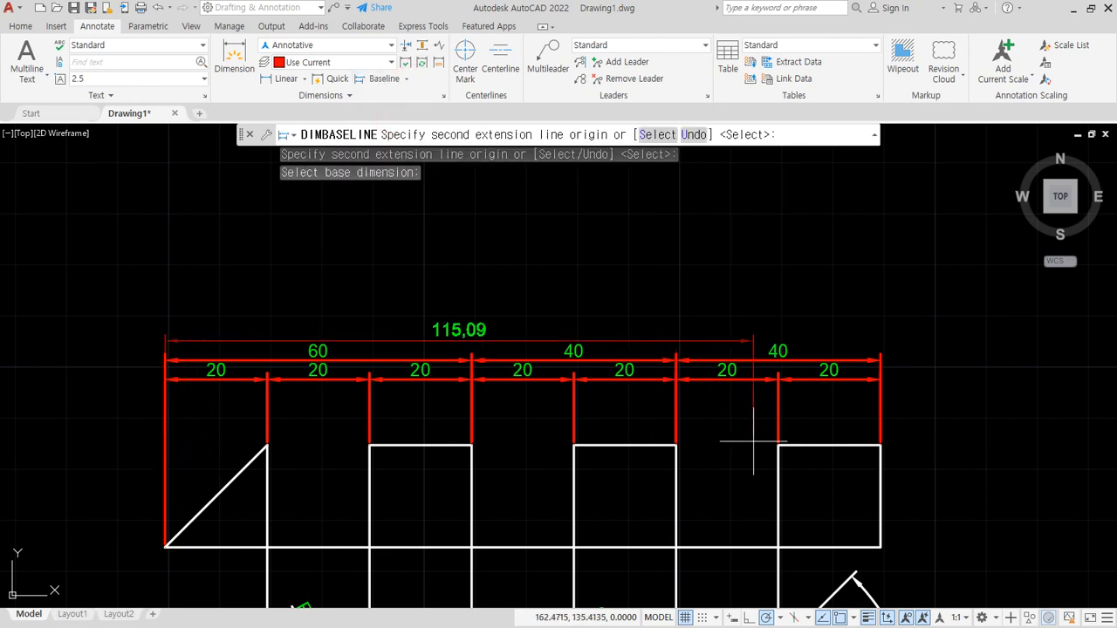
pyautogui.click(880, 445)
pyautogui.press('Escape')
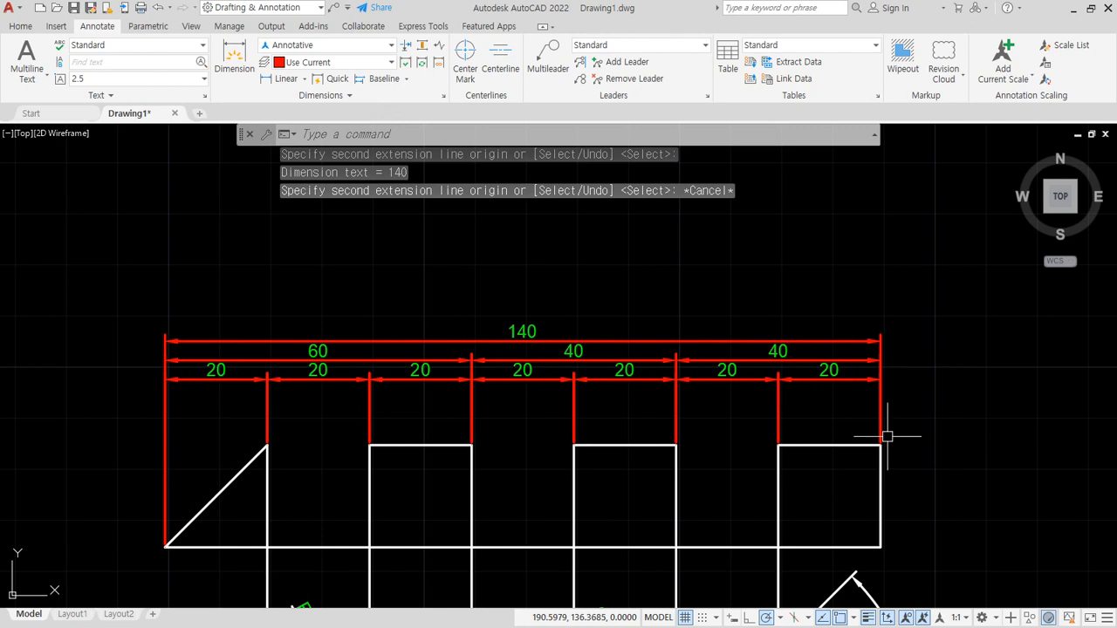
# - Examine the spacing between the stacked dimension lines above the triangle
pyautogui.scroll(2, 581, 382)
pyautogui.scroll(-2, 478, 421)
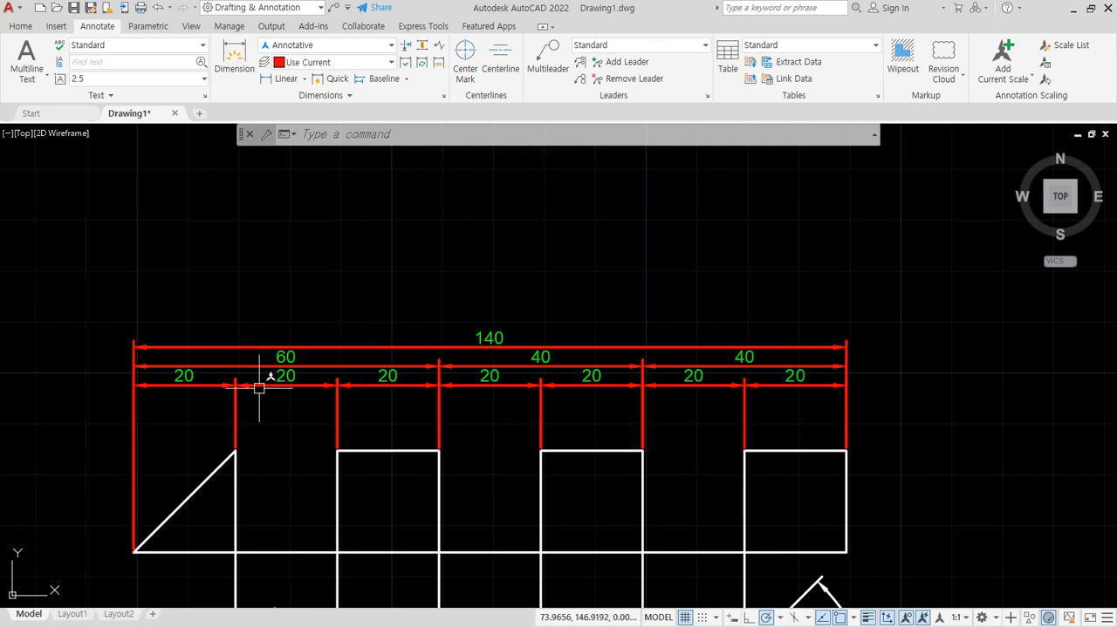
pyautogui.scroll(6, 255, 393)
pyautogui.scroll(1, 389, 451)
pyautogui.scroll(-3, 386, 436)
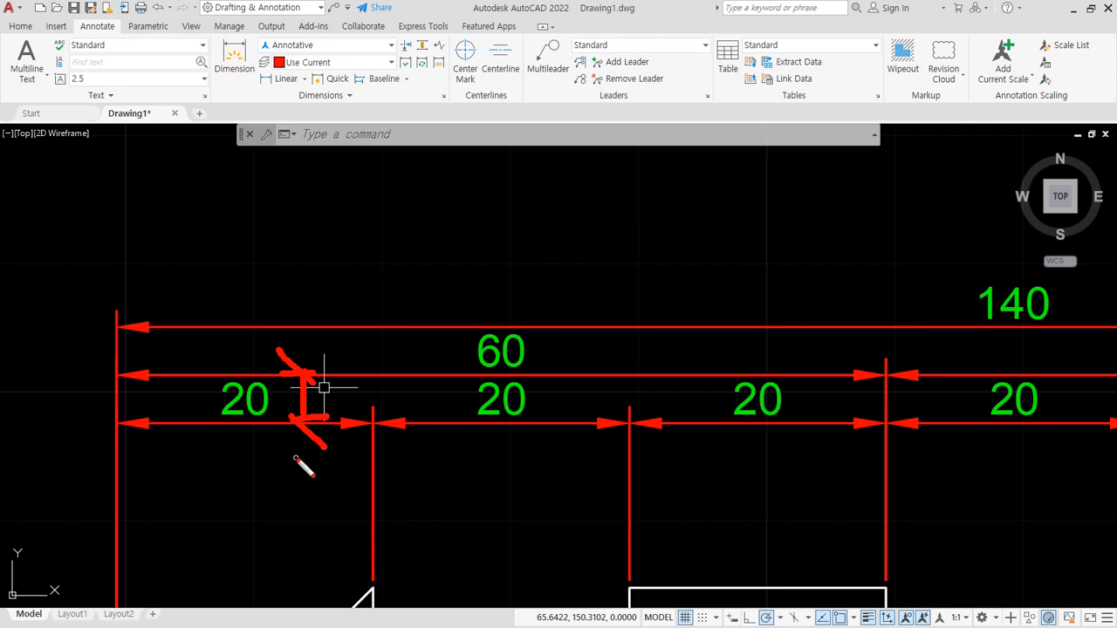
pyautogui.press('Escape')
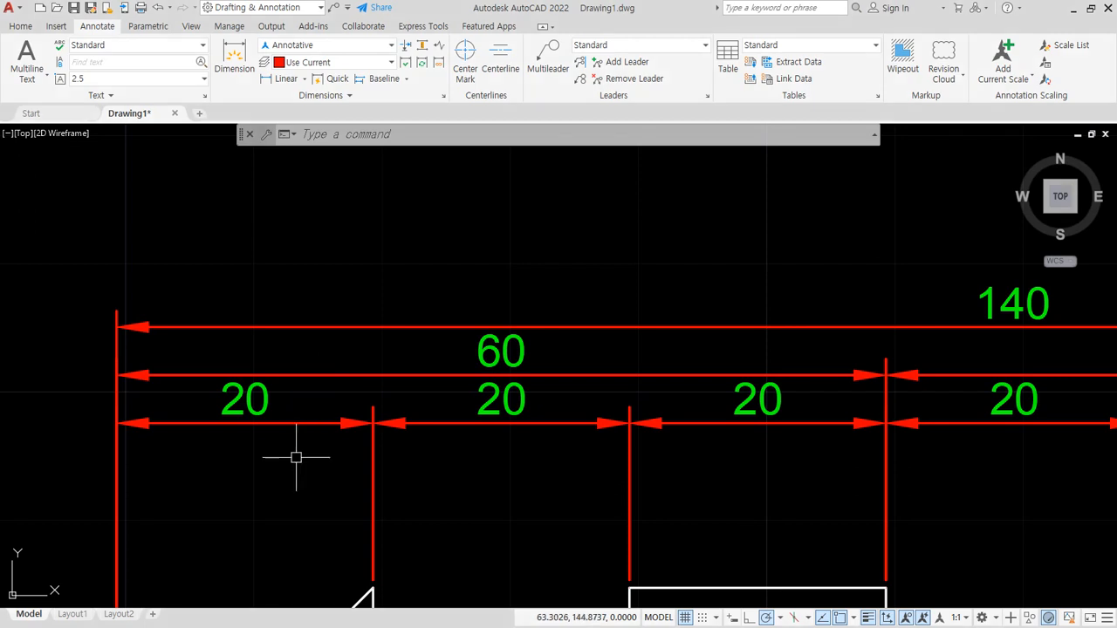
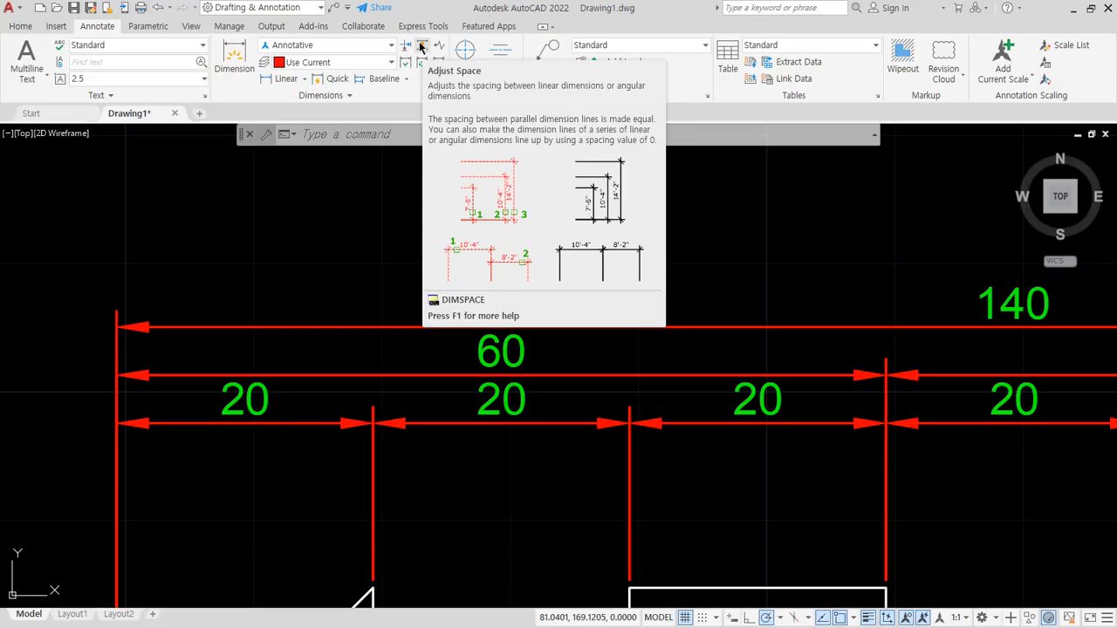
# - Try adjusting the spacing to 8 from the triangle's dimension across a crossing selection of the whole stack, and undo it
pyautogui.click(417, 118)
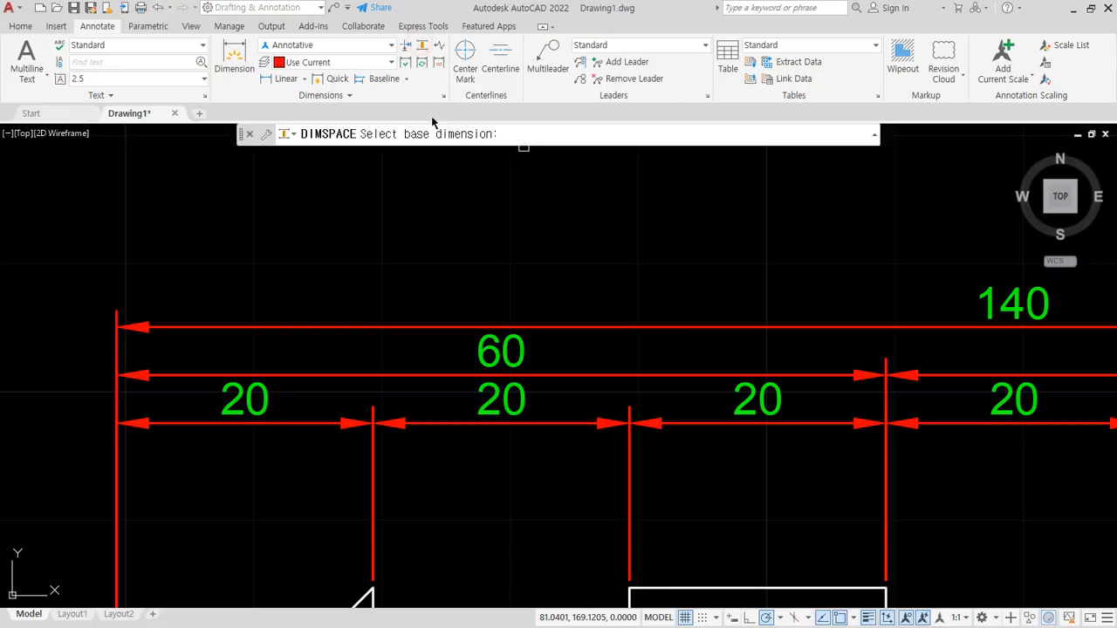
pyautogui.click(302, 419)
pyautogui.scroll(-1, 796, 282)
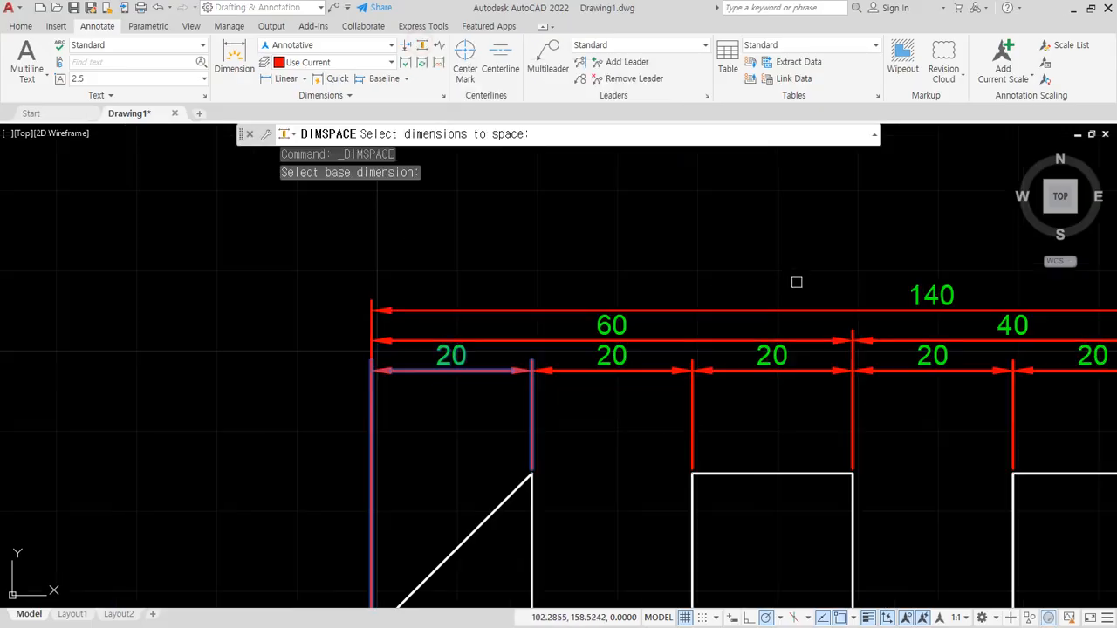
pyautogui.moveTo(793, 285); pyautogui.dragTo(474, 285, button='middle')
pyautogui.scroll(-1, 675, 293)
pyautogui.moveTo(675, 293); pyautogui.dragTo(574, 297, button='middle')
pyautogui.click(766, 263)
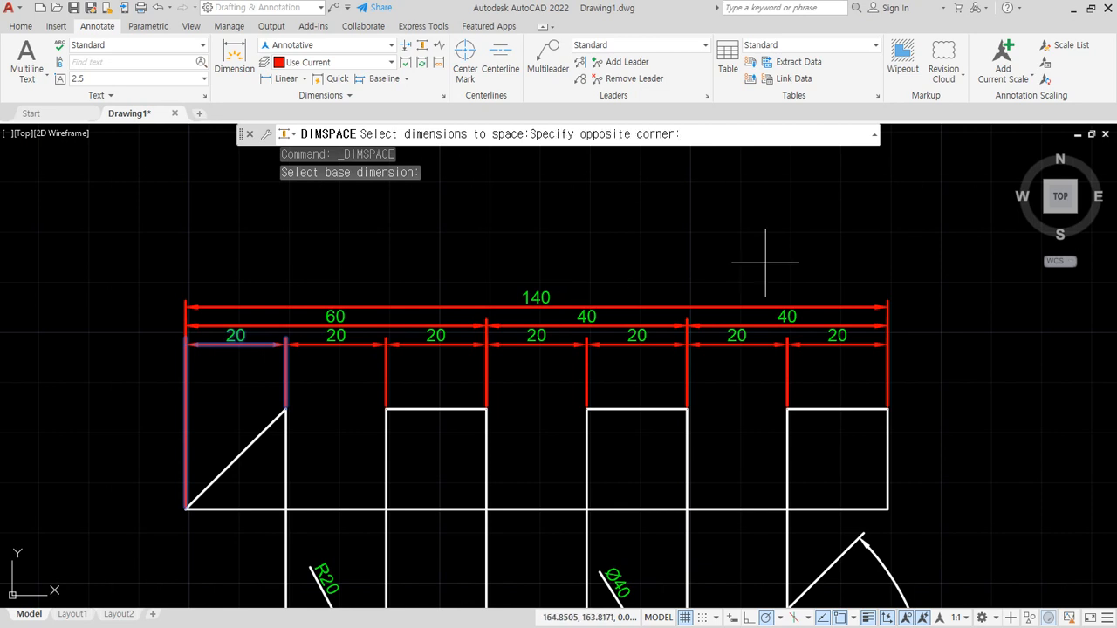
pyautogui.click(357, 310)
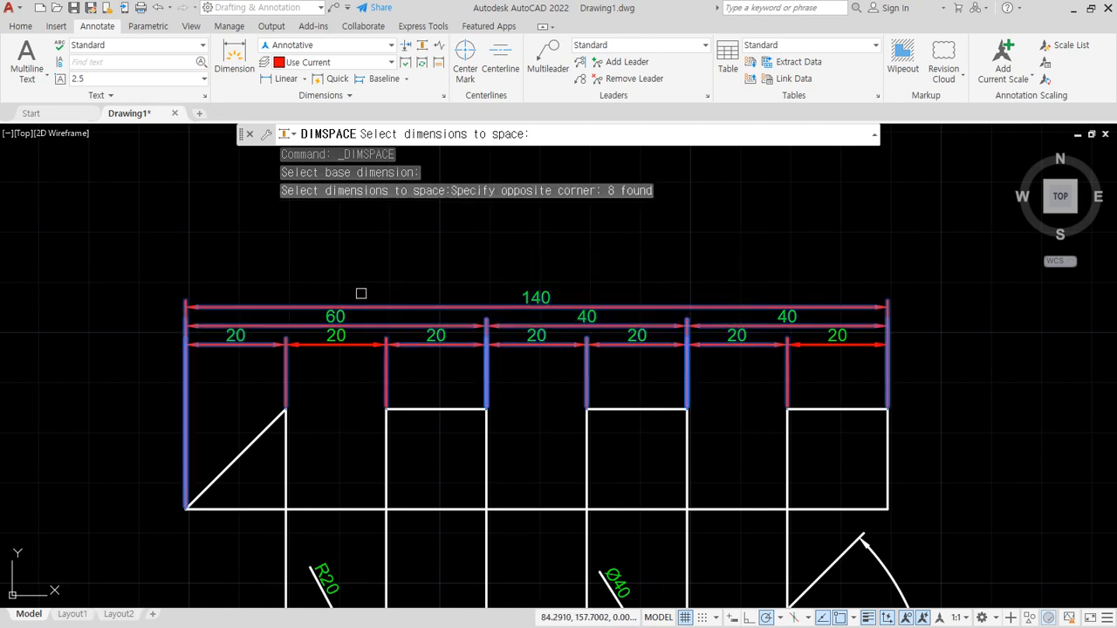
pyautogui.press('Return')
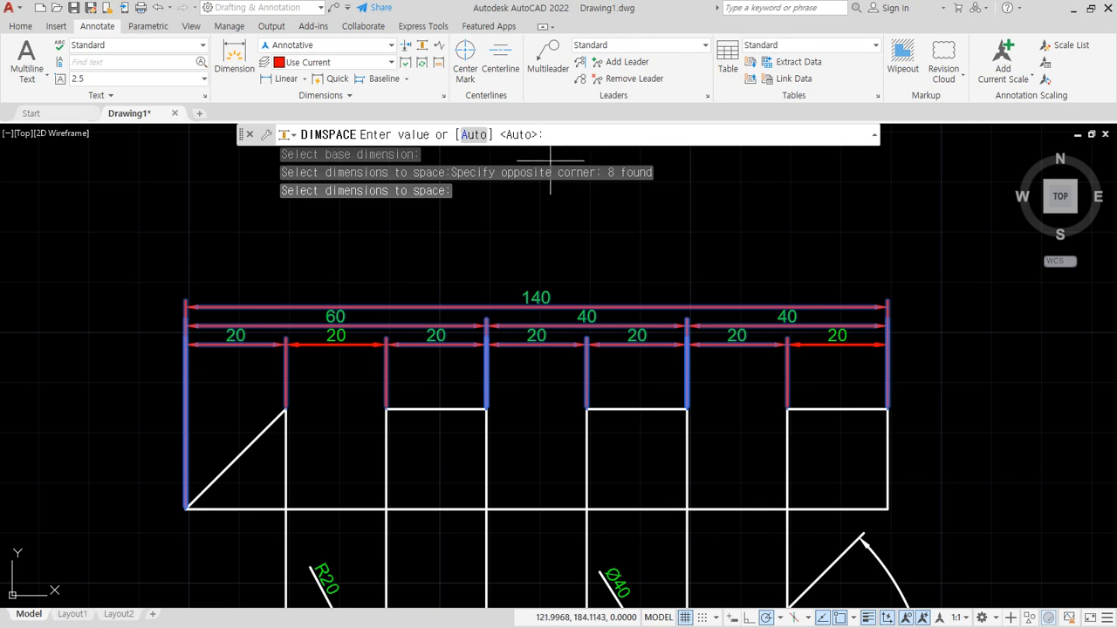
pyautogui.press('Return')
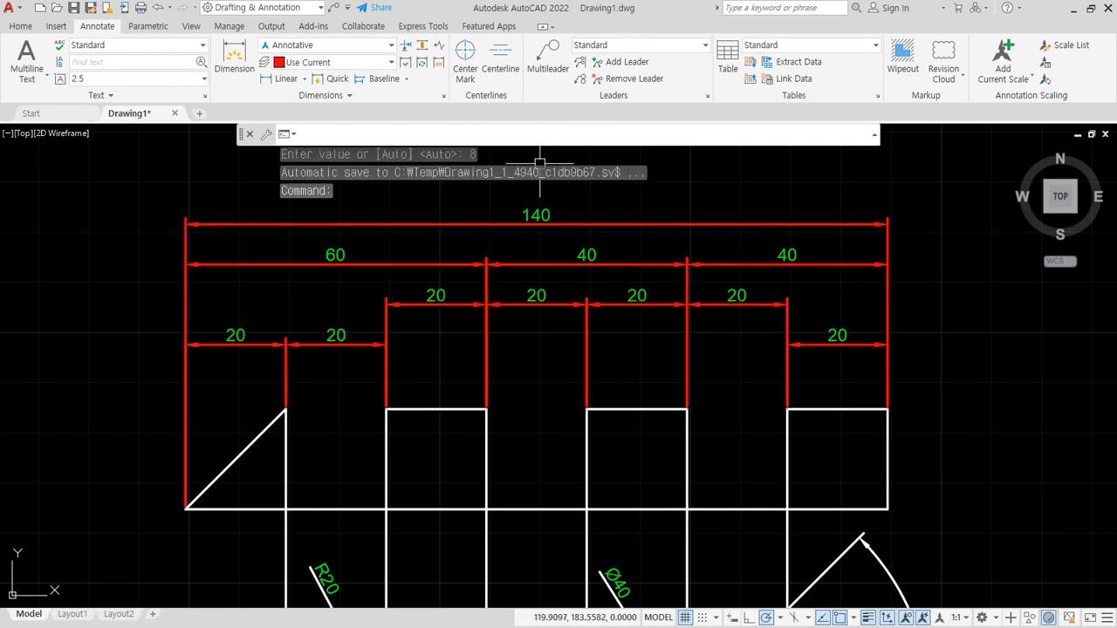
pyautogui.hotkey('ctrl', 'z')
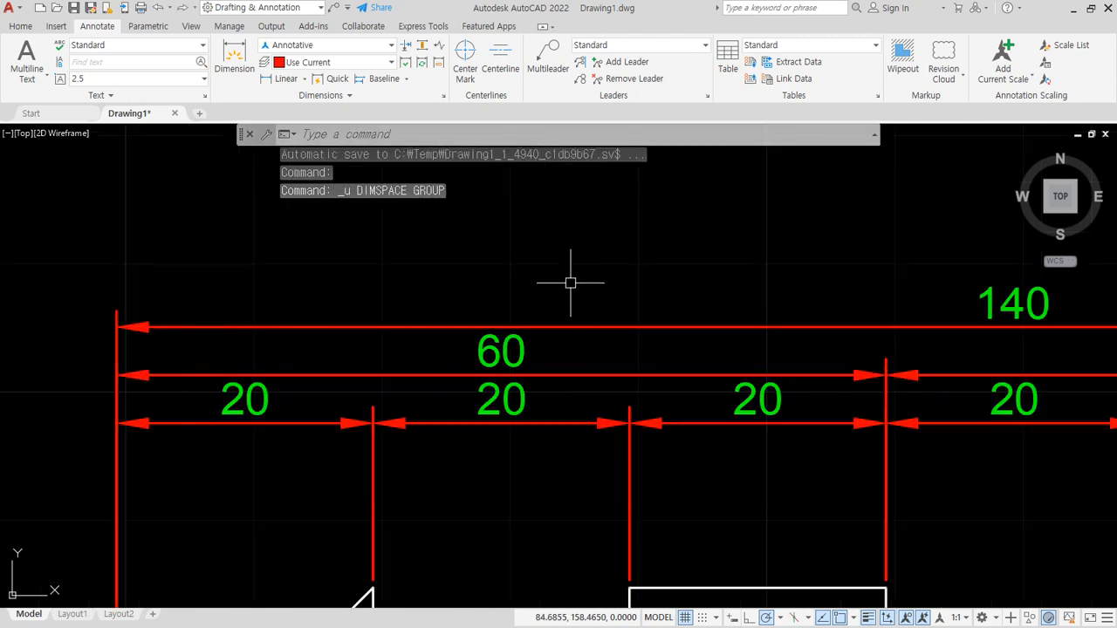
# - Space the second-row dimensions and the overall dimension 8 apart, using the triangle's dimension as the base
pyautogui.click(423, 47)
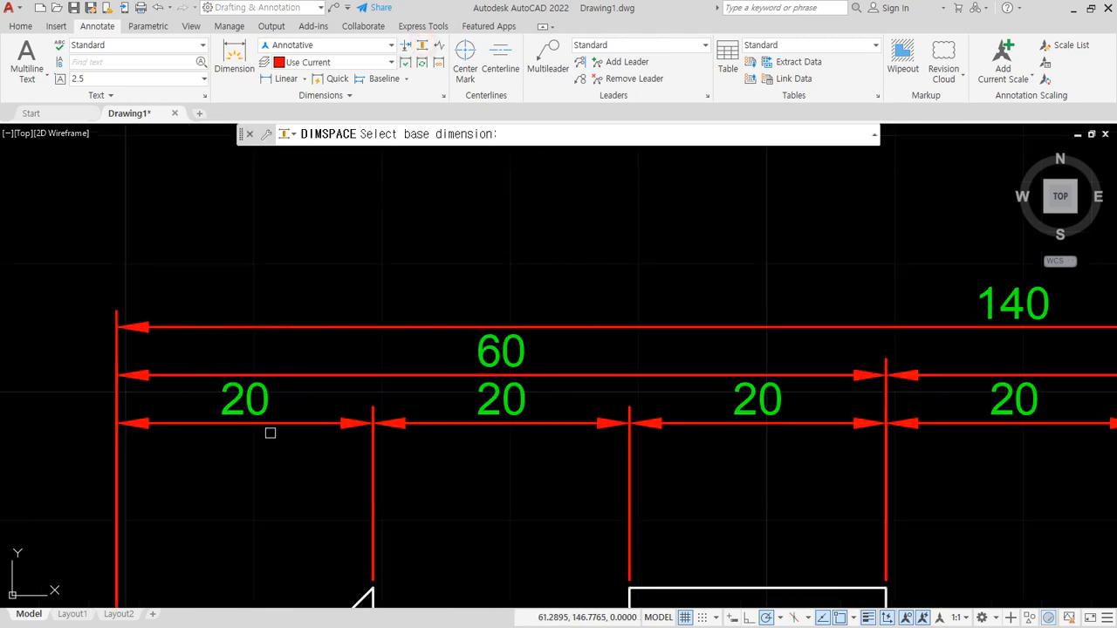
pyautogui.click(272, 423)
pyautogui.scroll(-2, 410, 316)
pyautogui.moveTo(722, 279); pyautogui.dragTo(559, 301, button='middle')
pyautogui.moveTo(771, 303); pyautogui.dragTo(597, 306, button='middle')
pyautogui.click(866, 364)
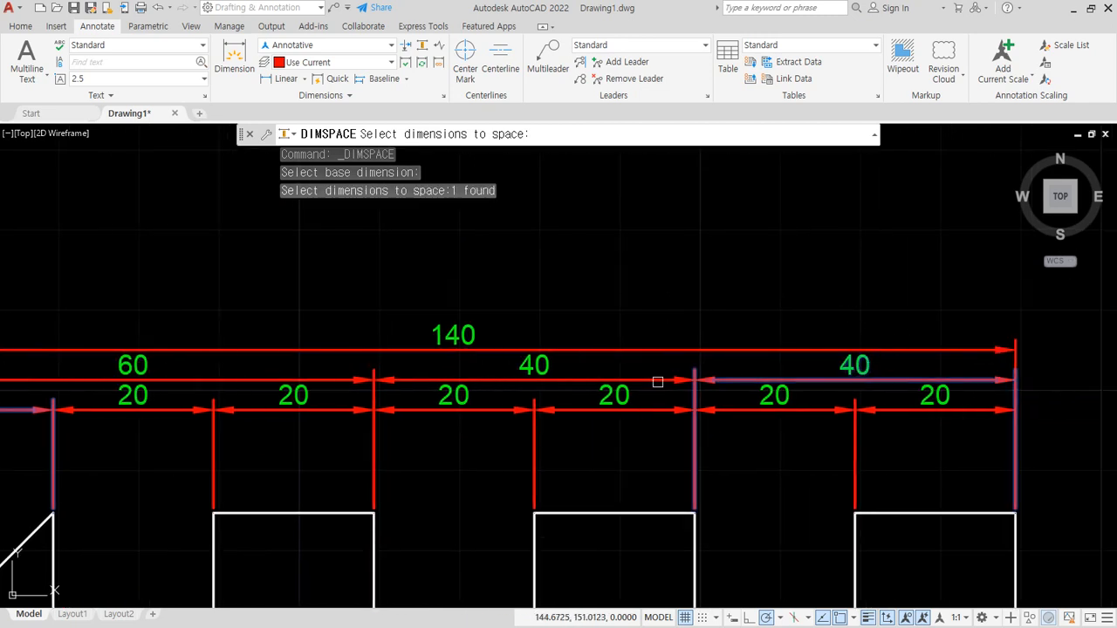
pyautogui.click(558, 367)
pyautogui.click(364, 377)
pyautogui.click(337, 349)
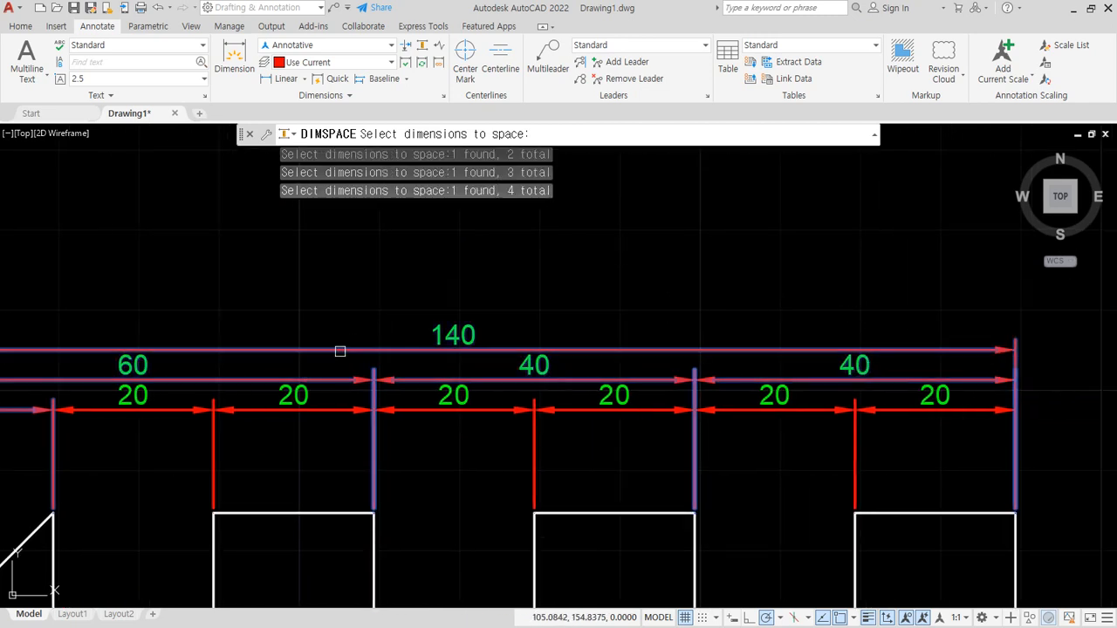
pyautogui.scroll(-2, 314, 331)
pyautogui.press('Return')
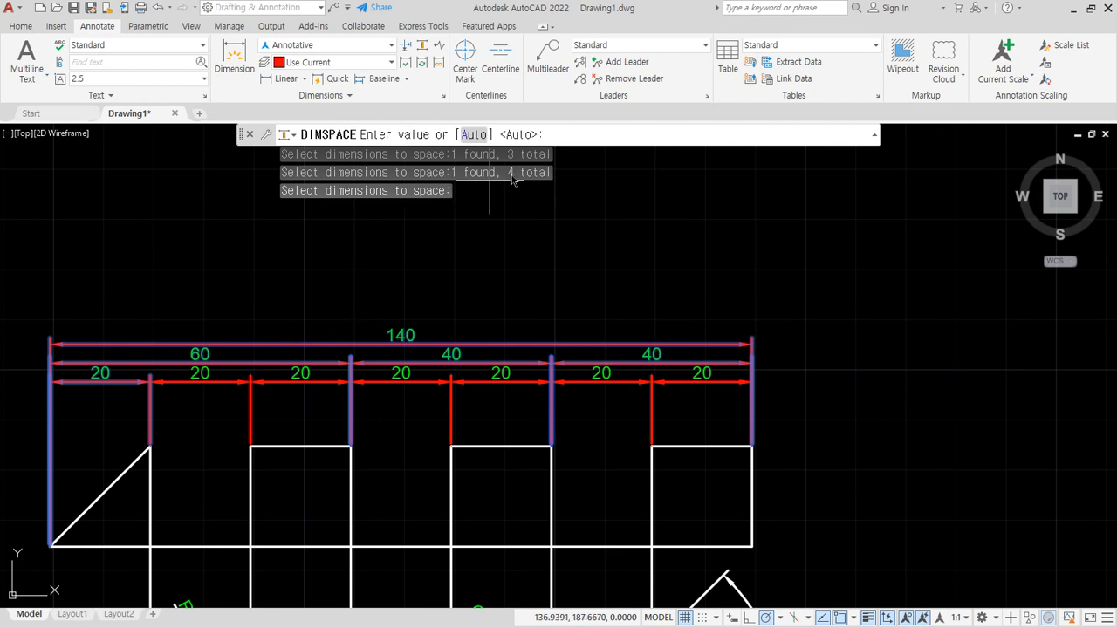
pyautogui.write('8')
pyautogui.press('Return')
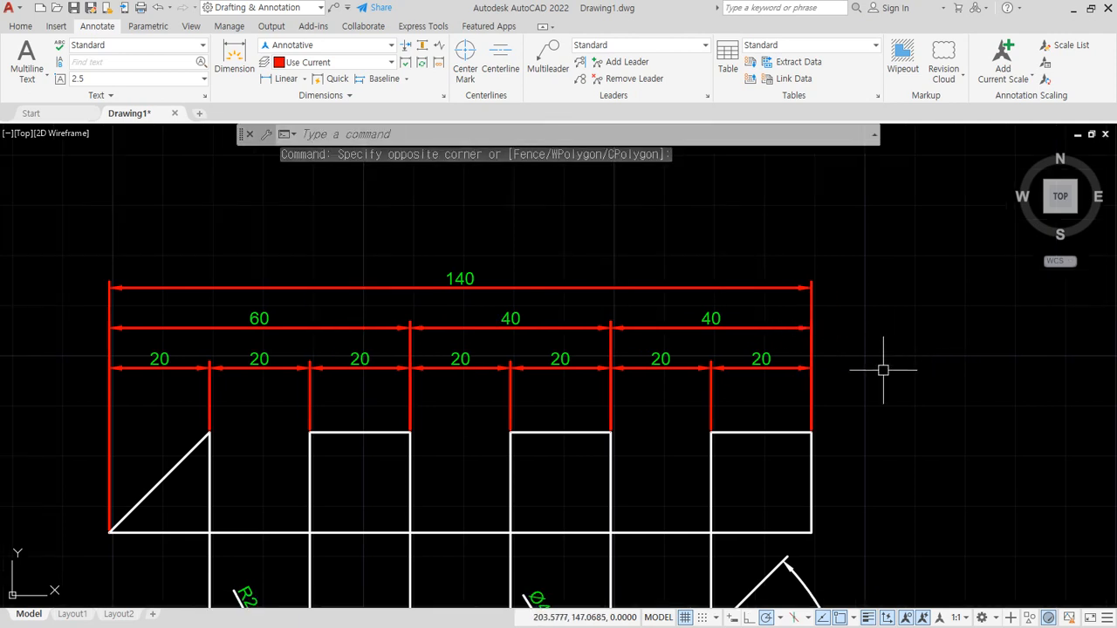
# - Erase all the stacked and chained dimensions above the profile except the one over the triangle
pyautogui.click(862, 389)
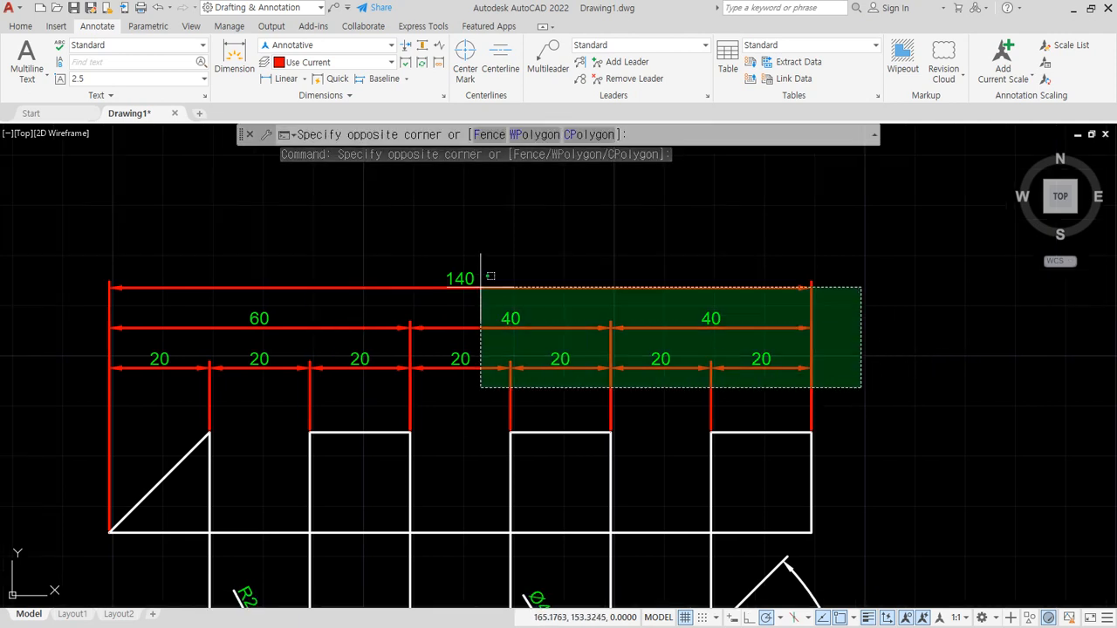
pyautogui.click(261, 239)
pyautogui.write('e')
pyautogui.press('Return')
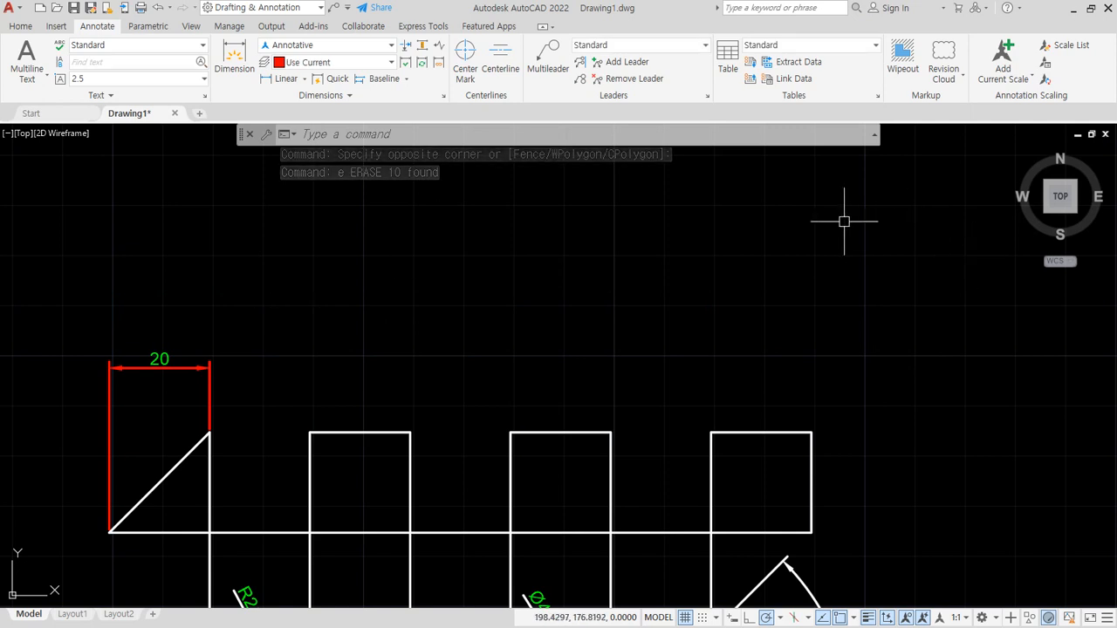
# - Modify the Annotative dimension style to use a baseline spacing of 8
pyautogui.write('d')
pyautogui.press('Return')
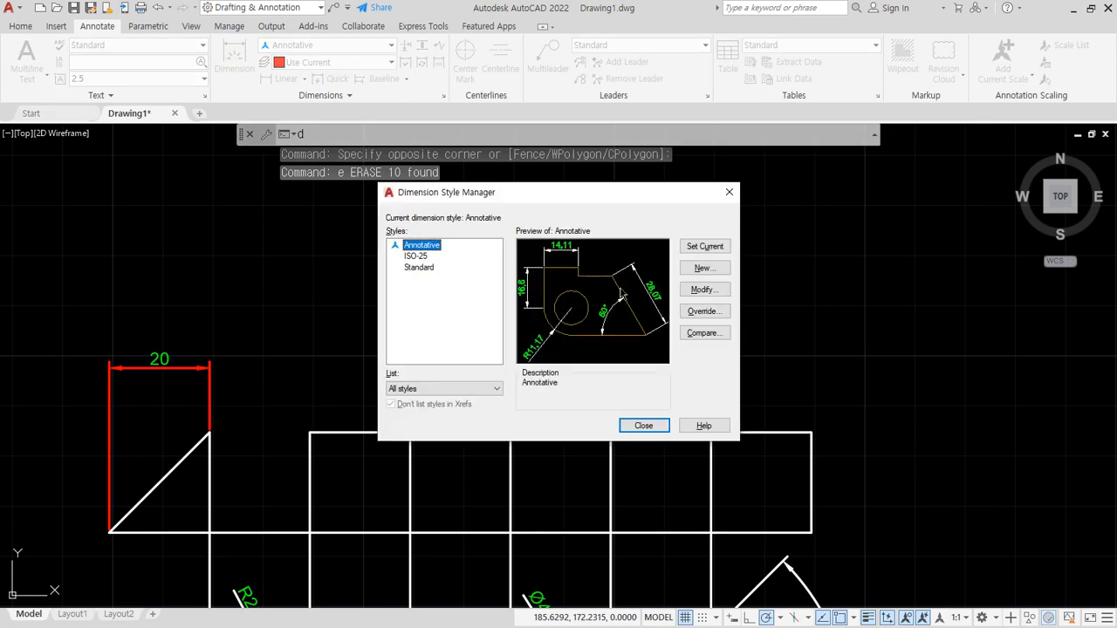
pyautogui.click(703, 290)
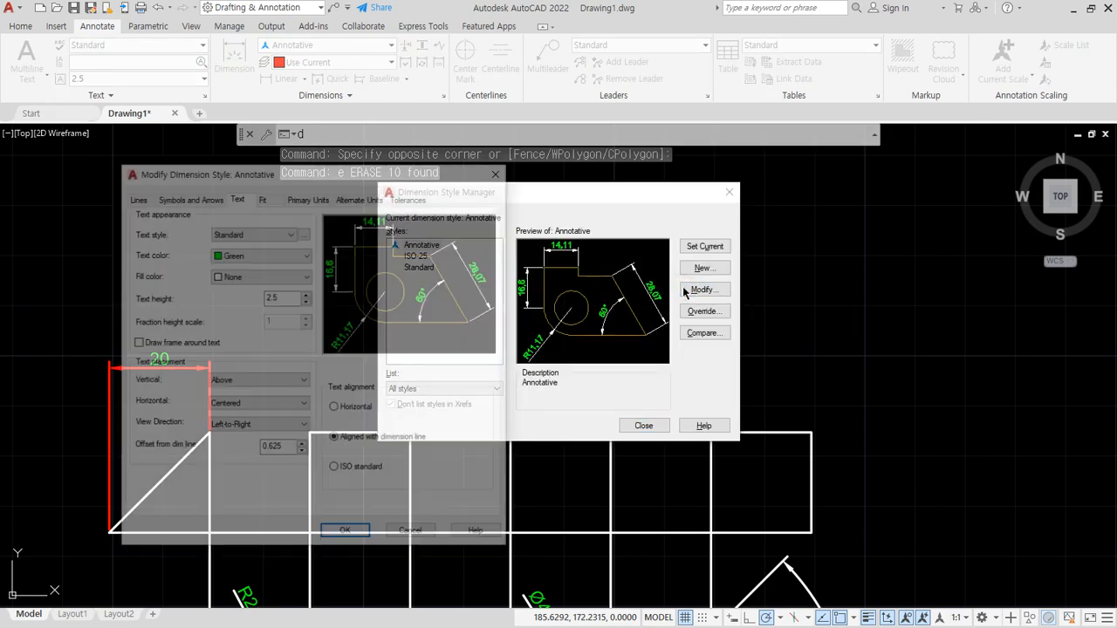
pyautogui.moveTo(319, 172); pyautogui.dragTo(433, 170)
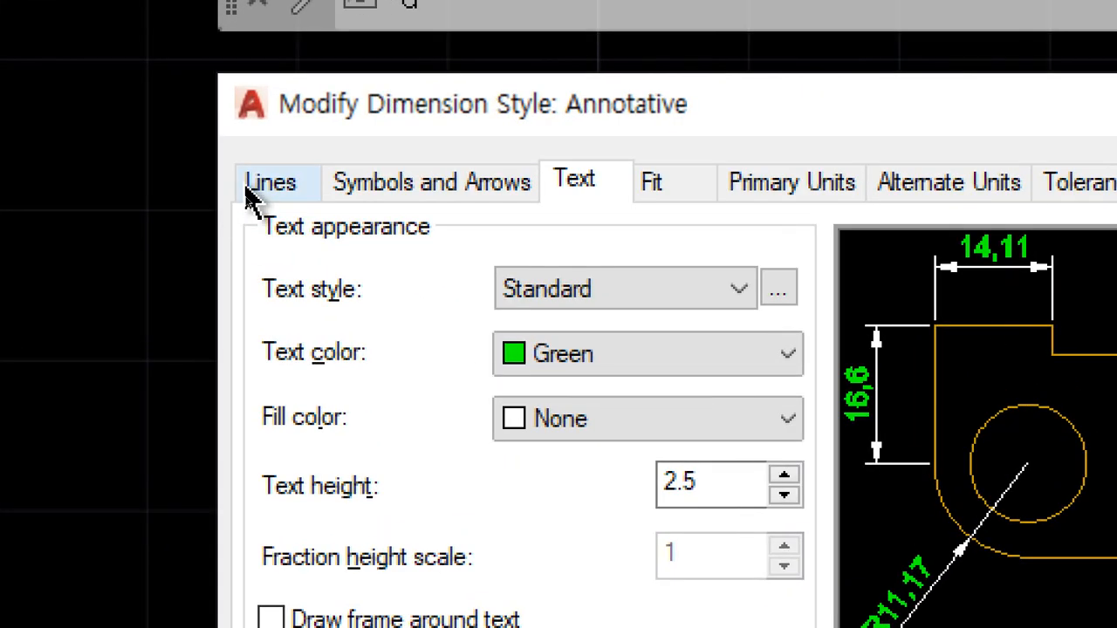
pyautogui.click(254, 196)
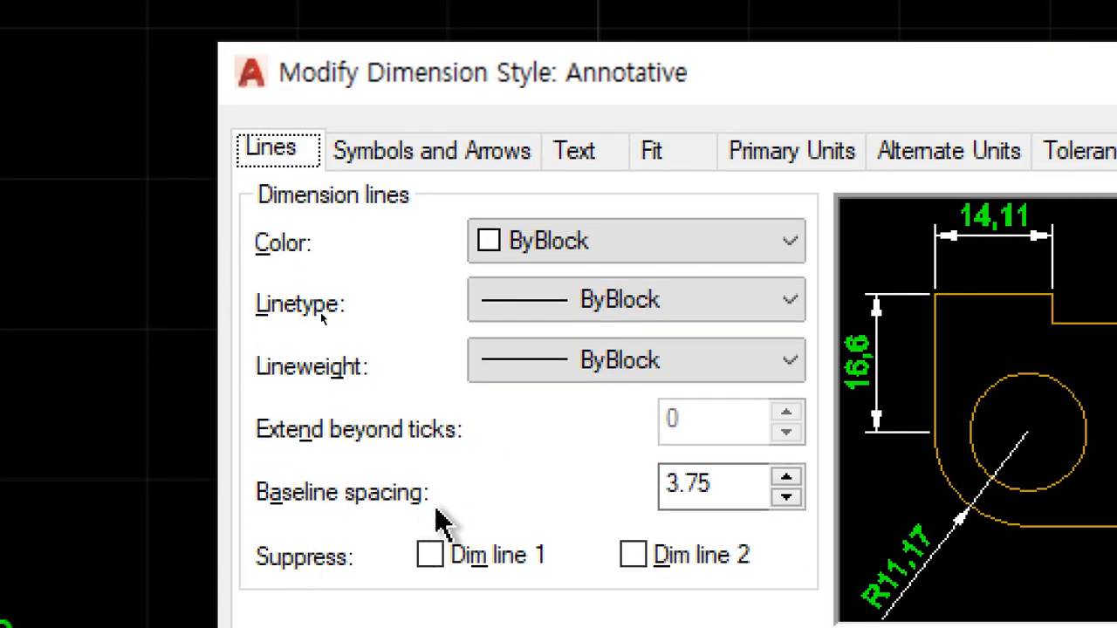
pyautogui.moveTo(748, 481); pyautogui.dragTo(497, 495)
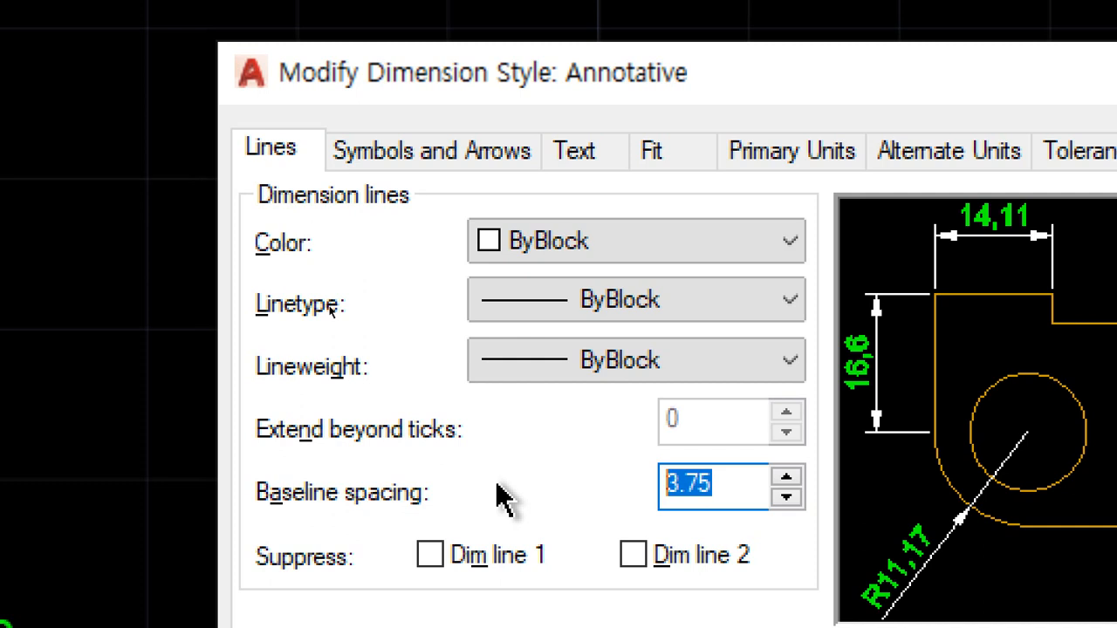
pyautogui.write('8')
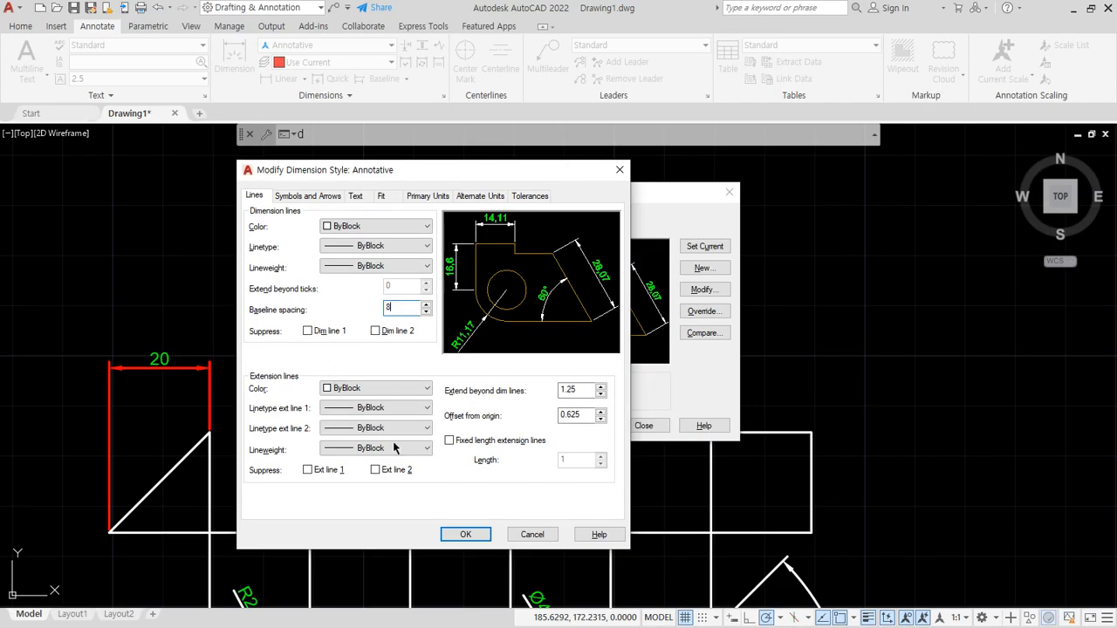
pyautogui.click(464, 535)
pyautogui.click(630, 425)
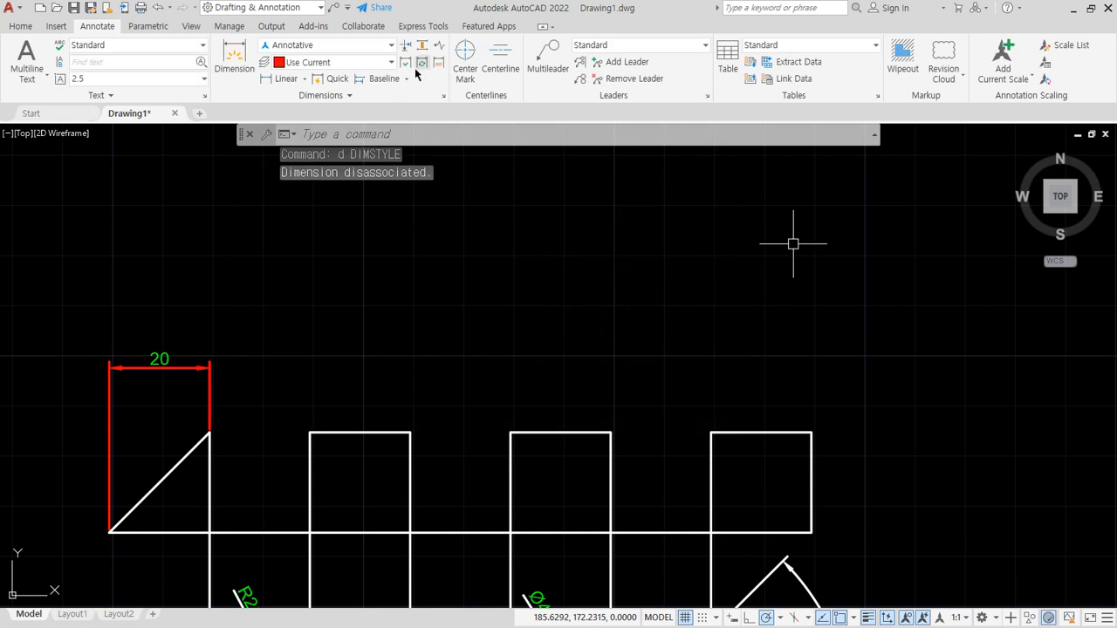
# - Add baseline dimensions from the triangle's left extension line to the three squares' upper-left corners and the third square's upper-right corner
pyautogui.click(374, 80)
pyautogui.click(111, 371)
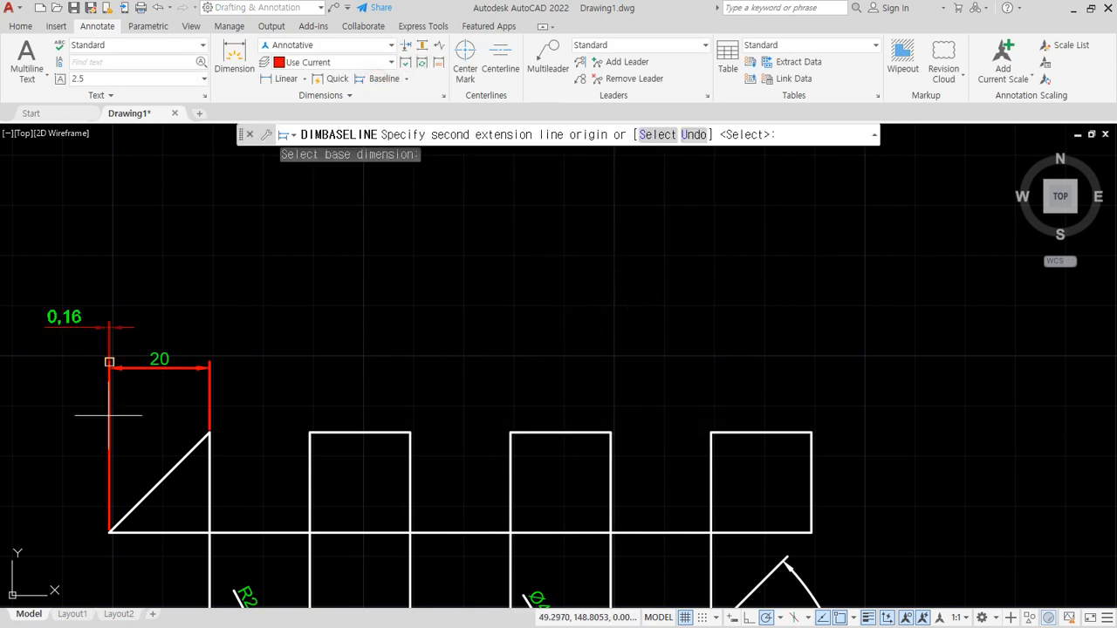
pyautogui.click(310, 431)
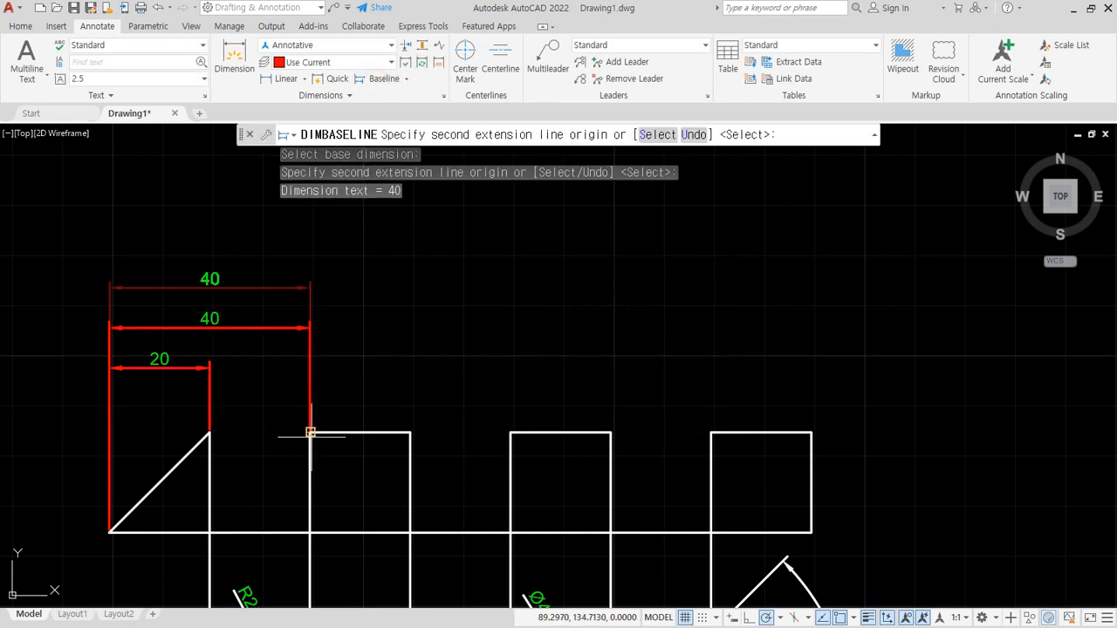
pyautogui.click(511, 431)
pyautogui.click(712, 432)
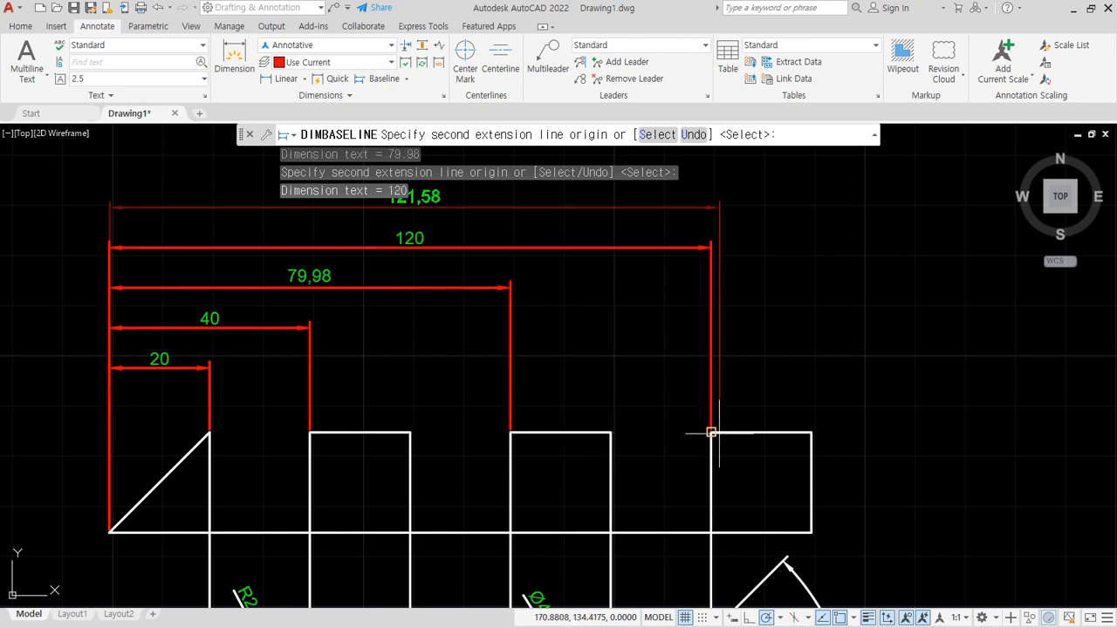
pyautogui.click(812, 432)
pyautogui.press('Escape')
pyautogui.moveTo(662, 481); pyautogui.dragTo(663, 526, button='middle')
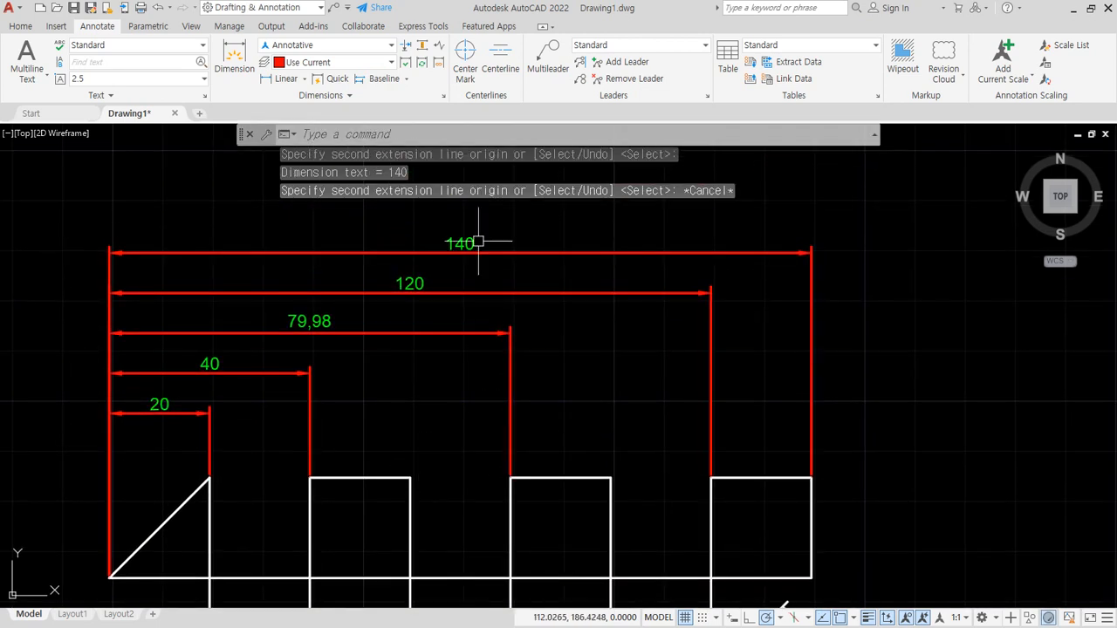
pyautogui.press('Escape')
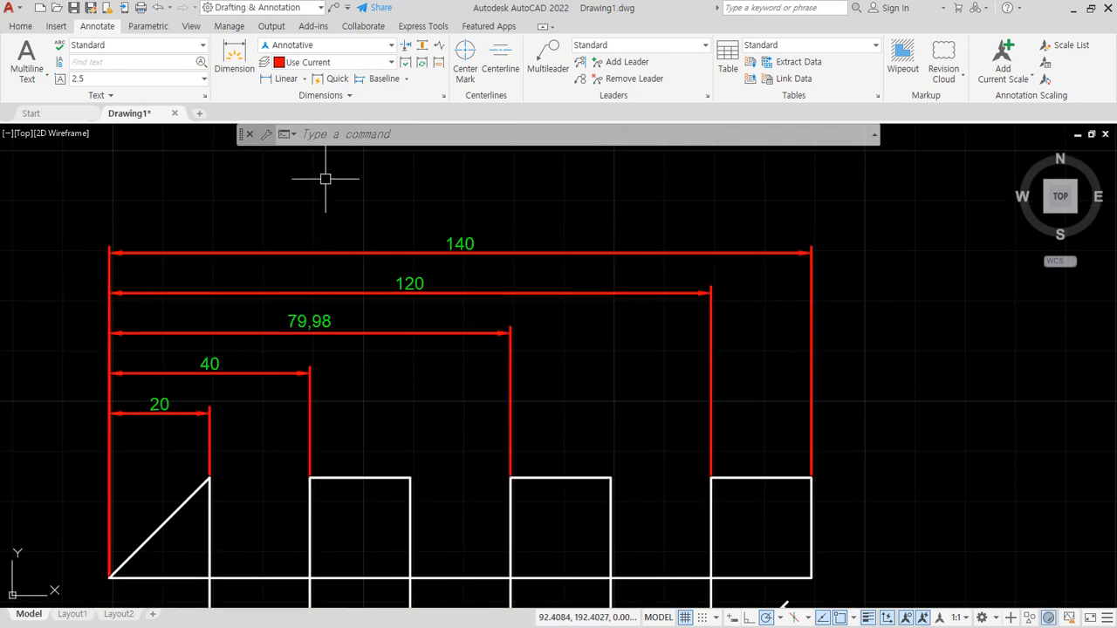
# - Add a linear dimension from the triangle's top corner to the first square's upper-right corner, in line with the triangle's dimension
pyautogui.click(284, 78)
pyautogui.click(210, 476)
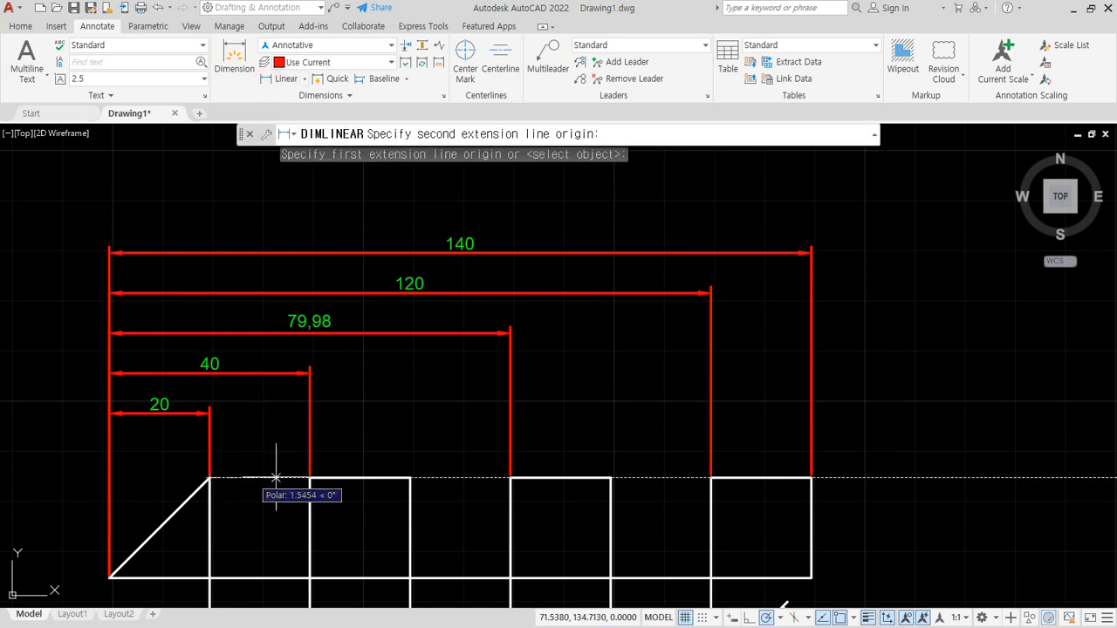
pyautogui.click(411, 477)
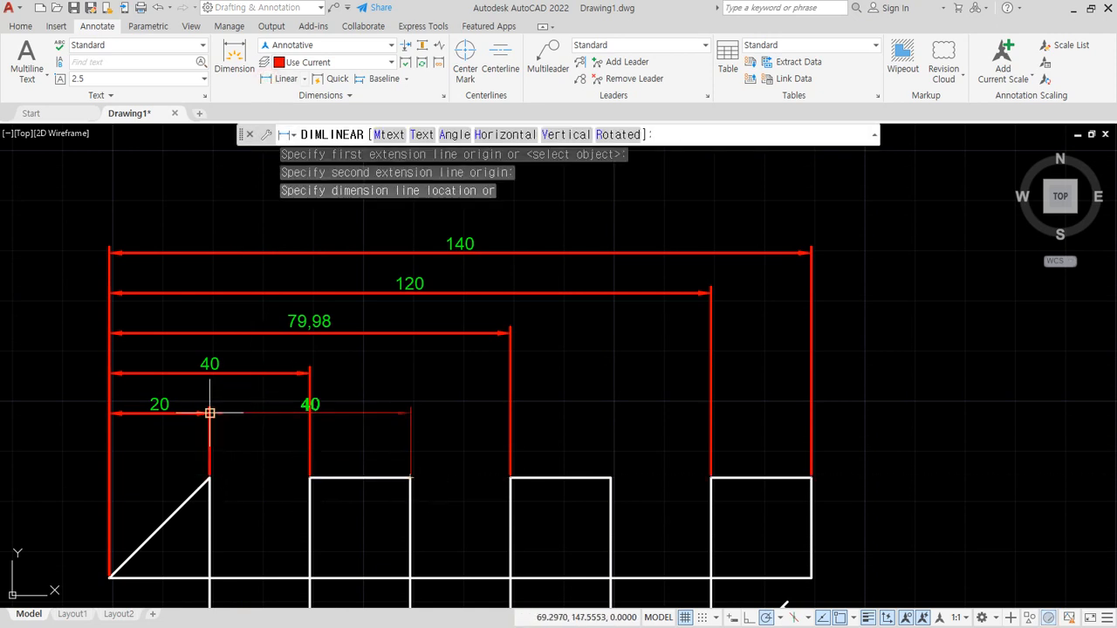
pyautogui.click(211, 411)
# - Break the baseline dimension's extension line at the first square's upper-left corner where it crosses the new linear dimension
pyautogui.scroll(4, 291, 439)
pyautogui.moveTo(330, 417)
pyautogui.mouseDown()
pyautogui.moveTo(302, 320)
pyautogui.moveTo(397, 392)
pyautogui.moveTo(312, 425)
pyautogui.mouseUp()
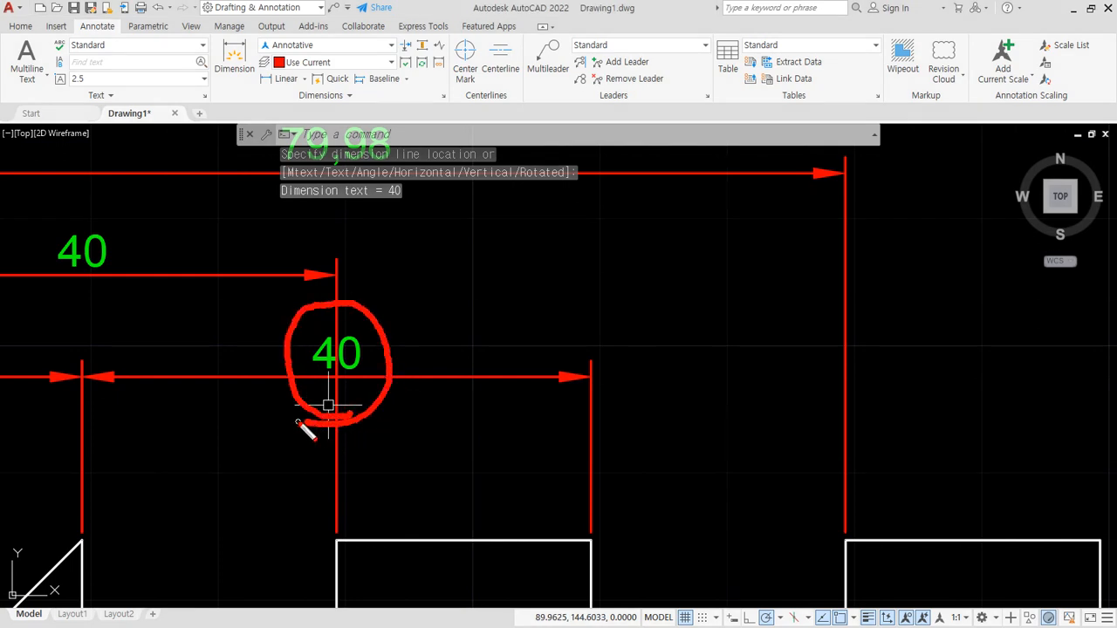
pyautogui.press('Escape')
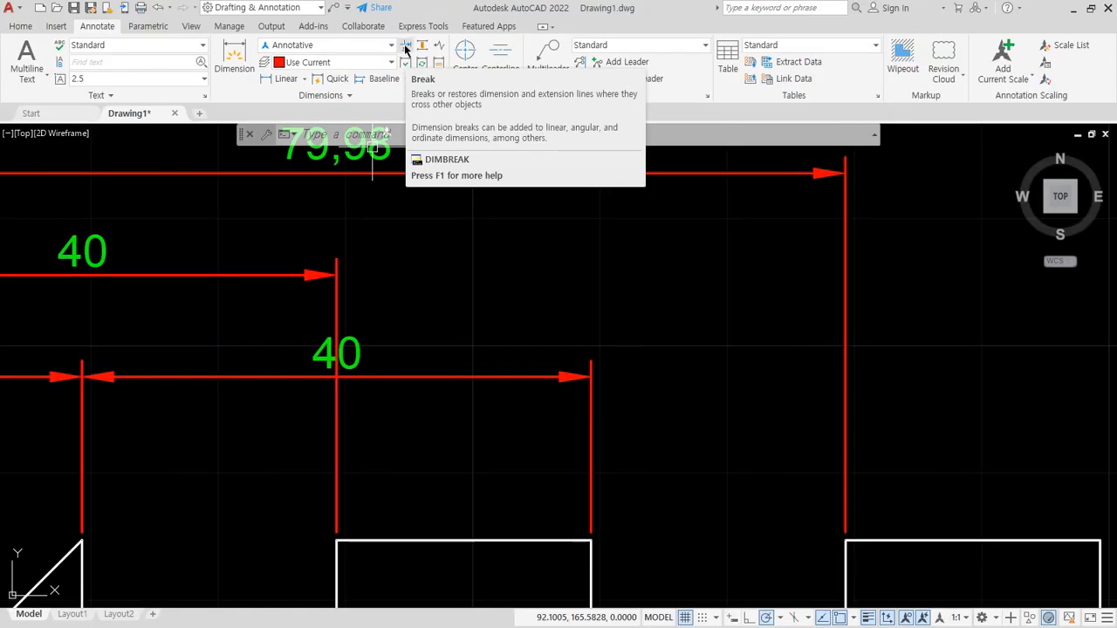
pyautogui.click(407, 74)
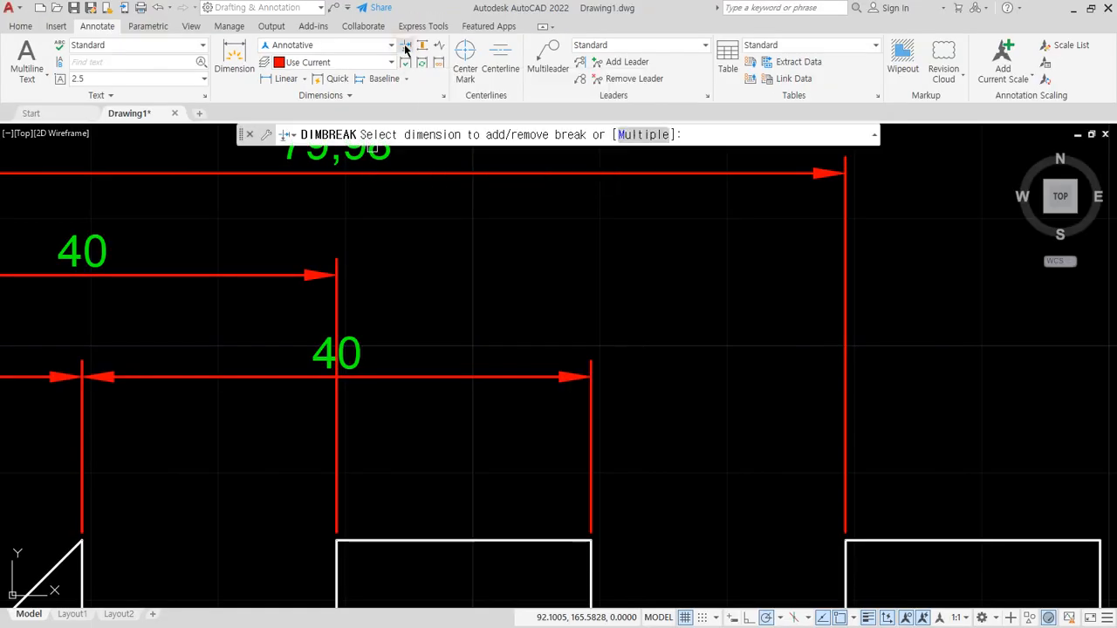
pyautogui.click(336, 298)
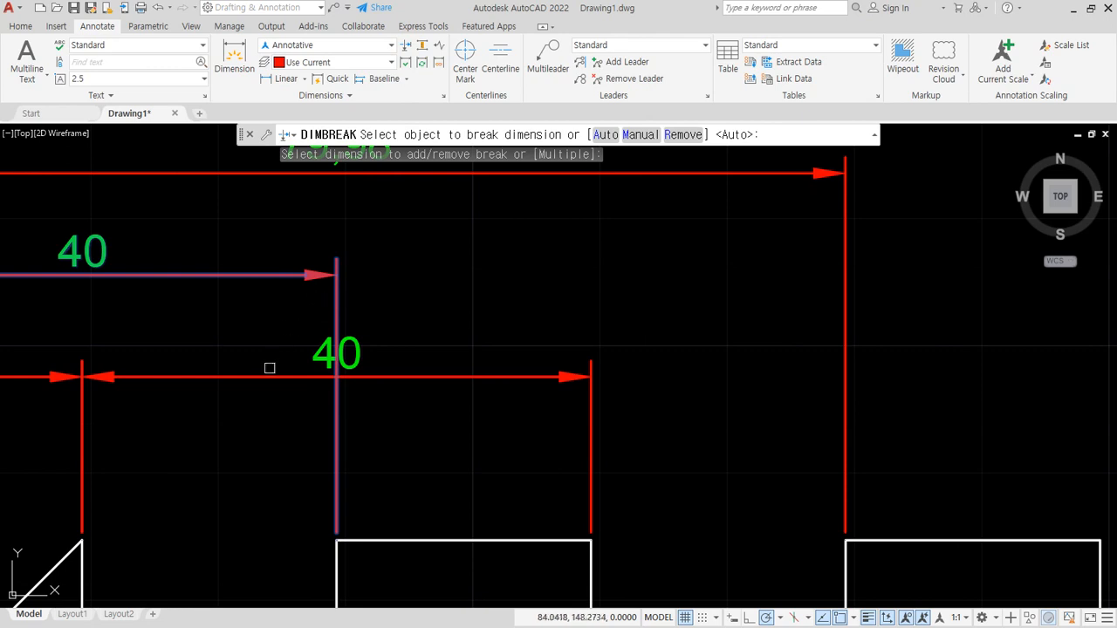
pyautogui.click(264, 377)
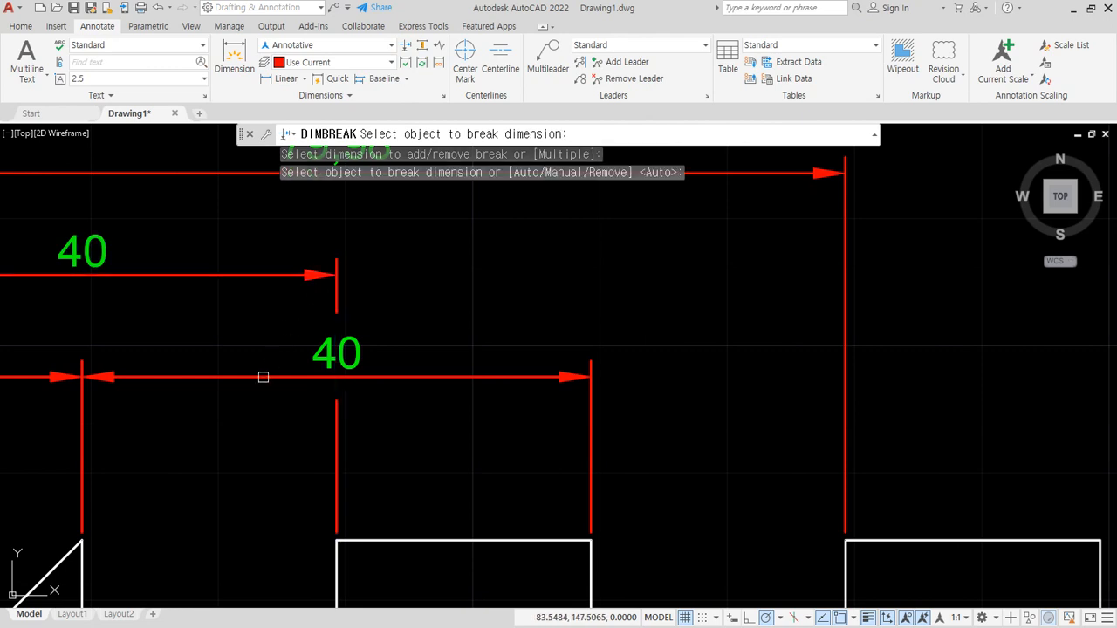
pyautogui.press('Return')
# - Add a linear dimension from the first square's upper-right corner to the second square's upper-right corner, in line with the previous dimension
pyautogui.moveTo(540, 430); pyautogui.dragTo(297, 405, button='middle')
pyautogui.click(285, 79)
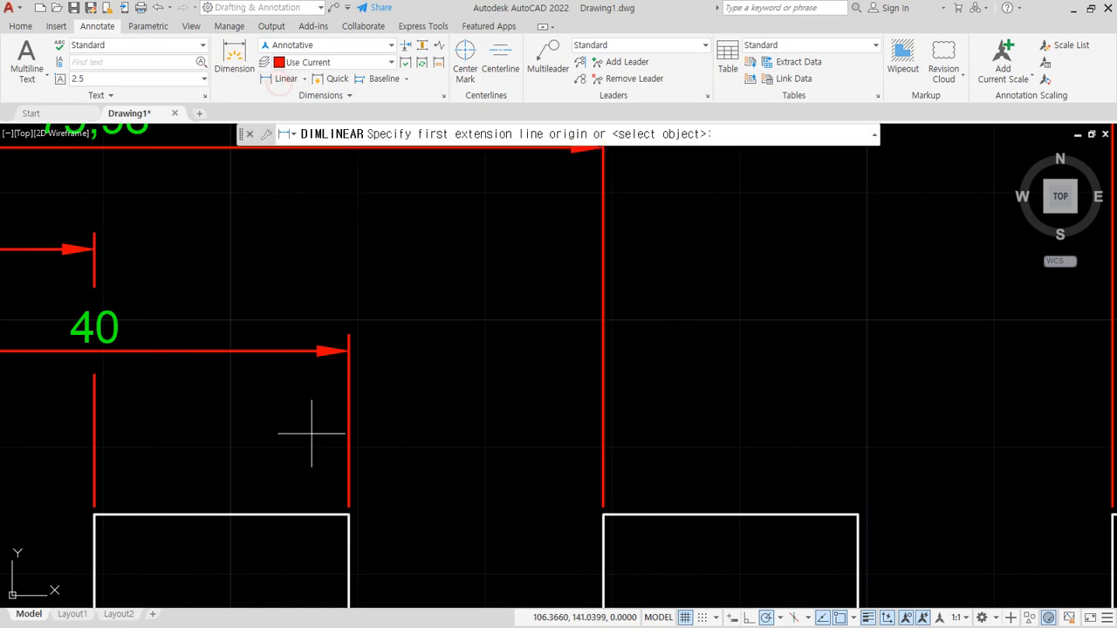
pyautogui.click(347, 515)
pyautogui.click(858, 515)
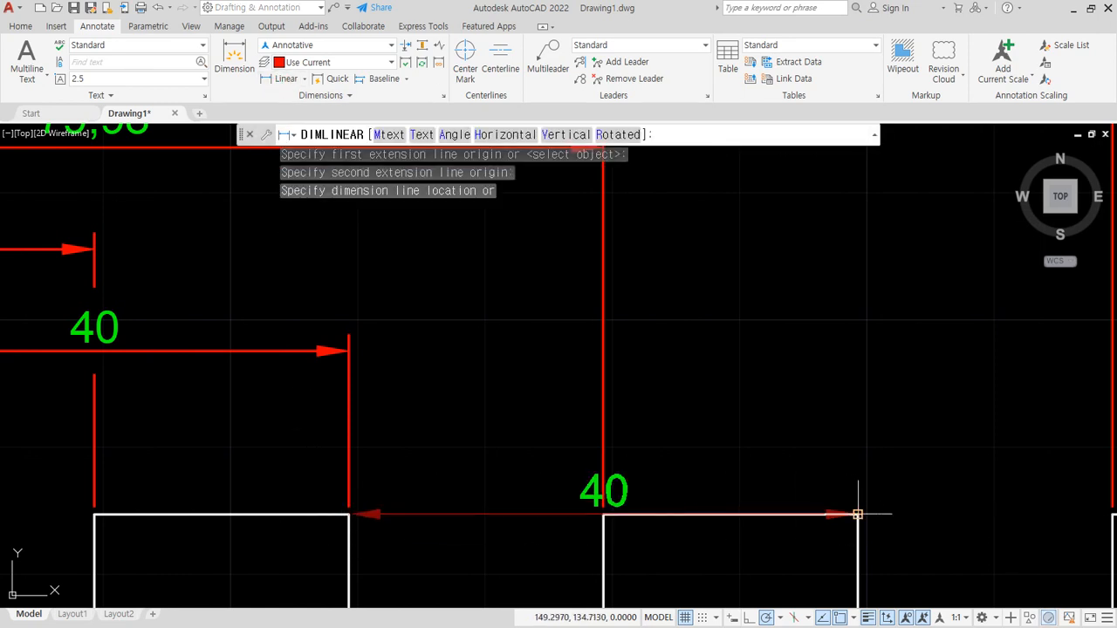
pyautogui.click(344, 351)
# - Break the baseline dimension's extension line at the second square's upper-left corner where it crosses the new linear dimension
pyautogui.moveTo(611, 379)
pyautogui.mouseDown()
pyautogui.moveTo(567, 362)
pyautogui.moveTo(666, 330)
pyautogui.moveTo(629, 377)
pyautogui.mouseUp()
pyautogui.click(406, 46)
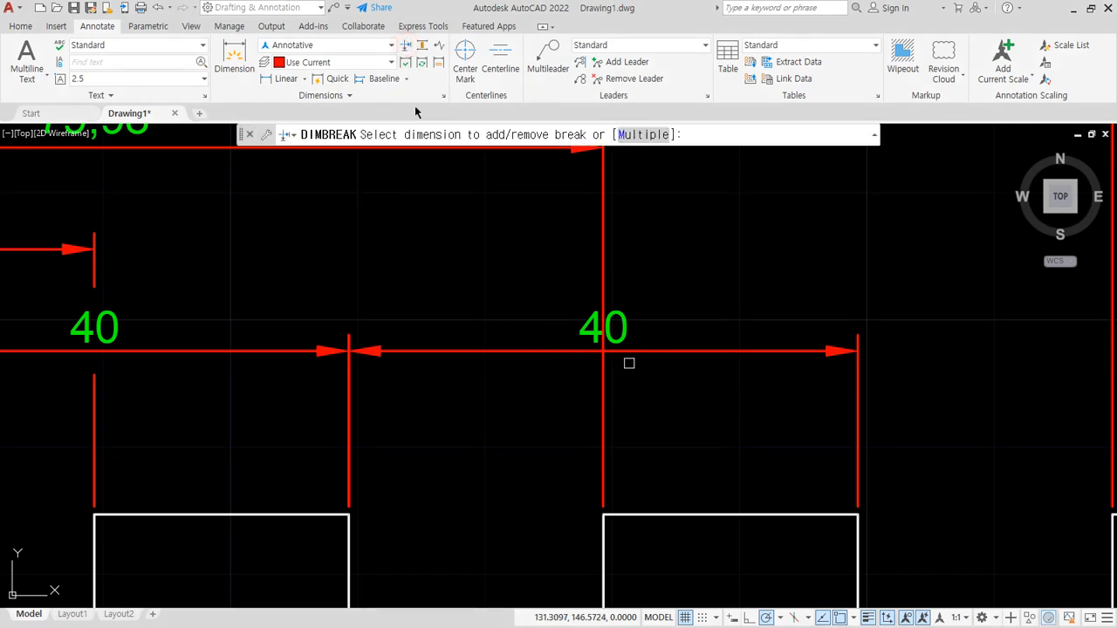
pyautogui.click(605, 227)
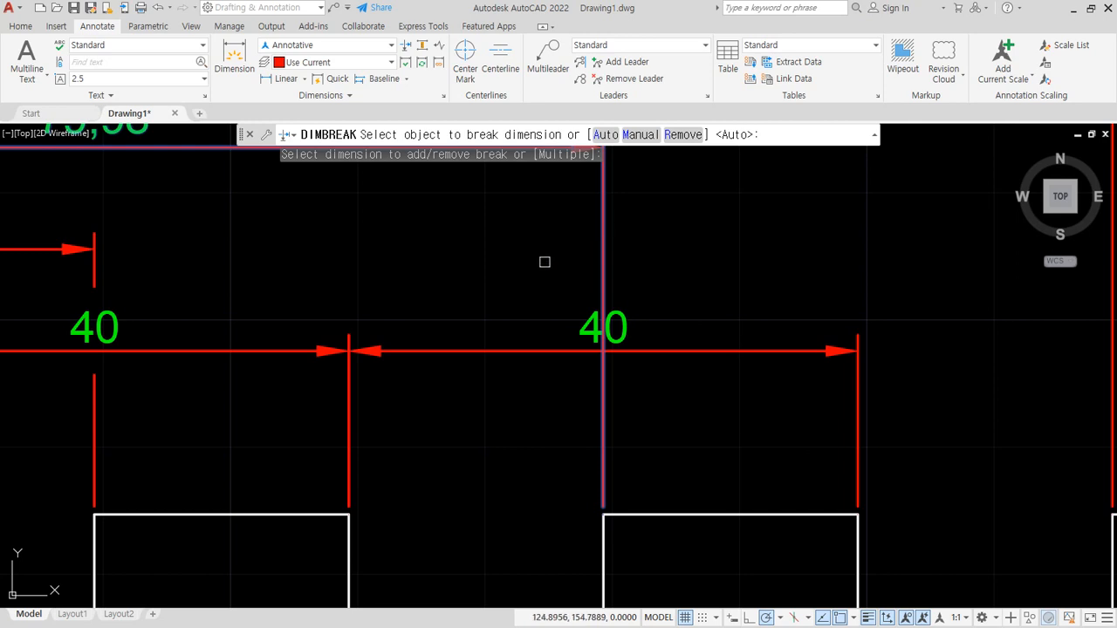
pyautogui.click(514, 351)
pyautogui.scroll(-3, 756, 324)
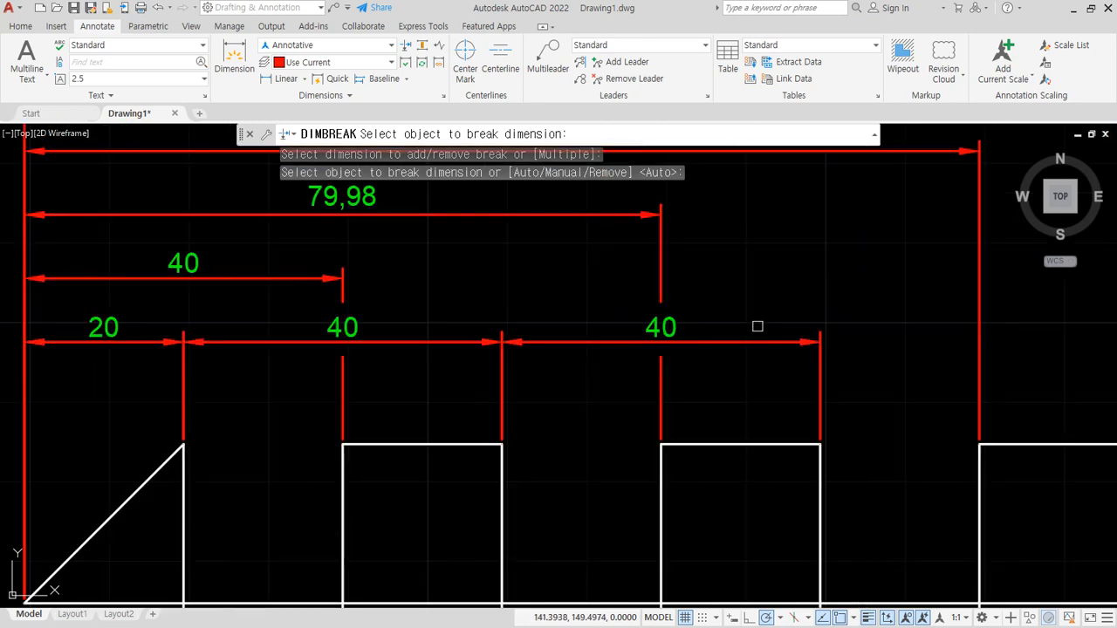
pyautogui.scroll(3, 361, 326)
pyautogui.press('Escape')
# - Add a linear dimension from the second square's upper-right corner to the third square's upper-right corner, in line with the neighbouring dimension
pyautogui.click(285, 78)
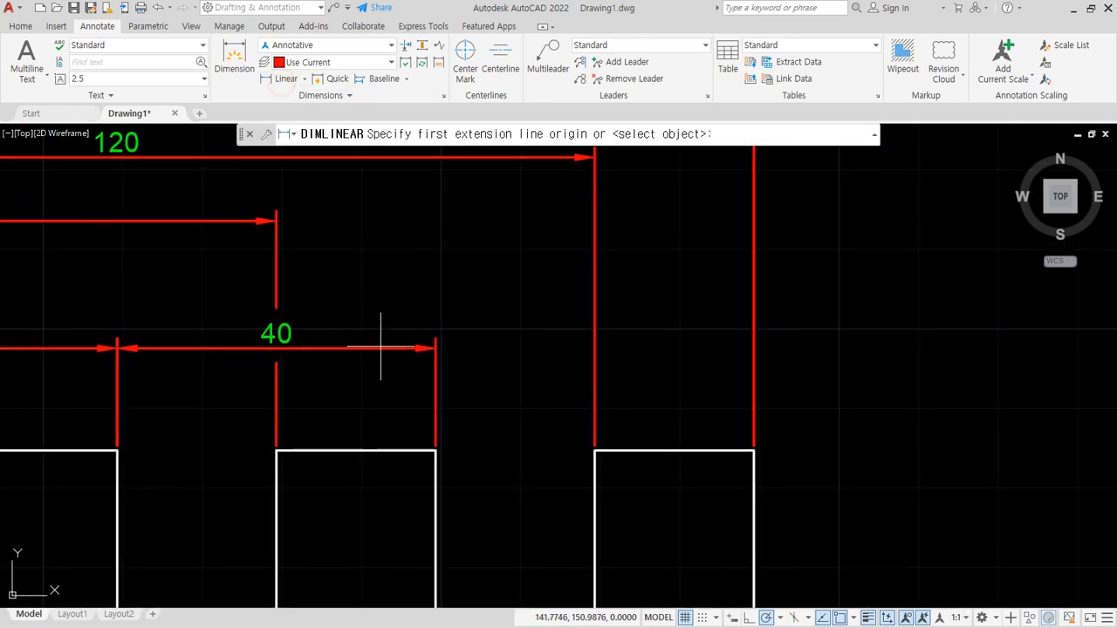
pyautogui.click(435, 450)
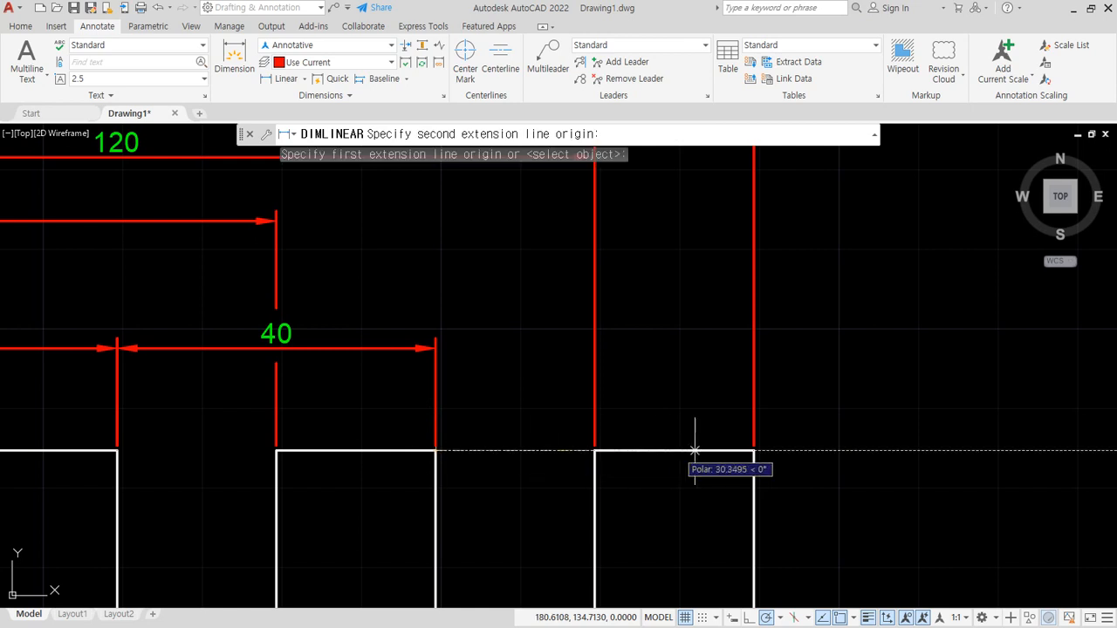
pyautogui.click(755, 451)
pyautogui.click(436, 349)
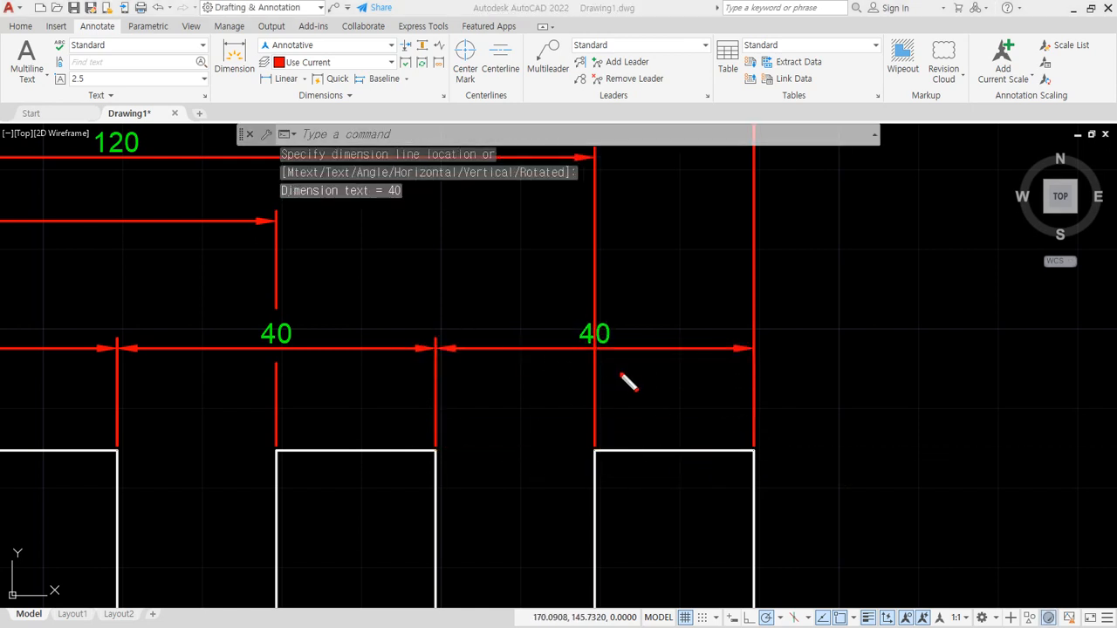
# - Break the baseline dimension's extension line at the third square's upper-left corner where it crosses the last linear dimension
pyautogui.moveTo(623, 379)
pyautogui.mouseDown()
pyautogui.moveTo(631, 317)
pyautogui.moveTo(611, 397)
pyautogui.mouseUp()
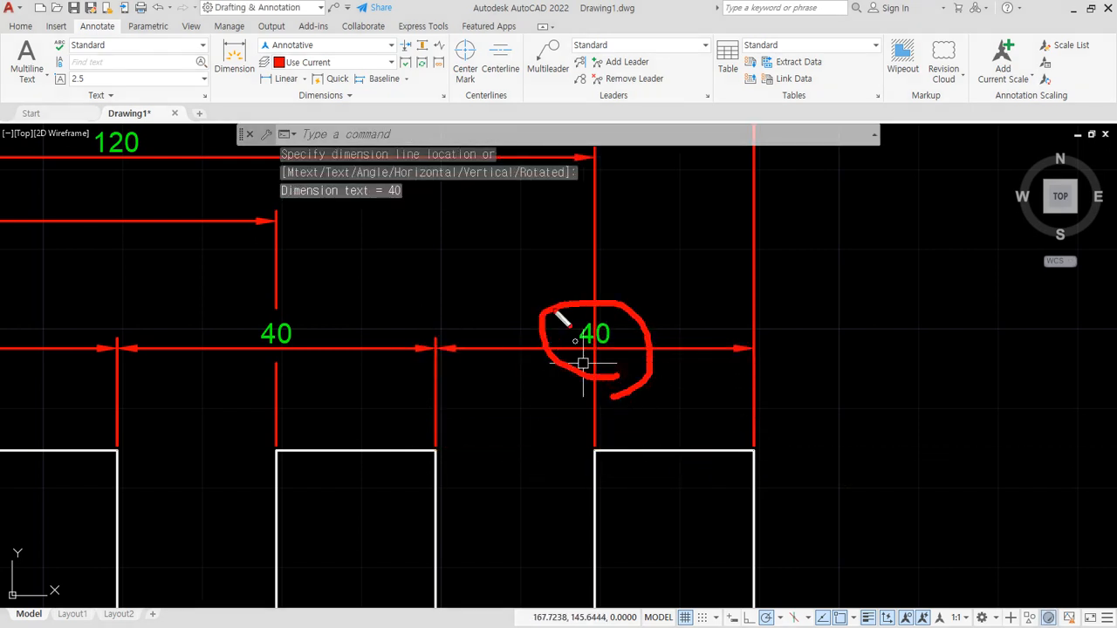
pyautogui.click(406, 44)
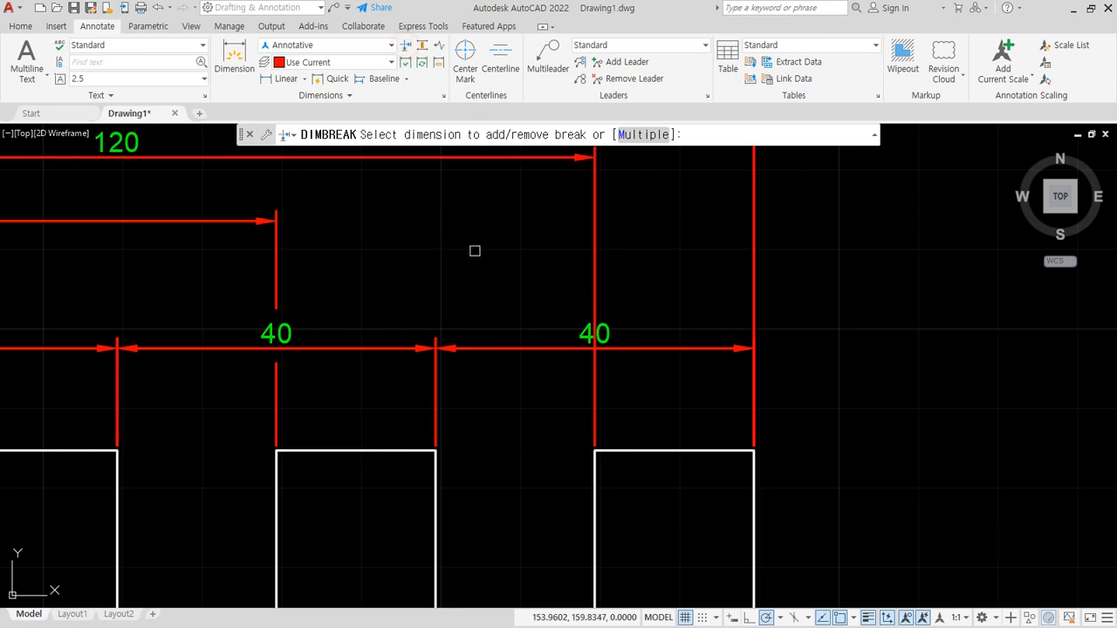
pyautogui.click(594, 272)
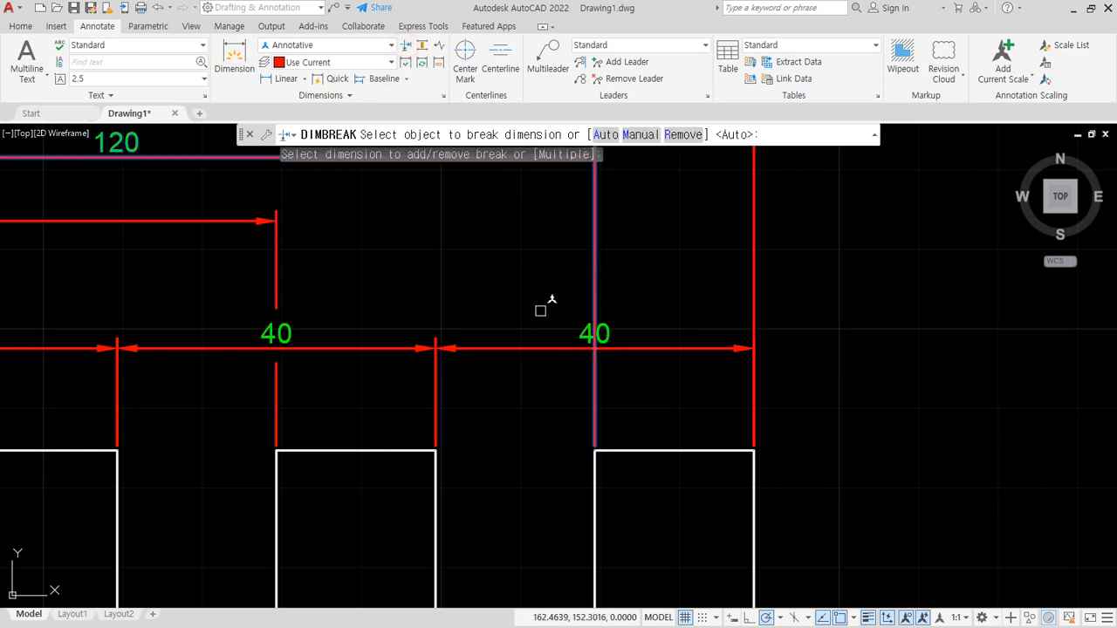
pyautogui.click(534, 347)
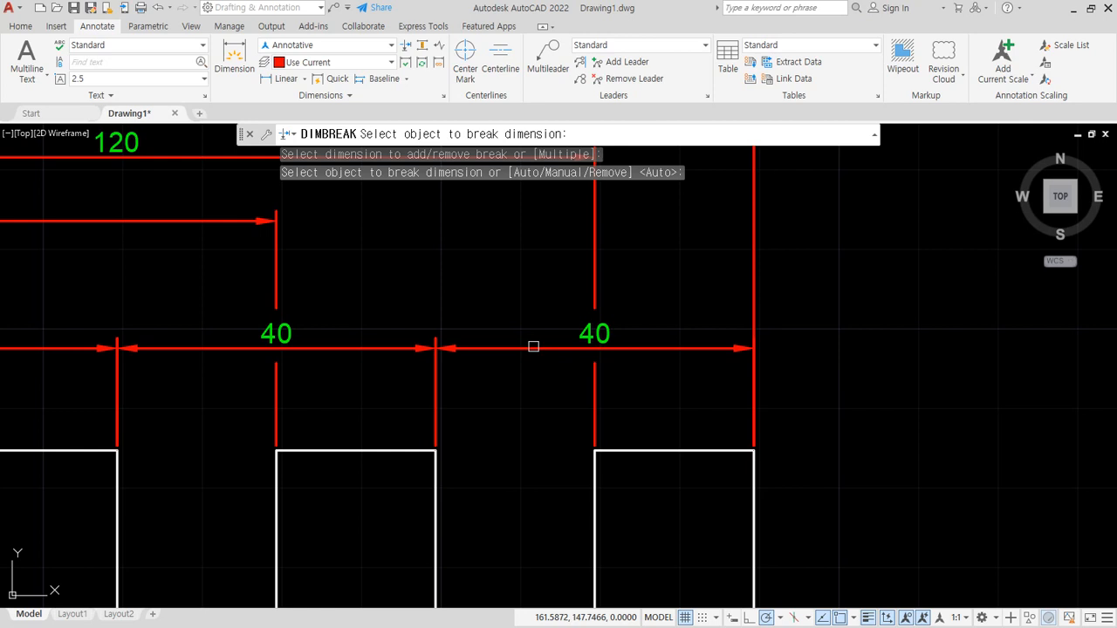
pyautogui.press('Escape')
pyautogui.scroll(-3, 533, 346)
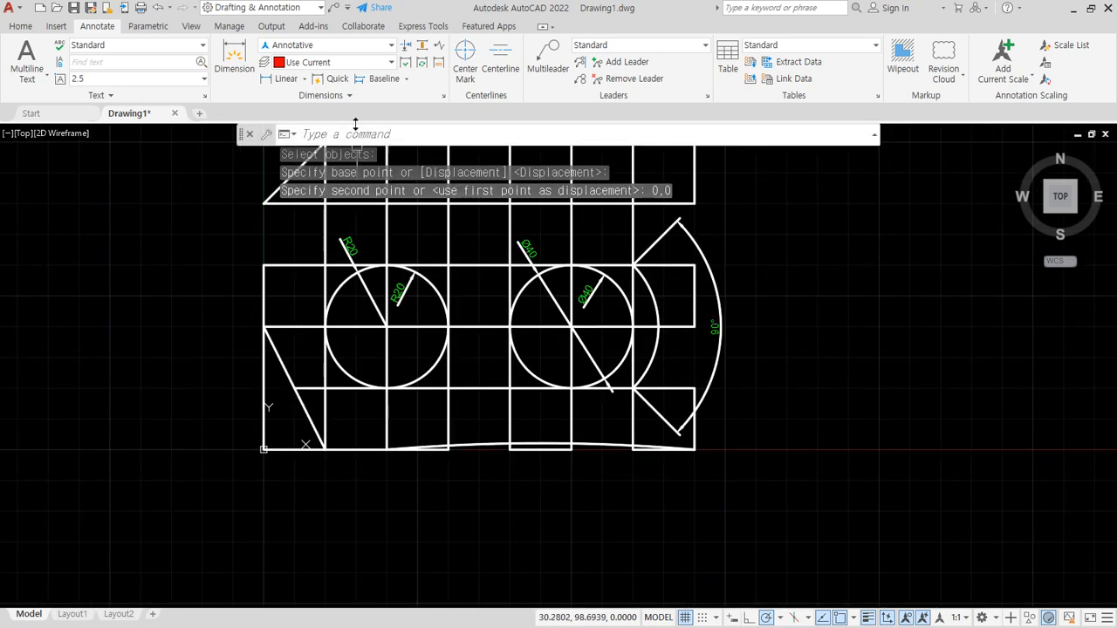
# - Add X and Y ordinate dimensions at the profile's origin corner, with straight leaders running down and to the left
pyautogui.click(305, 78)
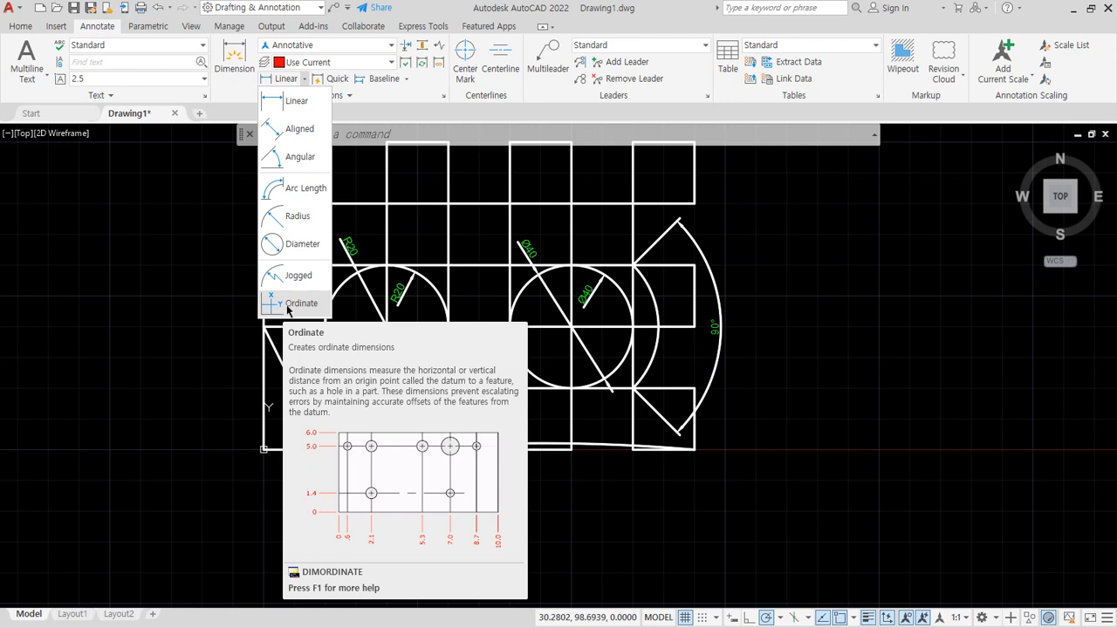
pyautogui.click(287, 304)
pyautogui.scroll(3, 270, 514)
pyautogui.click(246, 351)
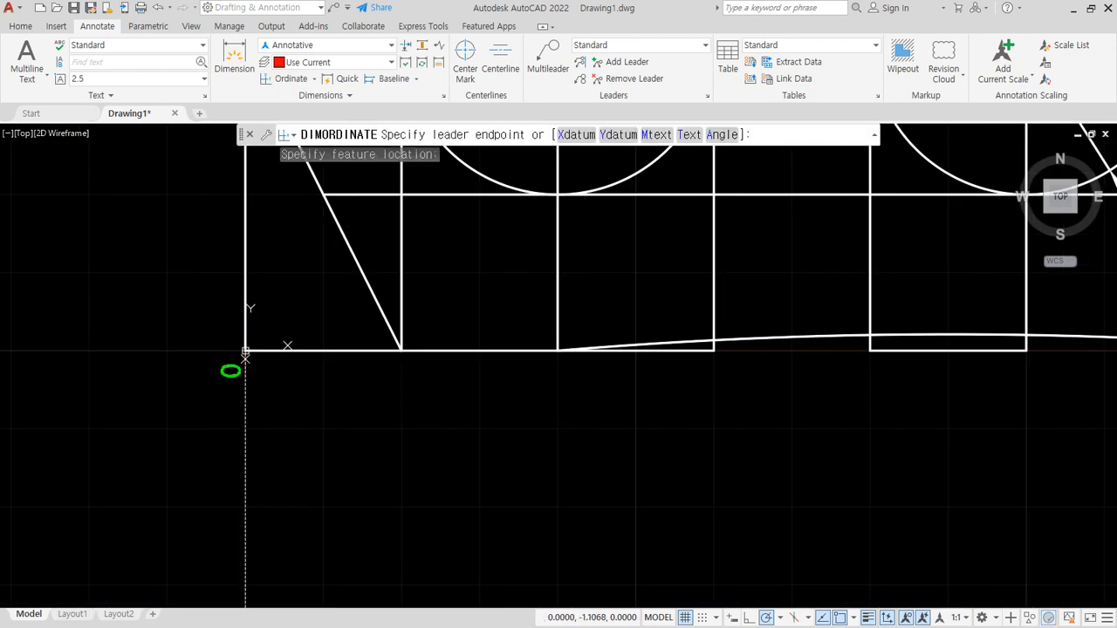
pyautogui.click(245, 463)
pyautogui.press('Return')
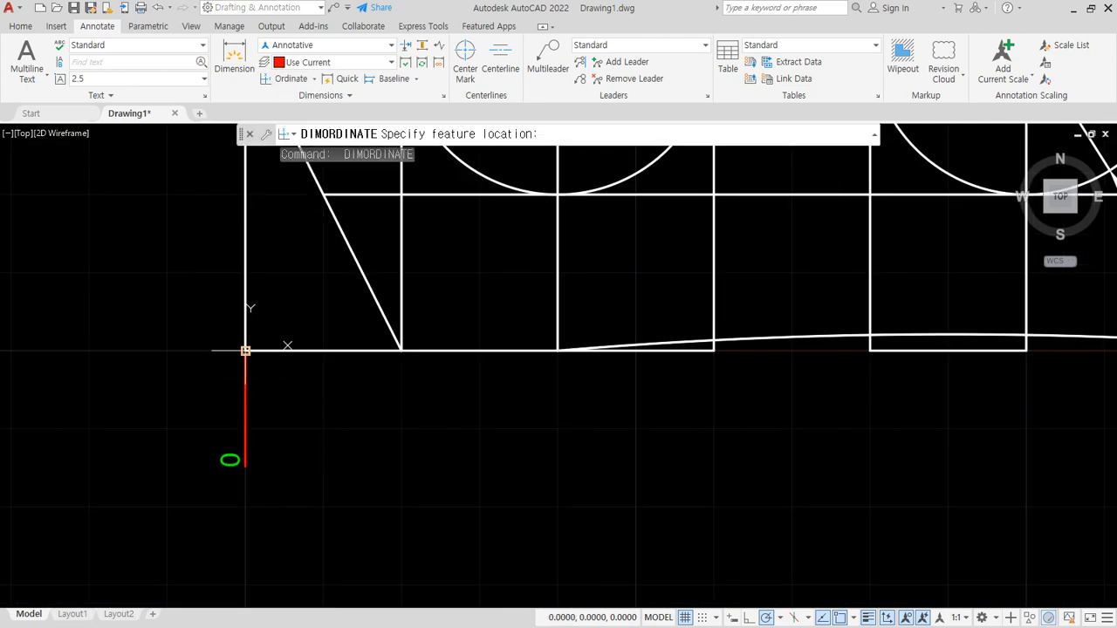
pyautogui.click(245, 350)
pyautogui.click(133, 351)
# - Add X ordinate dimensions below the bottom edge at X = 20 with a straight leader and X = 40 with a leader jogged left
pyautogui.press('Return')
pyautogui.click(398, 350)
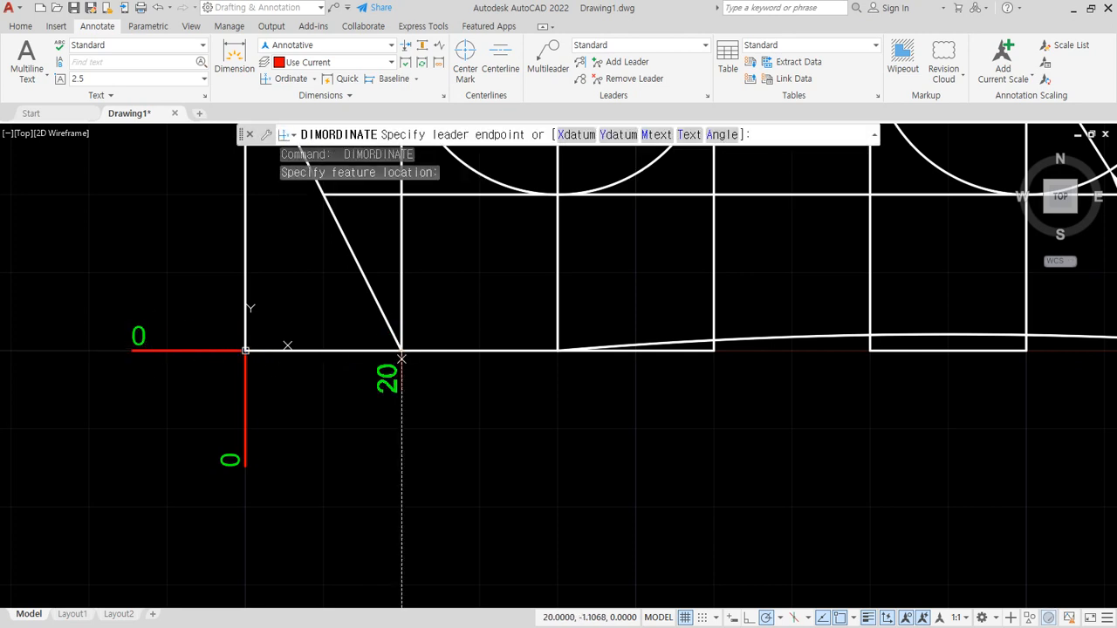
pyautogui.click(402, 469)
pyautogui.press('Return')
pyautogui.click(558, 350)
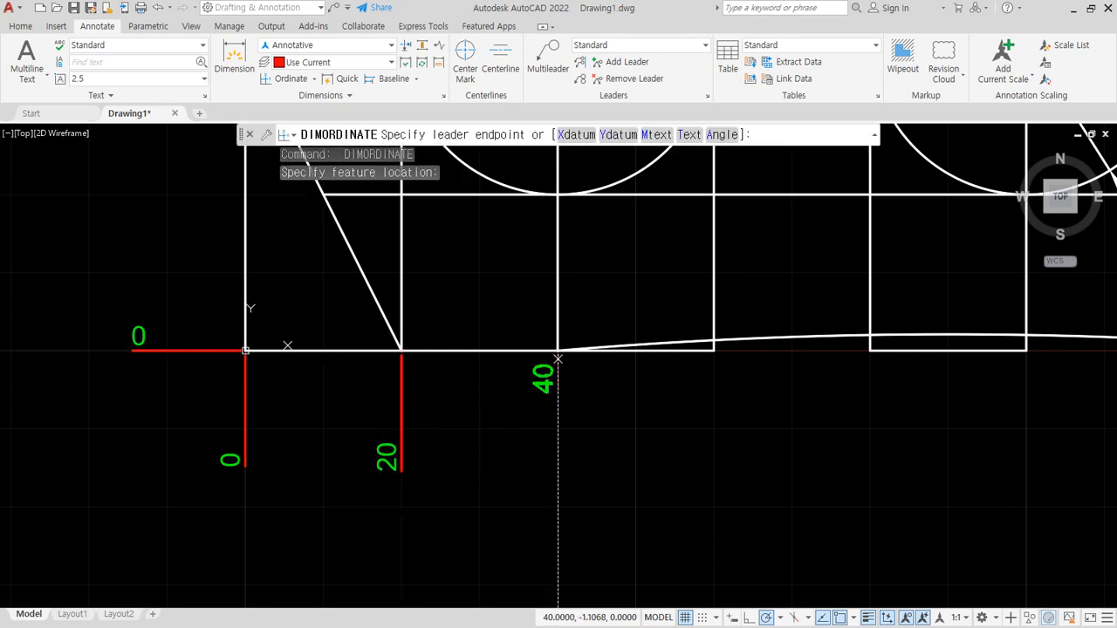
pyautogui.click(533, 488)
# - Add X ordinate dimensions with jogged leaders below the bottom corners at X = 60, 80 and 100
pyautogui.press('Return')
pyautogui.click(714, 350)
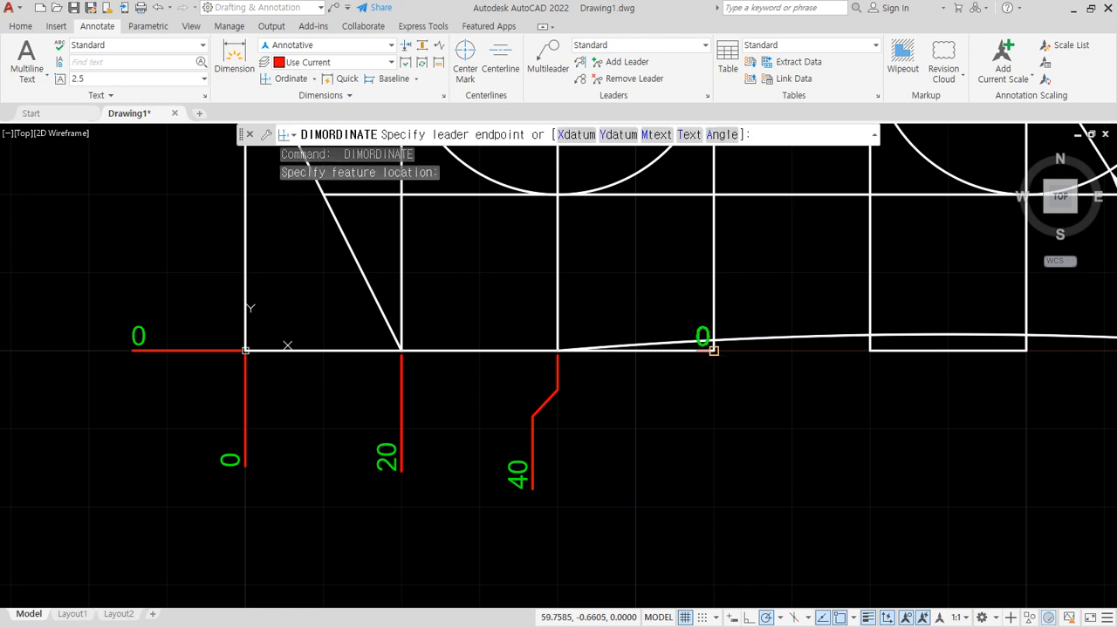
pyautogui.click(748, 498)
pyautogui.press('Return')
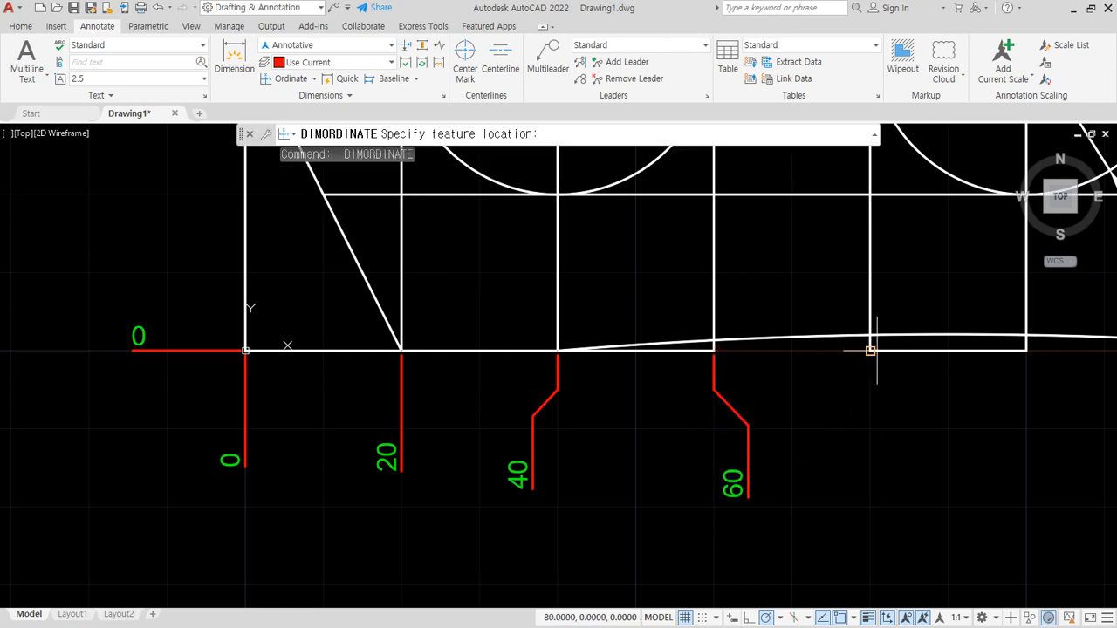
pyautogui.click(870, 350)
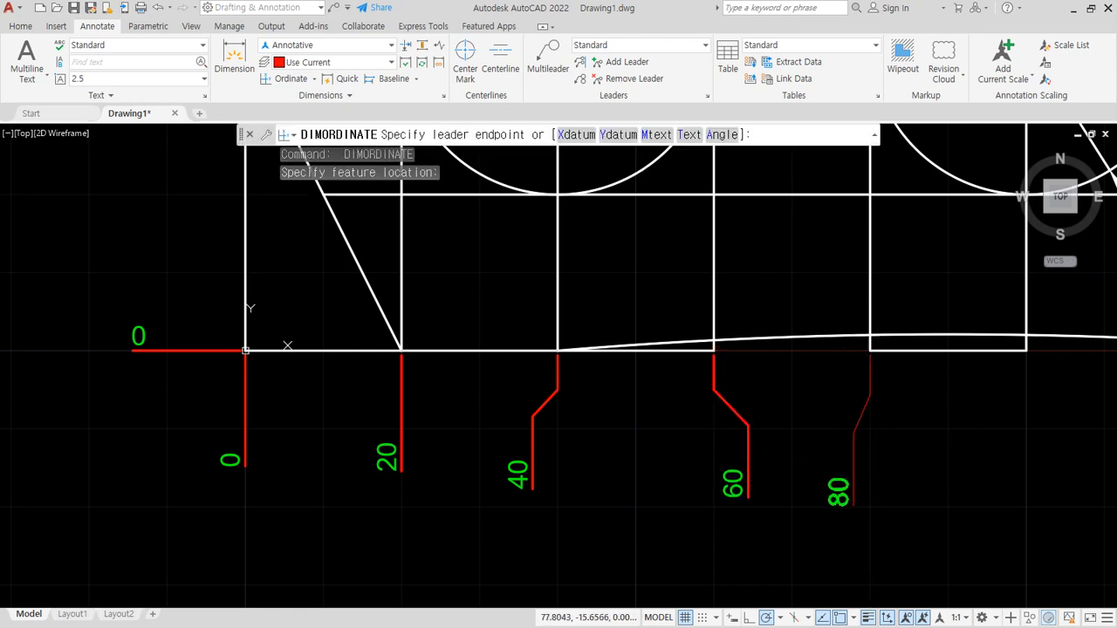
pyautogui.click(853, 505)
pyautogui.press('Return')
pyautogui.click(1026, 350)
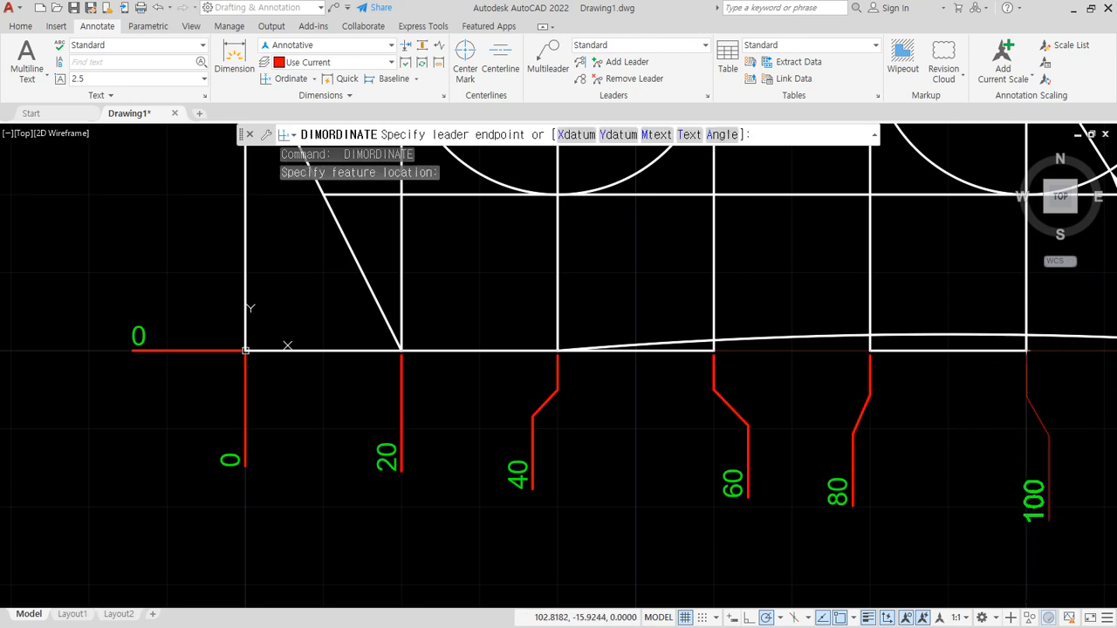
pyautogui.click(1049, 523)
pyautogui.moveTo(293, 190); pyautogui.dragTo(386, 434, button='middle')
pyautogui.press('Return')
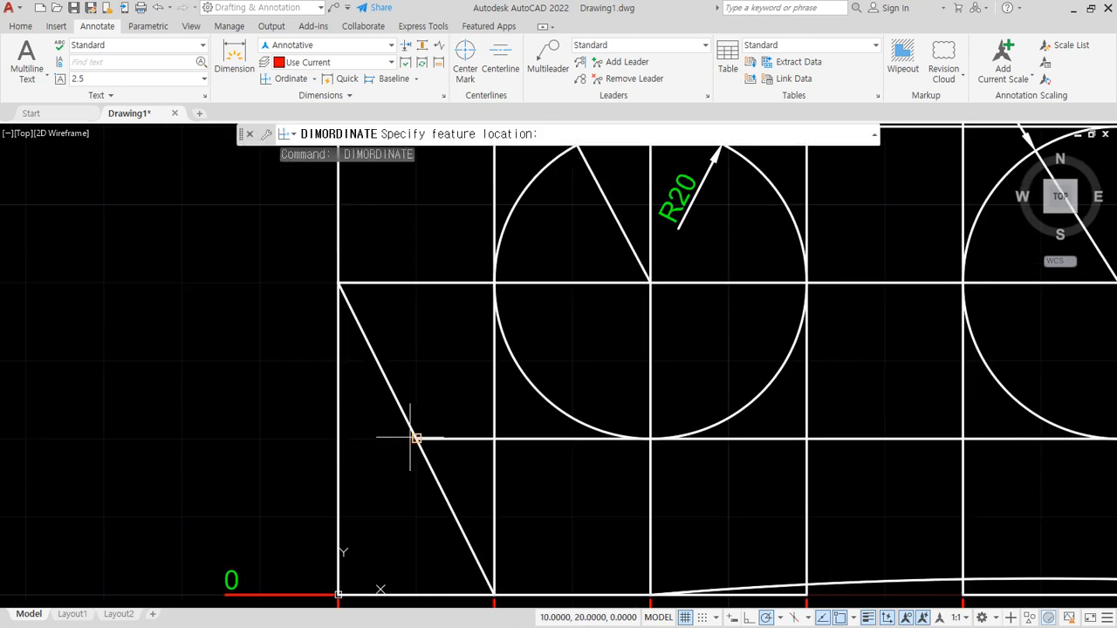
pyautogui.click(338, 438)
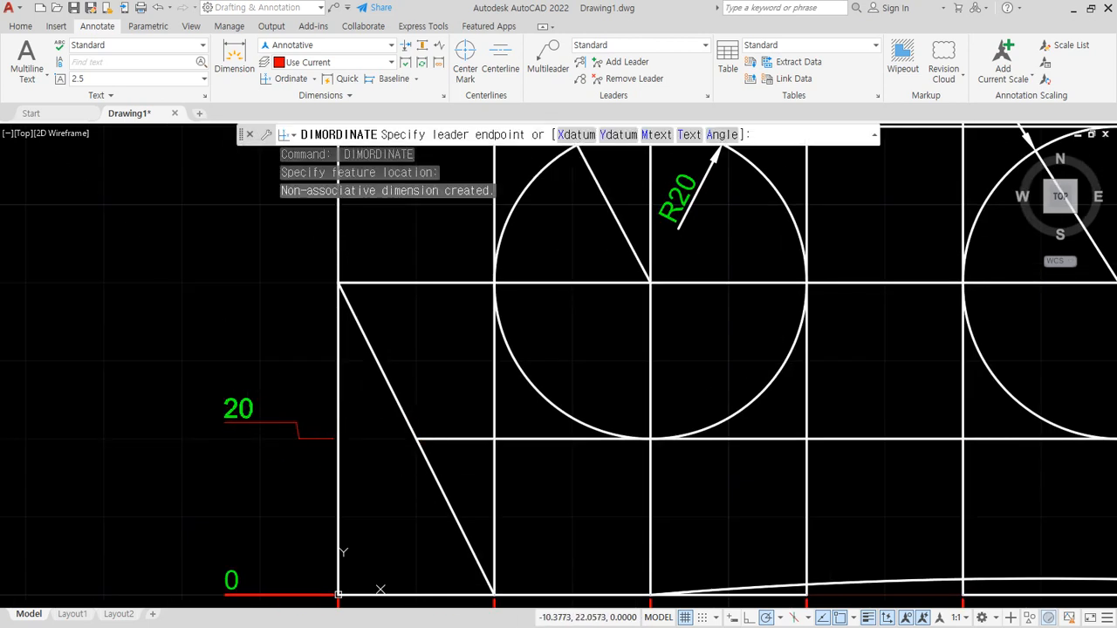
pyautogui.press('Escape')
# - Add Y ordinate dimensions left of the profile at the slanted line's midpoint, its upper end and the rectangle's upper-left corner
pyautogui.press('Return')
pyautogui.click(418, 437)
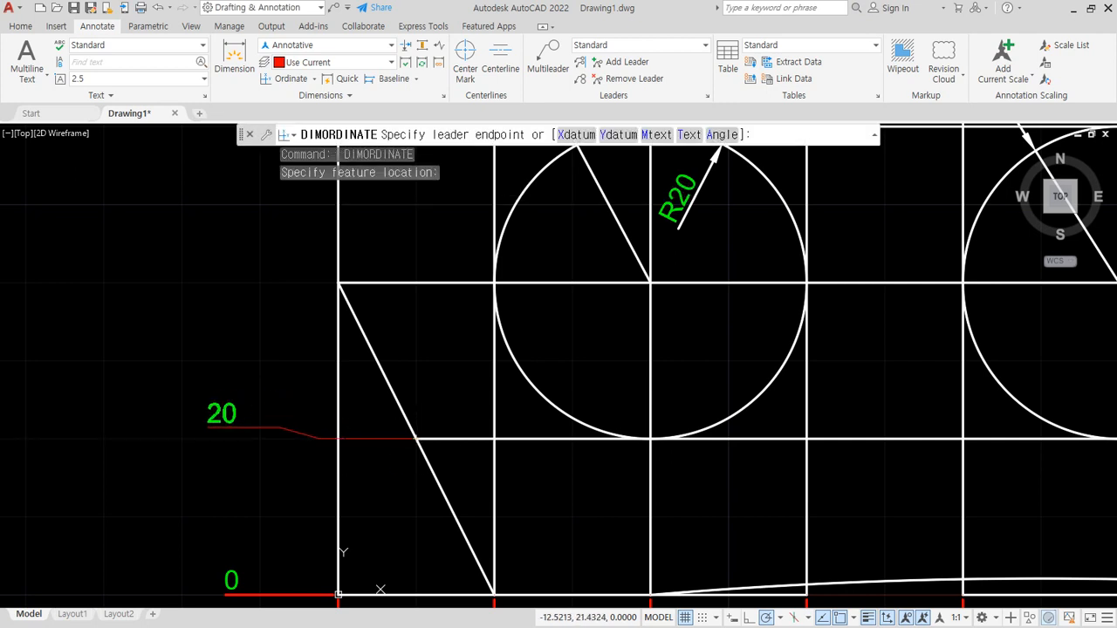
pyautogui.click(218, 435)
pyautogui.moveTo(317, 300); pyautogui.dragTo(350, 384, button='middle')
pyautogui.press('Return')
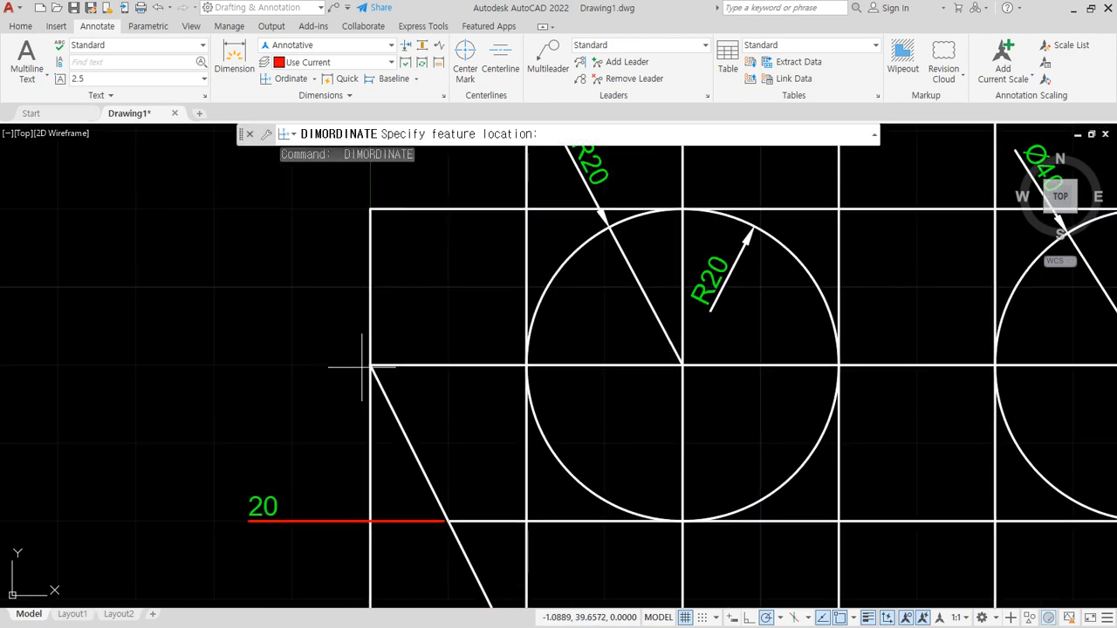
pyautogui.click(370, 365)
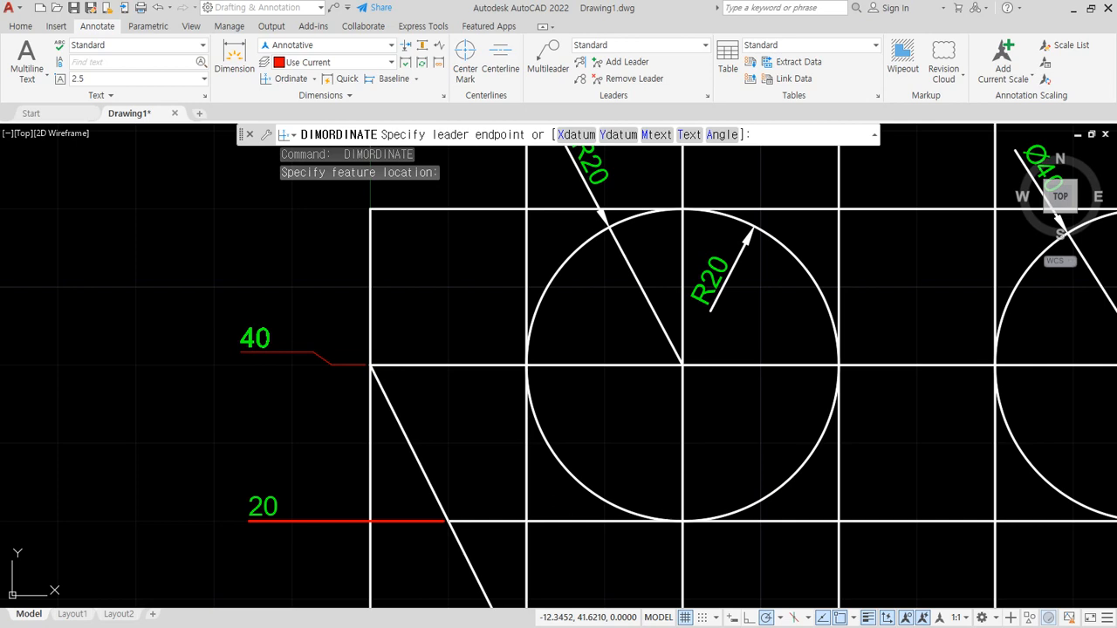
pyautogui.click(240, 351)
pyautogui.moveTo(298, 300); pyautogui.dragTo(313, 364, button='middle')
pyautogui.press('Return')
pyautogui.click(385, 274)
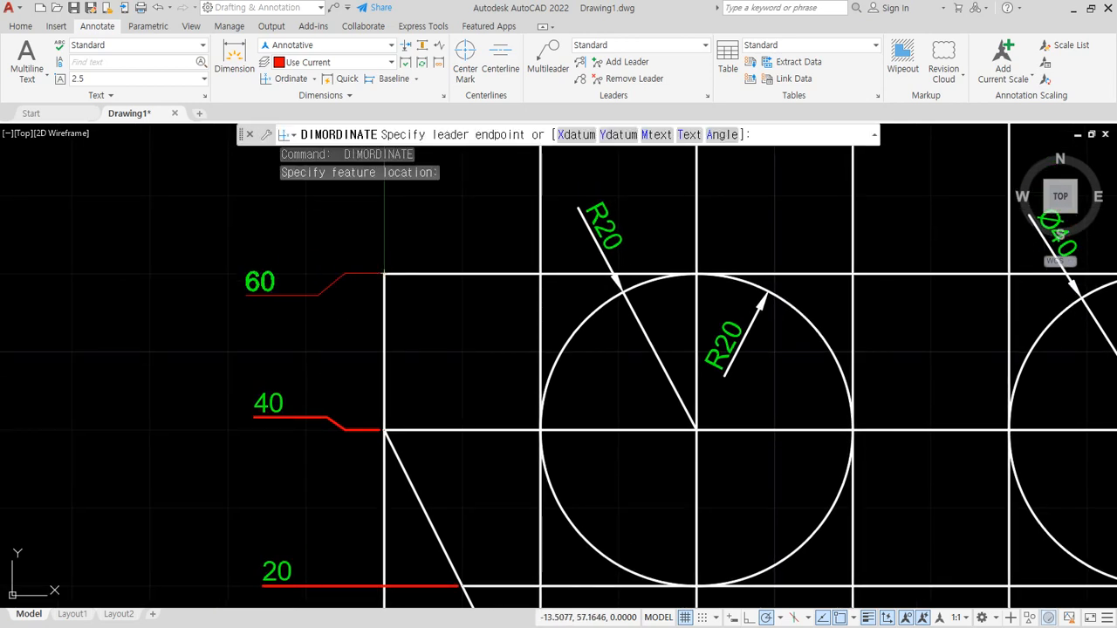
pyautogui.click(277, 298)
# - Add Y ordinate dimensions at the upper triangle's lower-left corner with a straight leader and at its top corner with a jogged leader
pyautogui.scroll(-4, 286, 326)
pyautogui.moveTo(336, 475); pyautogui.dragTo(293, 425, button='middle')
pyautogui.scroll(2, 295, 425)
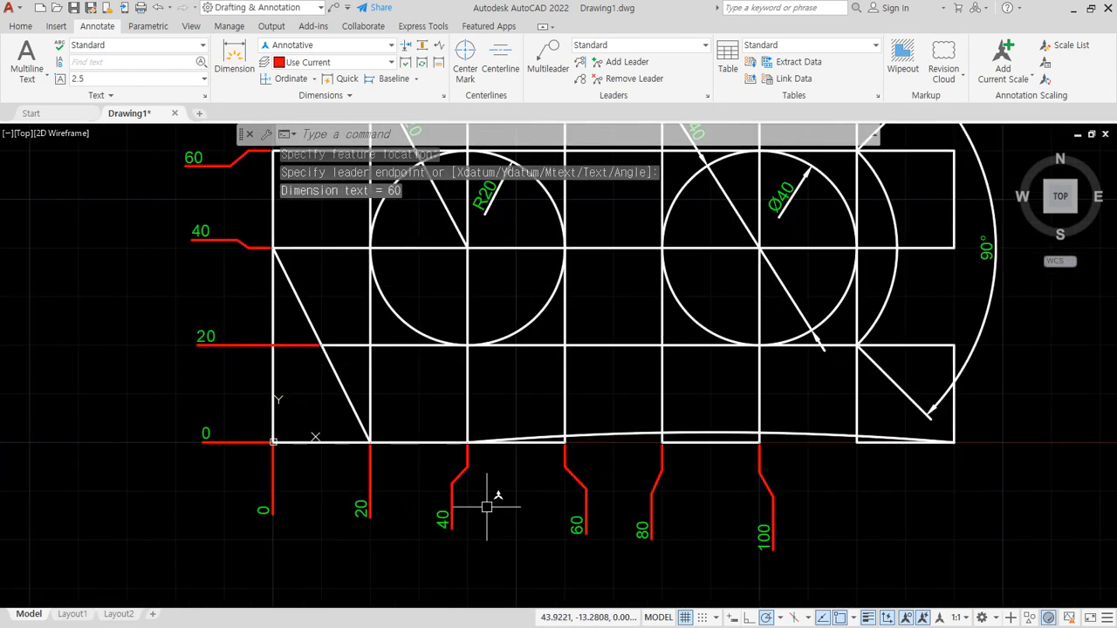
pyautogui.moveTo(486, 506); pyautogui.dragTo(514, 570, button='middle')
pyautogui.scroll(-3, 445, 453)
pyautogui.scroll(3, 367, 242)
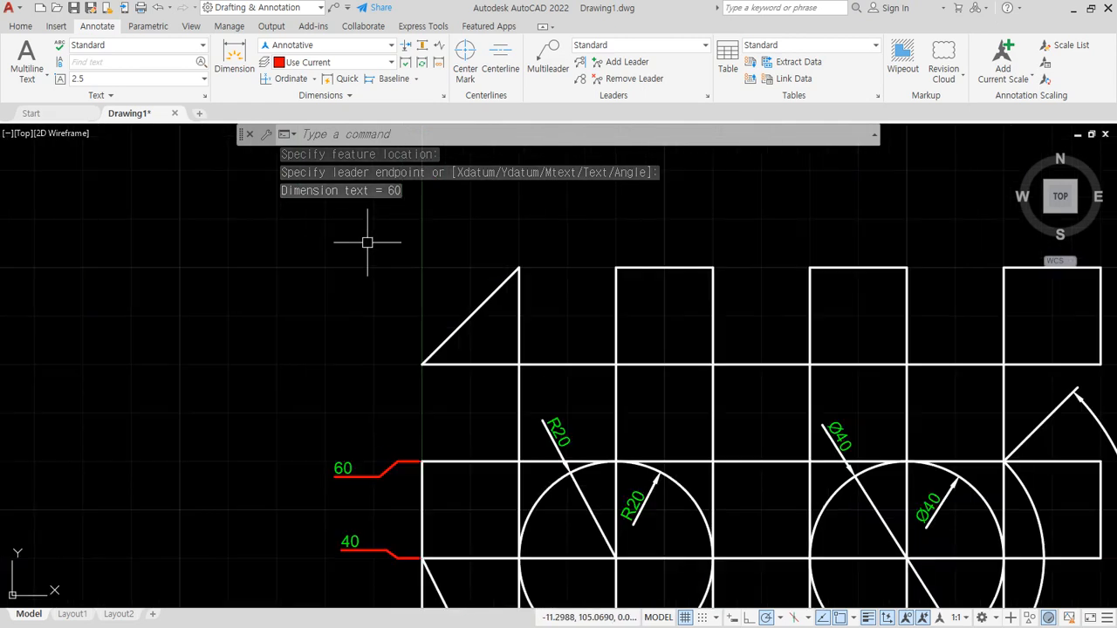
pyautogui.press('Return')
pyautogui.click(421, 364)
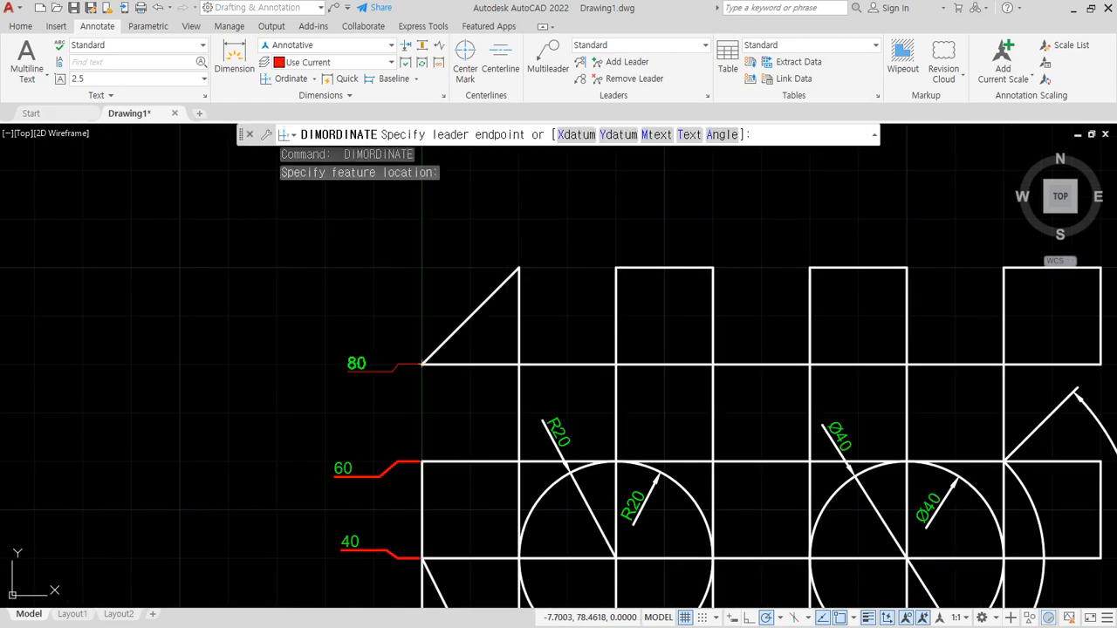
pyautogui.click(352, 364)
pyautogui.press('Return')
pyautogui.click(518, 268)
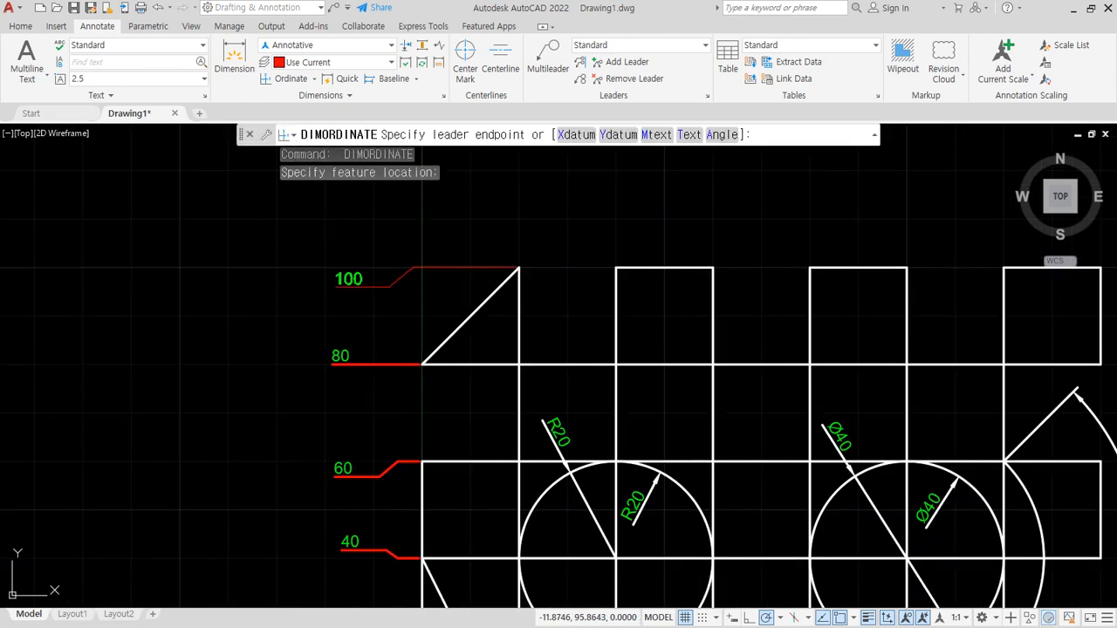
pyautogui.click(390, 290)
pyautogui.scroll(-3, 424, 399)
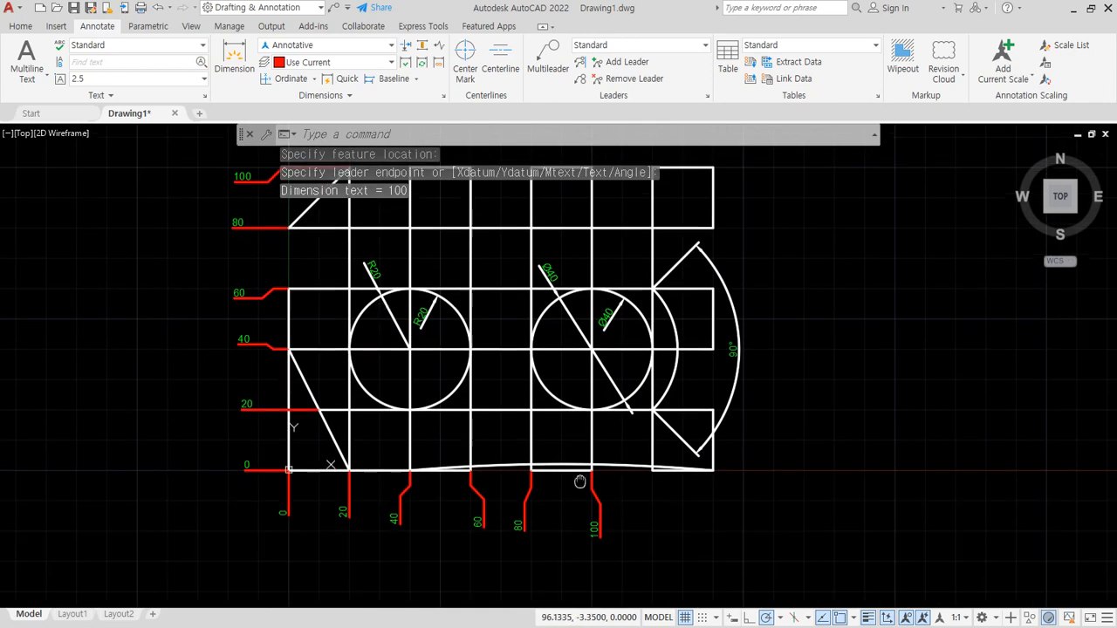
pyautogui.moveTo(581, 482); pyautogui.dragTo(577, 503, button='middle')
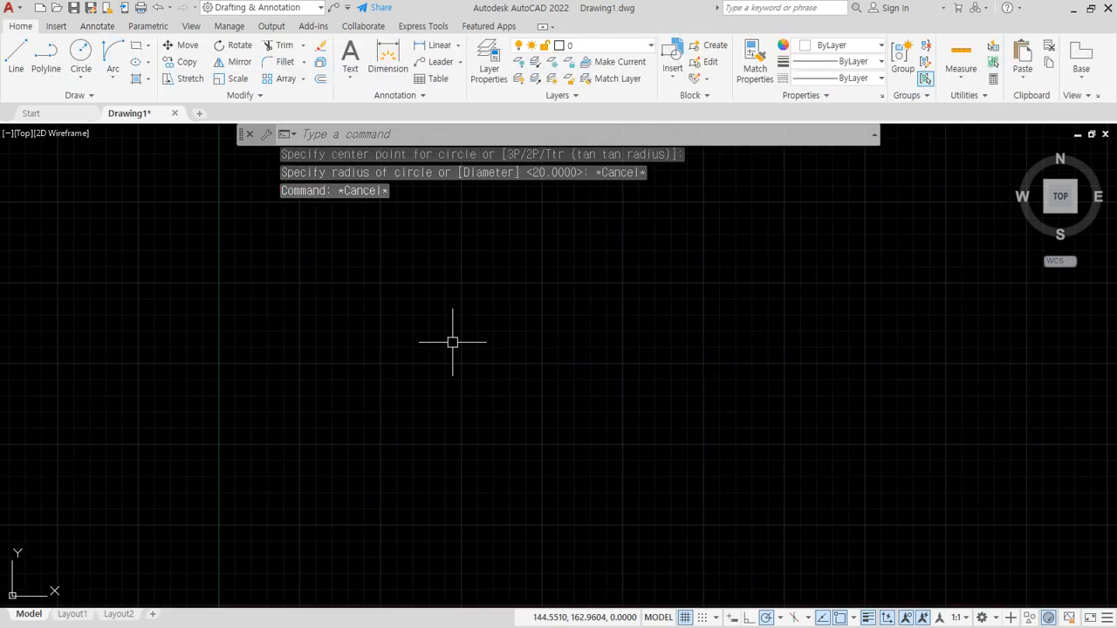
# - Draw a circle with a radius of 20 in the empty drawing area
pyautogui.write('c')
pyautogui.press('Return')
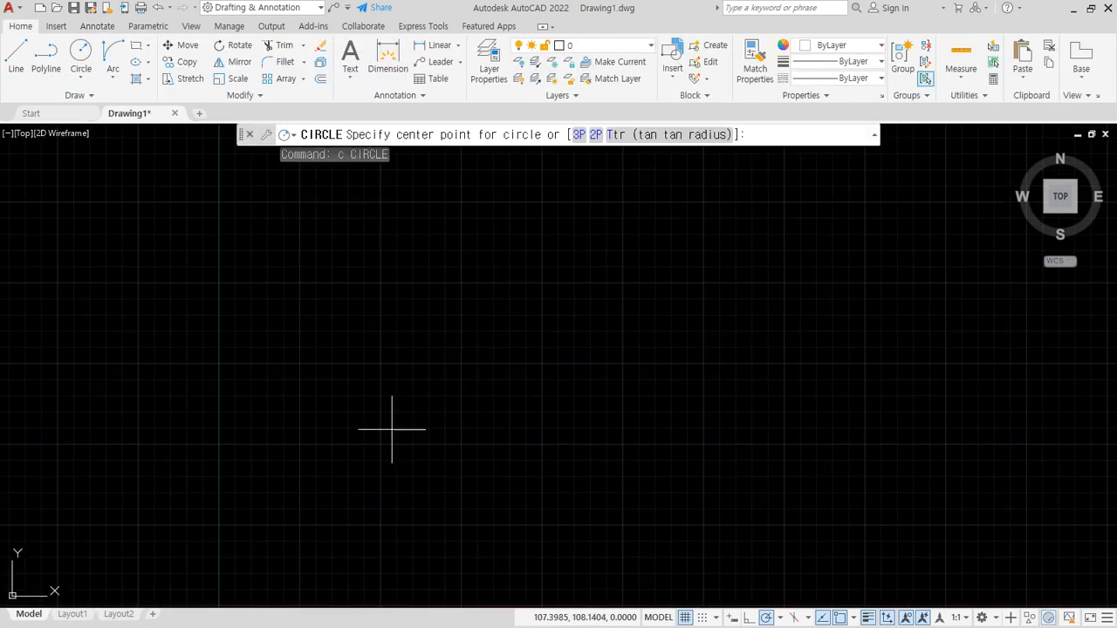
pyautogui.click(388, 426)
pyautogui.write('20')
pyautogui.press('Return')
pyautogui.scroll(3, 406, 436)
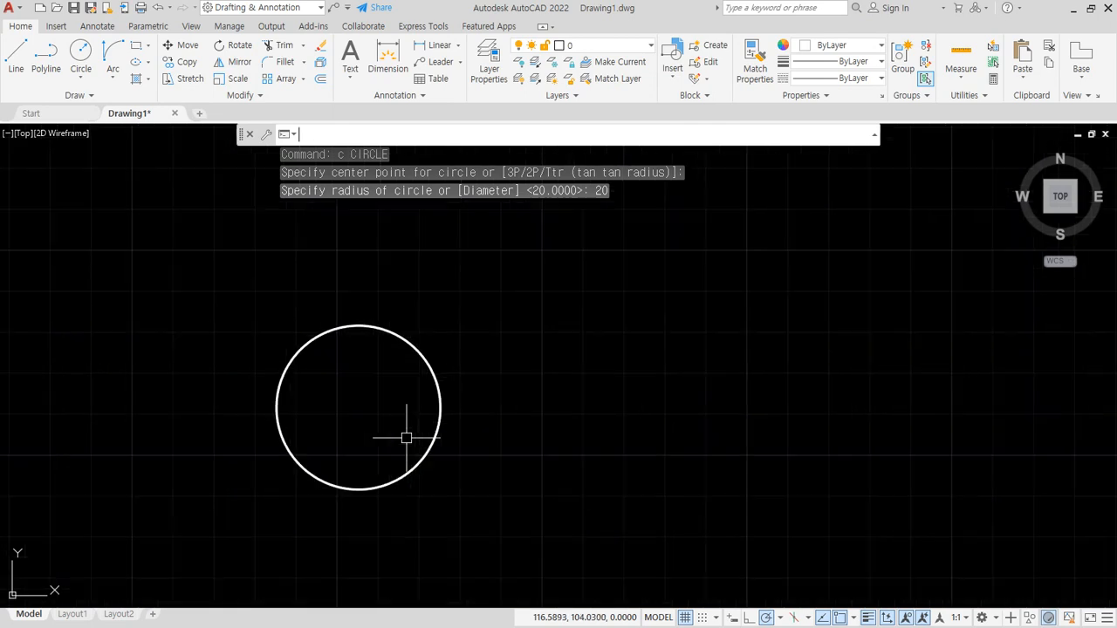
# - Draw two parallel horizontal lines beside the circle, each about 56 units long and spaced about 21 units apart
pyautogui.moveTo(349, 442); pyautogui.dragTo(391, 421, button='middle')
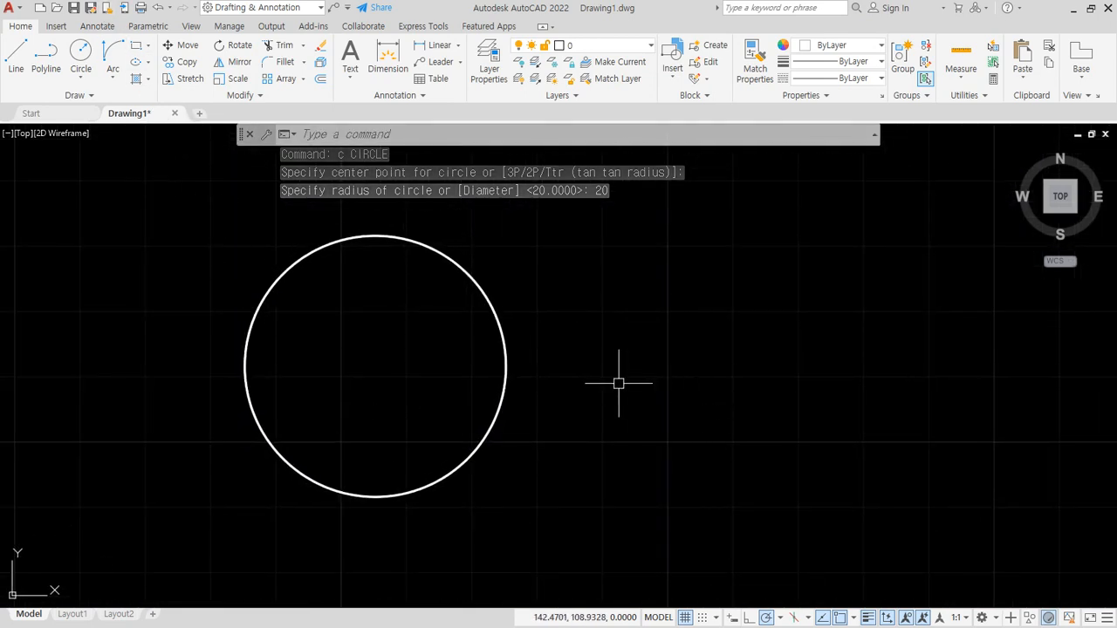
pyautogui.write('l')
pyautogui.press('Return')
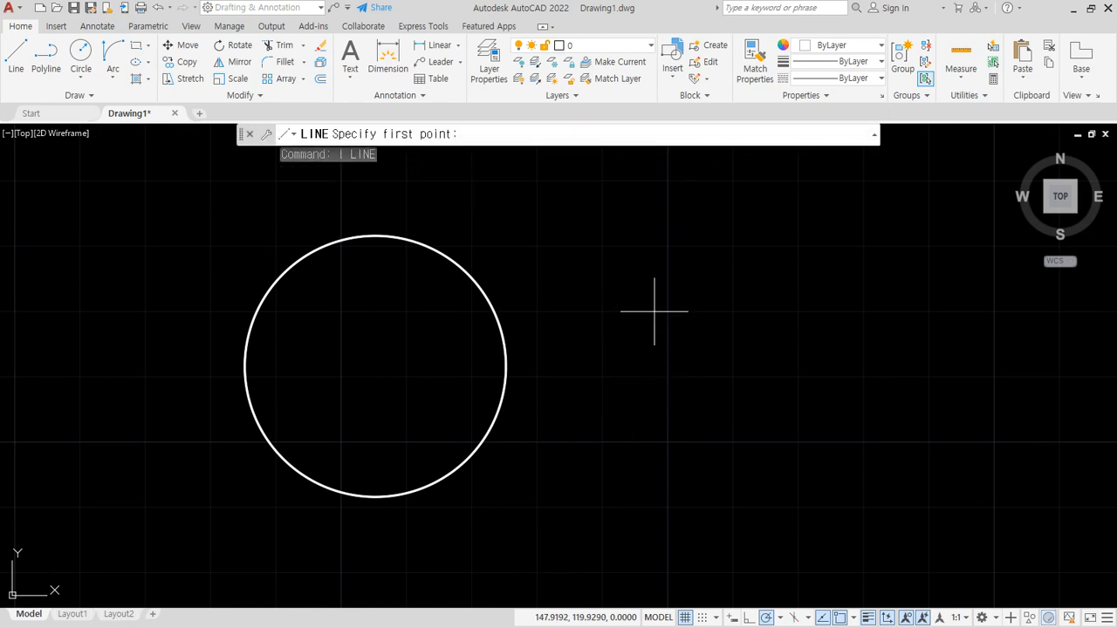
pyautogui.click(616, 307)
pyautogui.click(984, 307)
pyautogui.press('Return')
pyautogui.press('Return')
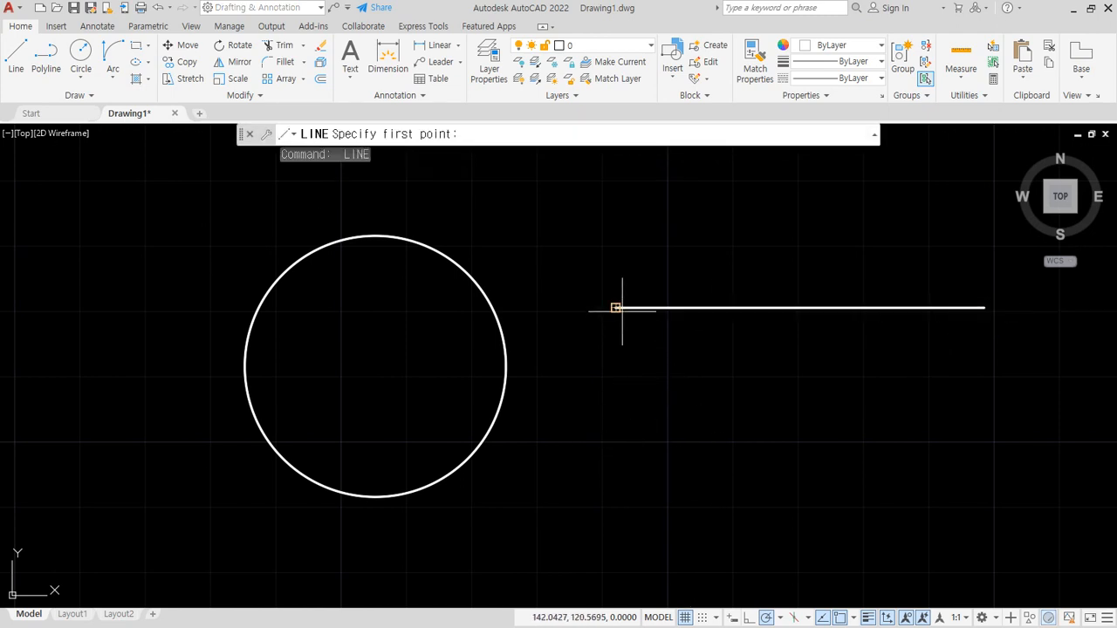
pyautogui.click(617, 443)
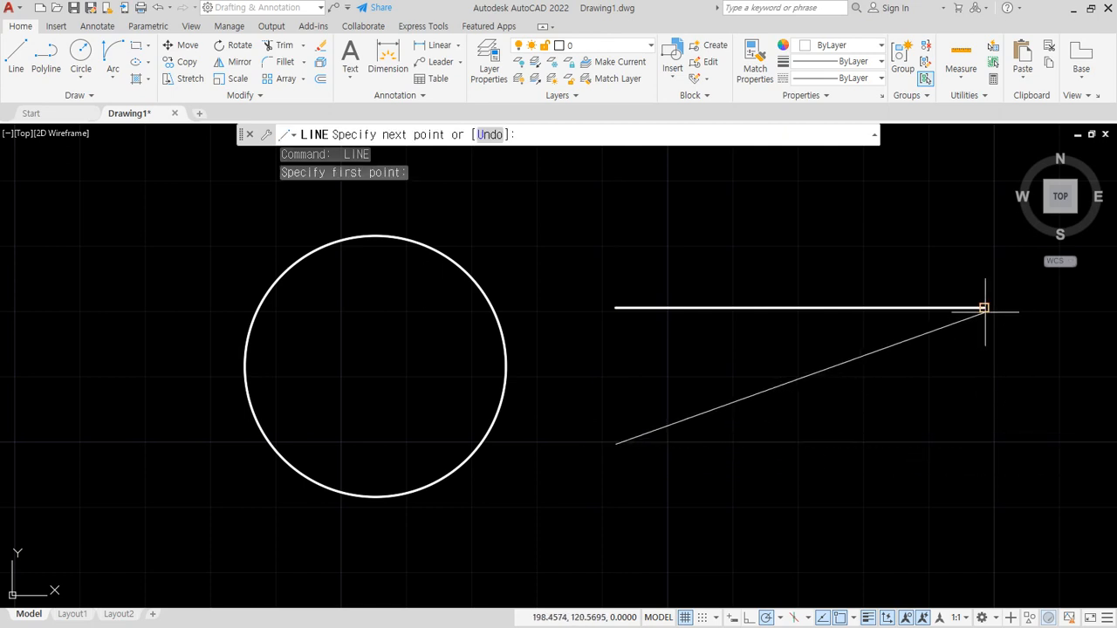
pyautogui.click(985, 444)
pyautogui.press('Return')
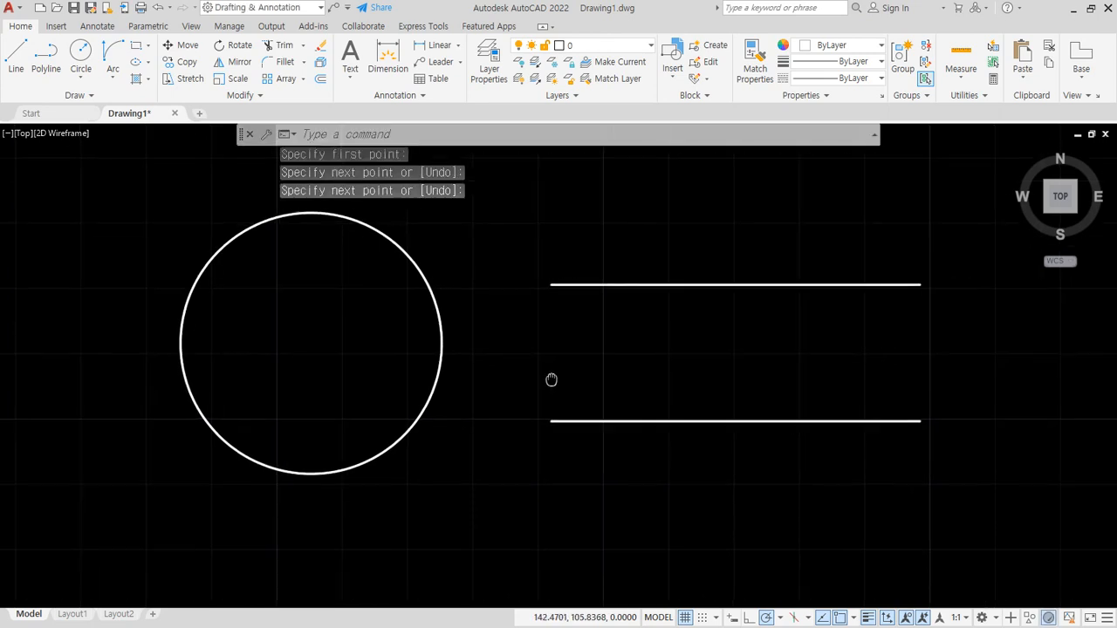
# - Make the dim layer current and add a center mark to the circle
pyautogui.moveTo(431, 314); pyautogui.dragTo(392, 294, button='middle')
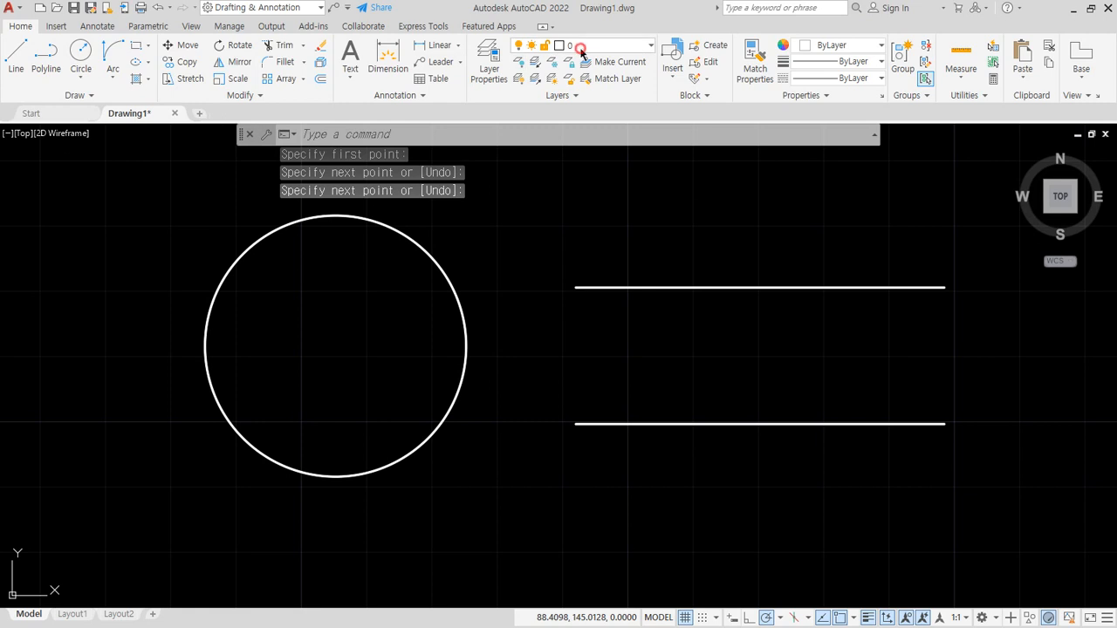
pyautogui.click(581, 48)
pyautogui.click(594, 96)
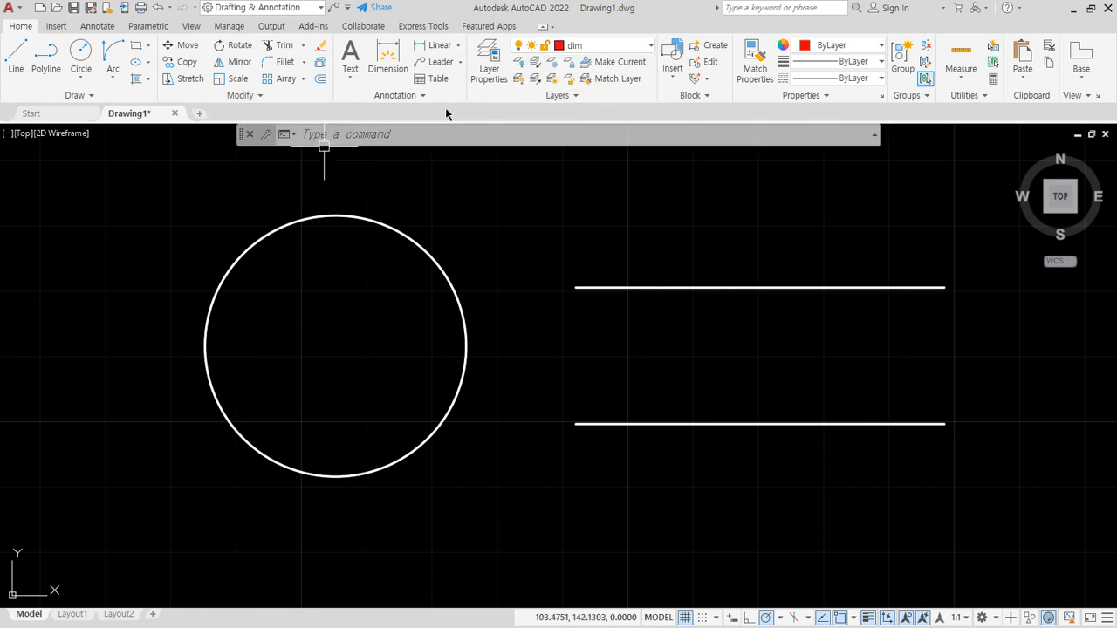
pyautogui.click(97, 26)
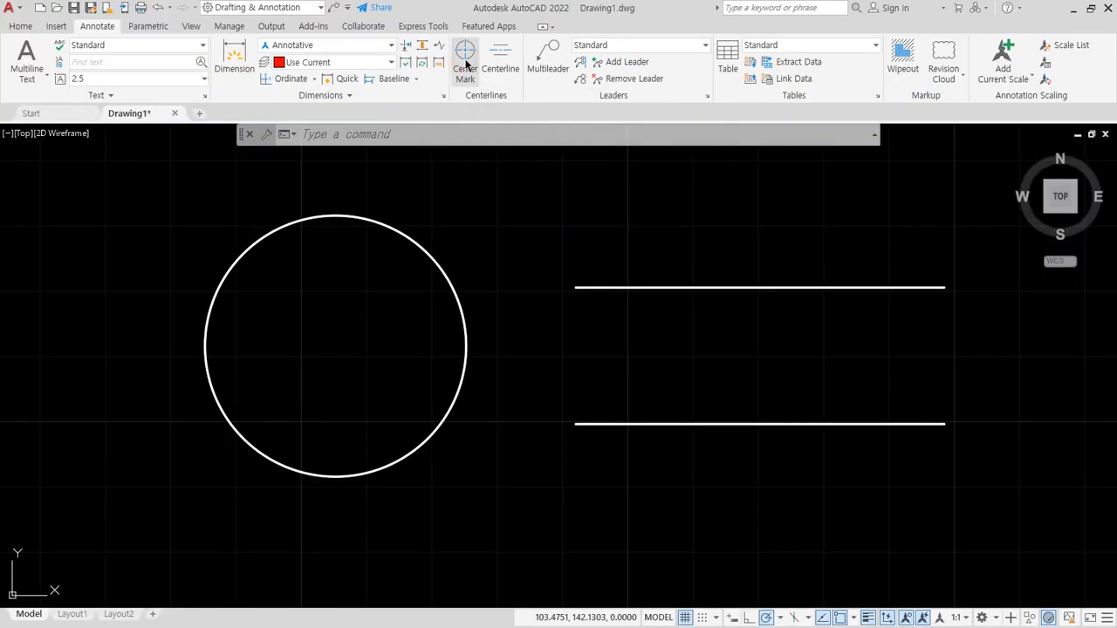
pyautogui.click(458, 91)
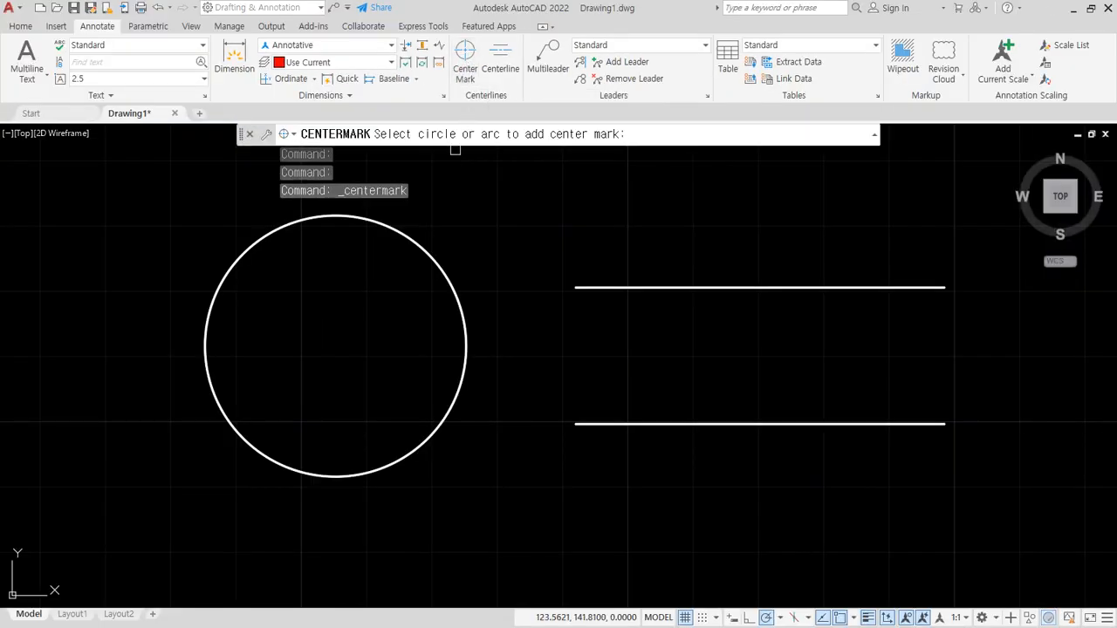
pyautogui.click(406, 236)
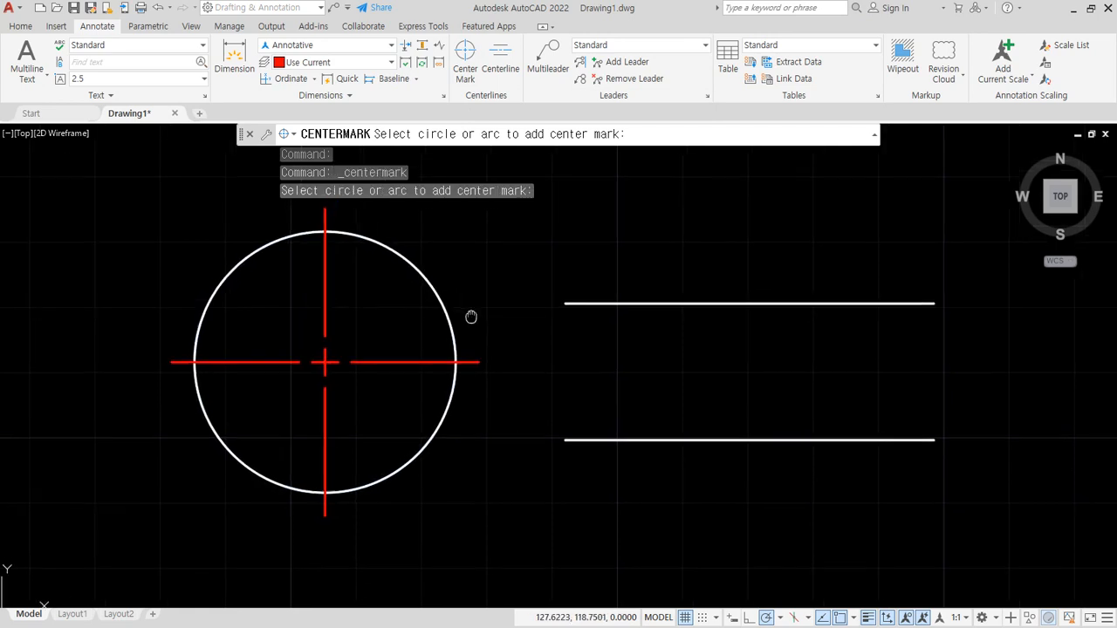
pyautogui.moveTo(603, 400); pyautogui.dragTo(530, 395, button='middle')
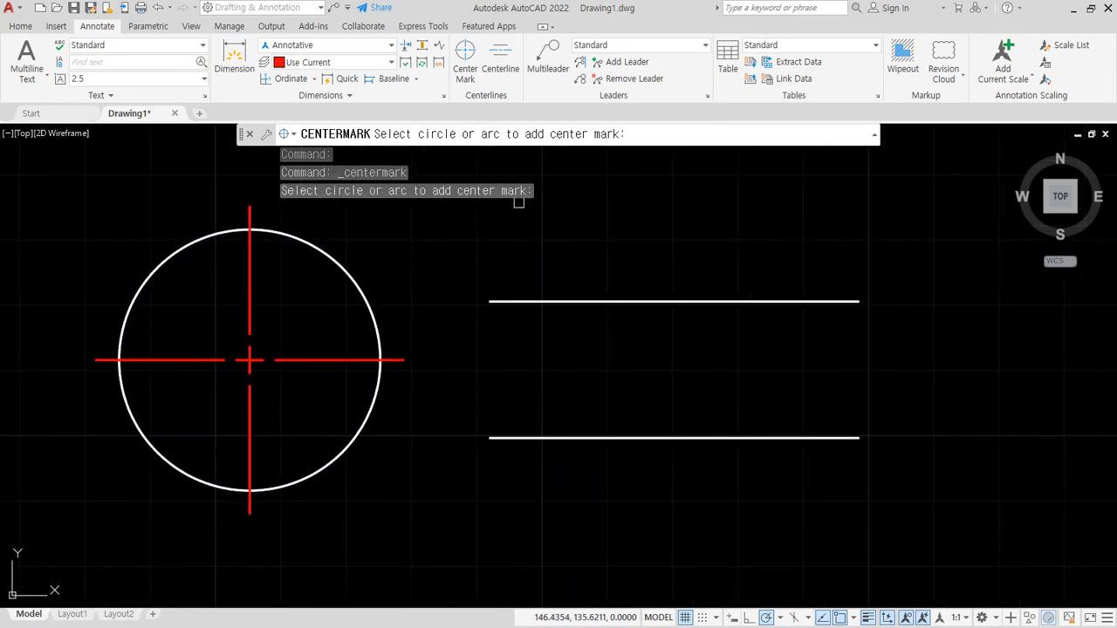
pyautogui.press('Escape')
# - Add a centerline between the two parallel horizontal lines
pyautogui.click(500, 61)
pyautogui.click(640, 301)
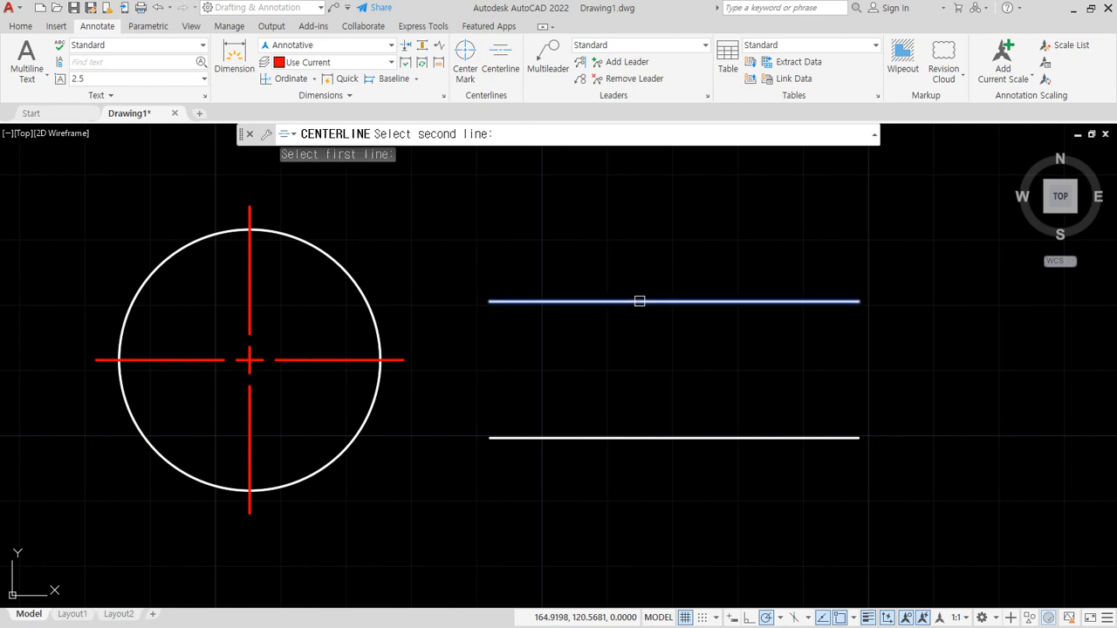
pyautogui.click(632, 439)
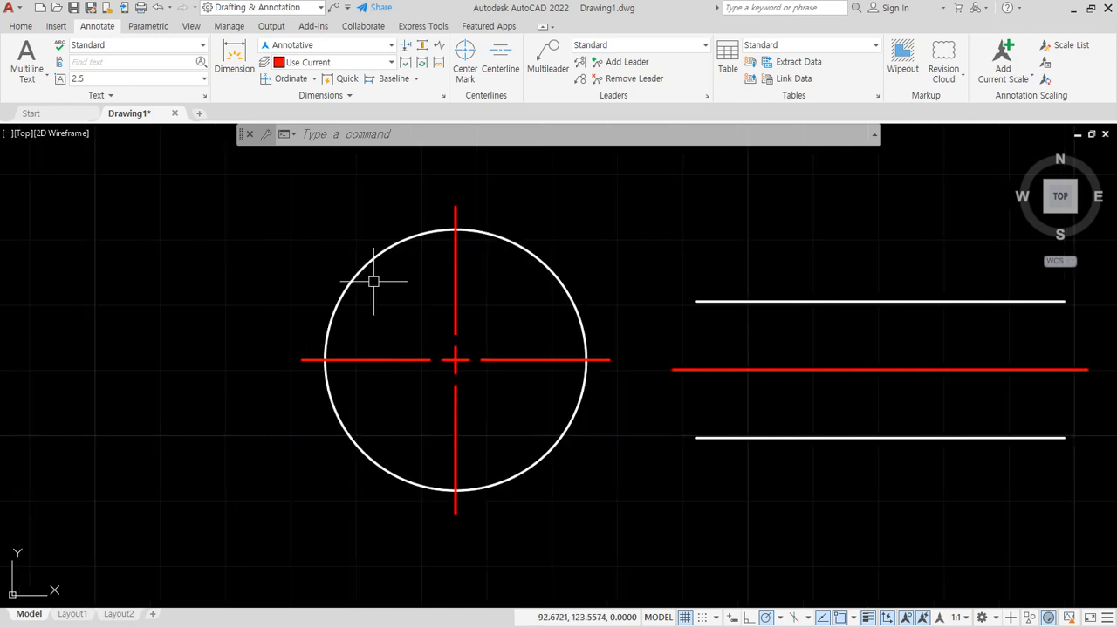
# - Show the center mark's properties, try a left extension of 10, and restore it to 3.5
pyautogui.hotkey('ctrl', '1')
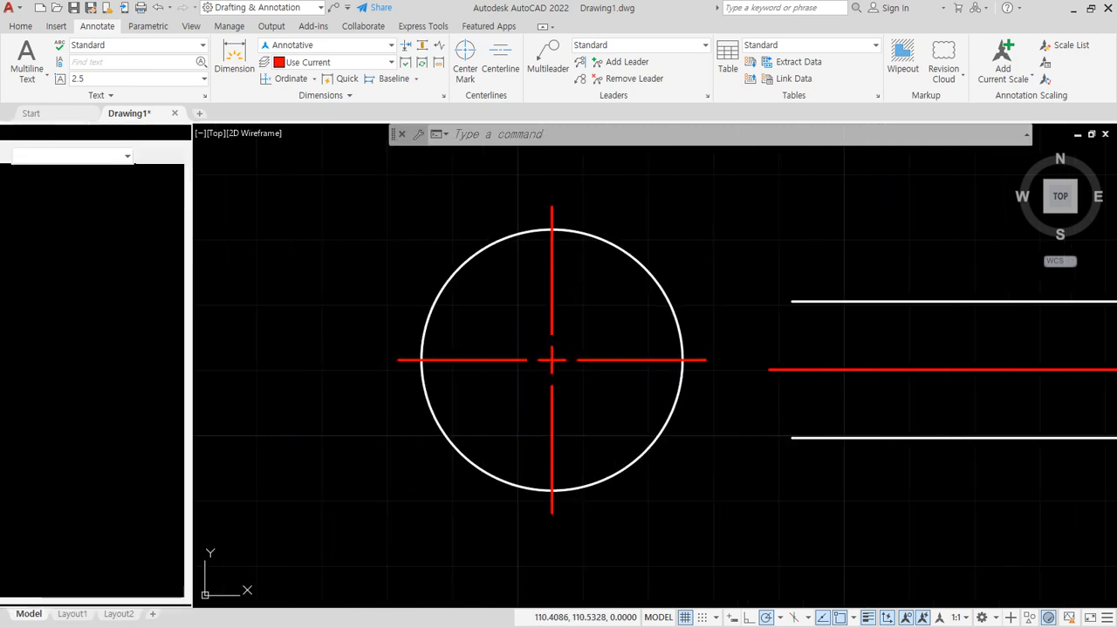
pyautogui.click(593, 360)
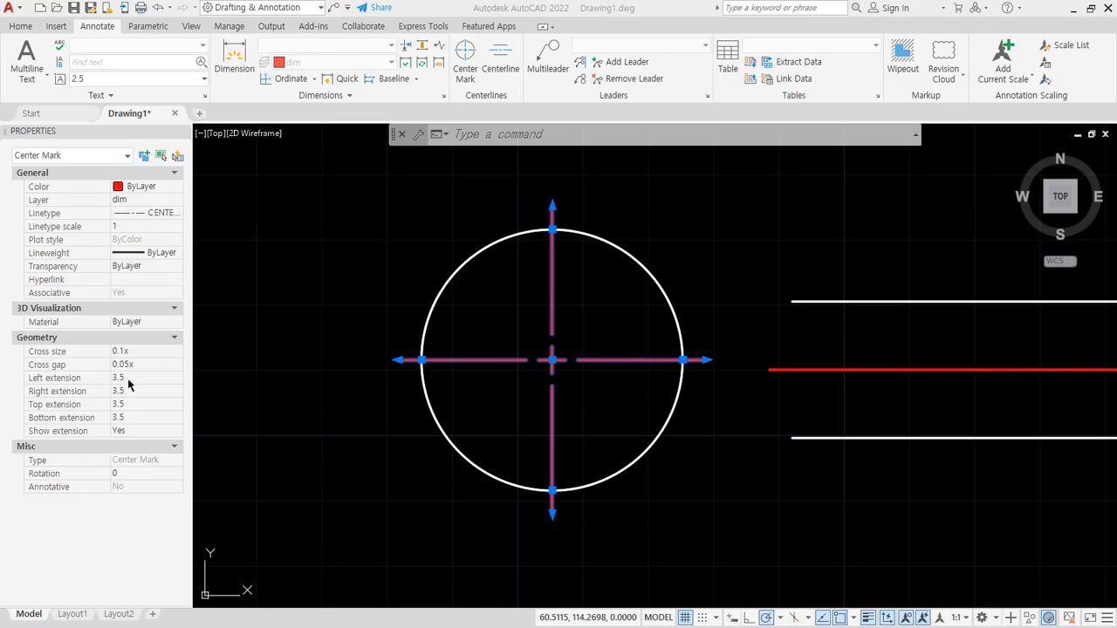
pyautogui.click(127, 378)
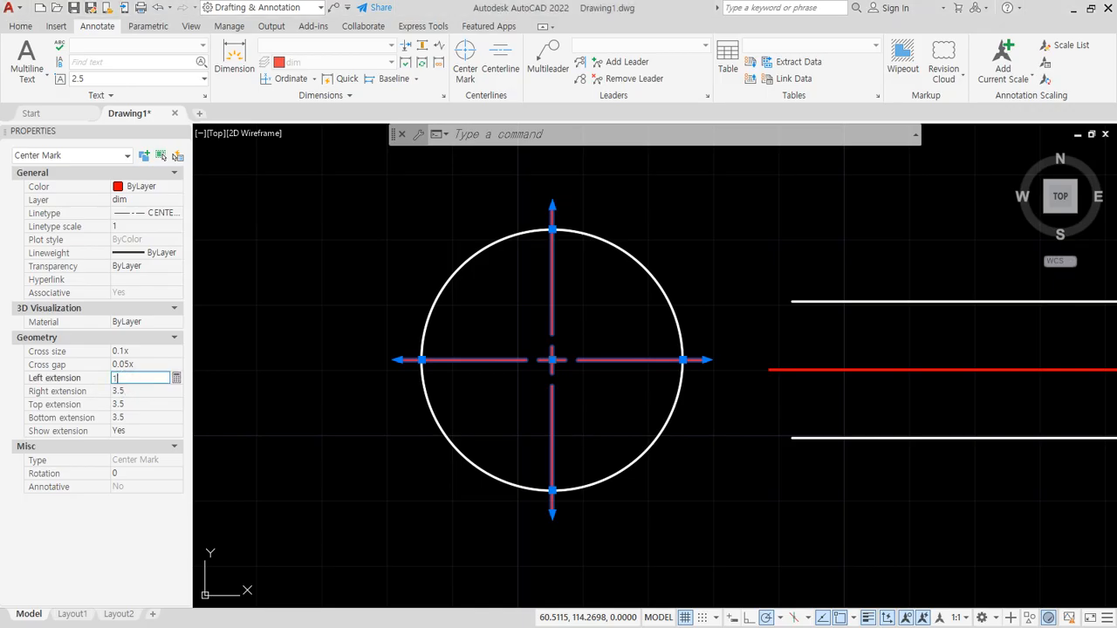
pyautogui.press('Tab')
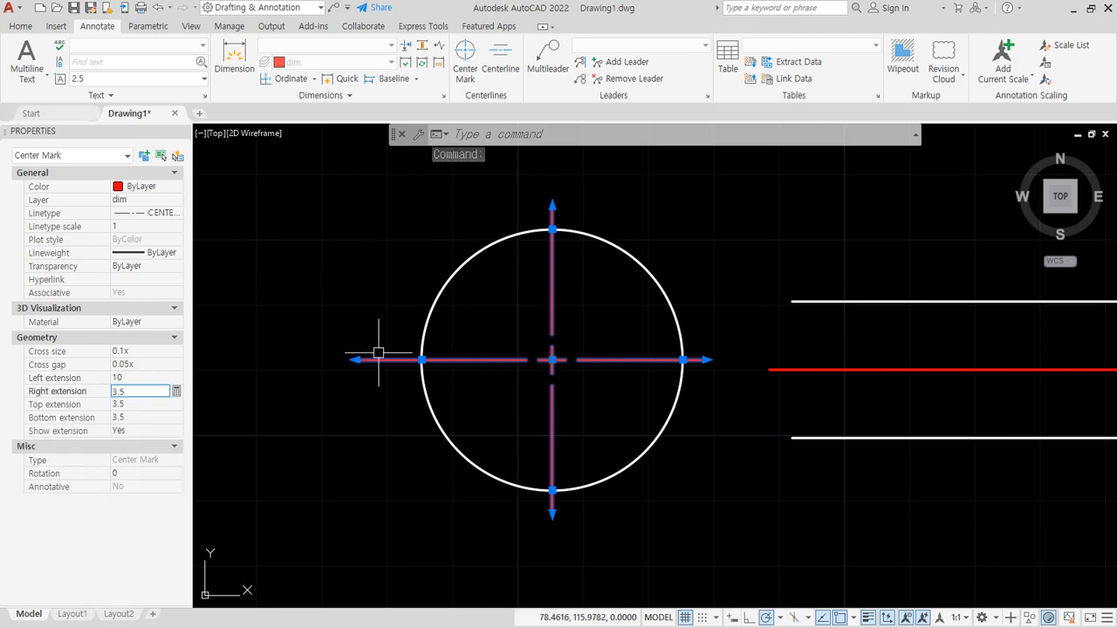
pyautogui.click(121, 378)
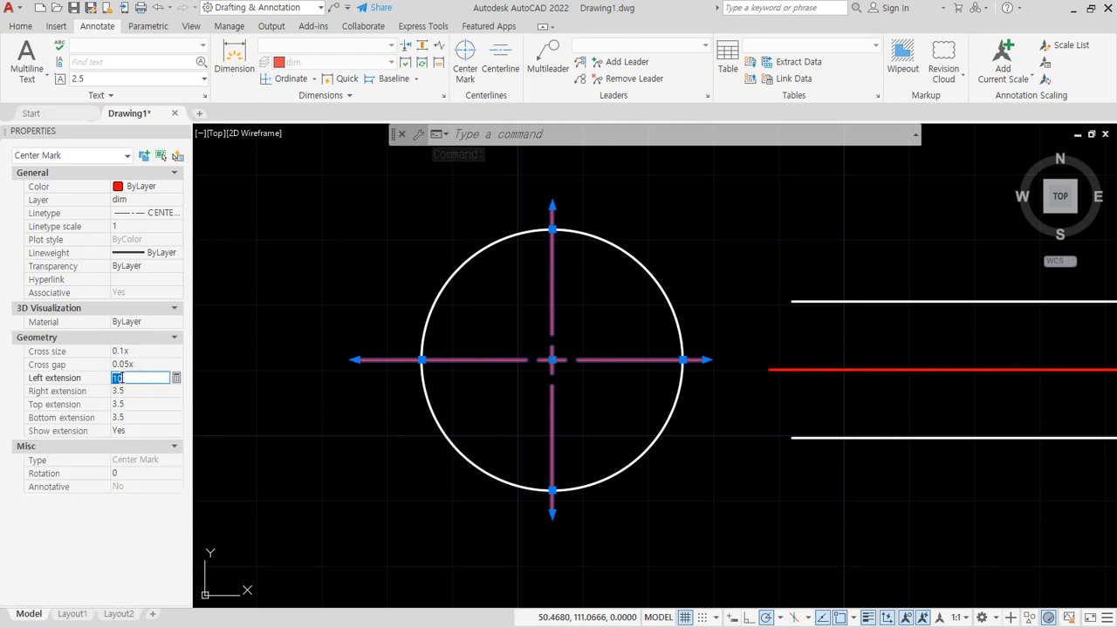
pyautogui.press('Tab')
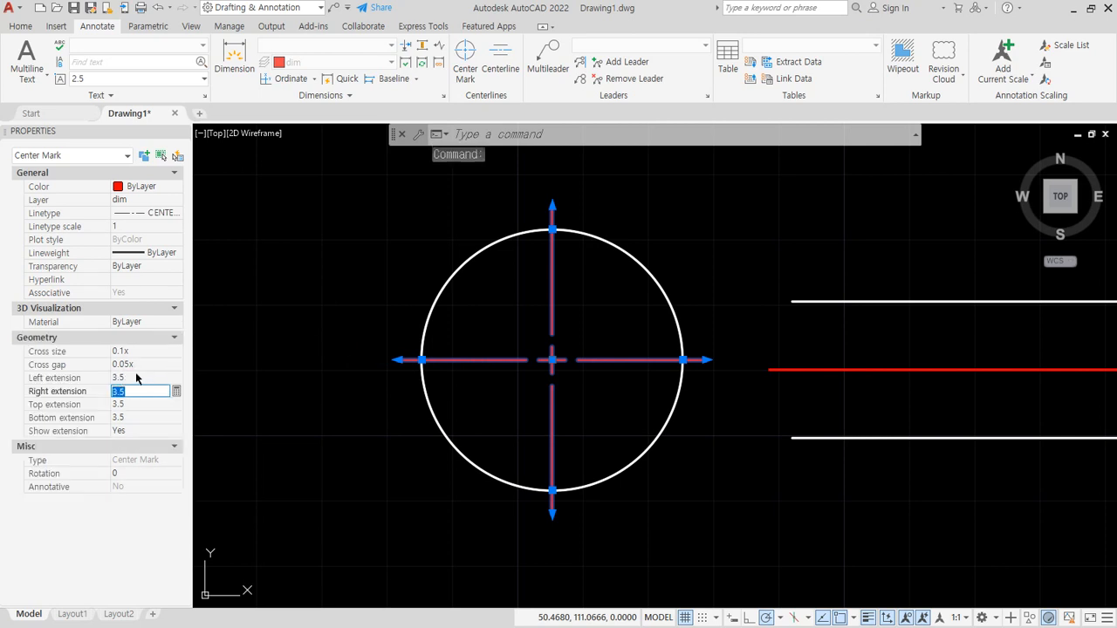
# - Try a cross size of 0.5x on the center mark and set it back to 0.1x
pyautogui.click(140, 352)
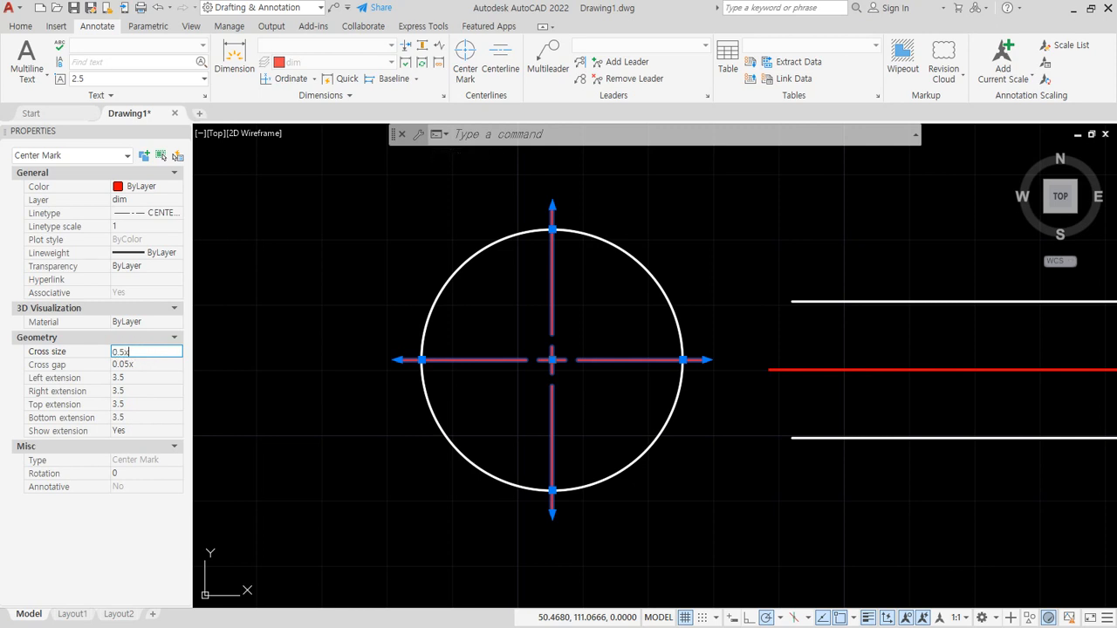
pyautogui.press('Tab')
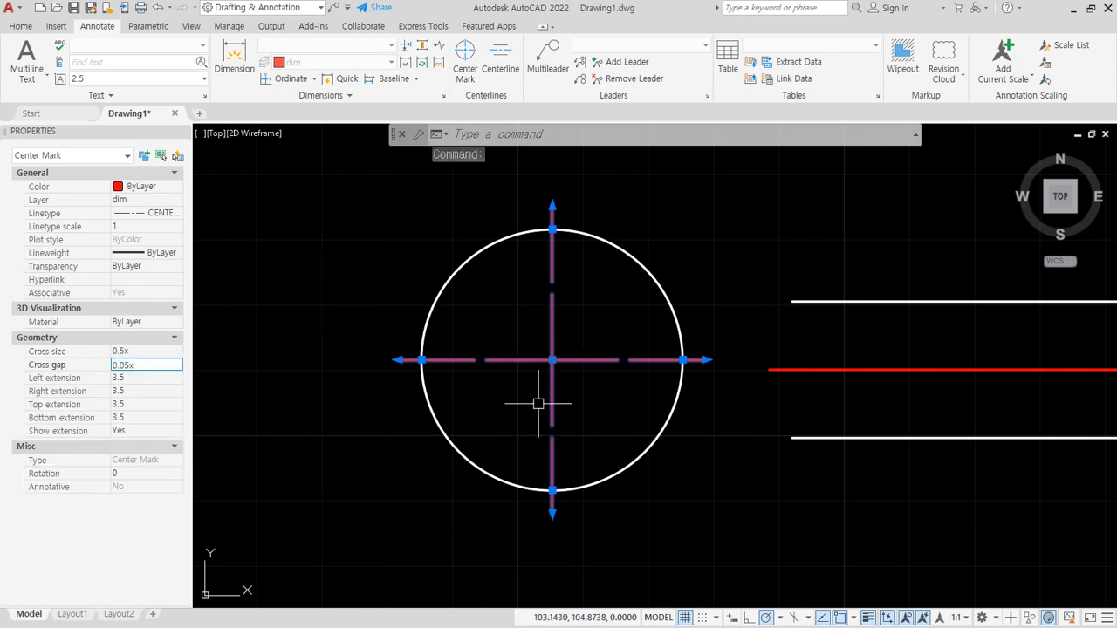
pyautogui.click(144, 350)
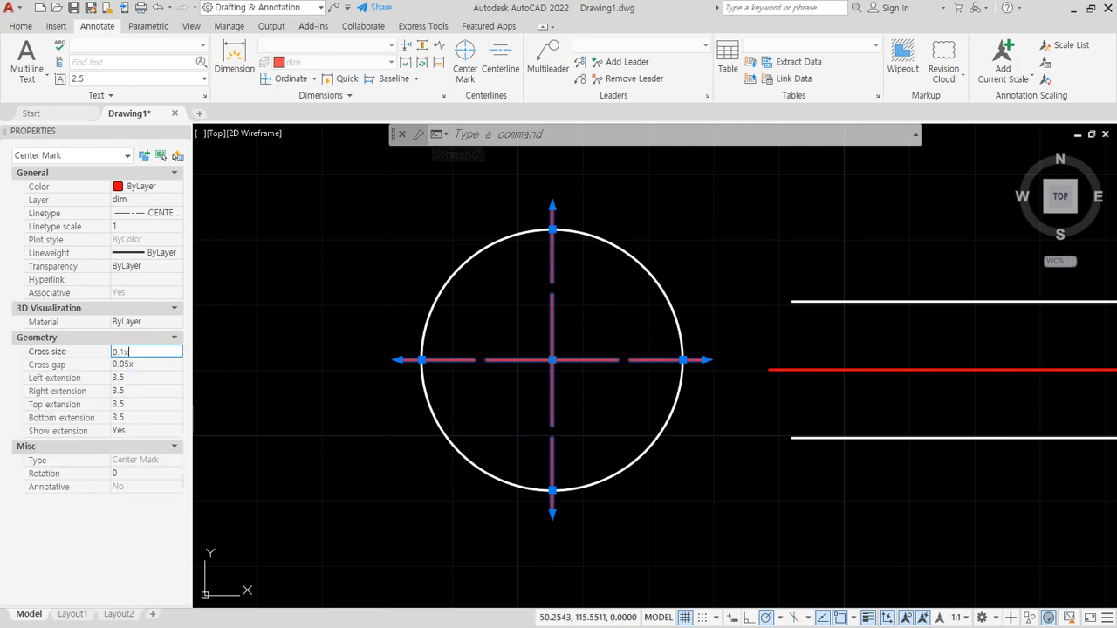
pyautogui.press('Tab')
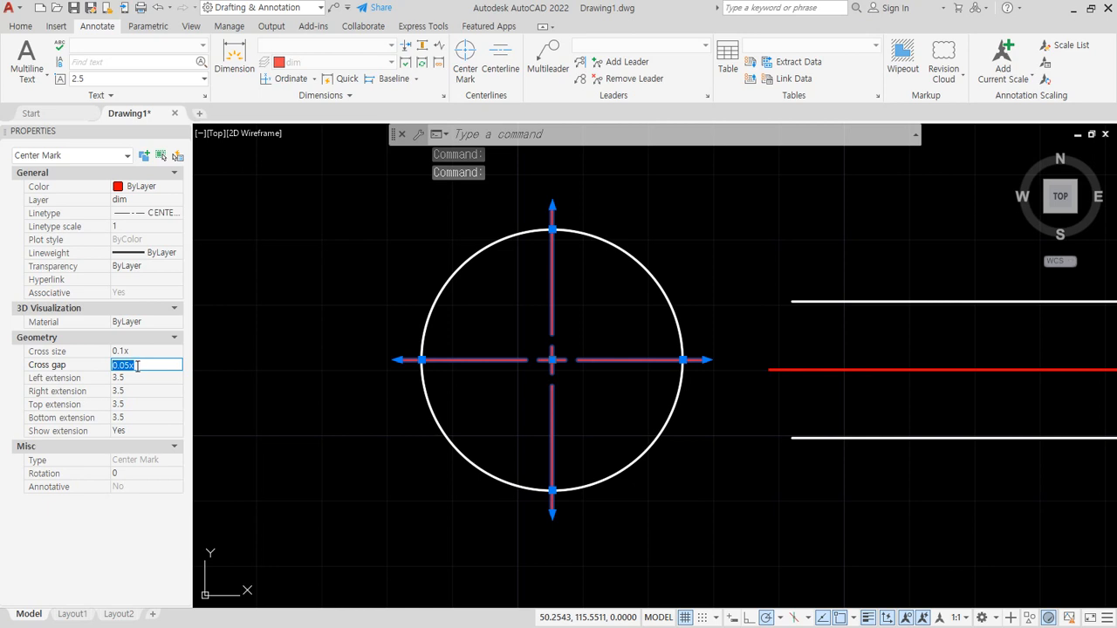
# - Try a cross gap of 0.1x on the center mark and set it back to 0.05x
pyautogui.scroll(2, 519, 365)
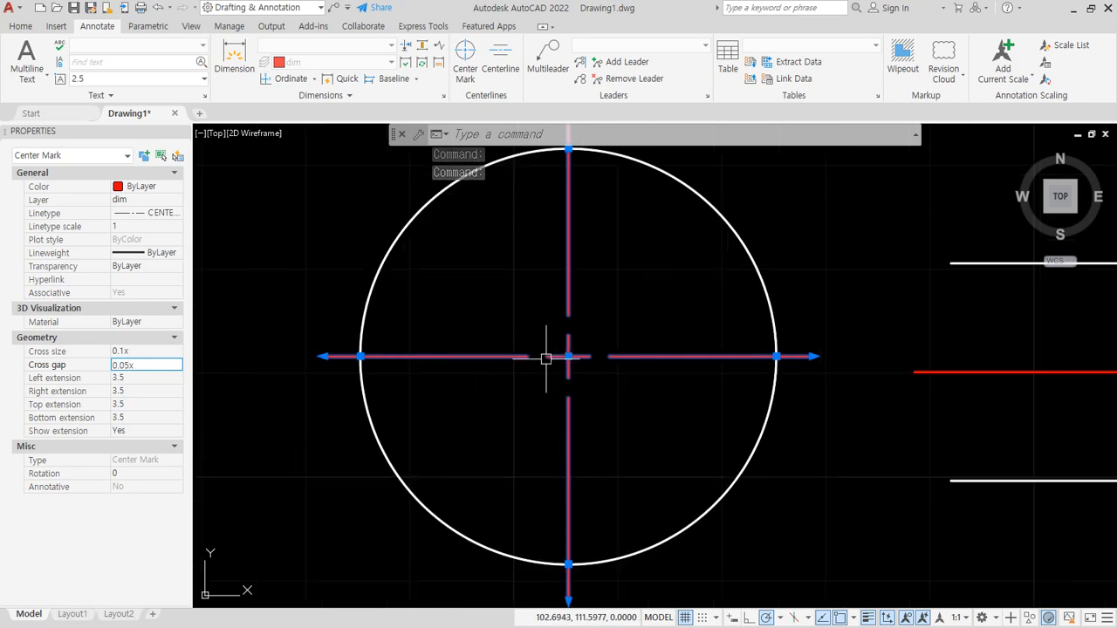
pyautogui.moveTo(144, 365); pyautogui.dragTo(58, 367)
pyautogui.press('BackSpace')
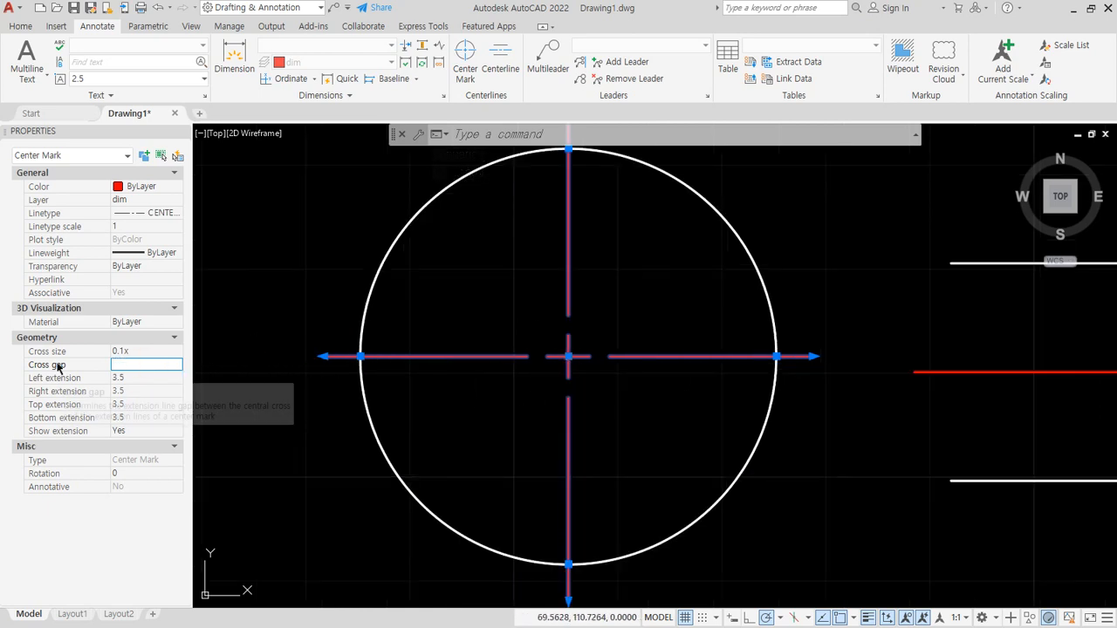
pyautogui.write('0.1')
pyautogui.press('Tab')
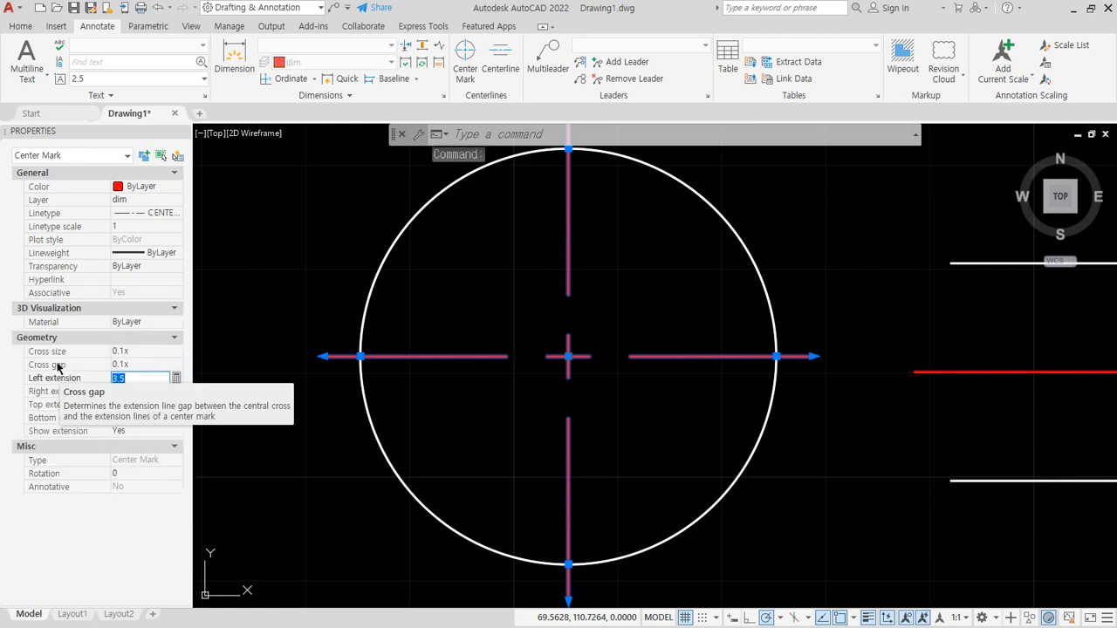
pyautogui.click(137, 364)
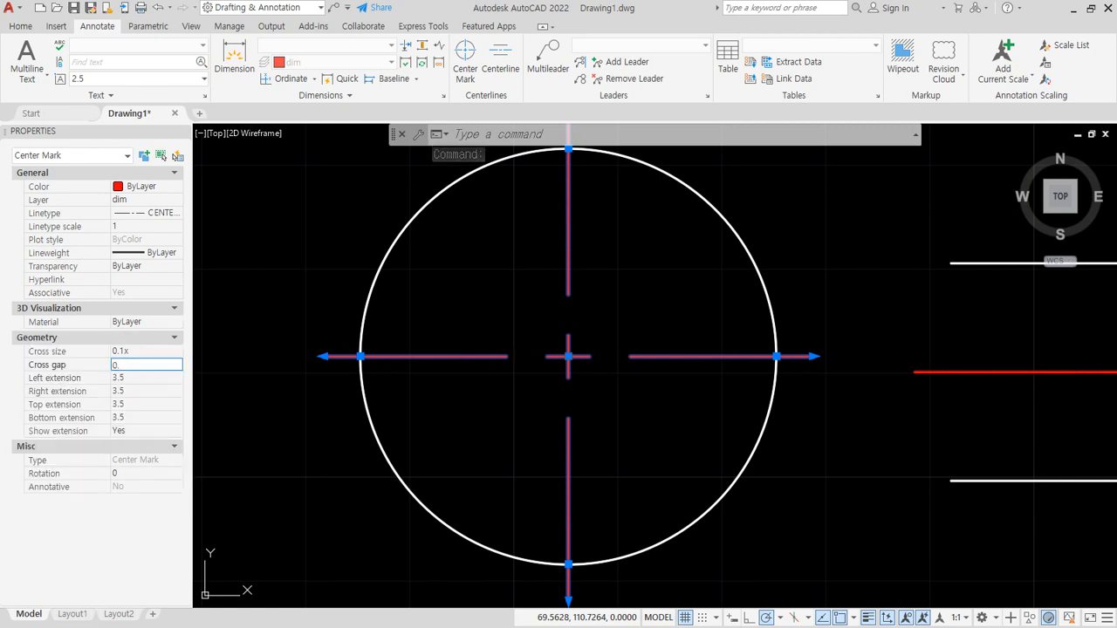
pyautogui.press('Tab')
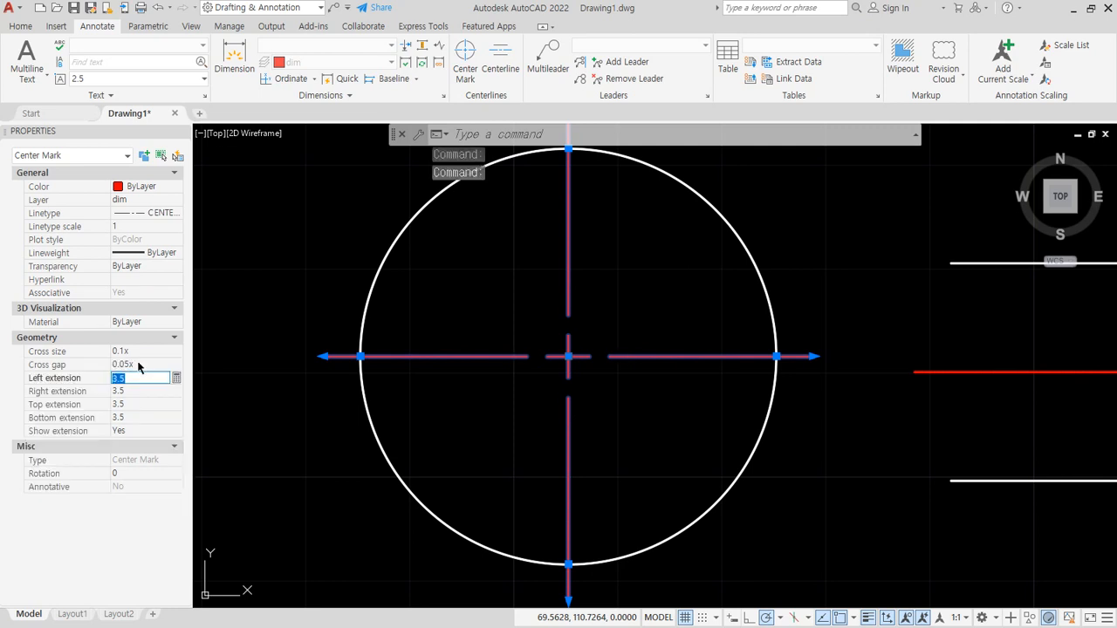
pyautogui.scroll(-4, 307, 345)
pyautogui.moveTo(452, 388); pyautogui.dragTo(518, 397, button='middle')
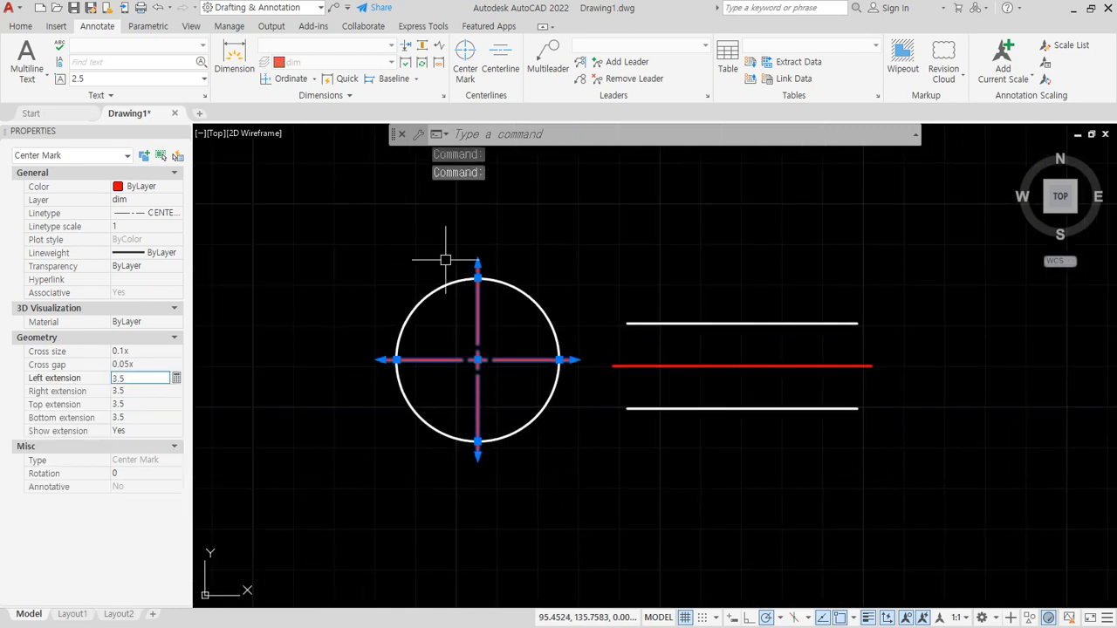
pyautogui.moveTo(90, 431)
pyautogui.mouseDown()
pyautogui.moveTo(11, 394)
pyautogui.moveTo(206, 444)
pyautogui.mouseUp()
pyautogui.moveTo(273, 370); pyautogui.dragTo(363, 347)
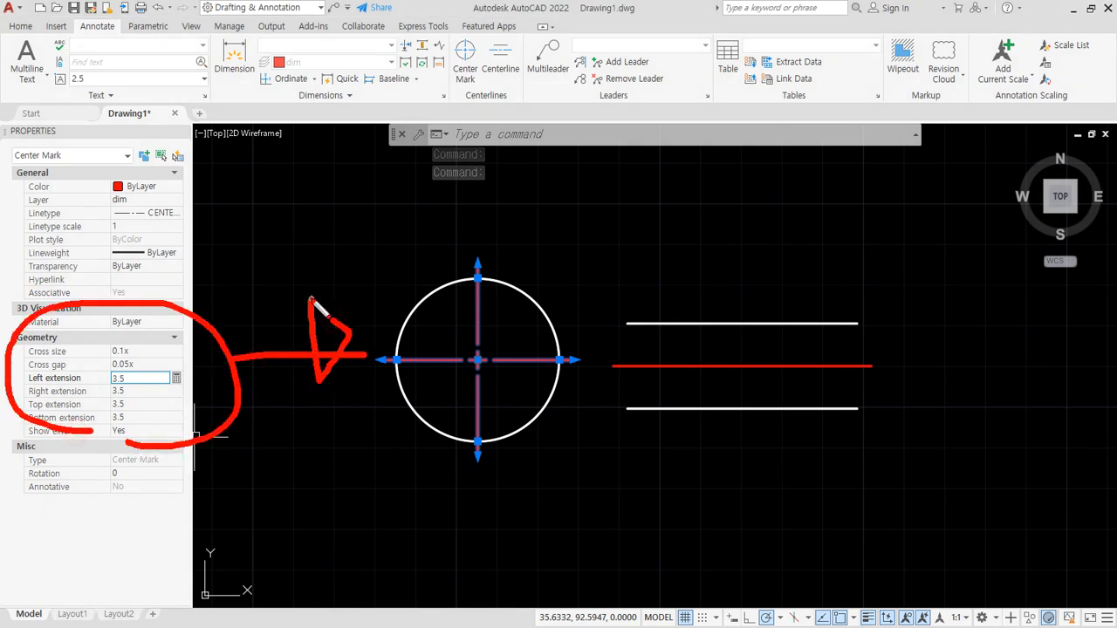
# - Deselect the center mark and examine the properties of the centerline between the parallel lines
pyautogui.press('Escape')
pyautogui.press('Escape')
pyautogui.click(669, 366)
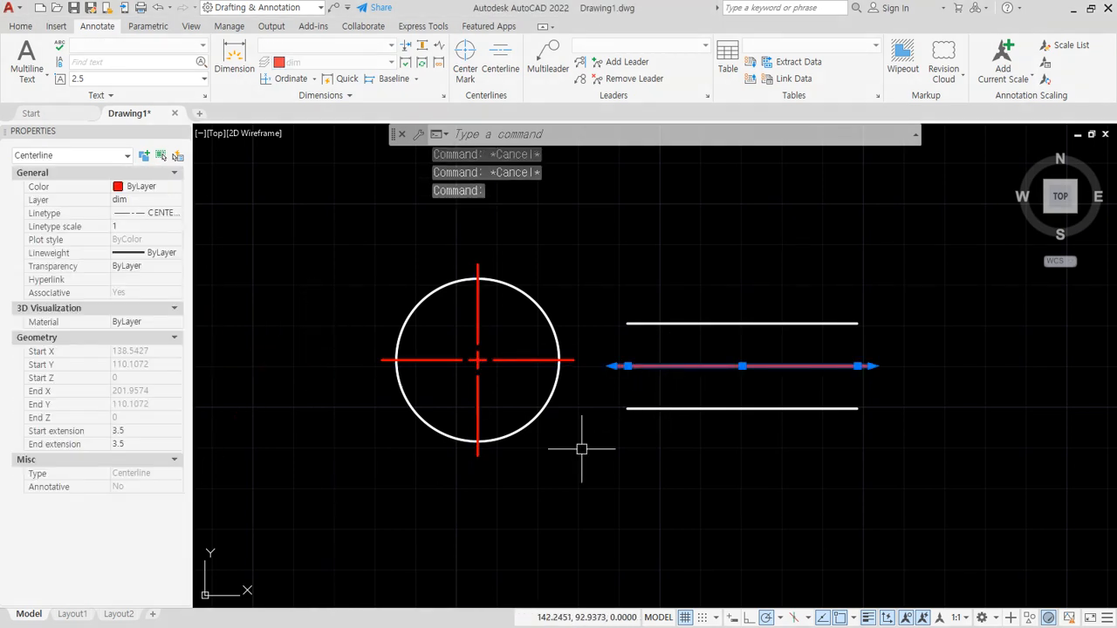
pyautogui.press('Escape')
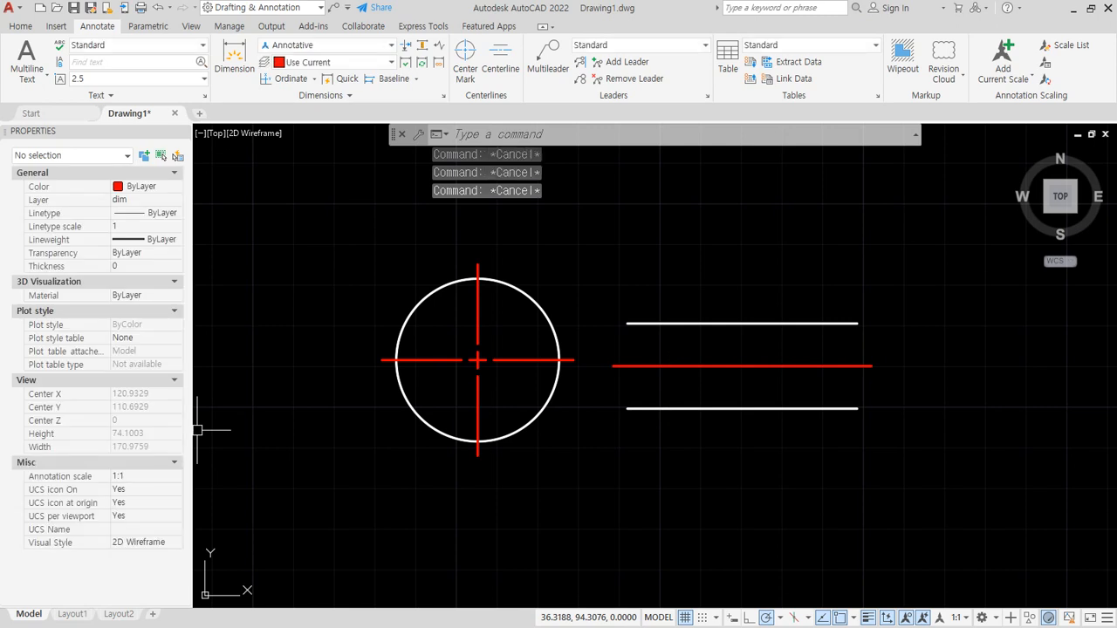
# - Switch to the Notepad notes and add dimcenter and dimcen on separate lines below Dimstyle(D)
pyautogui.hotkey('alt', 'Tab')
pyautogui.press('Return')
pyautogui.press('Return')
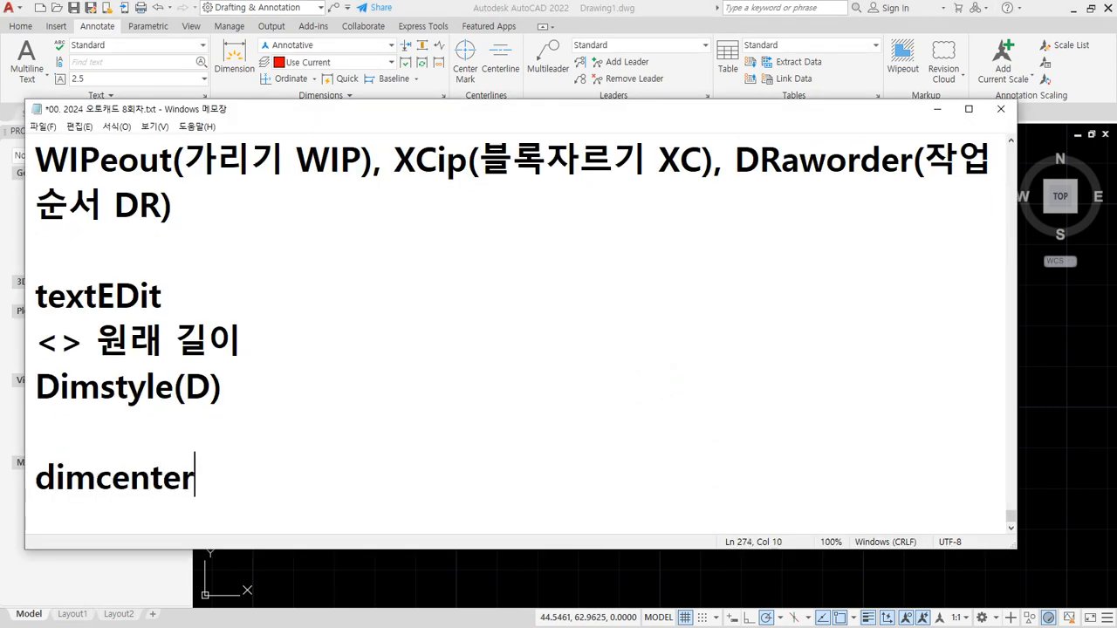
pyautogui.press('Return')
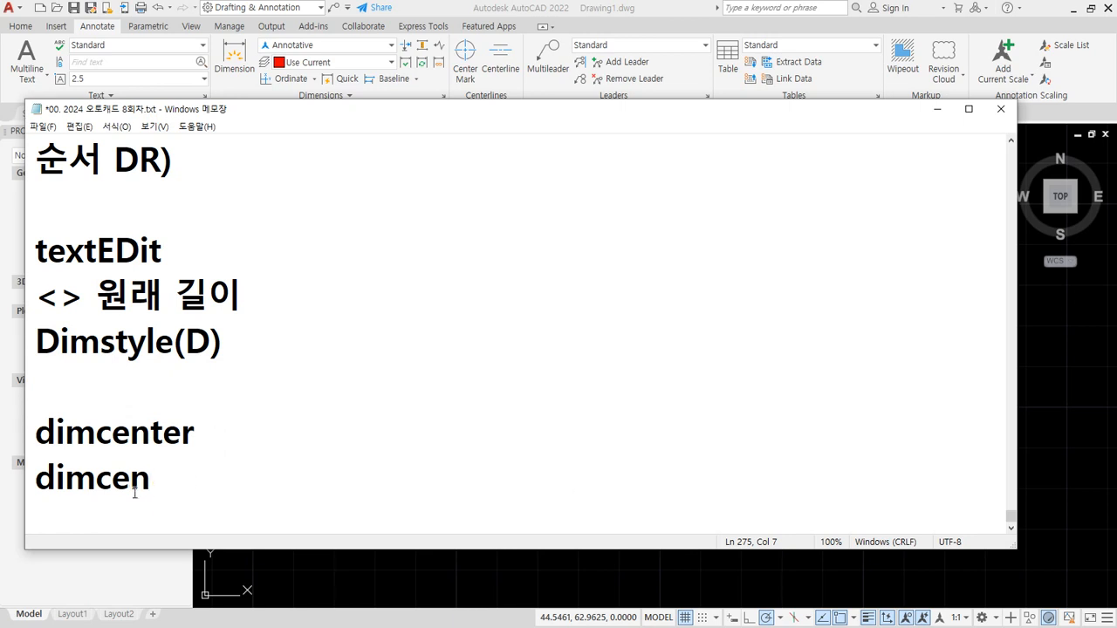
pyautogui.moveTo(118, 524)
pyautogui.mouseDown()
pyautogui.moveTo(16, 424)
pyautogui.moveTo(207, 524)
pyautogui.moveTo(122, 522)
pyautogui.mouseUp()
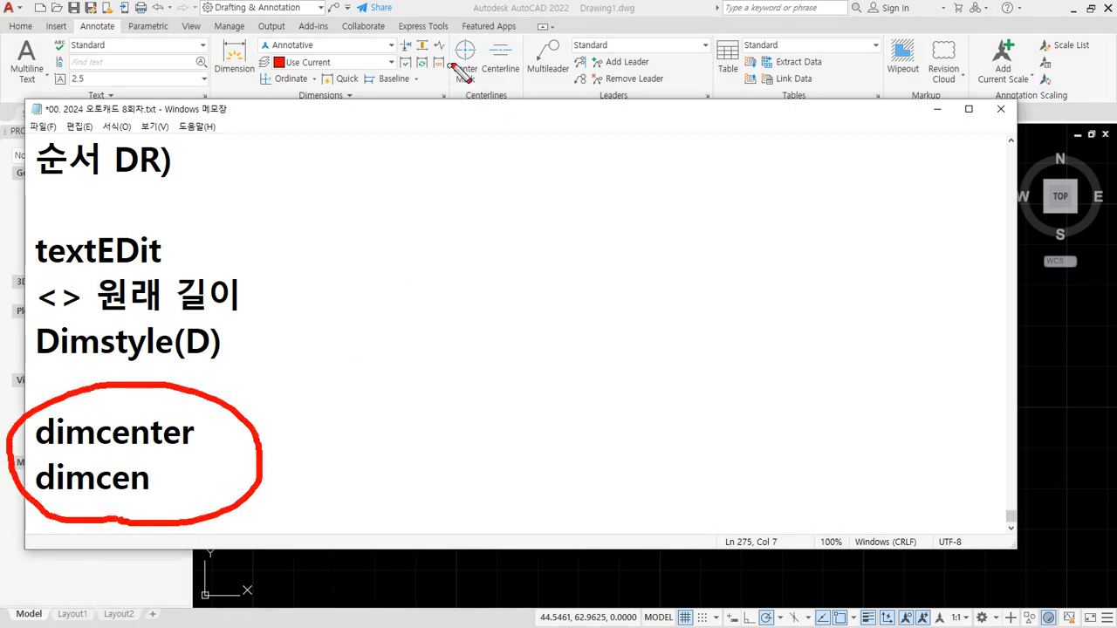
pyautogui.moveTo(467, 104)
pyautogui.mouseDown()
pyautogui.moveTo(441, 26)
pyautogui.moveTo(471, 105)
pyautogui.mouseUp()
pyautogui.moveTo(218, 407); pyautogui.dragTo(433, 131)
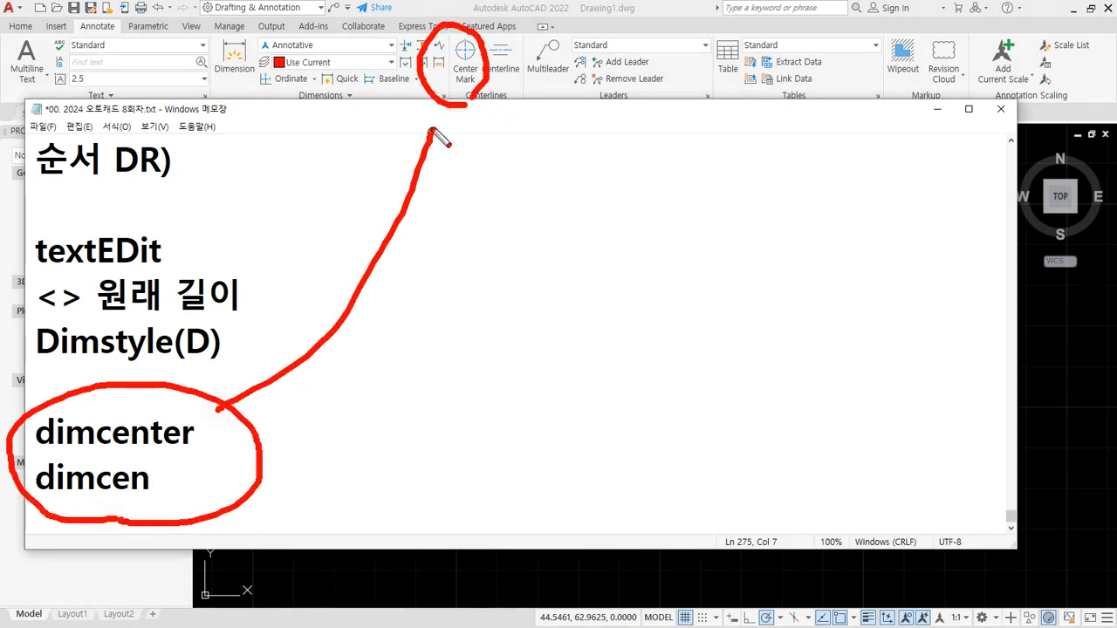
pyautogui.press('Escape')
# - Switch to AutoCAD and check the current value of the DIMCEN variable without changing it
pyautogui.hotkey('alt', 'Tab')
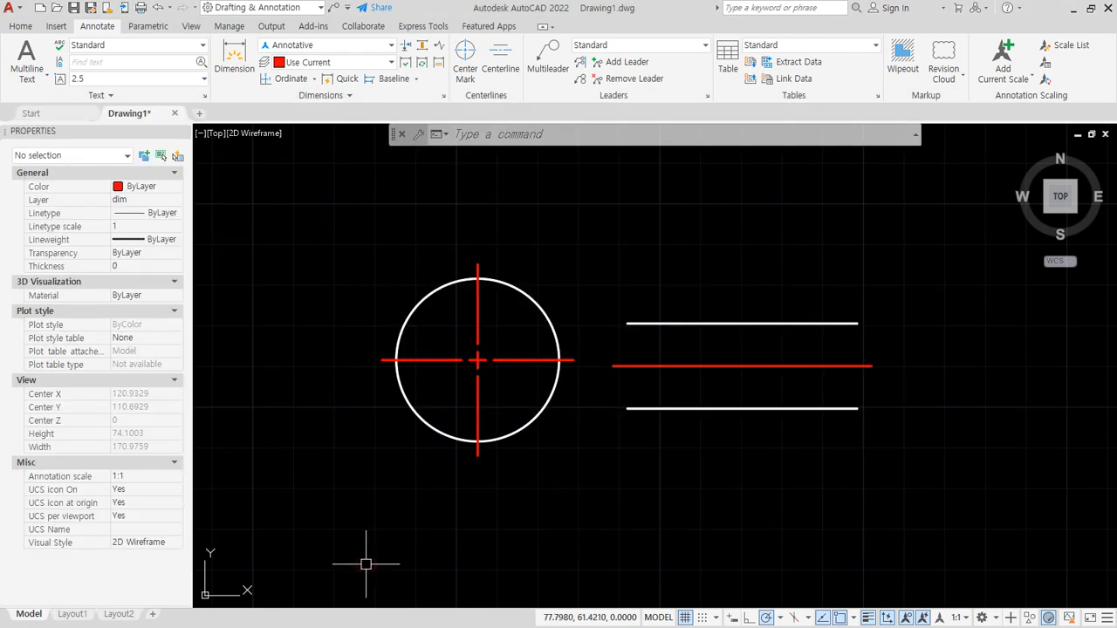
pyautogui.write('dimcen')
pyautogui.press('Return')
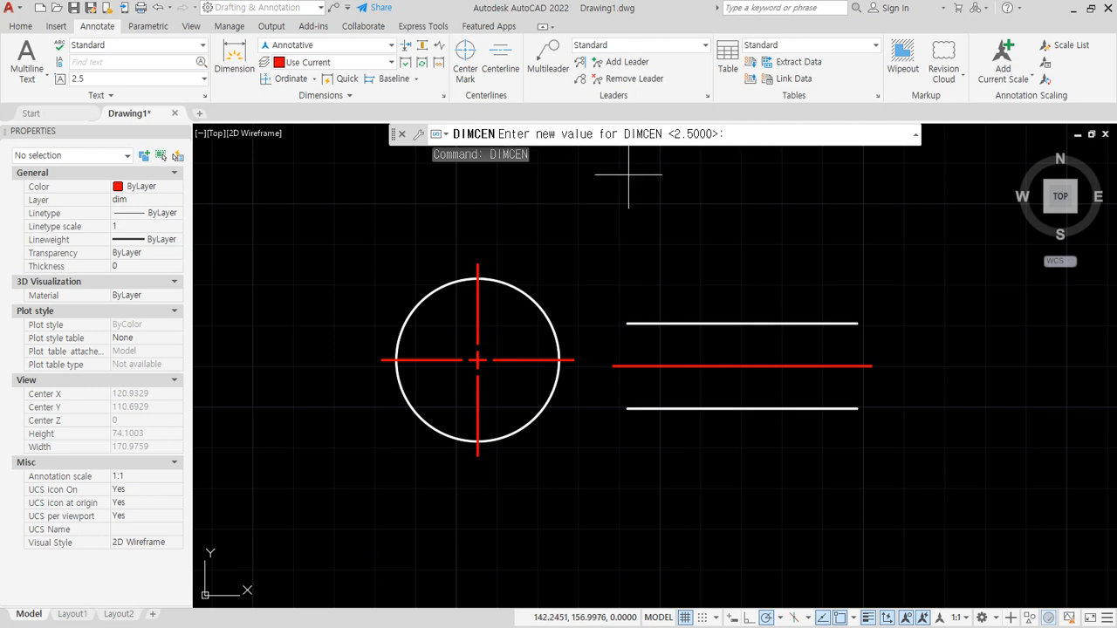
pyautogui.press('Escape')
pyautogui.press('Escape')
# - Erase the existing center mark from the middle of the circle
pyautogui.click(506, 398)
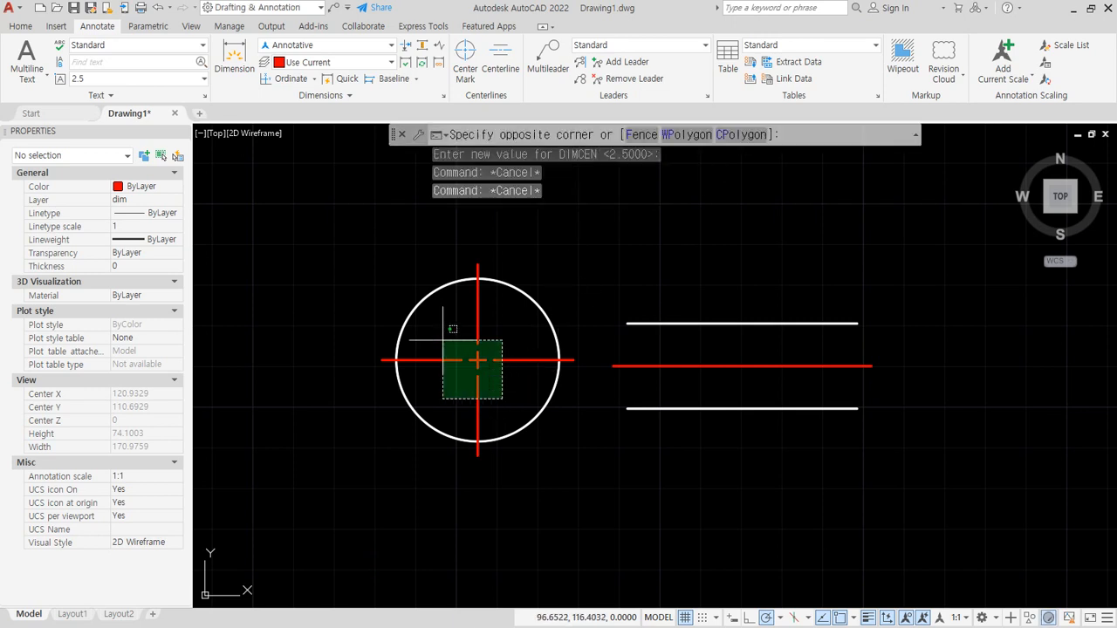
pyautogui.click(437, 334)
pyautogui.write('e')
pyautogui.press('Return')
# - Add a center mark to the circle with the DIMCENTER command and examine the resulting cross
pyautogui.write('dimce')
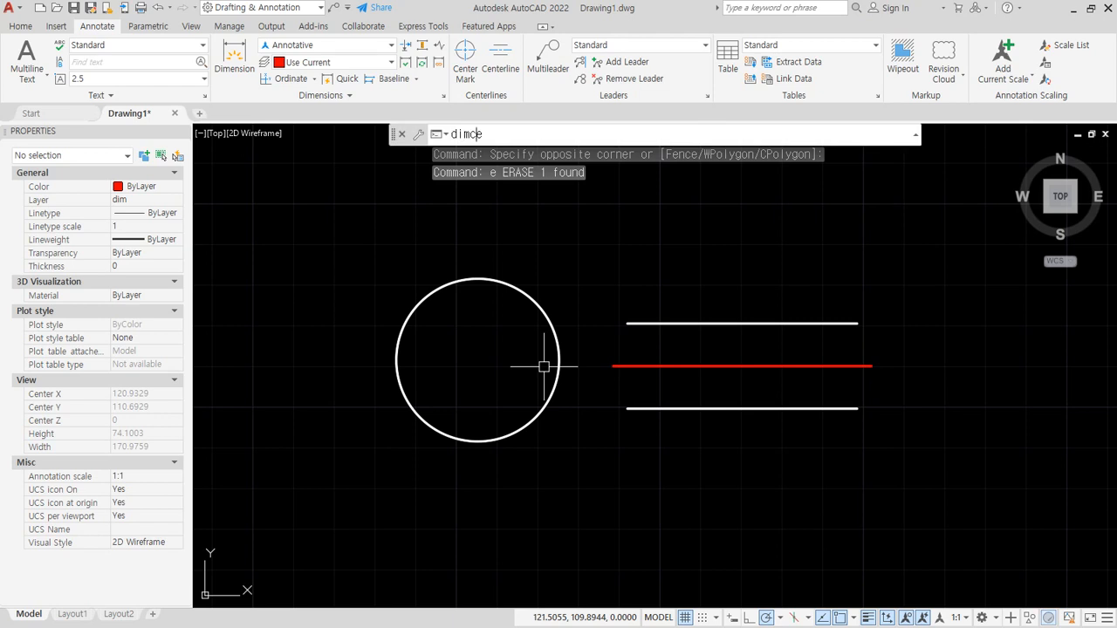
pyautogui.write('nter')
pyautogui.press('Return')
pyautogui.click(551, 316)
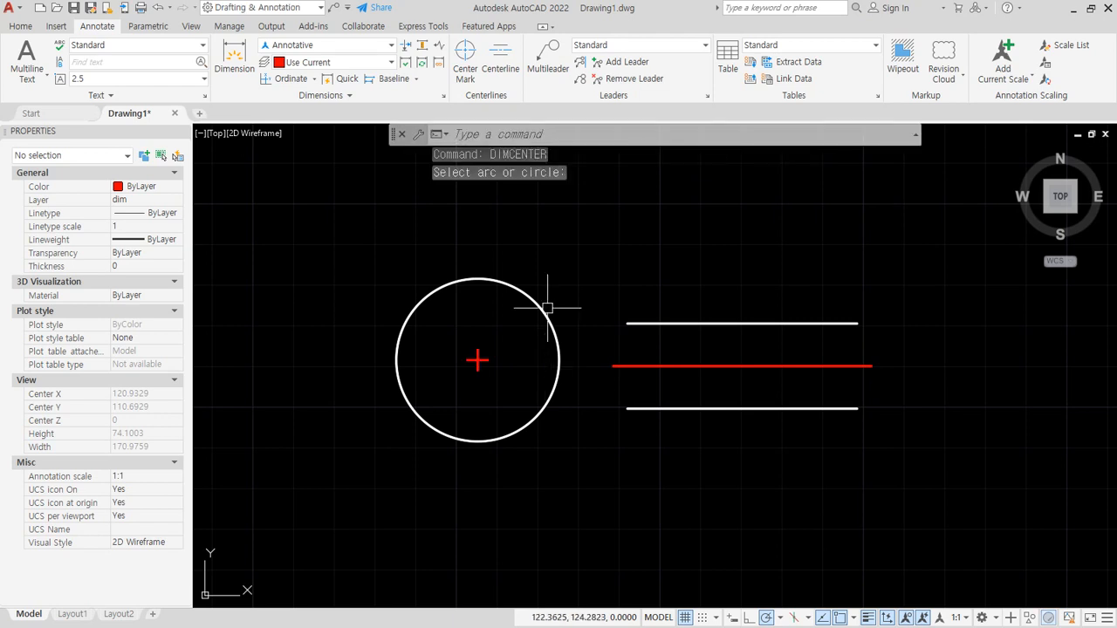
pyautogui.scroll(6, 491, 381)
pyautogui.moveTo(492, 381); pyautogui.dragTo(667, 421, button='middle')
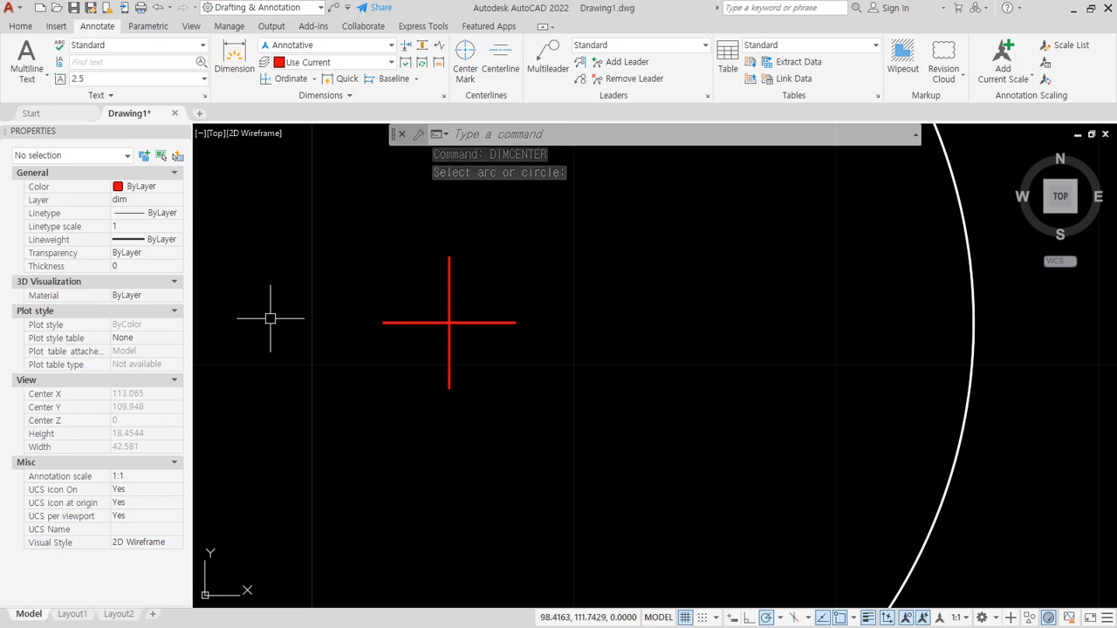
# - Switch to the Notepad notes and describe dimcenter as "중심선 마킹" and dimcen as "마킹의 크기"
pyautogui.hotkey('alt', 'Tab')
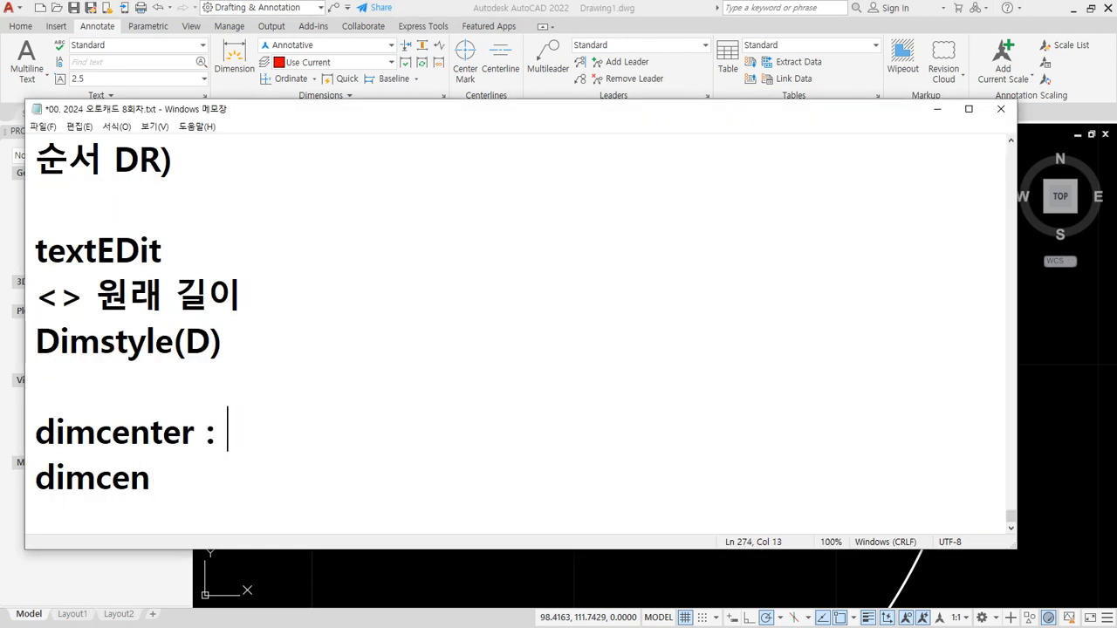
pyautogui.write('중심선 마킹')
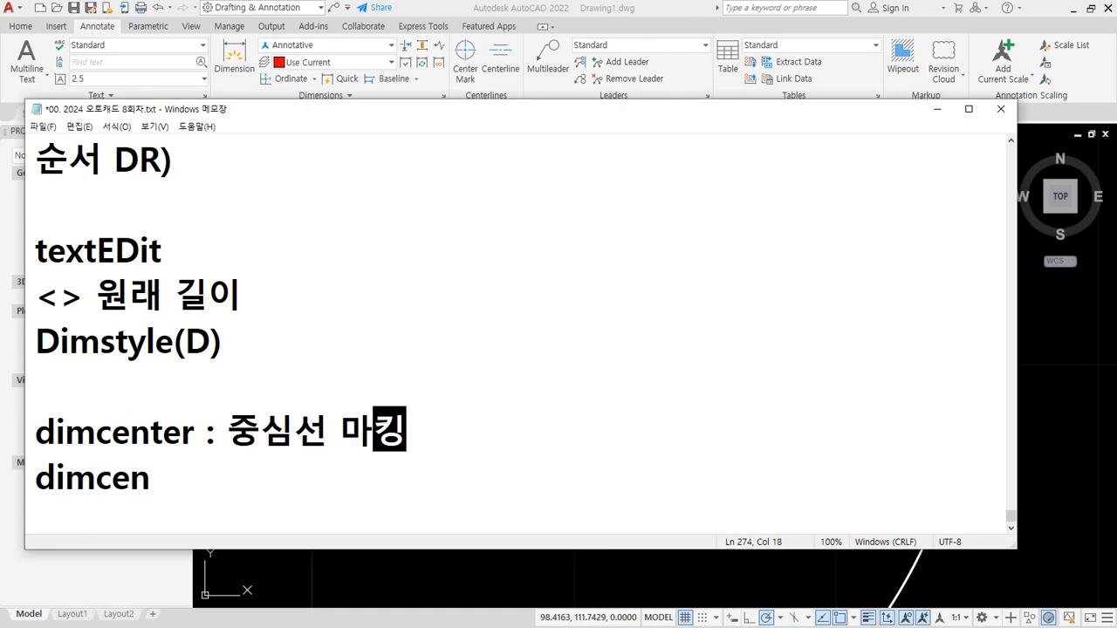
pyautogui.press('Down')
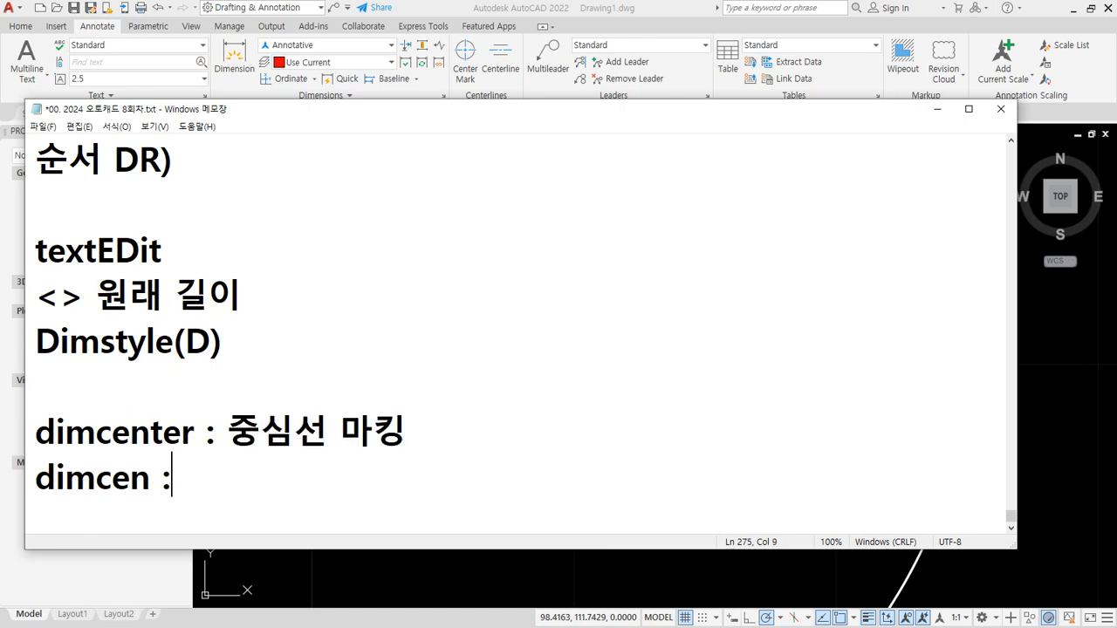
pyautogui.write(': 마킹의')
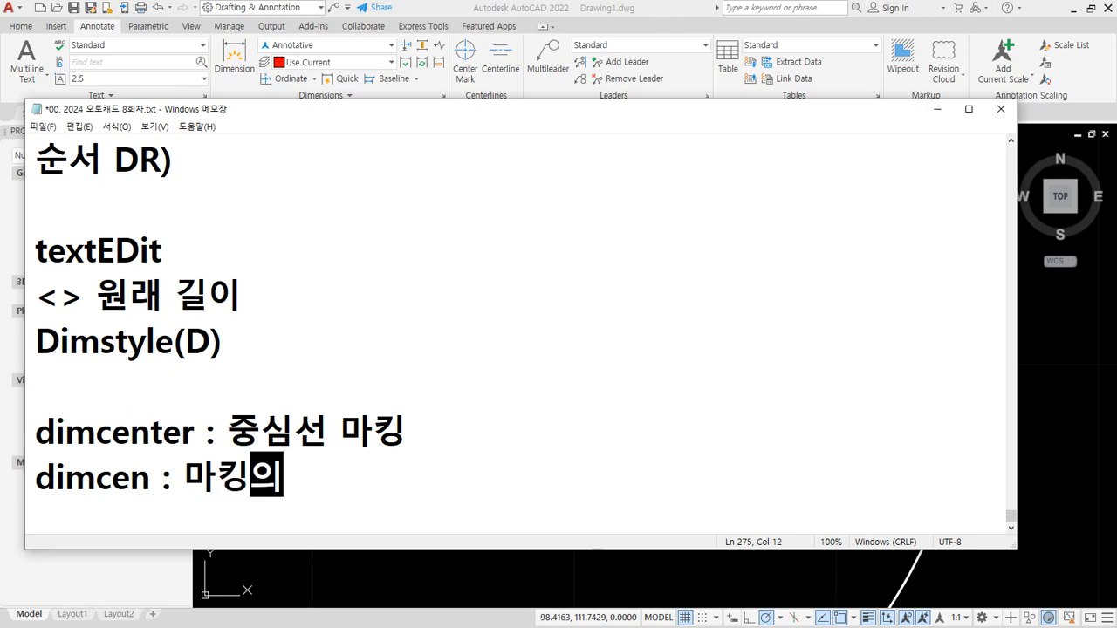
pyautogui.write(' 크기')
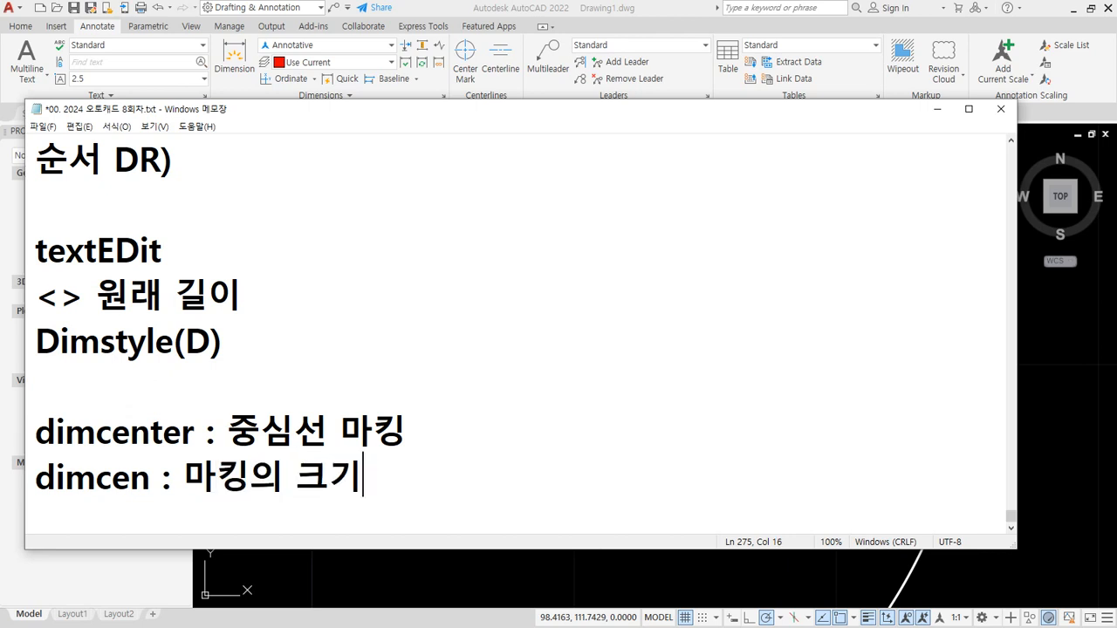
# - Switch to AutoCAD and draw a horizontal and a vertical construction line through the same point
pyautogui.click(420, 10)
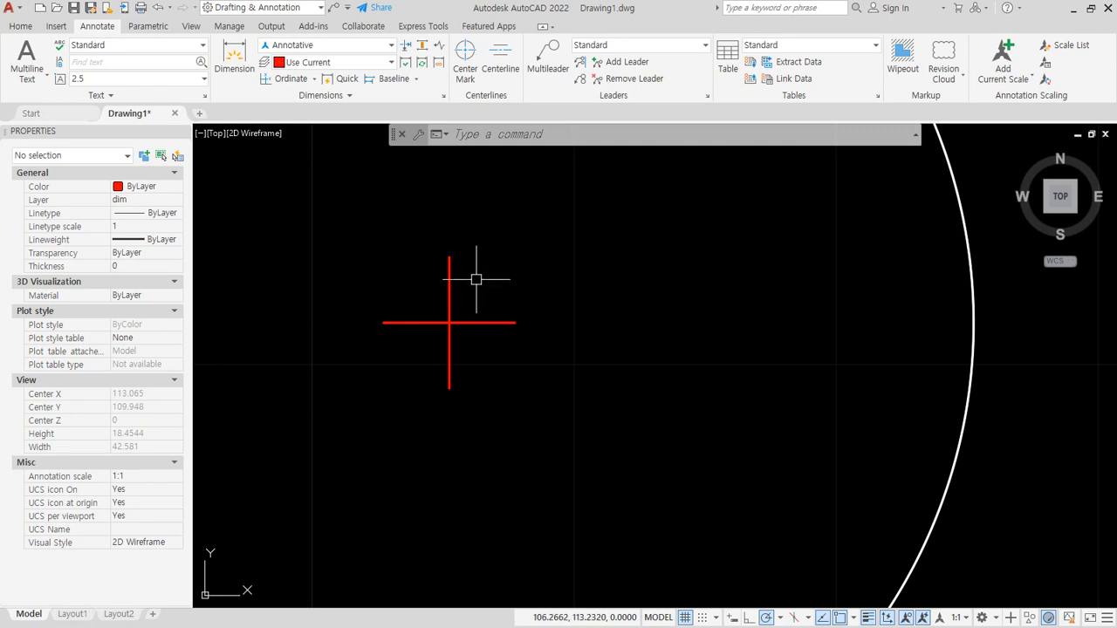
pyautogui.scroll(-4, 373, 479)
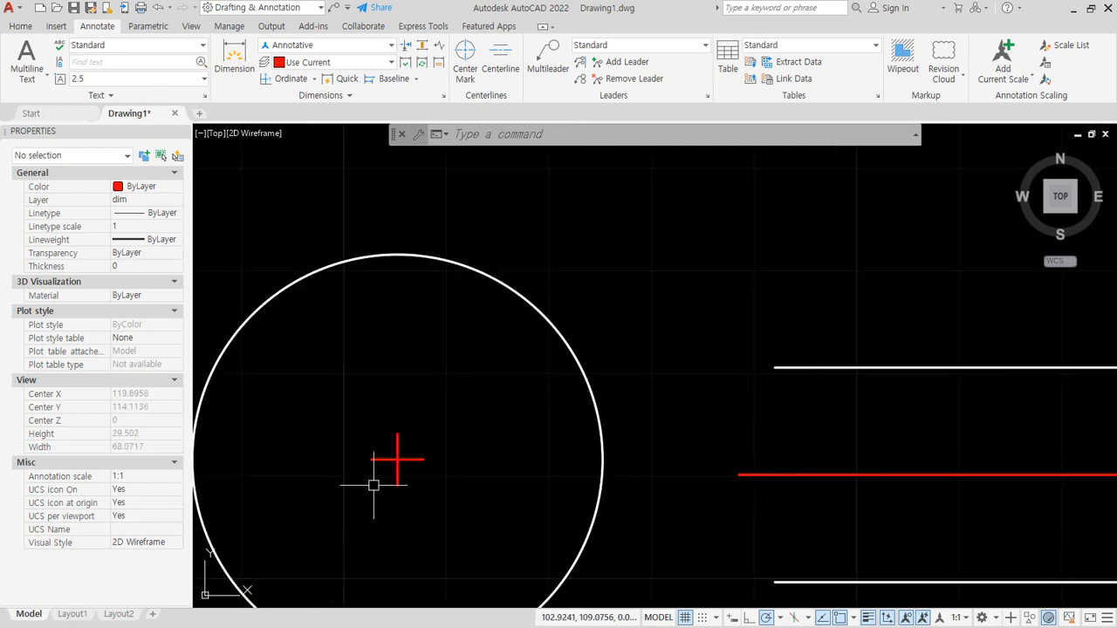
pyautogui.moveTo(373, 479); pyautogui.dragTo(460, 337, button='middle')
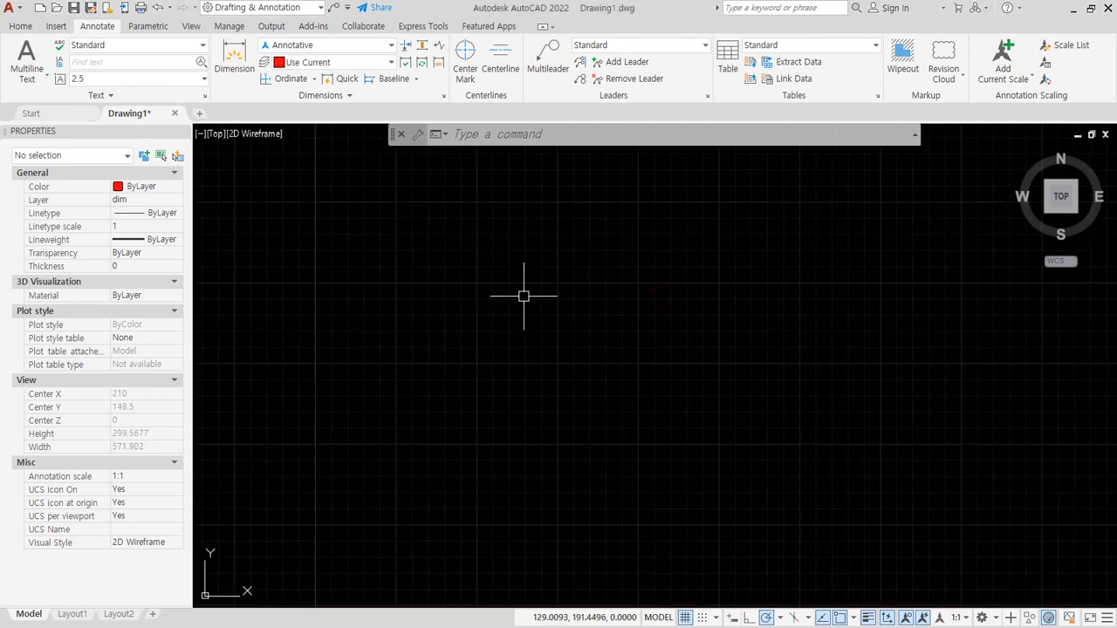
pyautogui.write('xl')
pyautogui.press('Return')
pyautogui.click(555, 293)
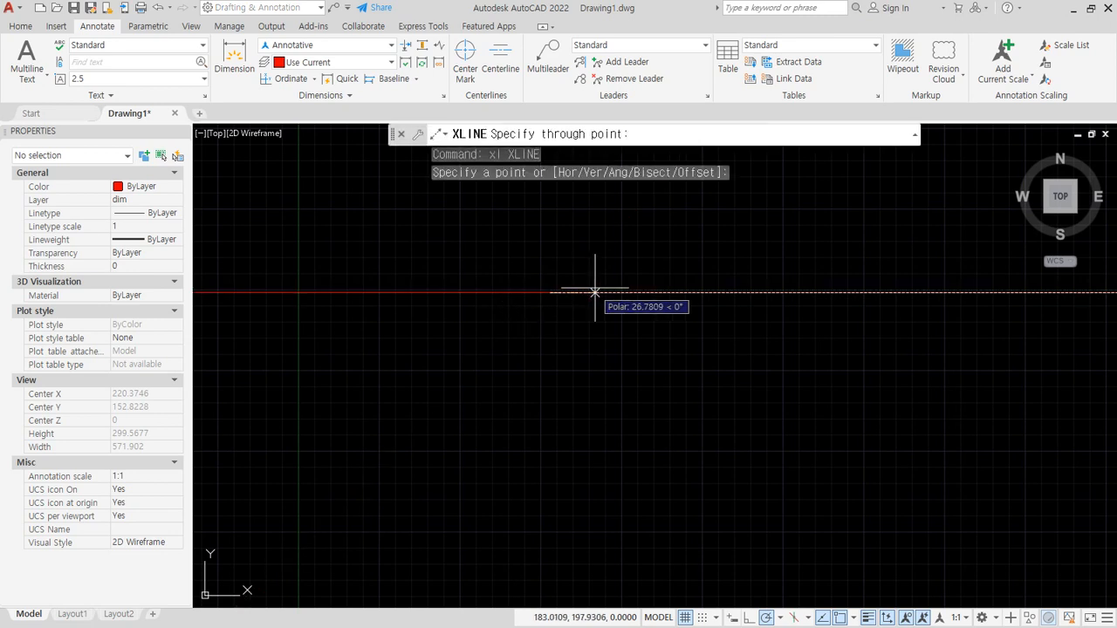
pyautogui.click(591, 293)
pyautogui.click(551, 385)
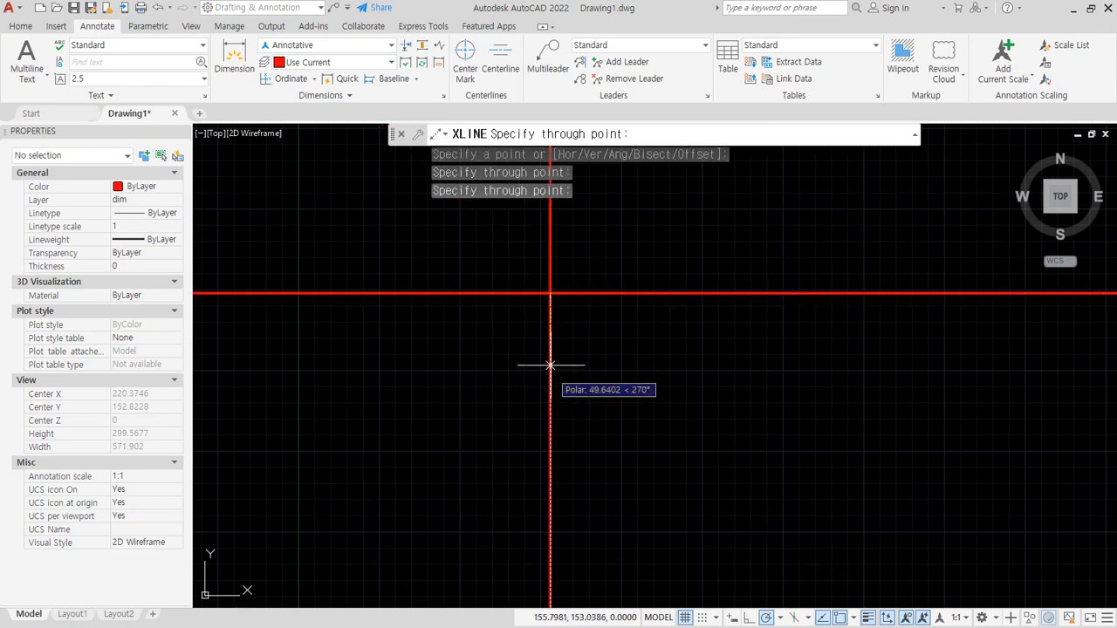
pyautogui.press('Return')
# - Fillet the two construction lines into a sharp corner, keeping the left part of the horizontal and the lower part of the vertical
pyautogui.write('f')
# - Offset the horizontal line 100 upward and the vertical line 100 to the right
pyautogui.press('Return')
pyautogui.click(550, 329)
pyautogui.click(534, 294)
pyautogui.write('o')
pyautogui.press('Return')
pyautogui.write('100')
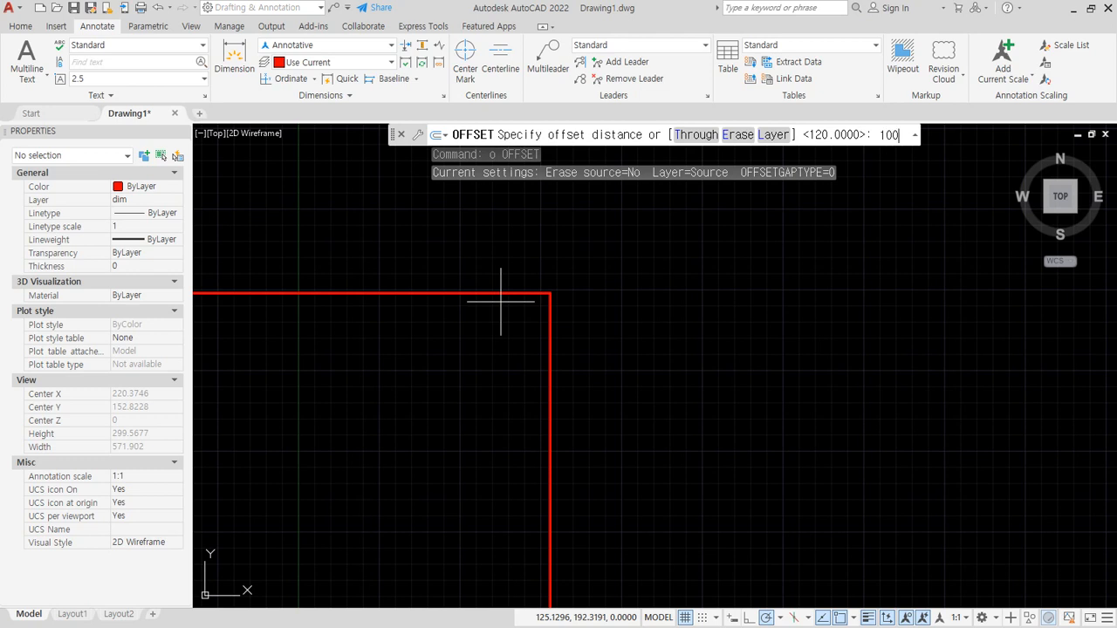
pyautogui.press('Return')
pyautogui.click(503, 293)
pyautogui.click(515, 287)
pyautogui.click(551, 316)
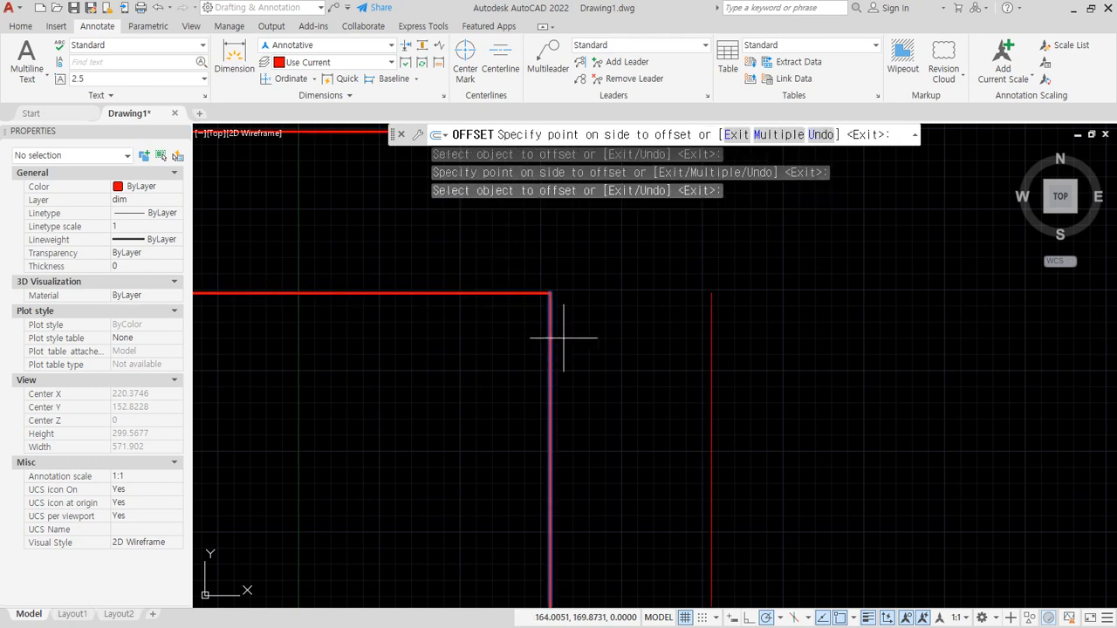
pyautogui.click(611, 358)
pyautogui.press('Return')
pyautogui.press('Return')
# - Offset the outer vertical line 400 to the left
pyautogui.write('400')
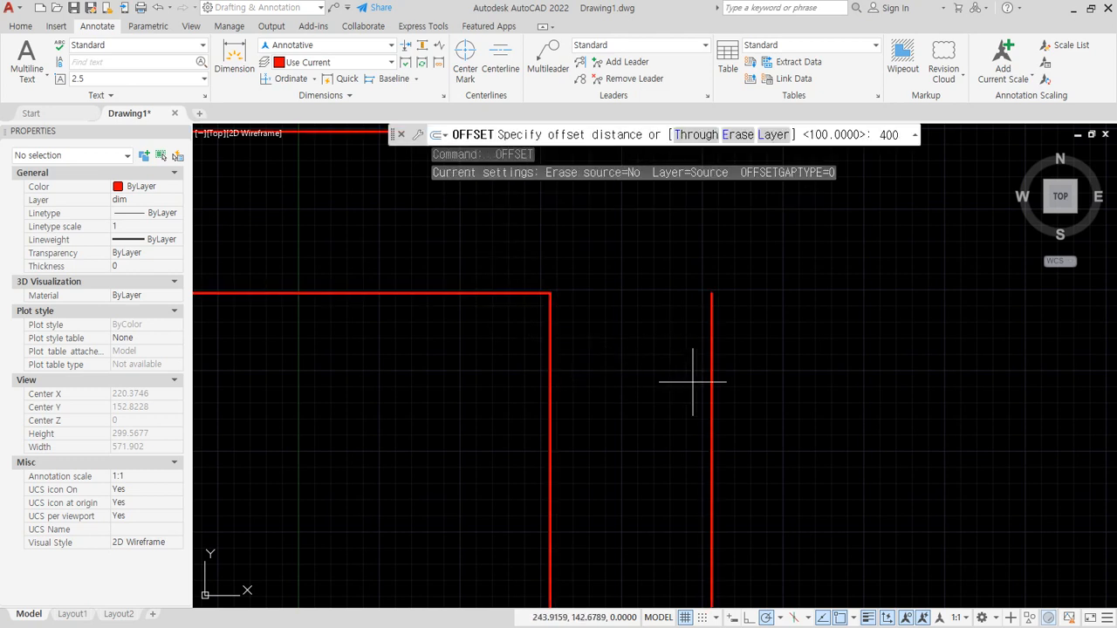
pyautogui.press('Return')
pyautogui.click(714, 362)
pyautogui.click(479, 406)
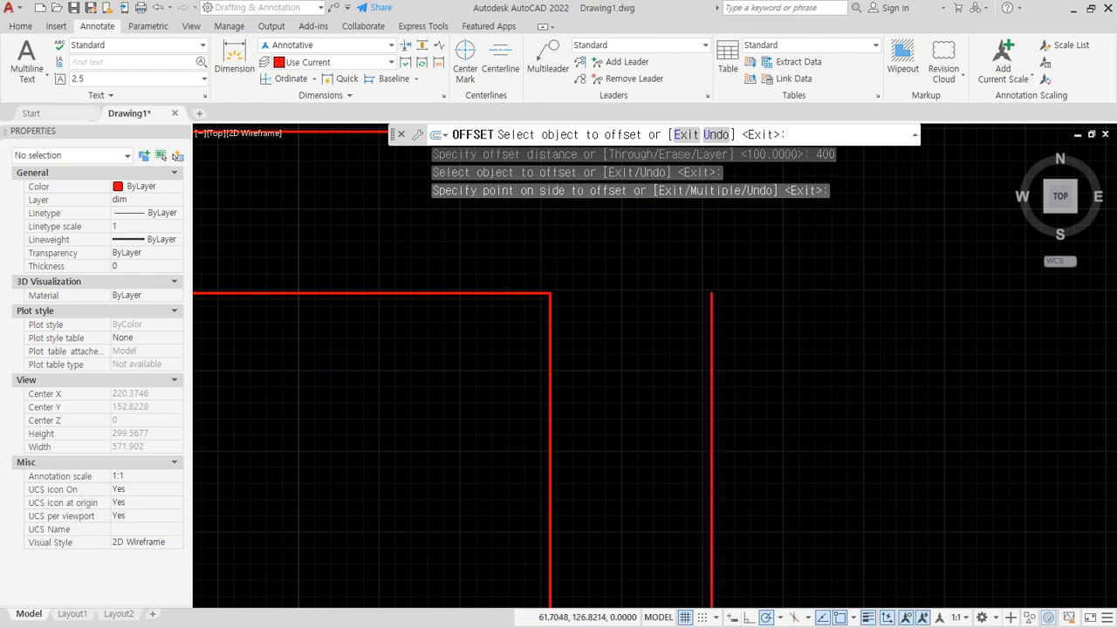
pyautogui.scroll(-2, 397, 409)
pyautogui.moveTo(631, 417); pyautogui.dragTo(634, 418, button='middle')
pyautogui.press('Return')
pyautogui.press('Return')
# - Offset the upper horizontal line 280 downward
pyautogui.write('28')
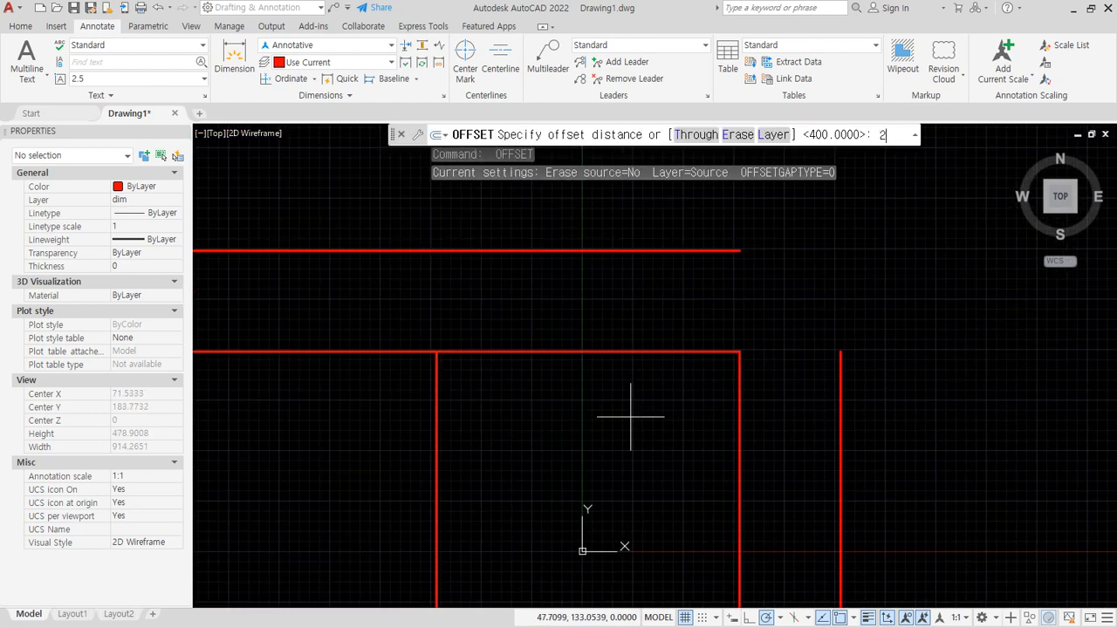
pyautogui.write('0')
pyautogui.press('Return')
pyautogui.click(652, 248)
pyautogui.click(619, 454)
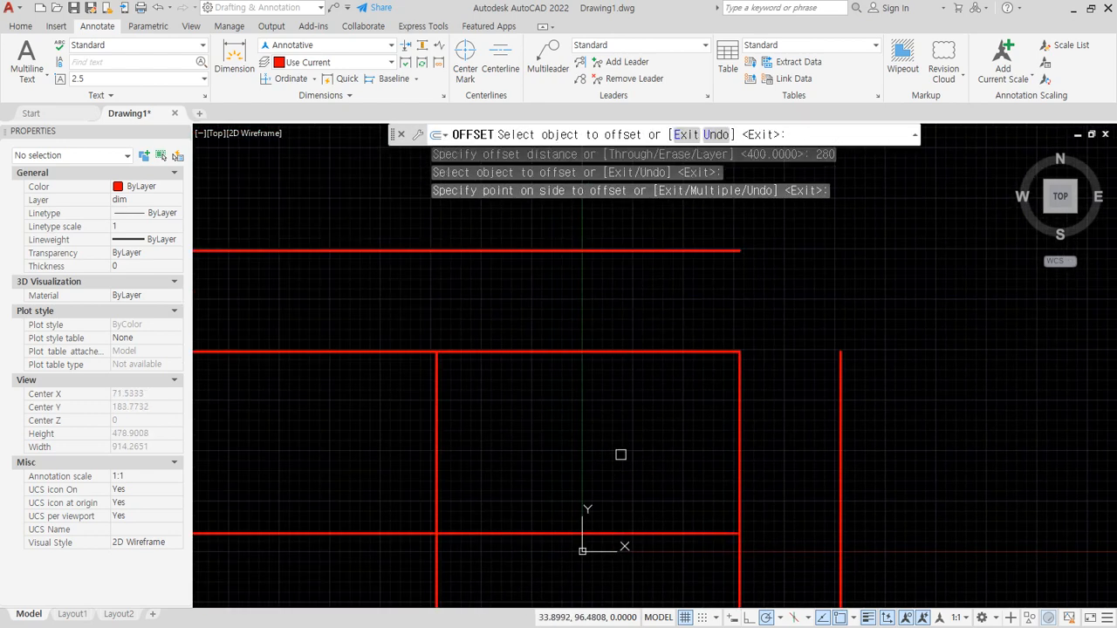
pyautogui.press('Escape')
# - Fillet the upper horizontal line with the right and left vertical lines to form the outline's two sharp upper corners
pyautogui.write('f')
pyautogui.press('Return')
pyautogui.click(840, 374)
pyautogui.click(711, 251)
pyautogui.press('Return')
pyautogui.click(521, 250)
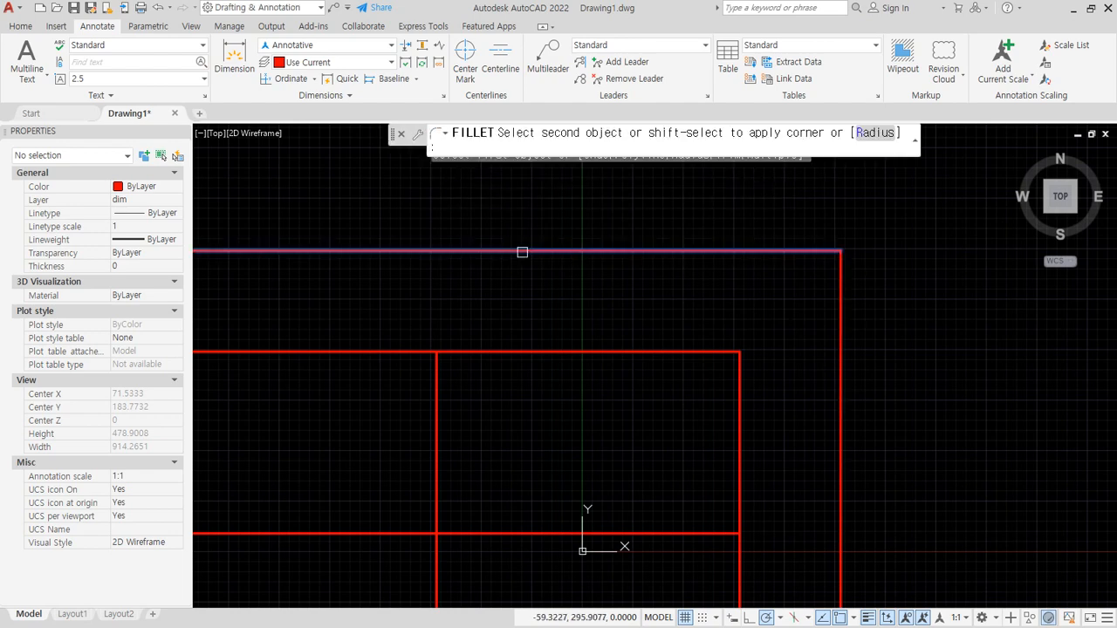
pyautogui.click(436, 419)
# - Fillet the lower horizontal line with the left and right vertical lines to close the rectangular outline
pyautogui.press('Return')
pyautogui.click(437, 489)
pyautogui.click(499, 532)
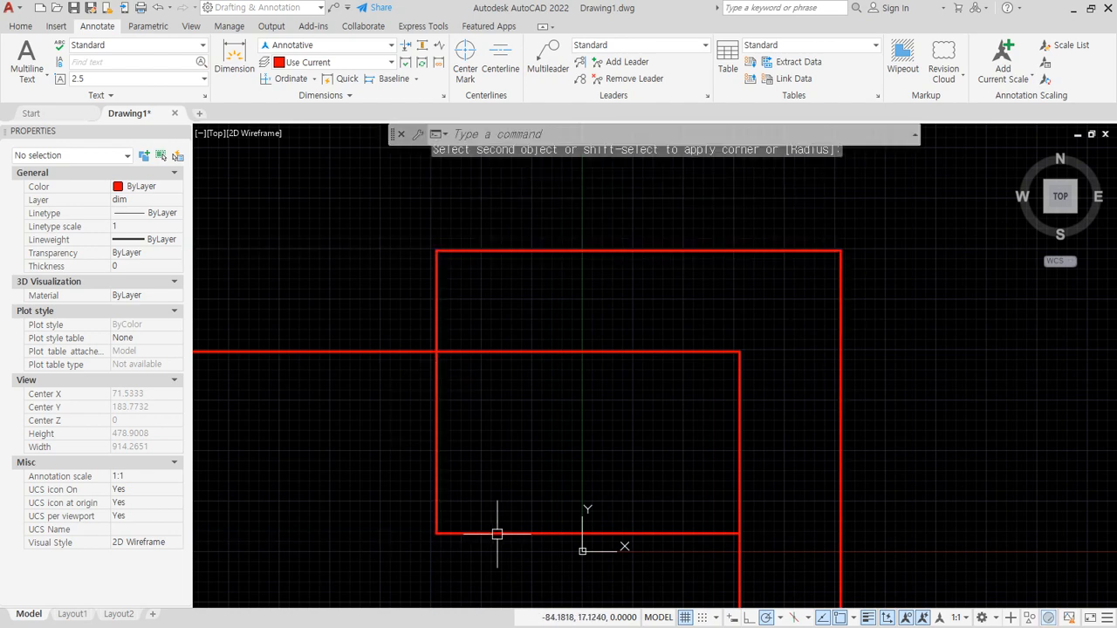
pyautogui.press('Return')
pyautogui.click(695, 533)
pyautogui.click(843, 462)
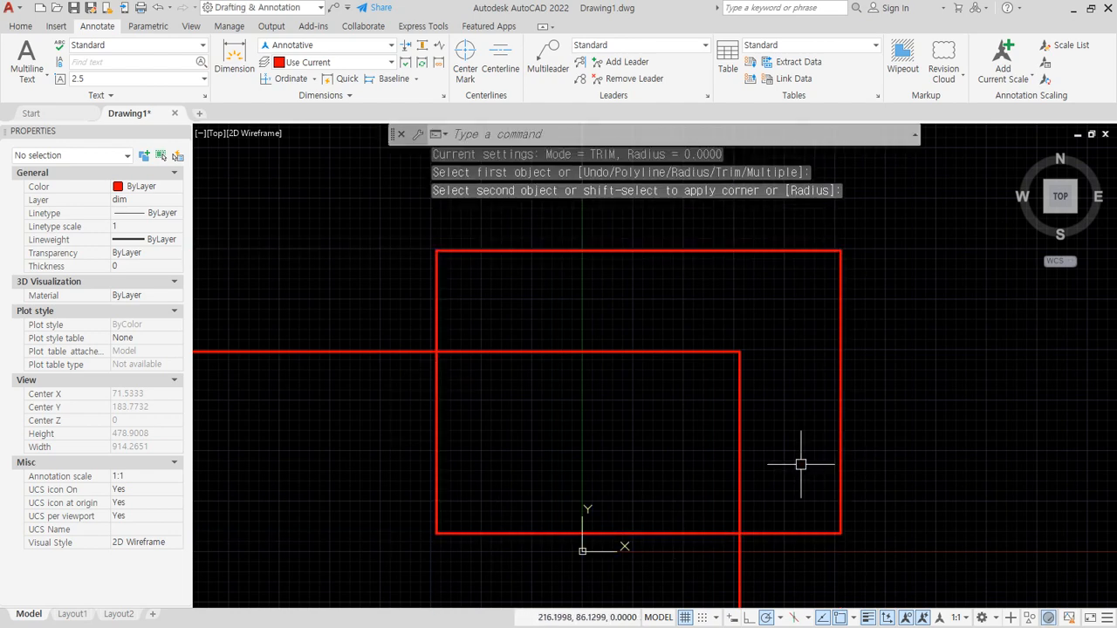
# - Offset the inner horizontal line 100 downward and the inner vertical line 100 to the left
pyautogui.write('o')
pyautogui.press('Return')
pyautogui.write('100')
pyautogui.press('Return')
pyautogui.click(602, 352)
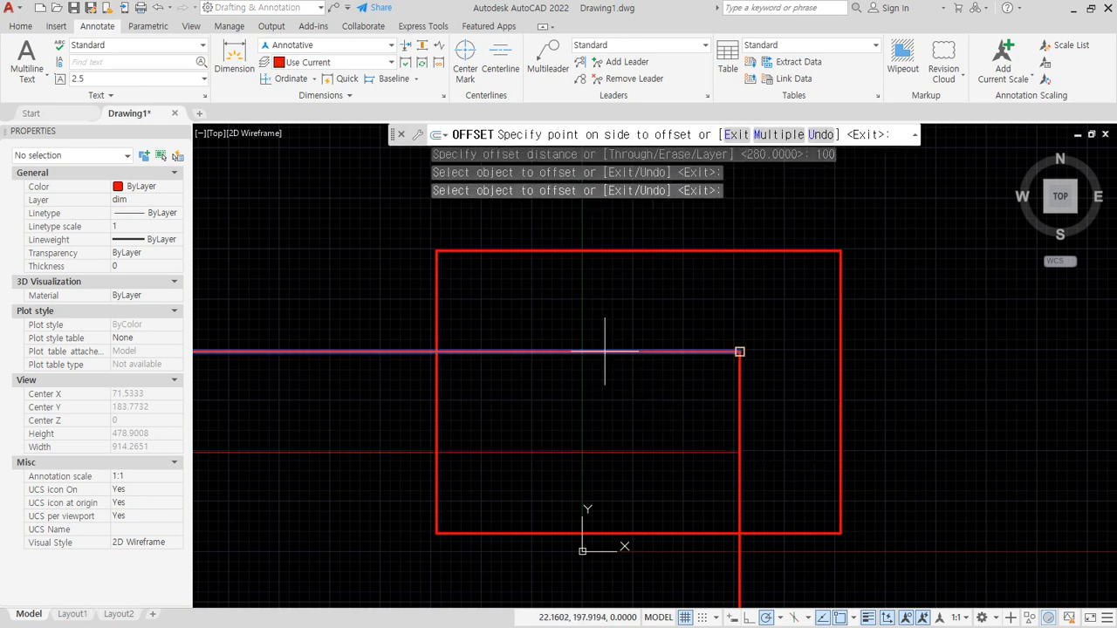
pyautogui.click(576, 414)
pyautogui.click(738, 485)
pyautogui.click(652, 506)
pyautogui.press('Return')
# - Fillet the new offset lines with each other and with the bottom and left edges to cut the rectangle into an L-shaped outline
pyautogui.write('f')
pyautogui.press('Return')
pyautogui.click(675, 532)
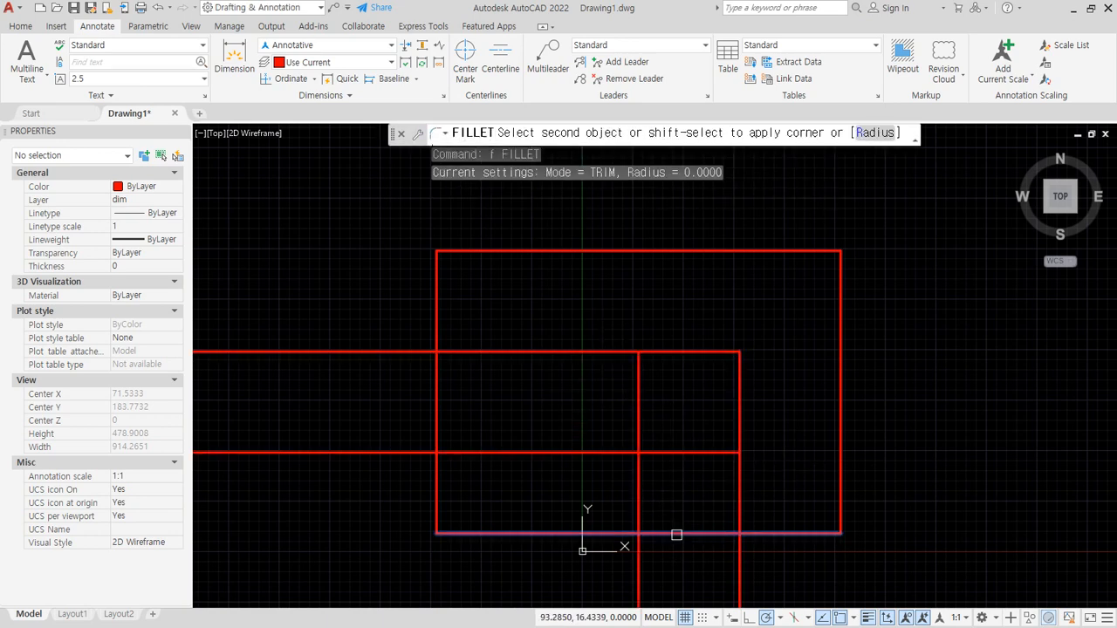
pyautogui.click(640, 505)
pyautogui.press('Return')
pyautogui.click(577, 452)
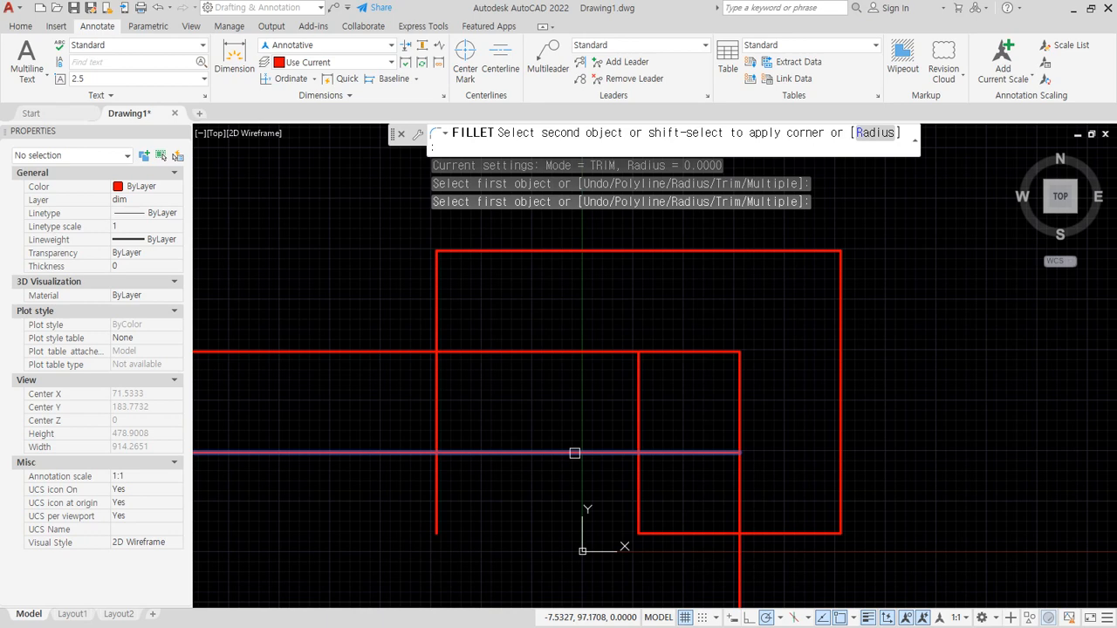
pyautogui.click(643, 471)
pyautogui.press('Return')
pyautogui.click(476, 452)
pyautogui.click(431, 422)
pyautogui.click(436, 418)
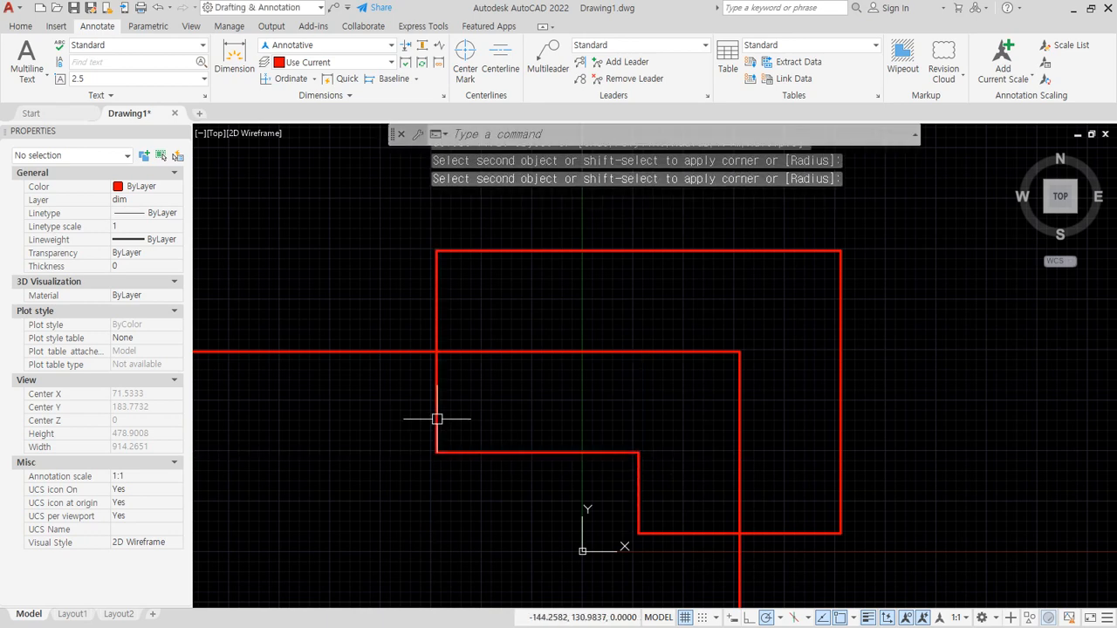
# - Select the six lines of the L-shaped outline and move them to layer 0
pyautogui.click(573, 406)
pyautogui.click(423, 515)
pyautogui.click(669, 547)
pyautogui.click(426, 392)
pyautogui.click(922, 201)
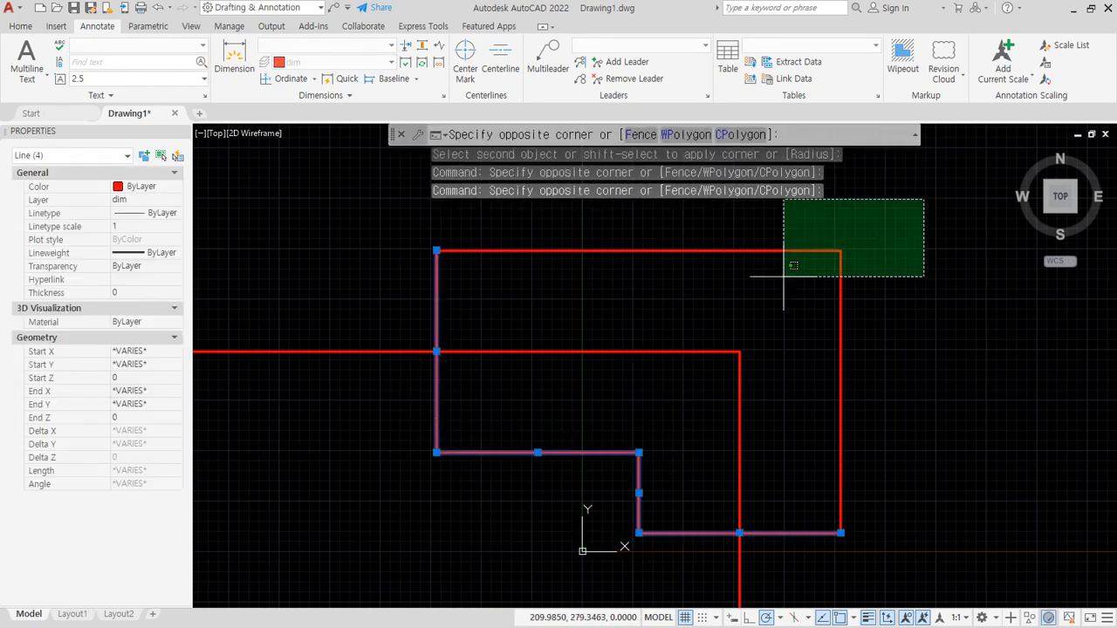
pyautogui.click(789, 267)
pyautogui.click(21, 25)
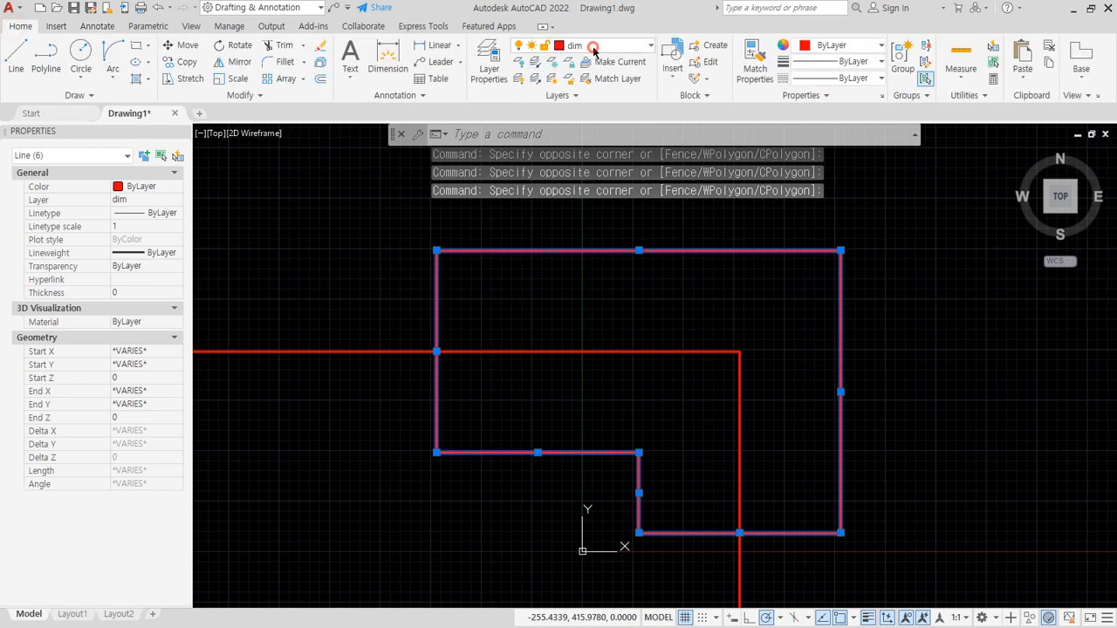
pyautogui.click(602, 46)
pyautogui.click(600, 80)
pyautogui.press('Escape')
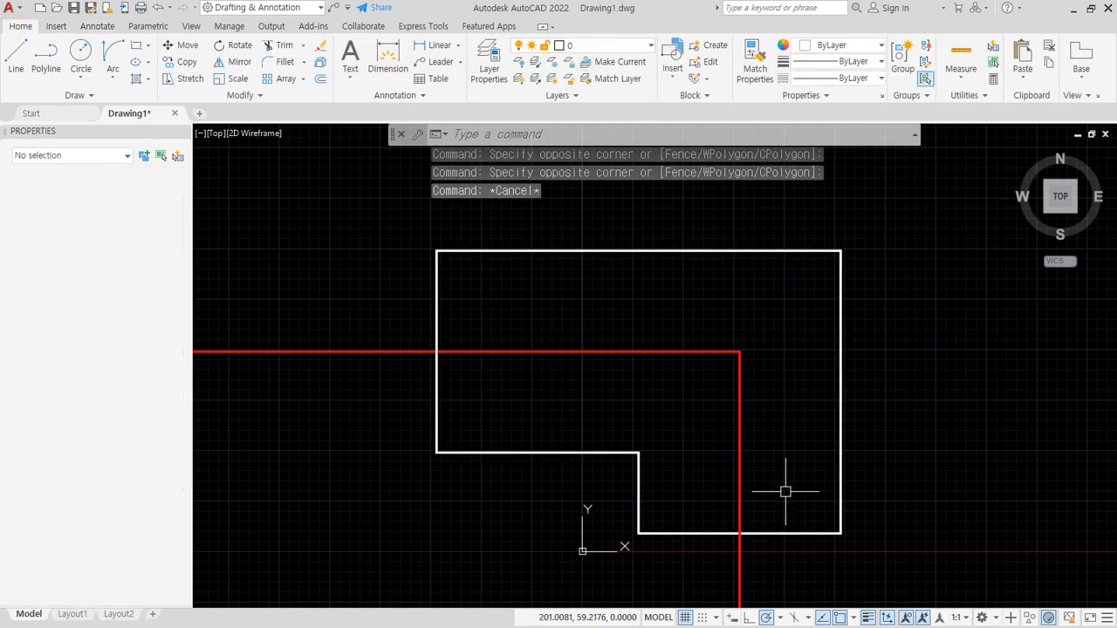
# - Make layer 0 current and draw a diagonal line from the L-shape's inner corner to its upper-right outer corner
pyautogui.press('Escape')
pyautogui.click(611, 46)
pyautogui.click(619, 61)
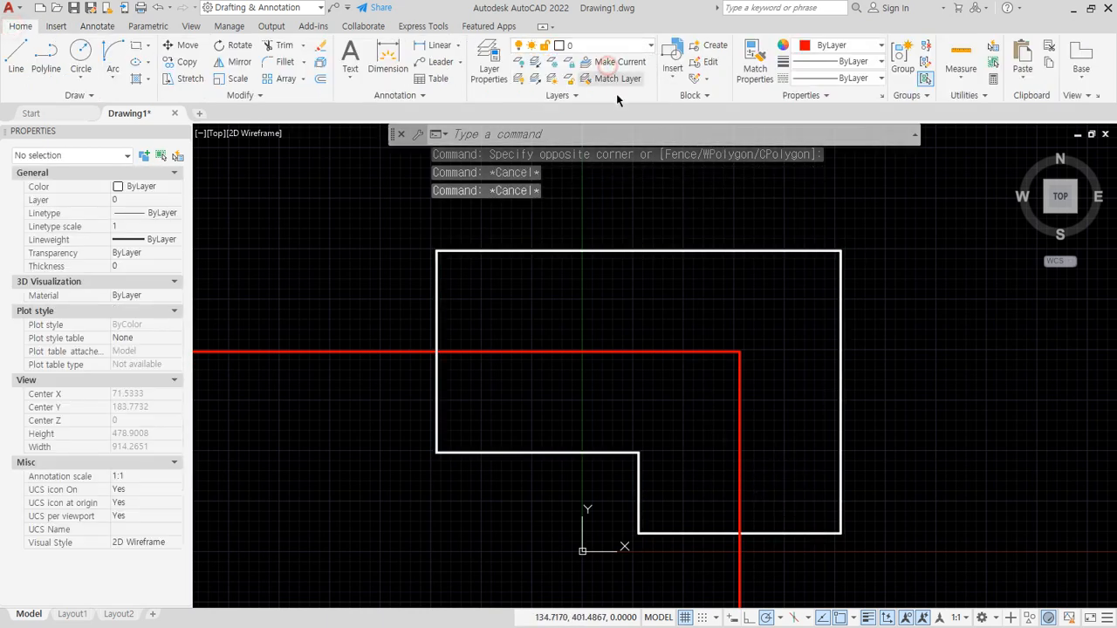
pyautogui.write('l')
pyautogui.press('Return')
pyautogui.click(639, 452)
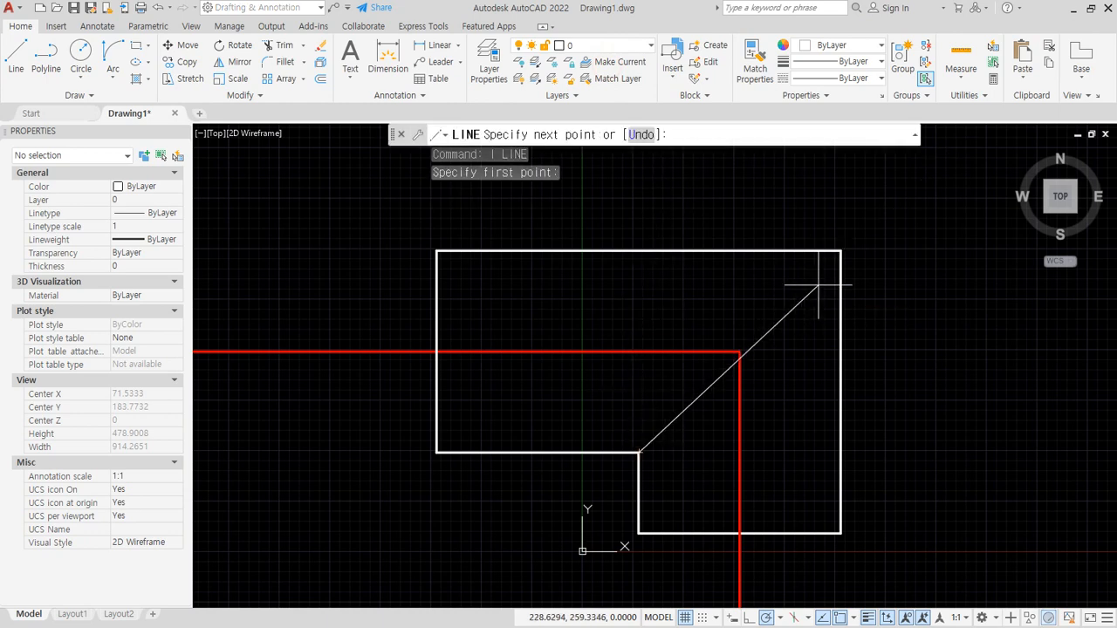
pyautogui.click(839, 251)
pyautogui.press('Return')
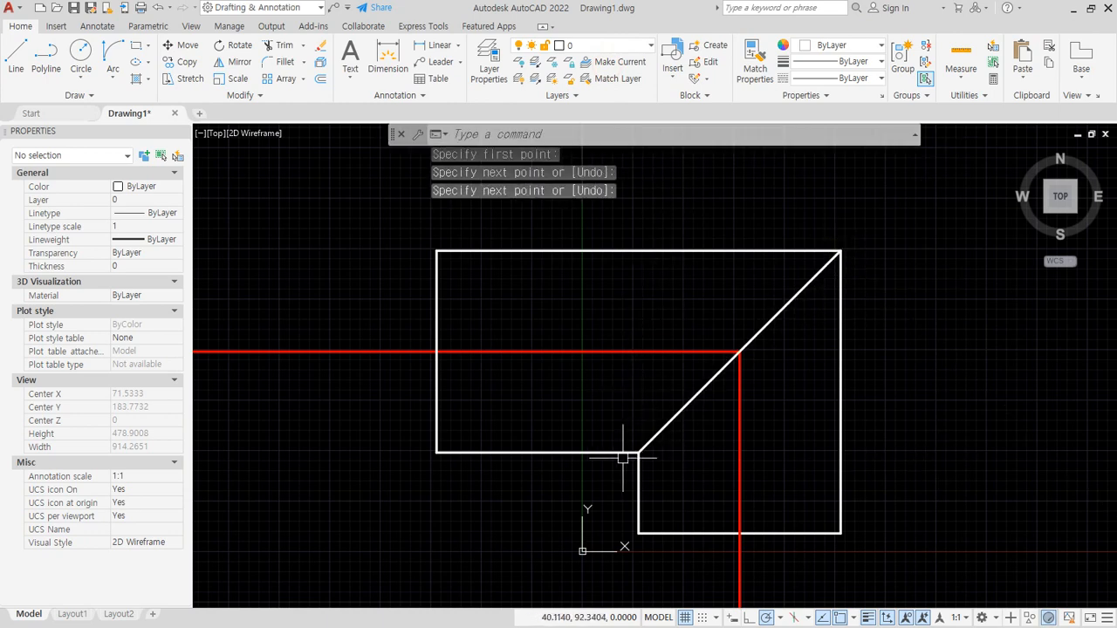
# - Create a construction line at 30 degrees through the midpoint of the outline's left edge
pyautogui.write('xl')
pyautogui.press('Return')
pyautogui.write('a')
pyautogui.press('Return')
pyautogui.write('30')
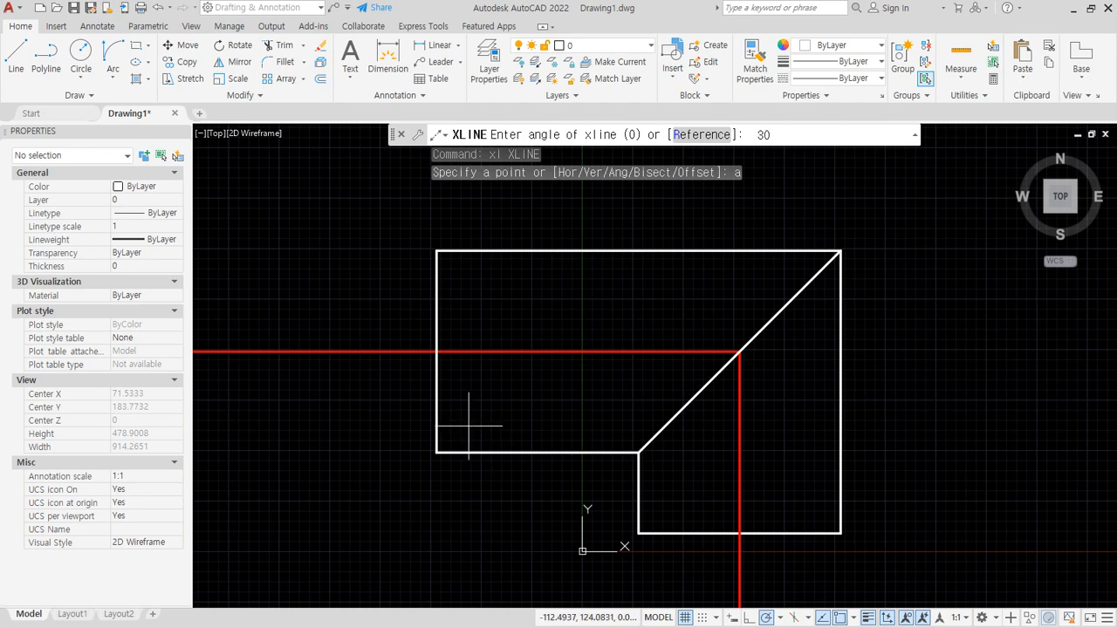
pyautogui.press('Return')
pyautogui.click(436, 351)
pyautogui.press('Return')
# - Offset the 30-degree construction line by 100 toward the lower right
pyautogui.write('o')
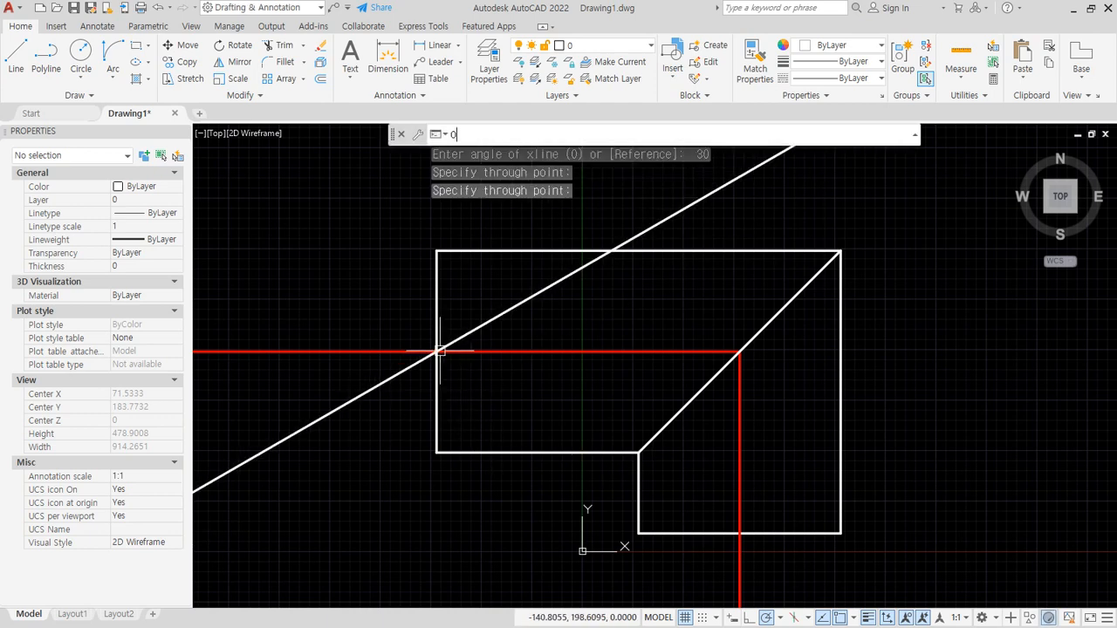
pyautogui.press('Return')
pyautogui.write('100')
pyautogui.press('Return')
pyautogui.click(559, 281)
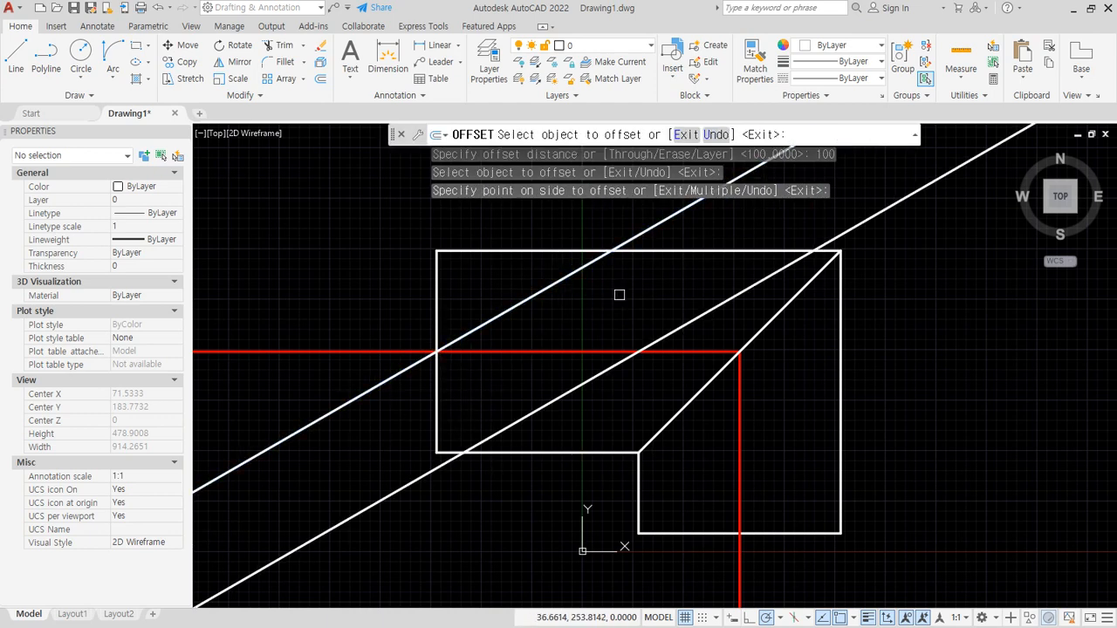
pyautogui.click(619, 294)
pyautogui.press('Return')
pyautogui.press('Return')
# - Offset the newly created slanted line by 120 toward the lower right
pyautogui.write('120')
pyautogui.press('Return')
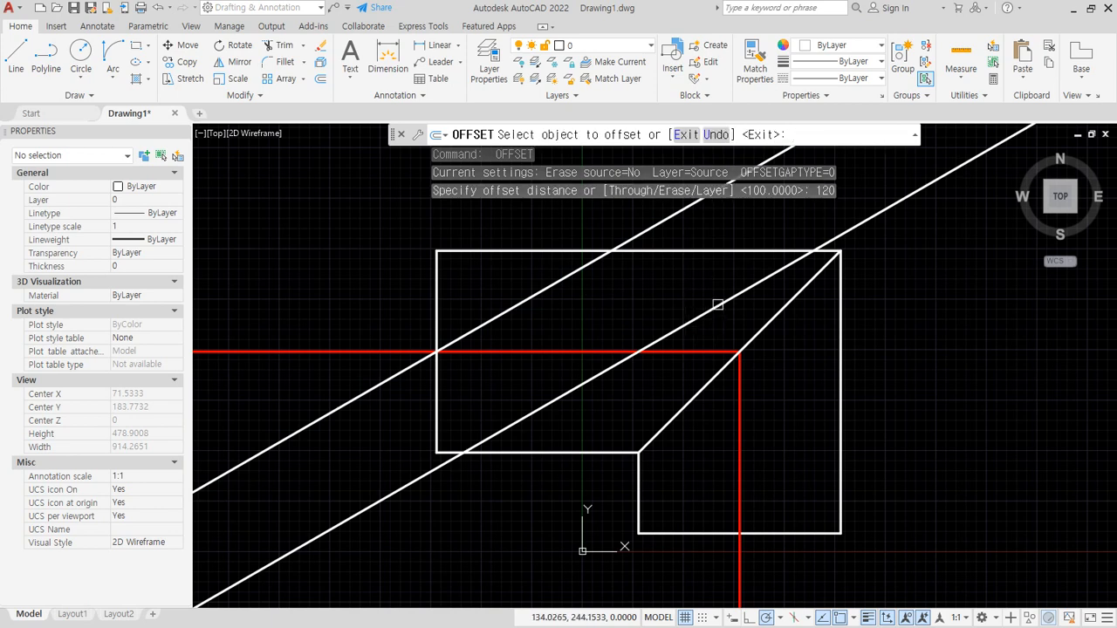
pyautogui.click(716, 305)
pyautogui.click(803, 368)
pyautogui.press('Return')
# - Trim both ends of the two offset slanted lines back to the L-shaped outline
pyautogui.write('tr')
pyautogui.press('Return')
pyautogui.click(996, 377)
pyautogui.click(901, 157)
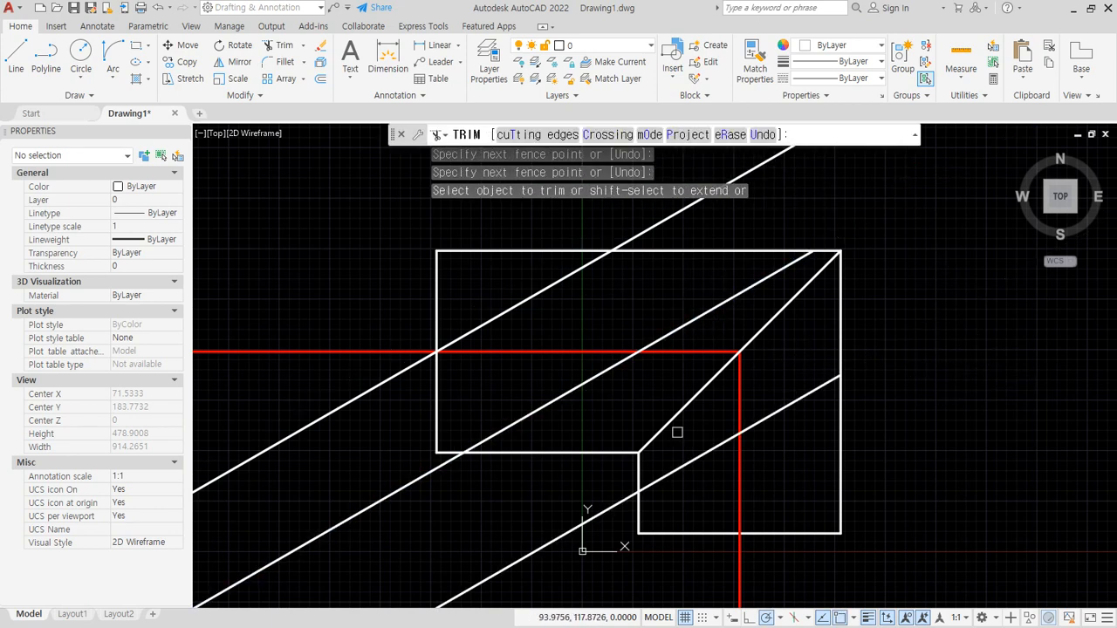
pyautogui.click(582, 572)
pyautogui.click(392, 463)
pyautogui.press('Return')
# - Erase the original construction line passing through the midpoint of the left edge
pyautogui.press('Return')
pyautogui.click(374, 388)
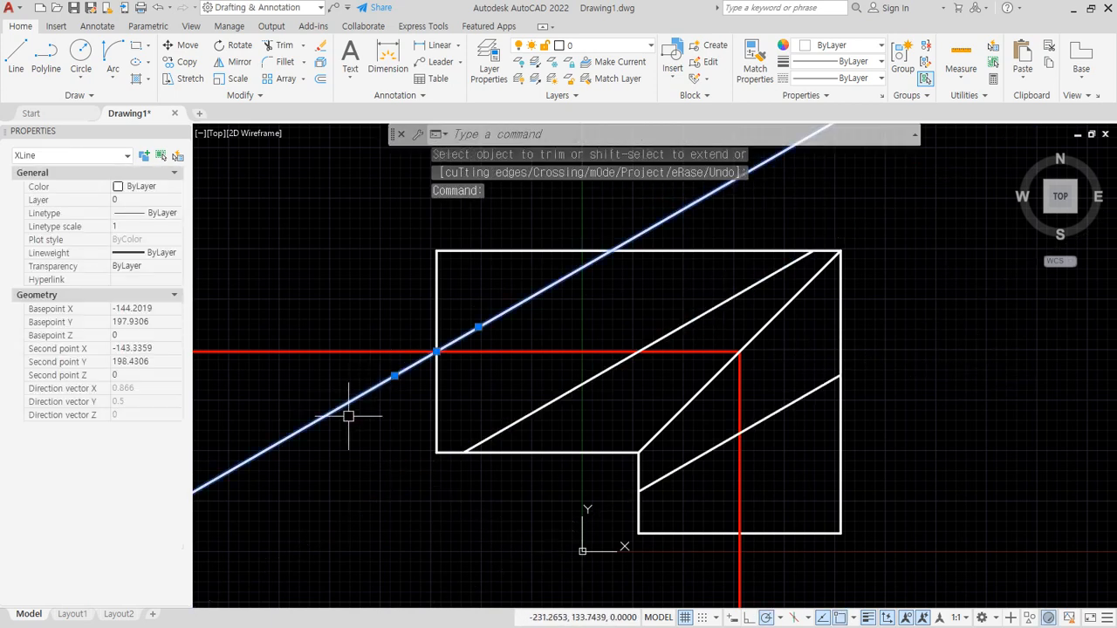
pyautogui.write('e')
pyautogui.press('Return')
# - Add a vertical linear dimension beside the outline's left edge and inspect its text
pyautogui.click(431, 44)
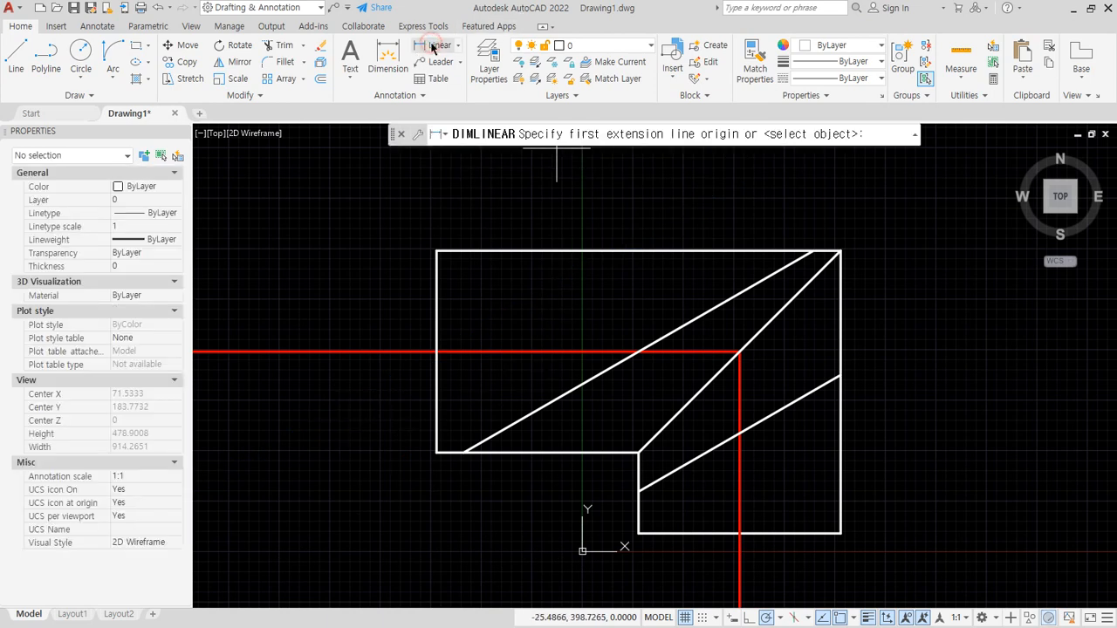
pyautogui.click(436, 252)
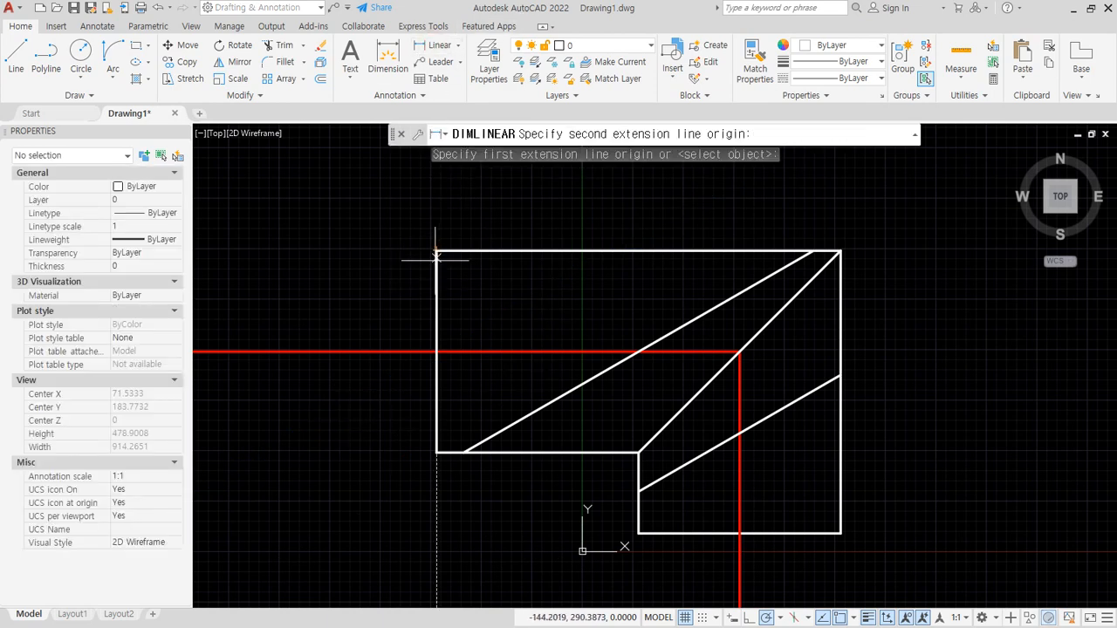
pyautogui.click(436, 452)
pyautogui.click(405, 417)
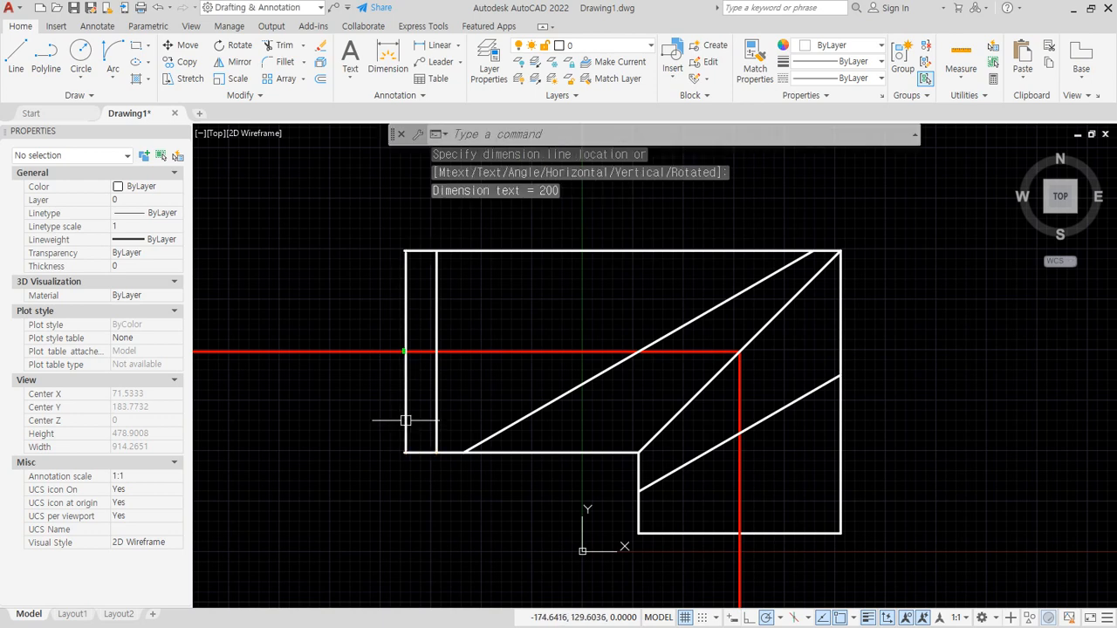
pyautogui.scroll(5, 398, 351)
pyautogui.scroll(2, 398, 351)
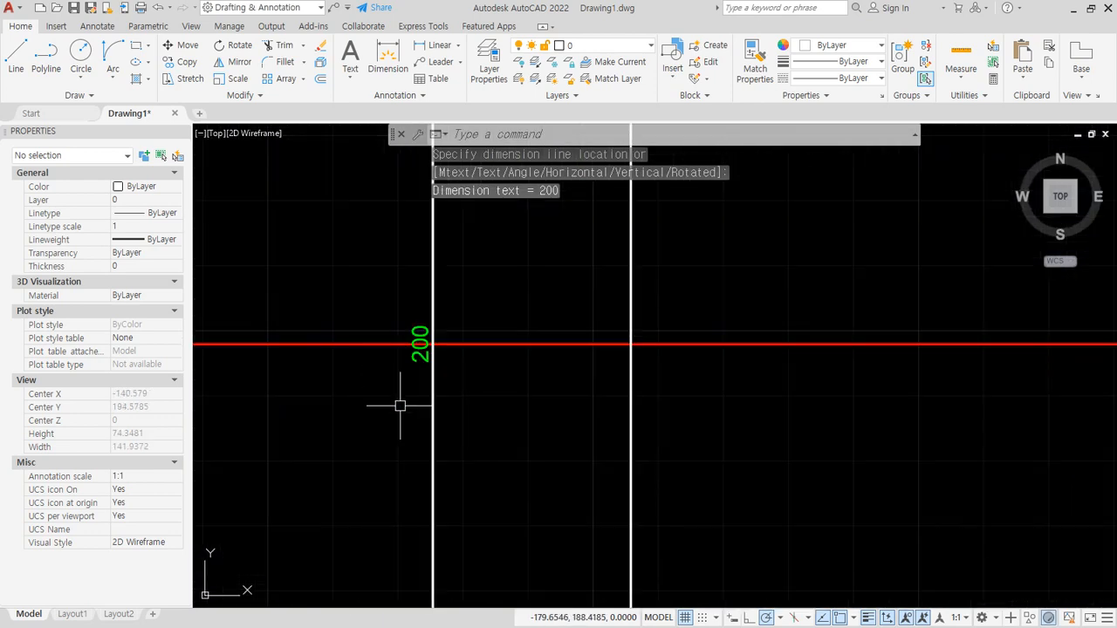
pyautogui.scroll(-4, 400, 406)
# - Erase the linear dimension beside the left edge
pyautogui.click(404, 424)
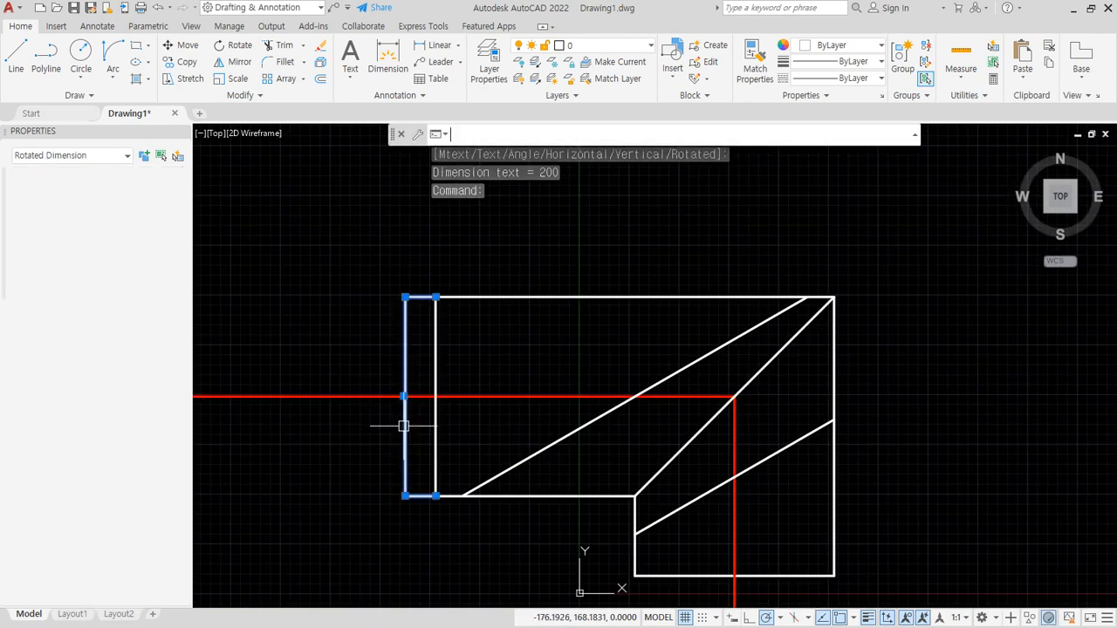
pyautogui.write('e')
pyautogui.press('Return')
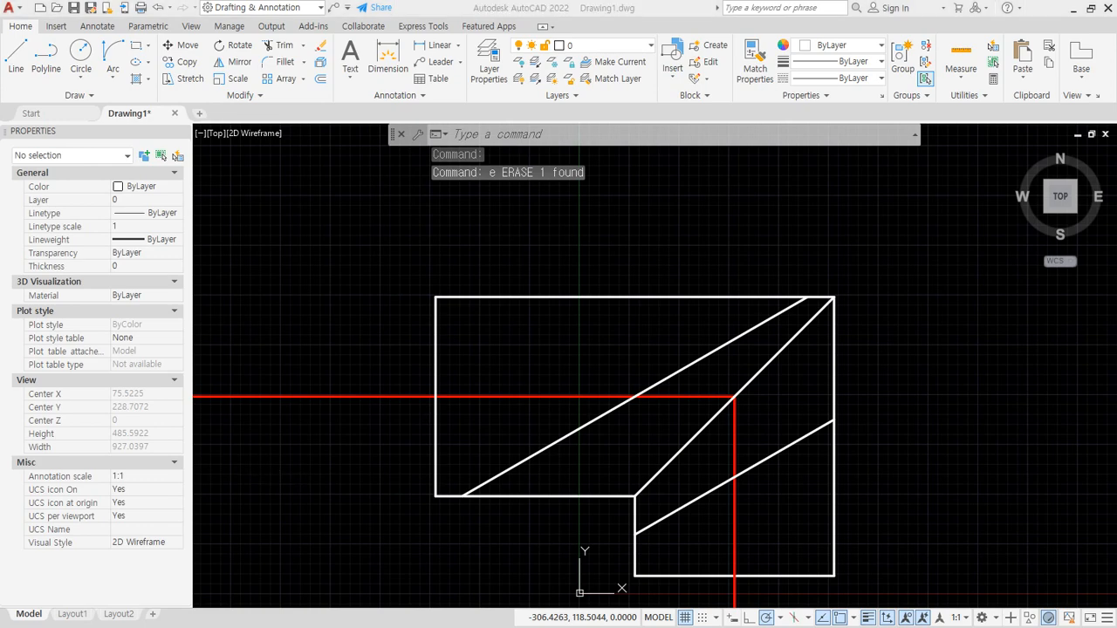
pyautogui.hotkey('alt', 'Tab')
pyautogui.moveTo(572, 198); pyautogui.dragTo(718, 197)
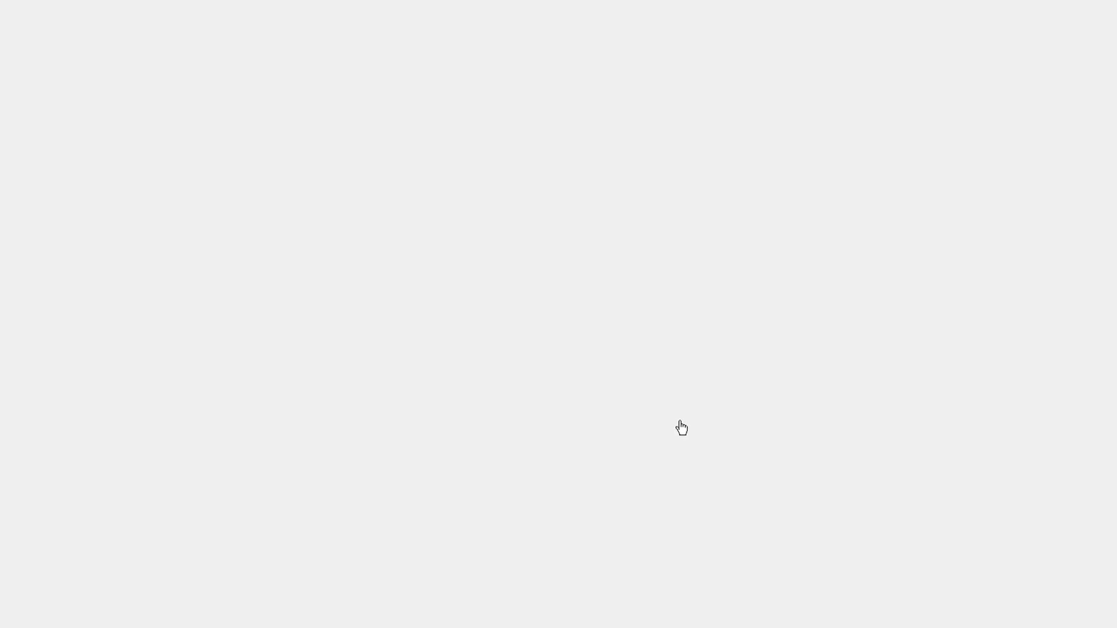